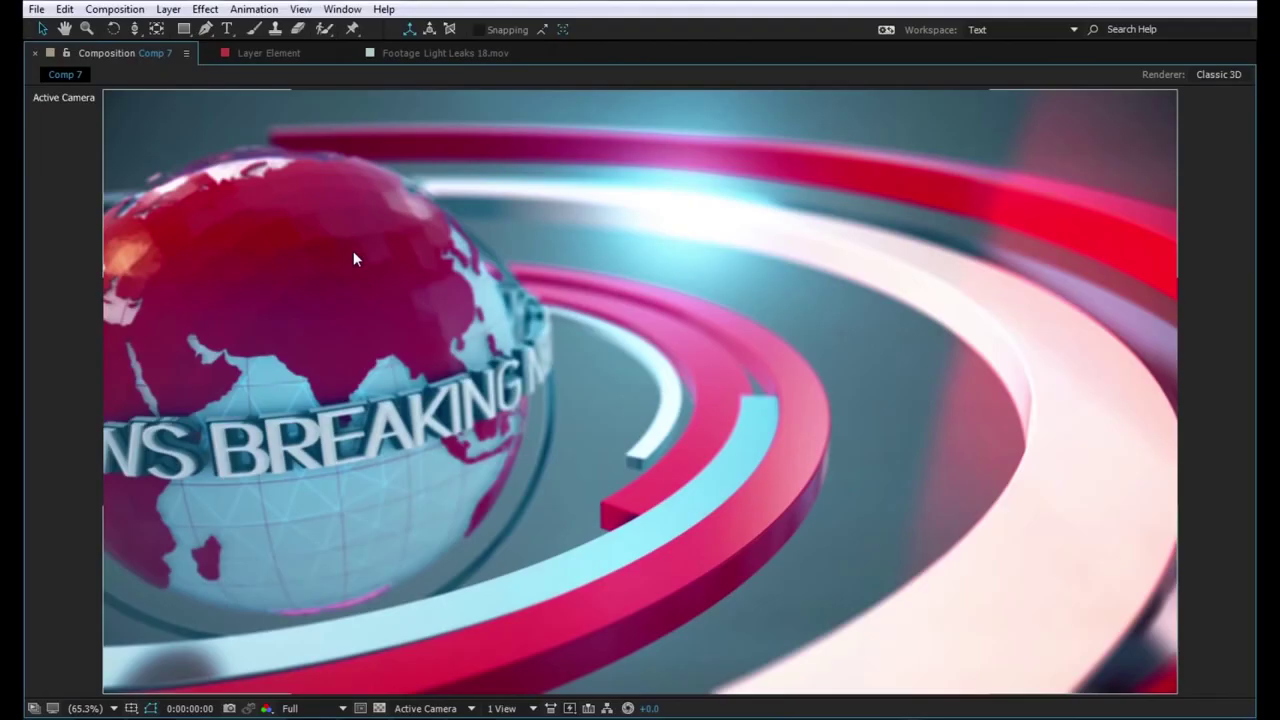
- RAM-preview Comp 7's red-and-white globe animation, then restore the panel layout
key("space")
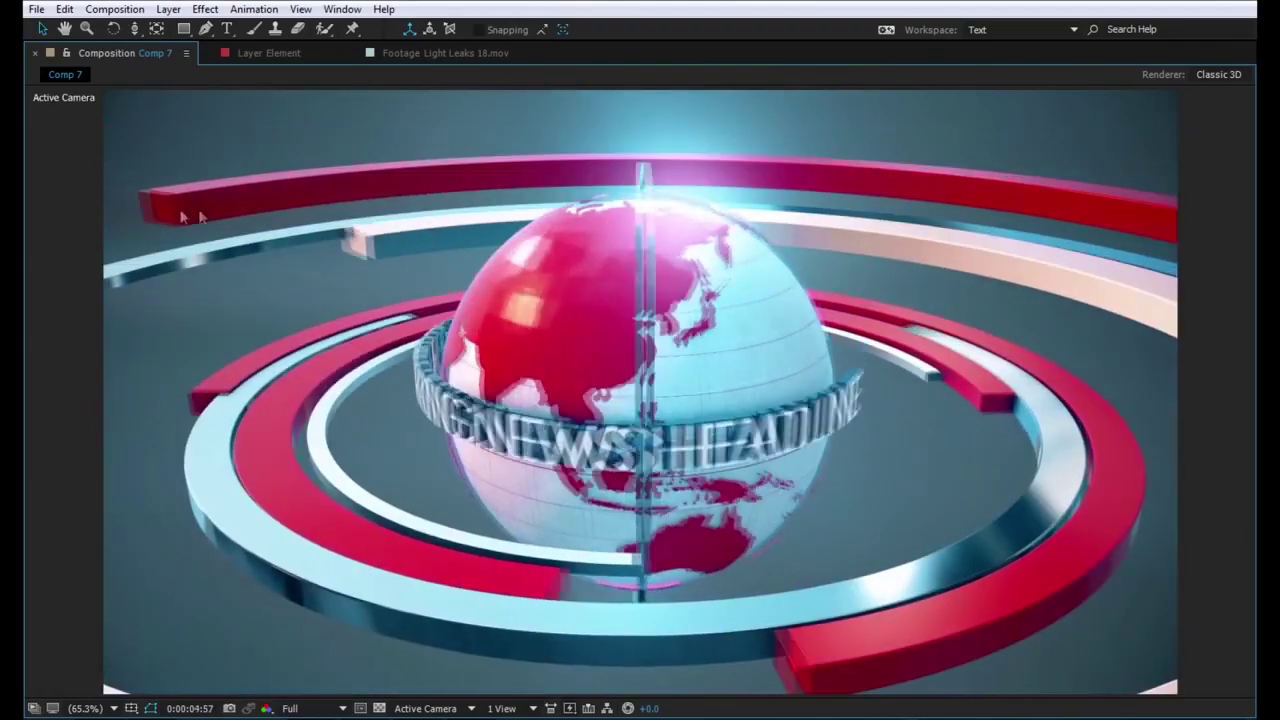
key("grave")
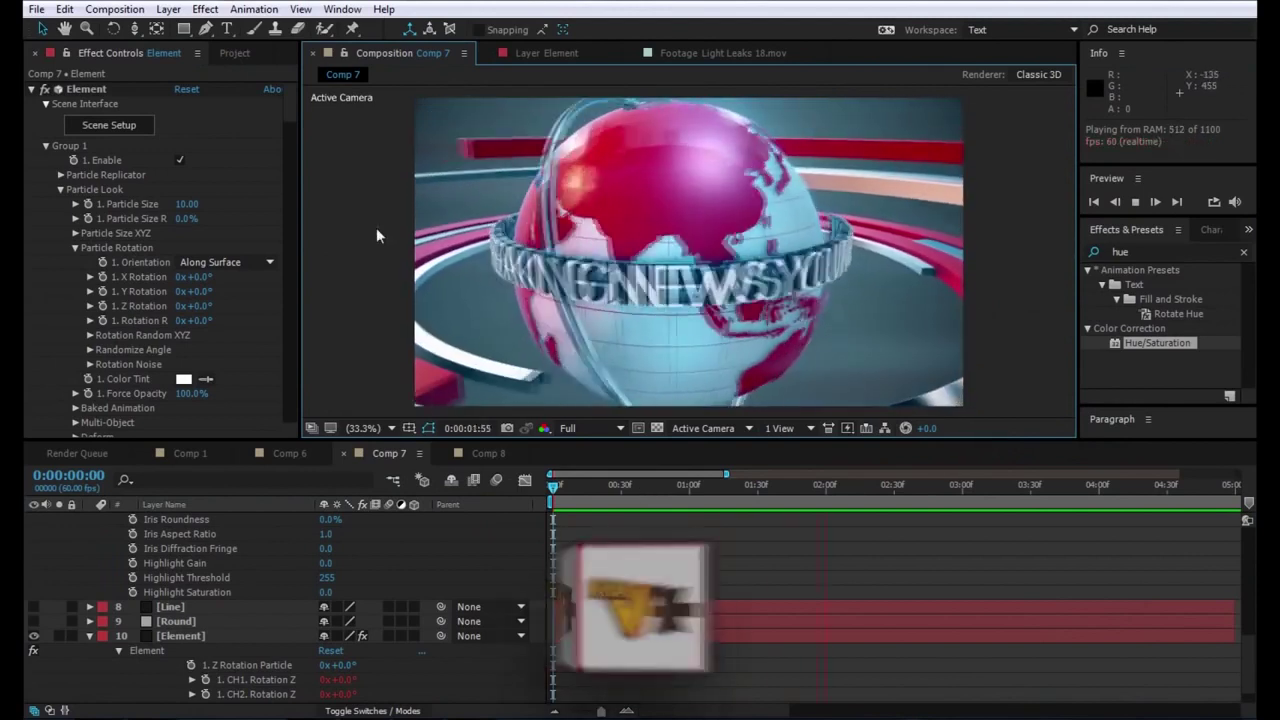
- Create Comp 13 at 1920×1080, 50 fps, five seconds long
left_click(112, 10)
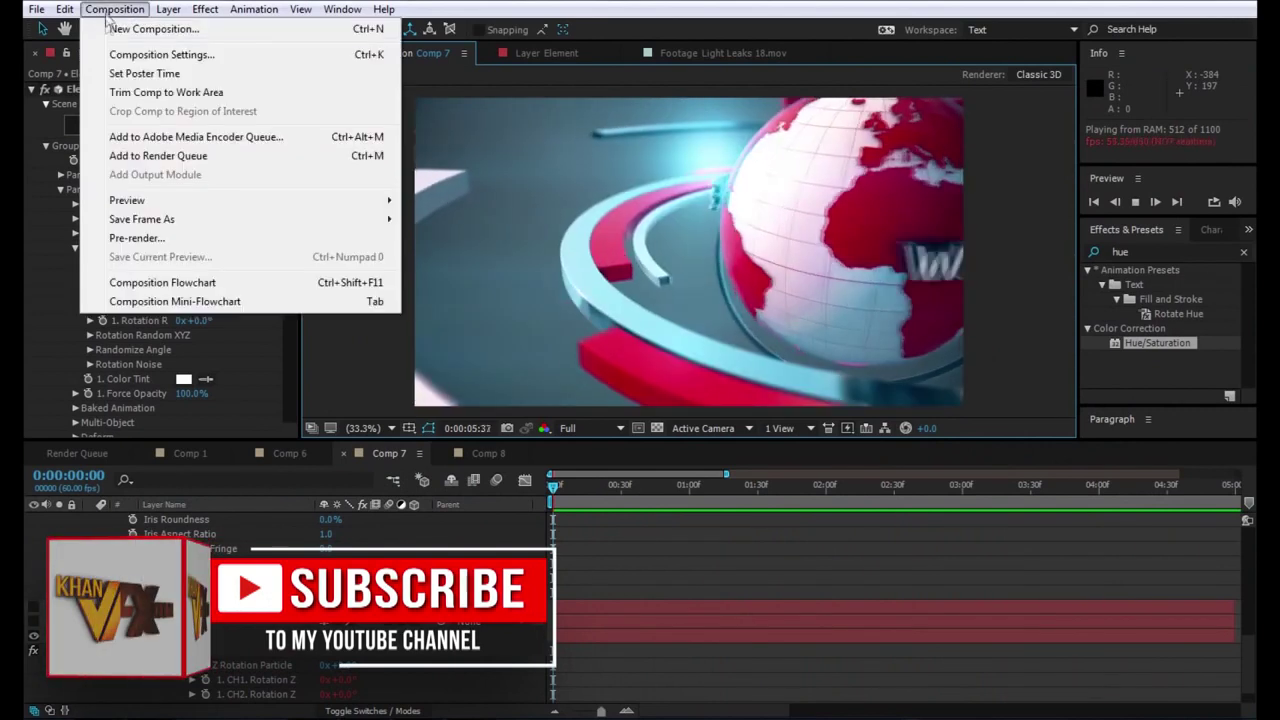
left_click(150, 51)
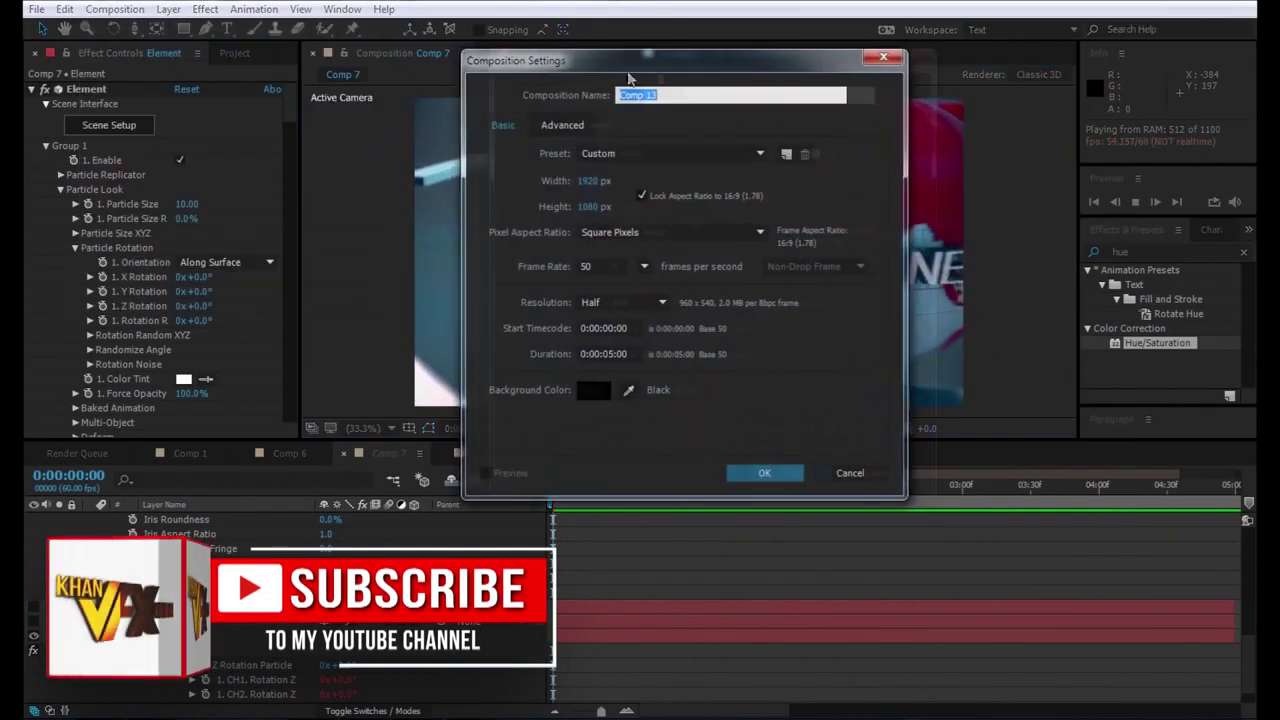
left_click_drag(640, 60, 728, 60)
left_click(729, 267)
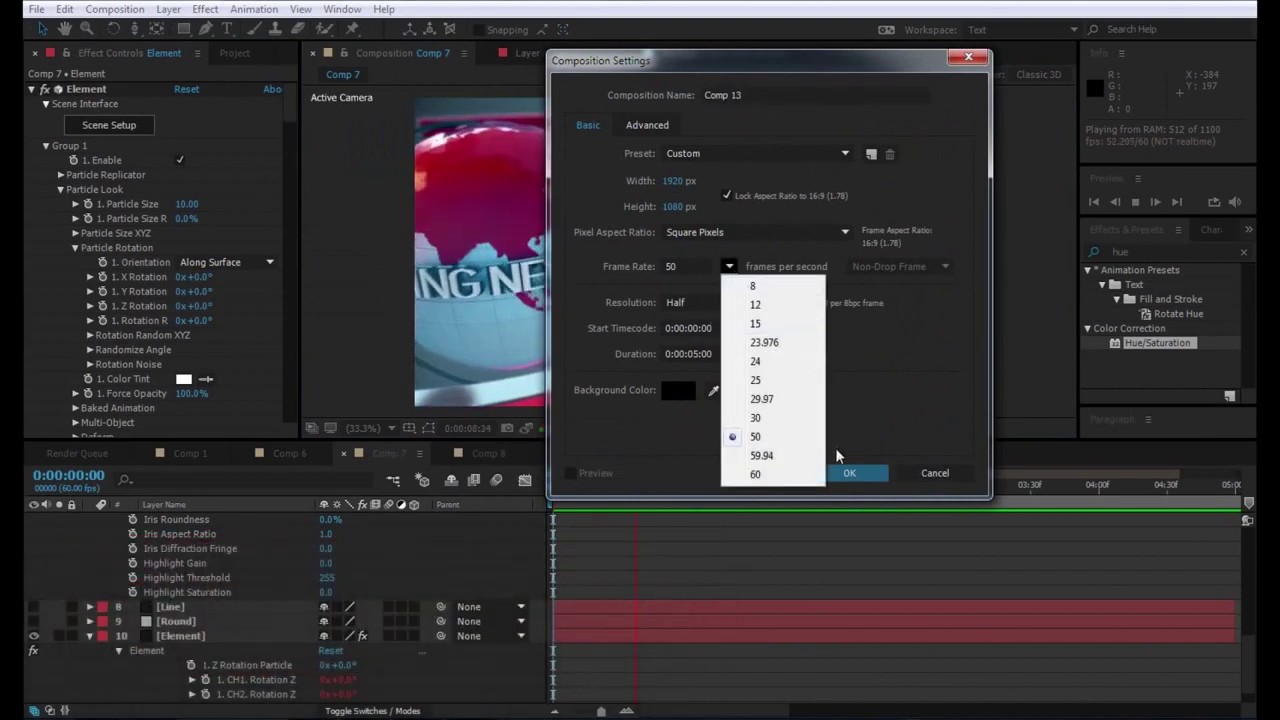
left_click(849, 473)
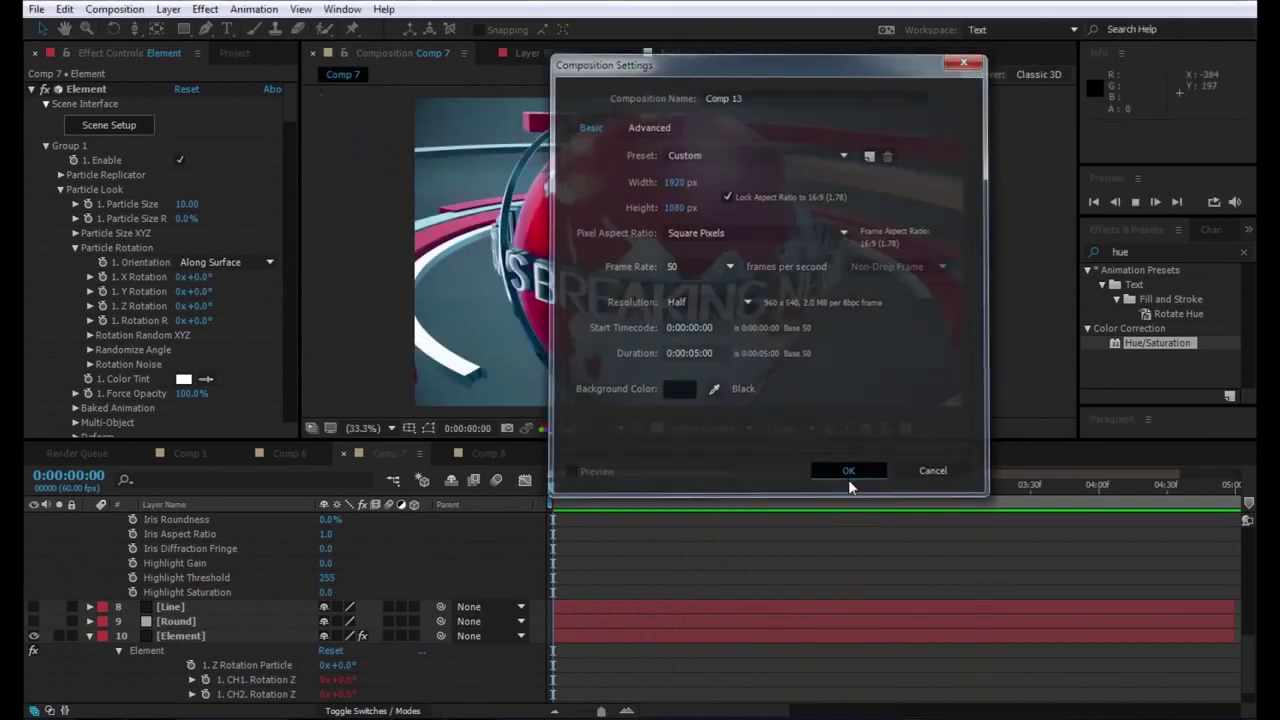
left_click(849, 473)
right_click(384, 590)
mouse_move(451, 420)
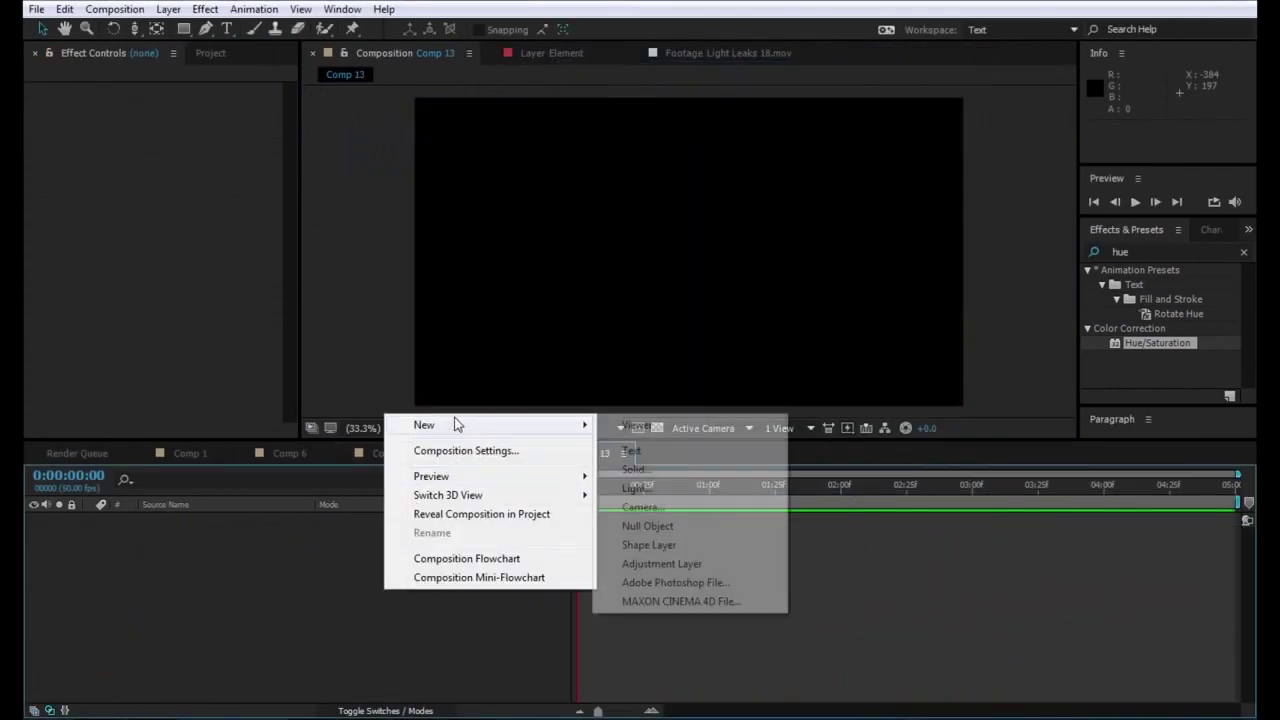
- Add a new solid layer named Element3D
left_click(673, 474)
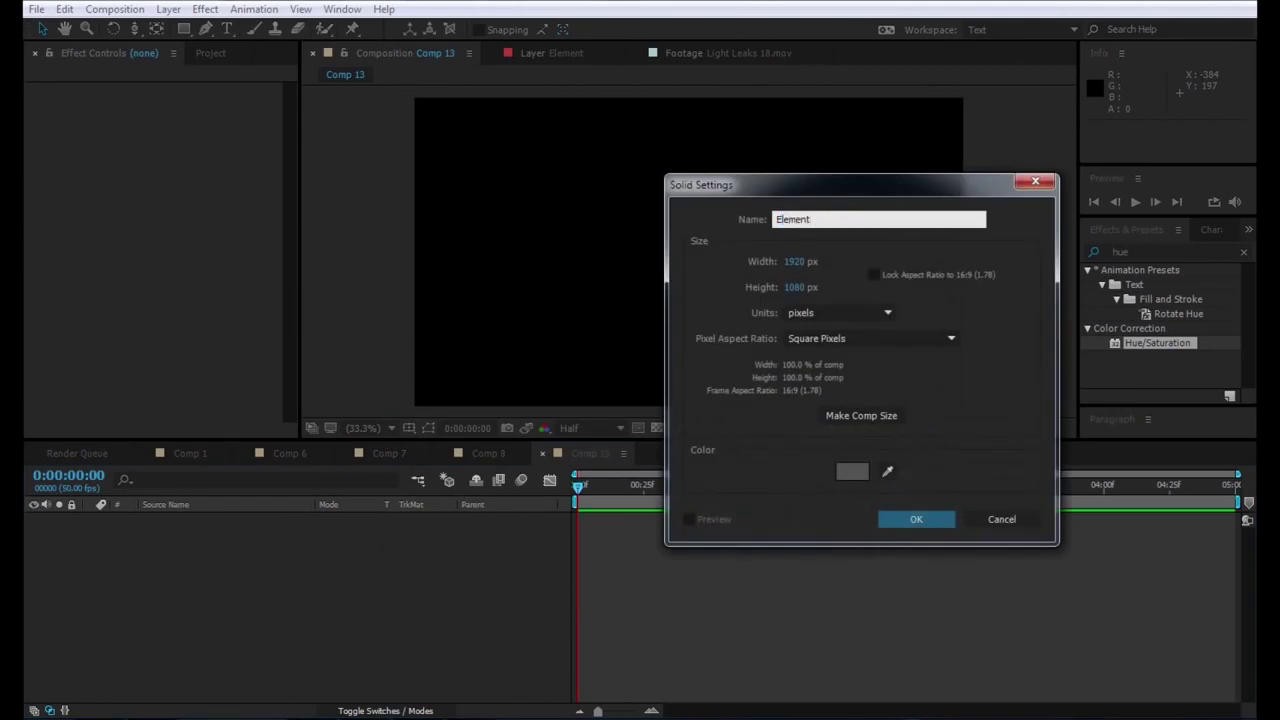
type("3D")
key("Return")
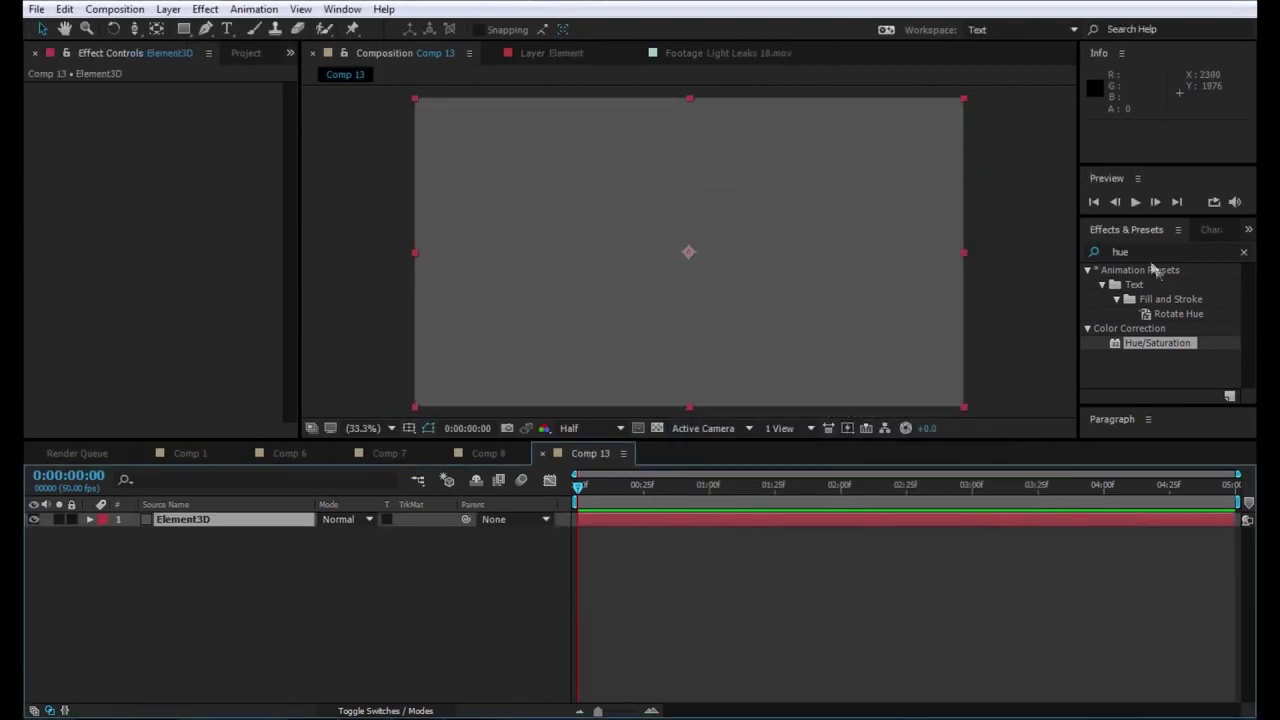
- Apply the Element effect to the Element3D layer and open its Scene Setup
left_click(1125, 252)
type("Element")
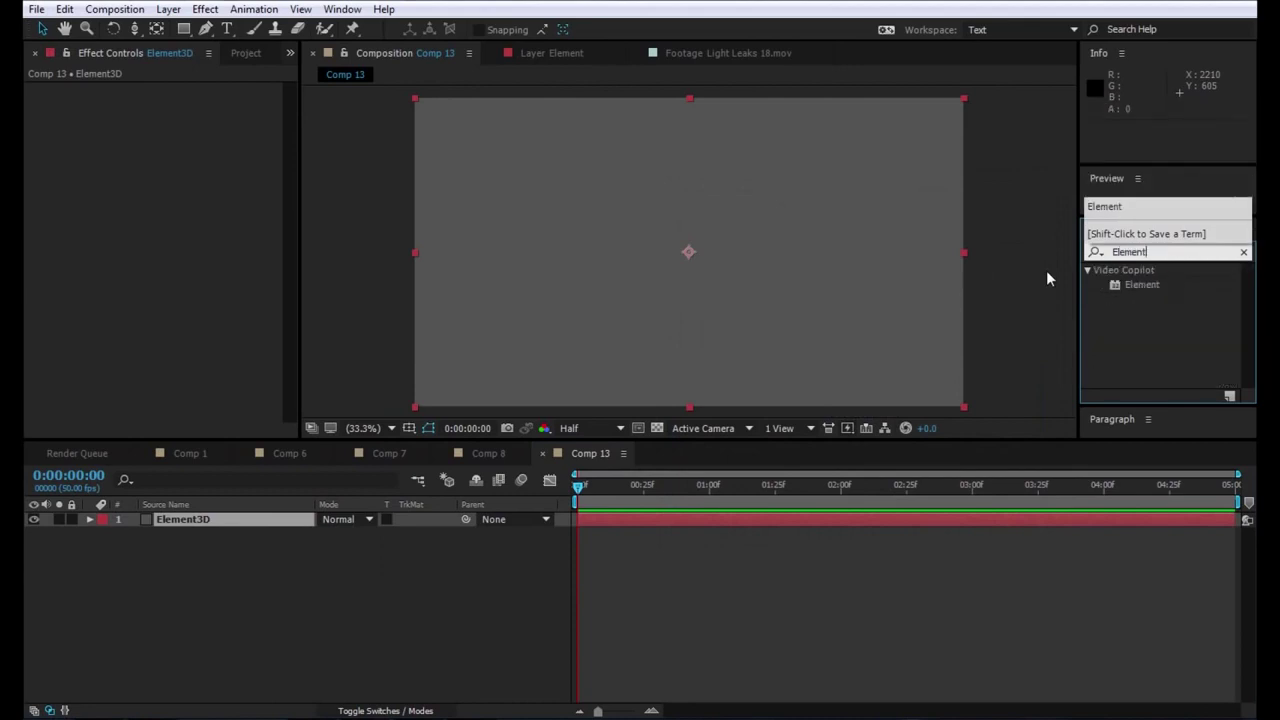
mouse_move(1140, 286)
left_mouse_down()
mouse_move(273, 511)
mouse_move(178, 520)
left_mouse_up()
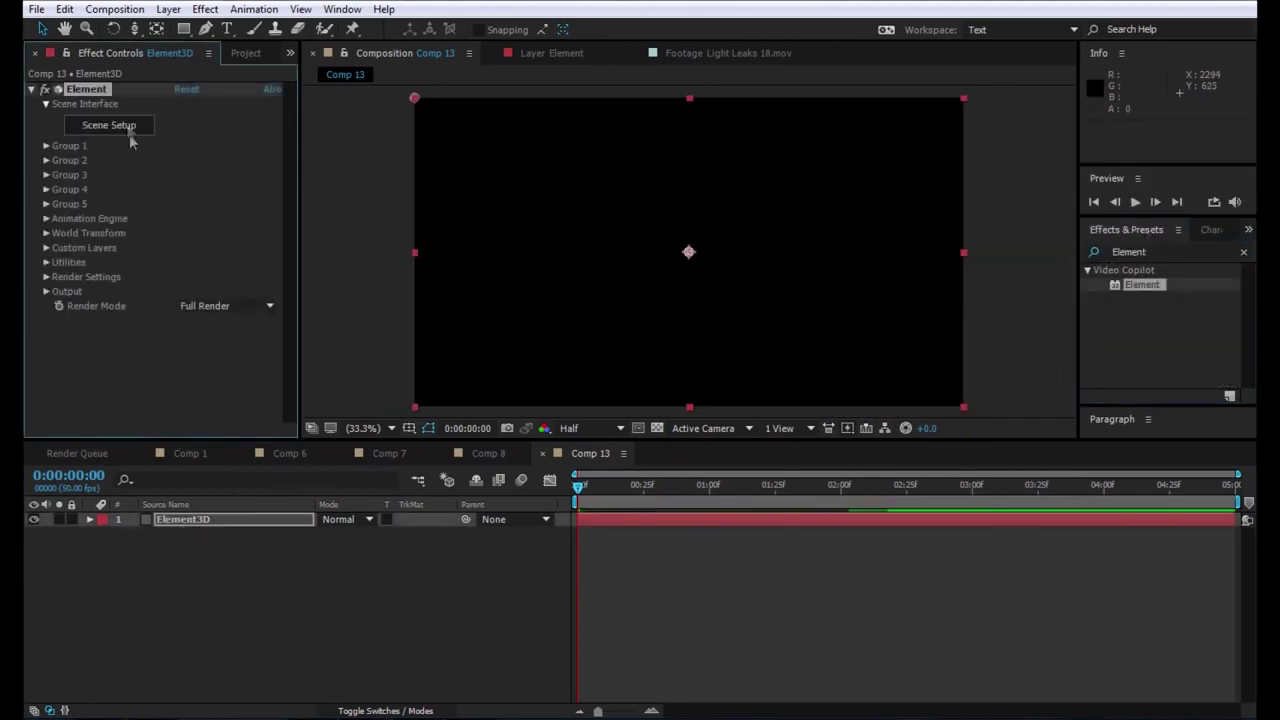
left_click(125, 132)
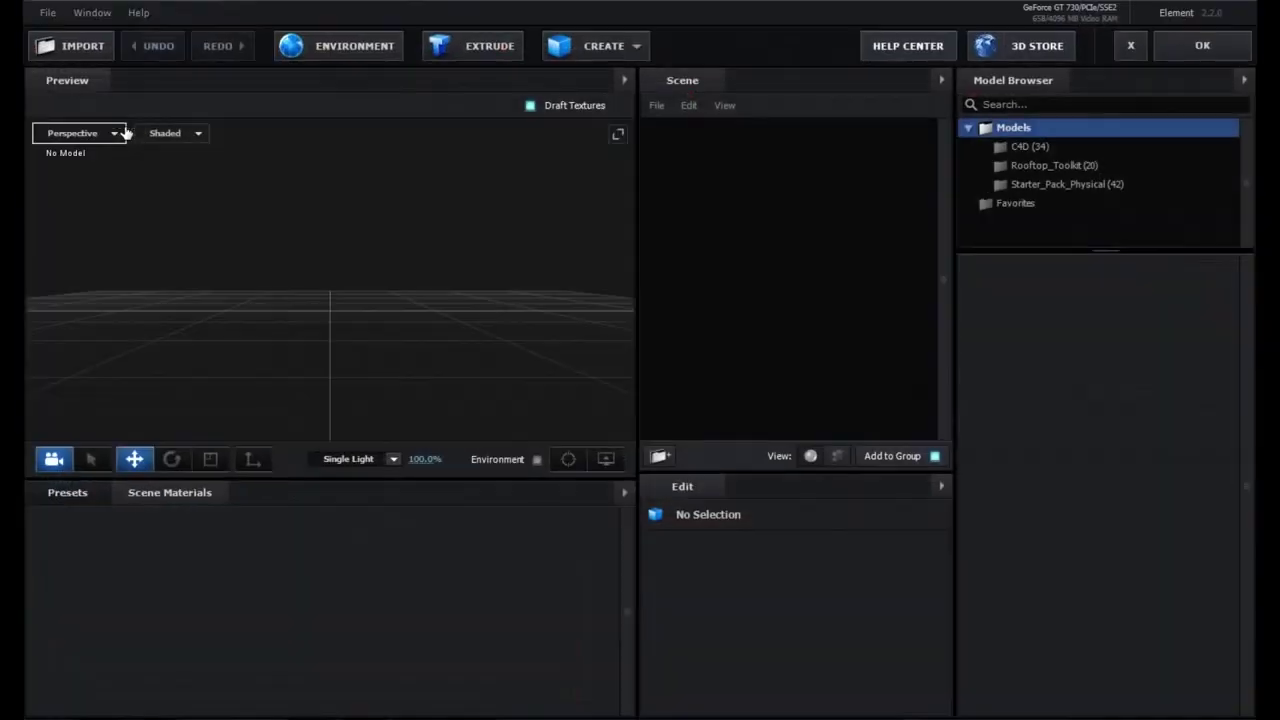
- Import the Globe3D.obj model into the Element scene
left_click(104, 55)
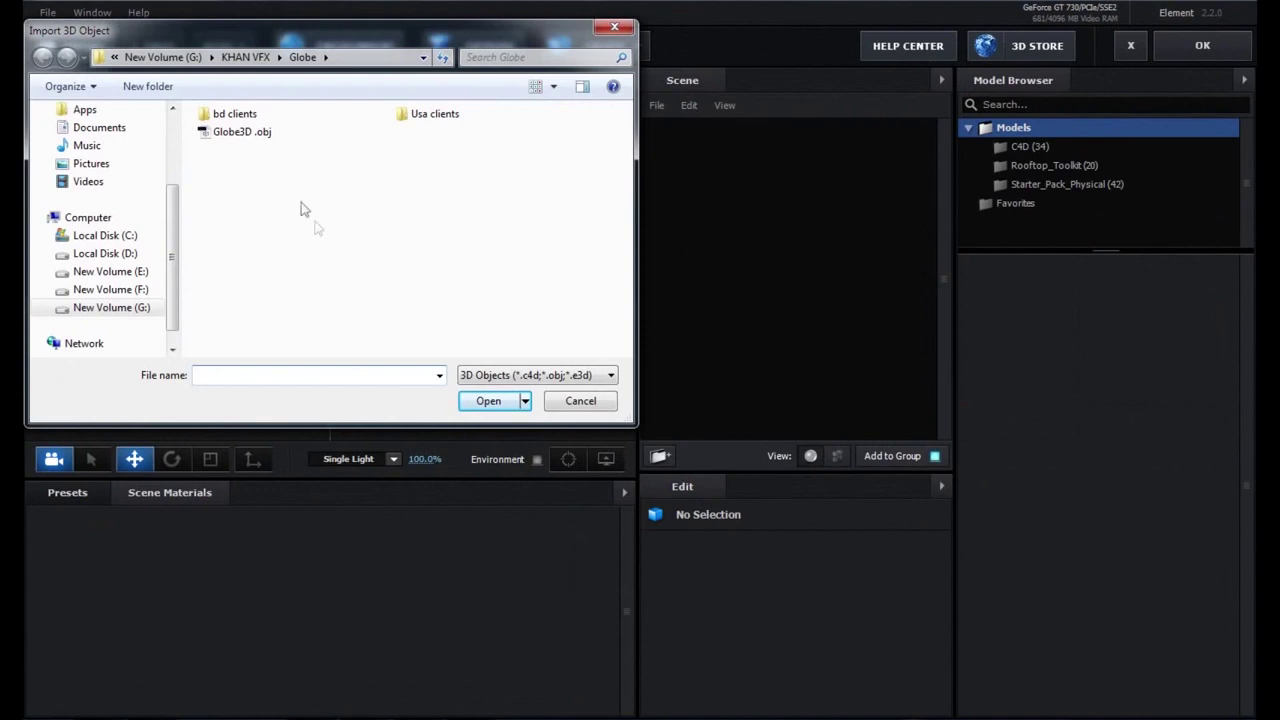
left_click(251, 139)
left_click(500, 400)
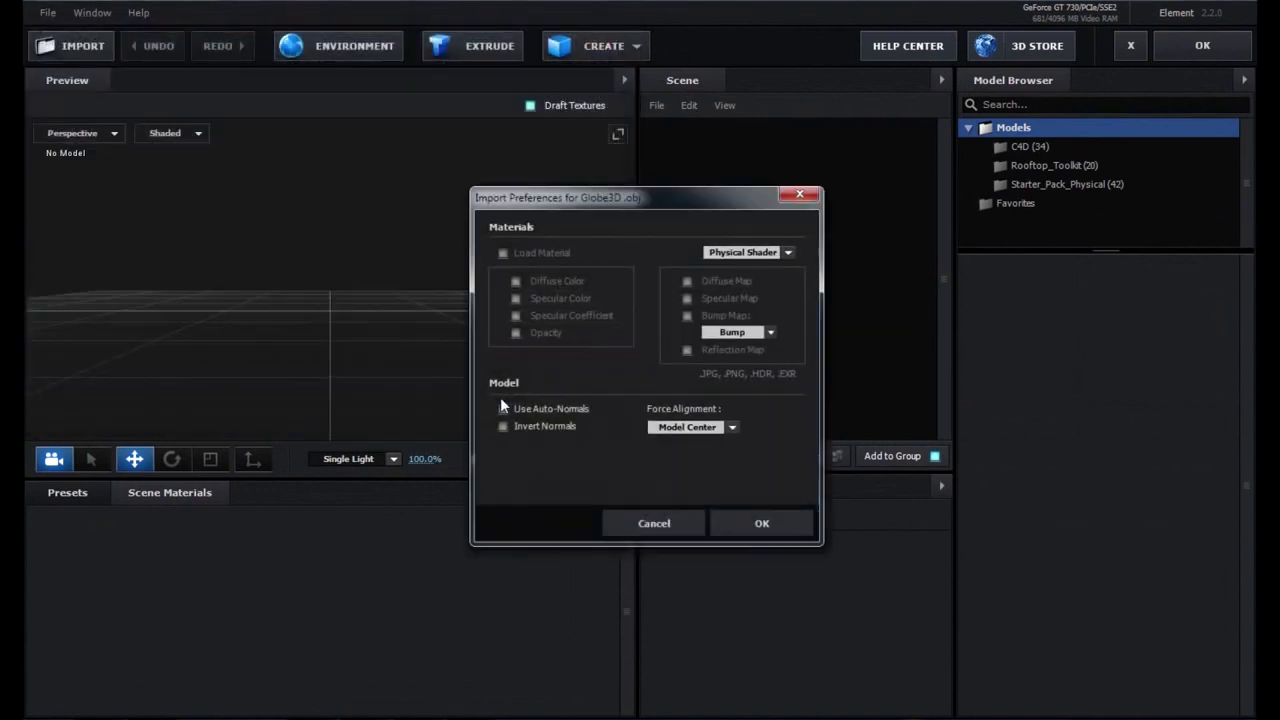
left_click(730, 521)
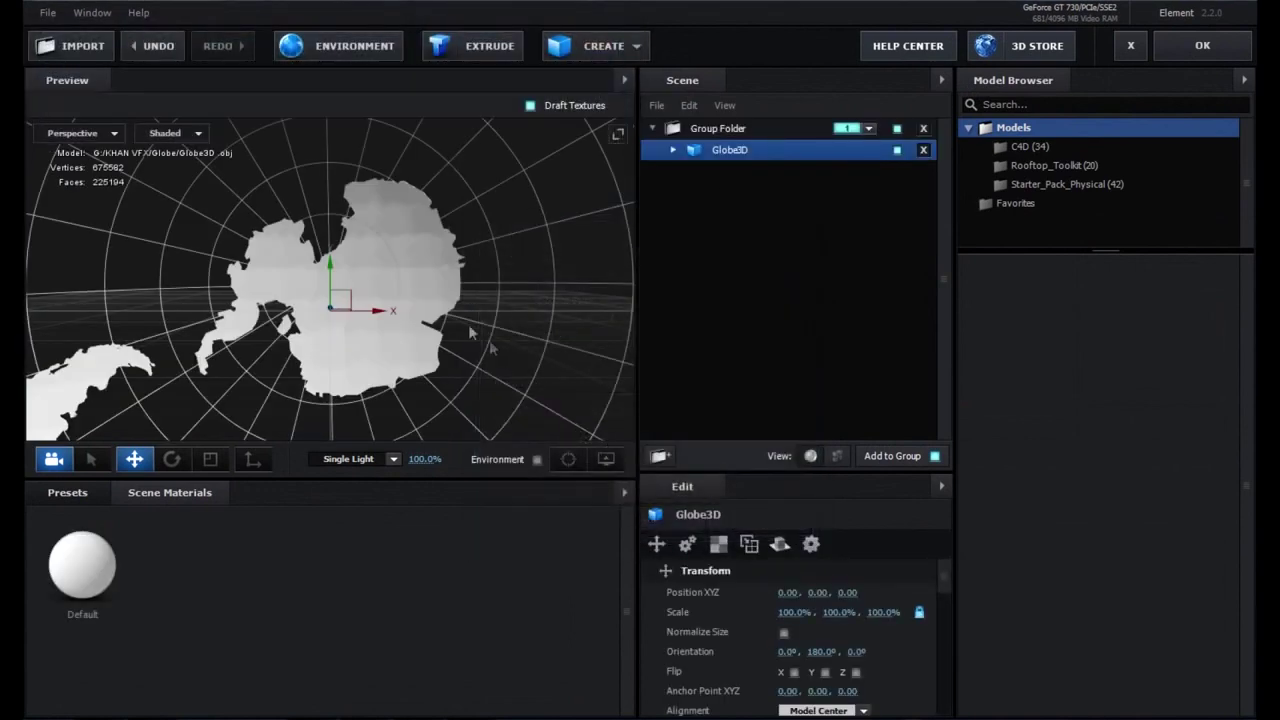
scroll(462, 320, "up", 5)
scroll(462, 321, "down", 5)
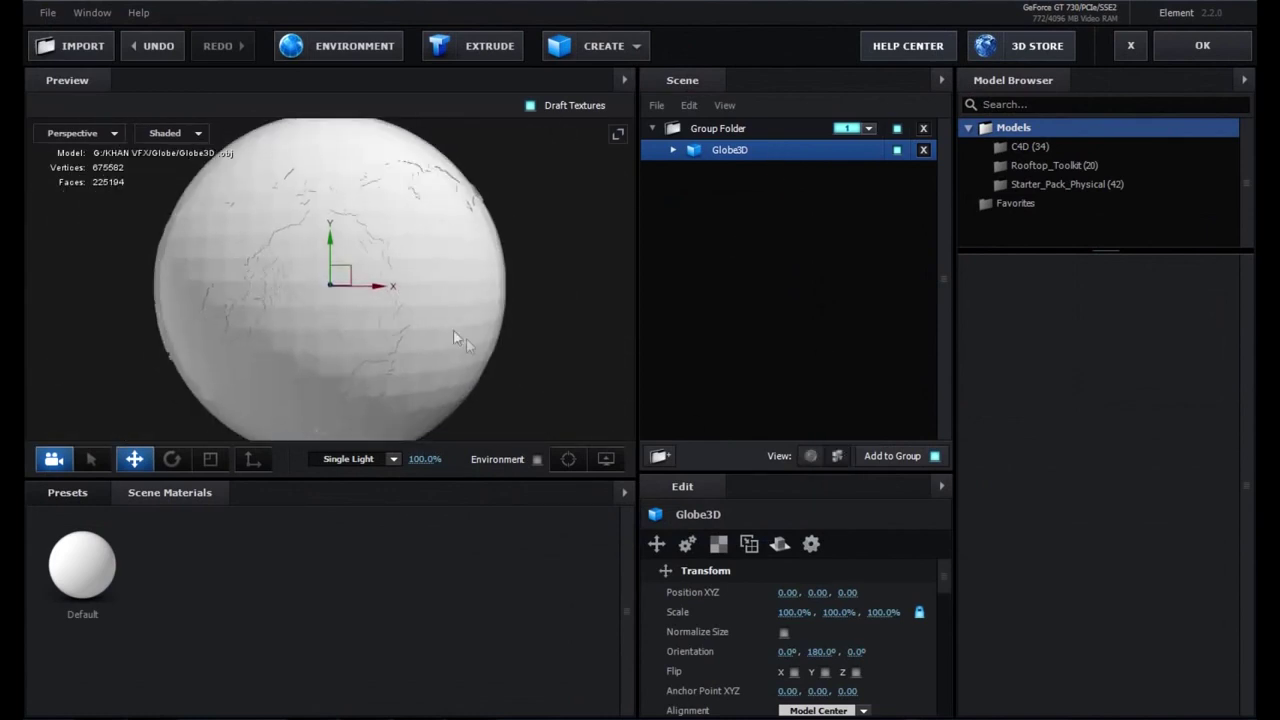
- Hide the globe's Globe_Sea and Meridian07 parts
left_click(331, 296)
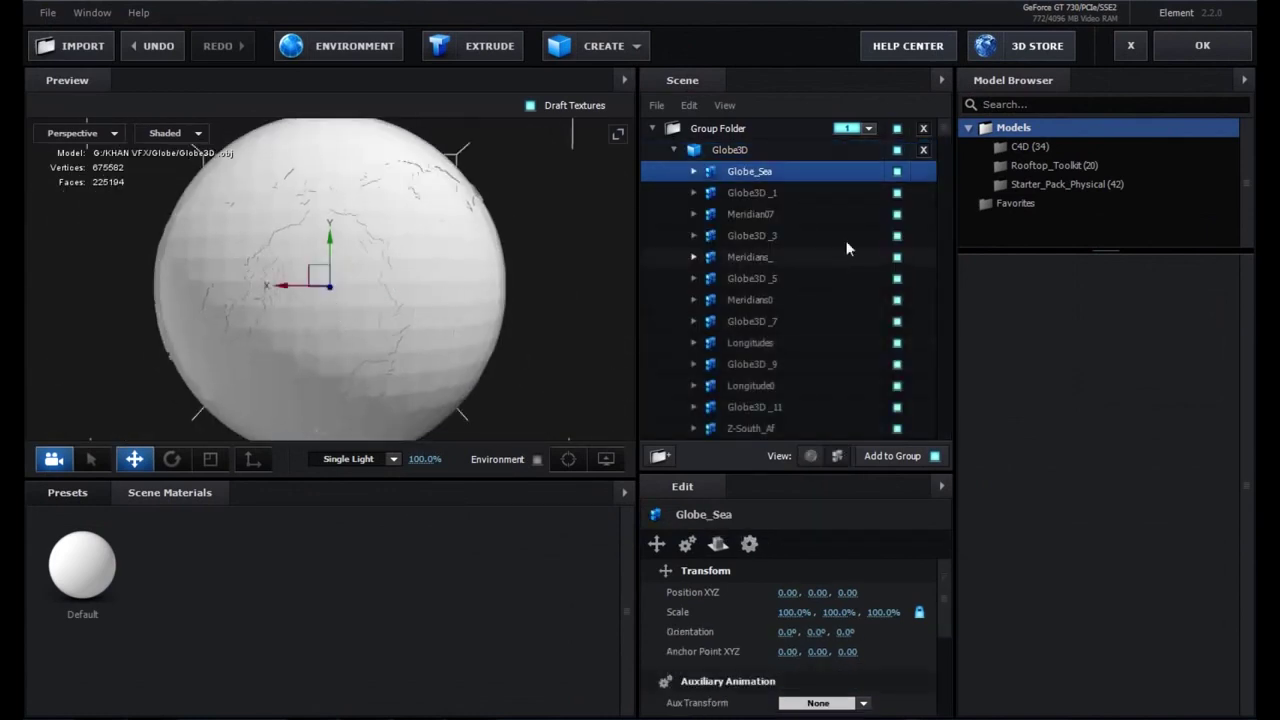
left_click(897, 171)
mouse_move(468, 310)
left_mouse_down()
mouse_move(463, 154)
mouse_move(361, 335)
left_mouse_up()
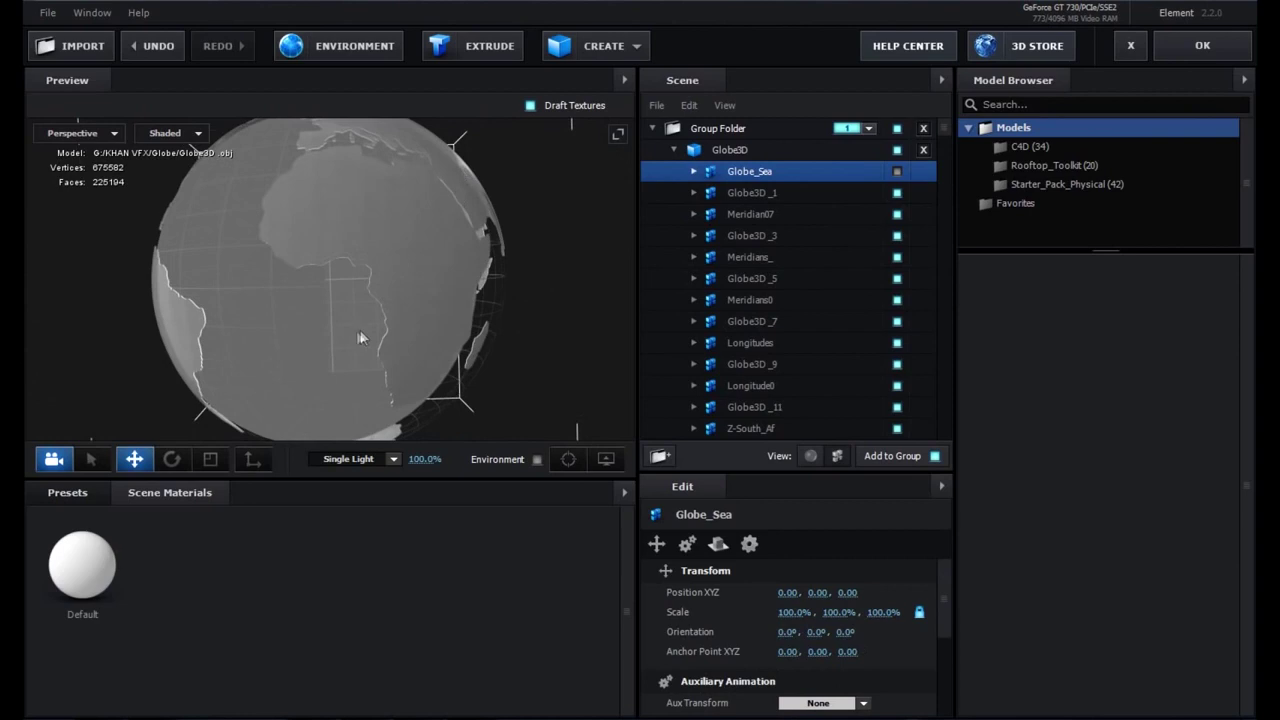
left_click(306, 313)
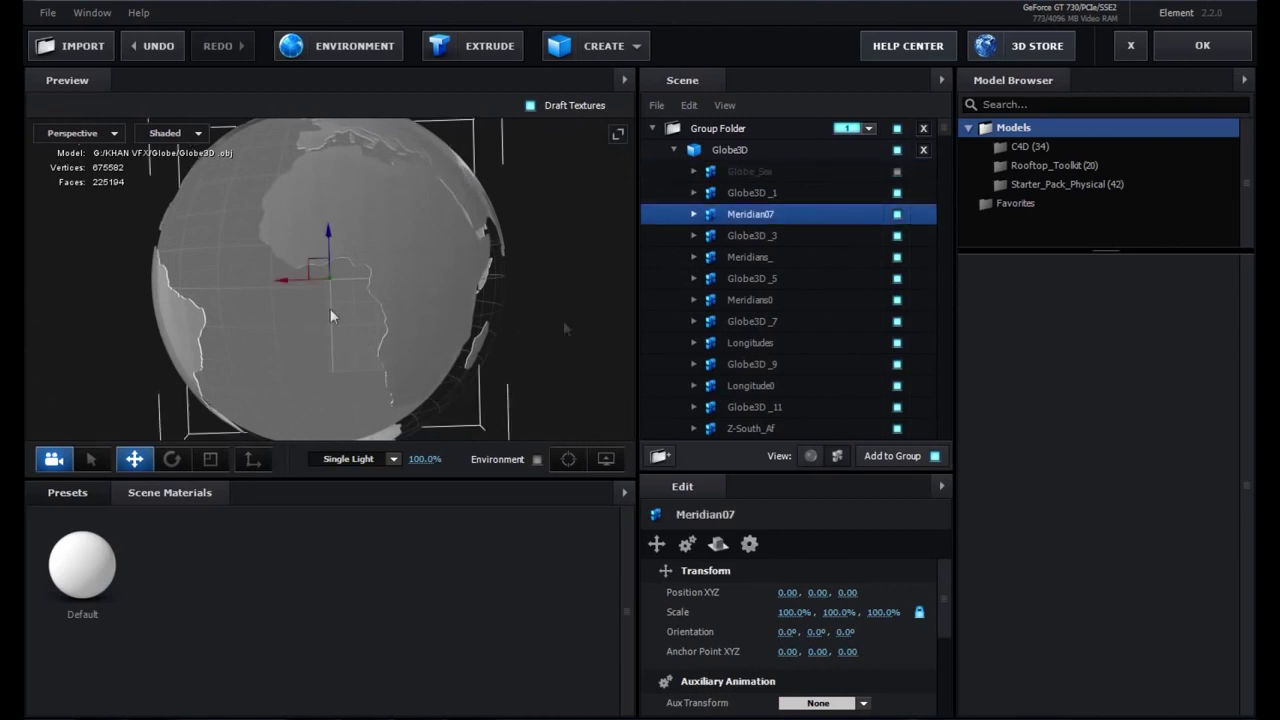
left_click(897, 214)
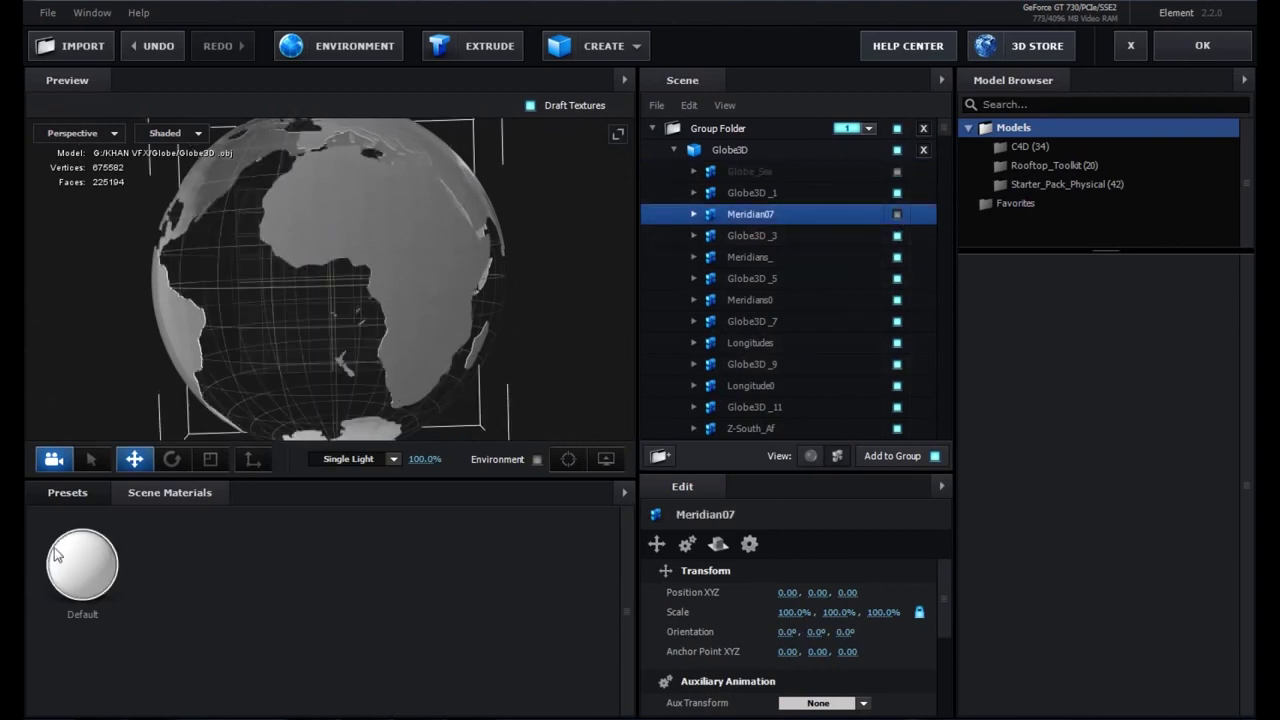
- Apply the Paint_Red physical material to the globe
left_click(64, 494)
left_click(110, 592)
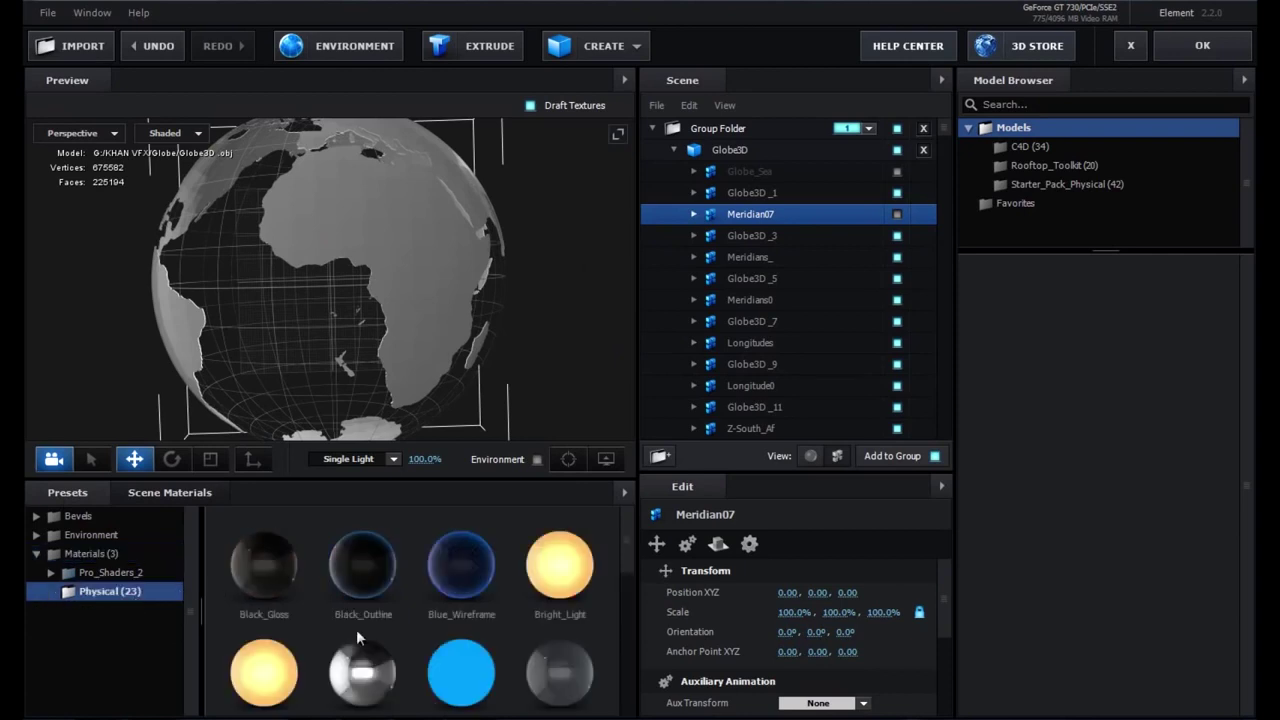
scroll(260, 592, "down", 2)
scroll(451, 640, "down", 2)
left_click_drag(451, 635, 402, 236)
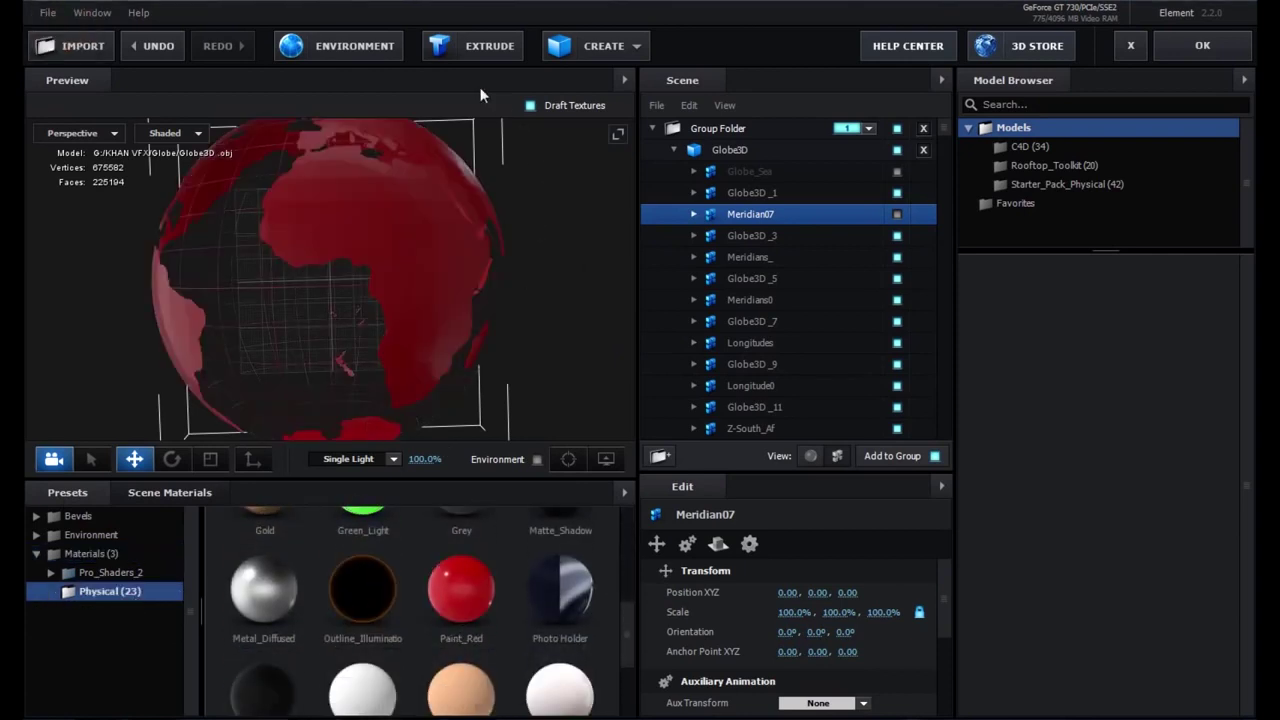
- Add a sphere and scale it to about 1393% so it fills the globe
left_click(633, 50)
left_click(612, 80)
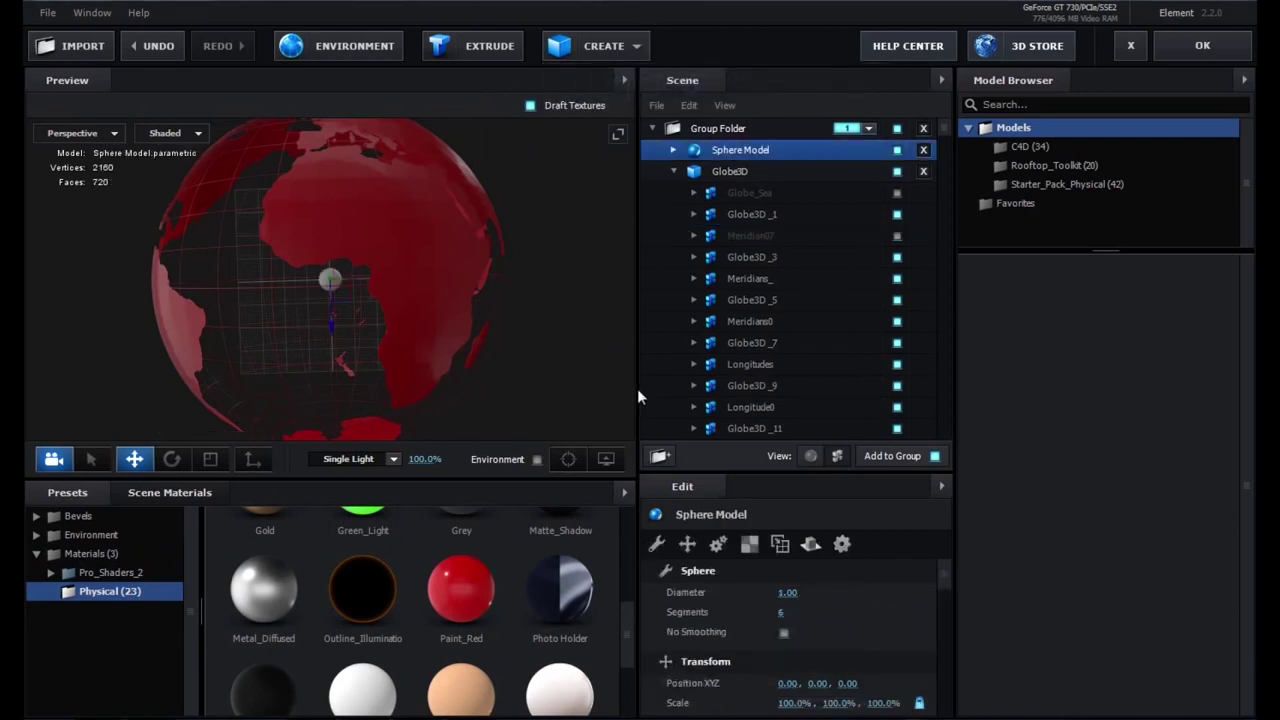
mouse_move(793, 583)
left_mouse_down()
mouse_move(1208, 577)
mouse_move(1064, 571)
left_mouse_up()
mouse_move(921, 586)
left_mouse_down()
mouse_move(1061, 576)
mouse_move(1045, 578)
left_mouse_up()
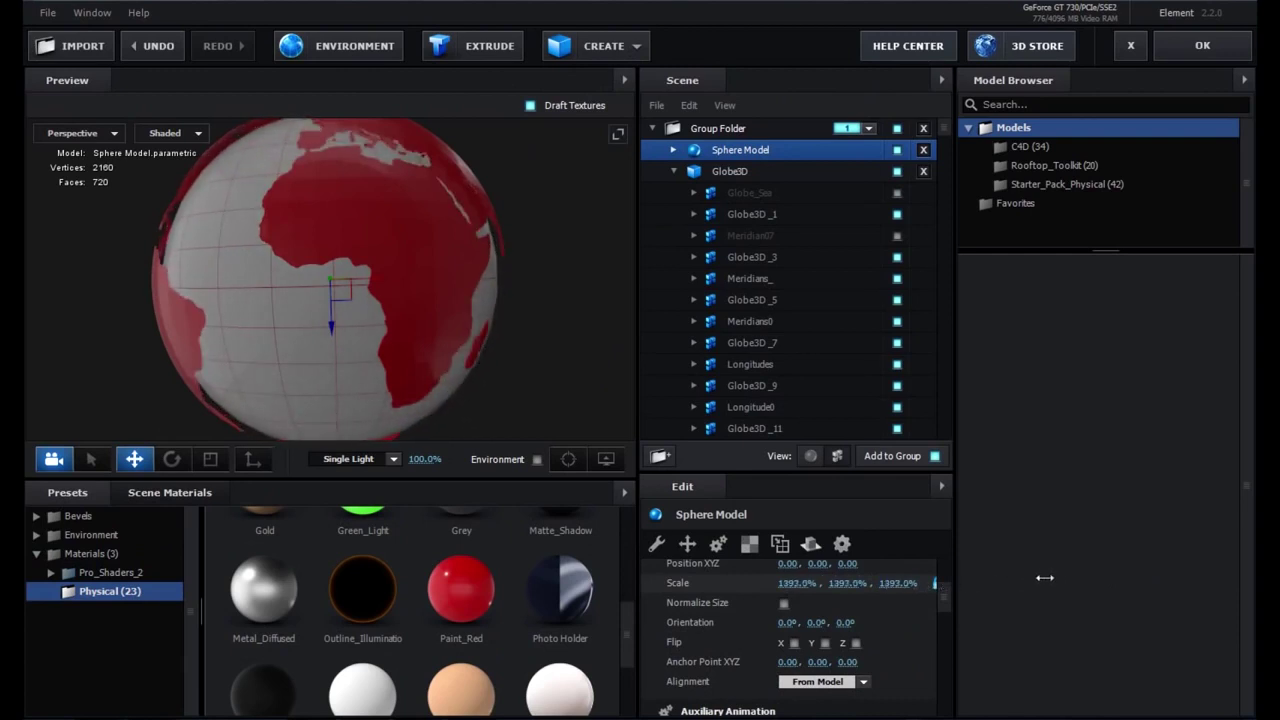
- Duplicate the sphere and apply the Wireframe_Glass material to the copy
right_click(741, 148)
left_click(819, 233)
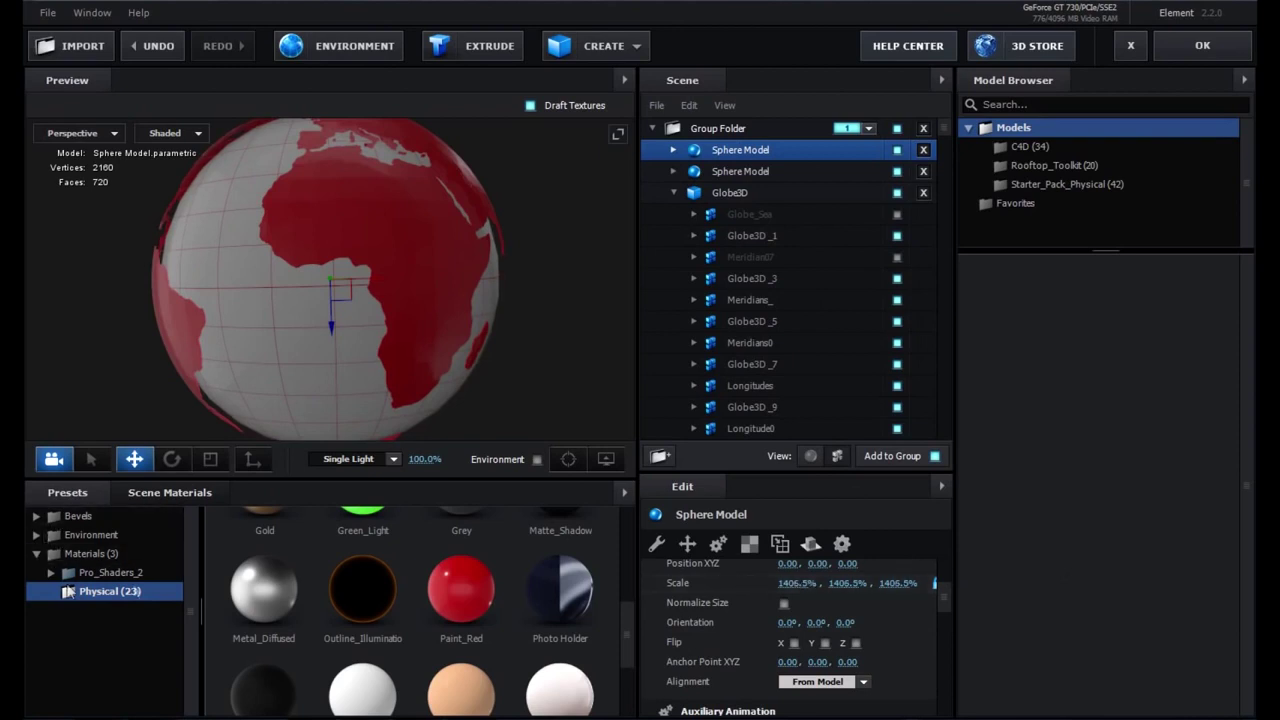
scroll(362, 657, "down", 3)
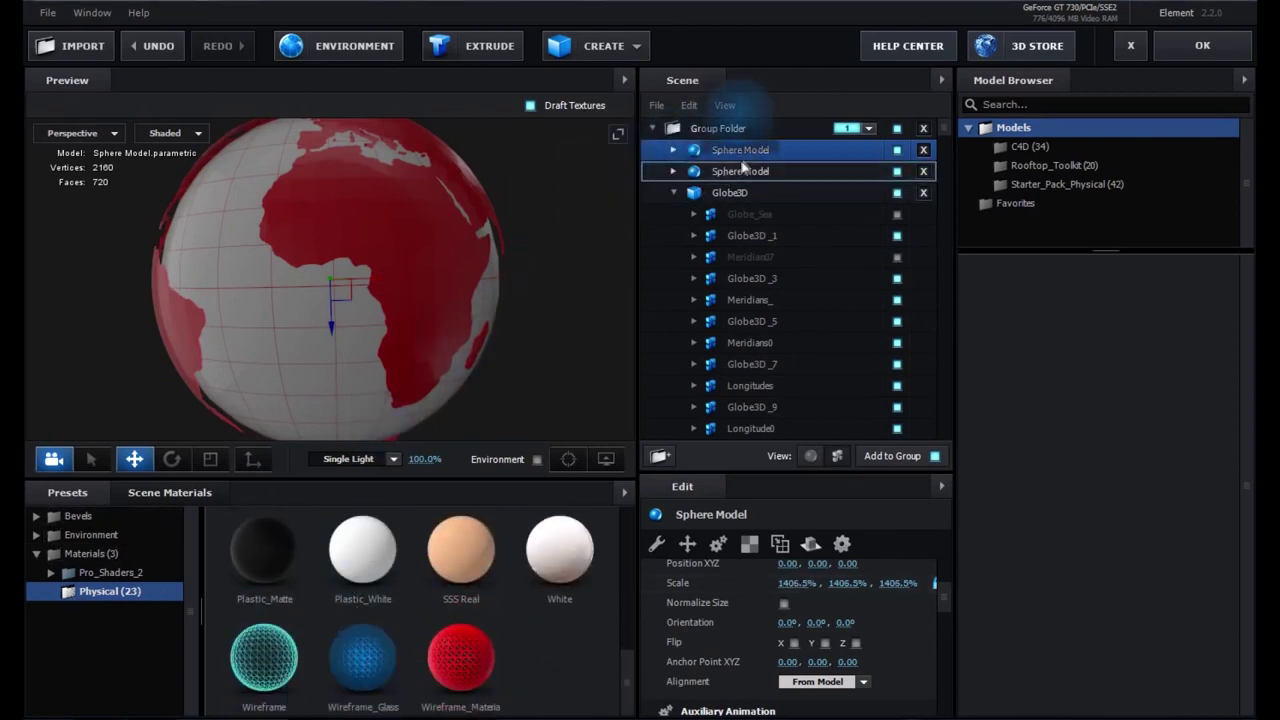
left_click_drag(362, 657, 742, 158)
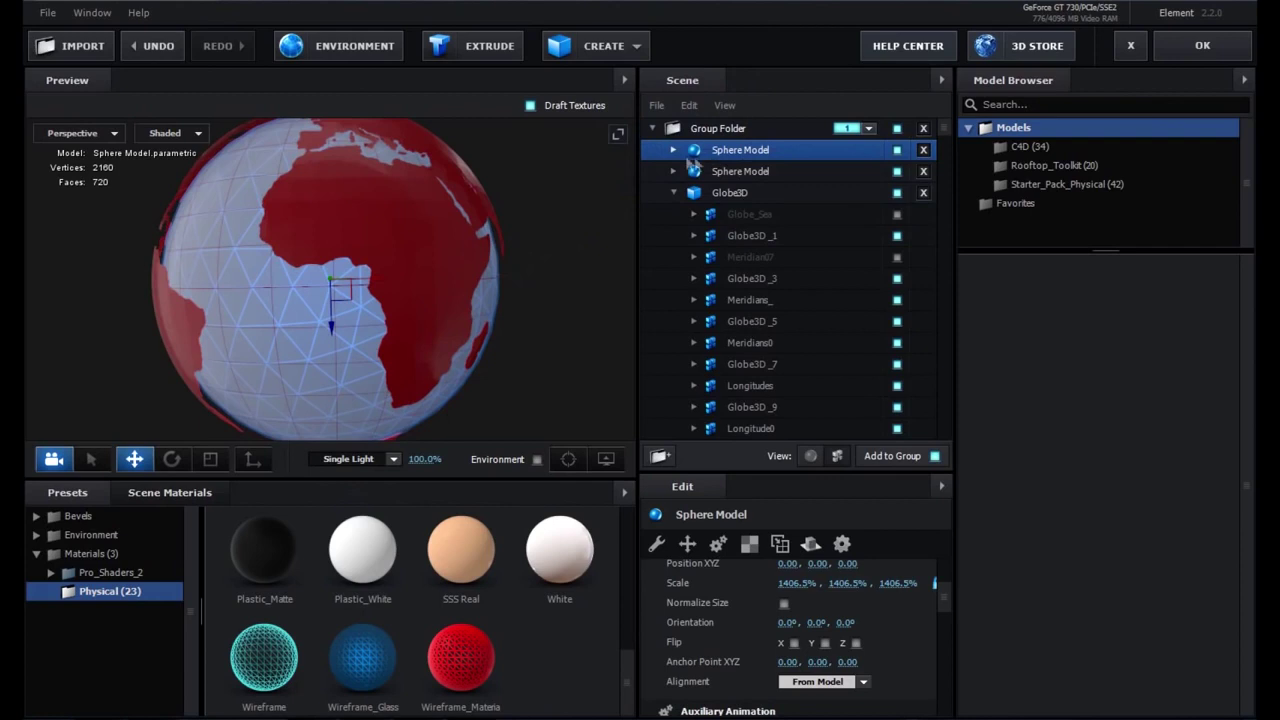
double_click(712, 160)
left_click(729, 172)
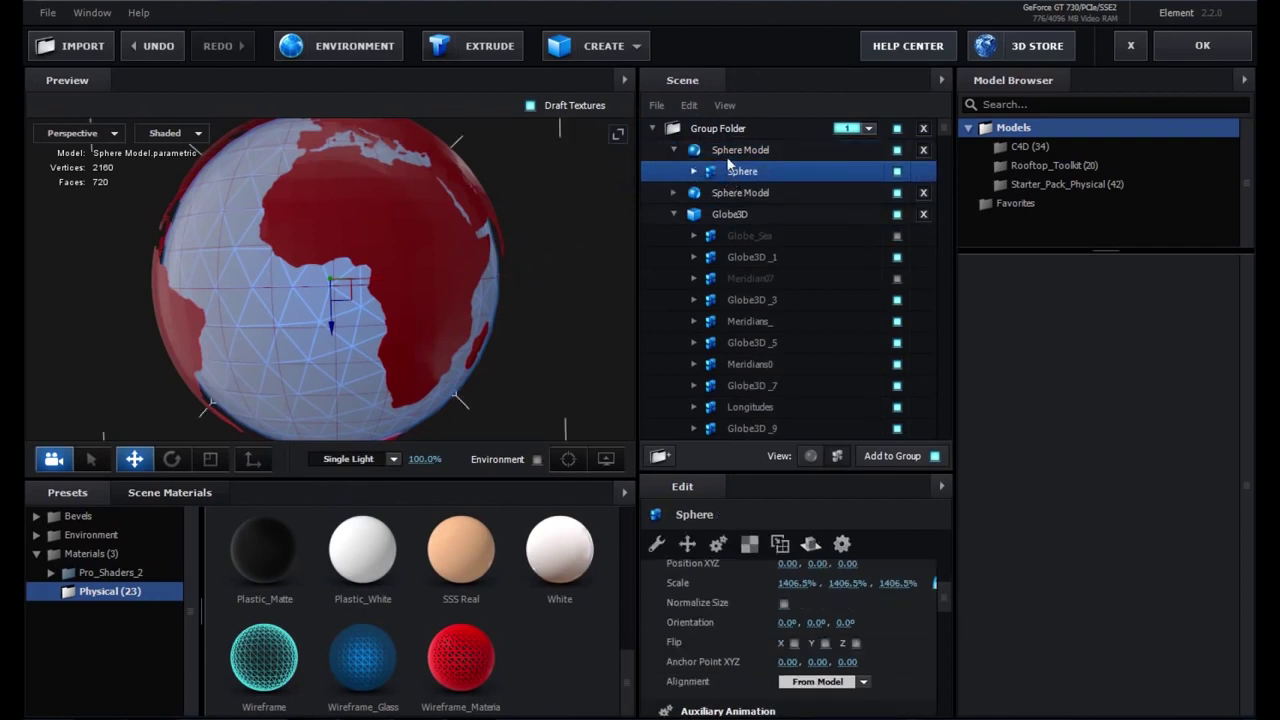
left_click(729, 155)
- Set Wireframe_Glass to Add blend mode with 36% forced opacity, then apply the scene
left_click(810, 456)
left_click(720, 171)
scroll(739, 630, "down", 5)
scroll(739, 630, "down", 3)
scroll(739, 630, "down", 3)
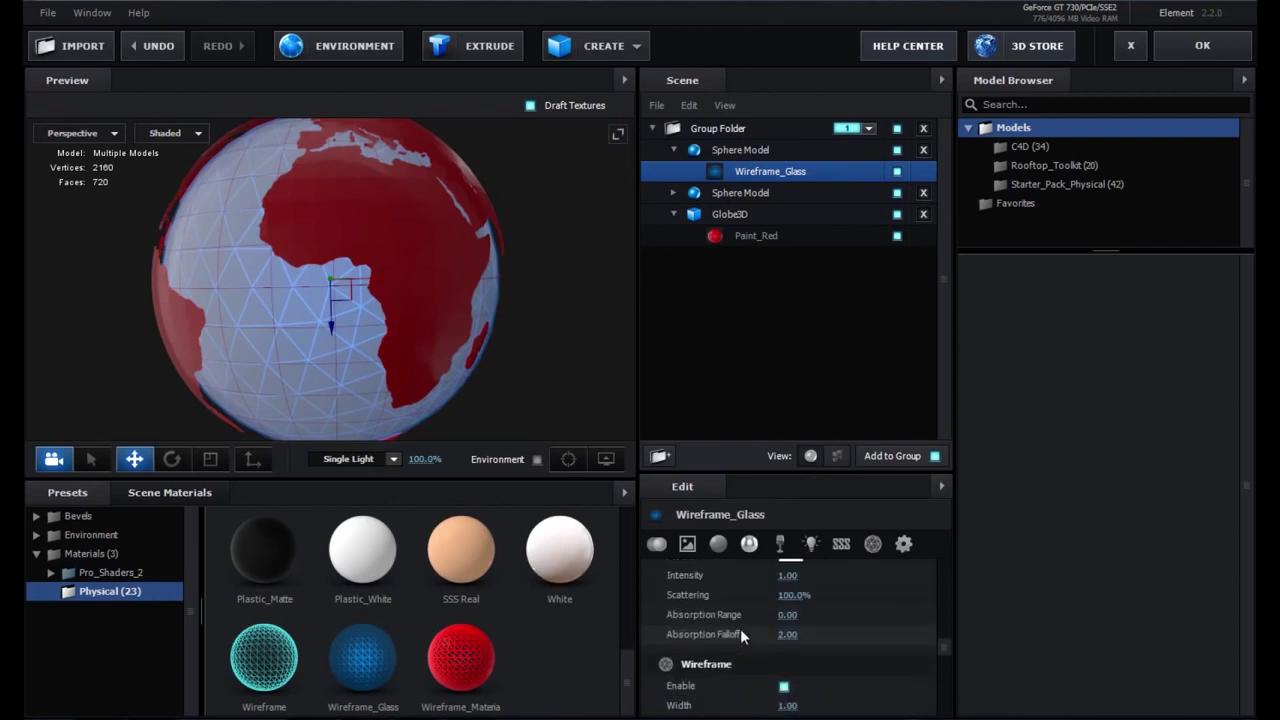
scroll(740, 628, "down", 3)
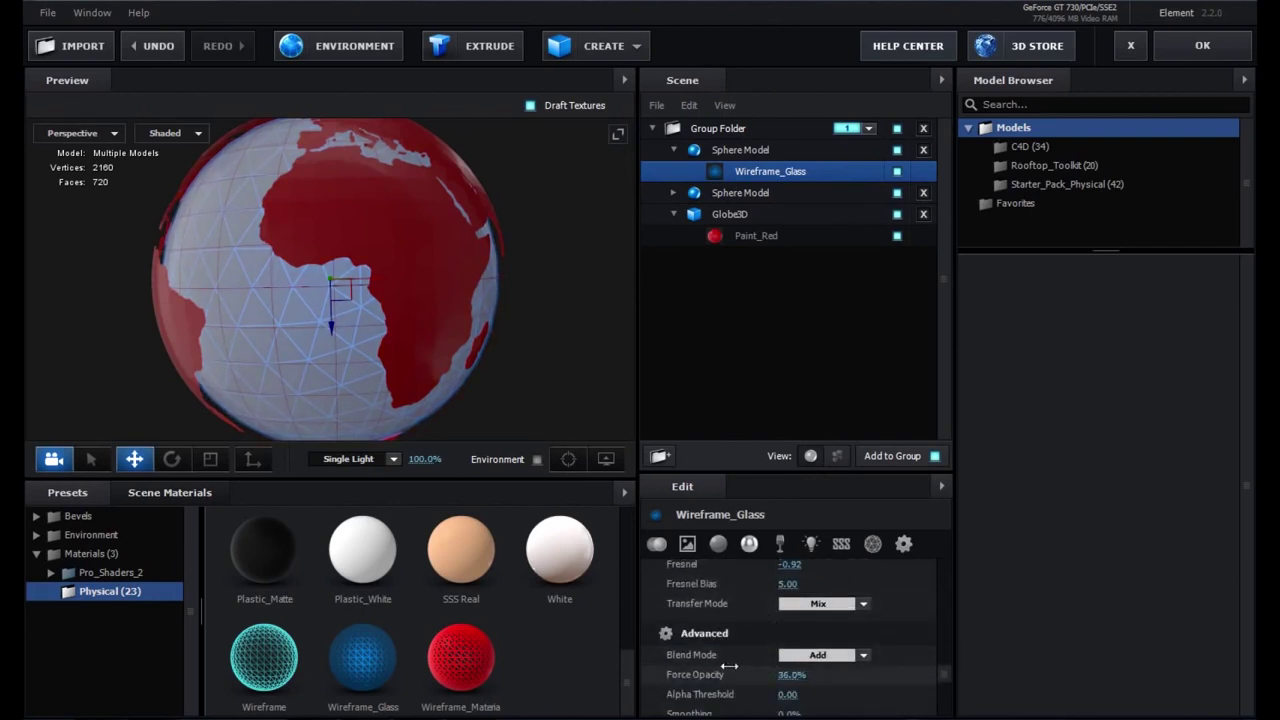
left_click(1199, 40)
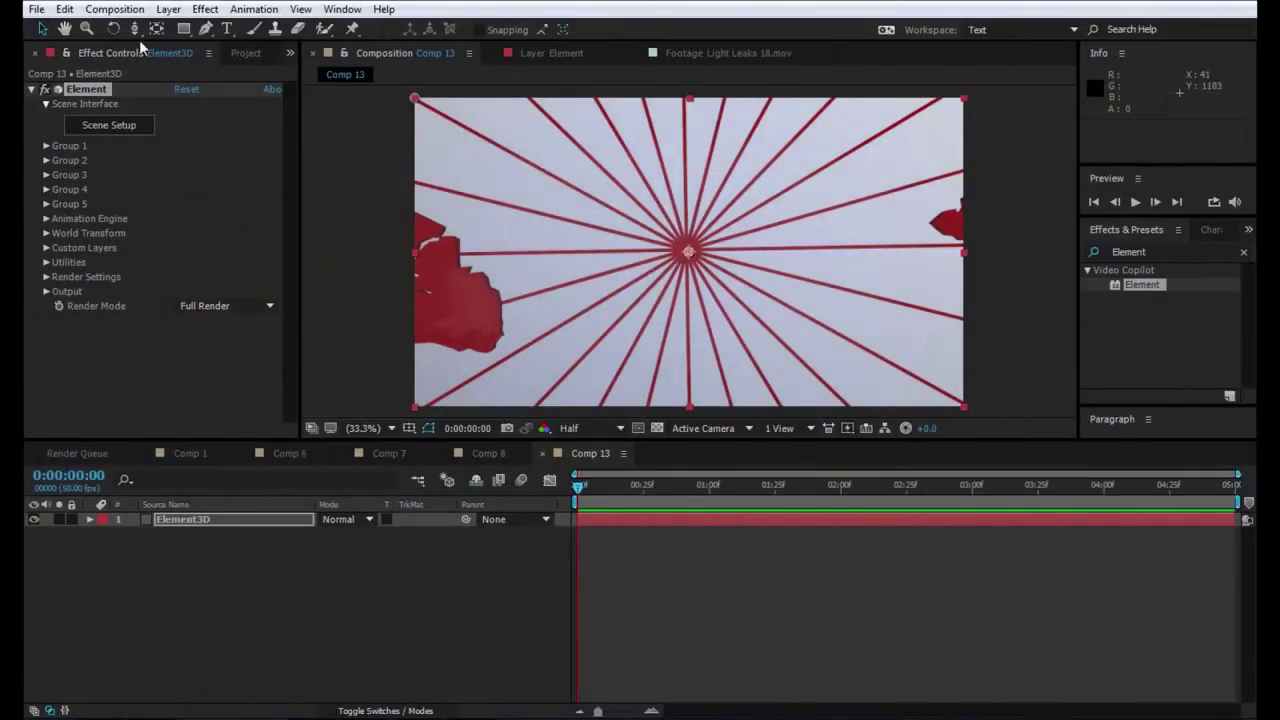
- Add a camera layer to Comp 13 with default settings
right_click(221, 580)
mouse_move(292, 447)
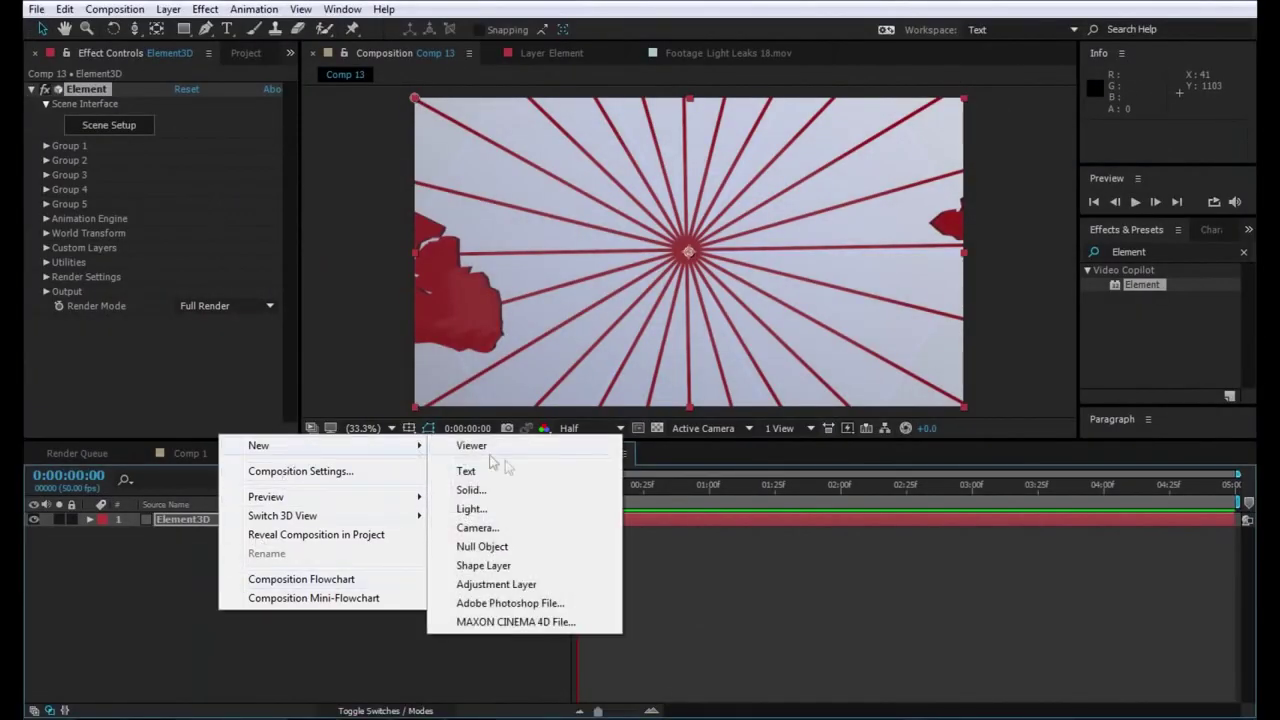
left_click(503, 528)
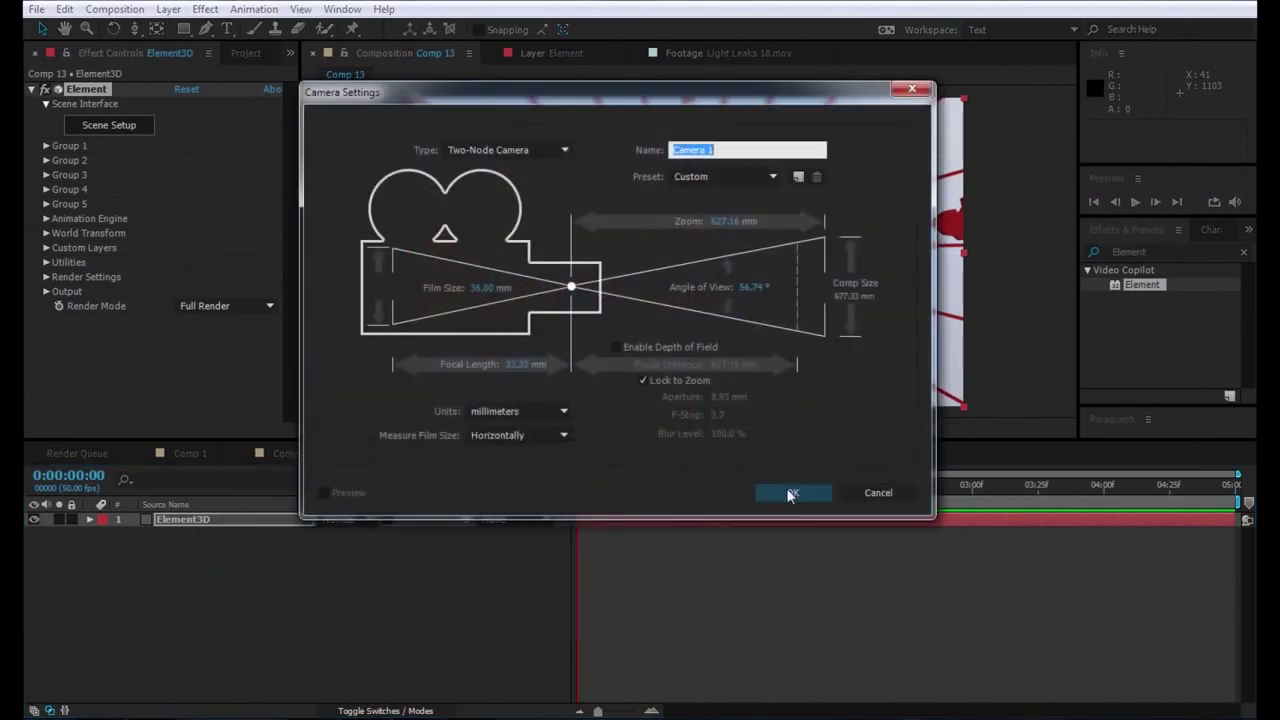
left_click(790, 493)
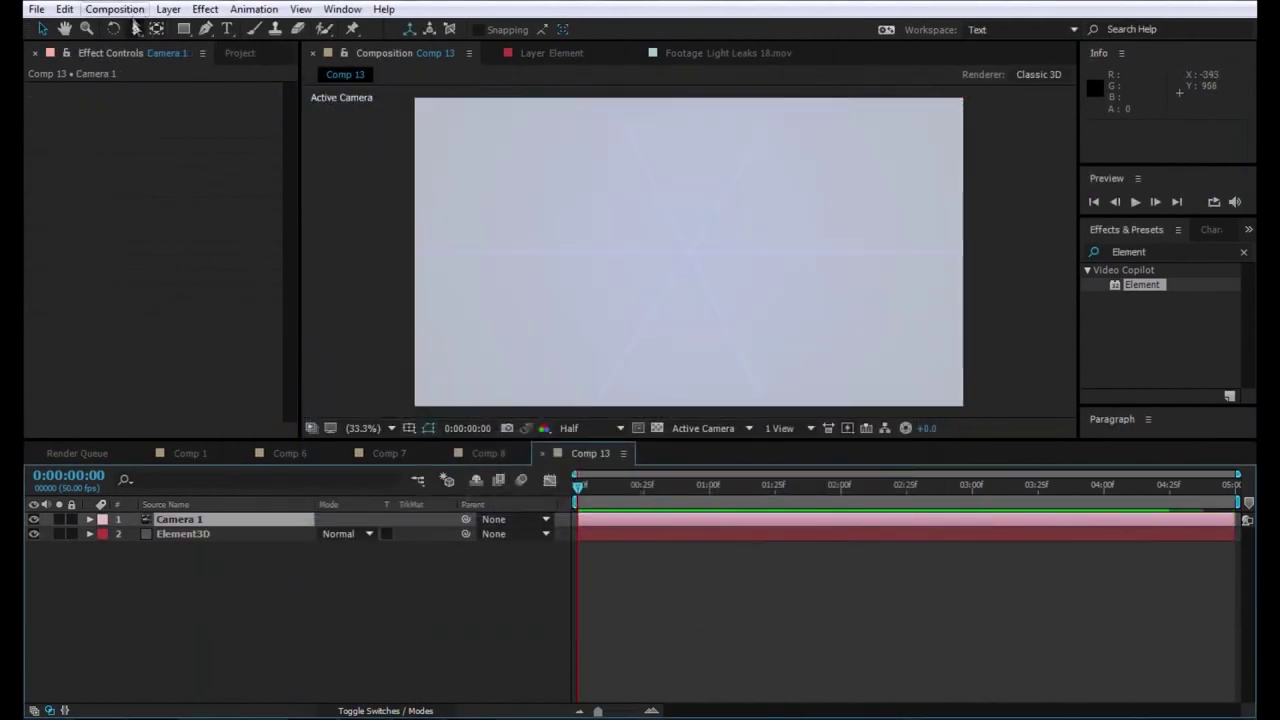
- Dolly the camera back and orbit it so the globe shows Europe and Africa
key("c")
mouse_move(717, 664)
left_mouse_down()
mouse_move(711, 371)
mouse_move(157, 99)
left_mouse_up()
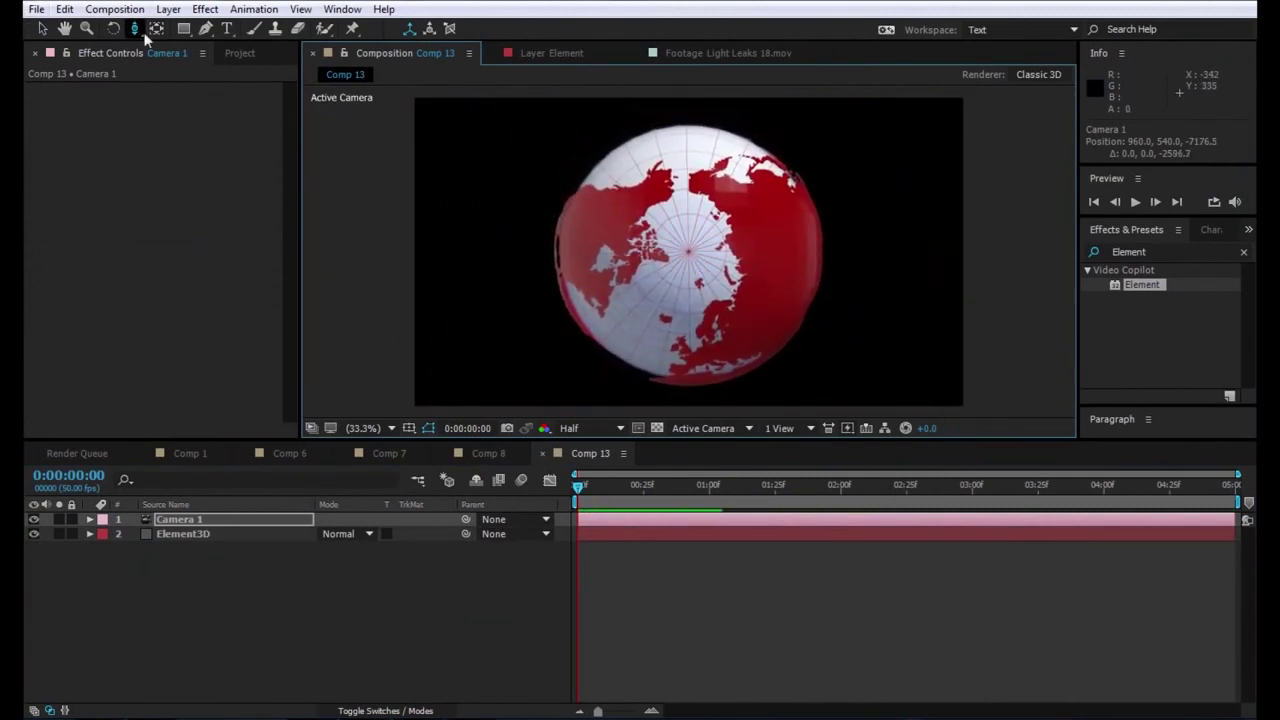
left_click_drag(143, 36, 194, 43)
mouse_move(697, 258)
left_mouse_down()
mouse_move(685, 176)
mouse_move(690, 187)
left_mouse_up()
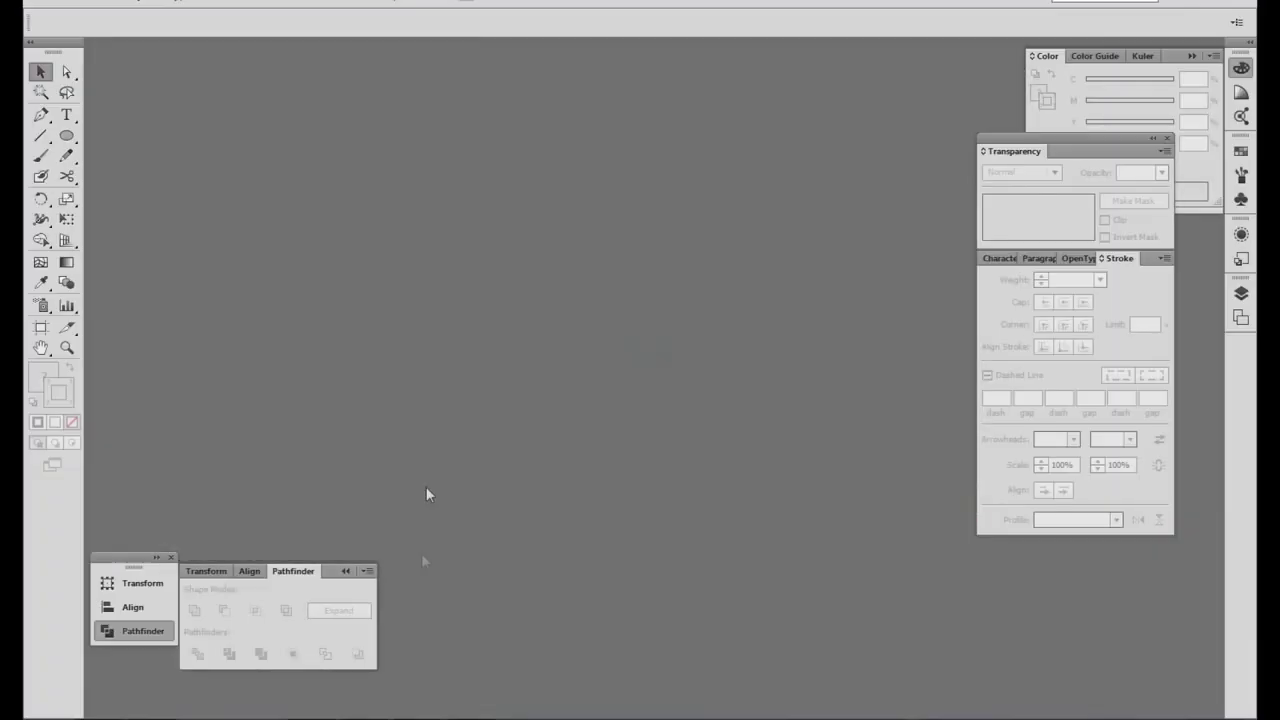
- Create a new Illustrator document and draw a large circle on the artboard
left_click(72, 12)
left_click(90, 14)
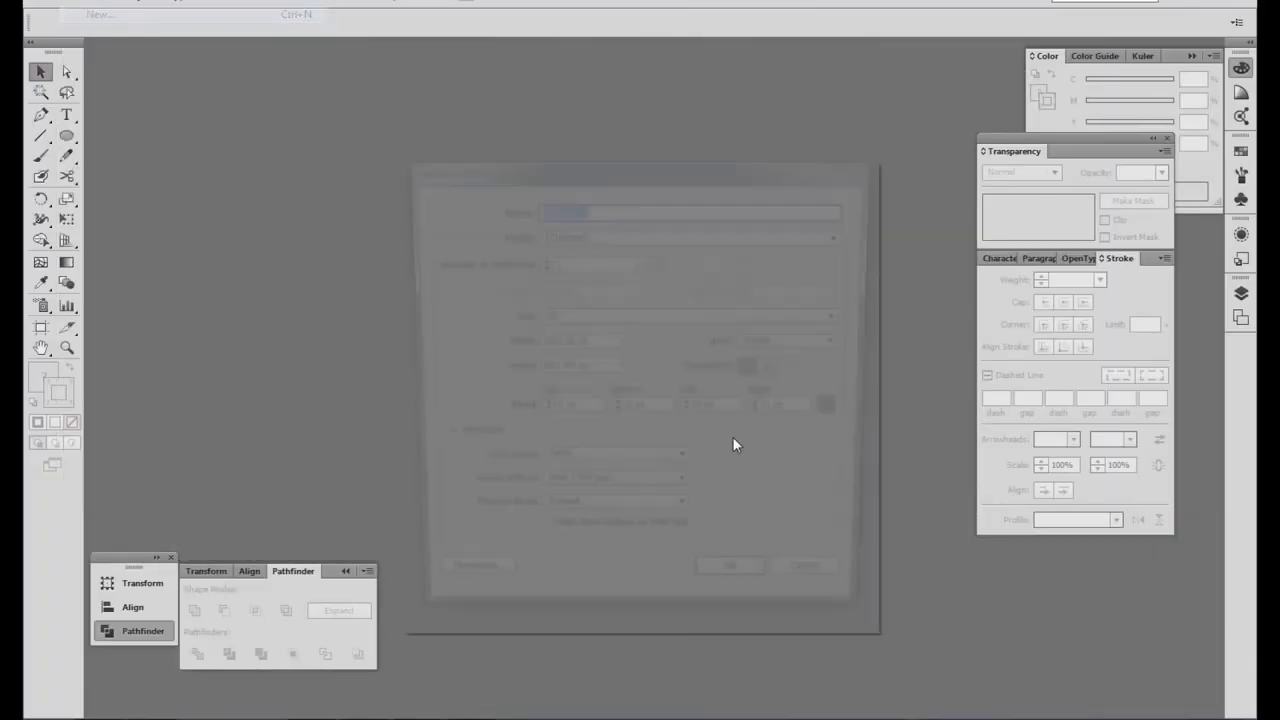
left_click(725, 590)
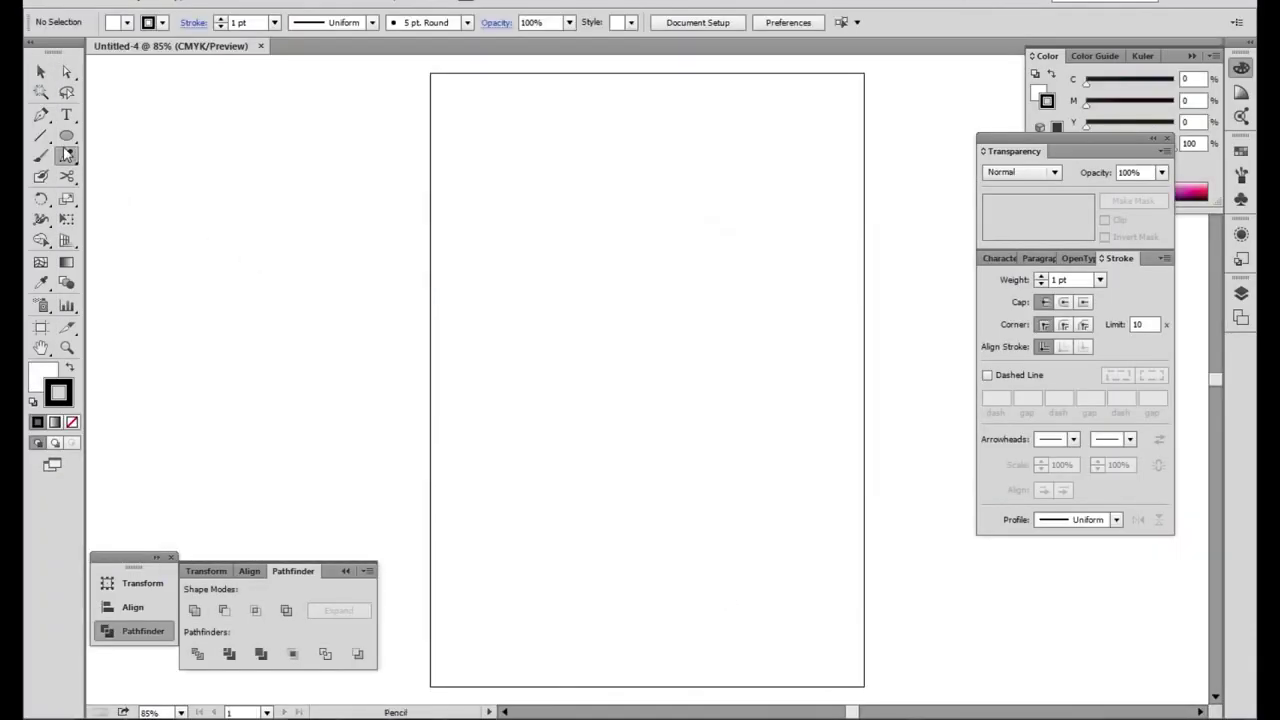
left_click_drag(619, 399, 898, 476)
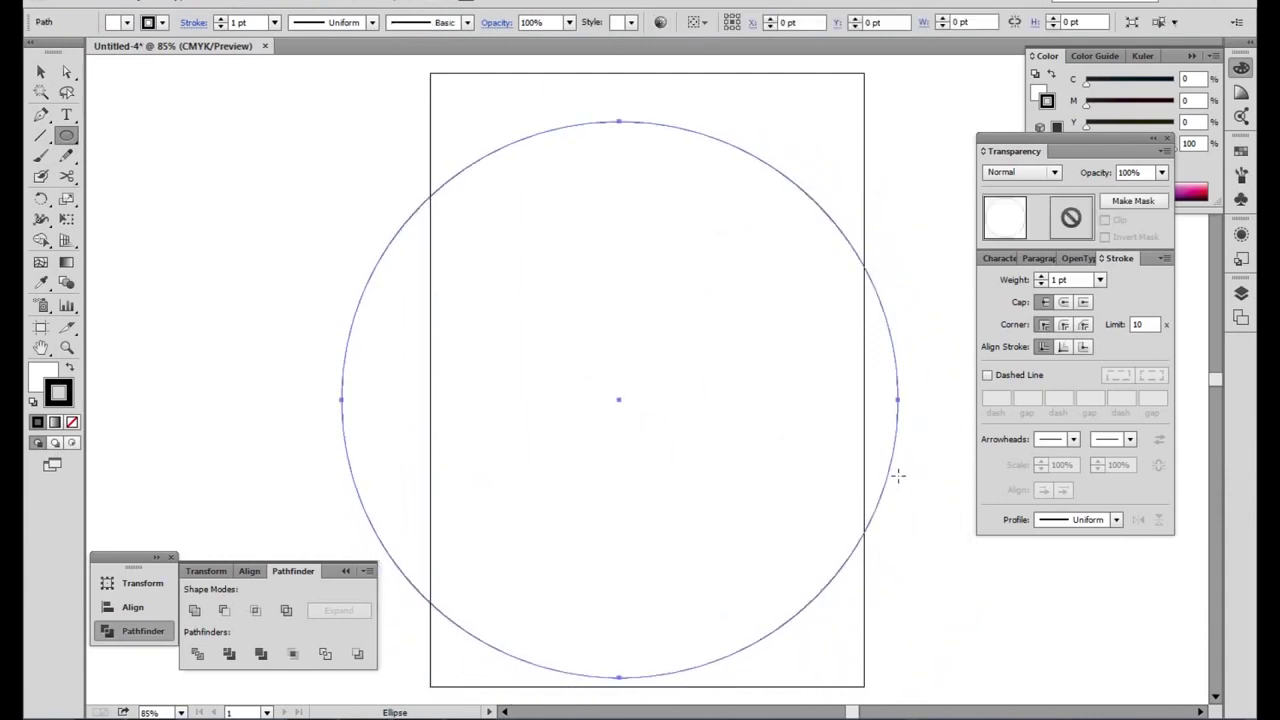
- Give the circle a 22 pt stroke and no fill
left_click(1041, 280)
left_click(1041, 280)
left_click(1041, 285)
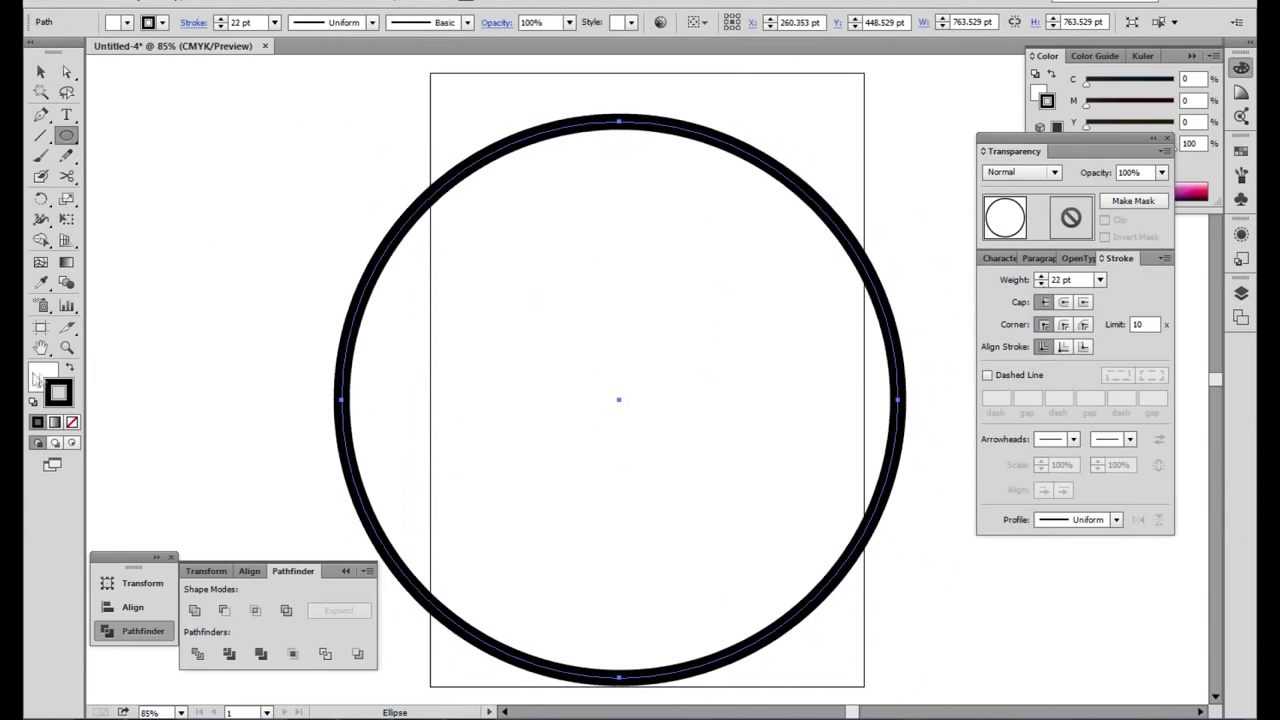
left_click(62, 390)
left_click(72, 423)
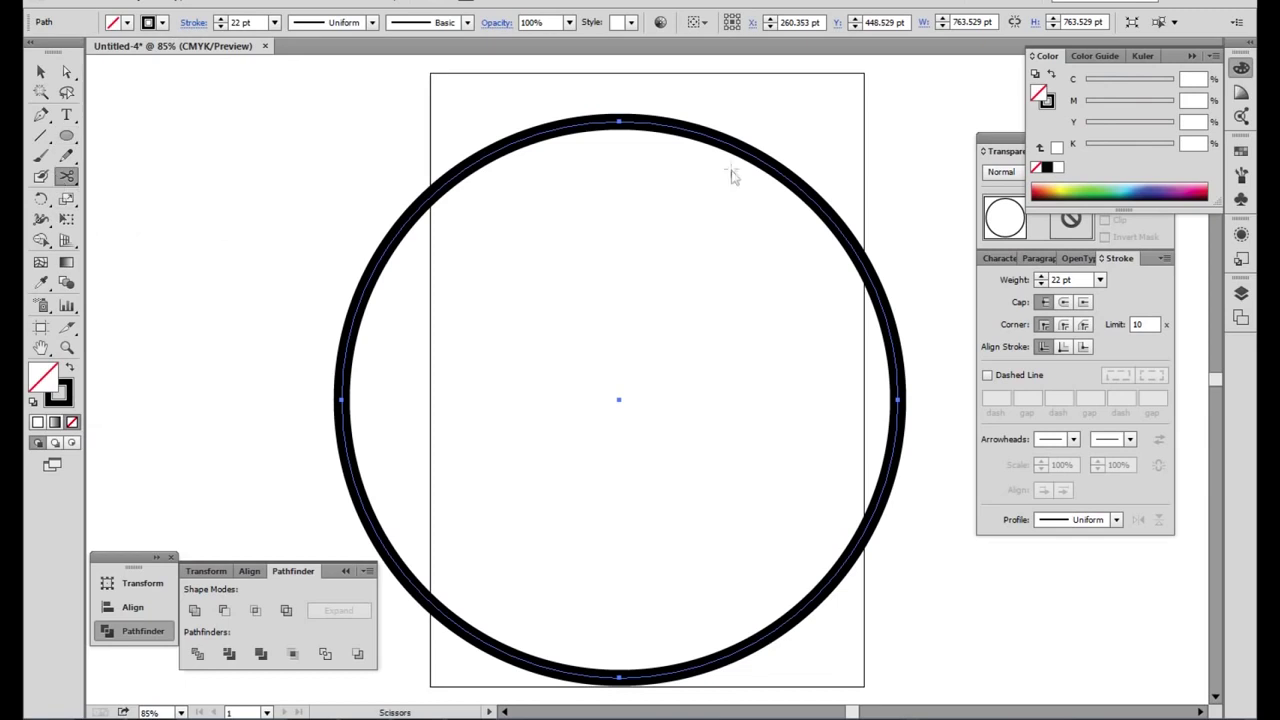
- Cut the circle at its top right and lower right, and delete the right half
left_click(698, 140)
left_click(802, 380)
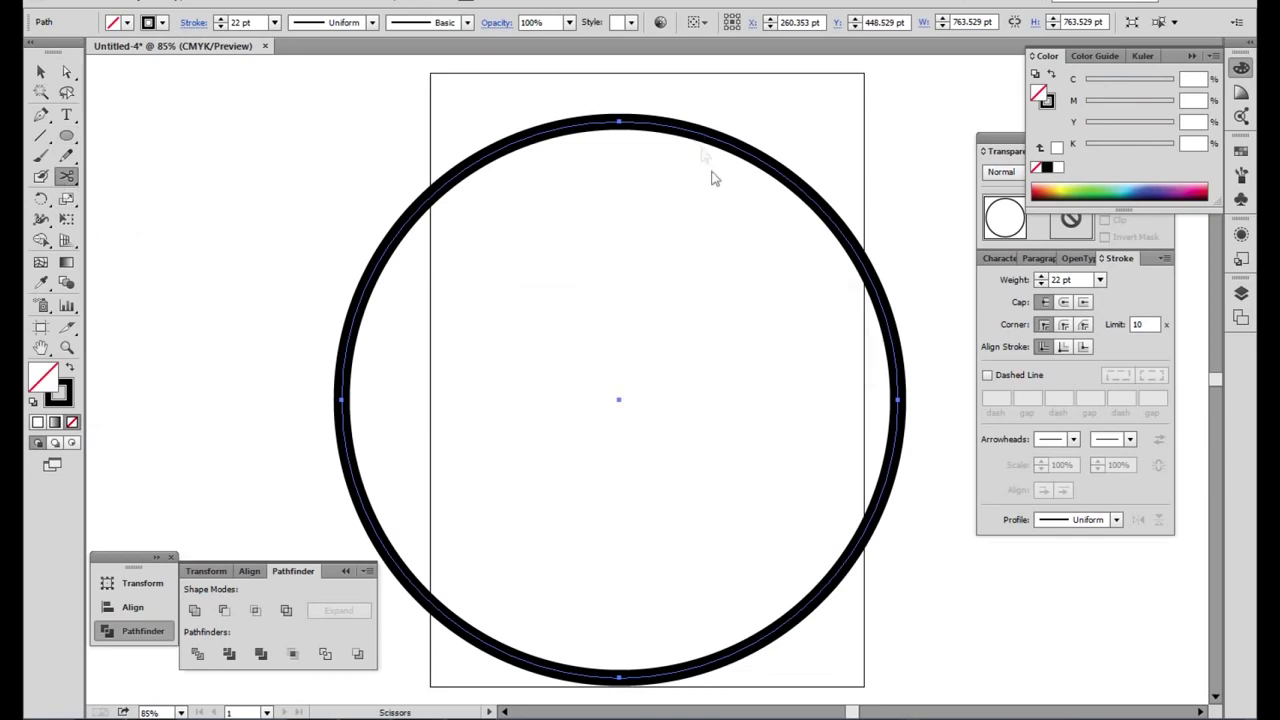
left_click(690, 123)
left_click(705, 660)
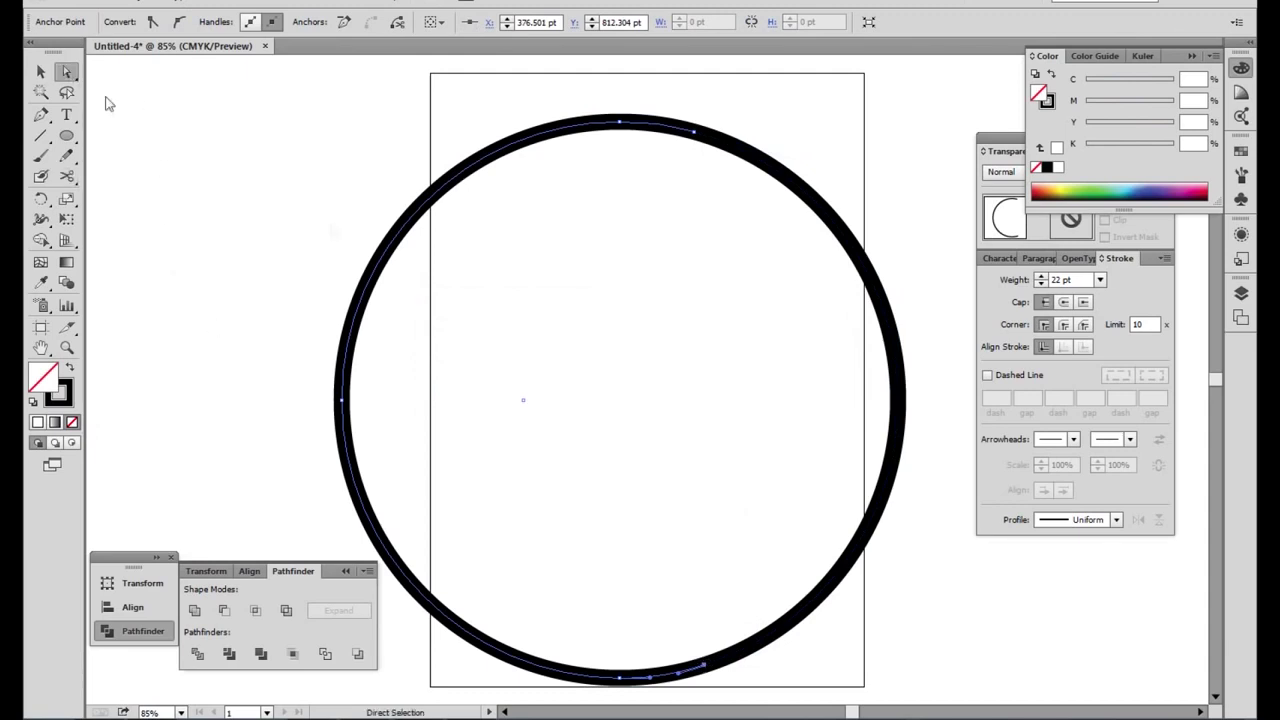
left_click(893, 312)
key("Delete")
key("Delete")
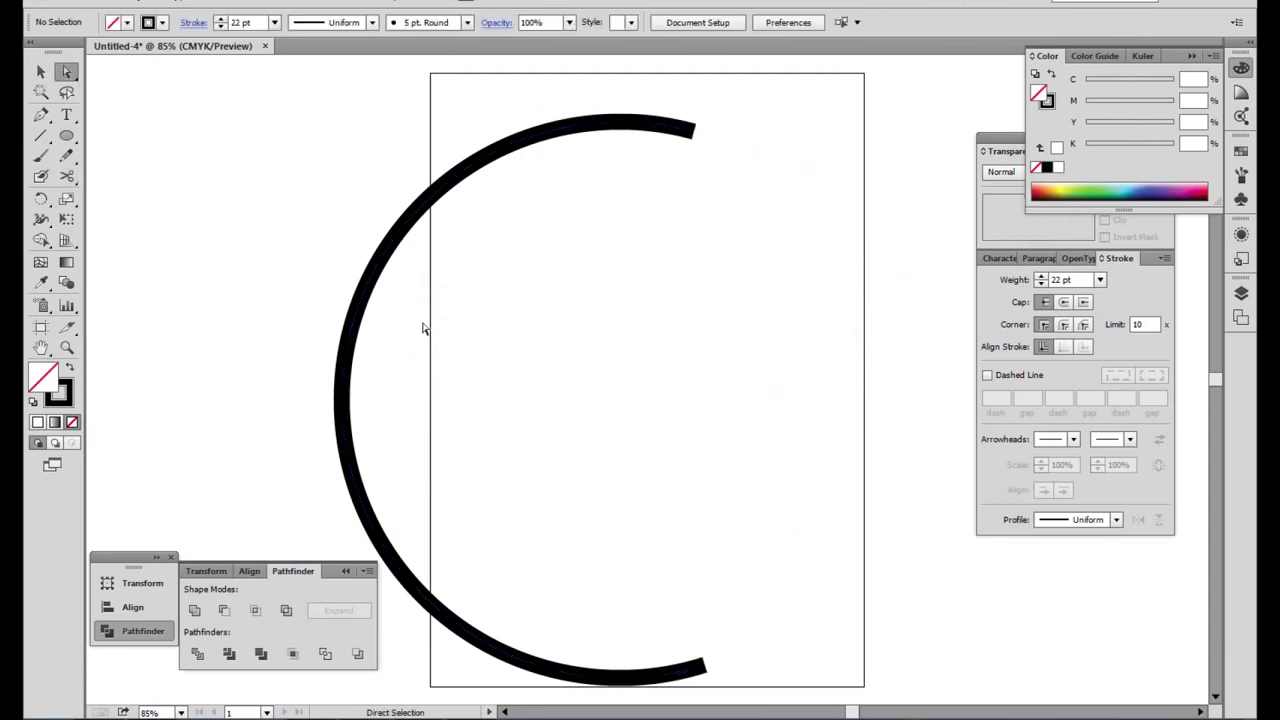
- Expand the left arc's stroke into a filled shape and copy it
left_click(381, 263)
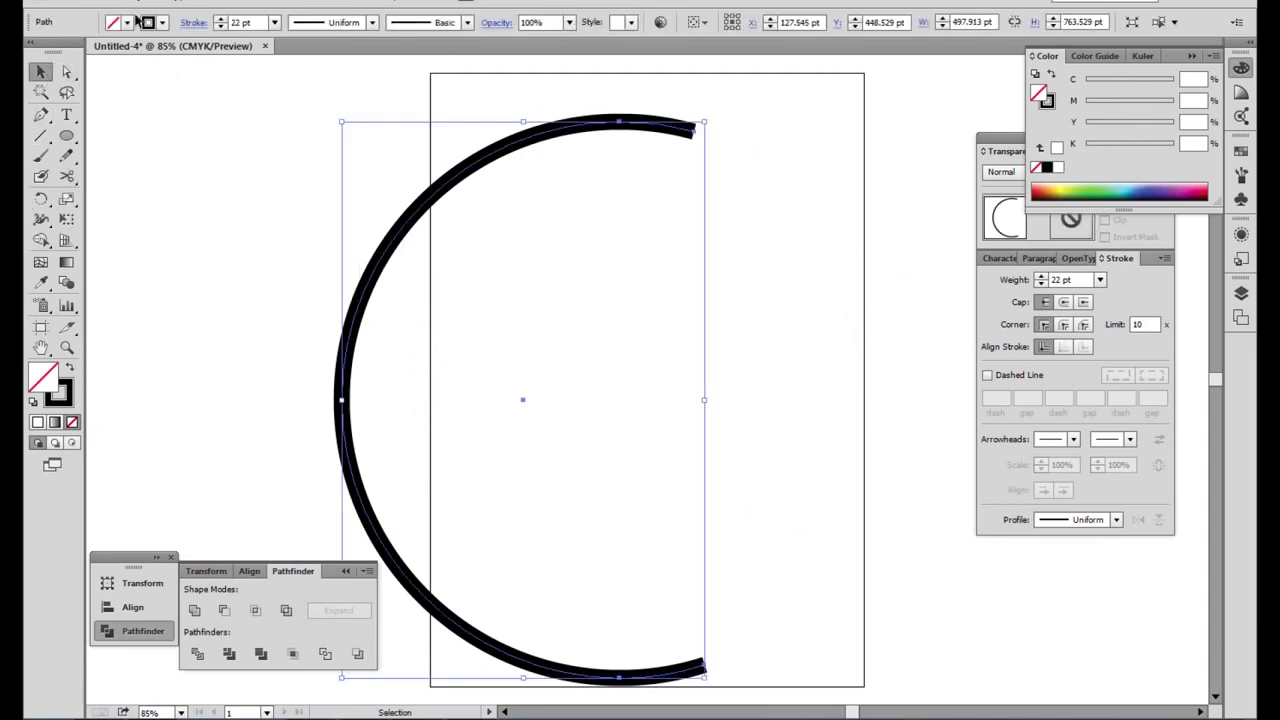
left_click(140, 2)
left_click(163, 179)
left_click(589, 457)
left_click(105, 1)
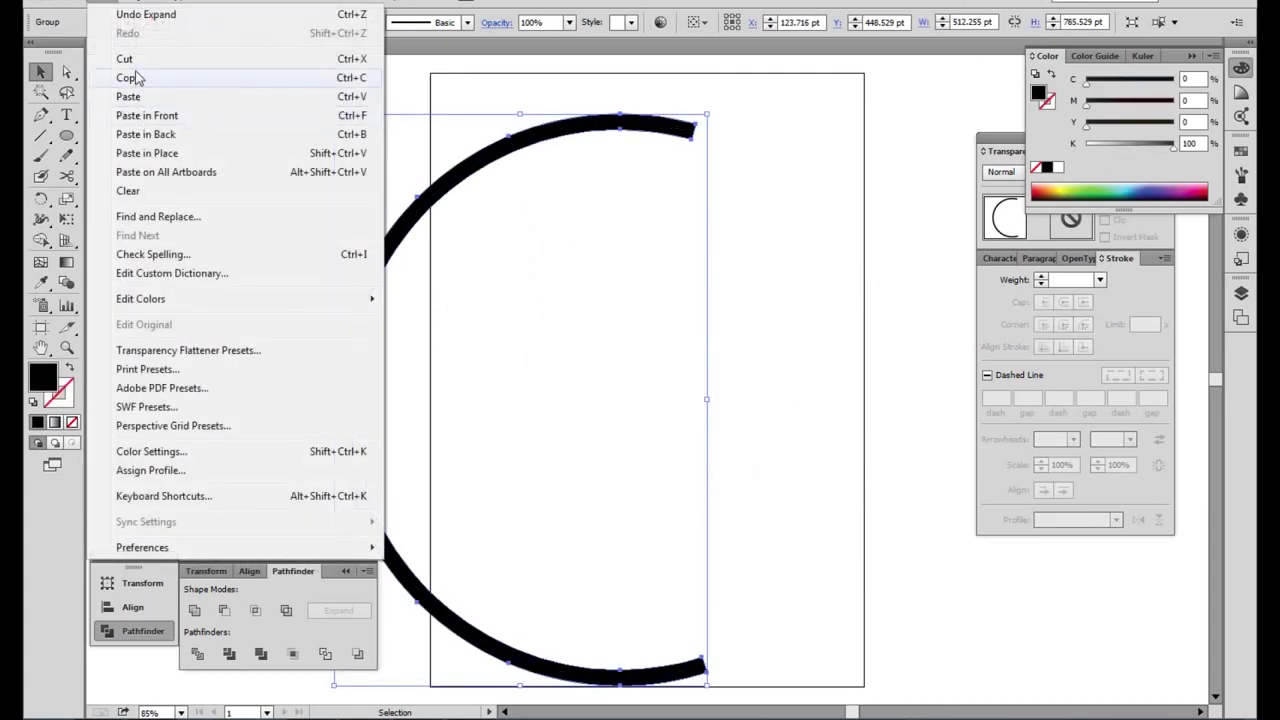
left_click(137, 78)
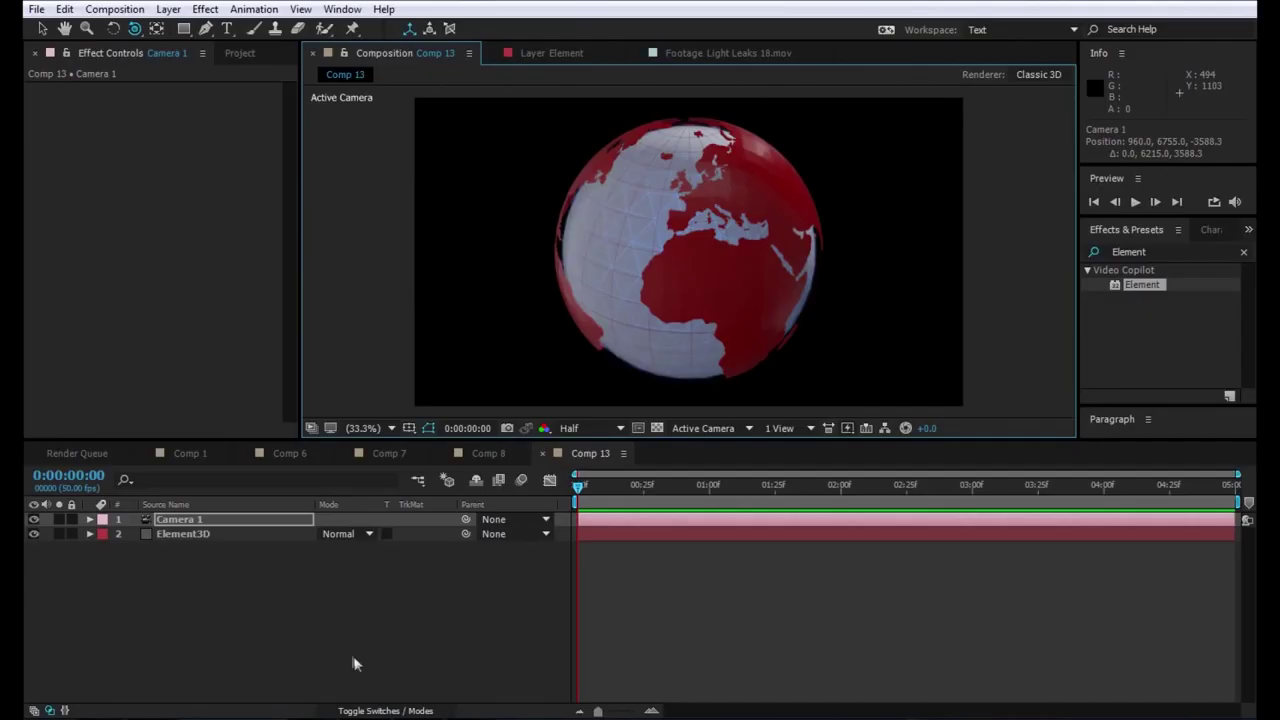
right_click(354, 663)
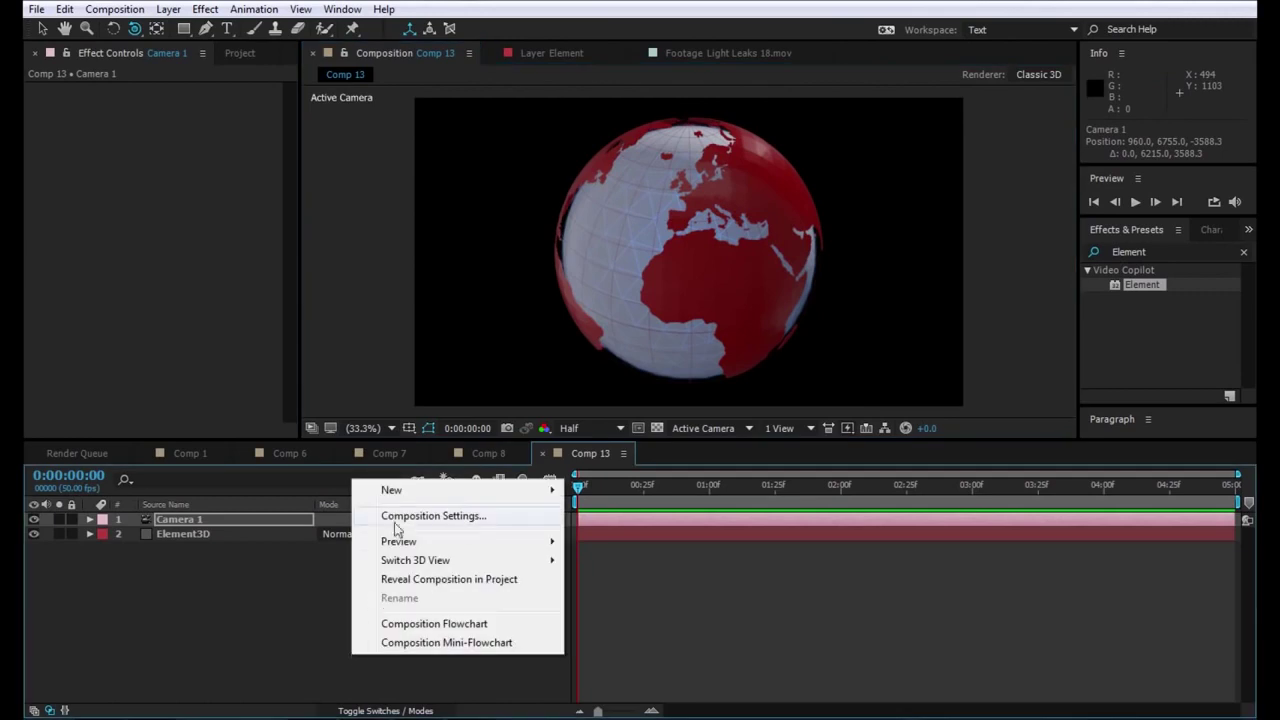
- Create a solid named Line and paste the arc path onto it
mouse_move(450, 490)
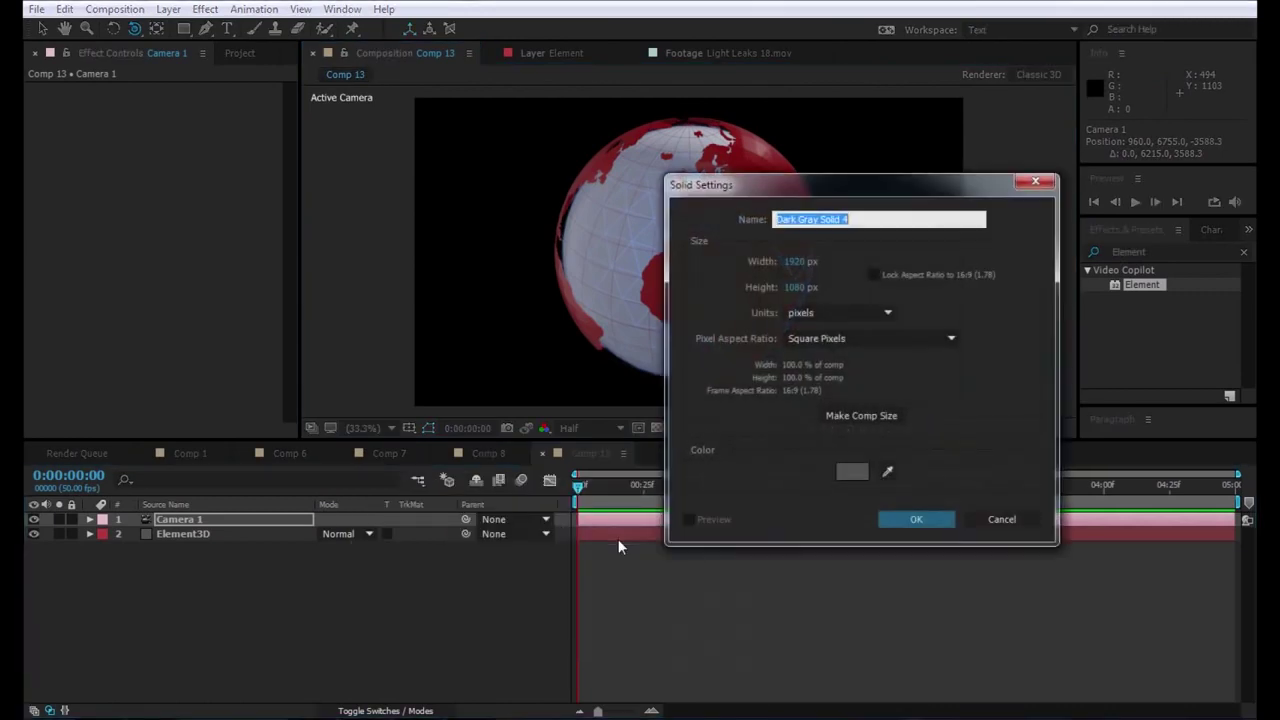
type("Line")
key("Return")
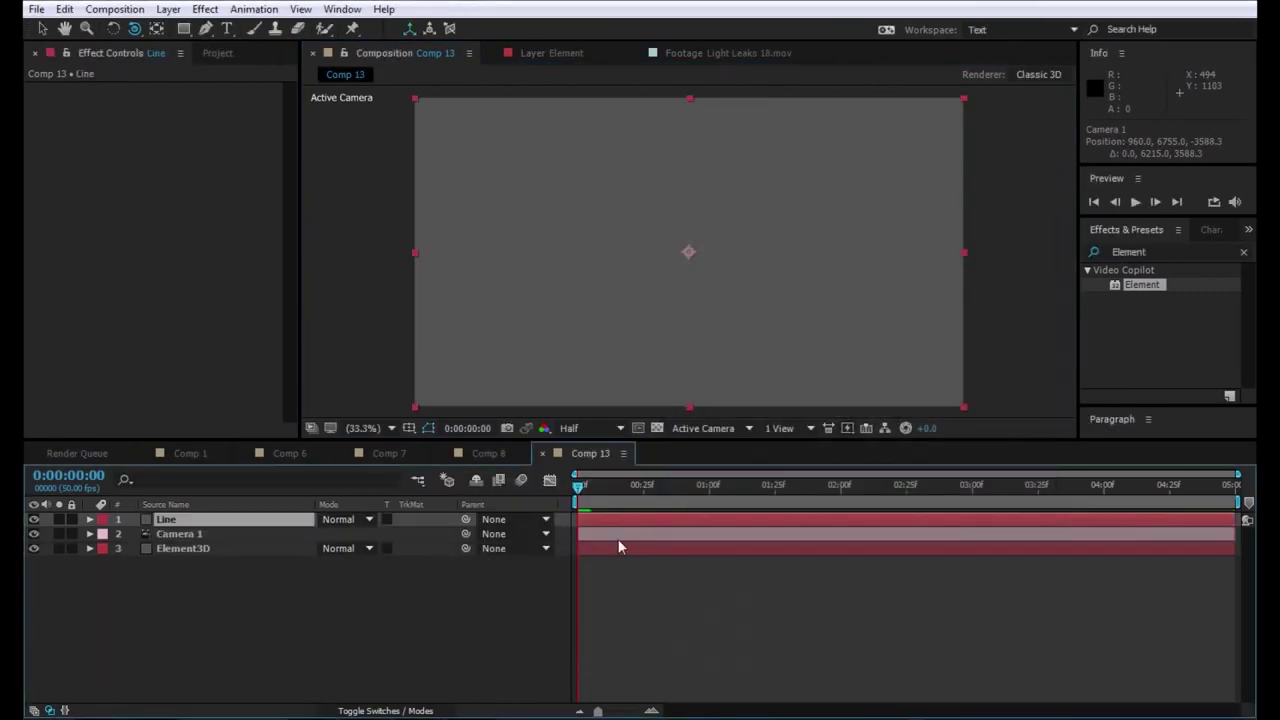
left_click(64, 9)
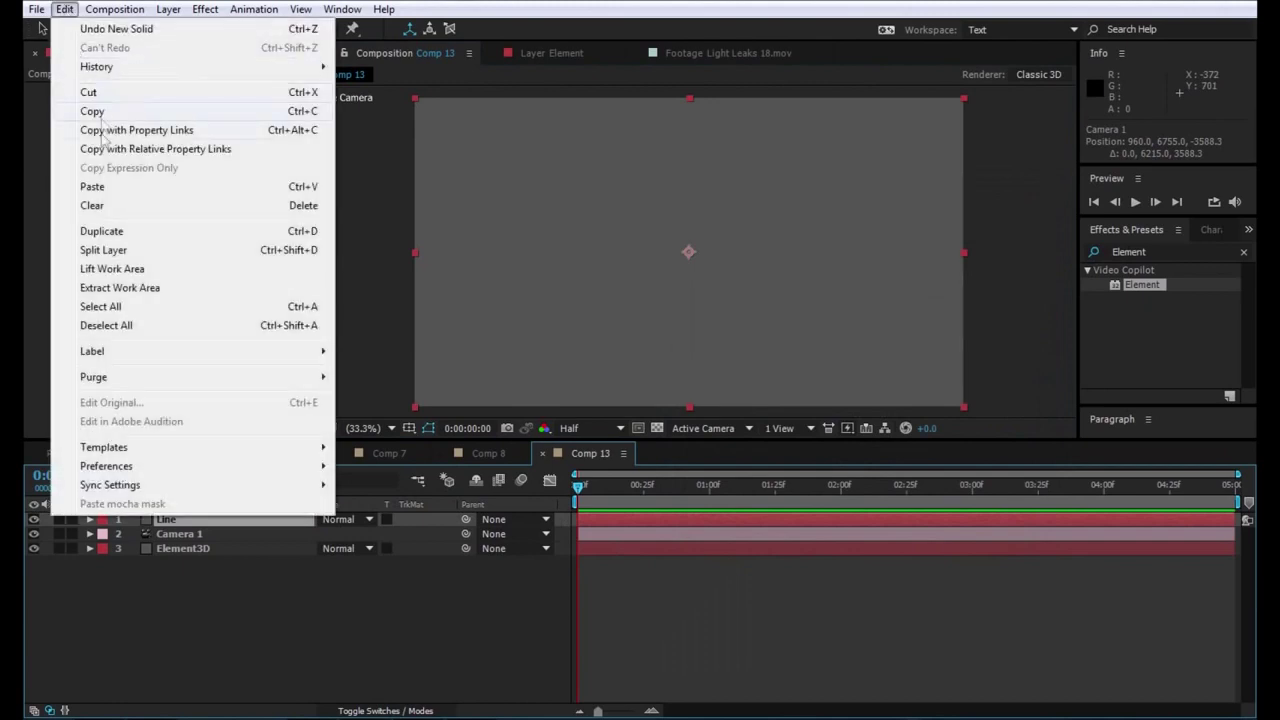
left_click(98, 192)
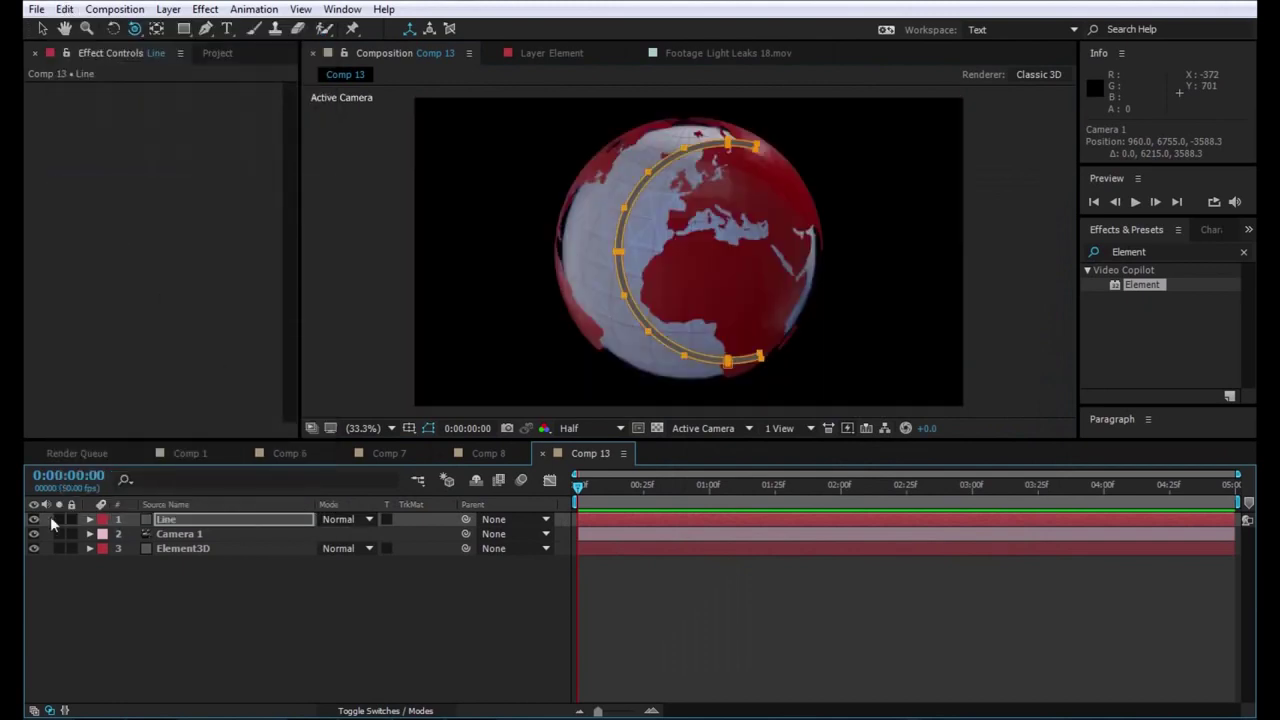
- Set Element3D's Path Layer 1 to the Line layer and reopen Scene Setup
left_click(165, 548)
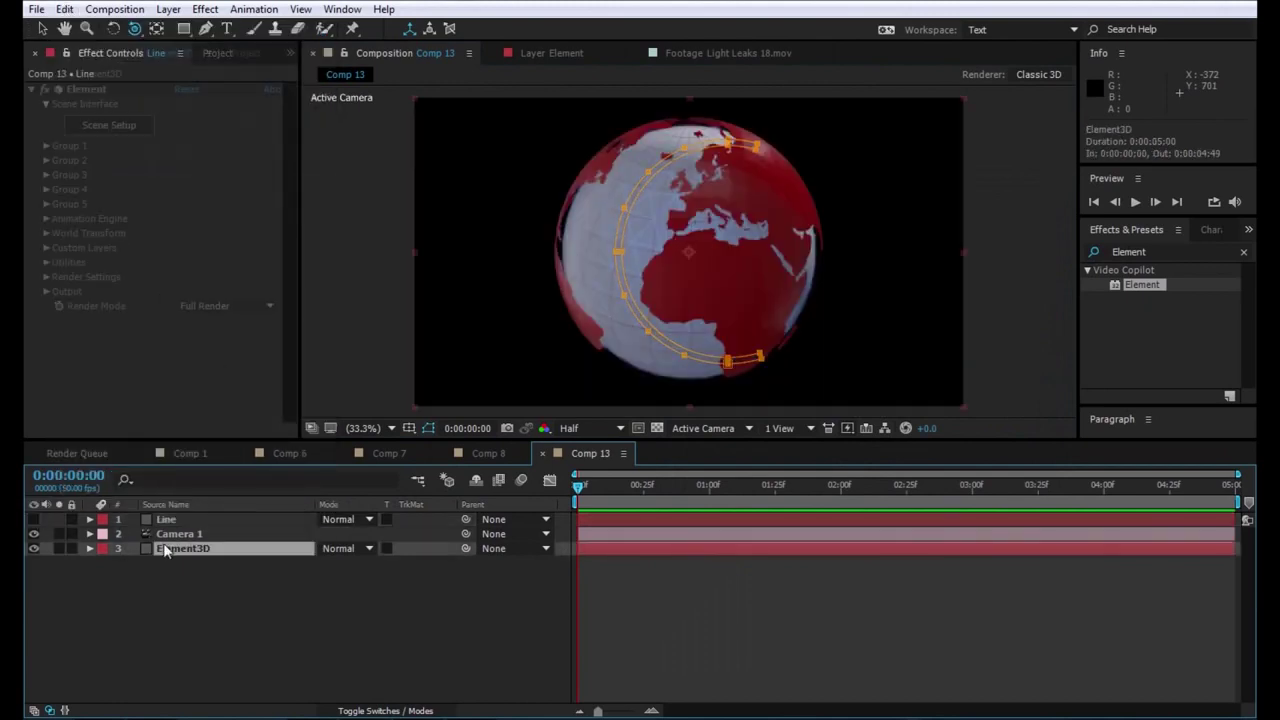
left_click(46, 248)
left_click(60, 262)
scroll(60, 262, "down", 2)
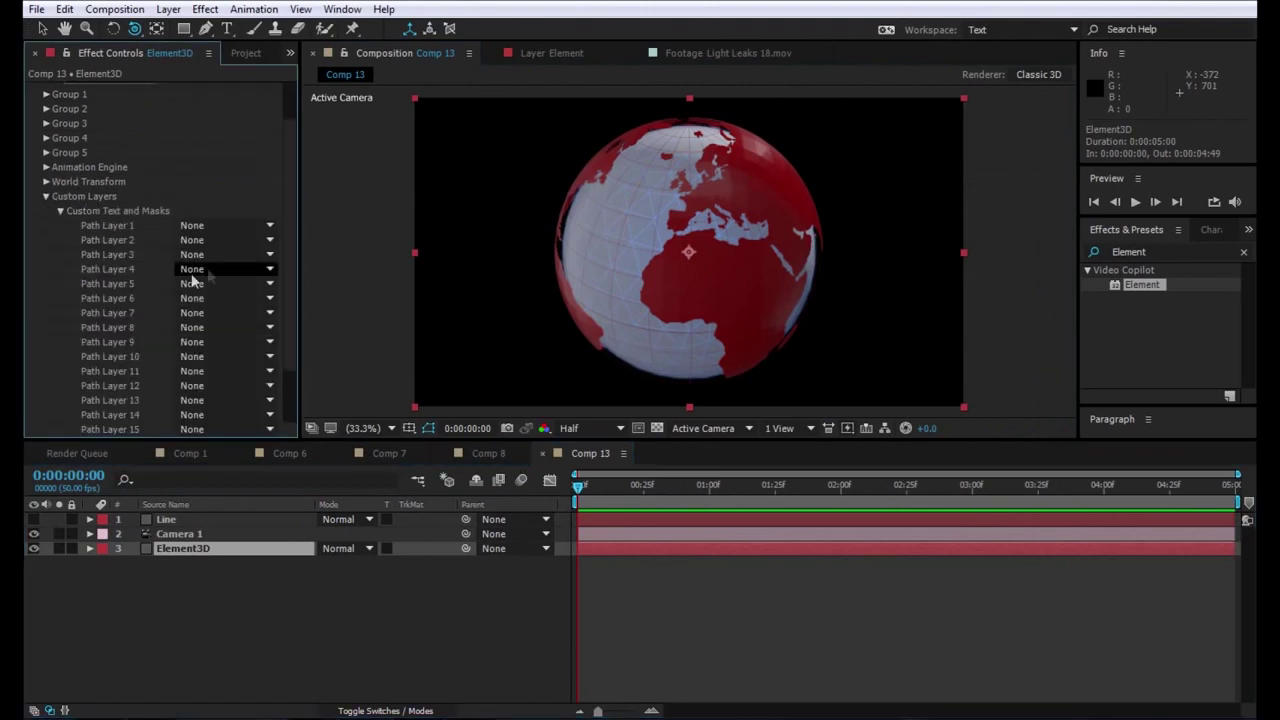
left_click(242, 234)
left_click(220, 269)
scroll(213, 265, "up", 2)
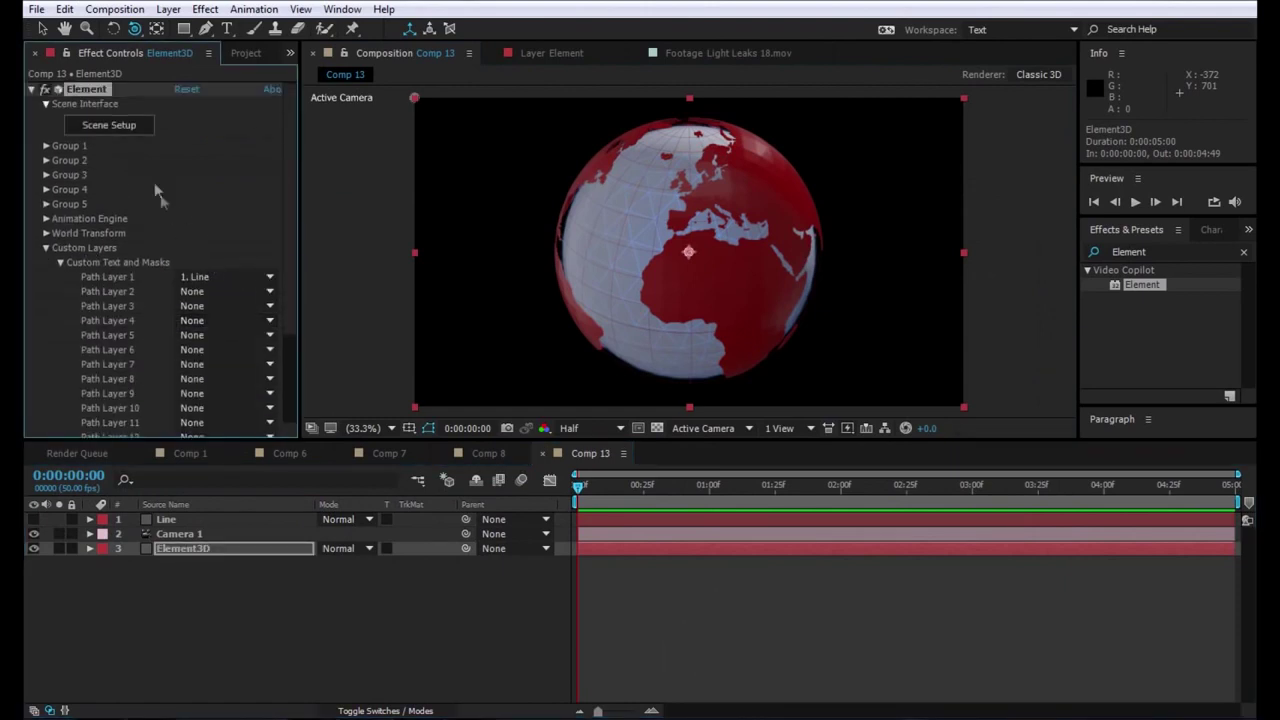
left_click(109, 126)
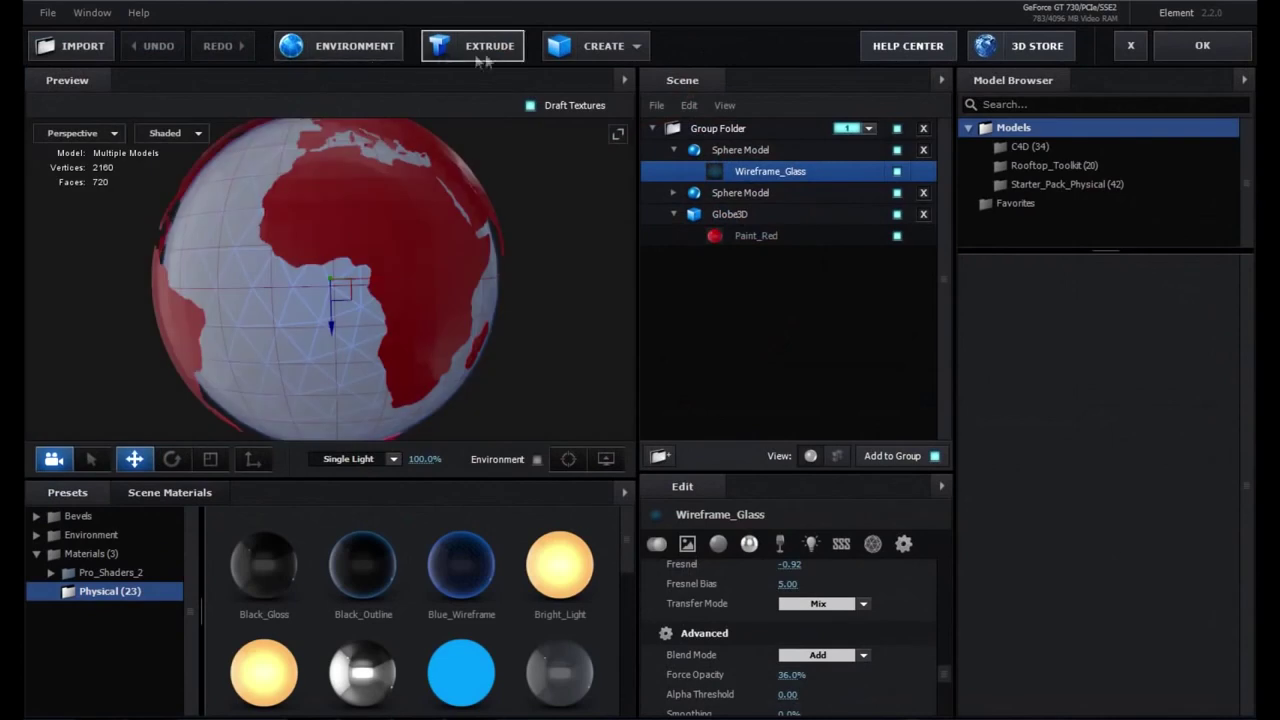
- Extrude the Line path into a ring model and scale it to about 652.5%
left_click(489, 57)
scroll(836, 577, "down", 3)
scroll(820, 600, "down", 3)
scroll(810, 622, "down", 3)
scroll(810, 622, "down", 2)
mouse_move(793, 671)
left_mouse_down()
mouse_move(1250, 648)
mouse_move(1170, 650)
left_mouse_up()
left_click_drag(551, 203, 543, 287)
scroll(543, 287, "down", 5)
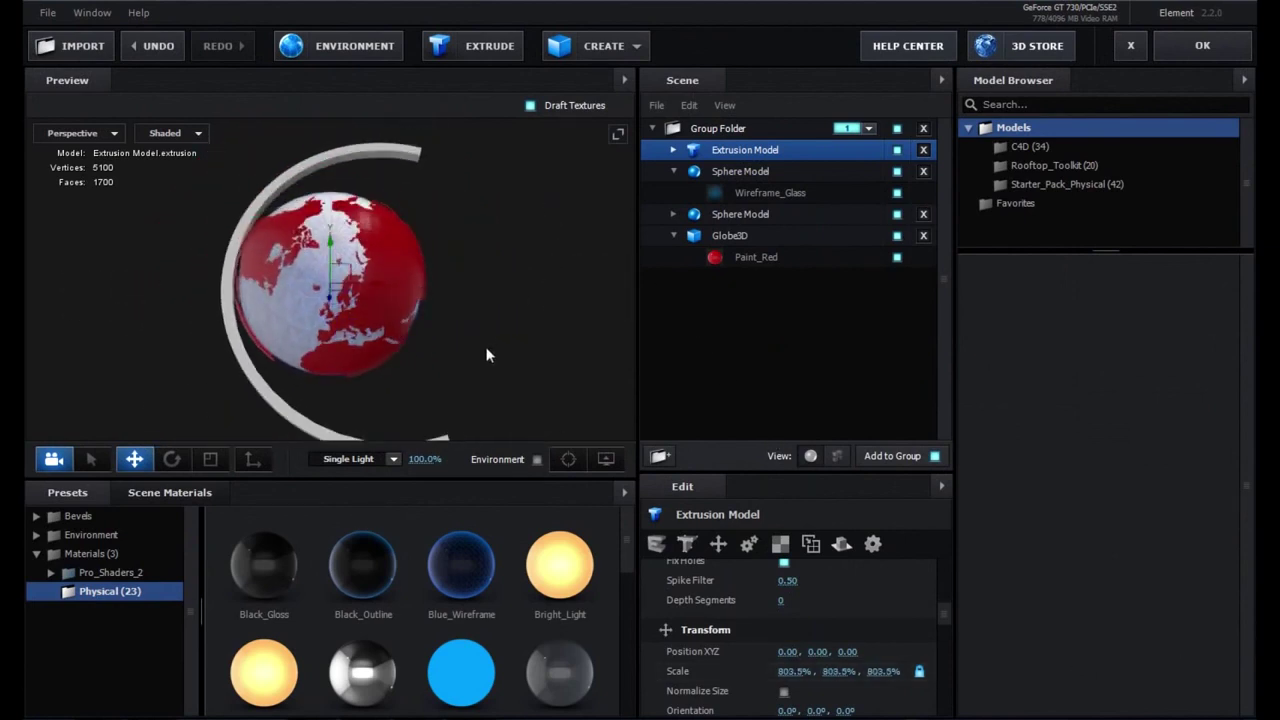
scroll(487, 355, "down", 2)
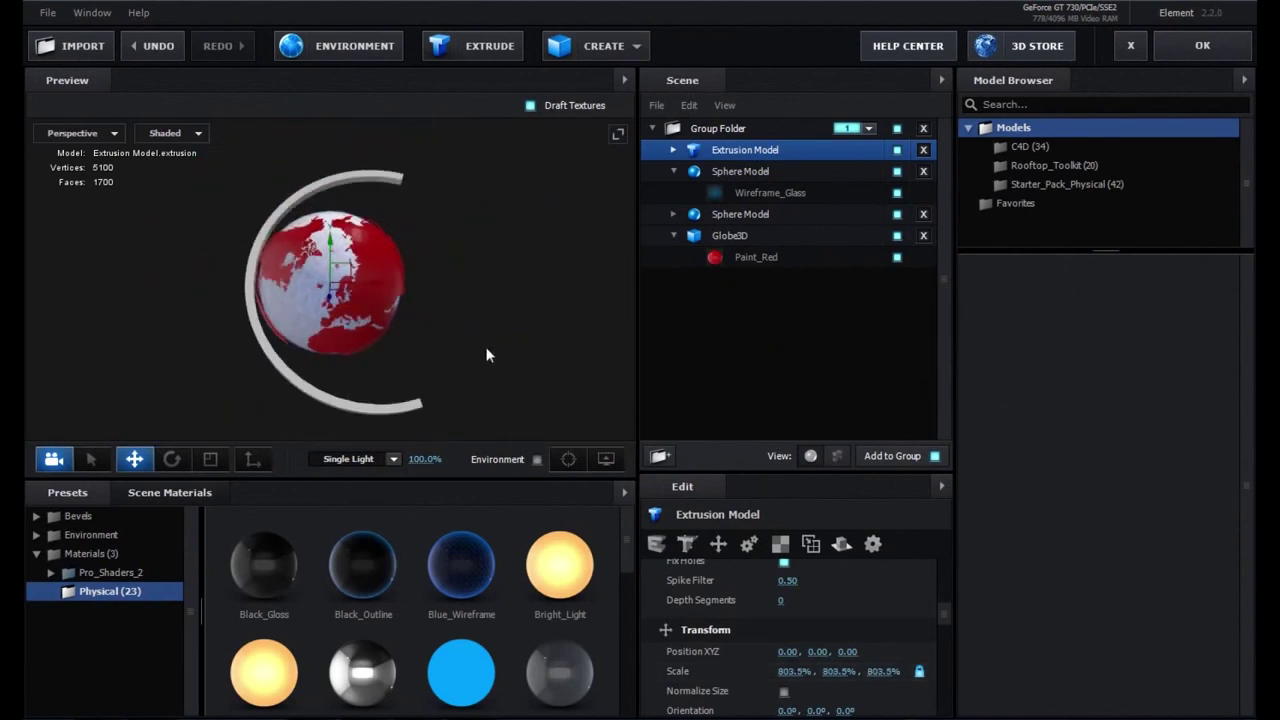
mouse_move(789, 669)
left_mouse_down()
mouse_move(497, 636)
mouse_move(461, 614)
left_mouse_up()
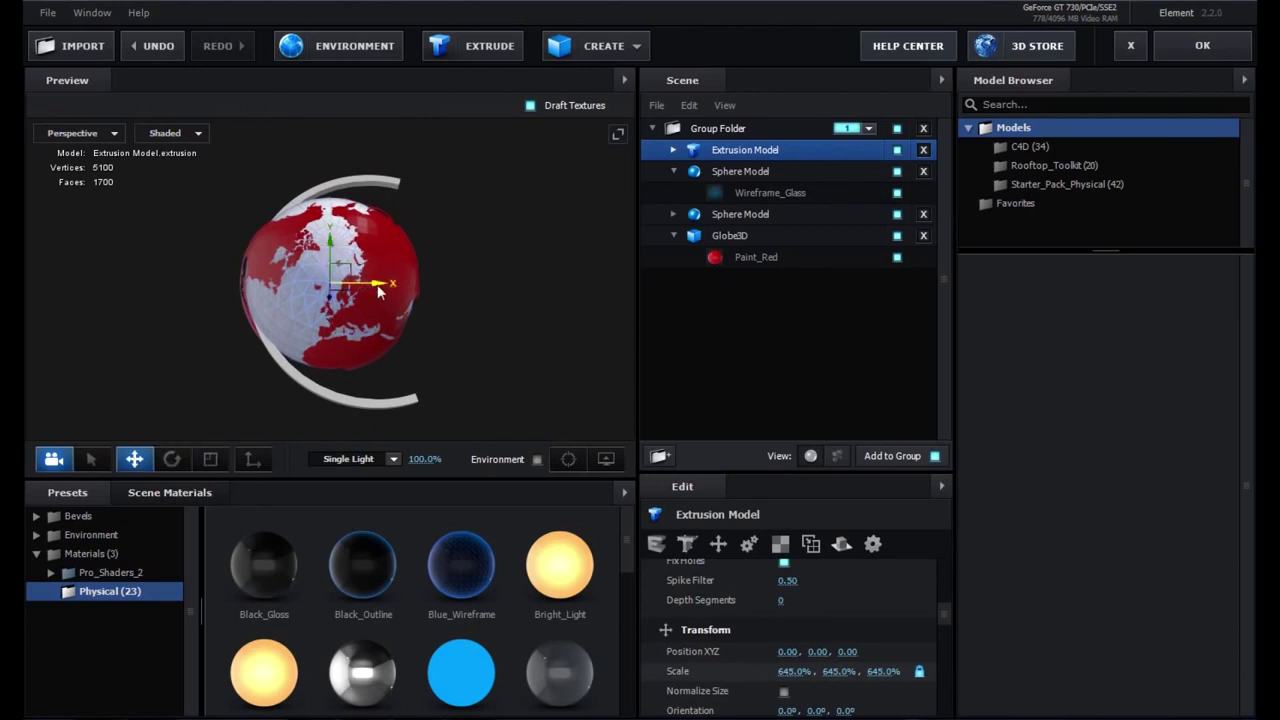
- In Front view, move the ring left to X -3.50, then return to Perspective view
left_click(80, 133)
left_click(97, 230)
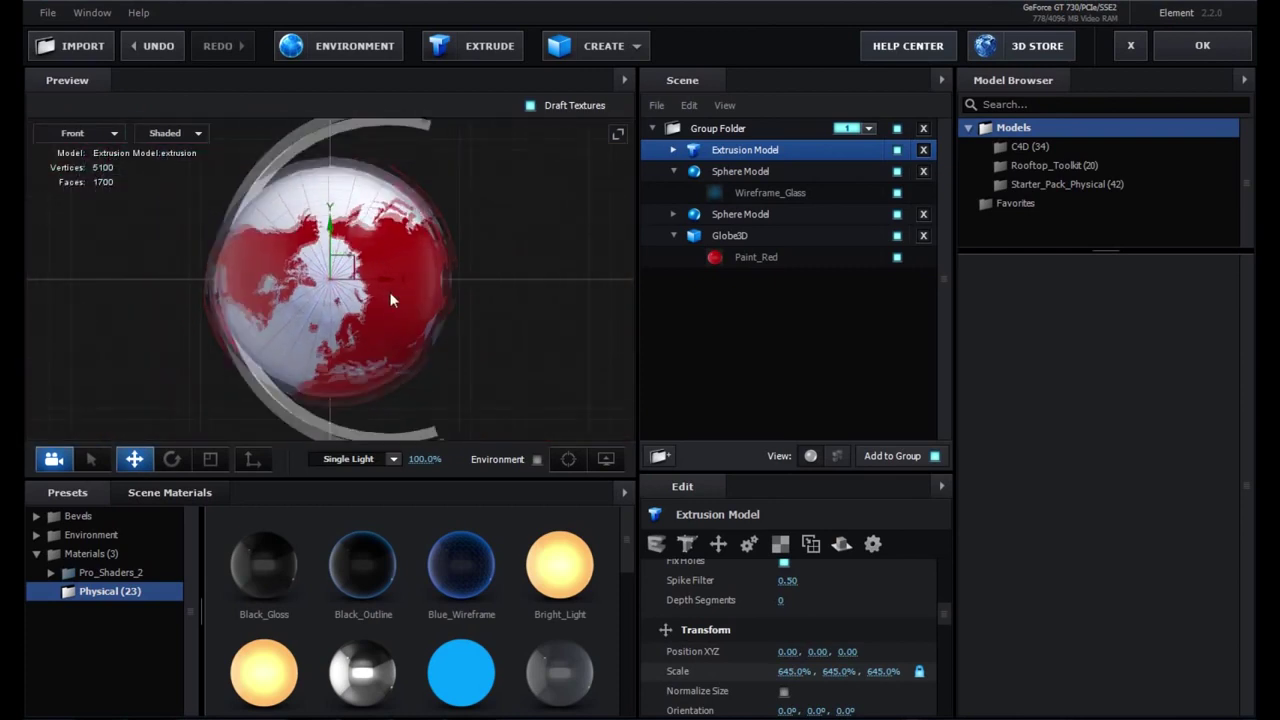
left_click_drag(380, 285, 327, 291)
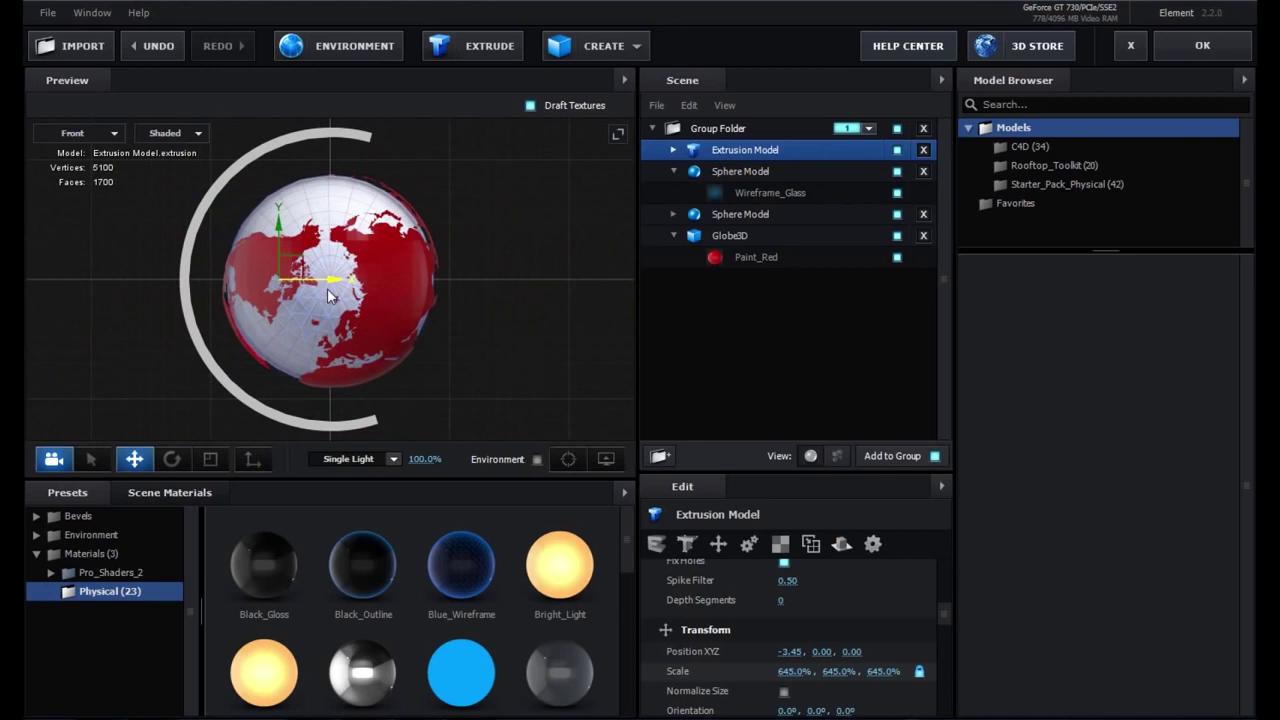
left_click_drag(327, 288, 326, 288)
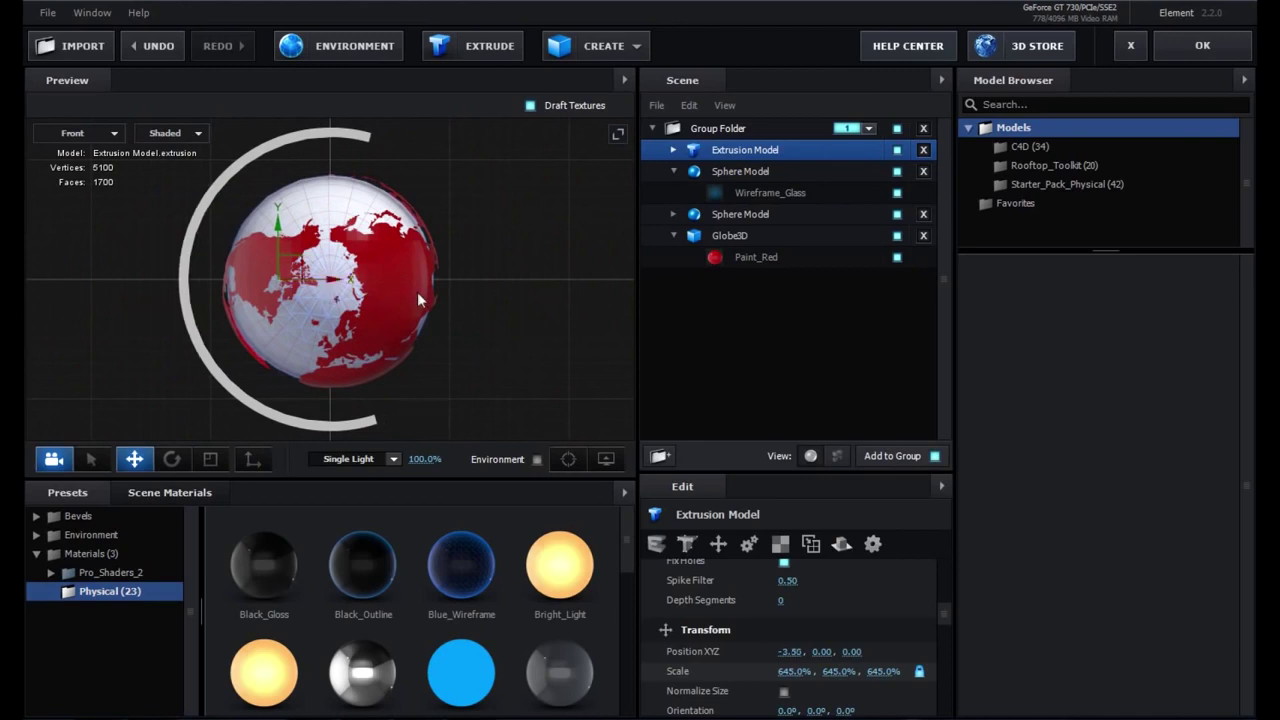
left_click(97, 134)
left_click(80, 138)
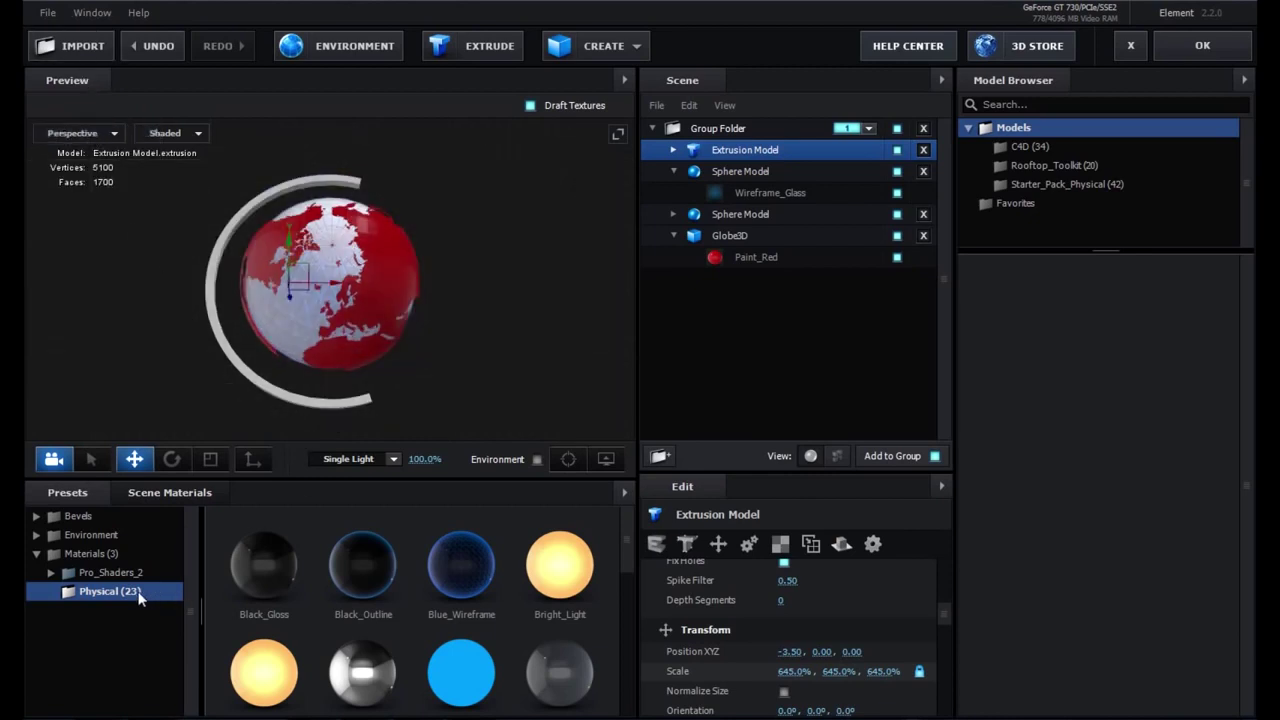
scroll(391, 649, "down", 3)
mouse_move(464, 657)
left_mouse_down()
mouse_move(617, 432)
mouse_move(766, 150)
left_mouse_up()
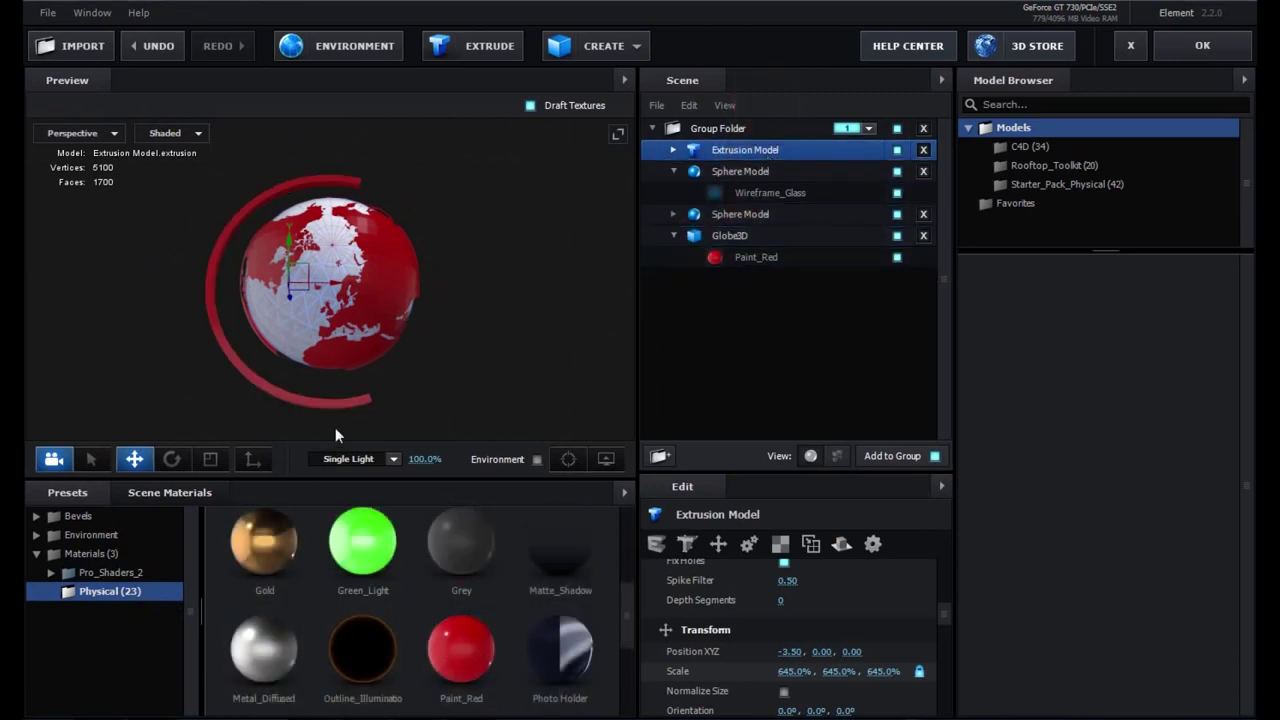
- In Front view, move the ring right to X -0.59 to centre it on the globe
left_click(176, 459)
left_click_drag(258, 330, 300, 342)
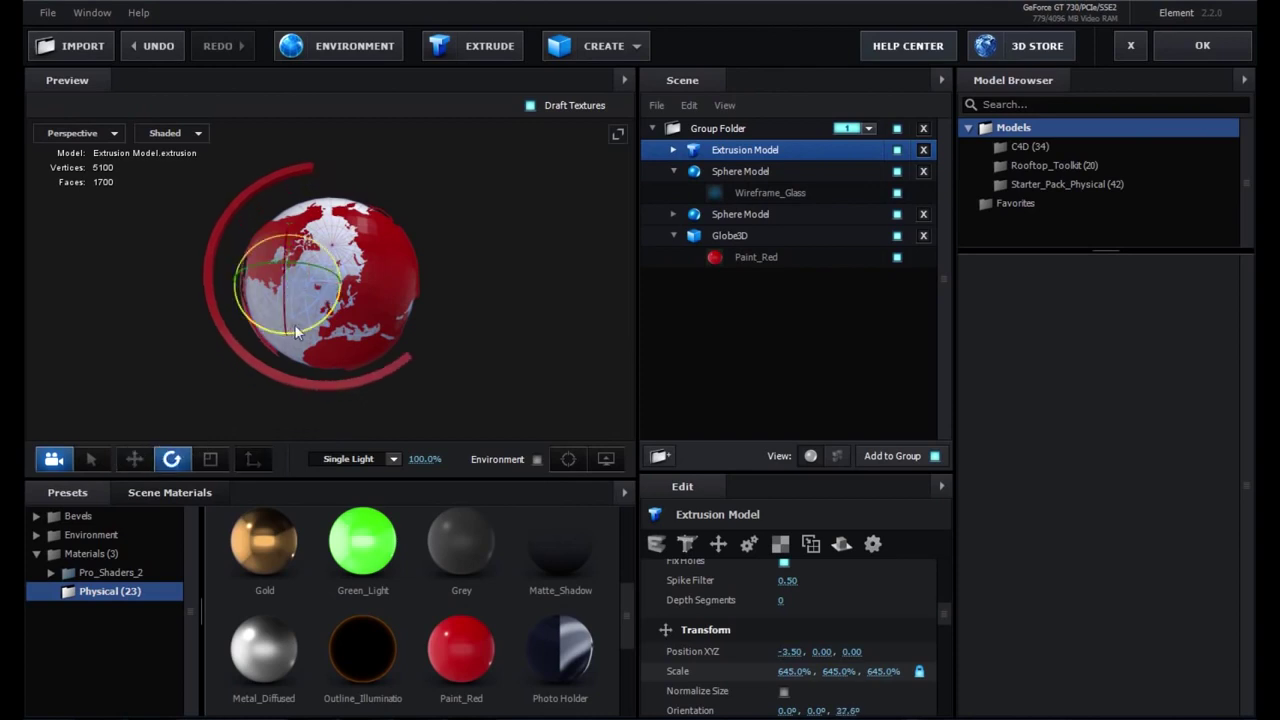
key("ctrl+z")
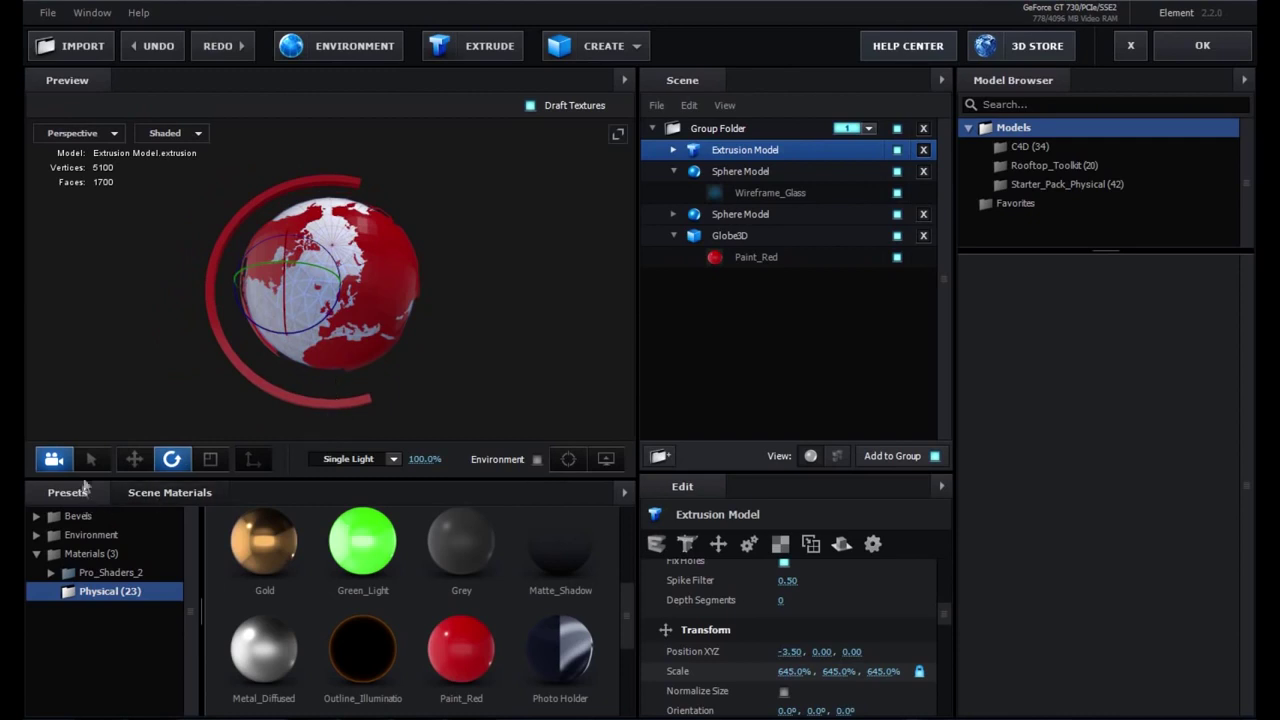
left_click(134, 459)
left_click(243, 467)
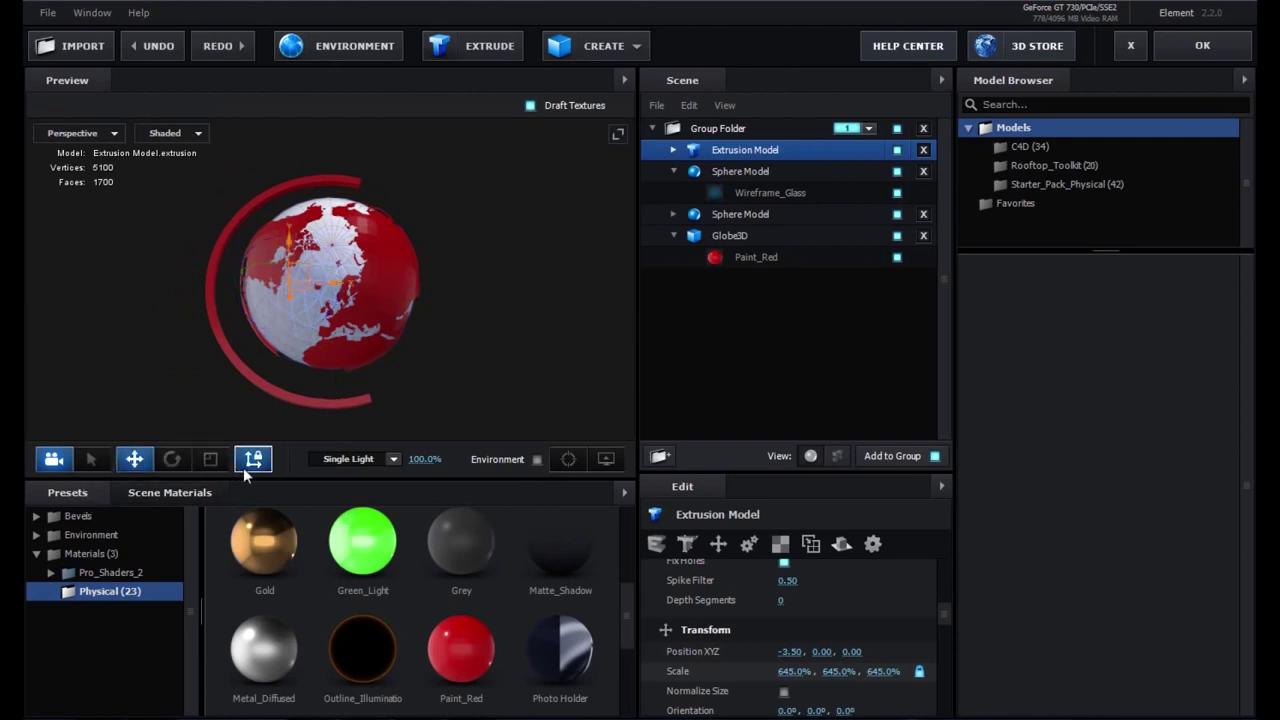
left_click(80, 133)
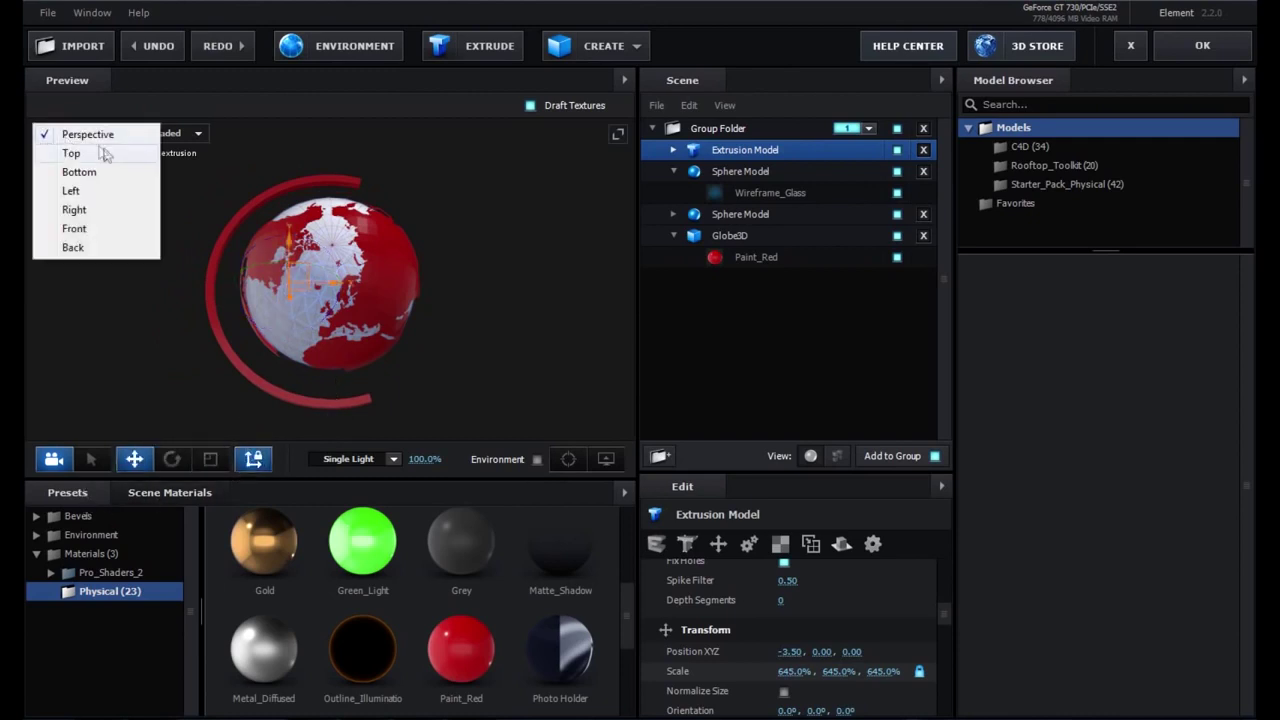
left_click(84, 229)
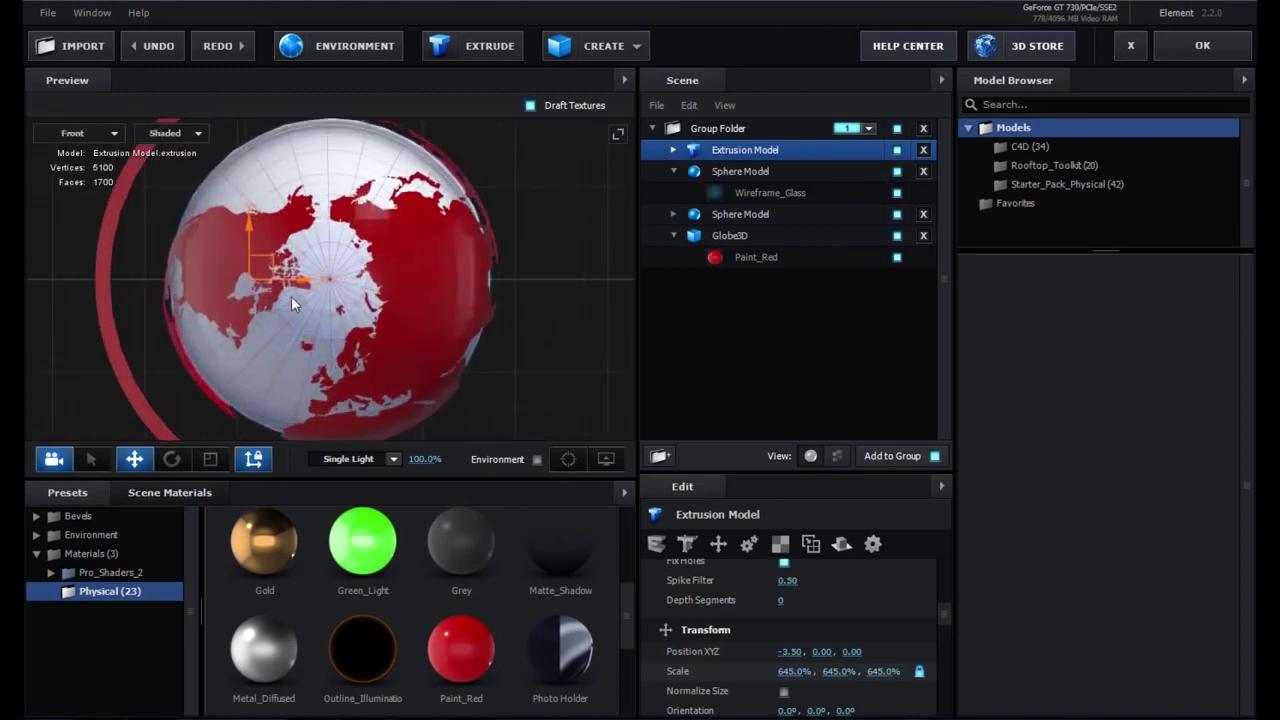
left_click_drag(280, 284, 387, 287)
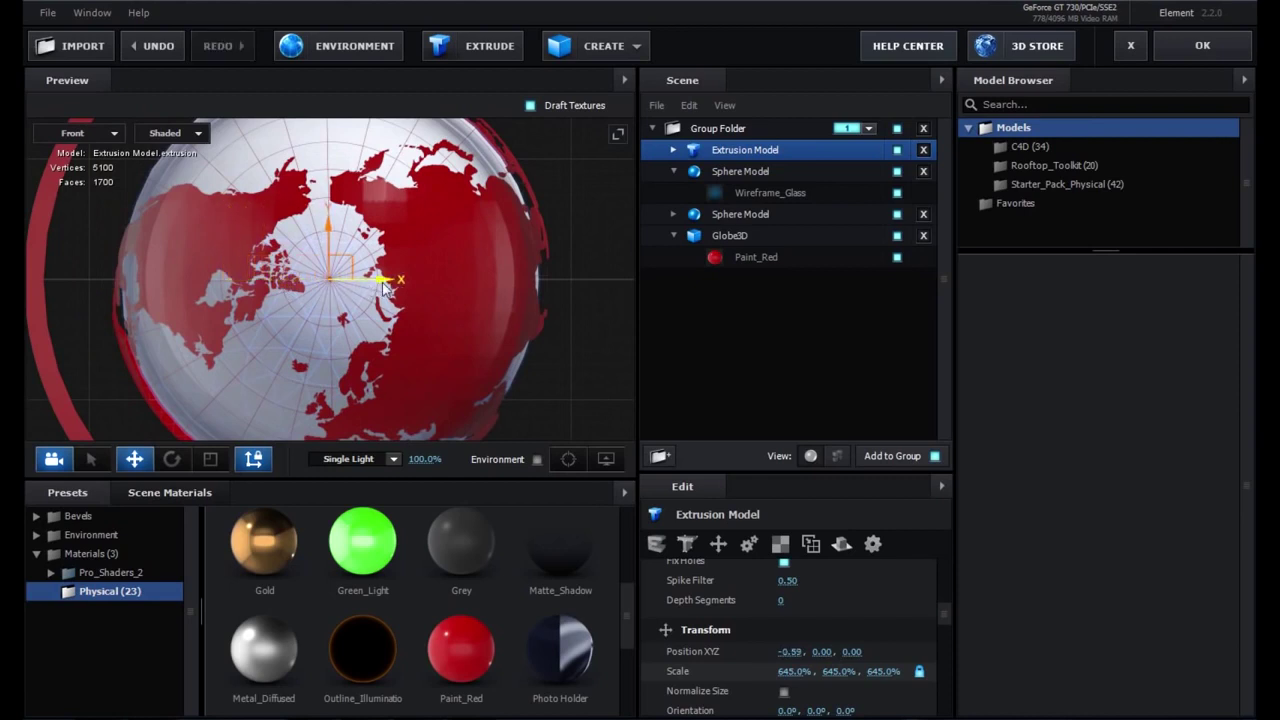
left_click(251, 462)
left_click(99, 132)
left_click(99, 136)
- Tilt the ring 1° on Z and enlarge it to 652.5%
mouse_move(441, 315)
left_mouse_down()
mouse_move(436, 284)
mouse_move(432, 324)
left_mouse_up()
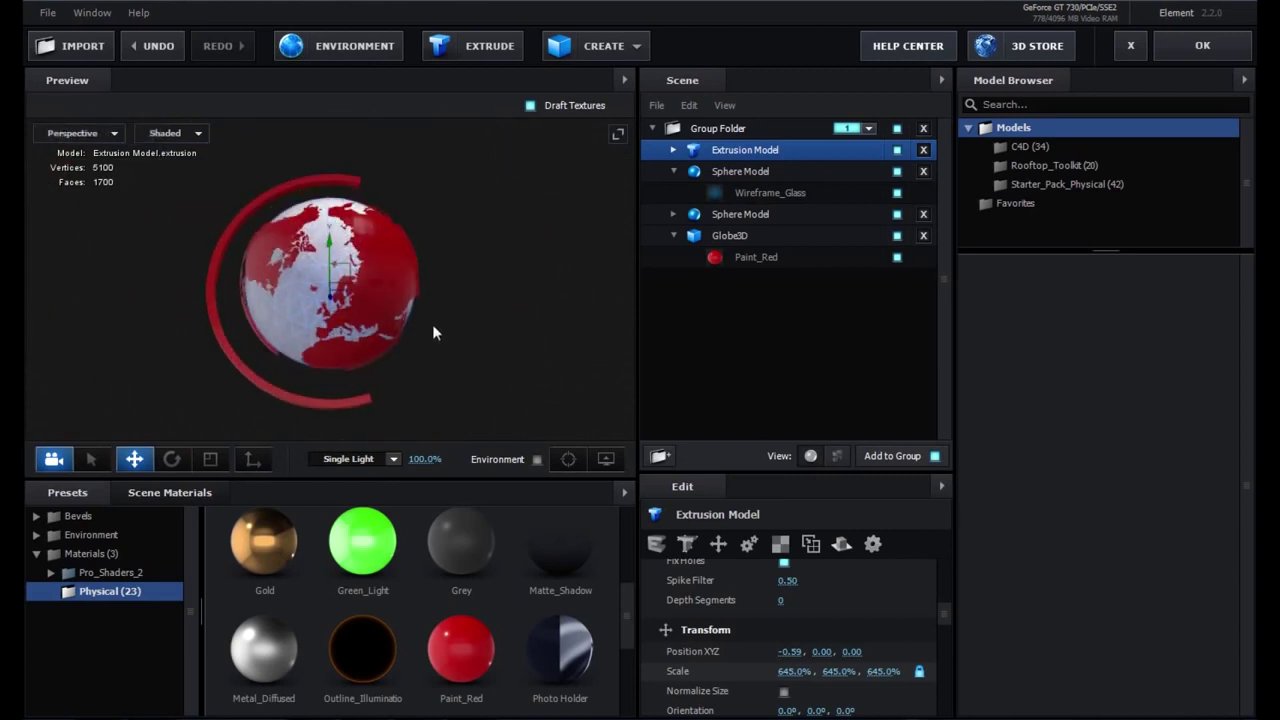
left_click(172, 459)
mouse_move(296, 323)
left_mouse_down()
mouse_move(338, 336)
mouse_move(297, 341)
left_mouse_up()
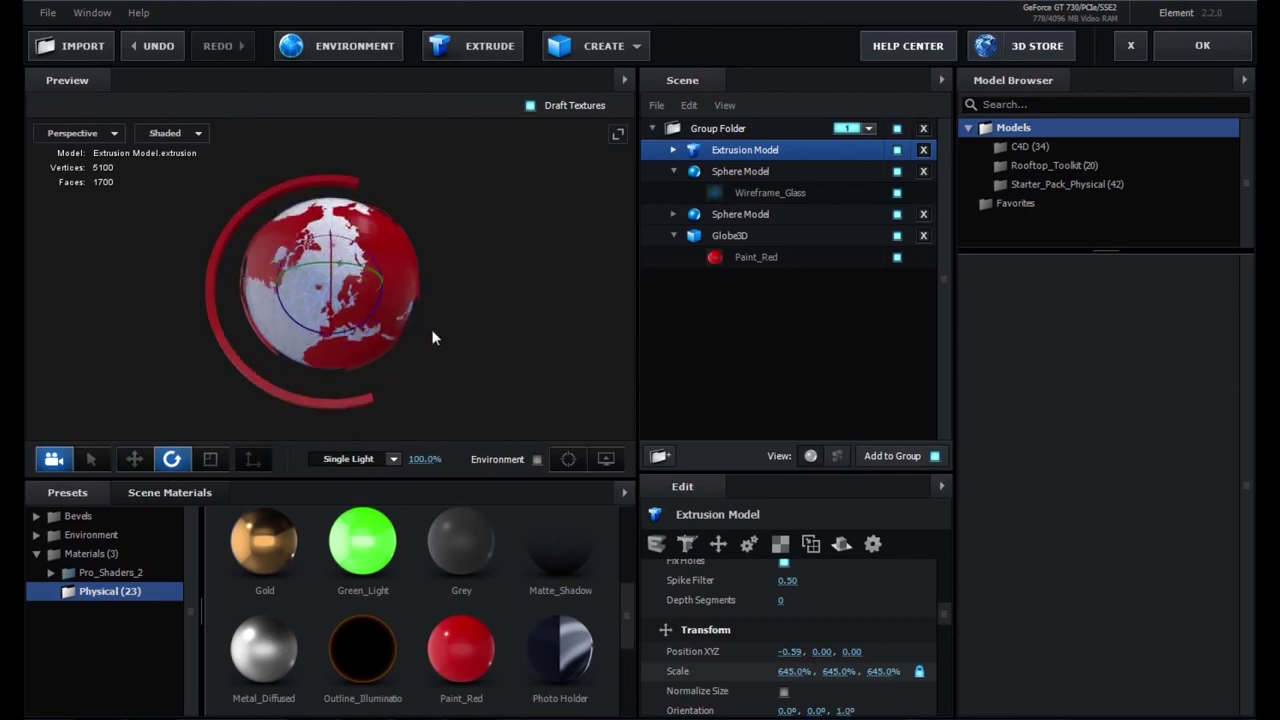
left_click_drag(431, 338, 431, 309)
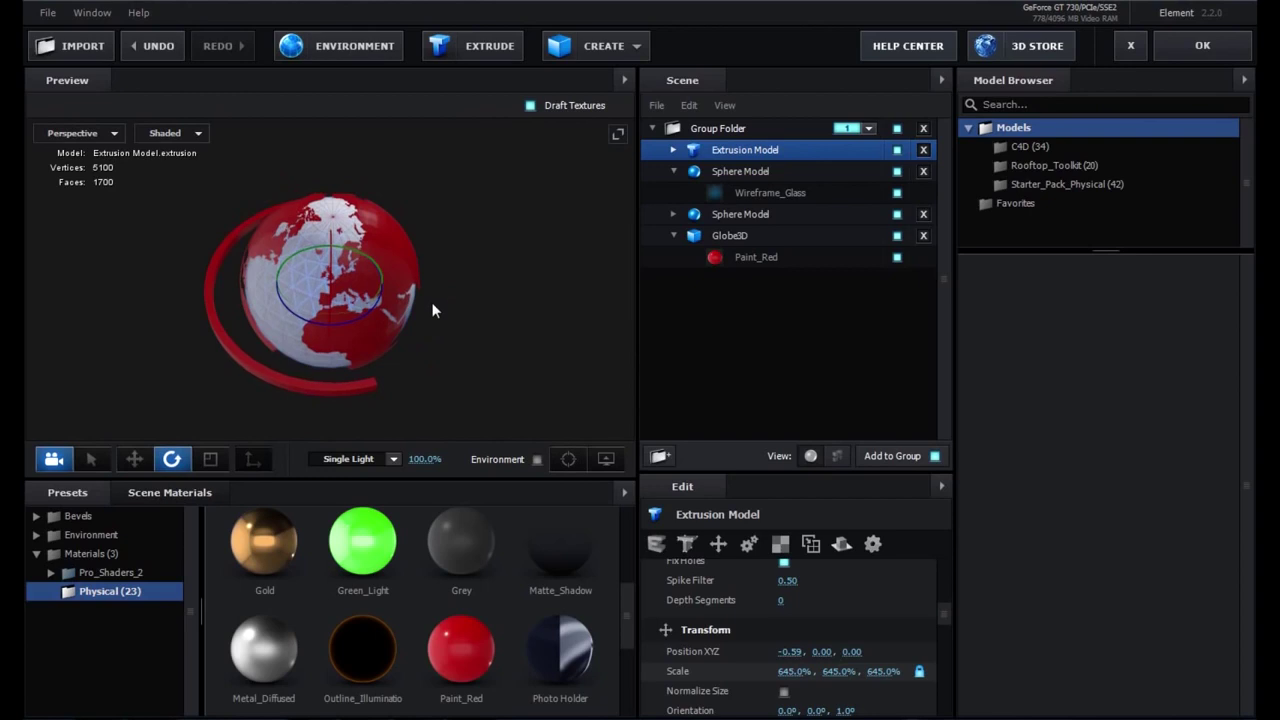
left_click_drag(431, 309, 432, 331)
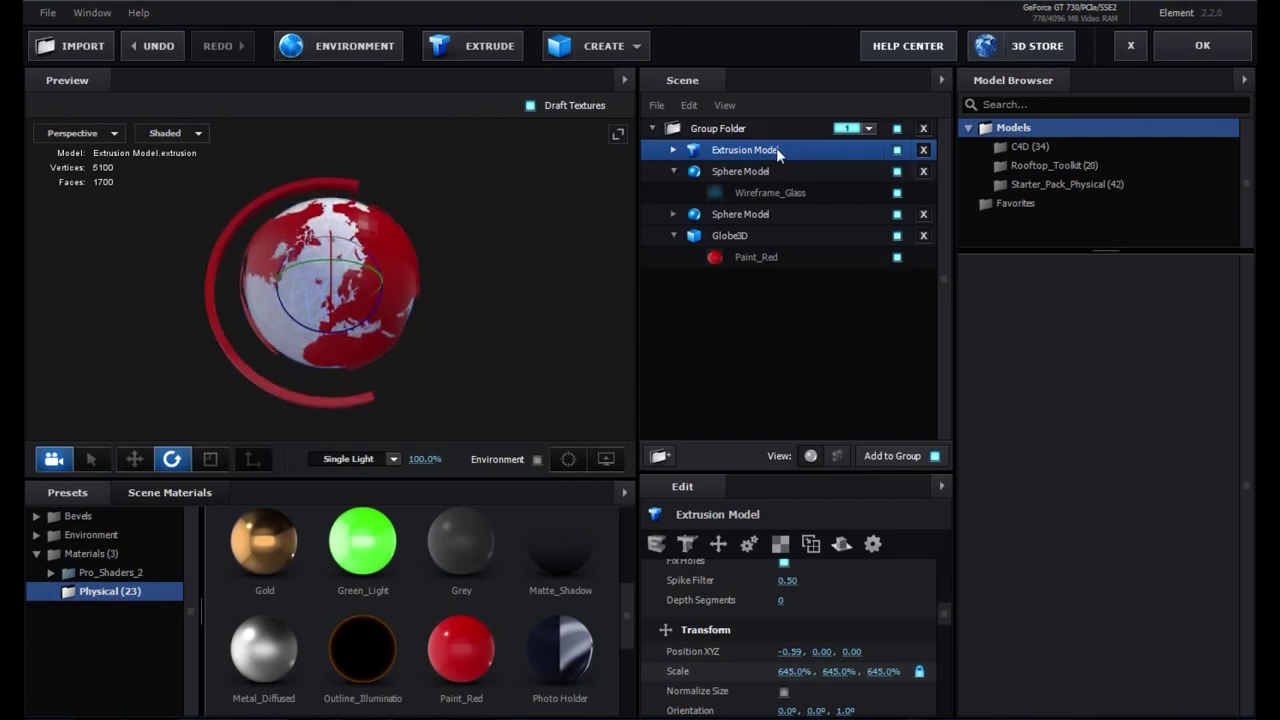
left_click_drag(795, 675, 808, 677)
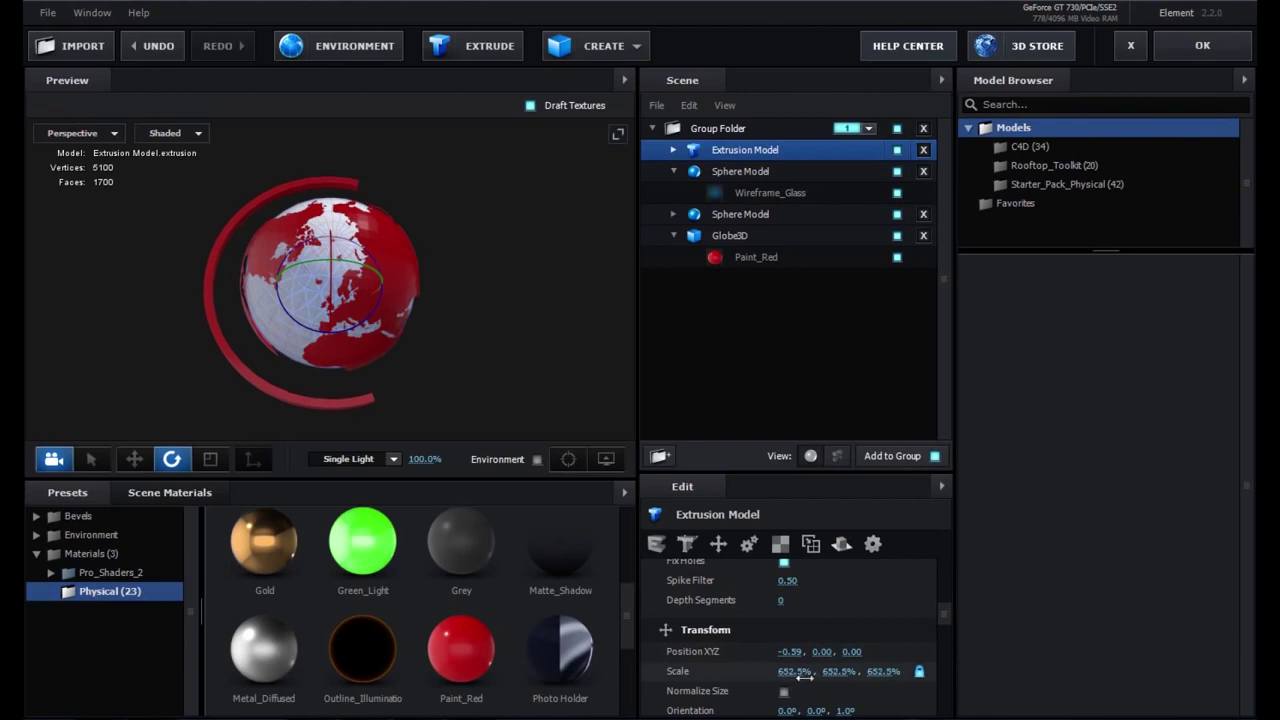
- Duplicate the ring, shrink the copy slightly, and give the first ring Metal_Diffused
right_click(733, 150)
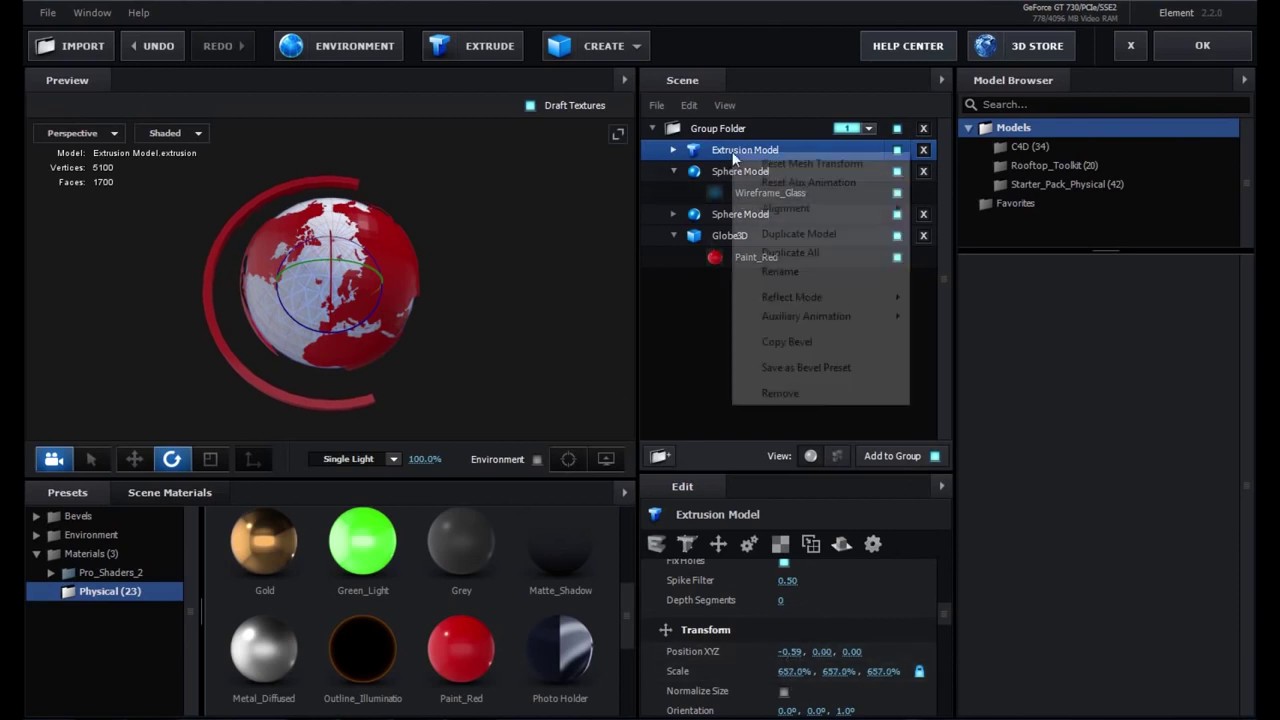
left_click(806, 236)
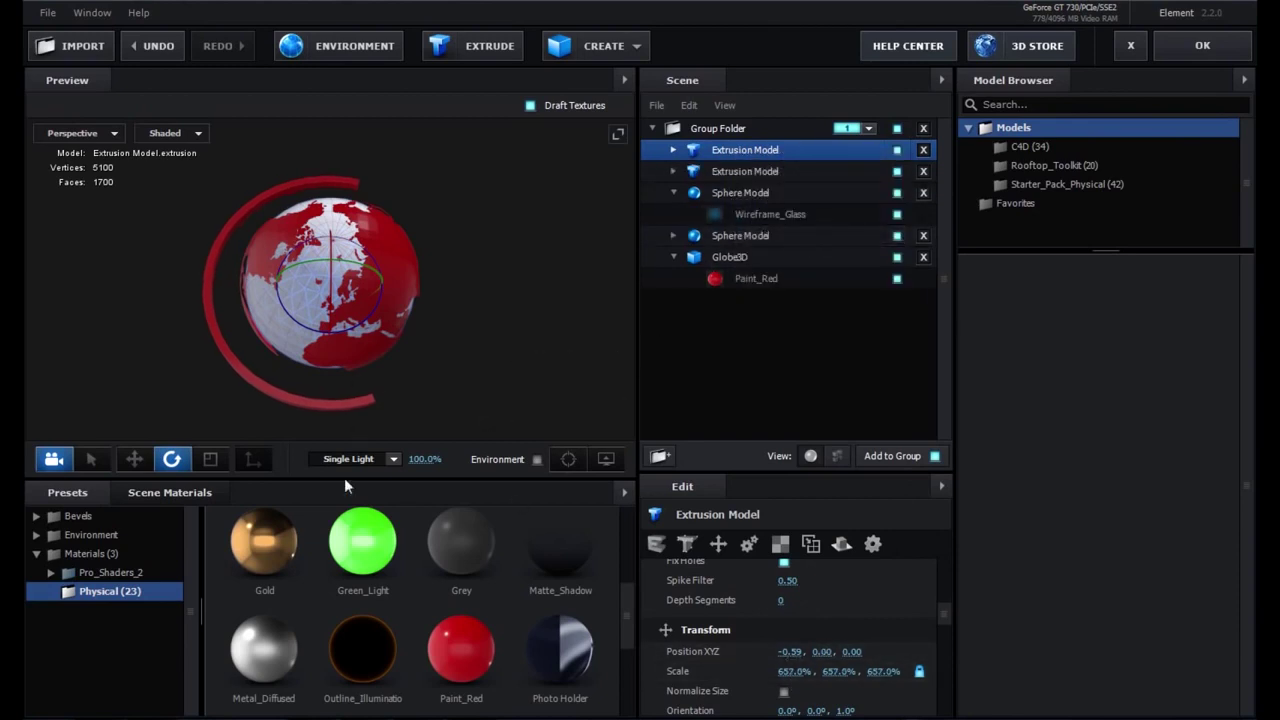
mouse_move(790, 672)
left_mouse_down()
mouse_move(703, 669)
mouse_move(717, 669)
left_mouse_up()
left_click_drag(264, 650, 746, 160)
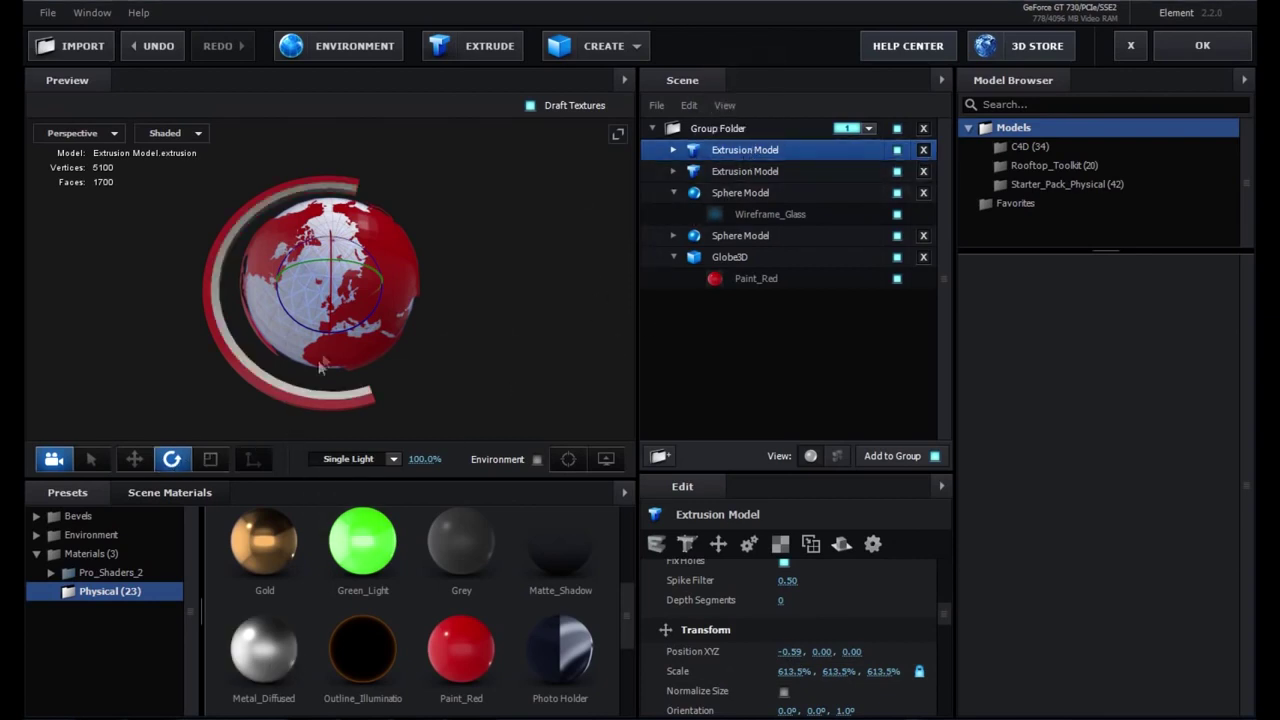
- Duplicate the ring into a third ring scaled larger outside the others
right_click(742, 172)
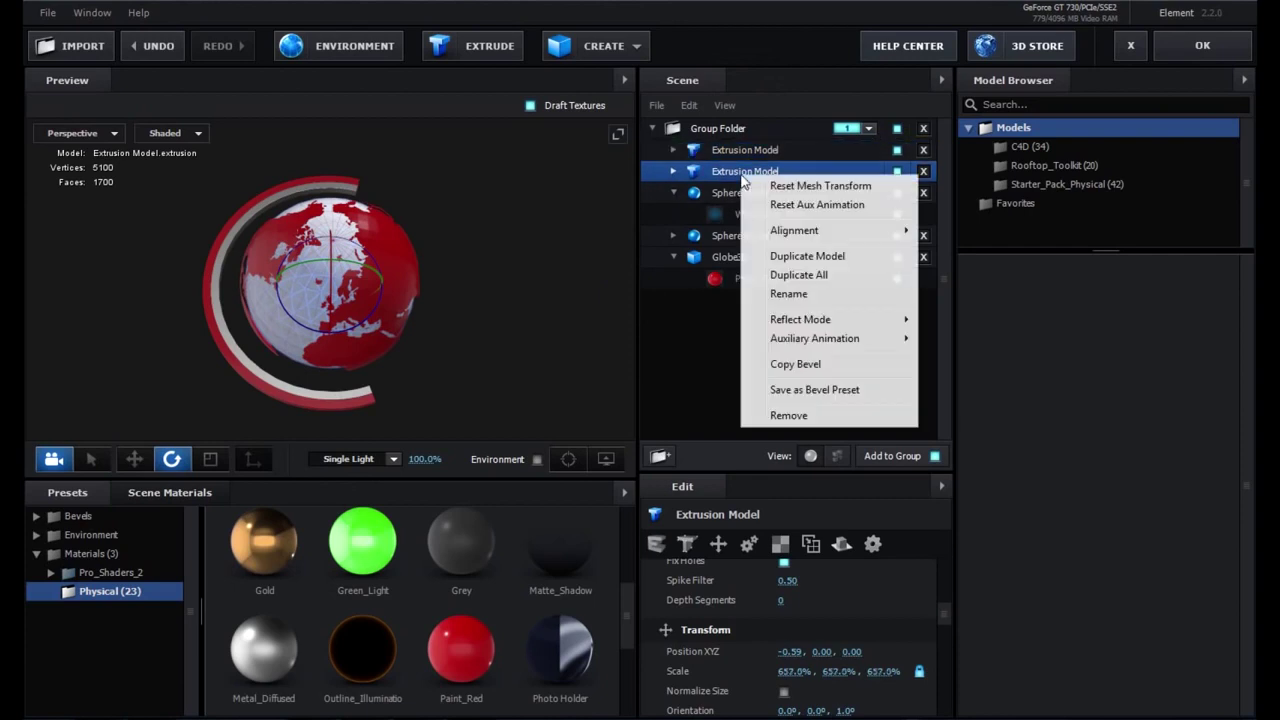
mouse_move(832, 235)
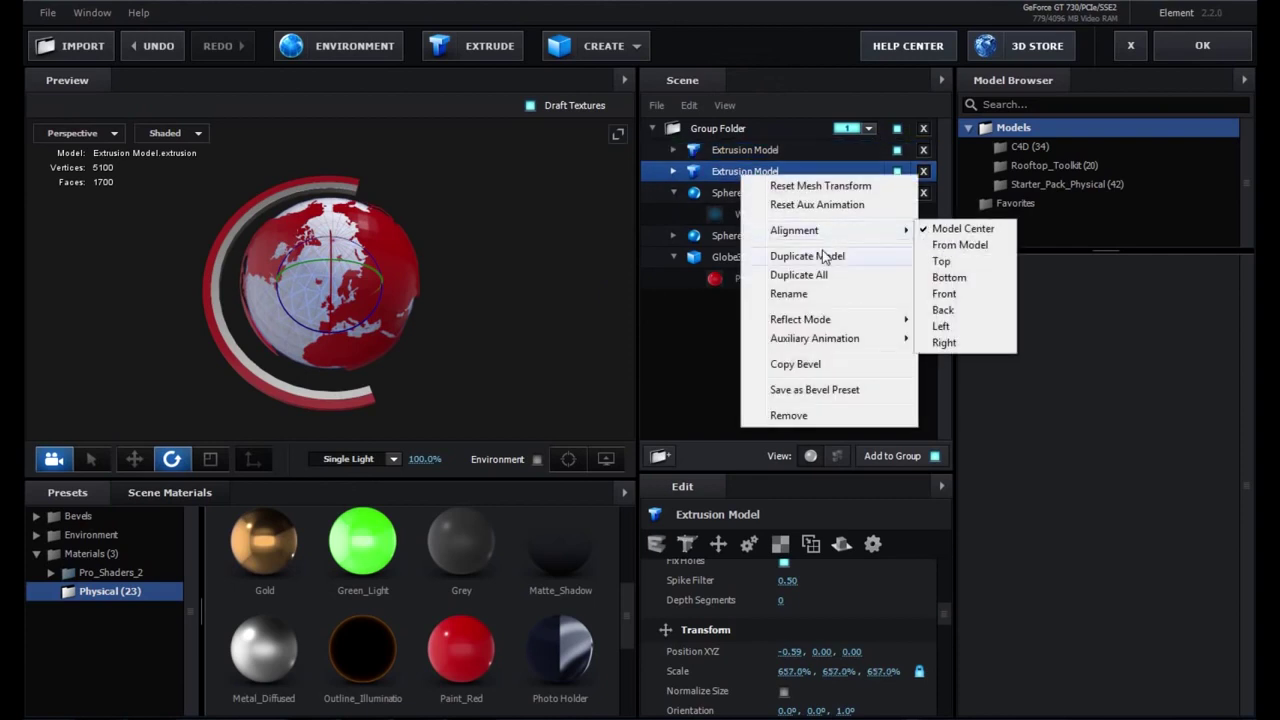
left_click(738, 150)
right_click(738, 152)
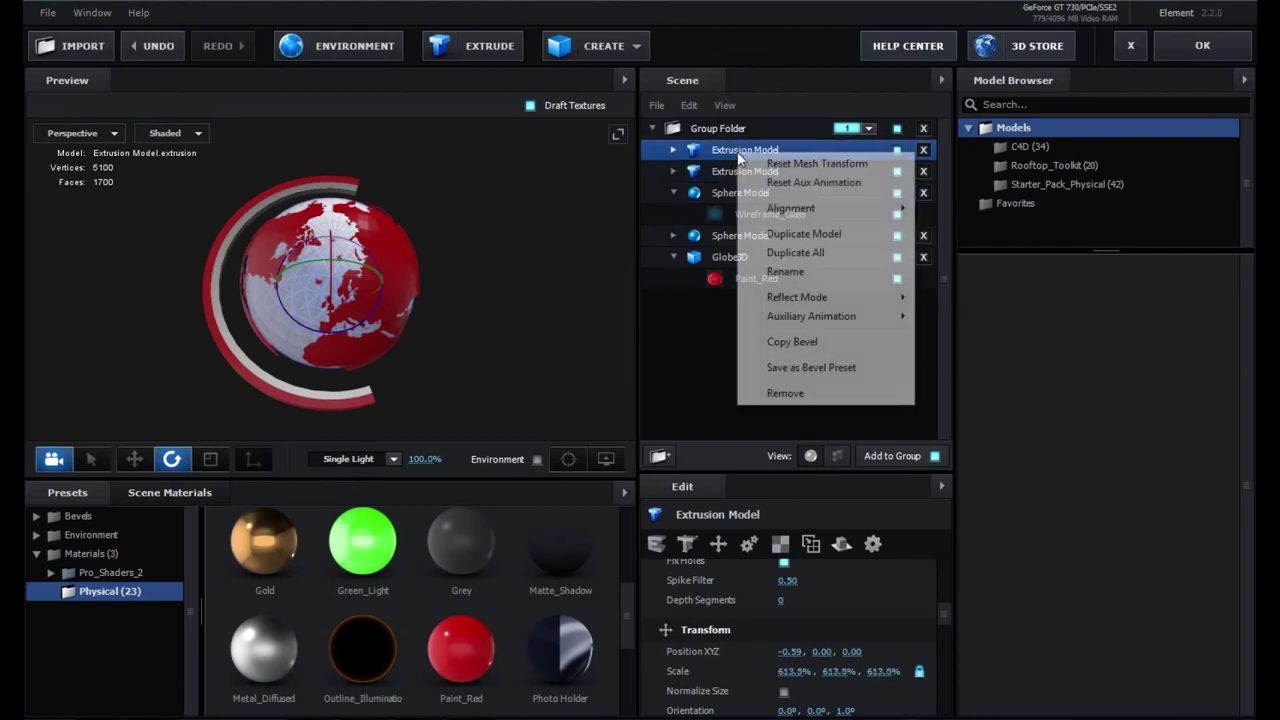
left_click(792, 252)
left_click_drag(814, 673, 930, 659)
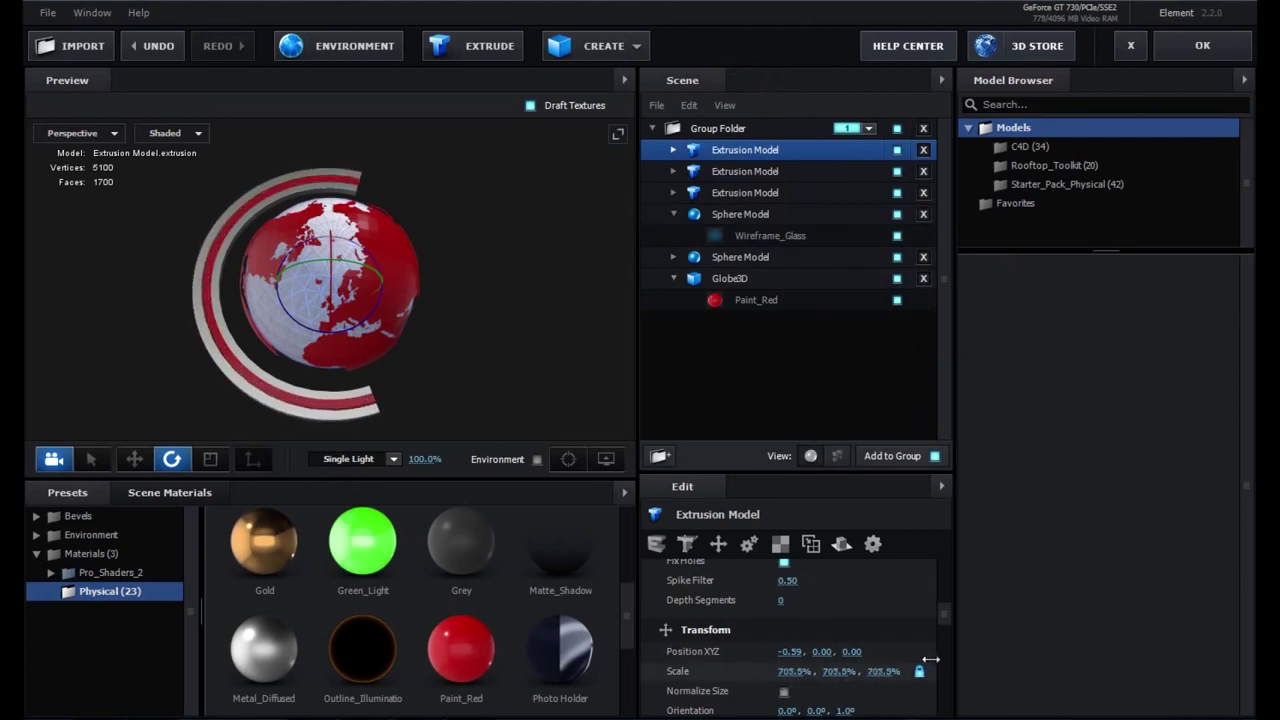
left_click_drag(930, 659, 925, 662)
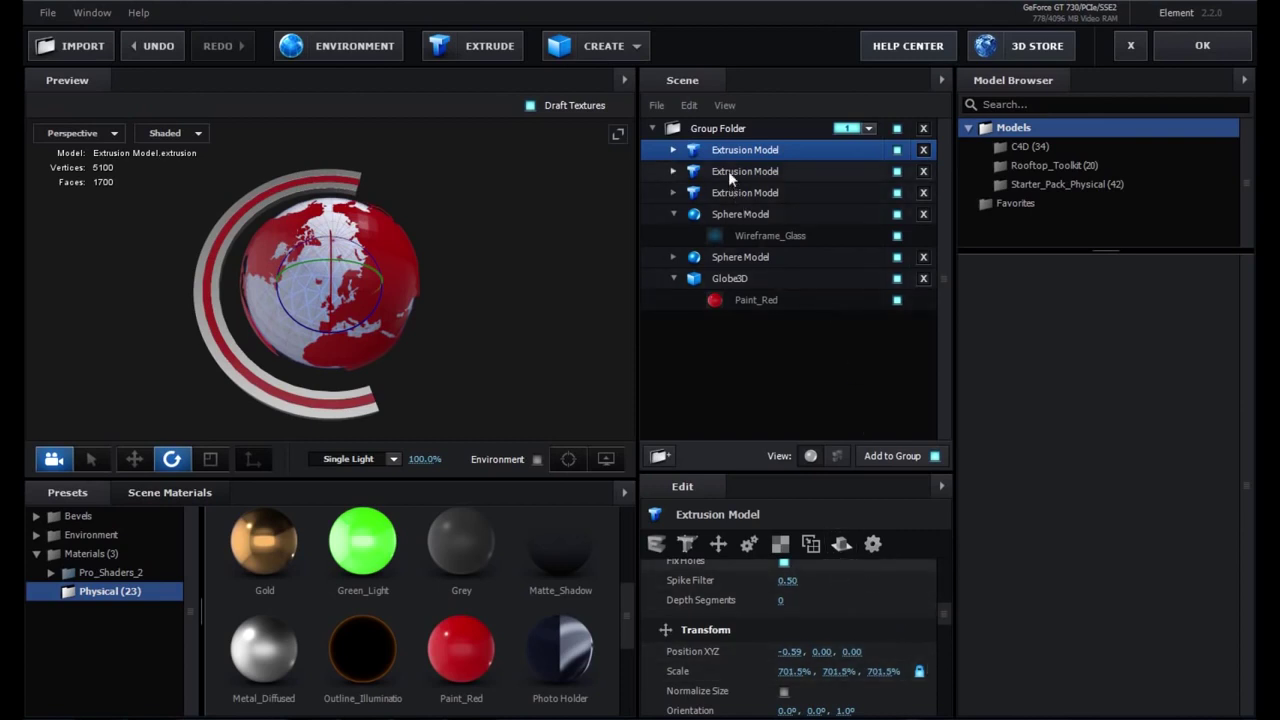
- Add a fourth, outermost ring and rotate it around the globe
right_click(749, 188)
left_click(818, 246)
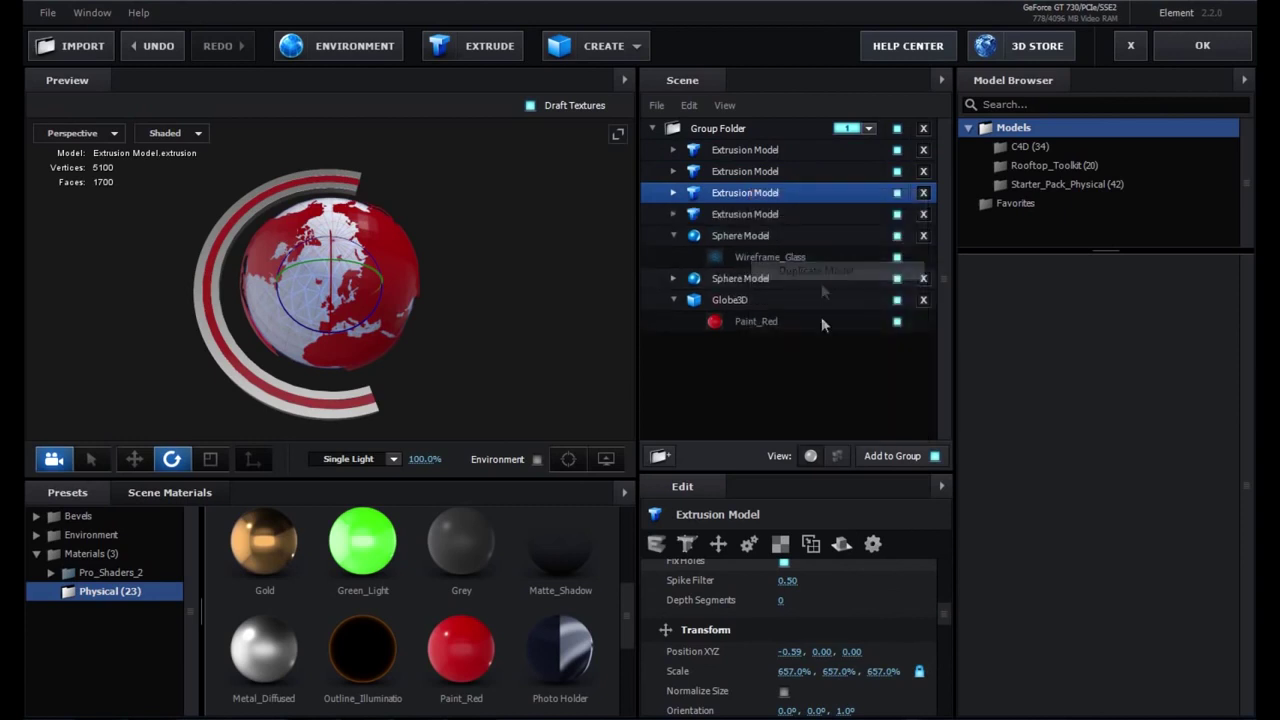
left_click_drag(918, 670, 948, 662)
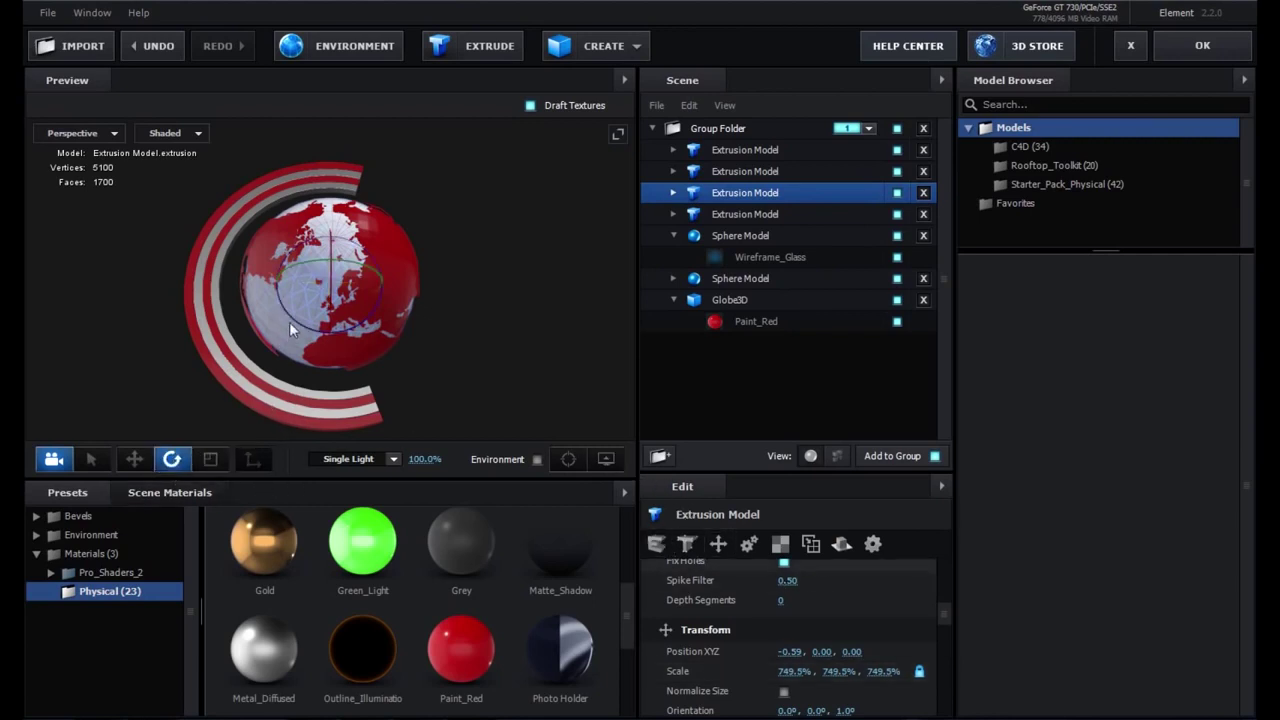
mouse_move(291, 321)
left_mouse_down()
mouse_move(368, 344)
mouse_move(394, 332)
left_mouse_up()
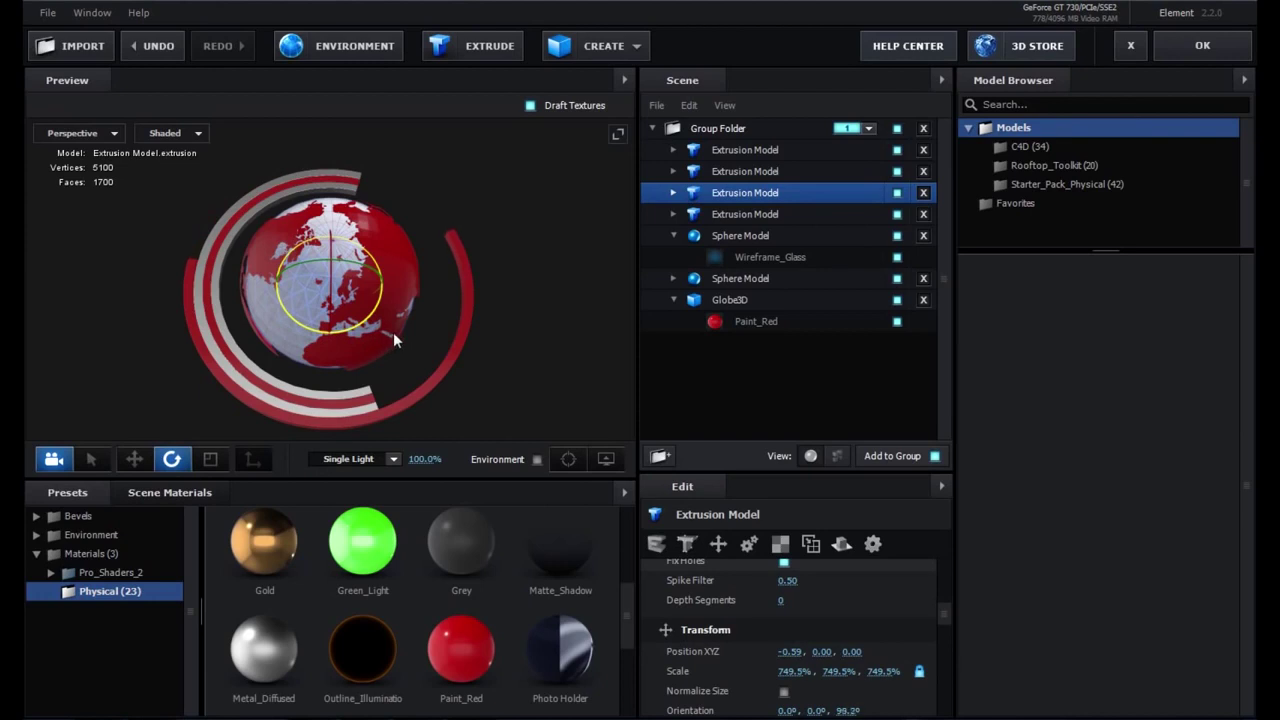
- Rotate the silver ring and the outer red ring to new angles around the globe
left_click(725, 173)
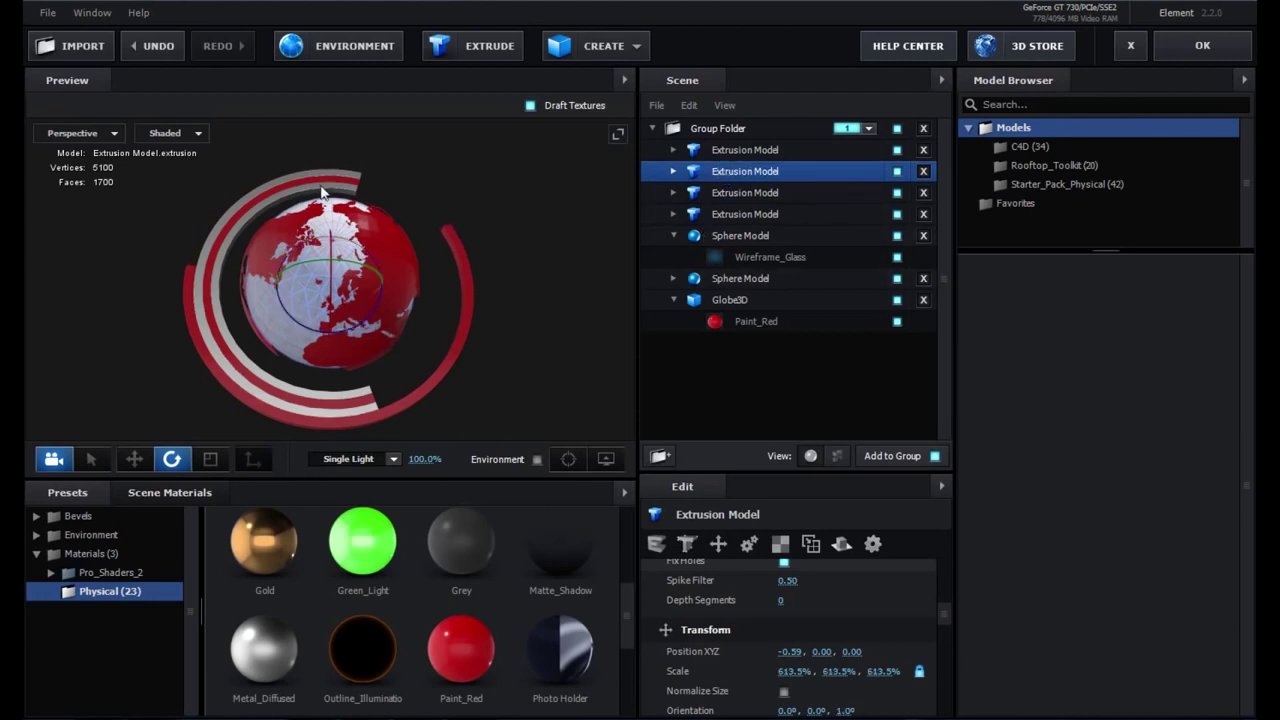
left_click(322, 192)
left_click(770, 173)
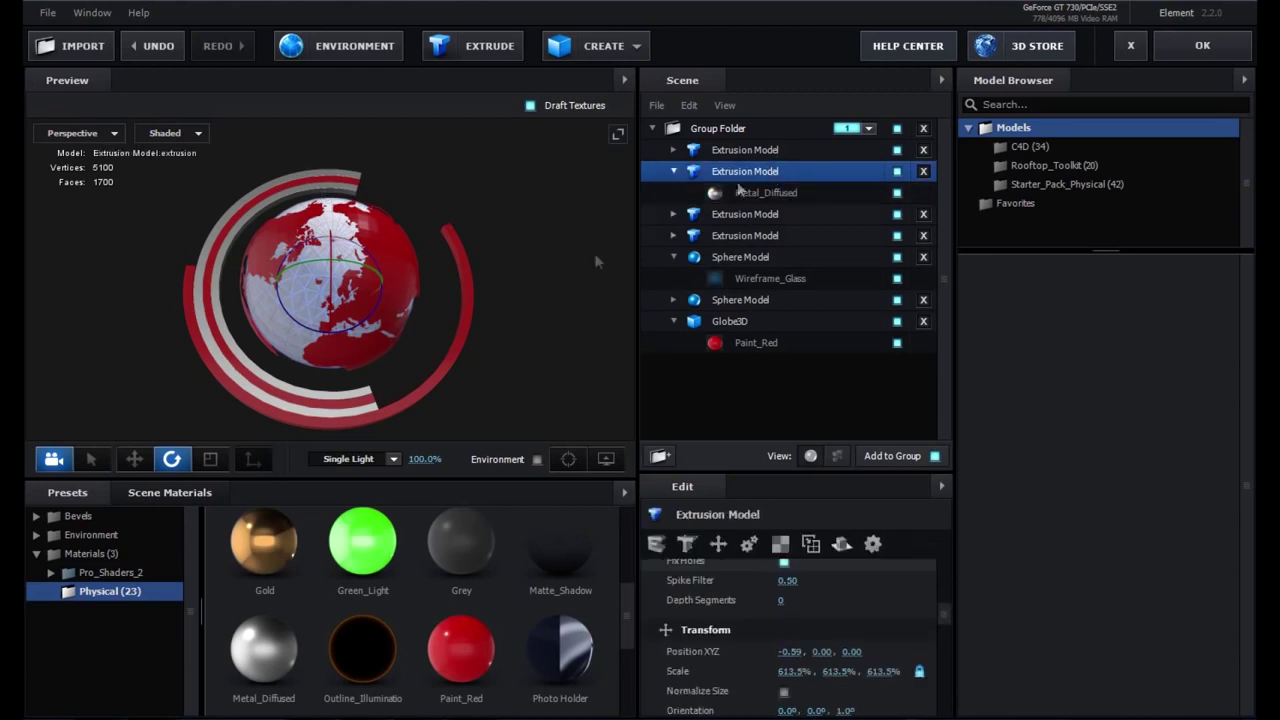
left_click_drag(387, 291, 306, 378)
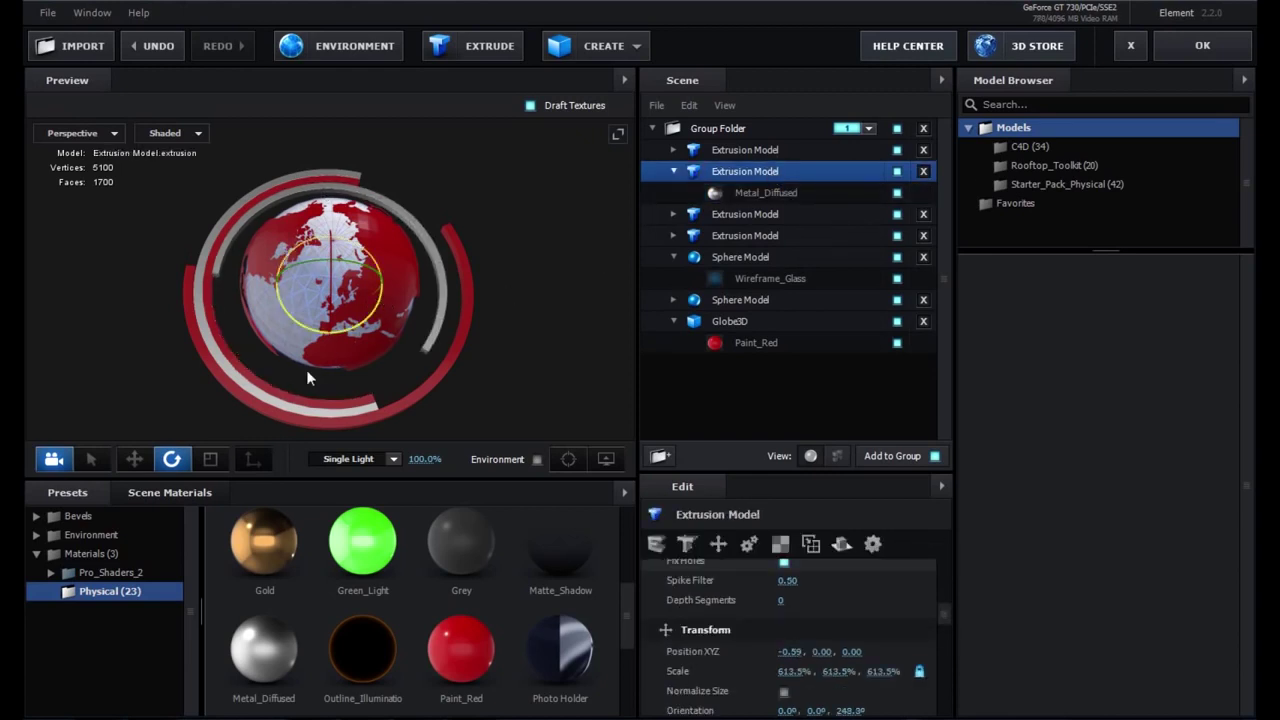
left_click_drag(306, 378, 318, 378)
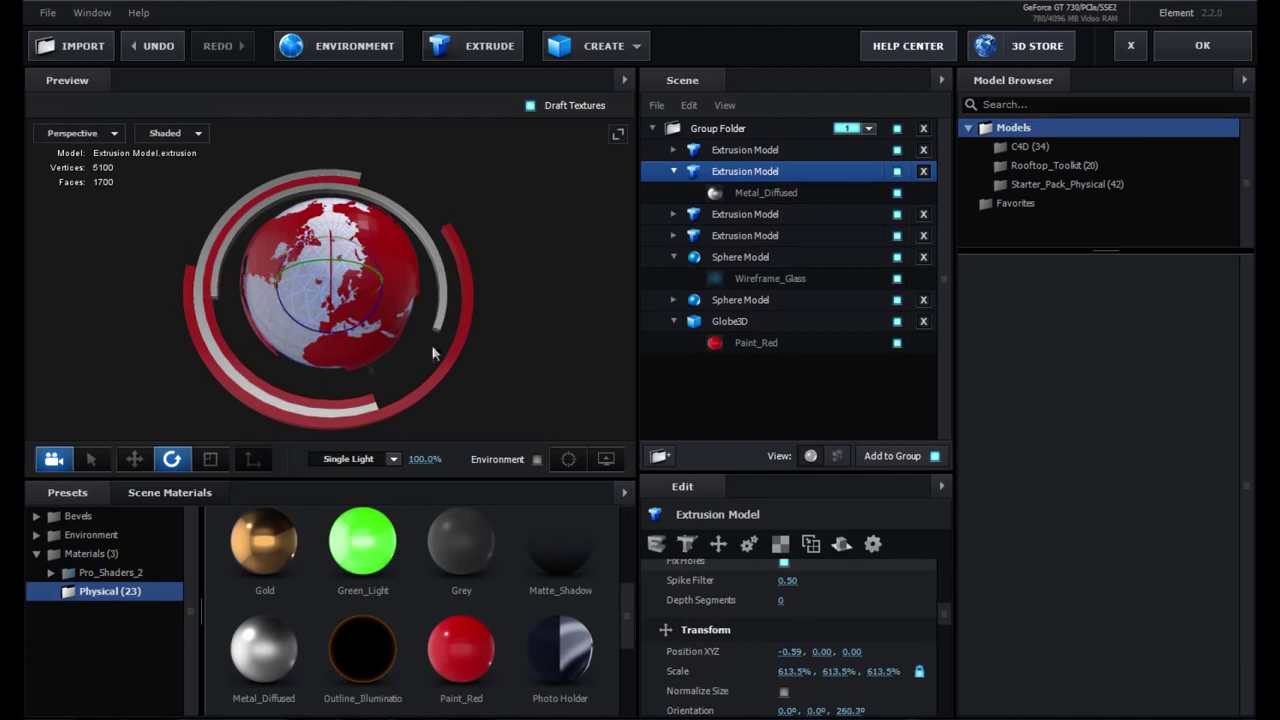
left_click(309, 181)
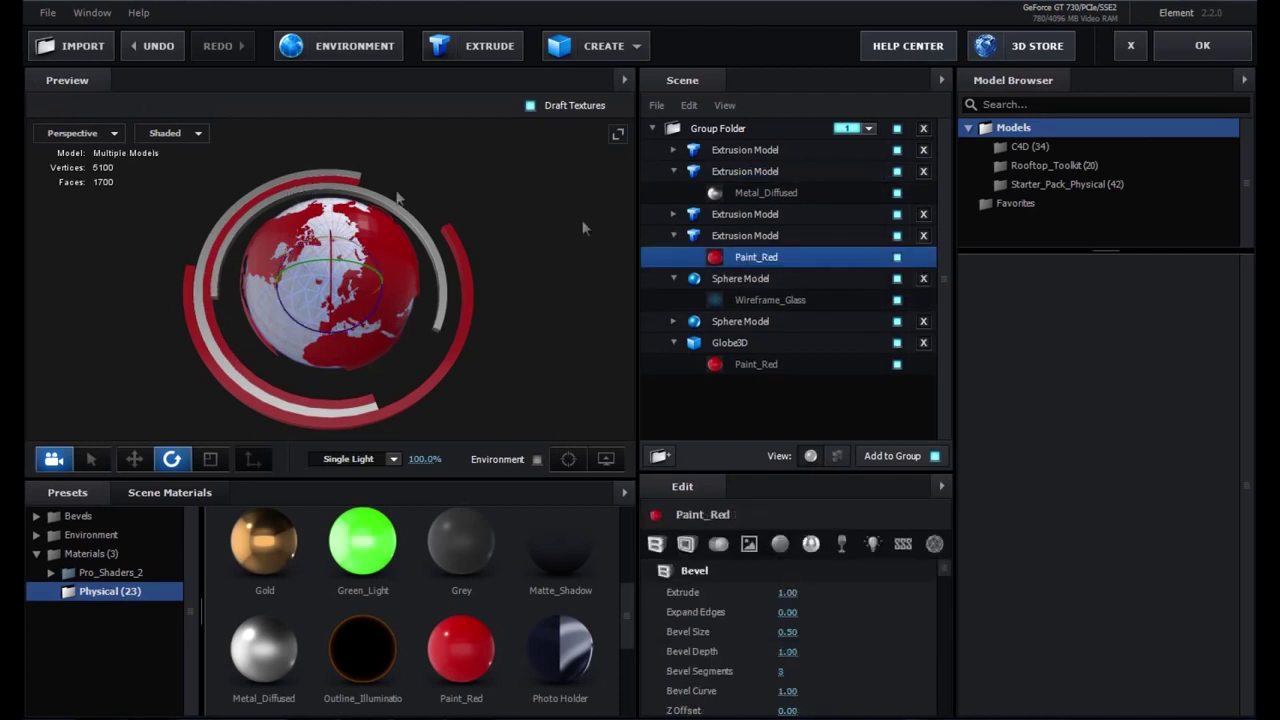
left_click(768, 239)
left_click_drag(380, 310, 339, 374)
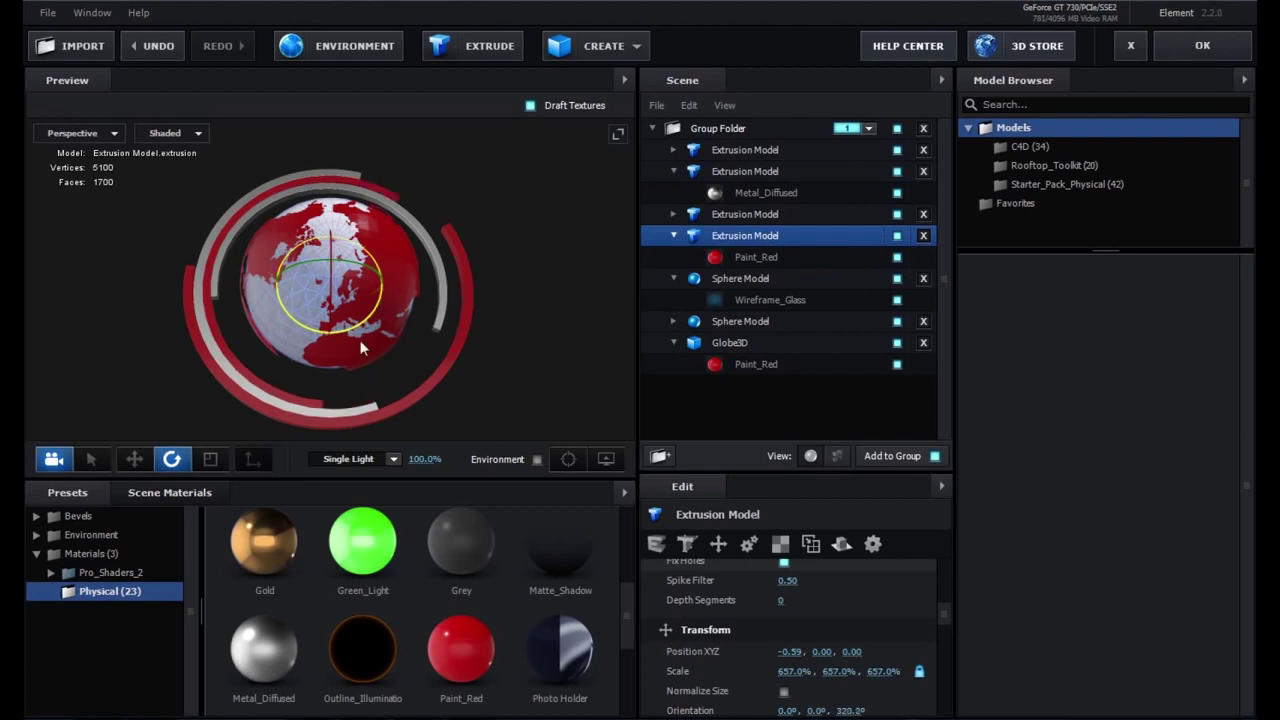
left_click_drag(339, 374, 415, 327)
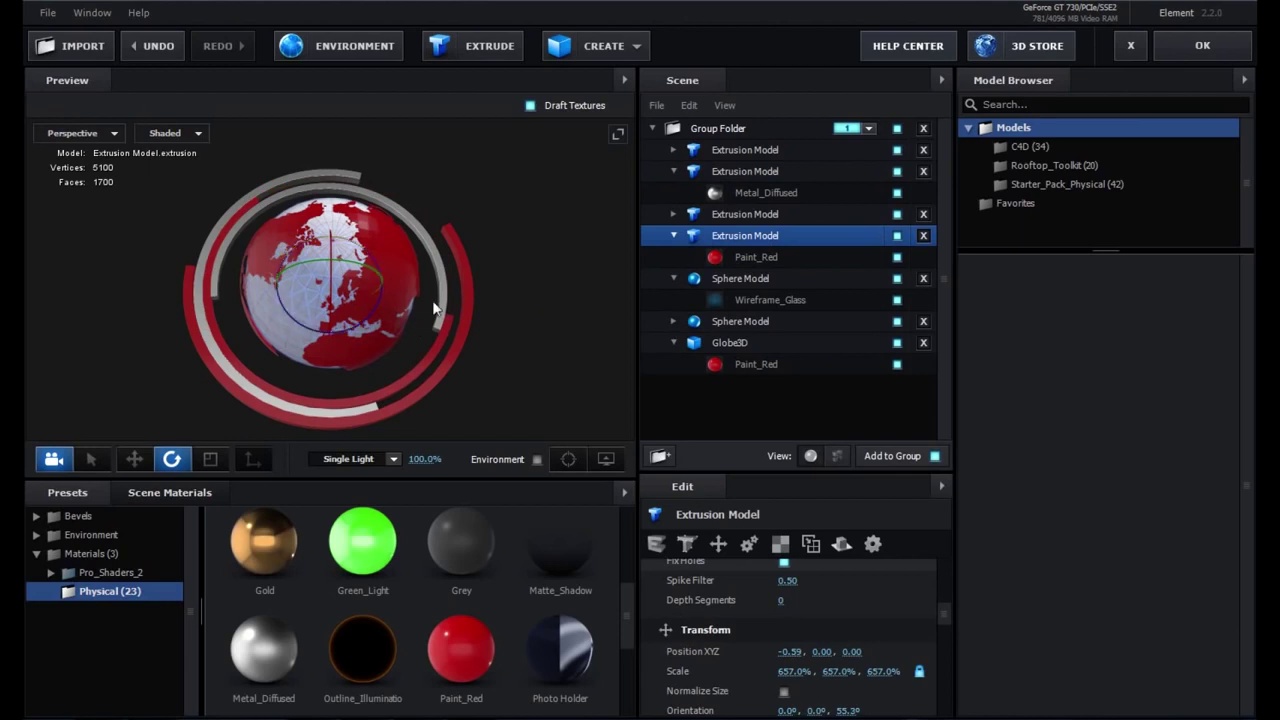
- Orbit to a flatter side angle and select all four ring models
left_click(134, 459)
mouse_move(498, 320)
left_mouse_down()
mouse_move(517, 296)
mouse_move(498, 311)
mouse_move(501, 292)
mouse_move(492, 300)
left_mouse_up()
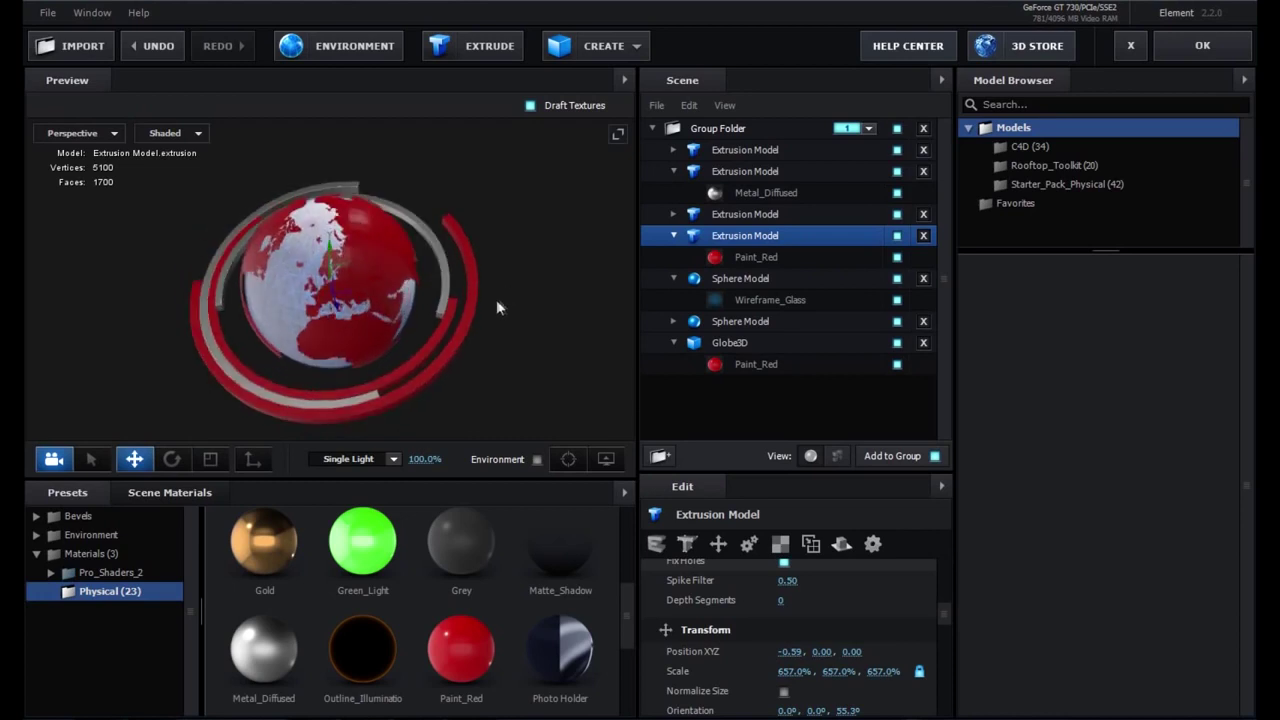
left_click_drag(492, 303, 504, 292)
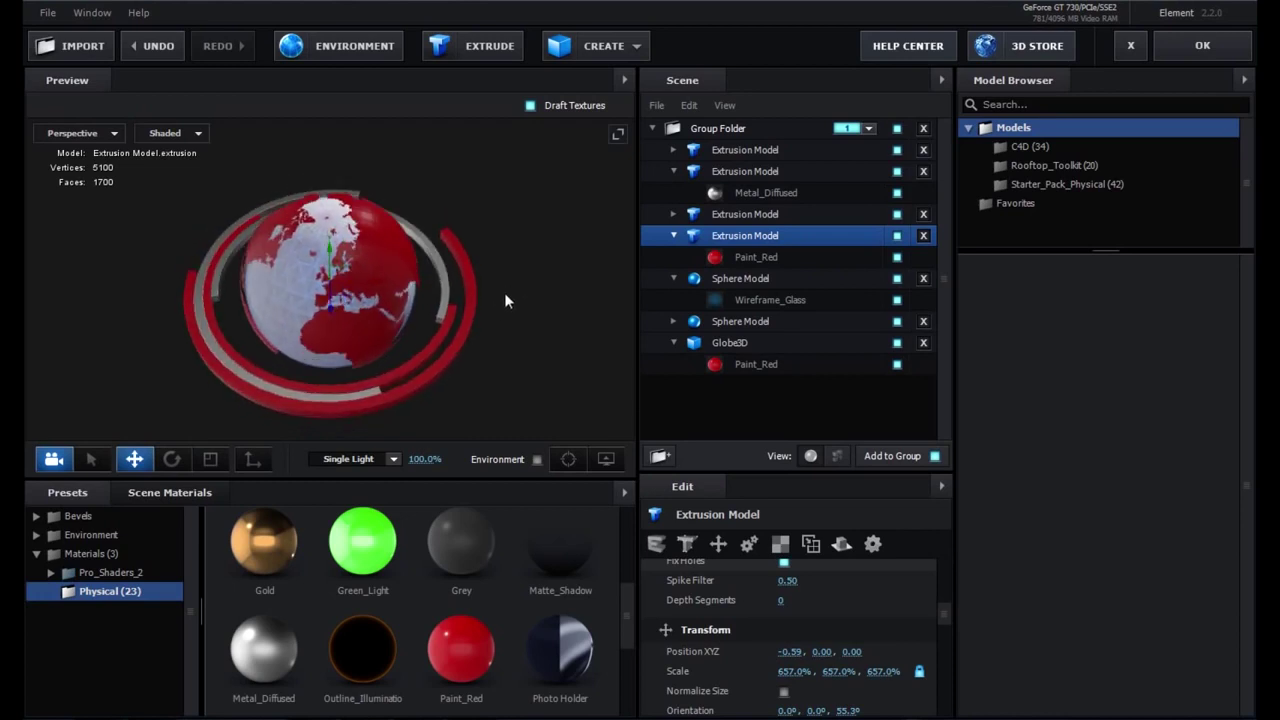
left_click(744, 153)
left_click(755, 173, "ctrl")
left_click(752, 214, "ctrl")
left_click(742, 237, "ctrl")
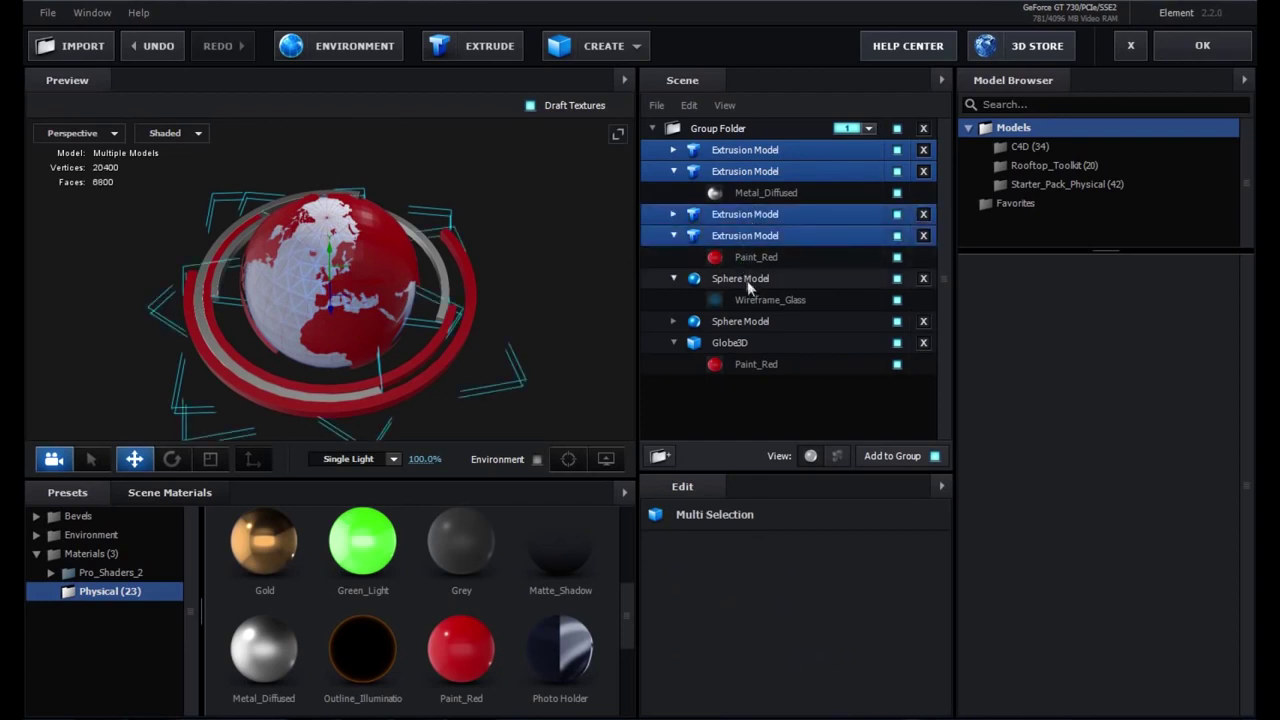
- Add the wireframe sphere and assign all selected models to auxiliary animation Channel 1
left_click(747, 281, "ctrl")
right_click(747, 281)
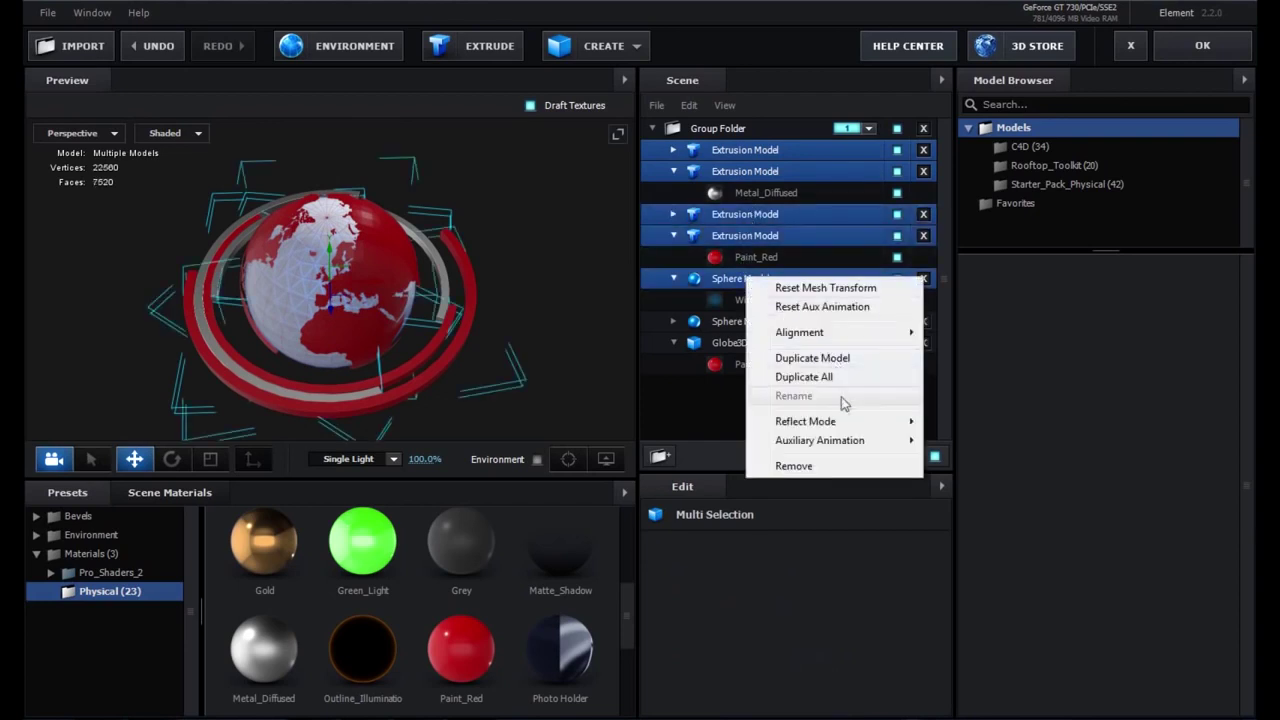
mouse_move(843, 441)
left_click(952, 461)
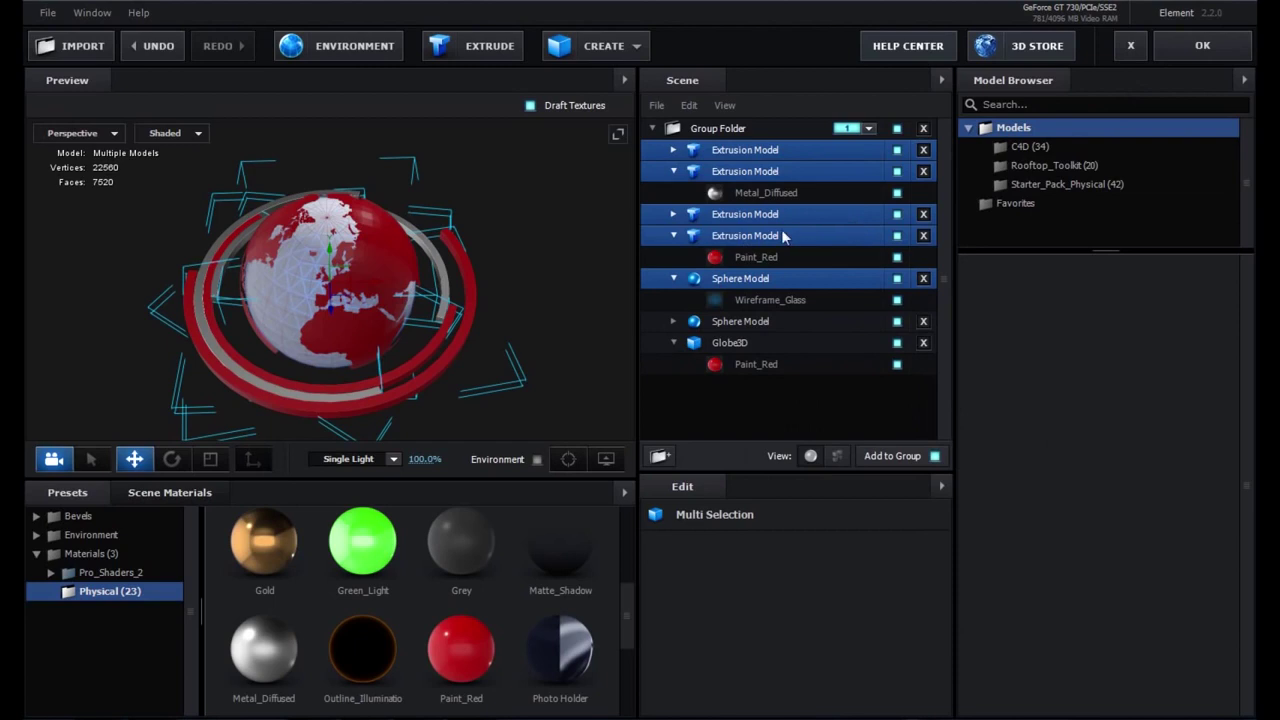
- Set the first ring's tessellation path resolution to Extreme
left_click(790, 152)
scroll(790, 600, "down", 3)
scroll(825, 638, "down", 3)
scroll(834, 638, "up", 3)
scroll(834, 638, "up", 3)
scroll(834, 638, "up", 3)
scroll(838, 645, "up", 3)
scroll(838, 645, "up", 2)
scroll(808, 608, "up", 2)
scroll(829, 651, "up", 2)
scroll(829, 651, "up", 2)
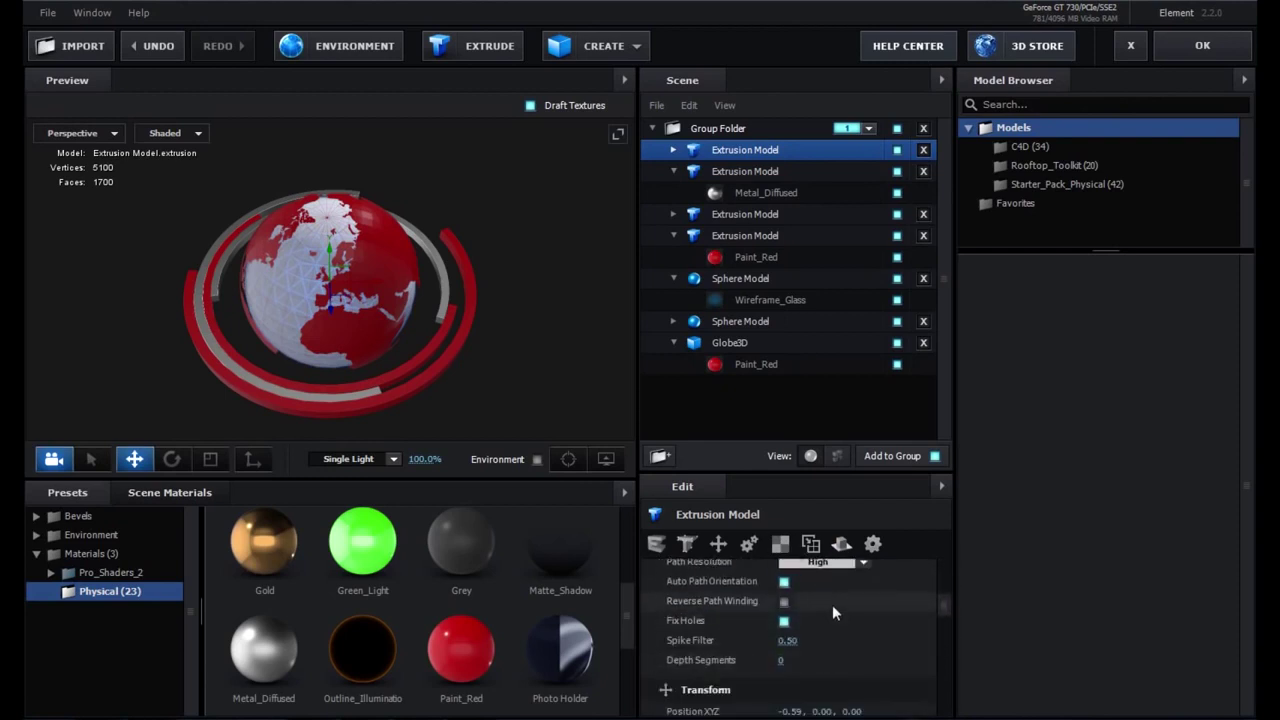
scroll(841, 590, "up", 2)
left_click(831, 621)
left_click(826, 701)
- Set path resolution to Extreme on the other three rings and apply the scene
left_click(739, 174)
left_click(822, 621)
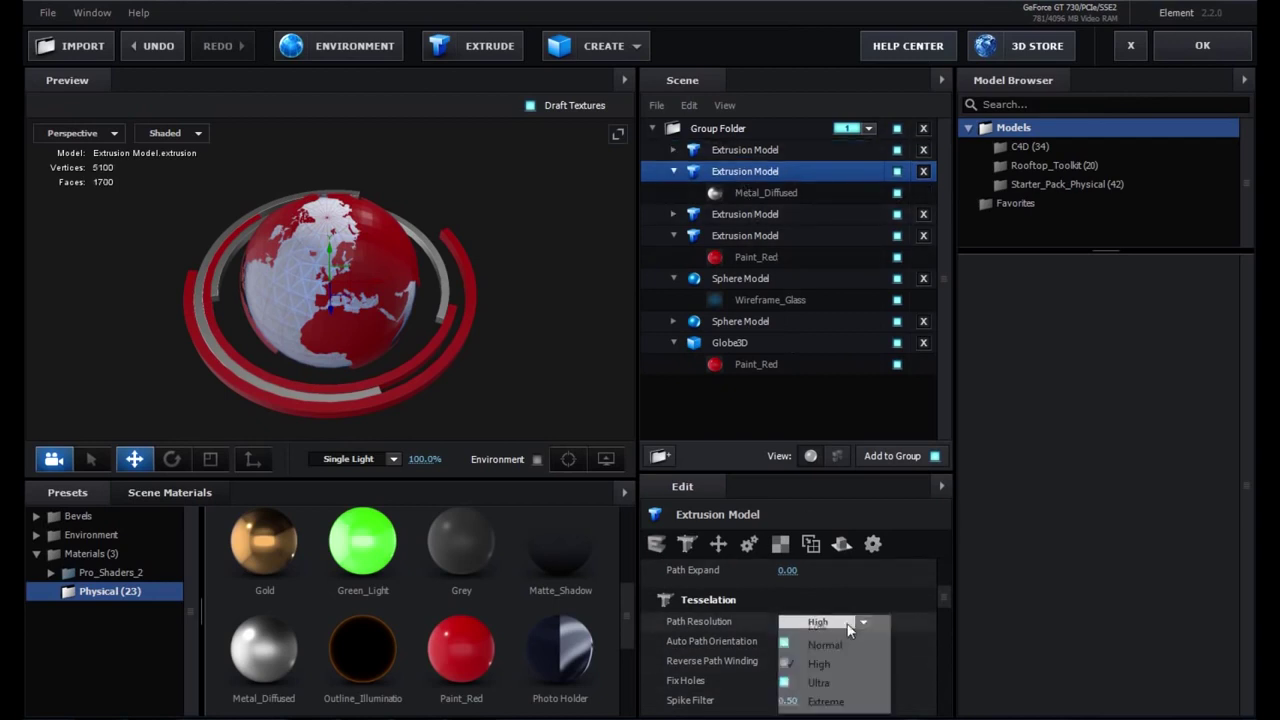
left_click(828, 701)
left_click(745, 214)
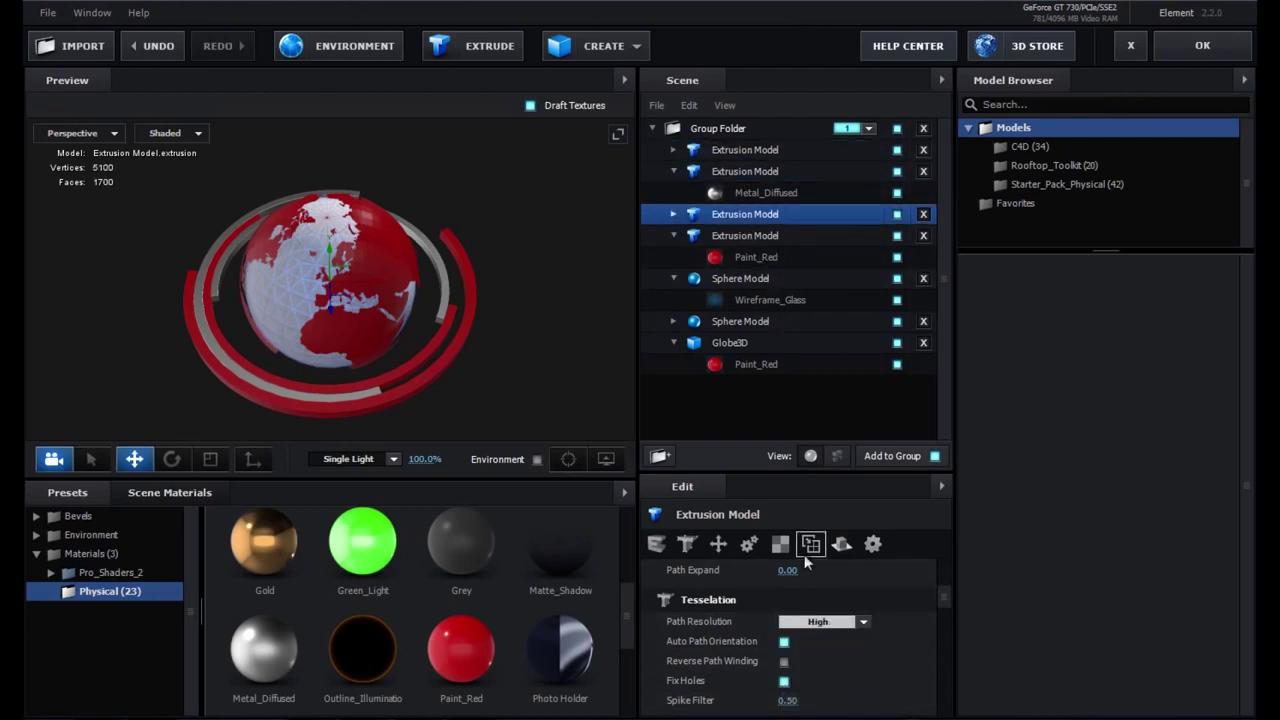
left_click(822, 621)
left_click(828, 701)
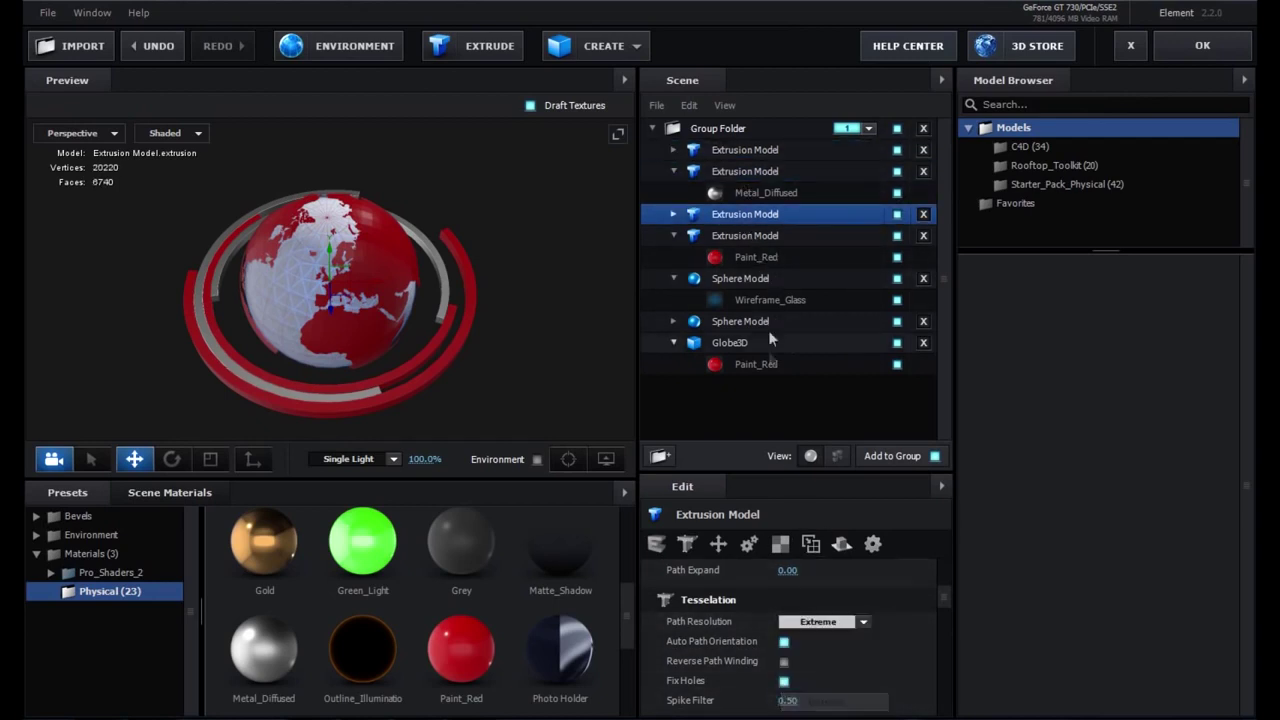
left_click(749, 242)
left_click(822, 621)
left_click(828, 701)
left_click(1185, 40)
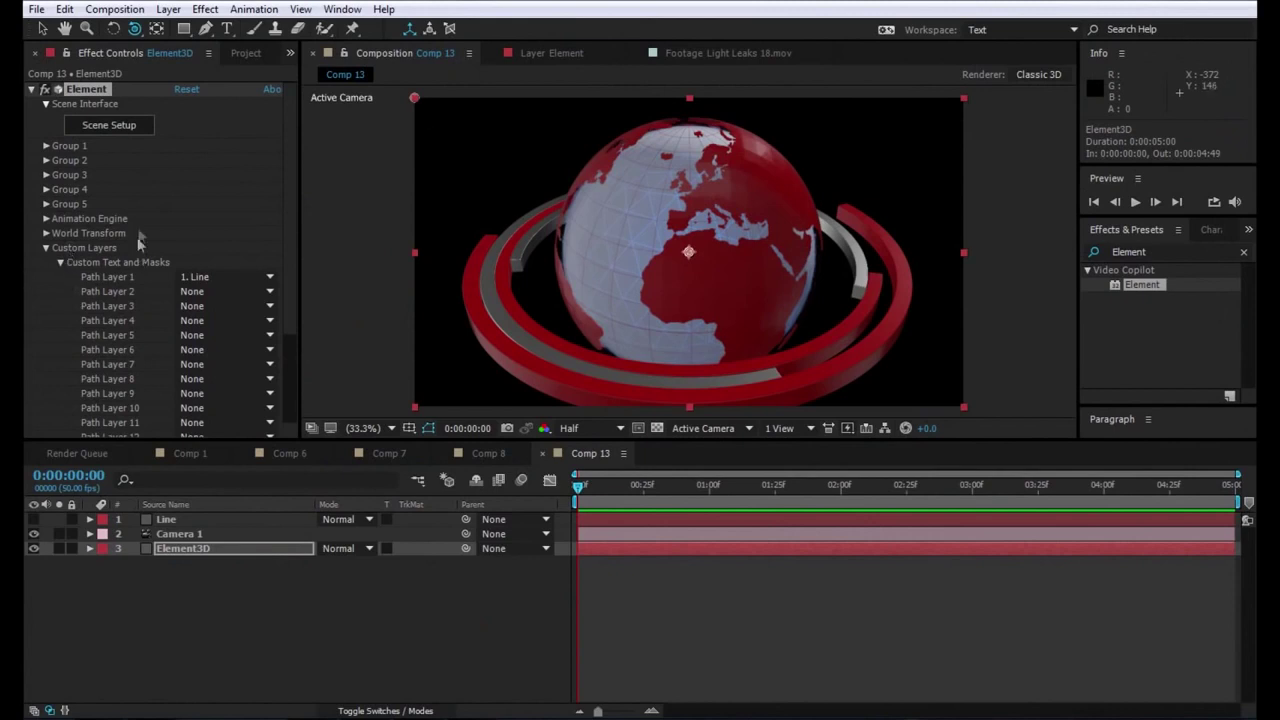
- Add the expression time*35 to Group 1 Aux Channel 1 Rotation Z
left_click(47, 145)
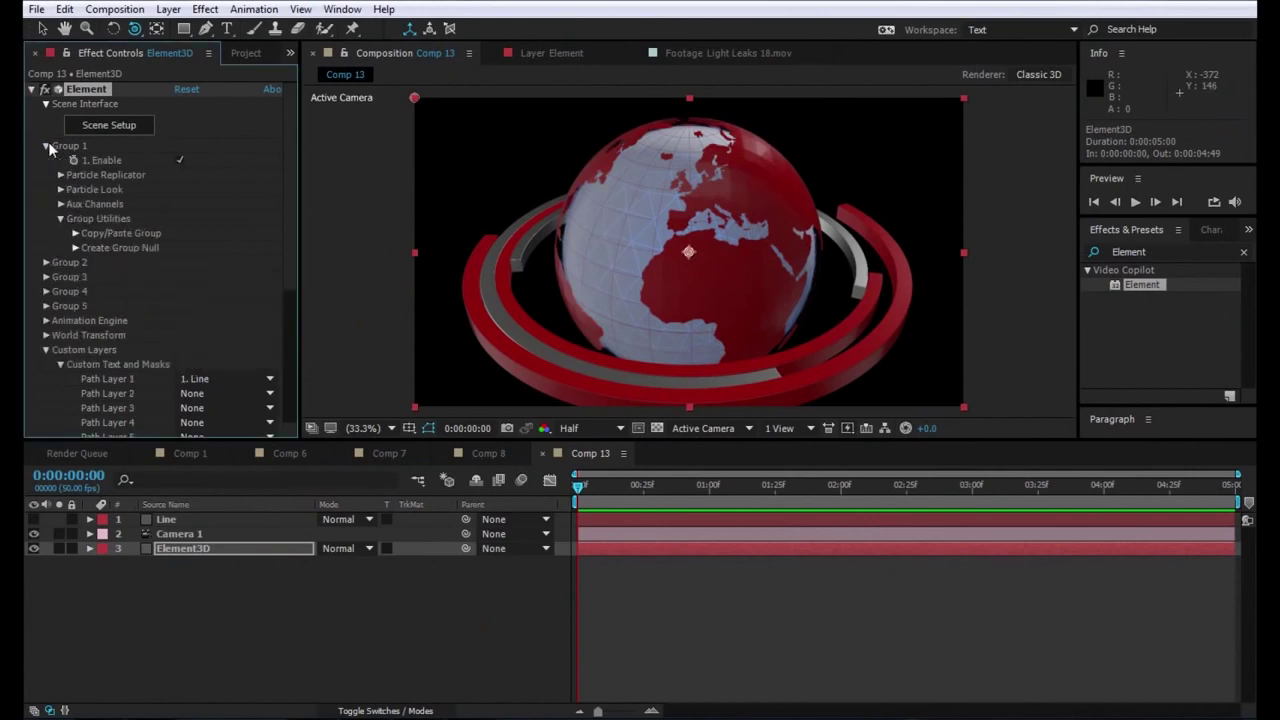
left_click(61, 204)
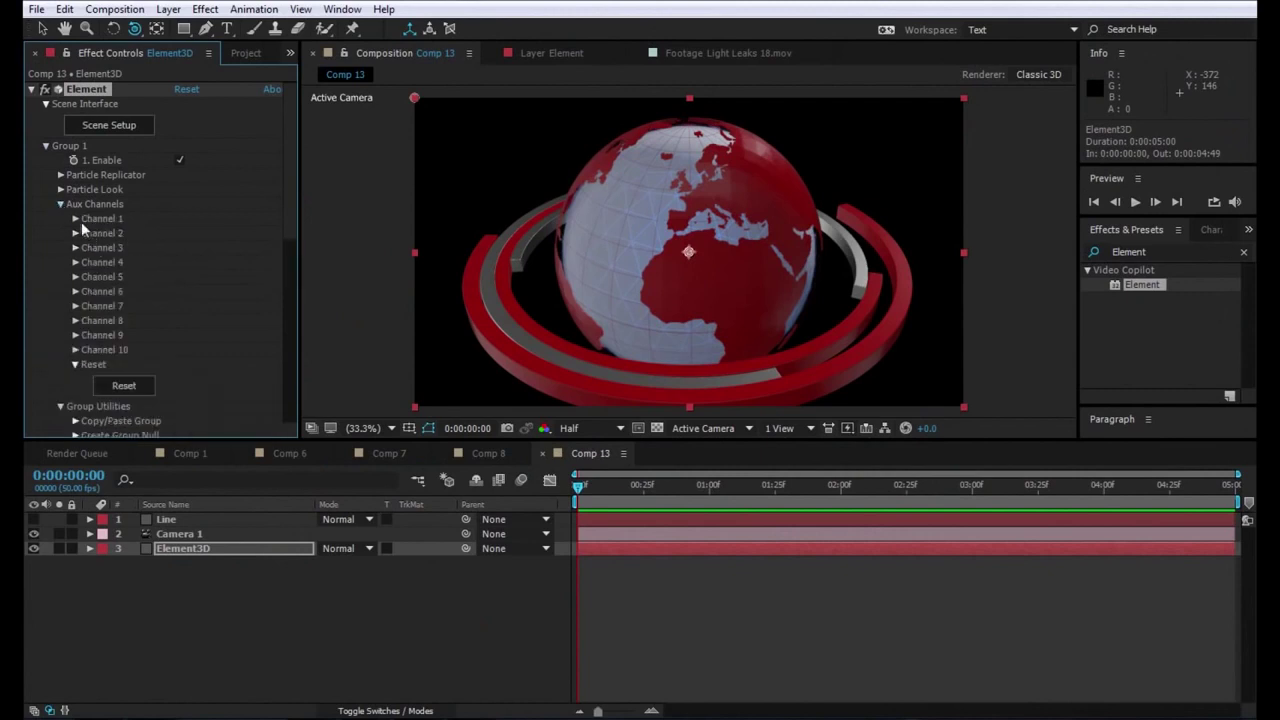
left_click(75, 218)
left_click(89, 305)
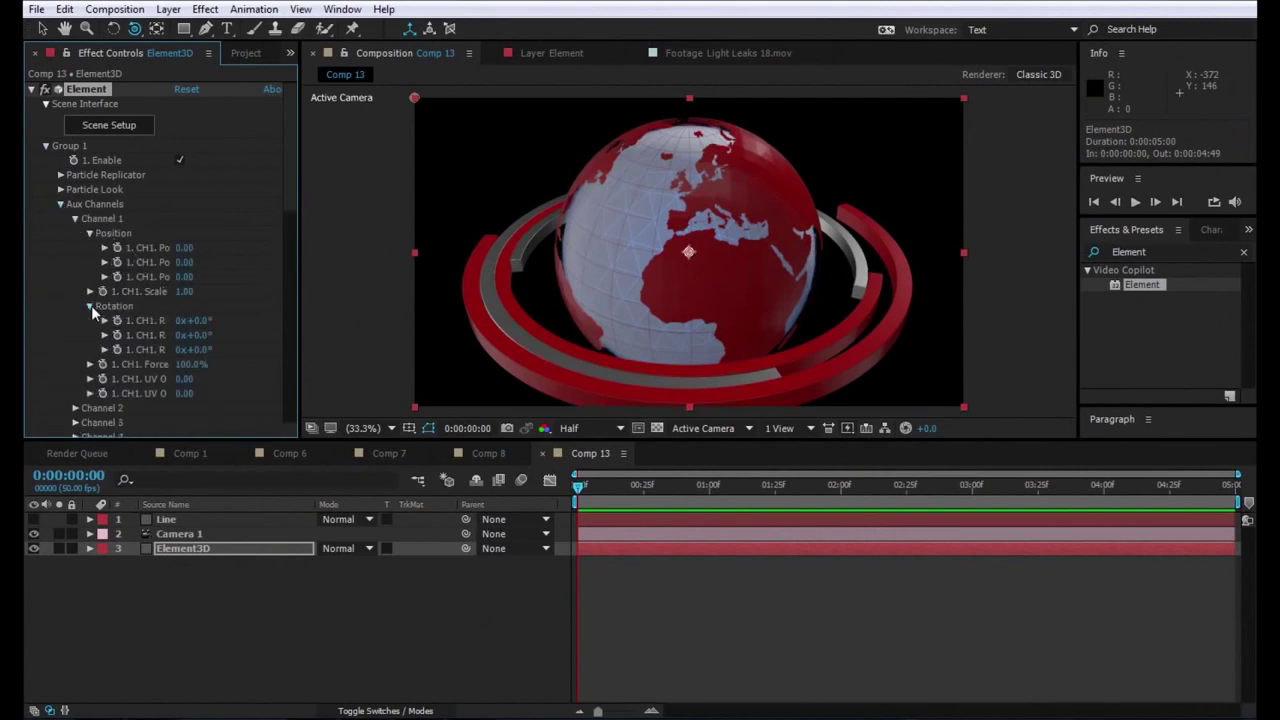
left_click(117, 349, "alt")
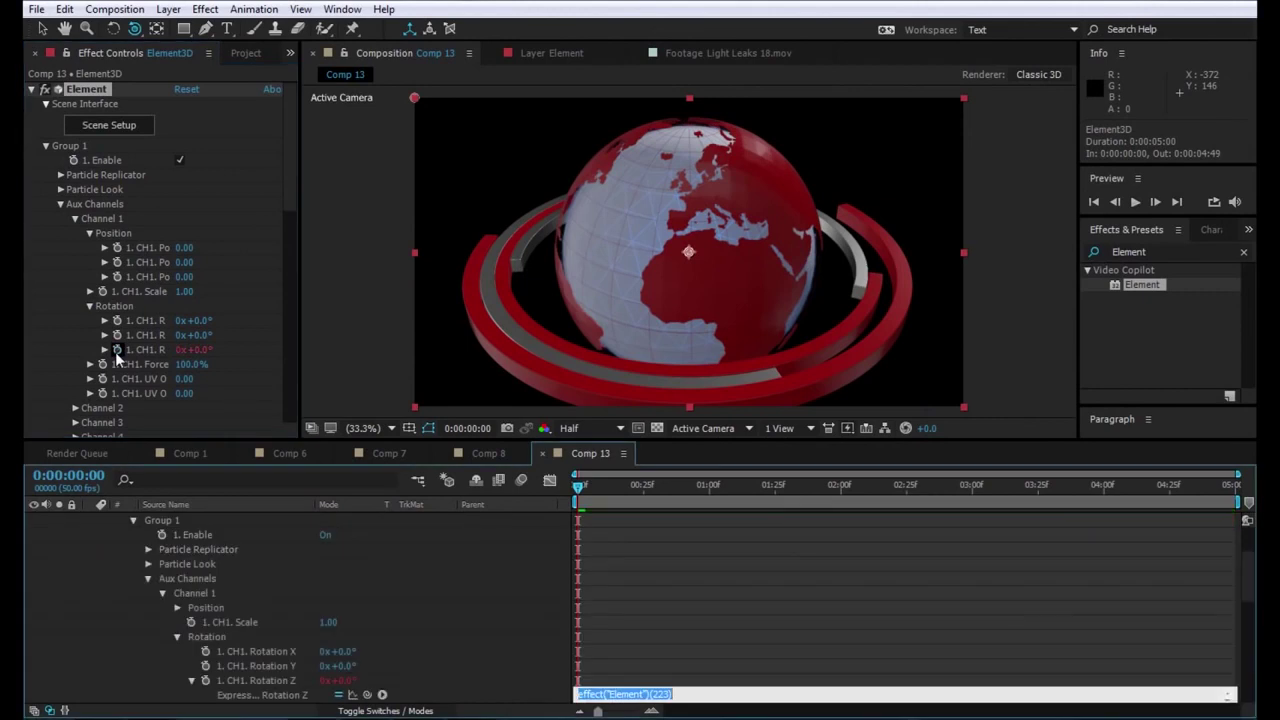
type("time*35")
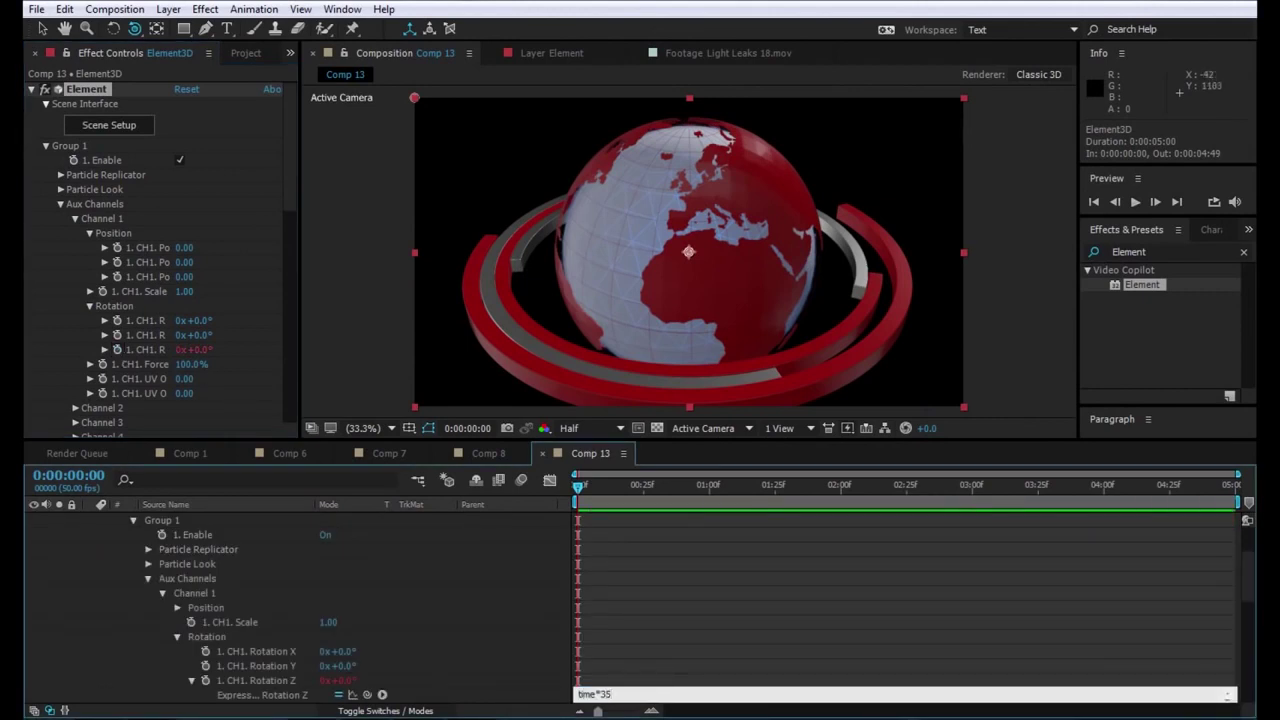
left_click(649, 541)
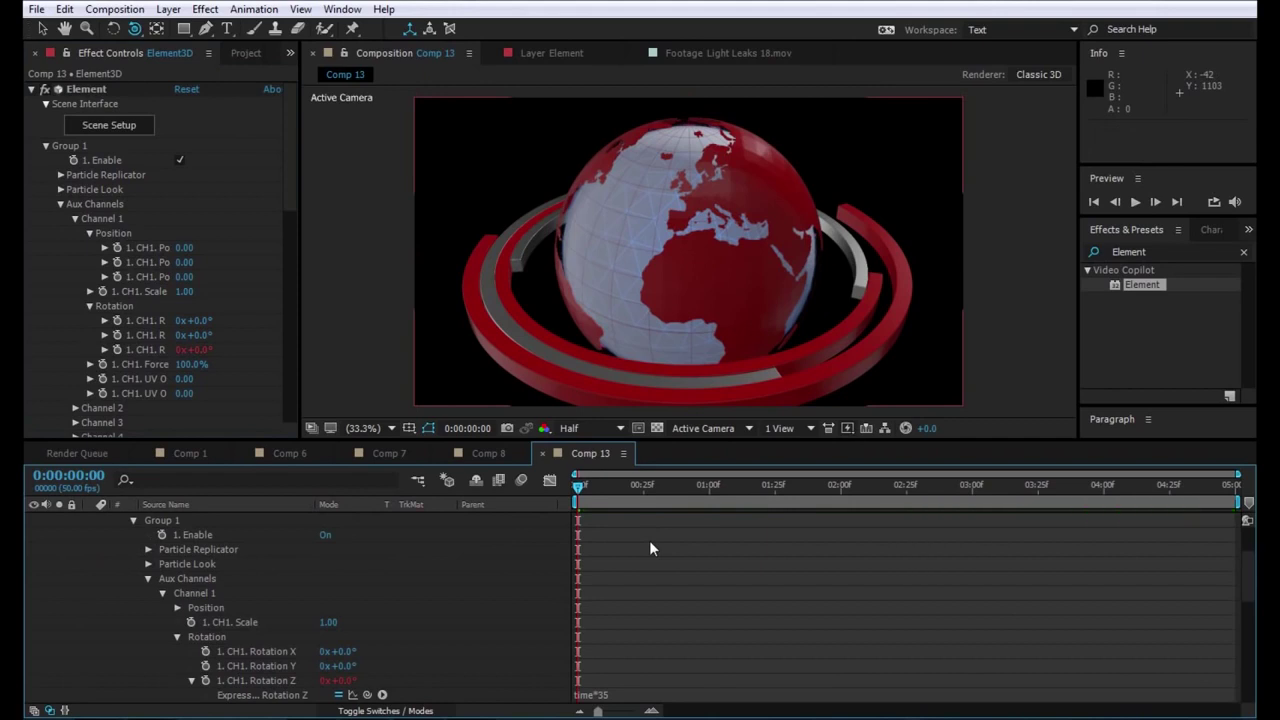
- Preview the rings spinning around the globe
left_click(1135, 202)
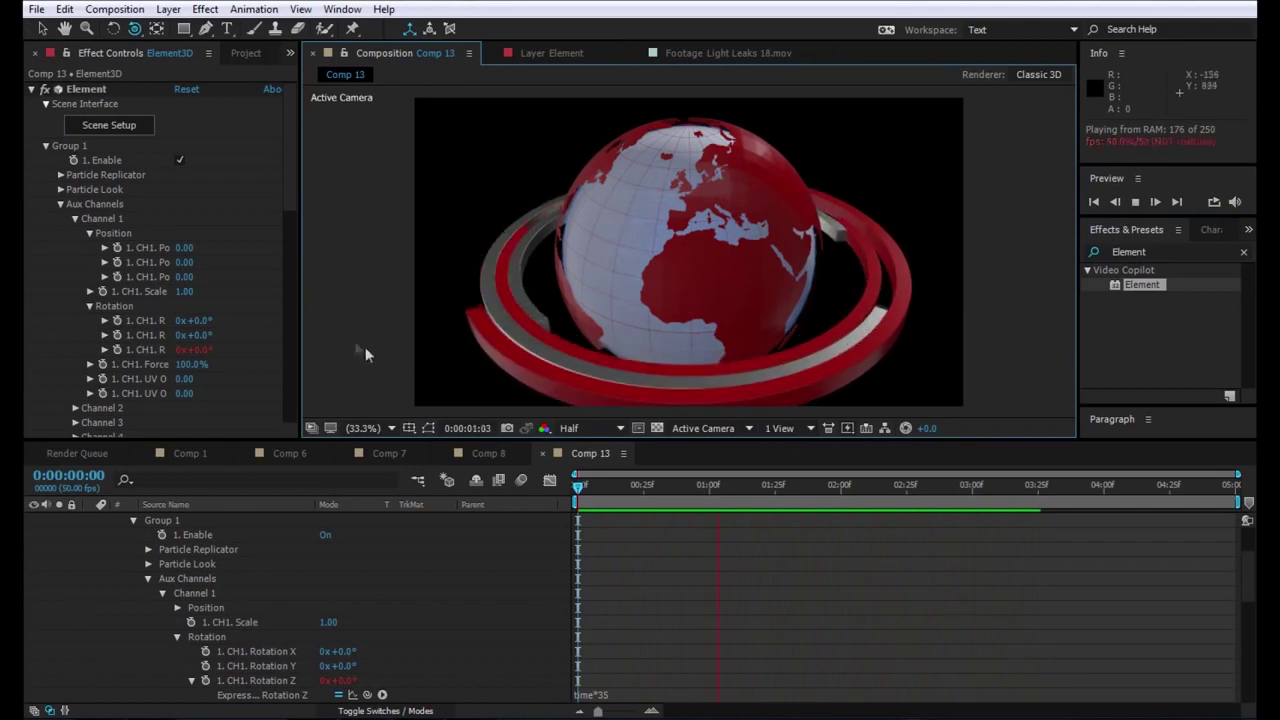
key("space")
left_click(124, 128)
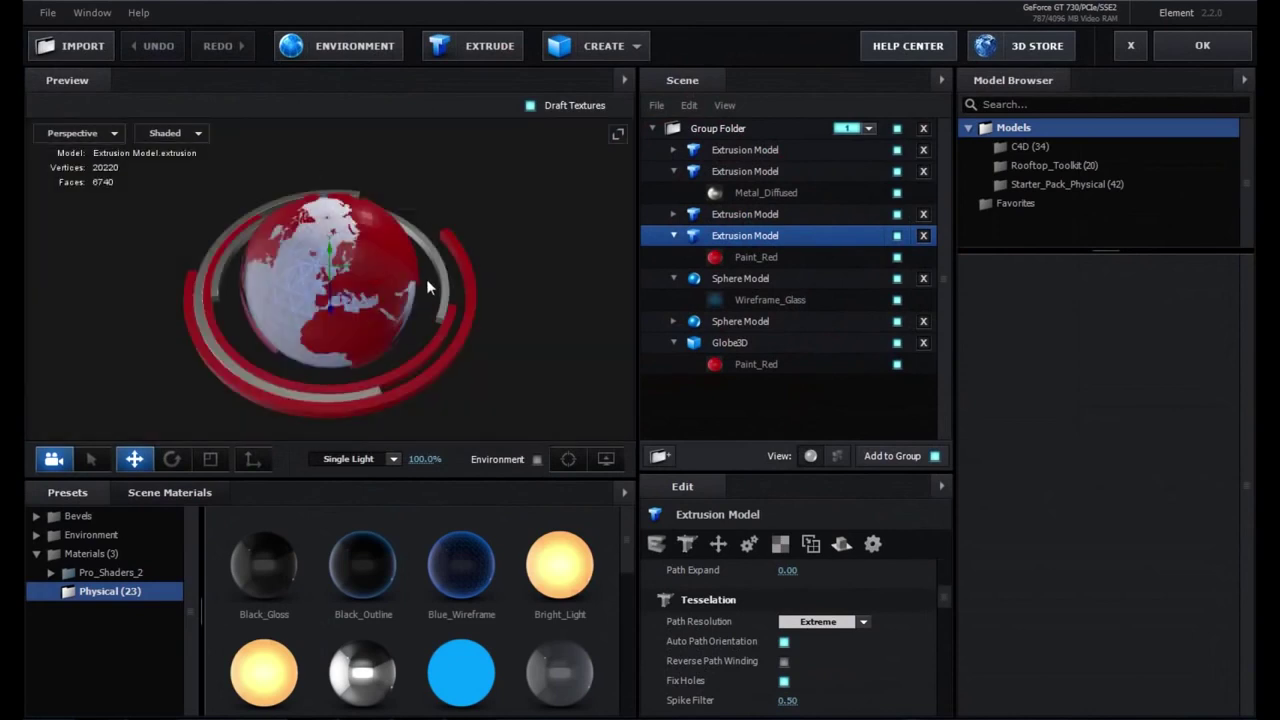
- Assign the Globe3D model to auxiliary animation Channel 2
left_click(404, 264)
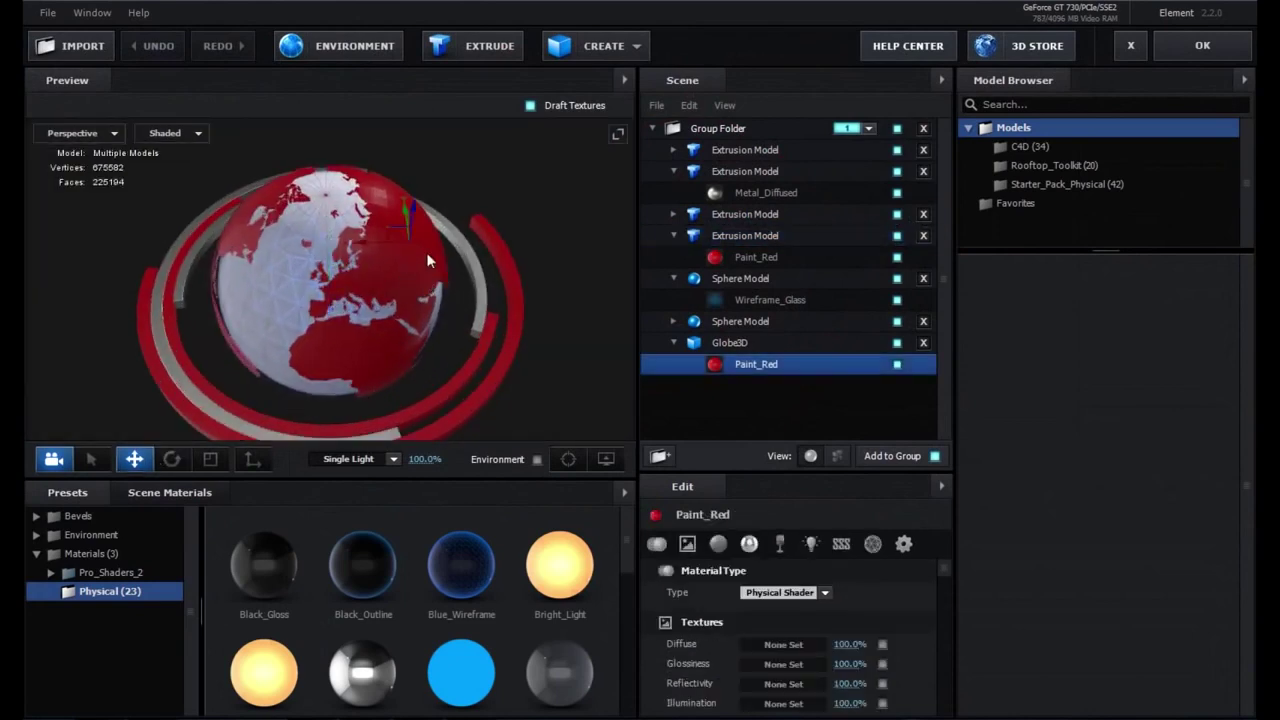
left_click(712, 346)
right_click(712, 346)
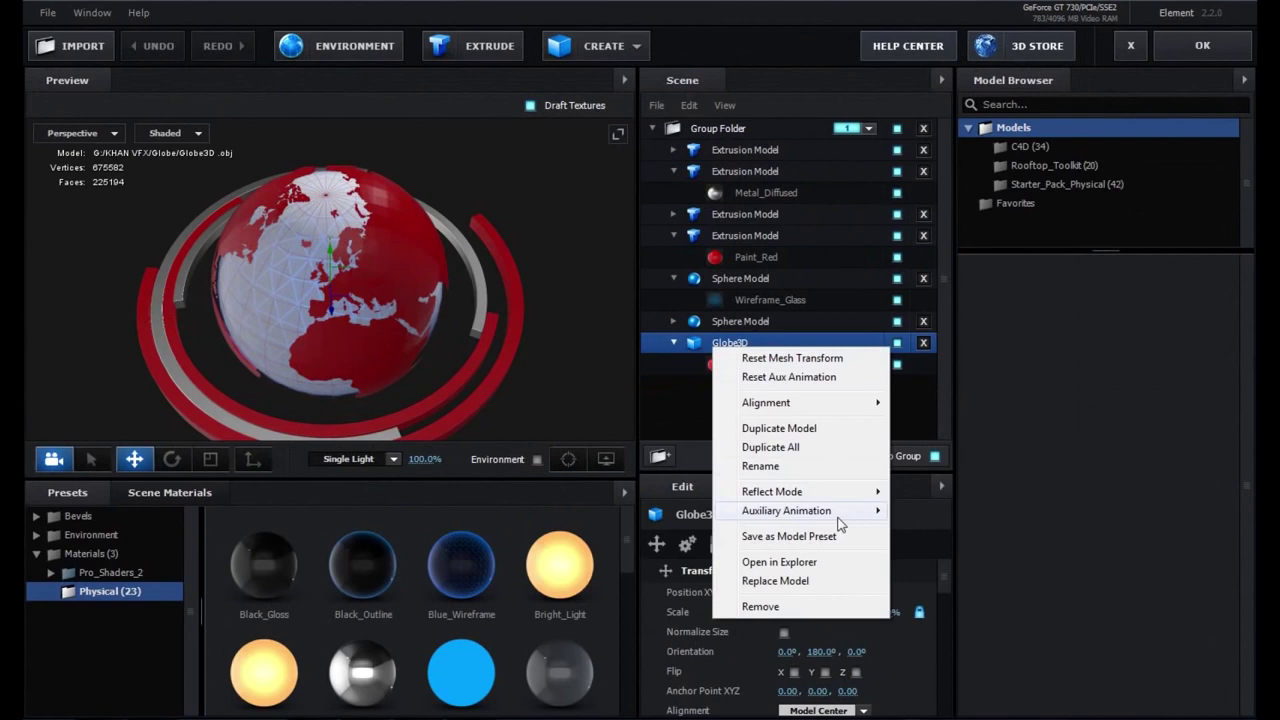
mouse_move(840, 520)
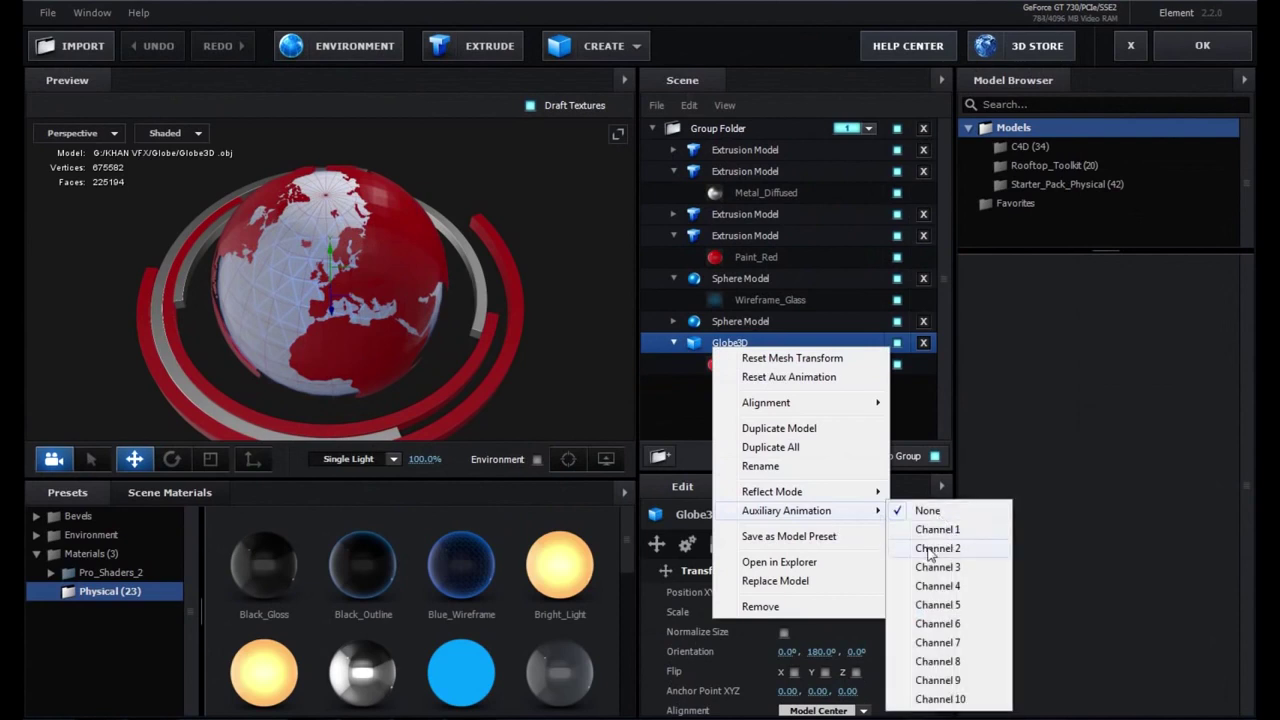
left_click(929, 550)
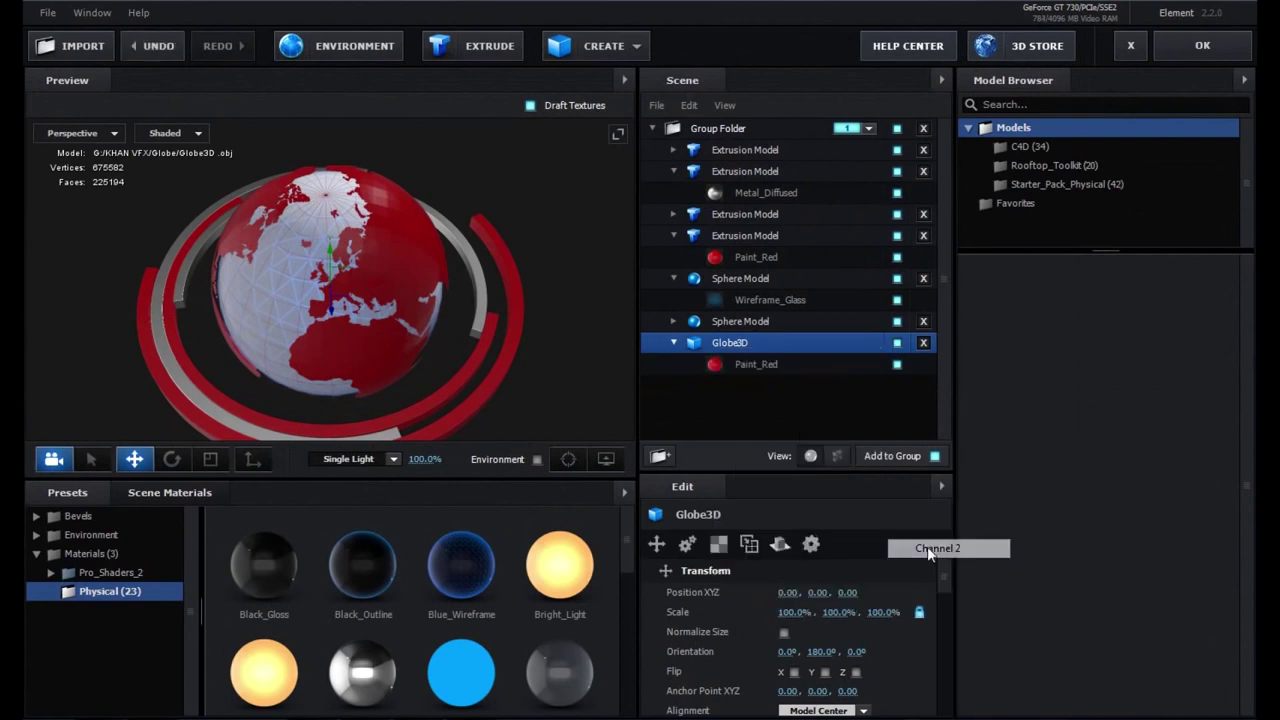
- Reduce the bevel extrude on Metal_Diffused (0.43) and Paint_Red, then apply the scene
left_click(480, 279)
left_click_drag(788, 592, 753, 598)
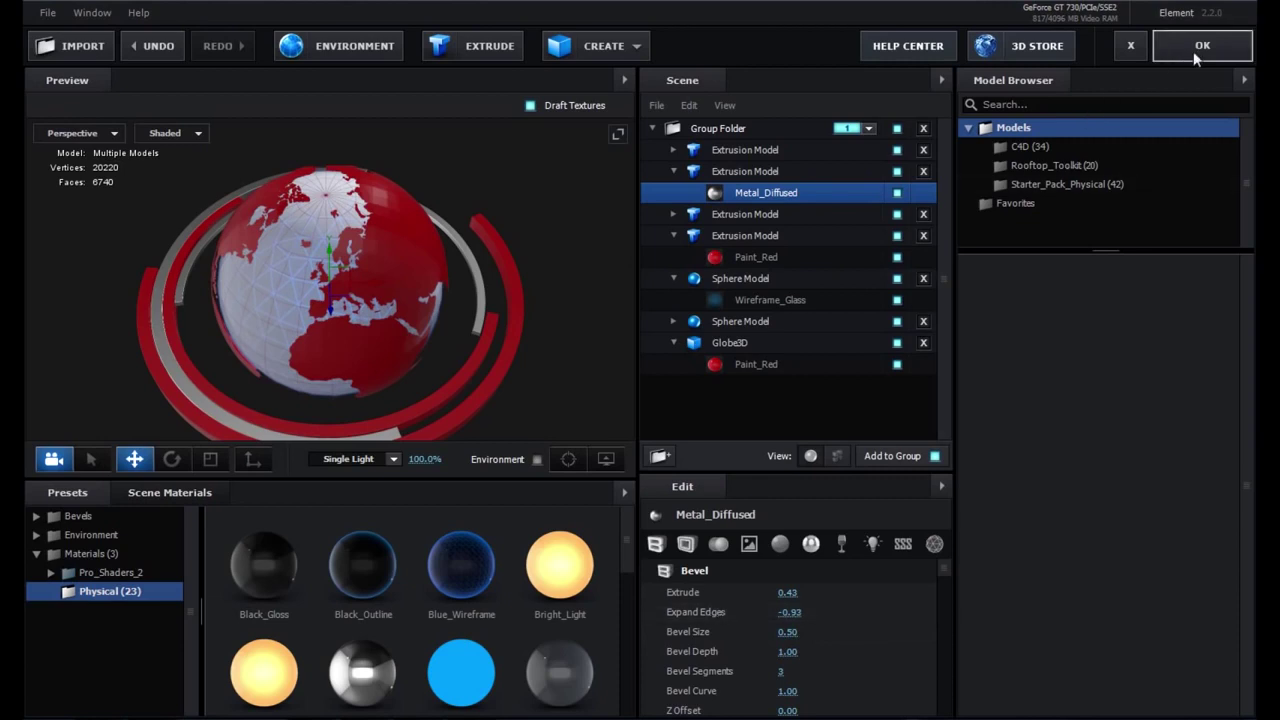
left_click(480, 362)
left_click_drag(788, 592, 781, 593)
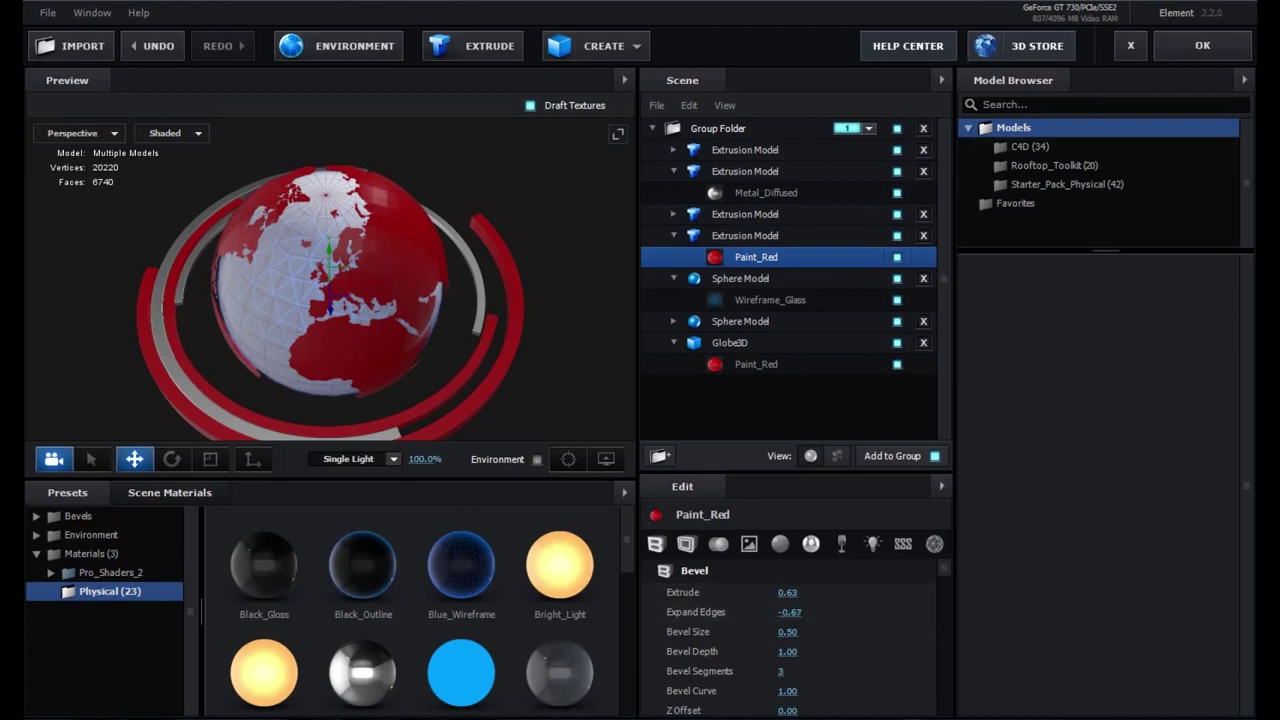
left_click(1165, 45)
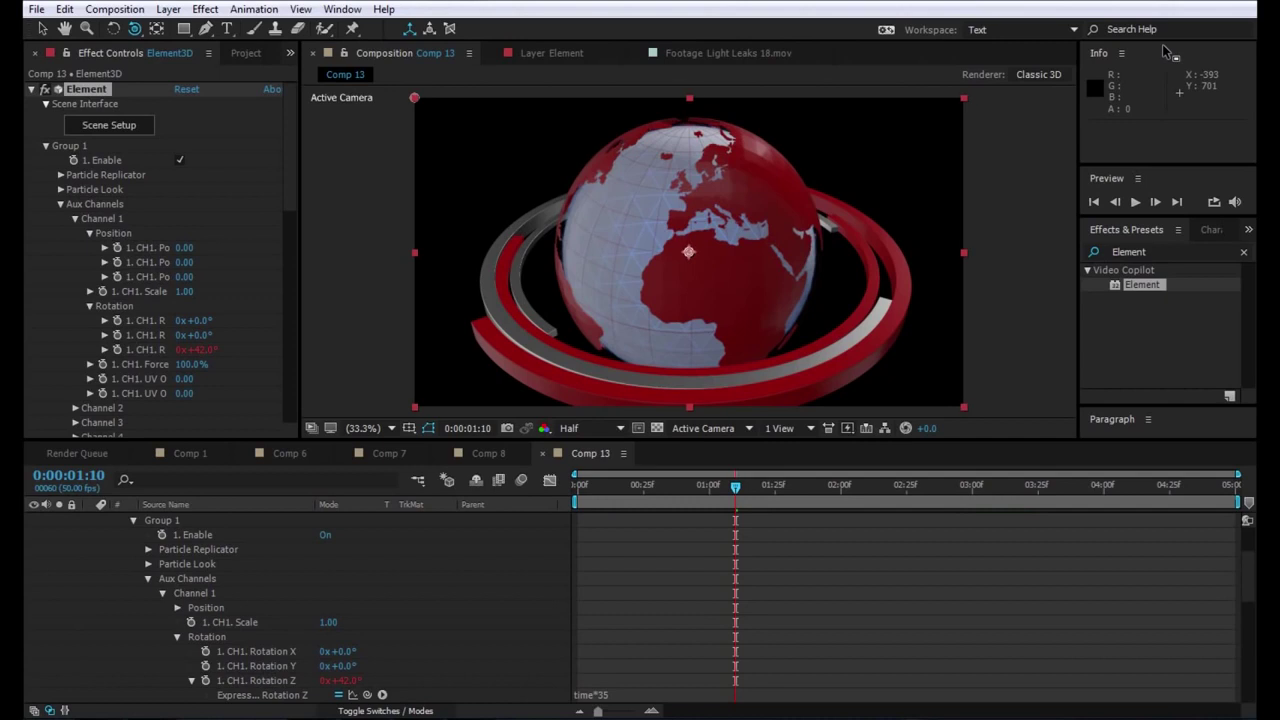
- Preview the updated globe, then add the expression time*50 to Channel 2 Rotation Z
key("space")
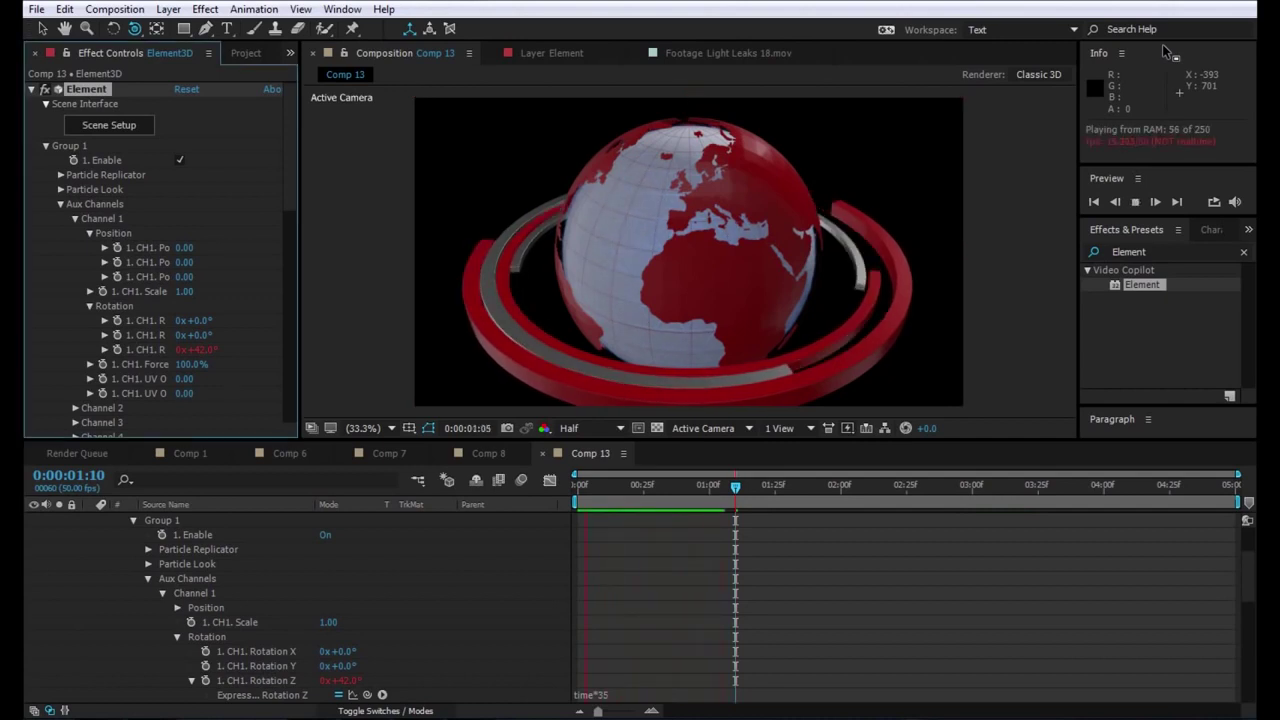
key("space")
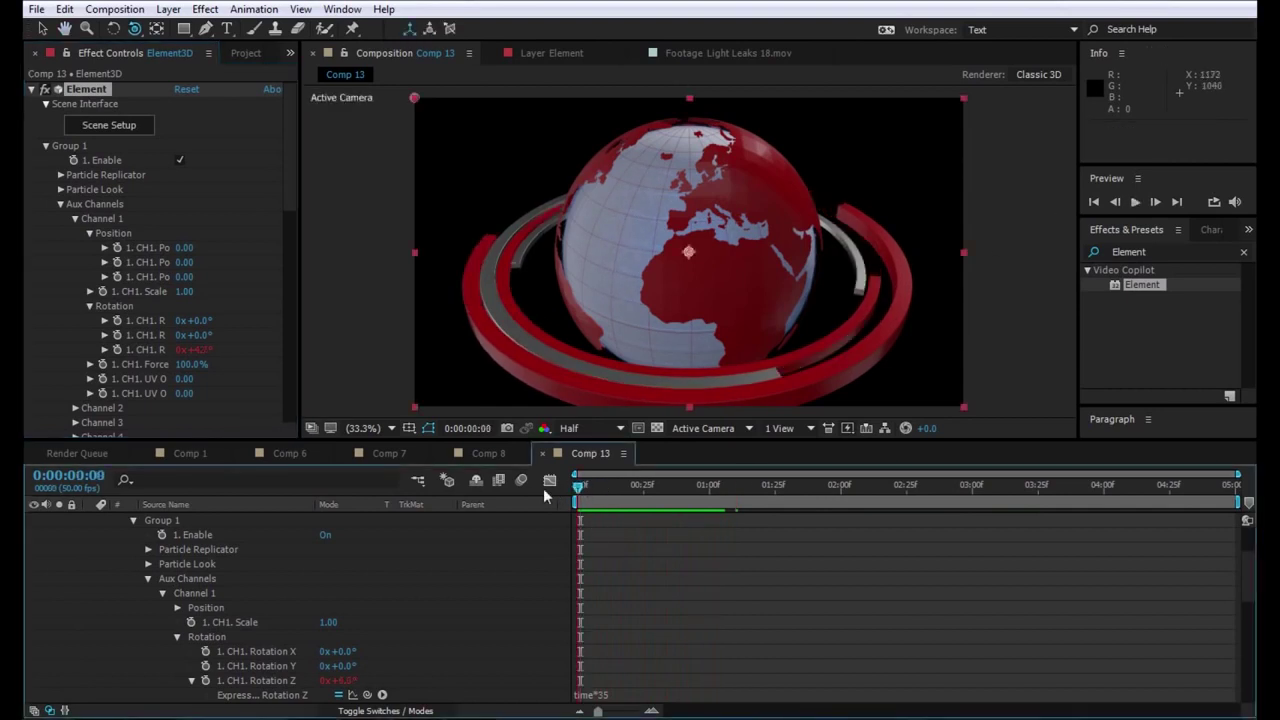
left_click(75, 219)
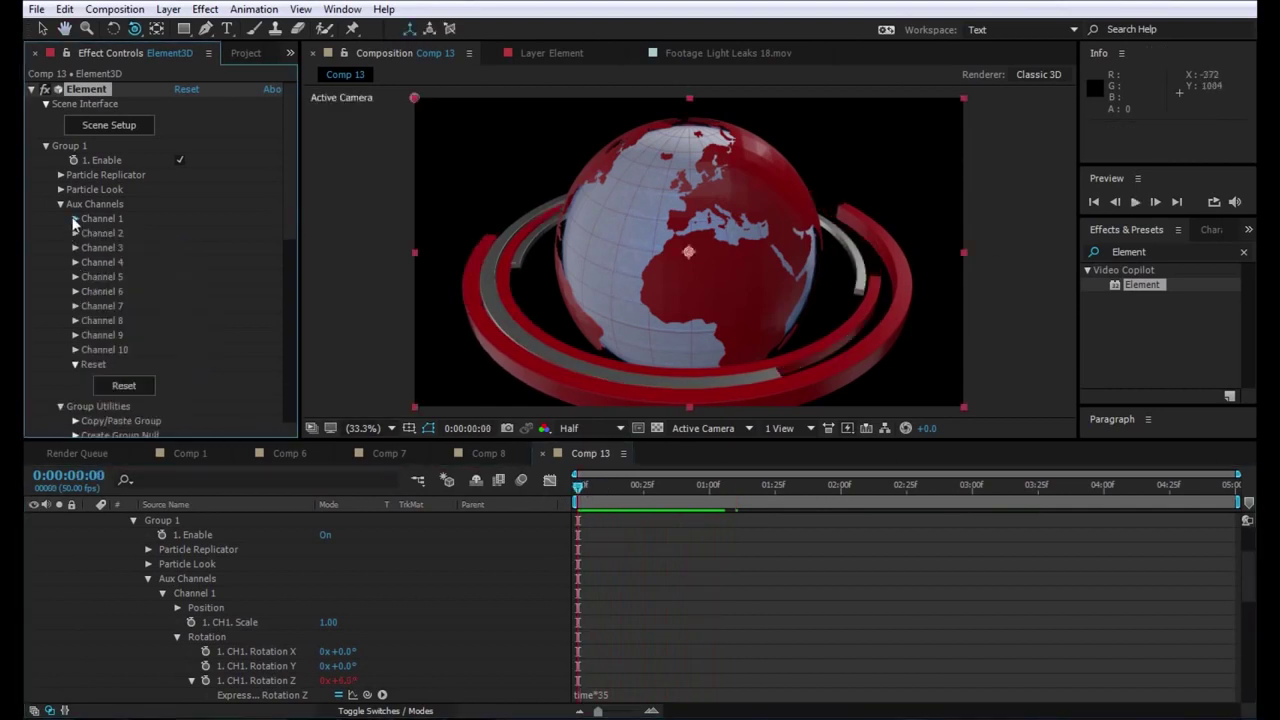
left_click(74, 232)
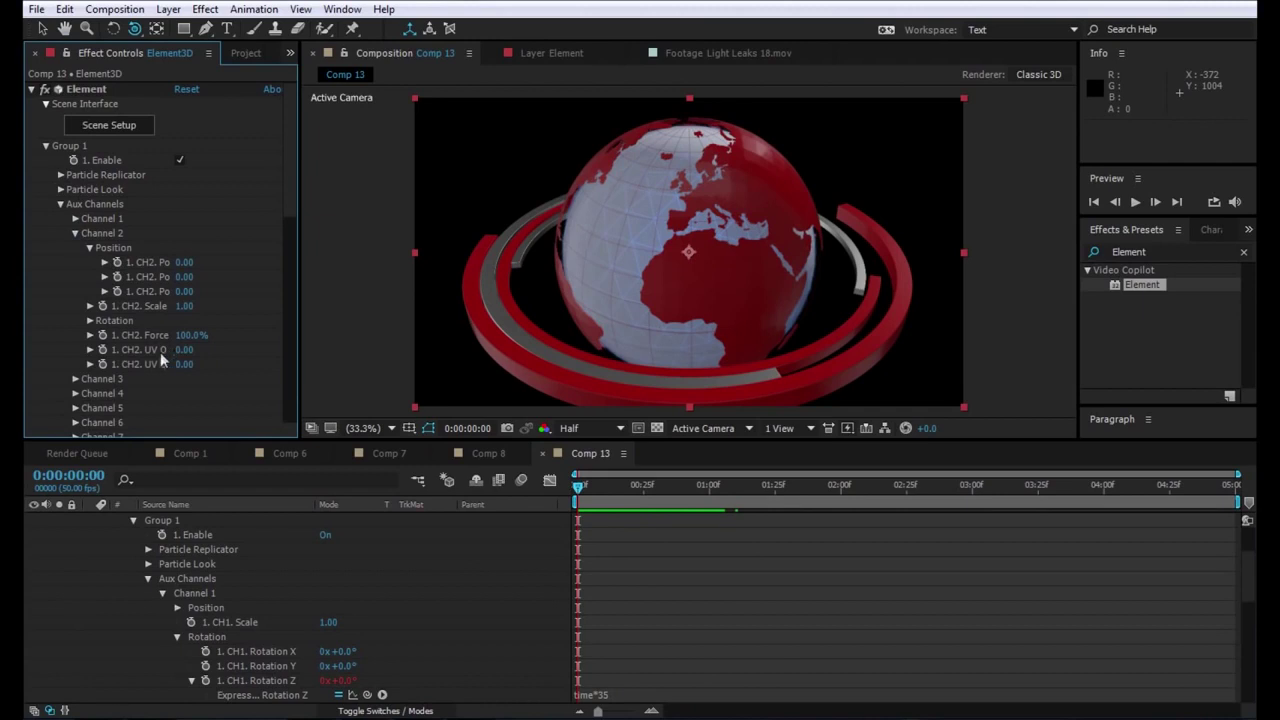
left_click(89, 321)
left_click(117, 364, "alt")
type("time*50")
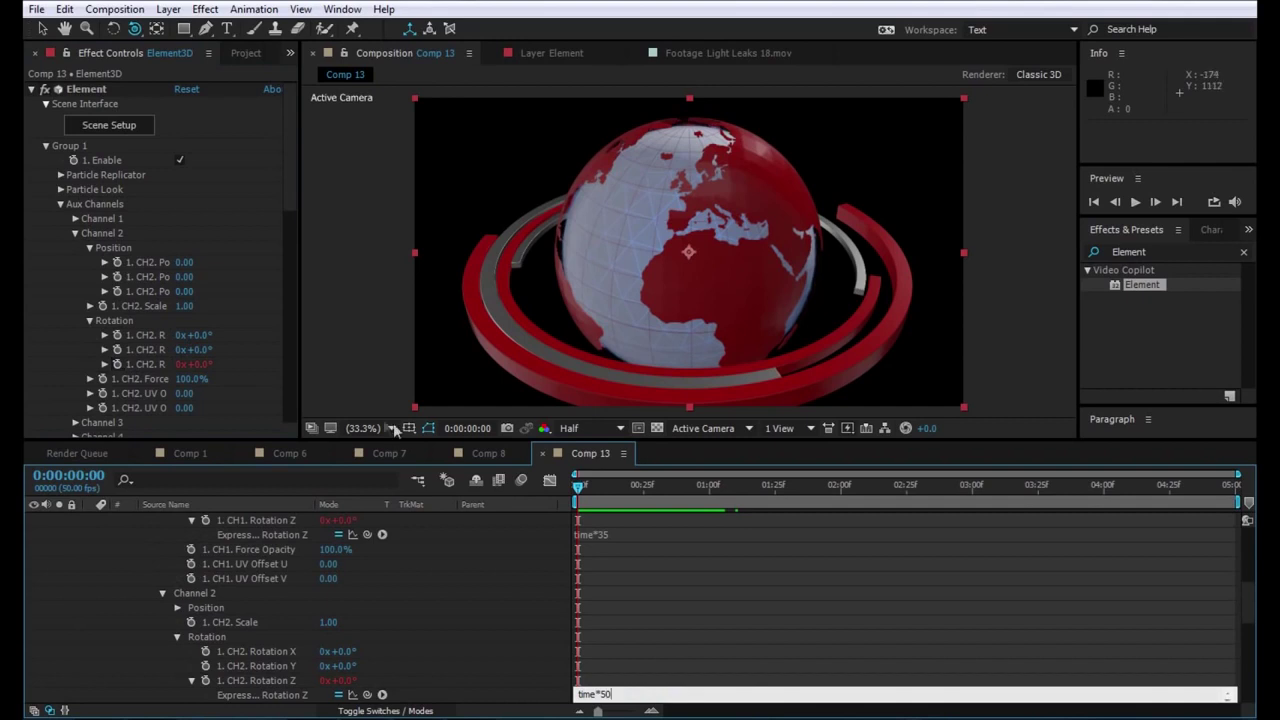
left_click(640, 576)
- Preview the globe spinning with the new Channel 2 expression
key("space")
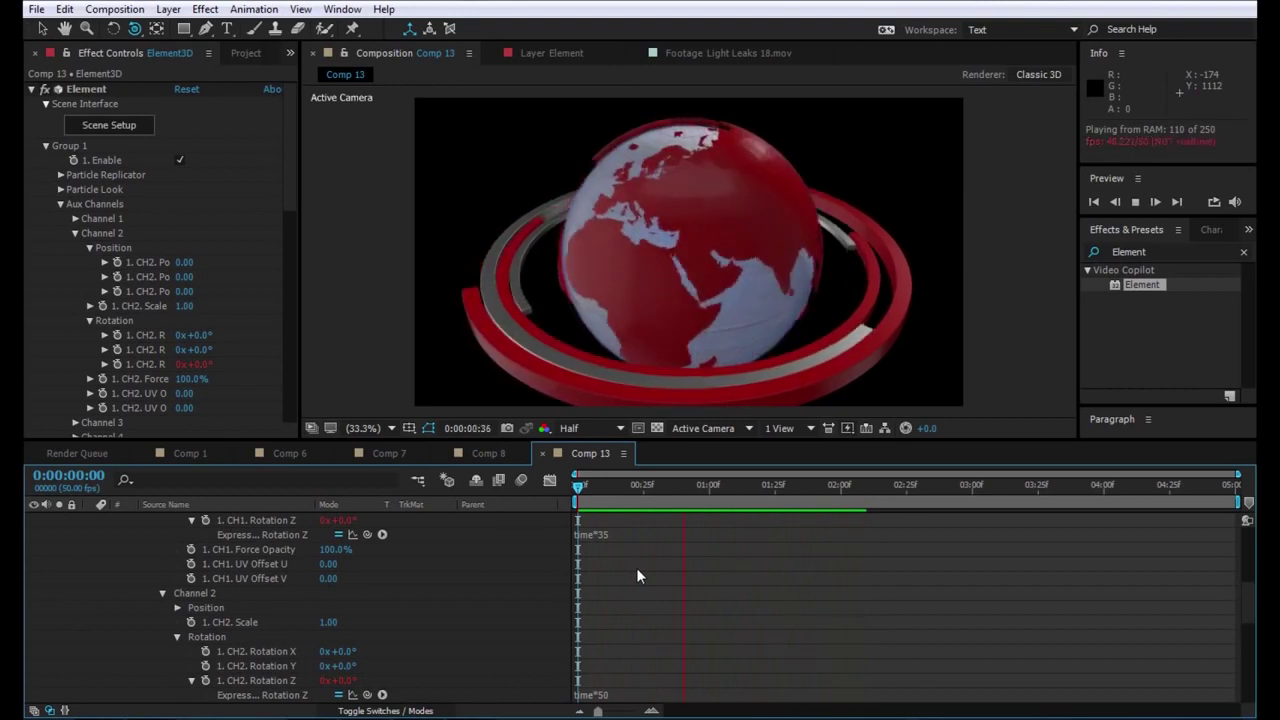
key("space")
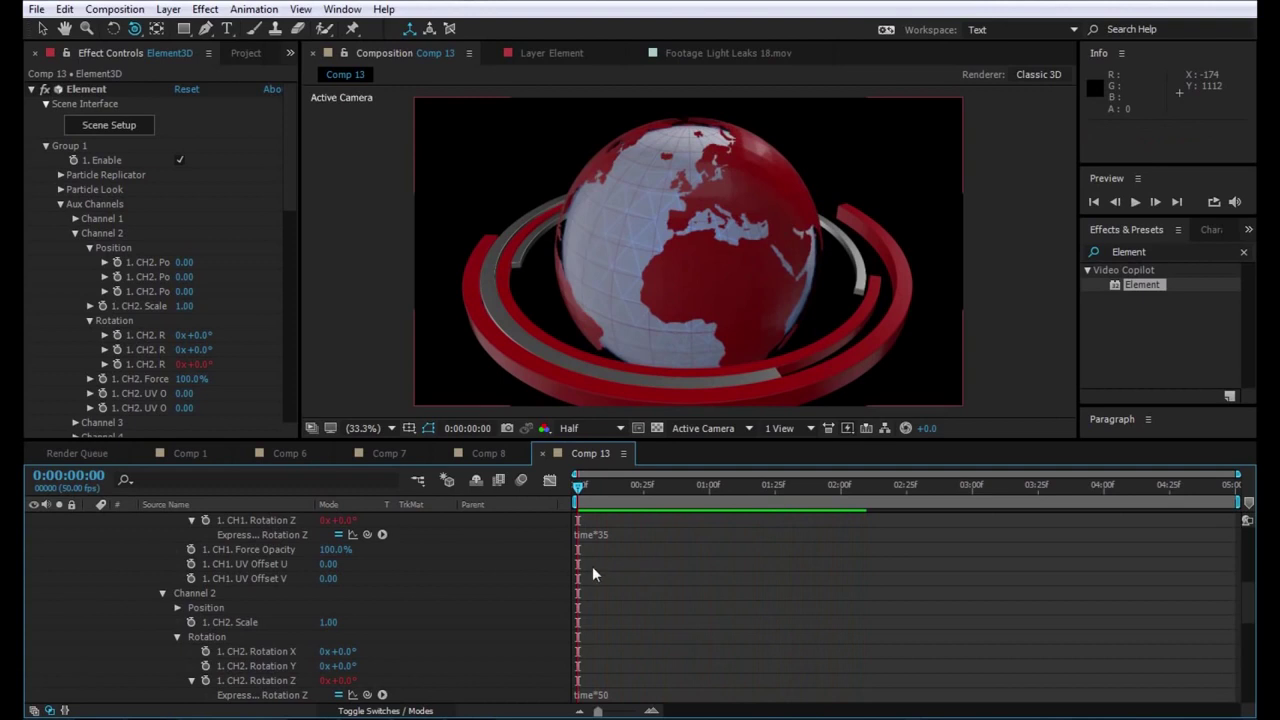
left_click(109, 127)
- Select all four ring extrusion models and duplicate them
left_click(673, 170)
left_click(674, 213)
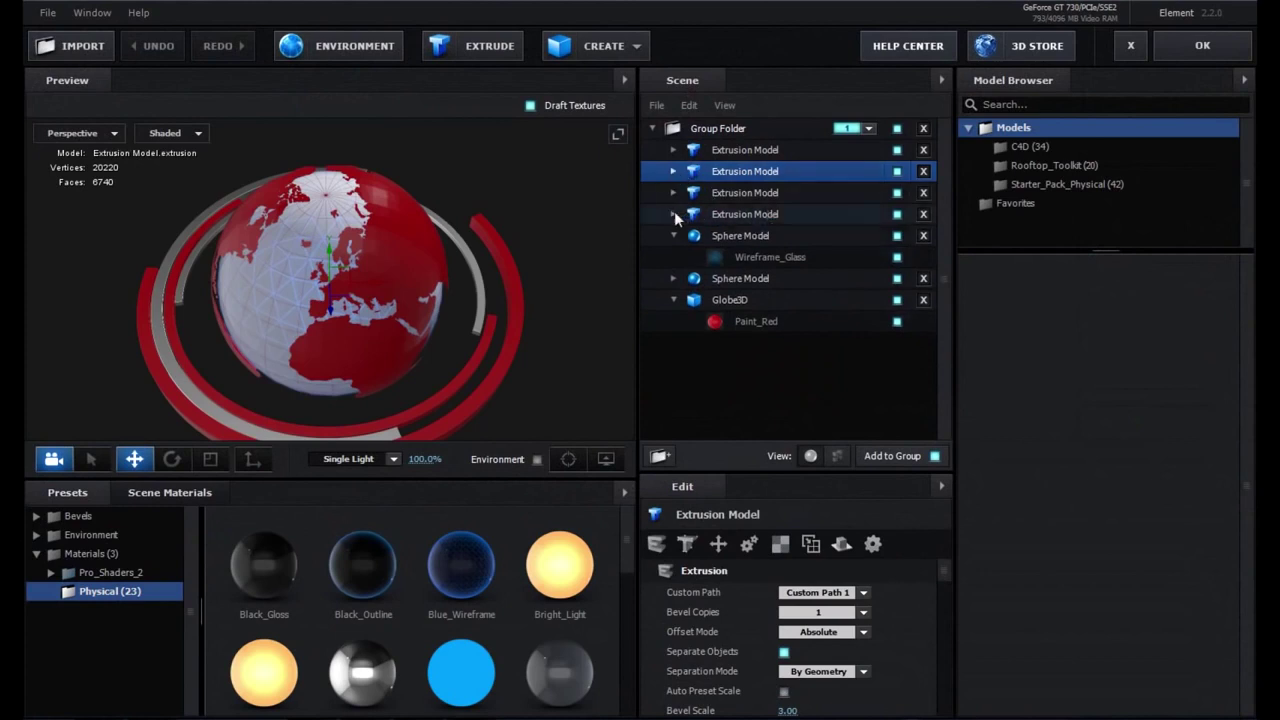
left_click(739, 150)
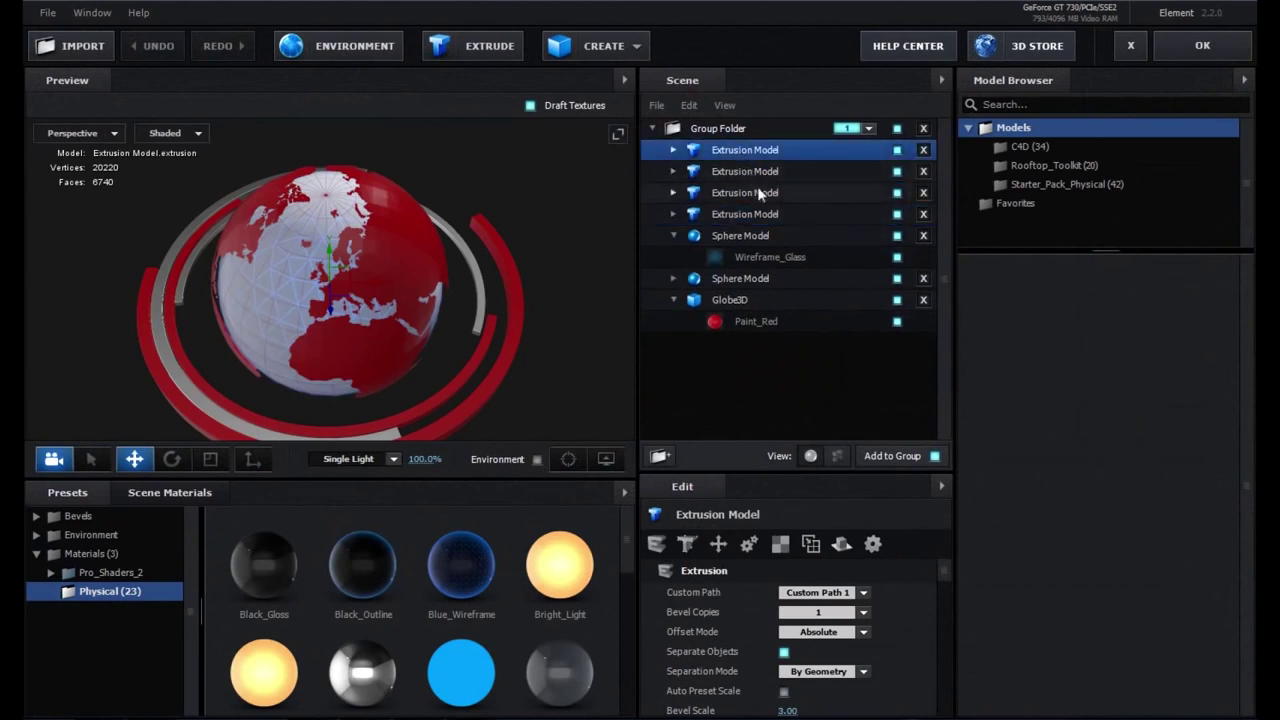
left_click(758, 213, "ctrl")
left_click(741, 190, "ctrl")
left_click(740, 172, "ctrl")
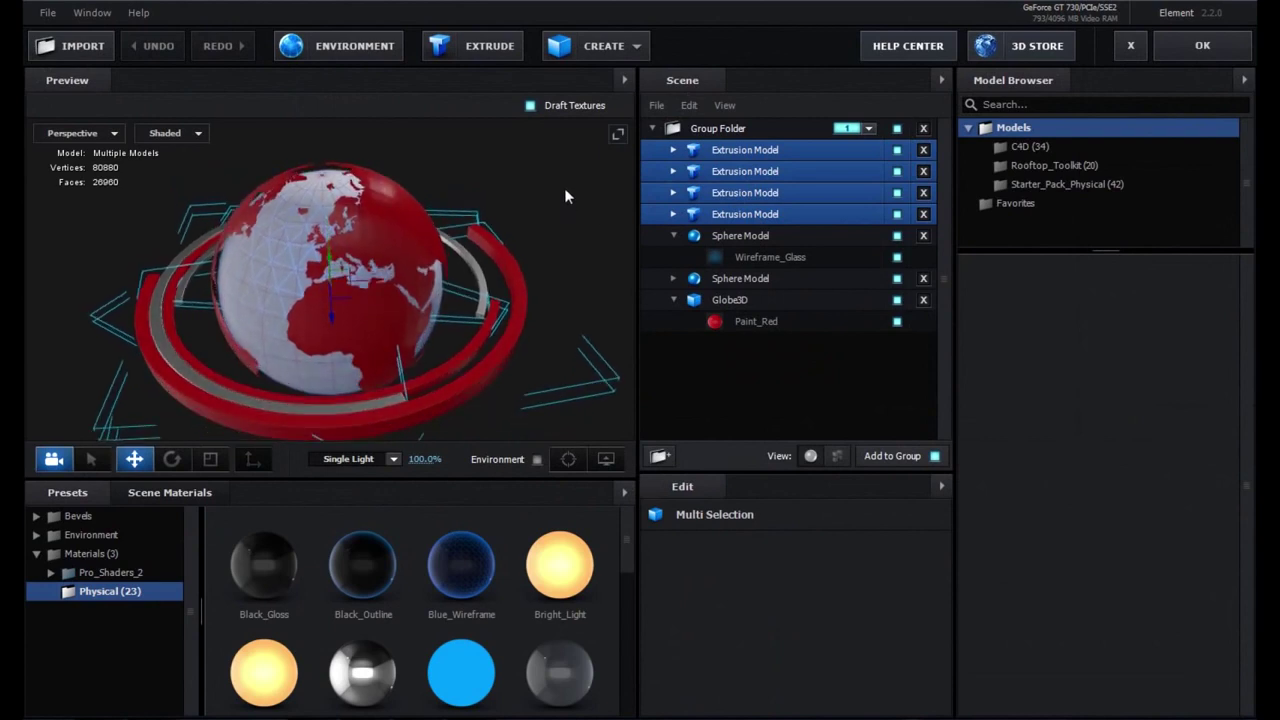
right_click(756, 151)
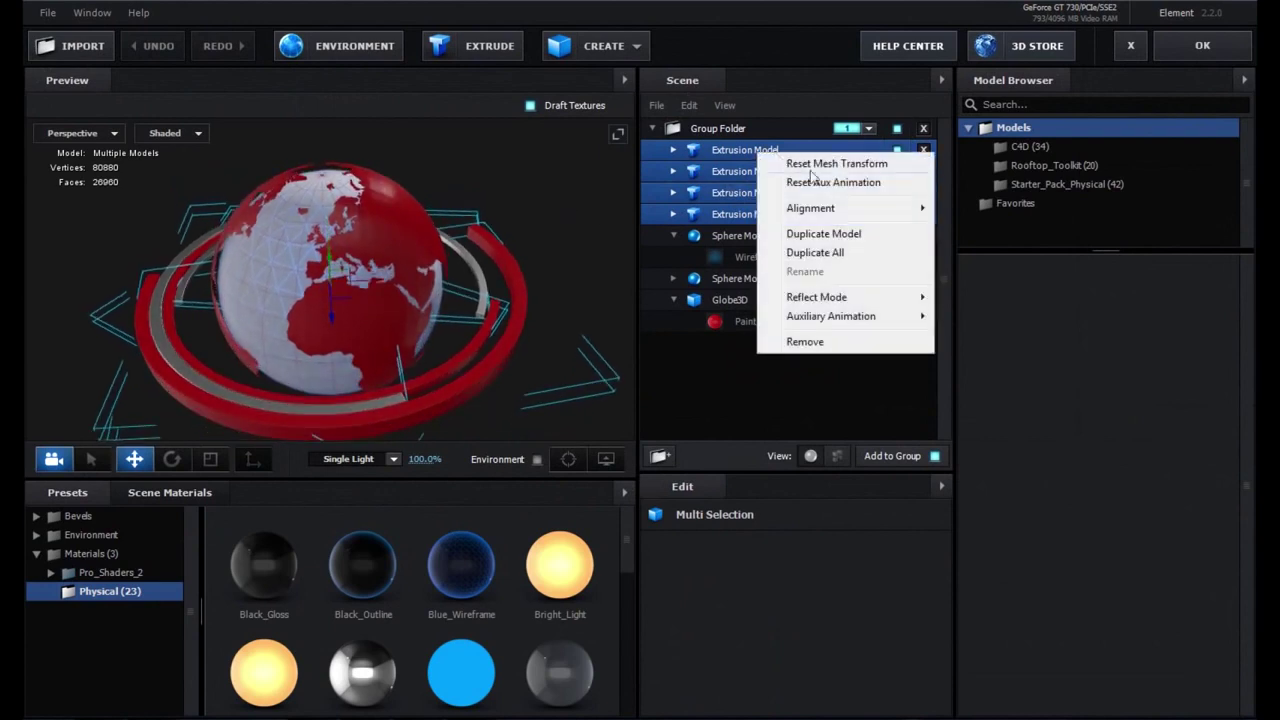
left_click(843, 235)
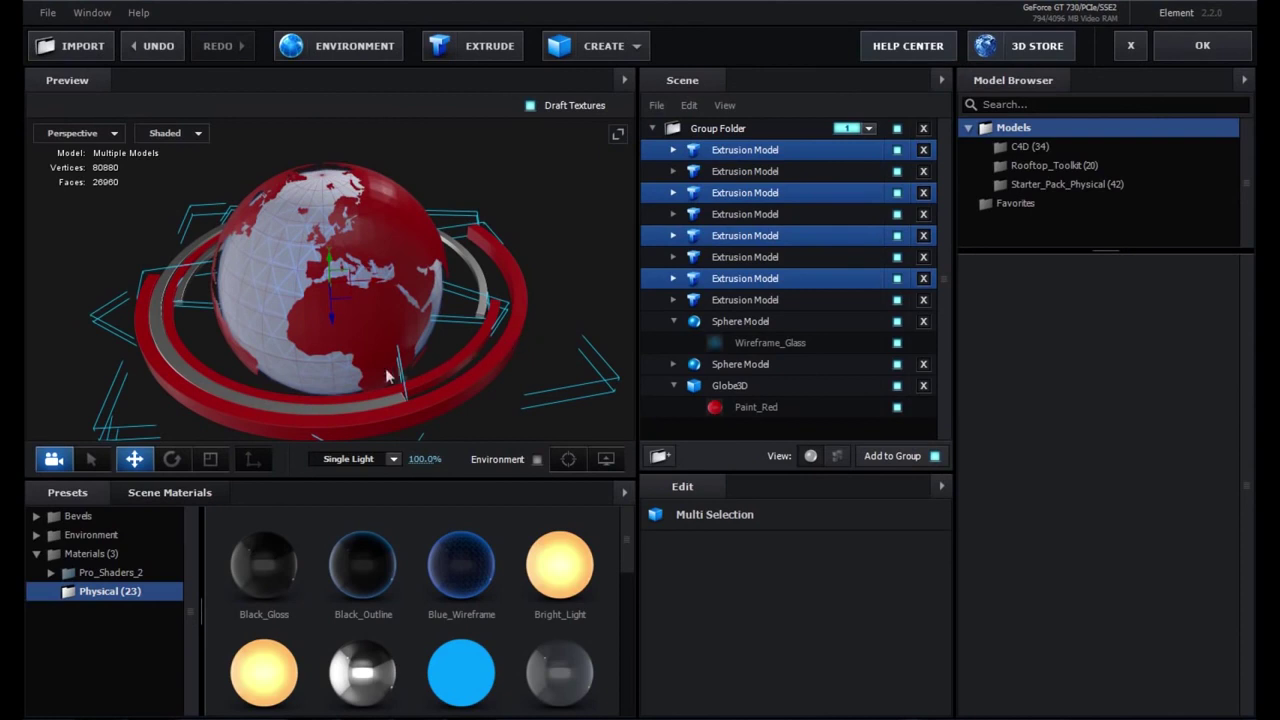
- Raise the duplicated rings above the originals and scale them larger than the globe
left_click_drag(334, 330, 318, 288)
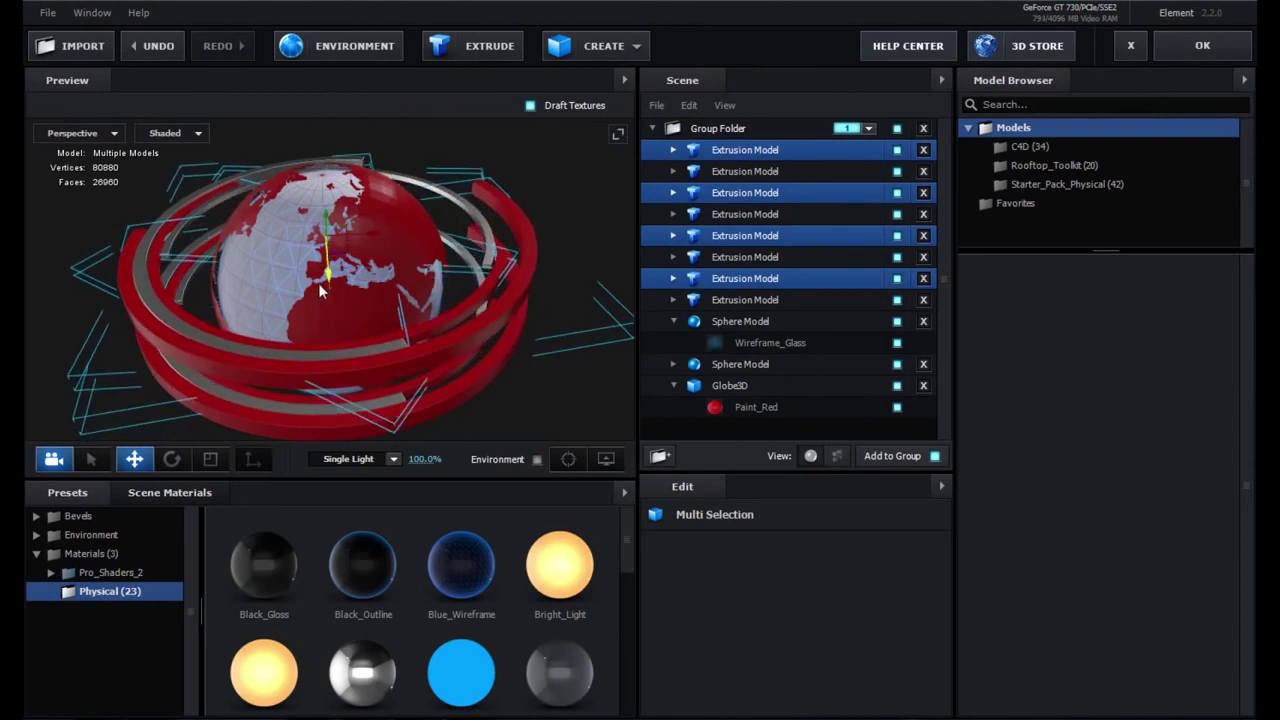
left_click(210, 452)
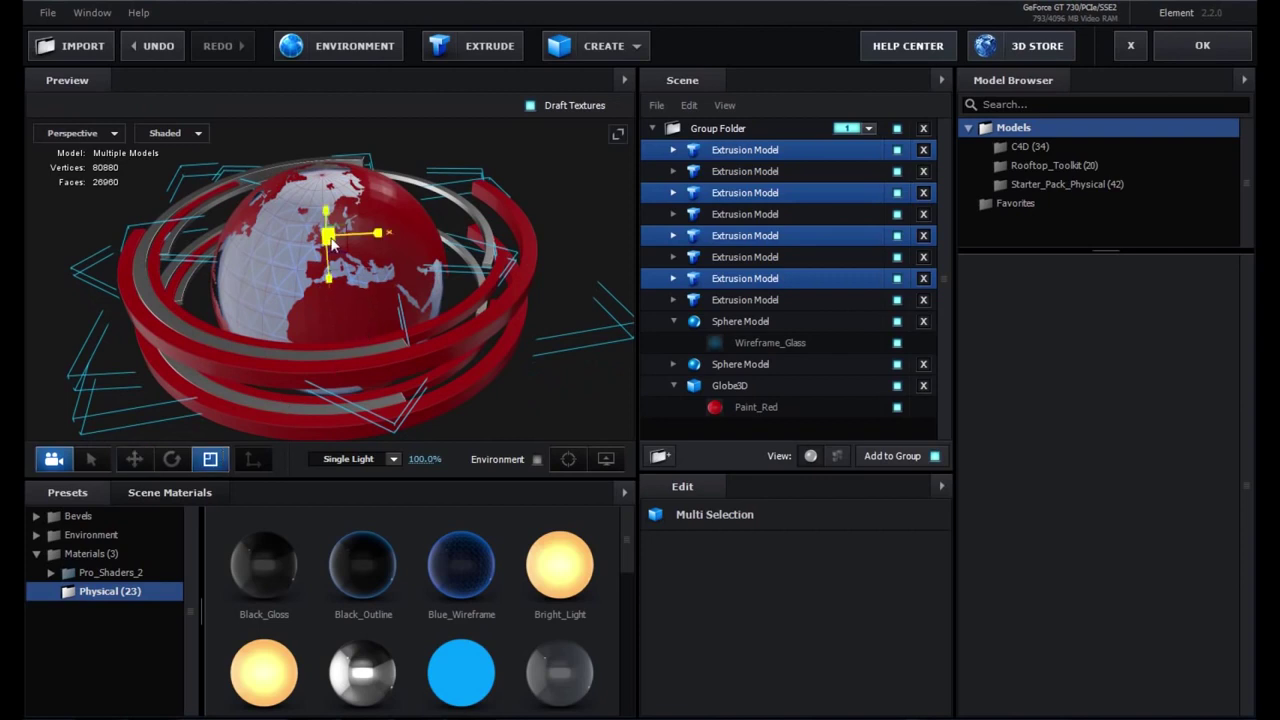
left_click_drag(343, 256, 456, 371)
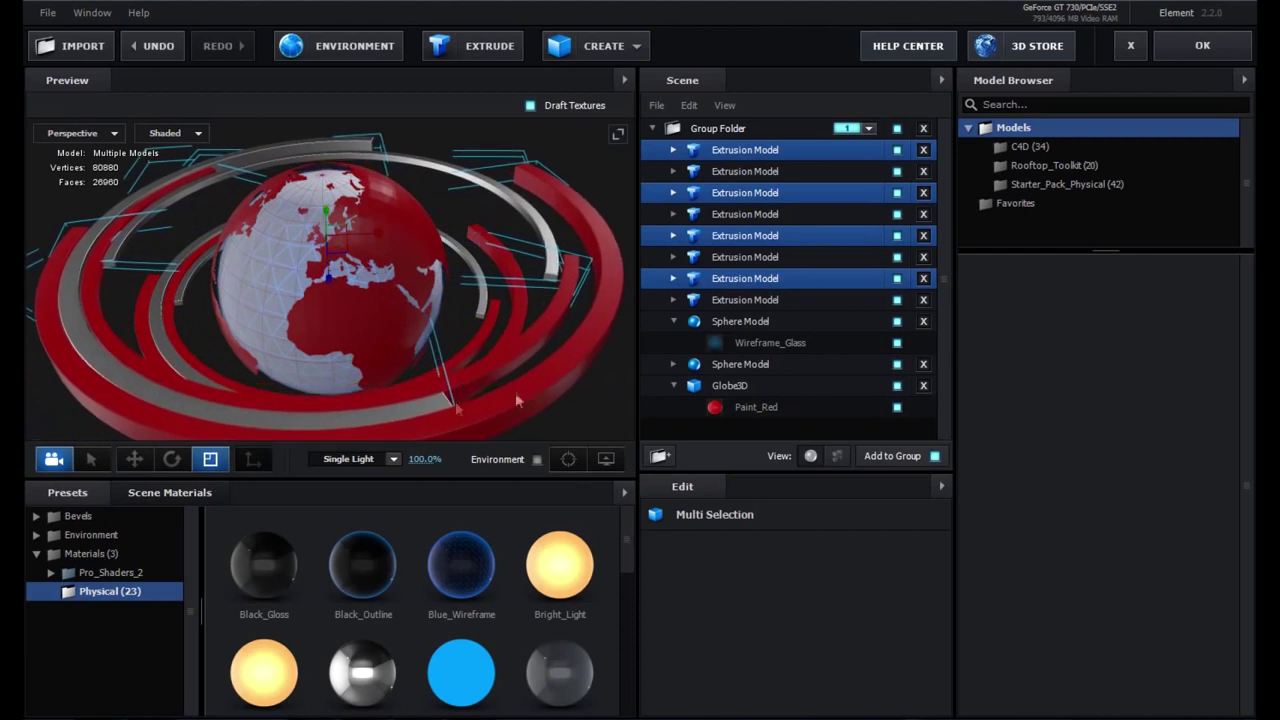
key("w")
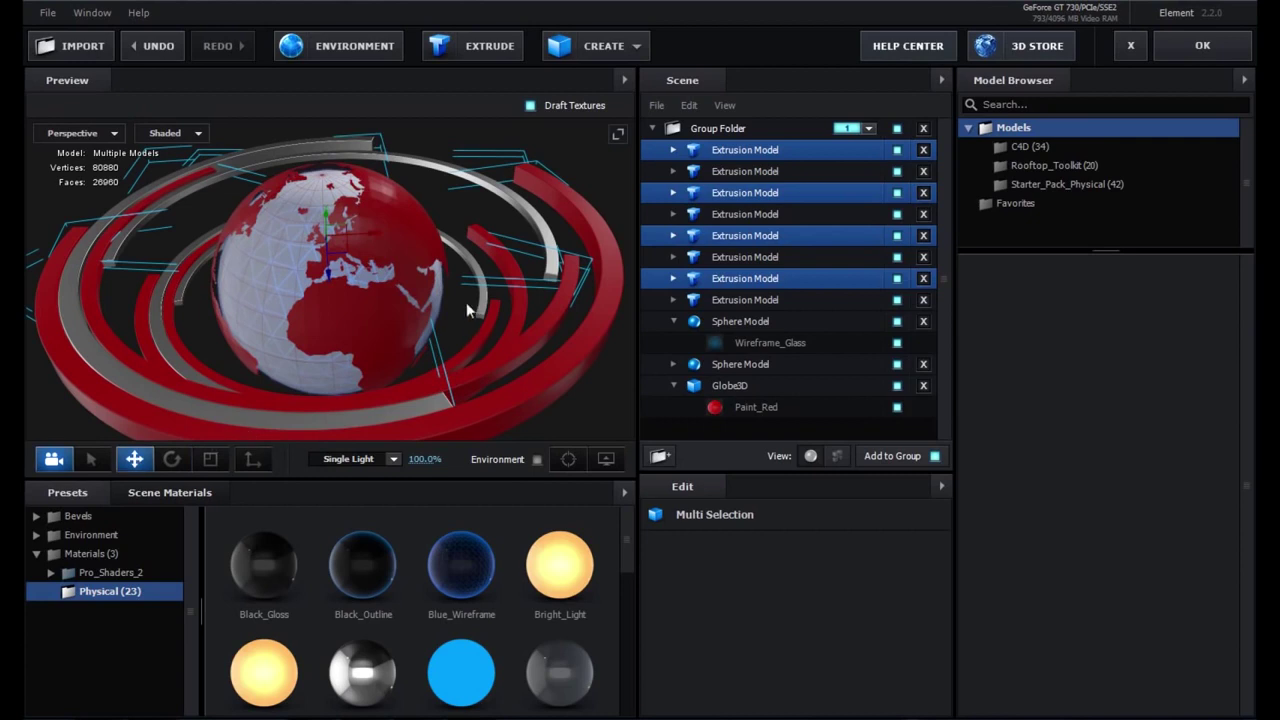
left_click_drag(468, 307, 468, 366)
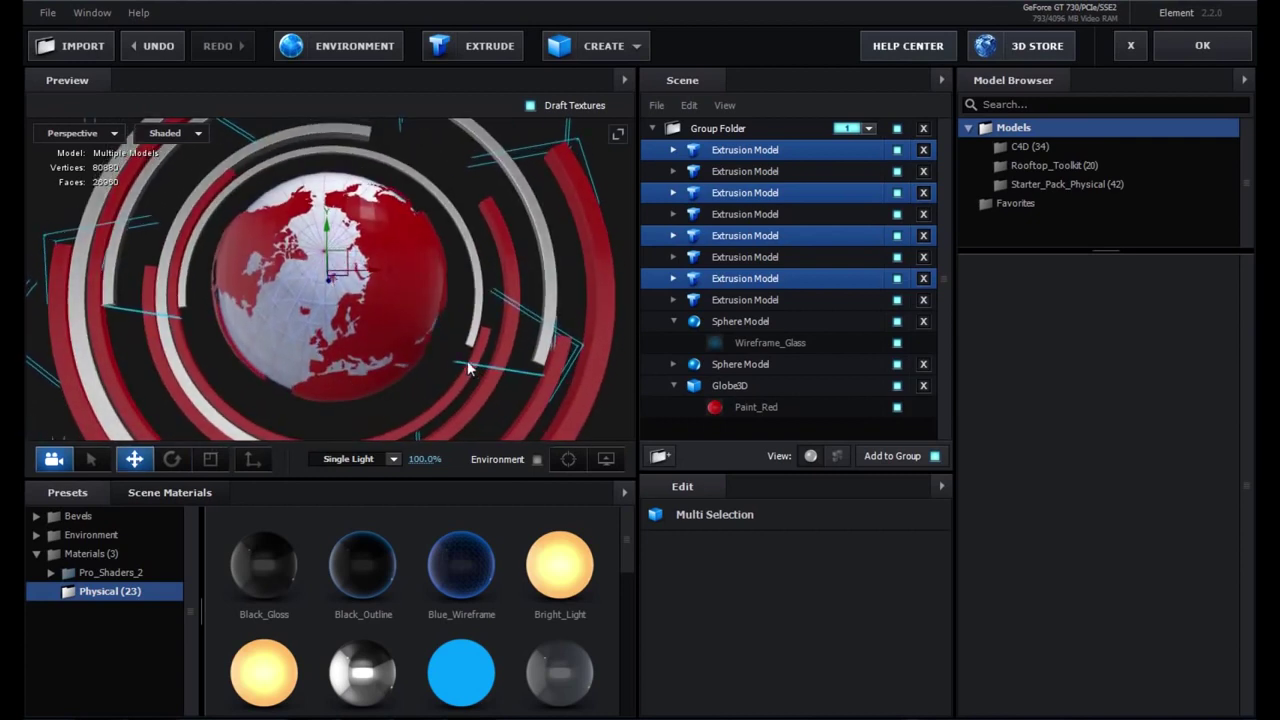
scroll(470, 370, "down", 2)
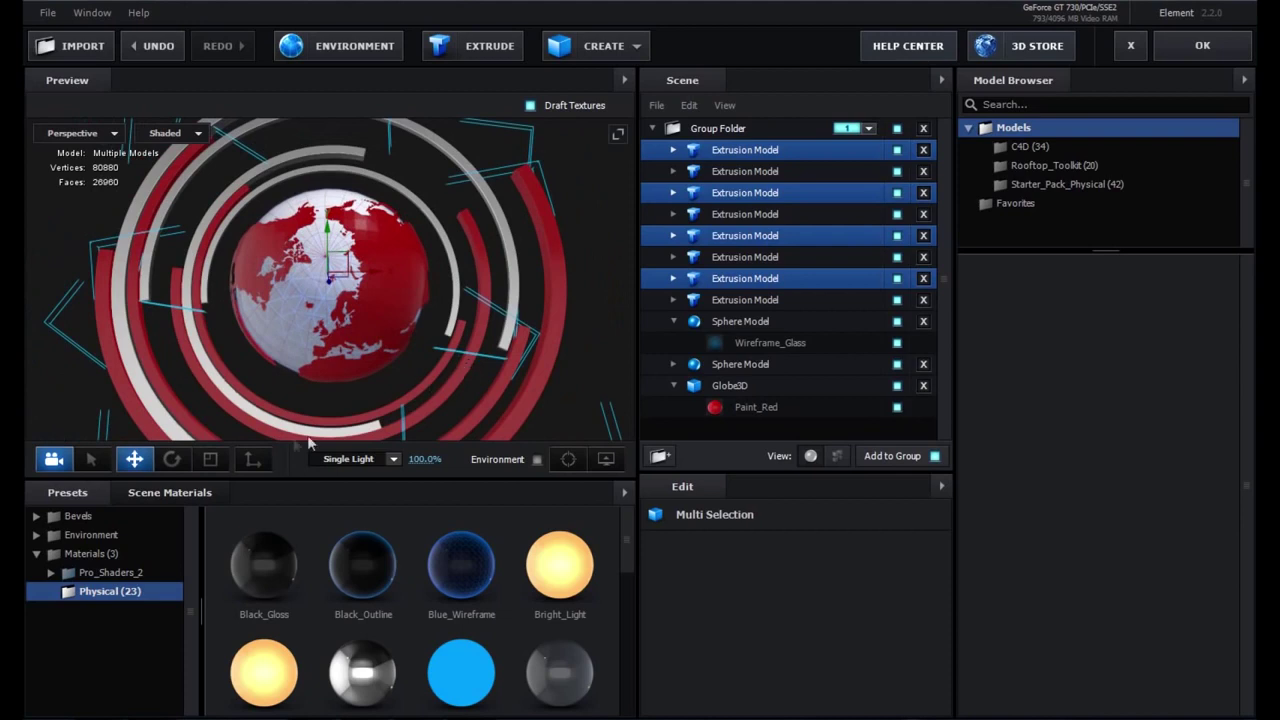
left_click(210, 459)
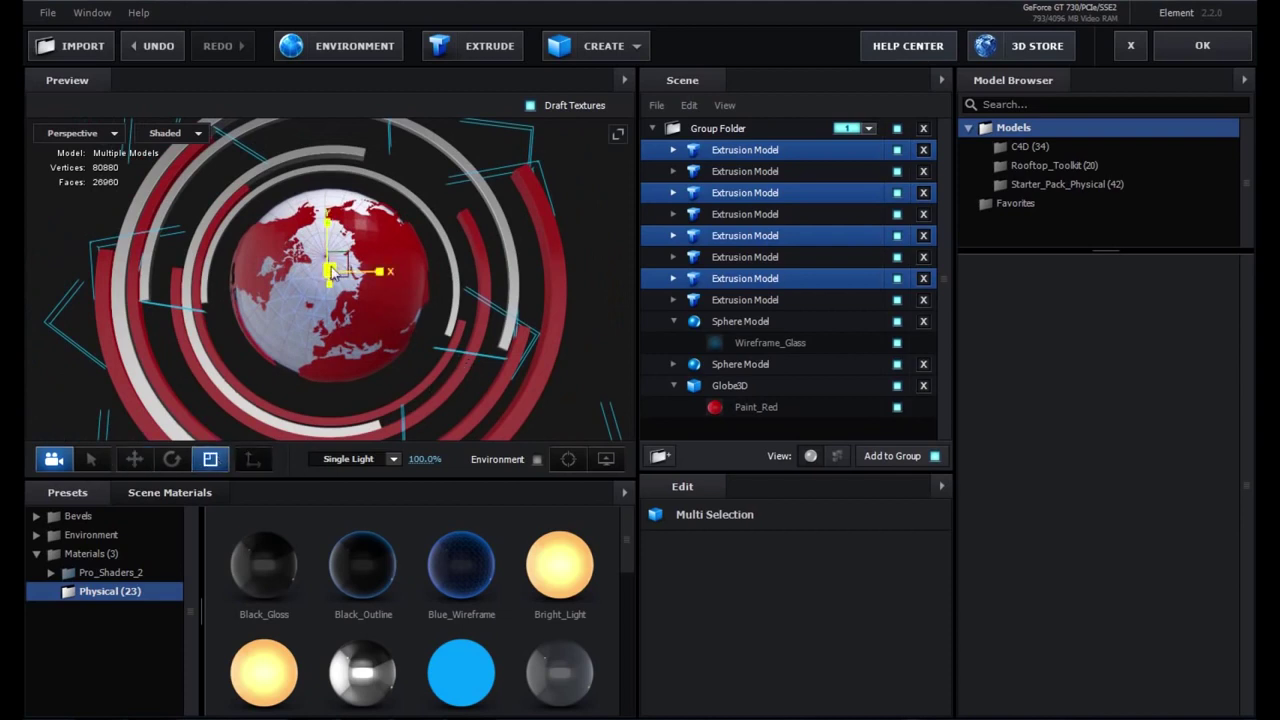
left_click_drag(336, 270, 356, 306)
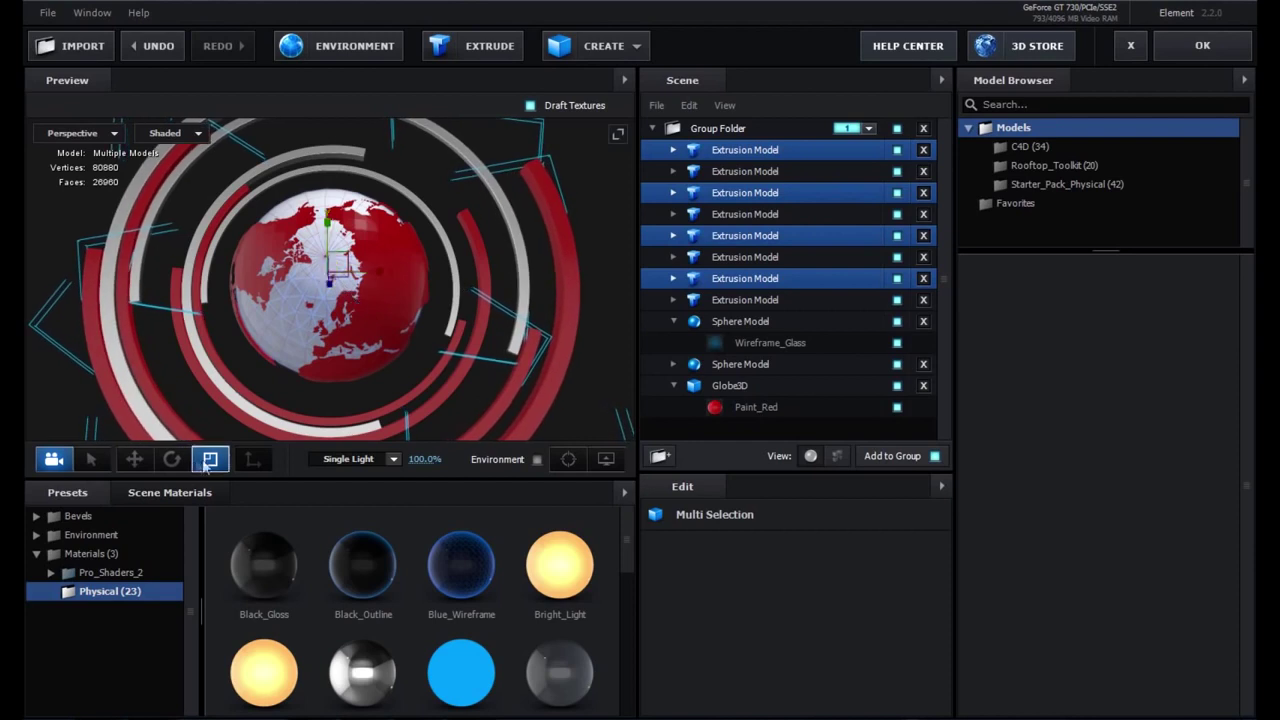
- Tilt the duplicated rings to a new angle around the globe
left_click(134, 459)
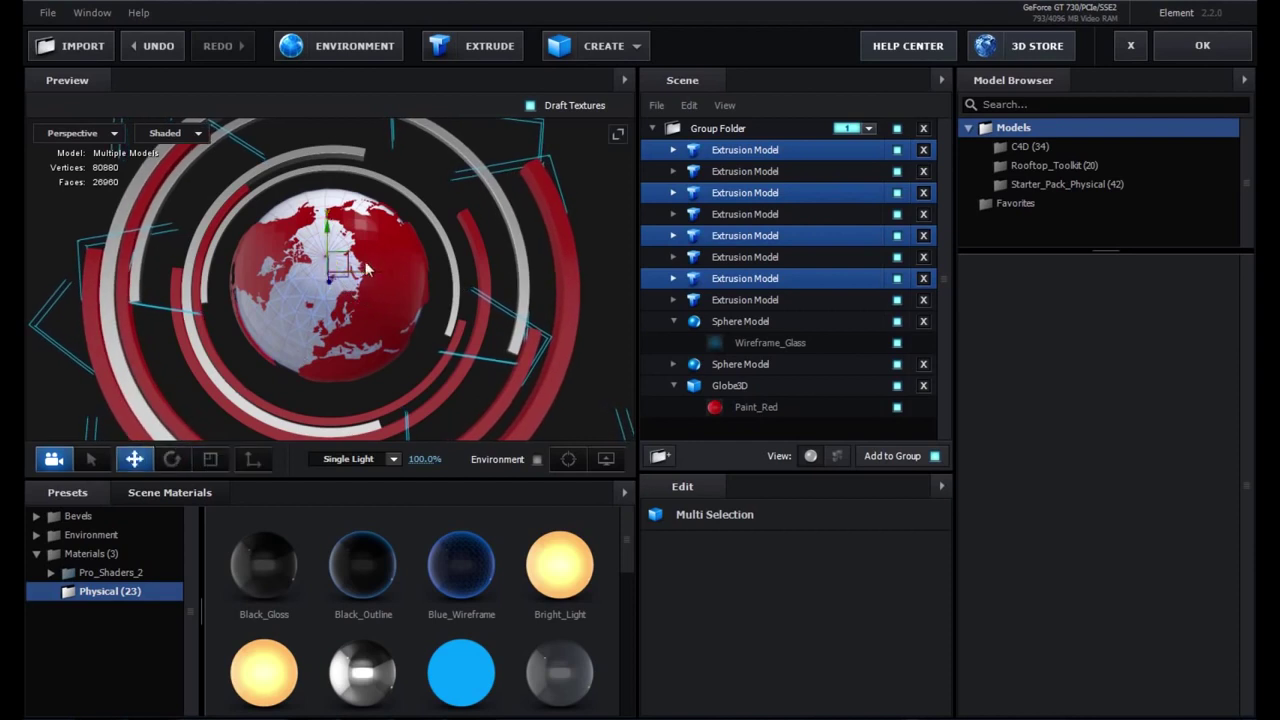
left_click_drag(356, 320, 355, 310)
left_click(172, 459)
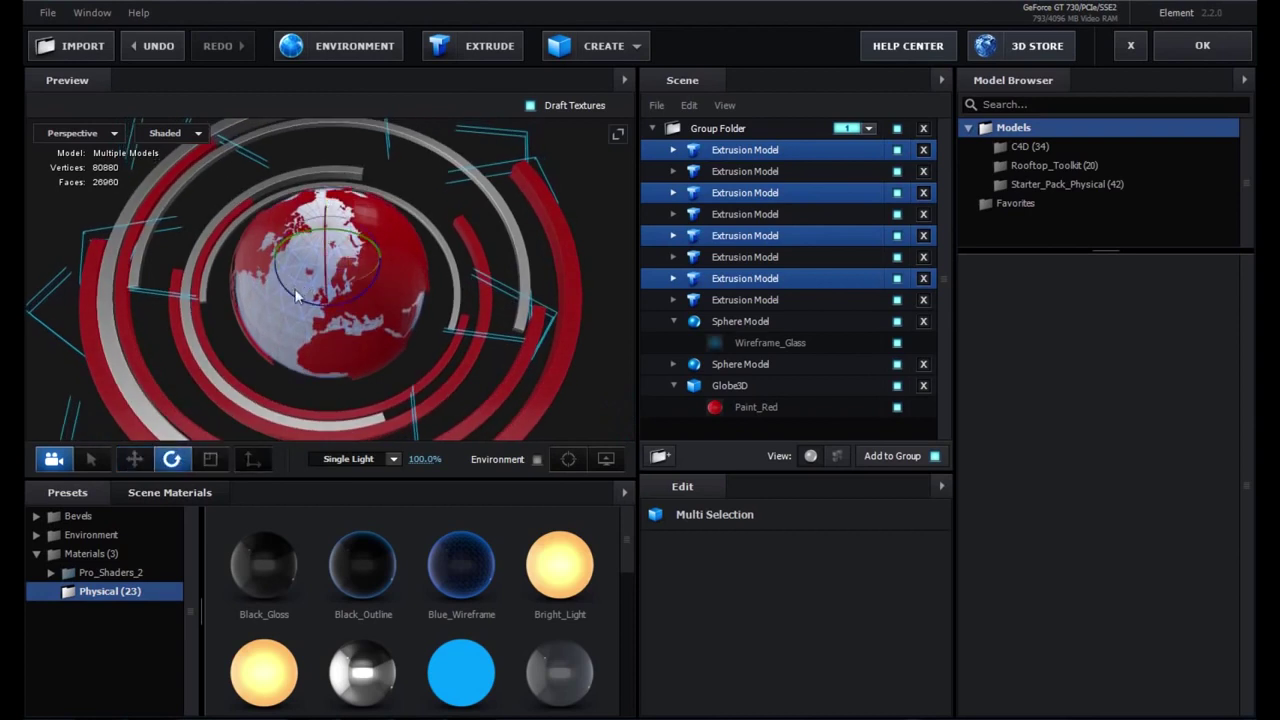
mouse_move(293, 296)
left_mouse_down()
mouse_move(350, 320)
mouse_move(469, 330)
mouse_move(293, 334)
left_mouse_up()
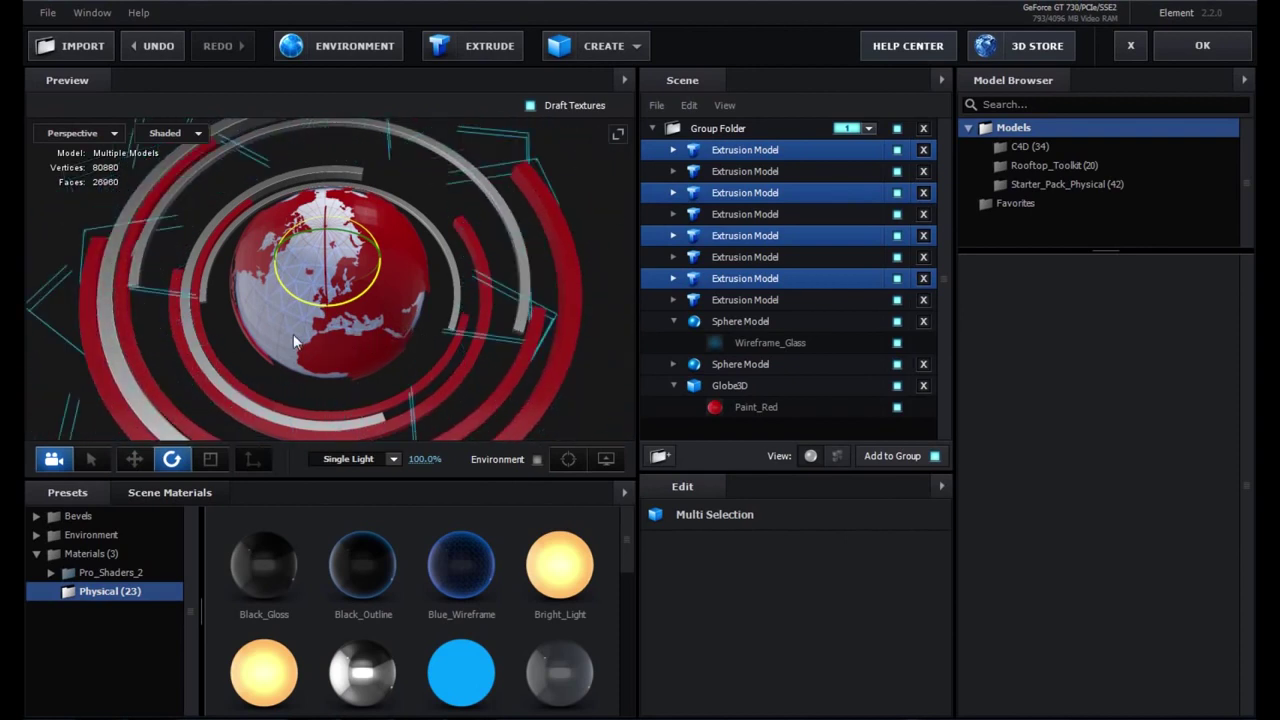
mouse_move(293, 334)
left_mouse_down()
mouse_move(395, 340)
mouse_move(510, 323)
left_mouse_up()
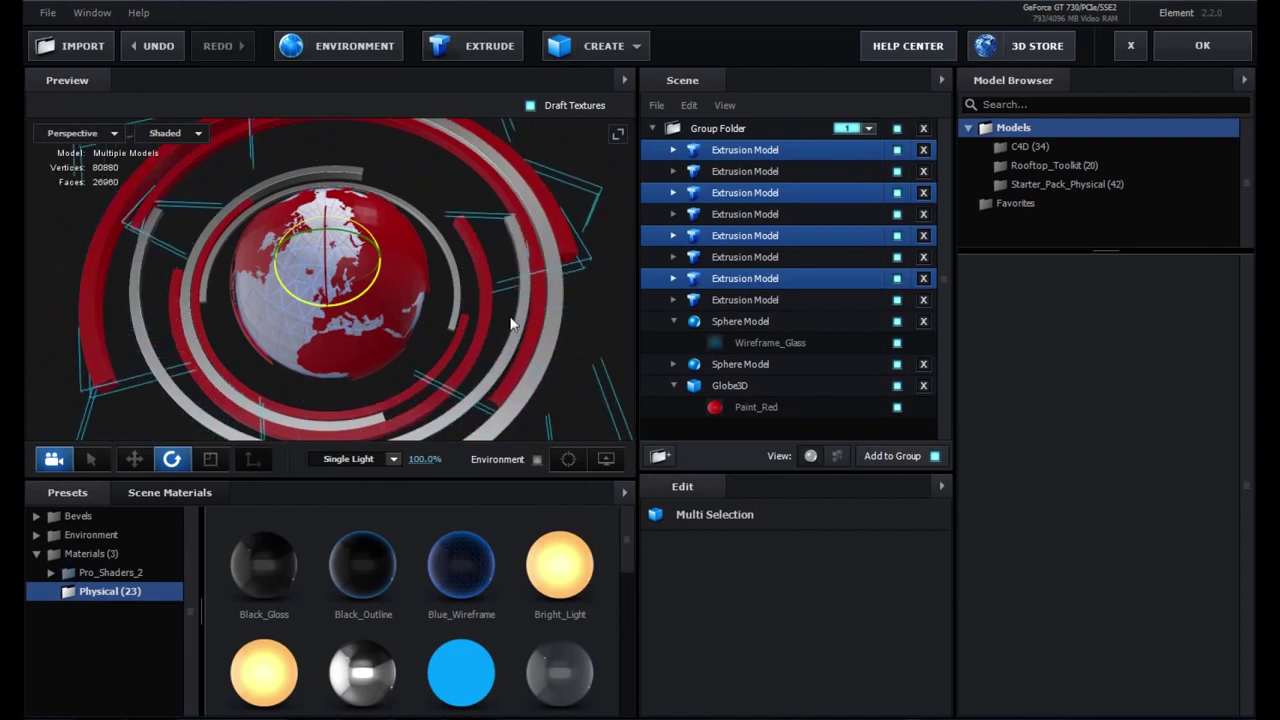
left_click_drag(510, 323, 511, 318)
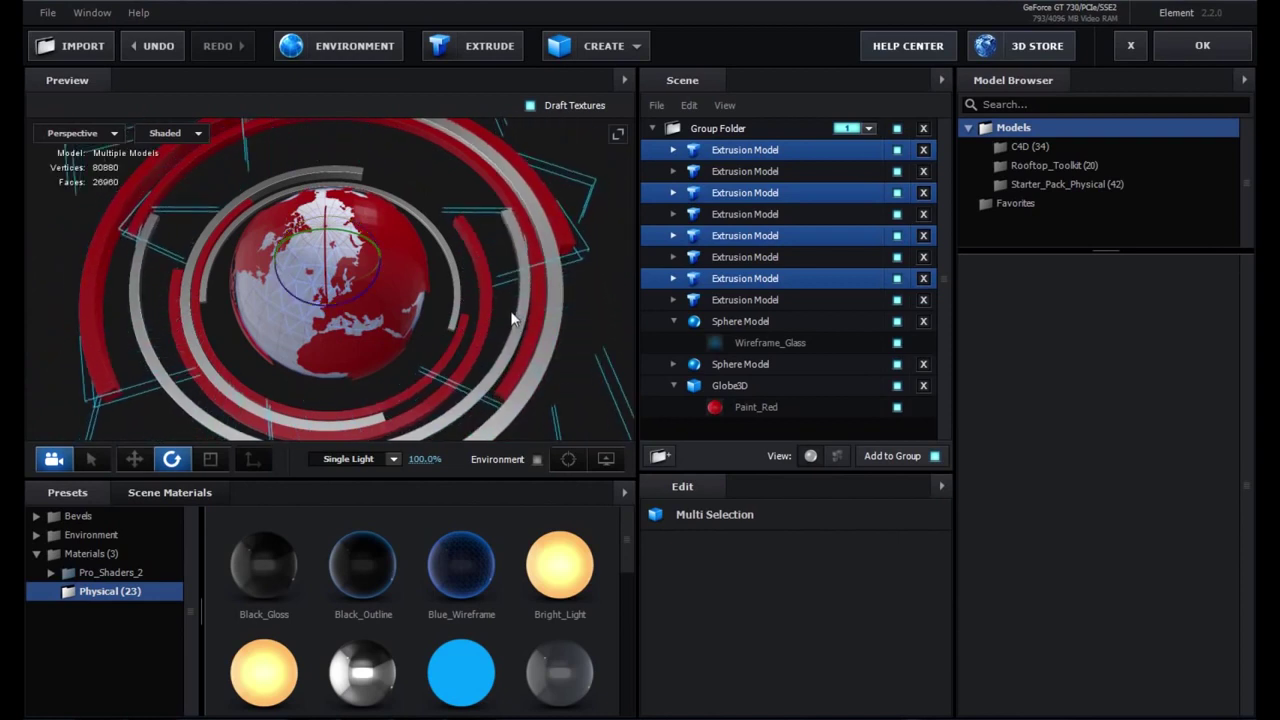
left_click_drag(511, 318, 523, 280)
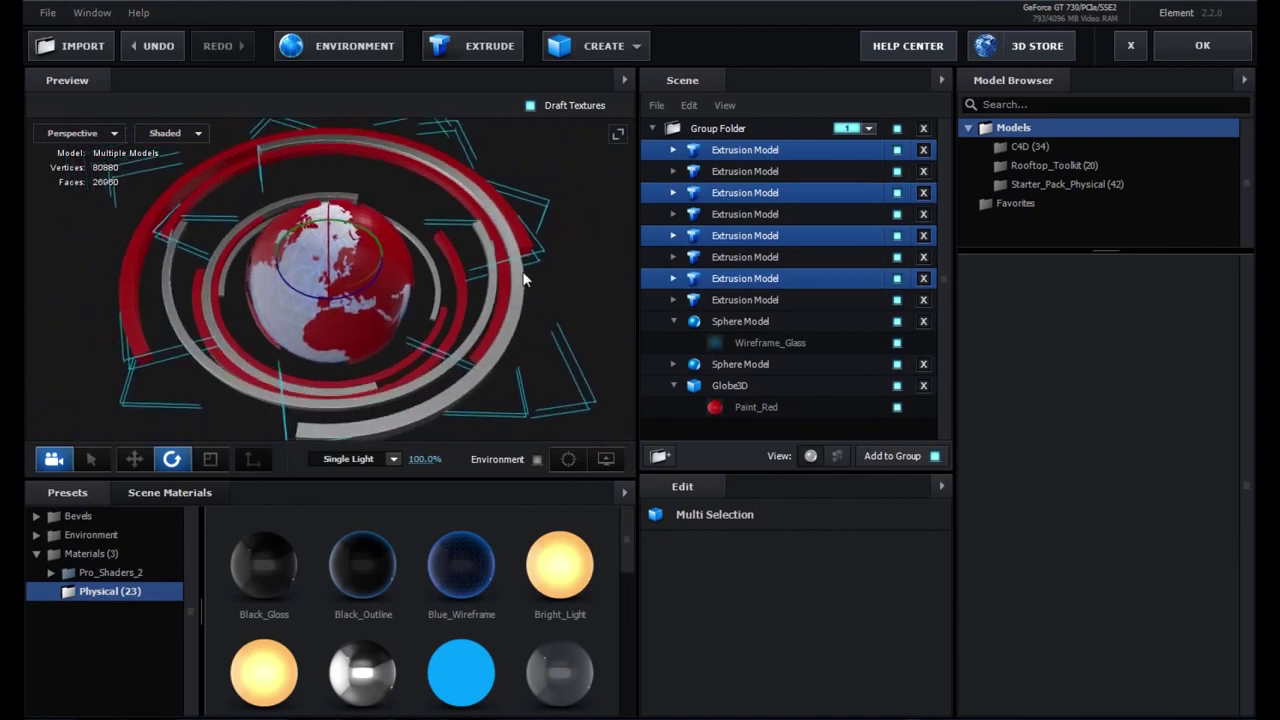
left_click(500, 207)
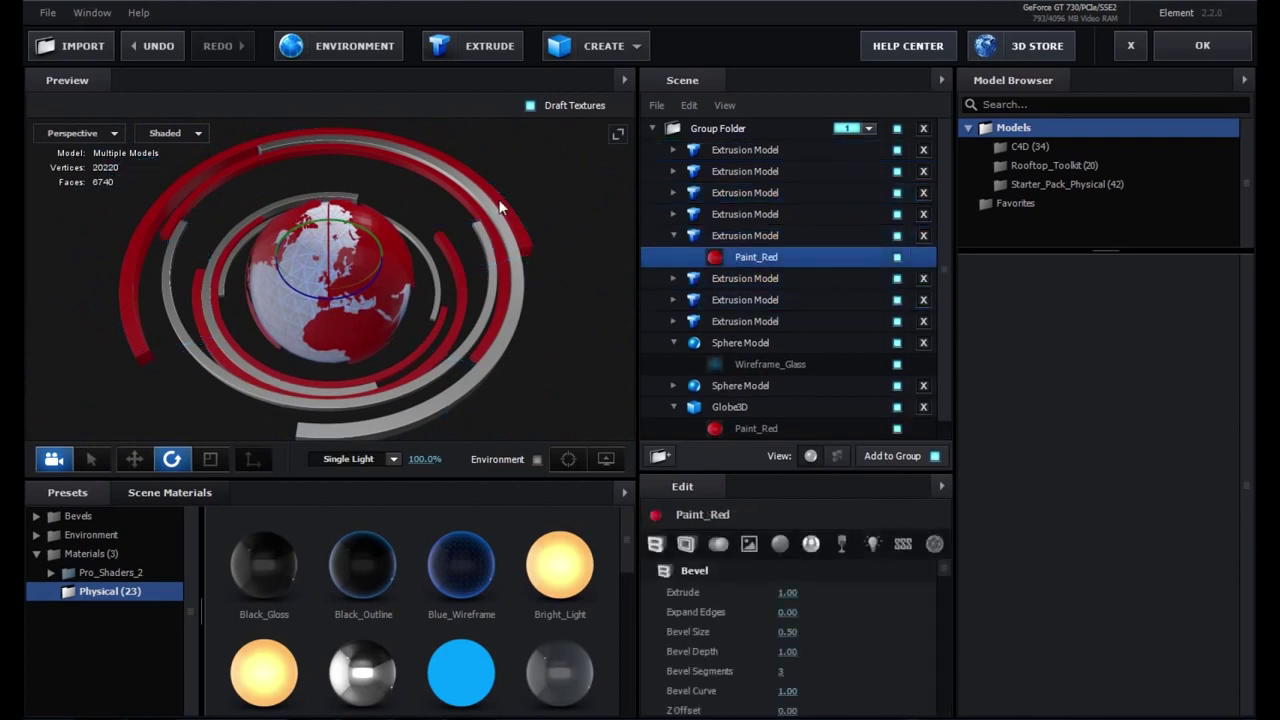
- Shift the outer red ring slightly and lower the grey ring a little
left_click(738, 235)
left_click(134, 459)
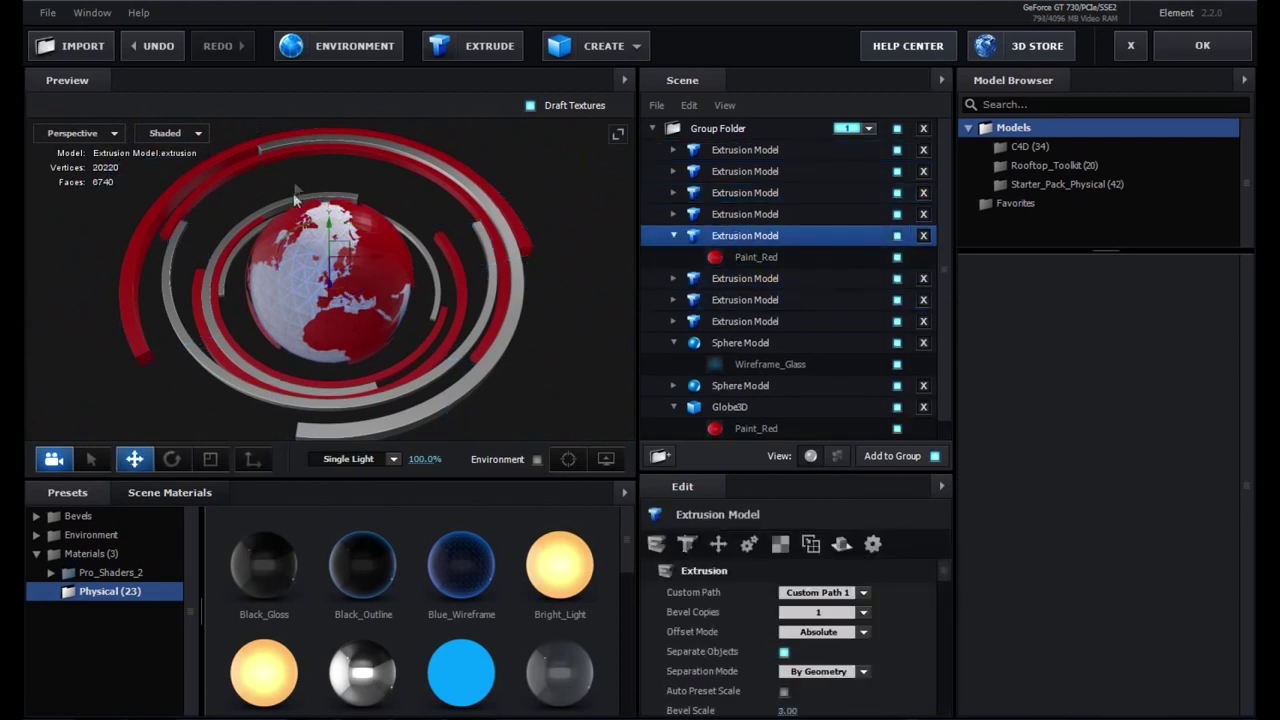
left_click_drag(333, 293, 326, 285)
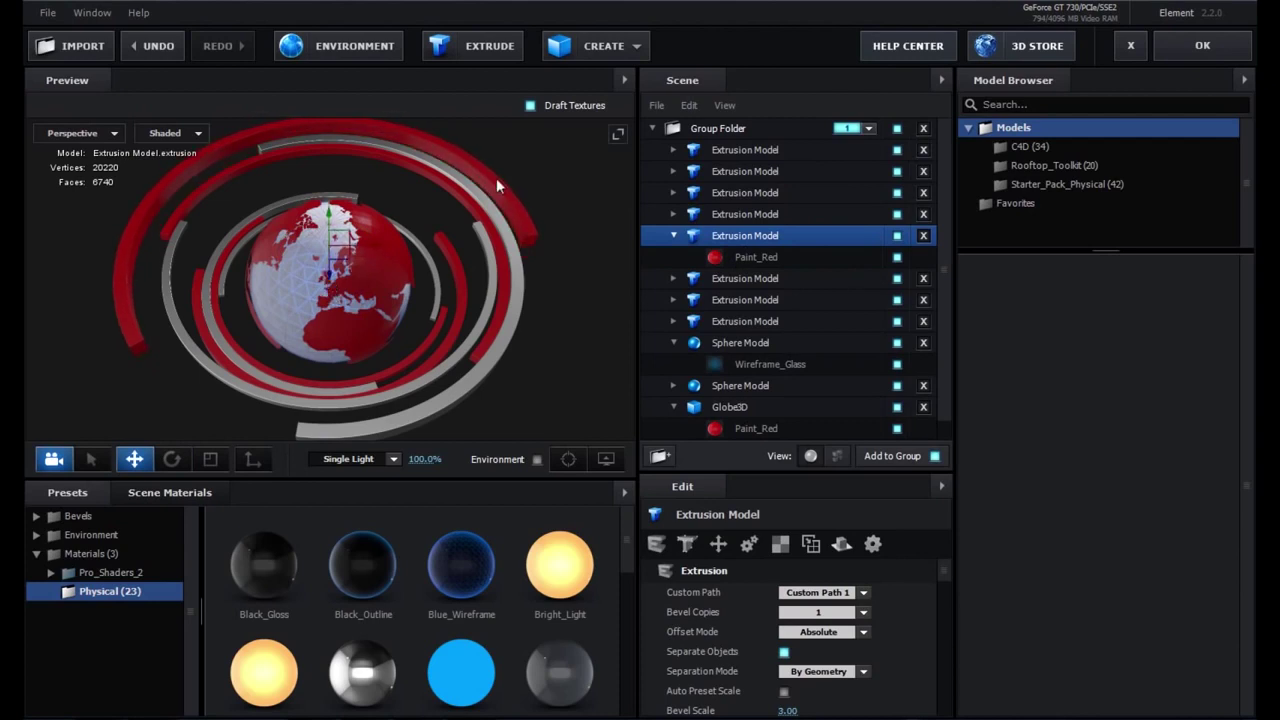
left_click(485, 240)
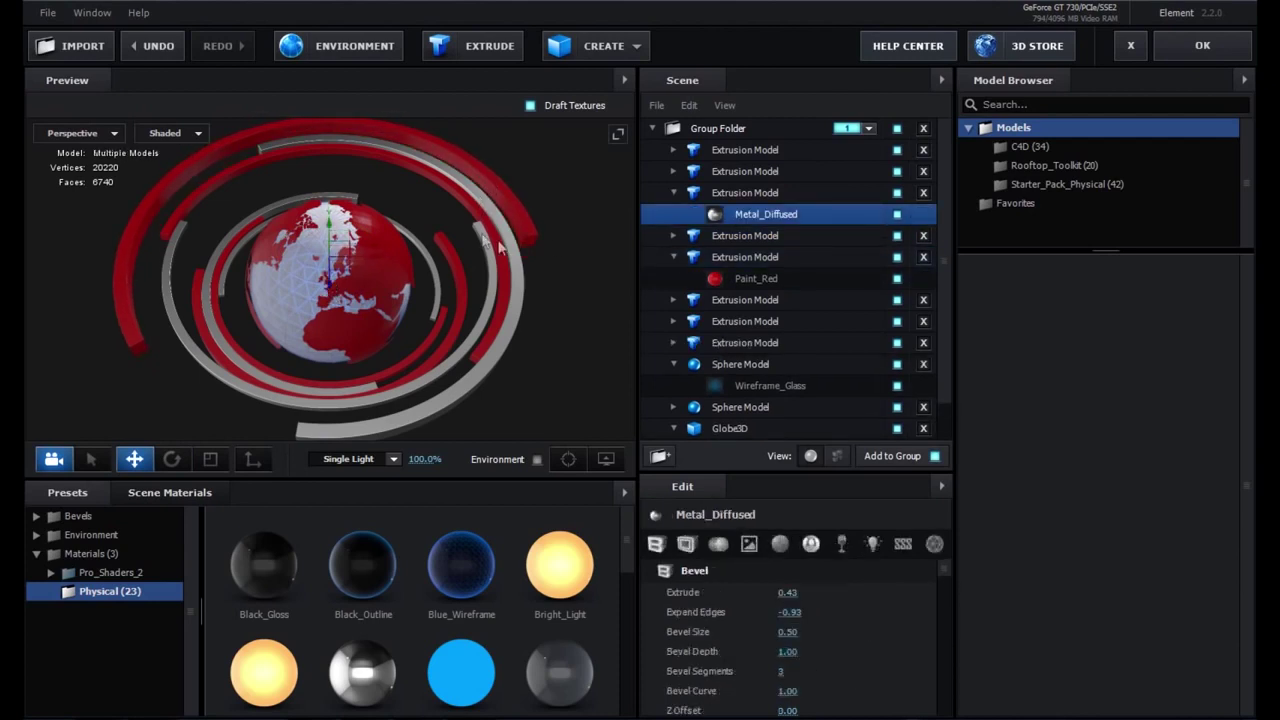
left_click(727, 198)
left_click_drag(333, 292, 328, 297)
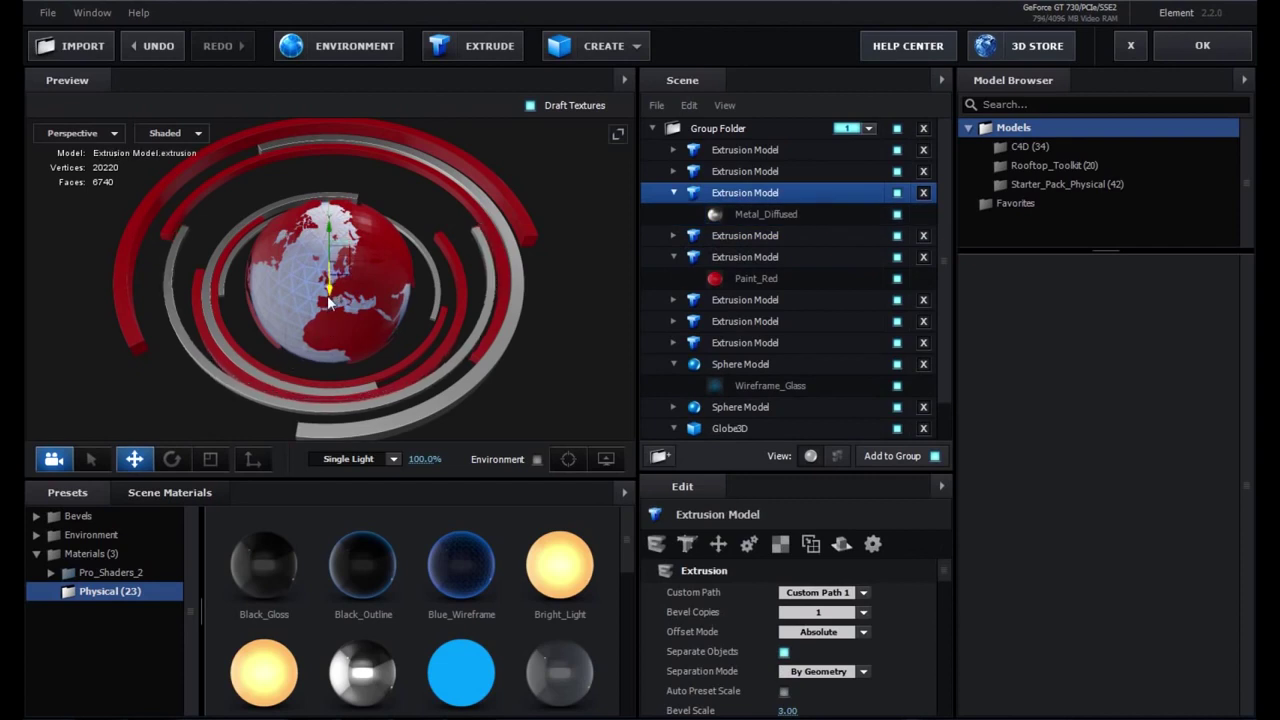
left_click_drag(328, 302, 326, 305)
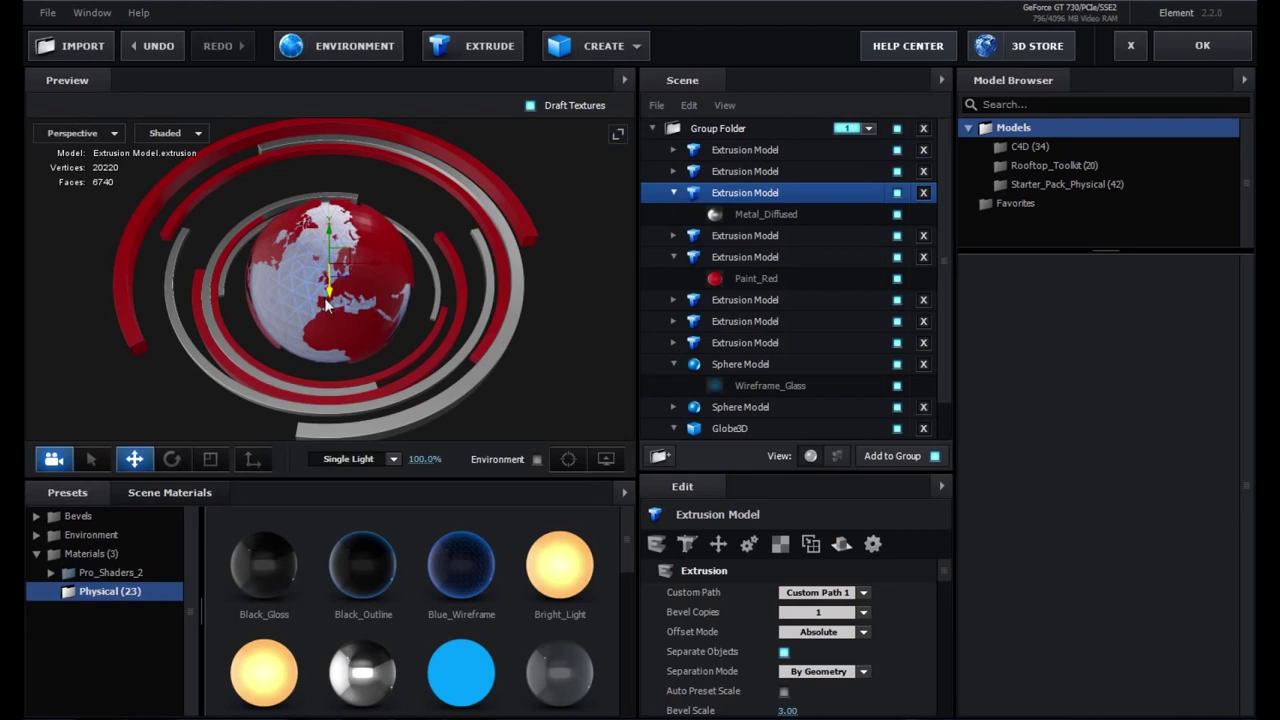
- Nudge the other red ring vertically and apply the scene back to After Effects
left_click(465, 200)
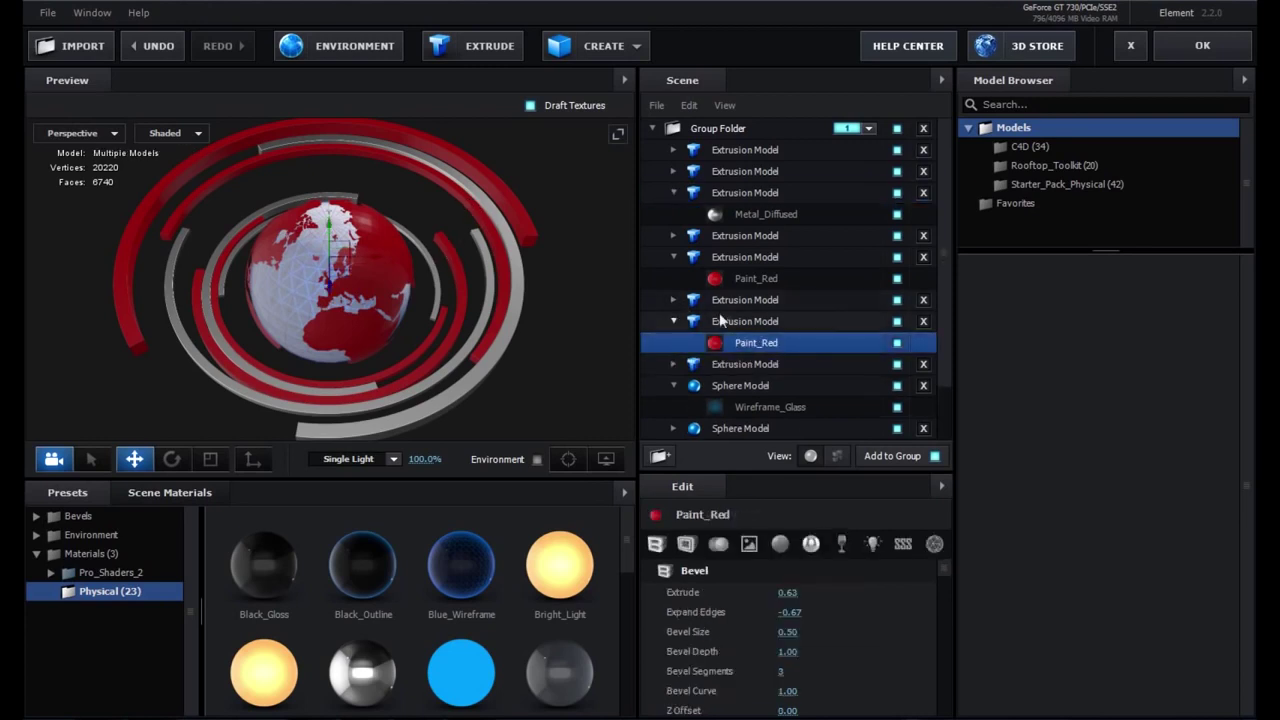
left_click(731, 317)
left_click_drag(328, 287, 330, 291)
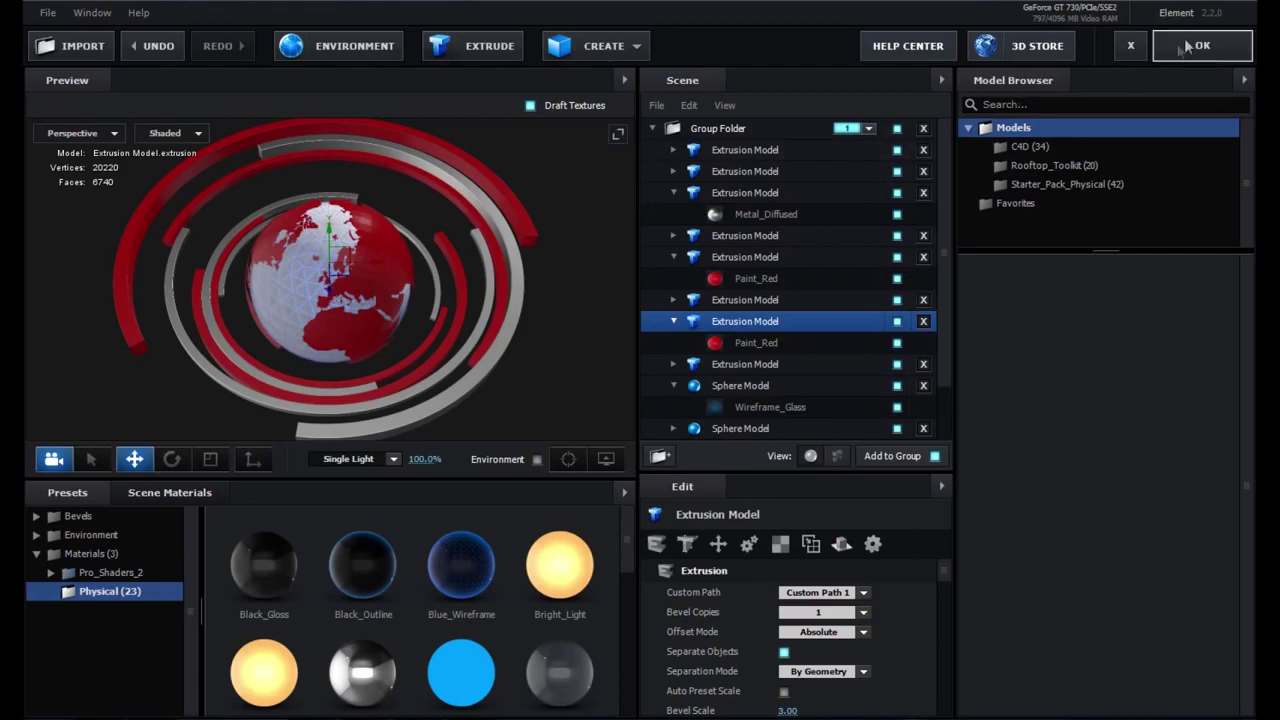
left_click(1186, 42)
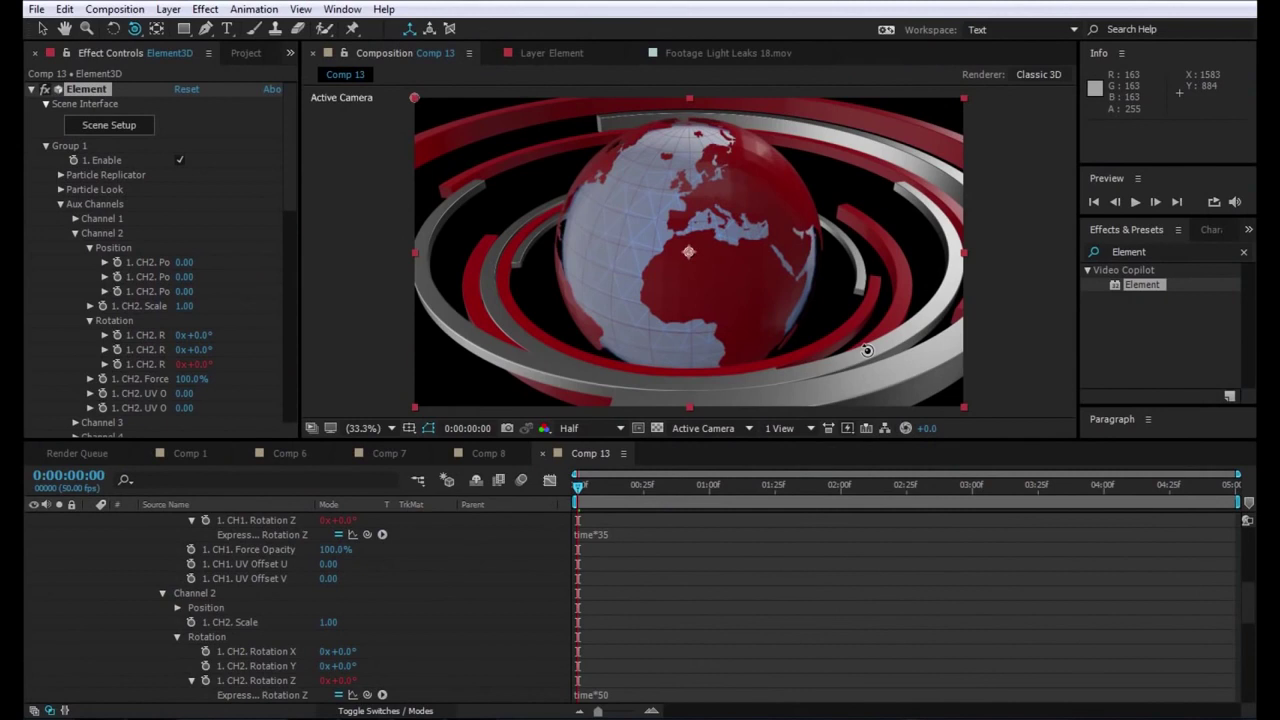
- Preview Comp 13 with the eight rings spinning around the globe, then stop playback
key("space")
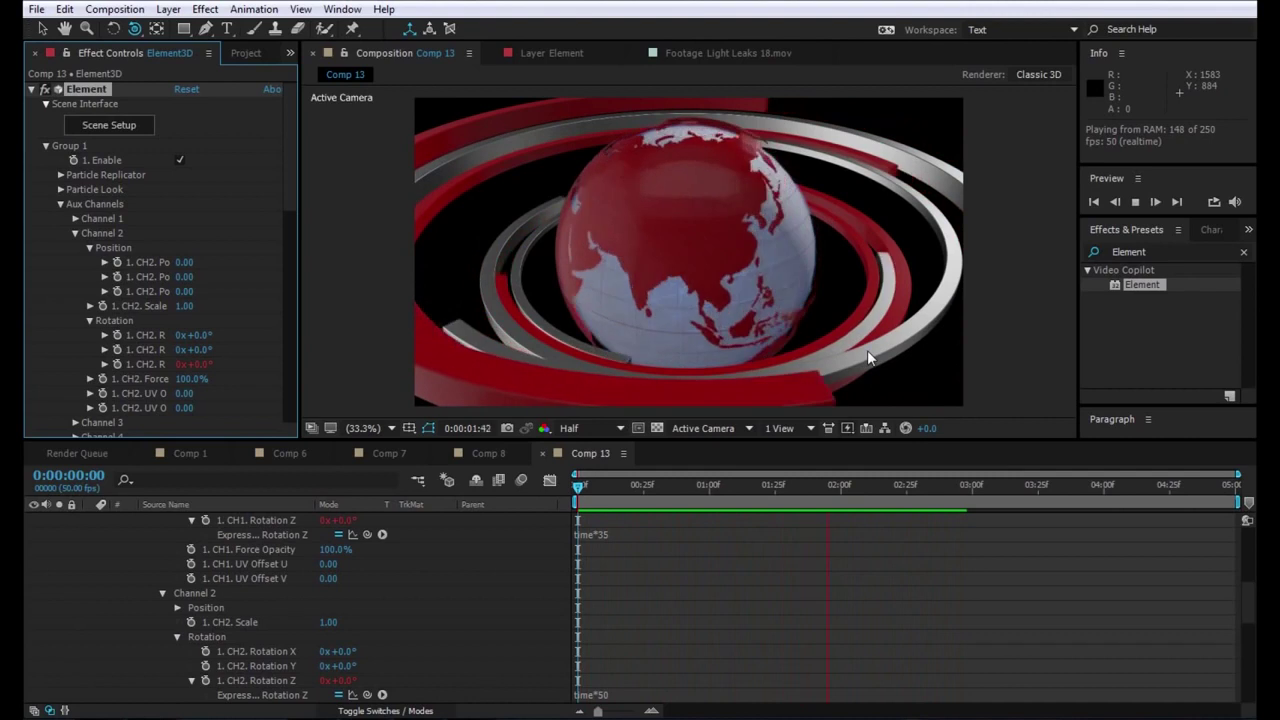
key("space")
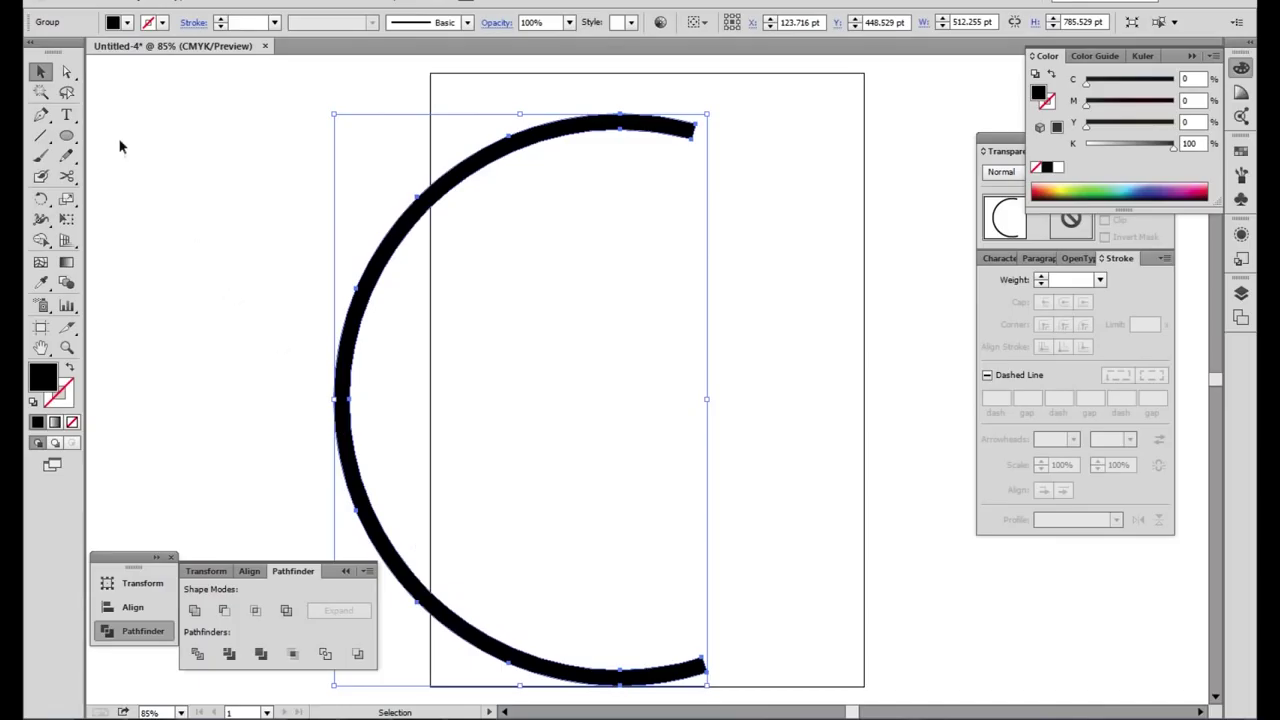
- Replace the arc with a large circle with no fill and a 20 pt stroke
key("Delete")
left_click(66, 135)
mouse_move(665, 391)
left_mouse_down()
mouse_move(930, 505)
mouse_move(888, 477)
left_mouse_up()
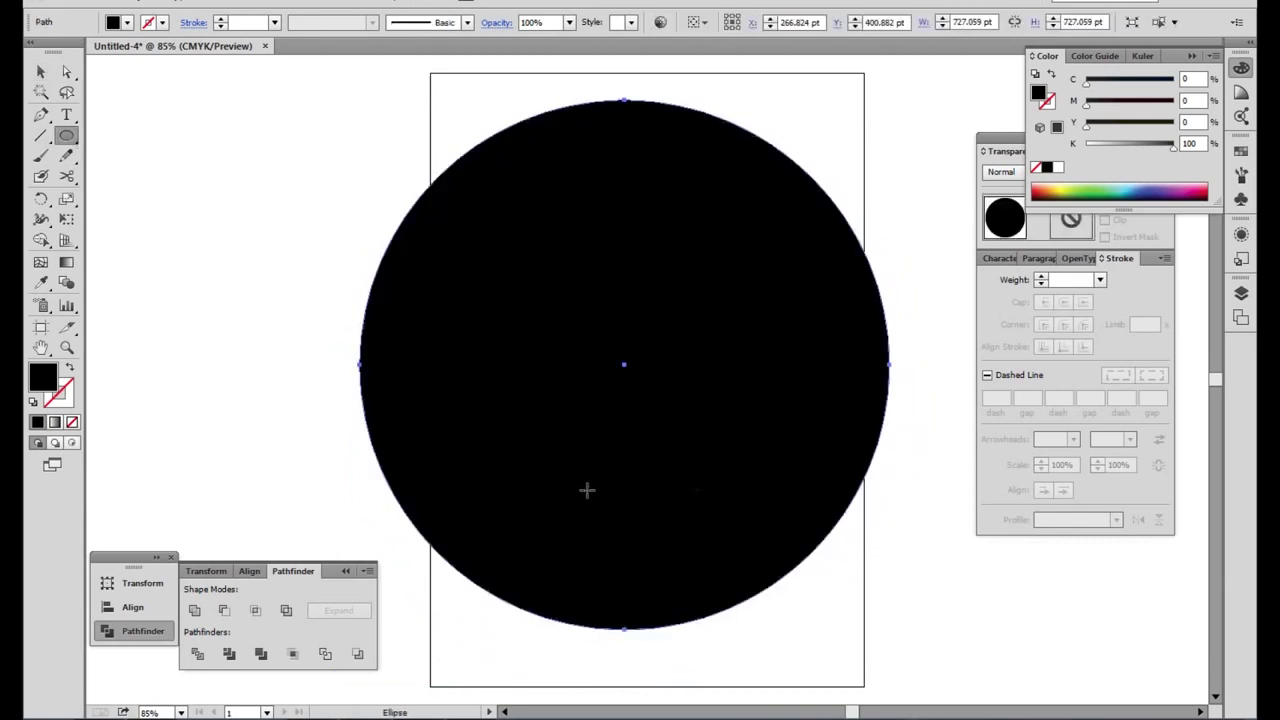
left_click(71, 422)
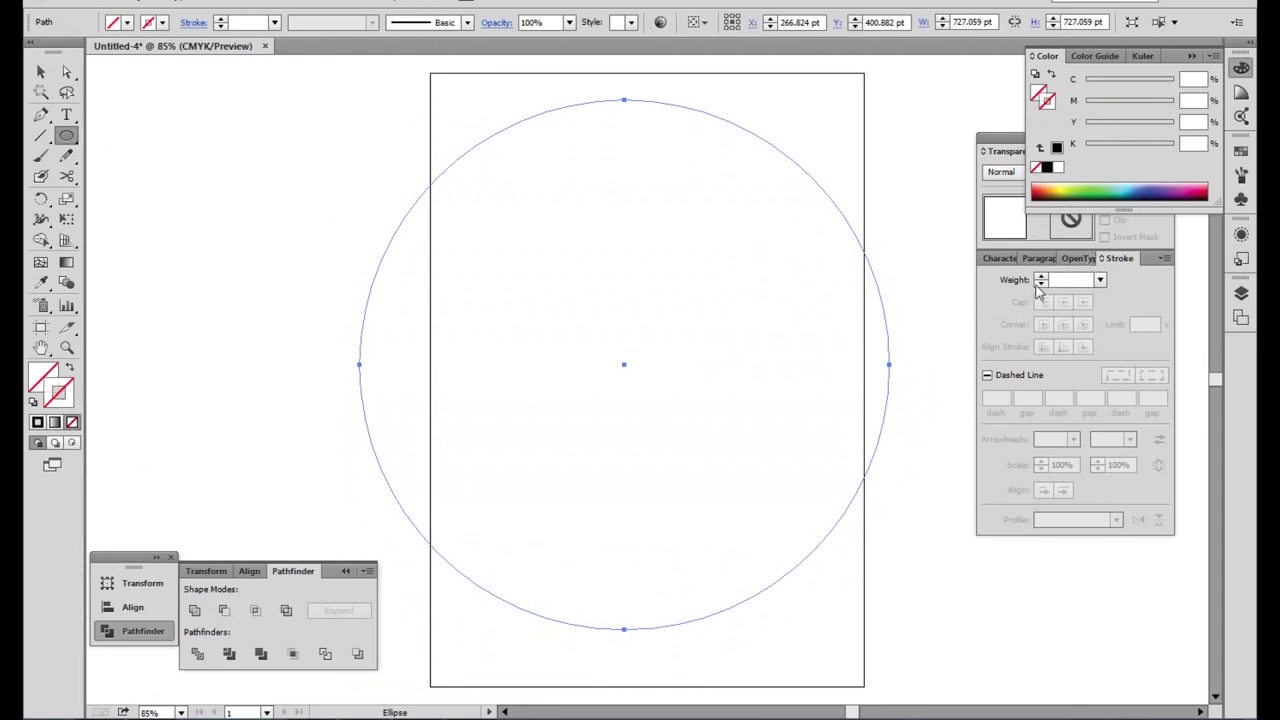
left_click(1041, 279)
left_click(1041, 279)
left_click(1041, 279)
left_click(1041, 279)
- Expand the circle's stroke into a filled ring shape and copy it
left_click(140, 2)
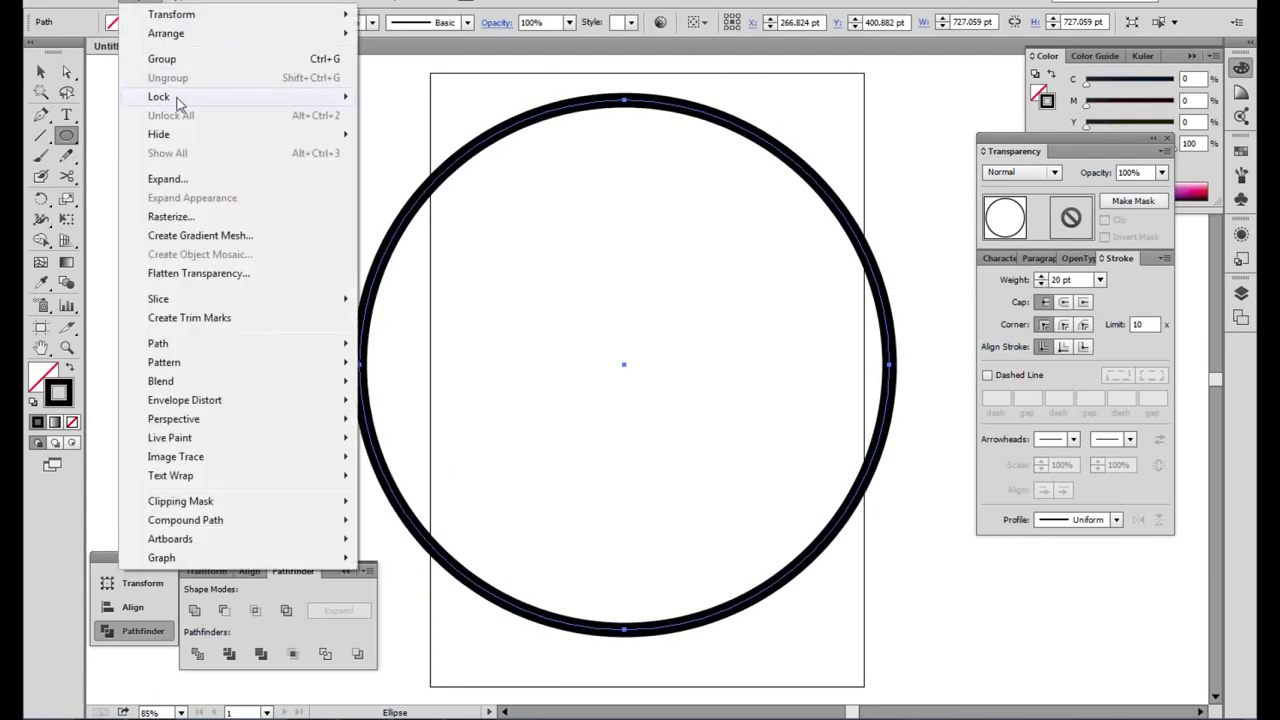
left_click(167, 179)
left_click(617, 457)
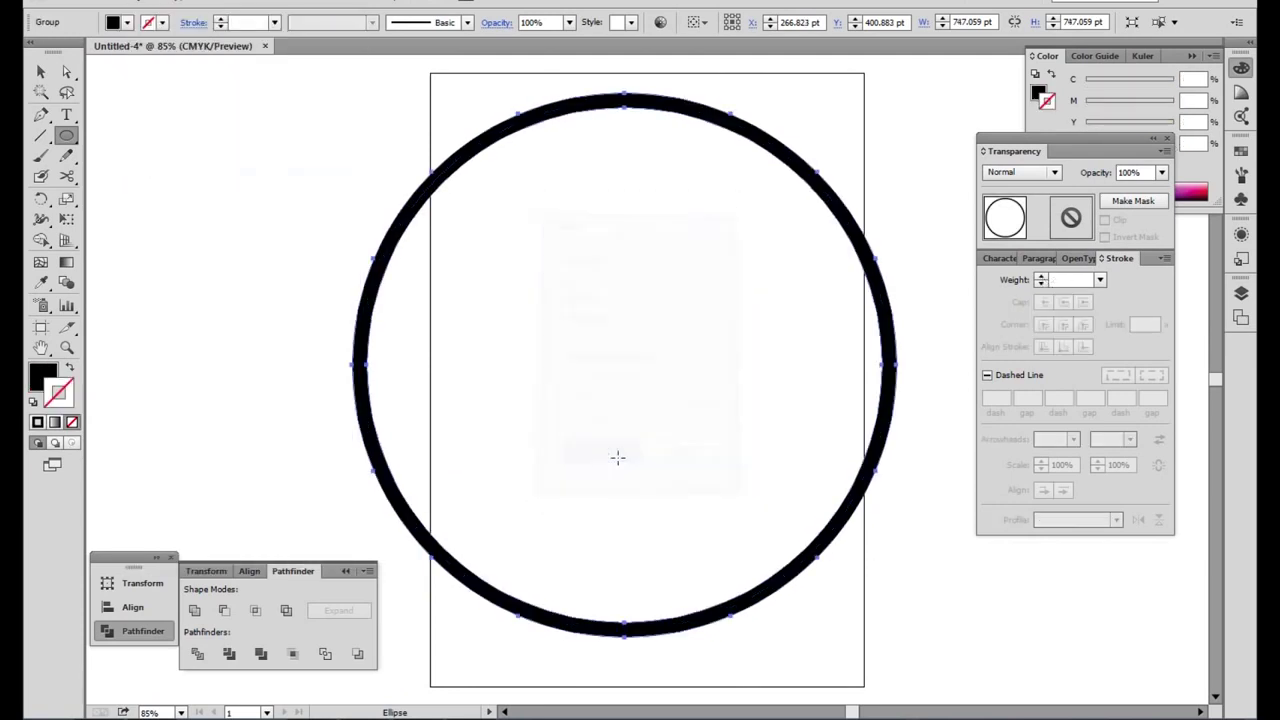
left_click(110, 2)
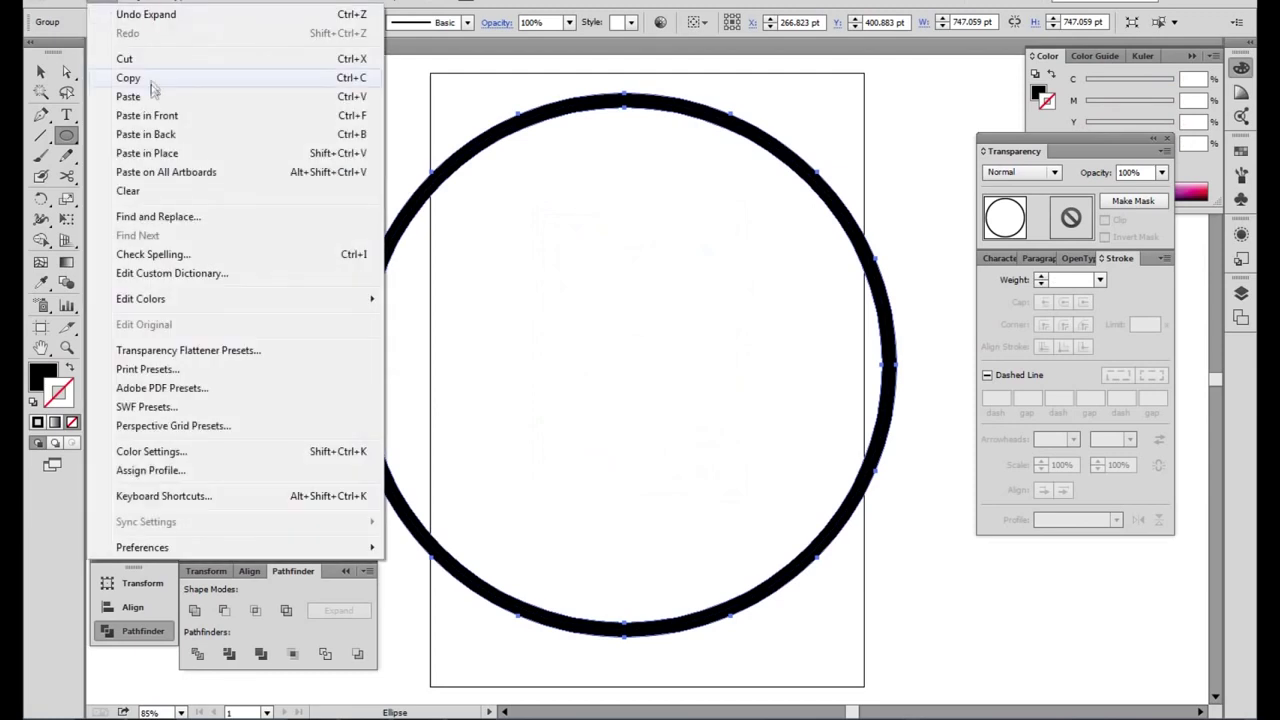
left_click(154, 86)
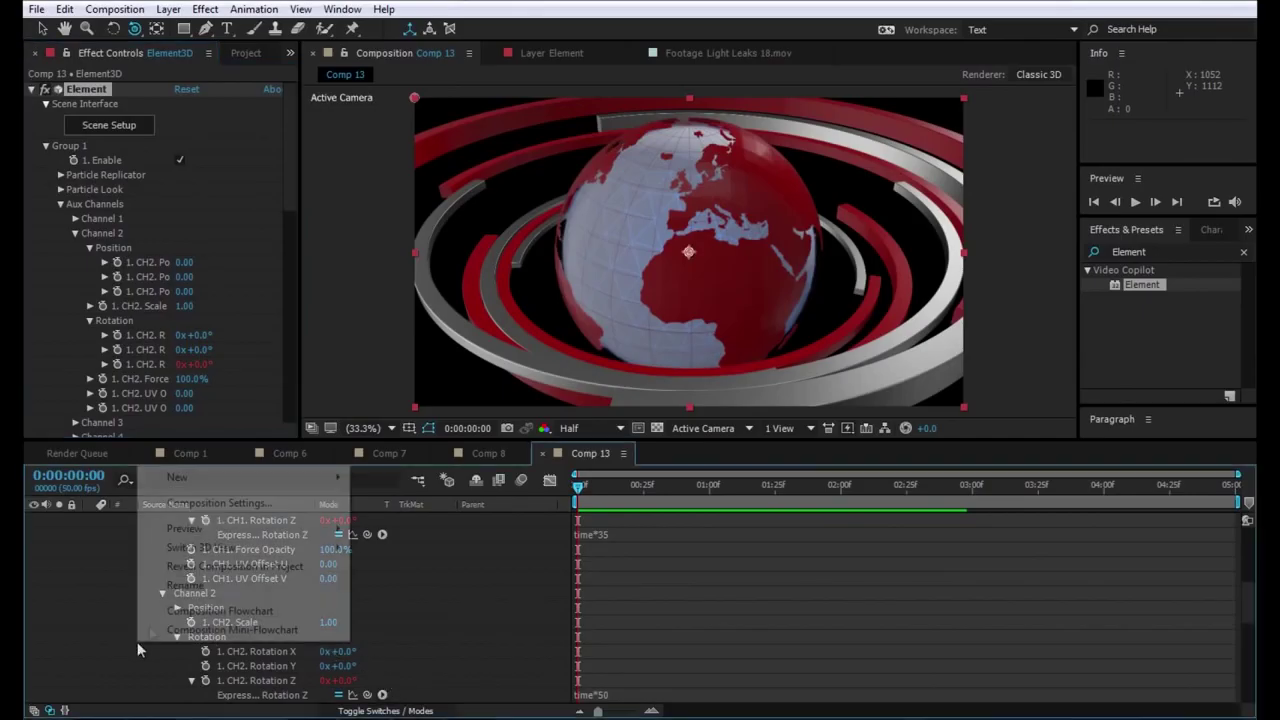
- Create a solid named Round, paste the copied circle as its mask, and hide it
right_click(137, 641)
mouse_move(190, 475)
left_click(390, 522)
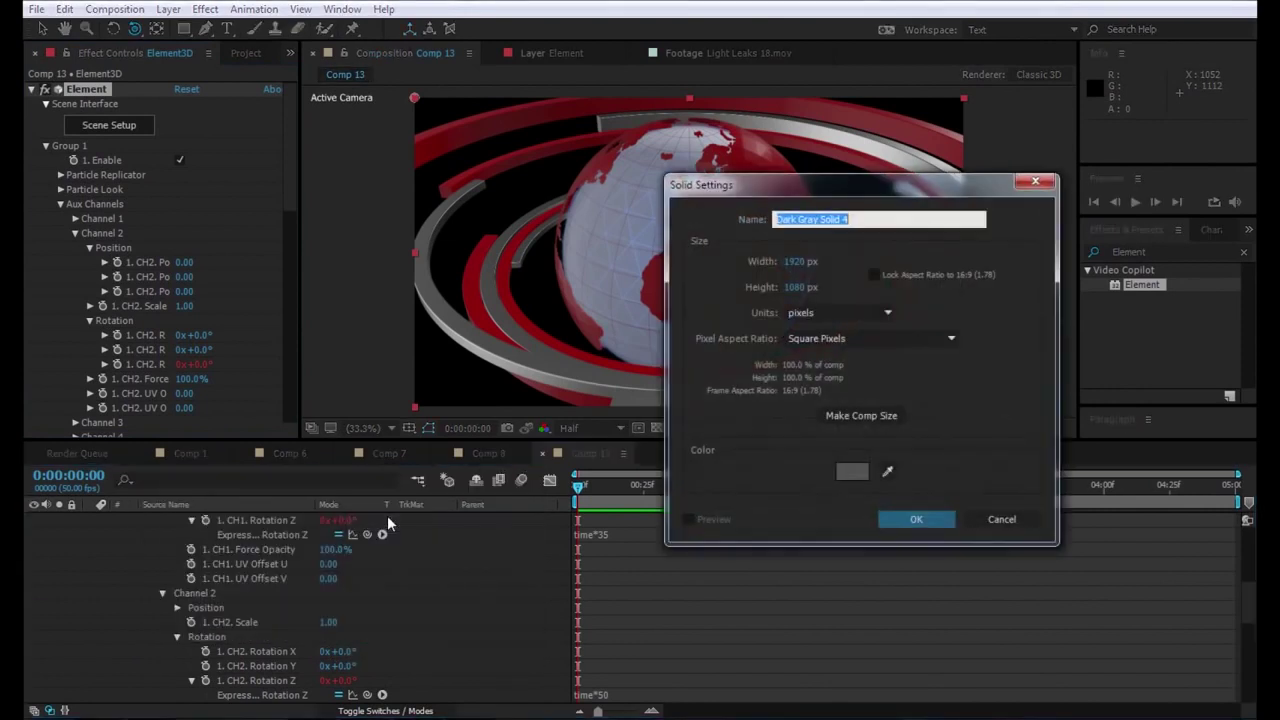
type("Round")
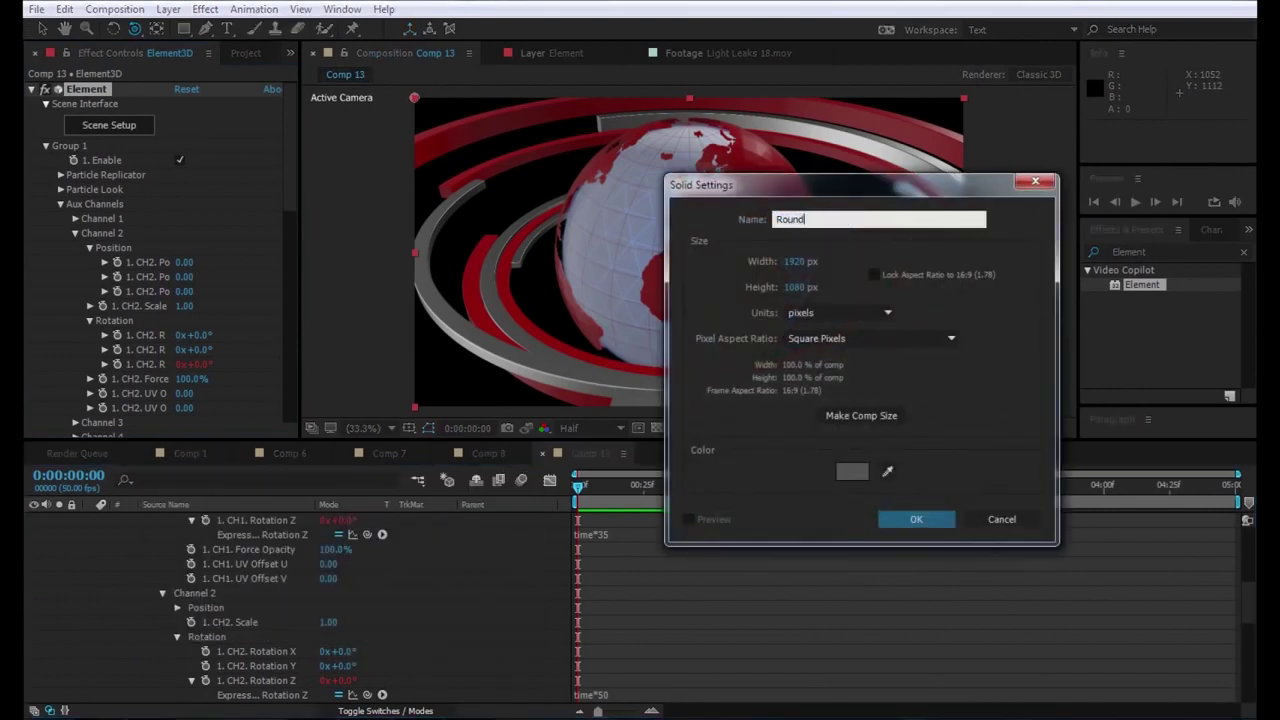
key("Return")
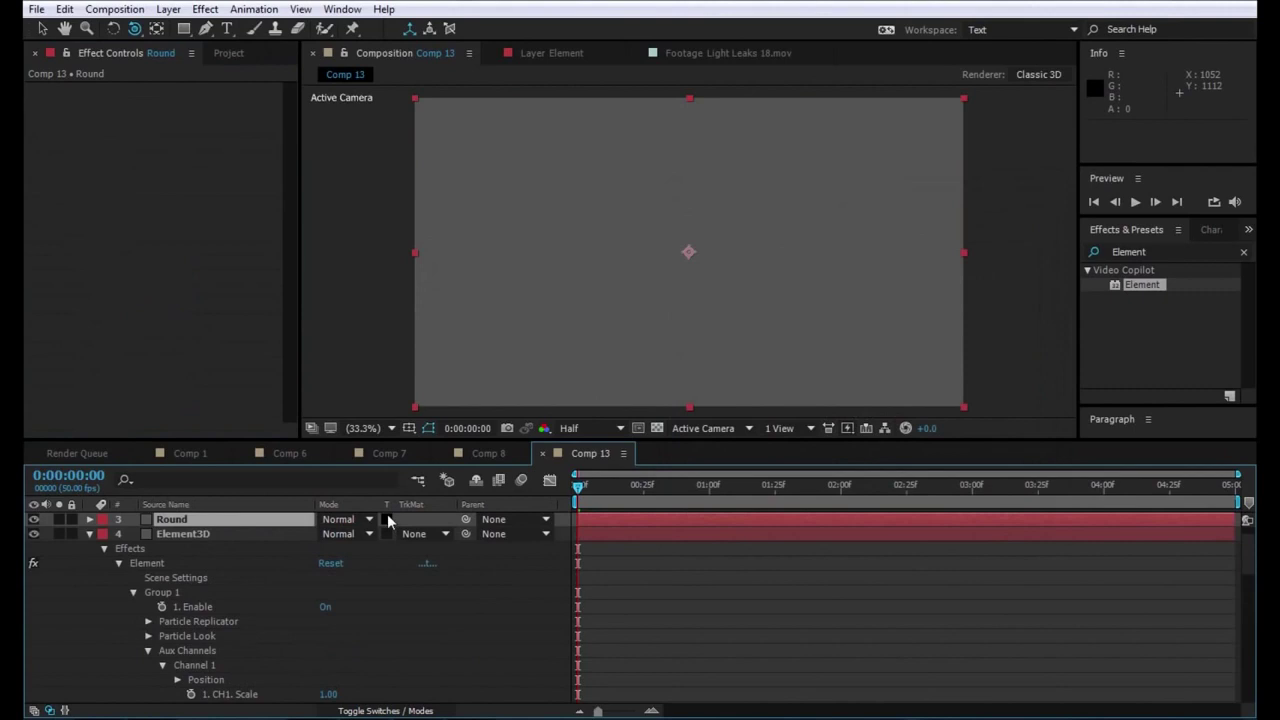
left_click(64, 9)
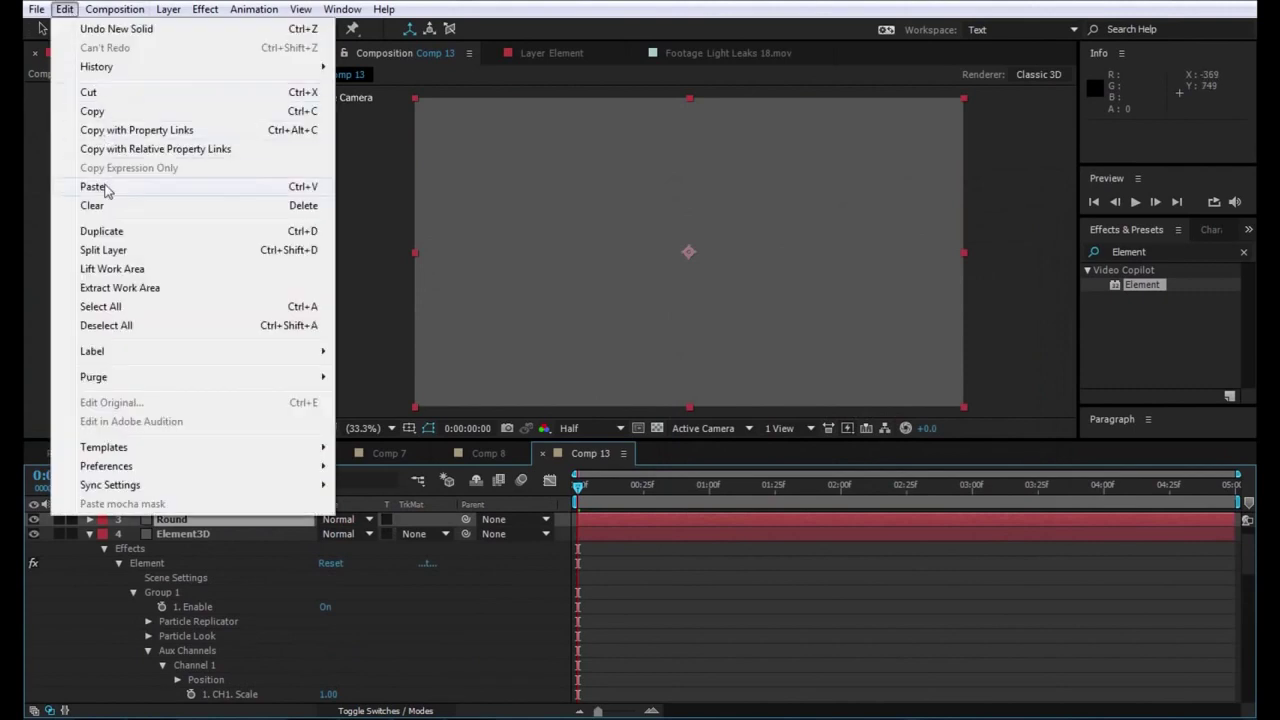
left_click(60, 189)
left_click(34, 519)
- Set Element's Custom Layers Path Layer 2 to the Round layer
left_click(190, 533)
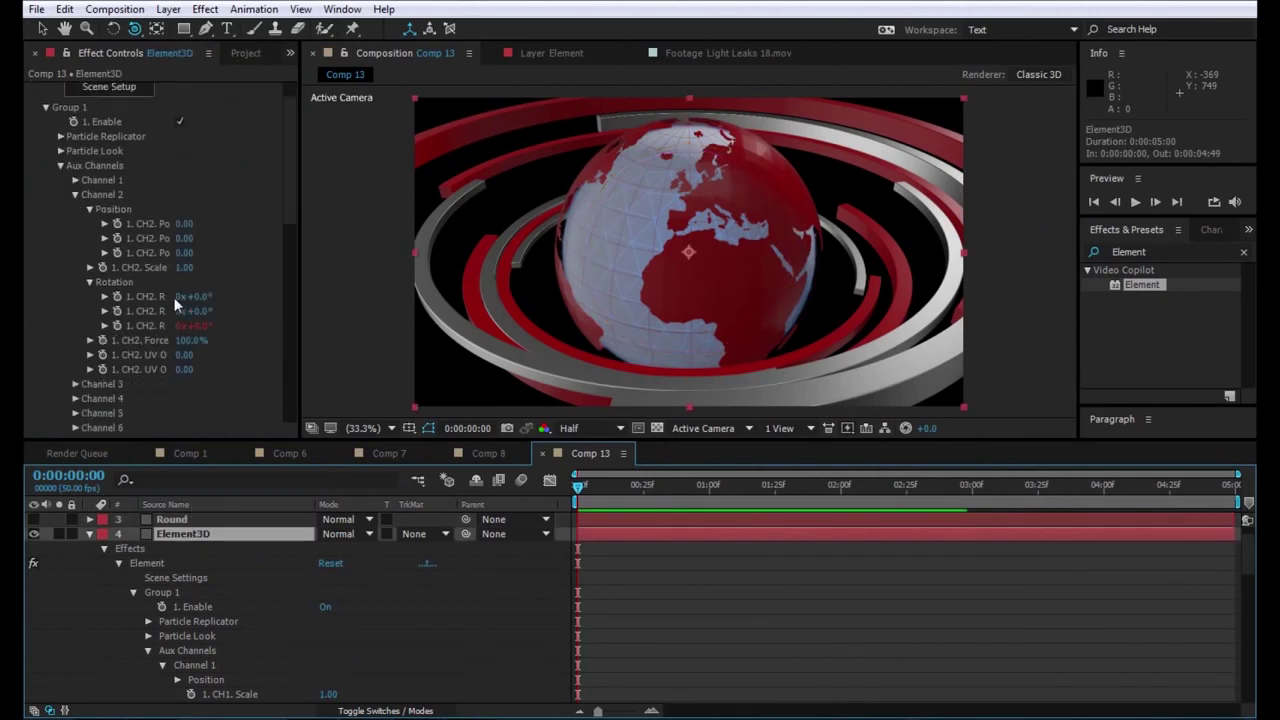
scroll(175, 307, "down", 10)
left_click(192, 293)
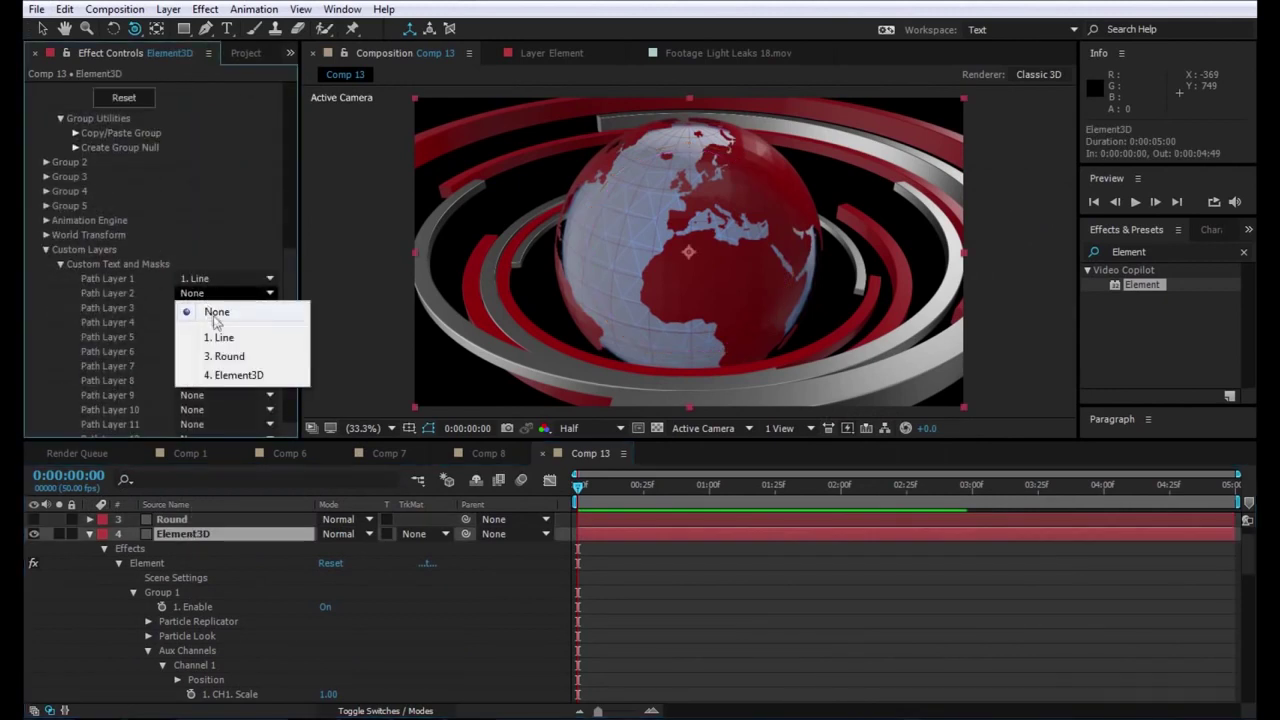
left_click(226, 356)
scroll(285, 177, "up", 10)
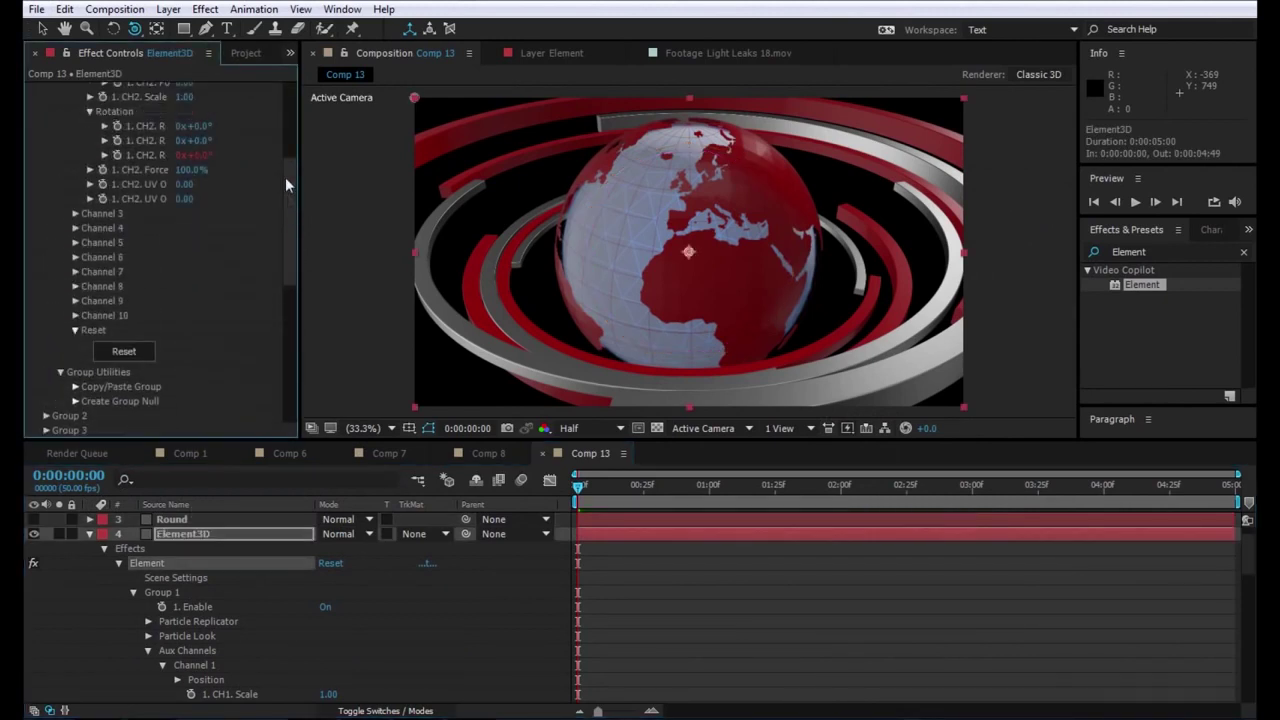
left_click_drag(285, 177, 285, 110)
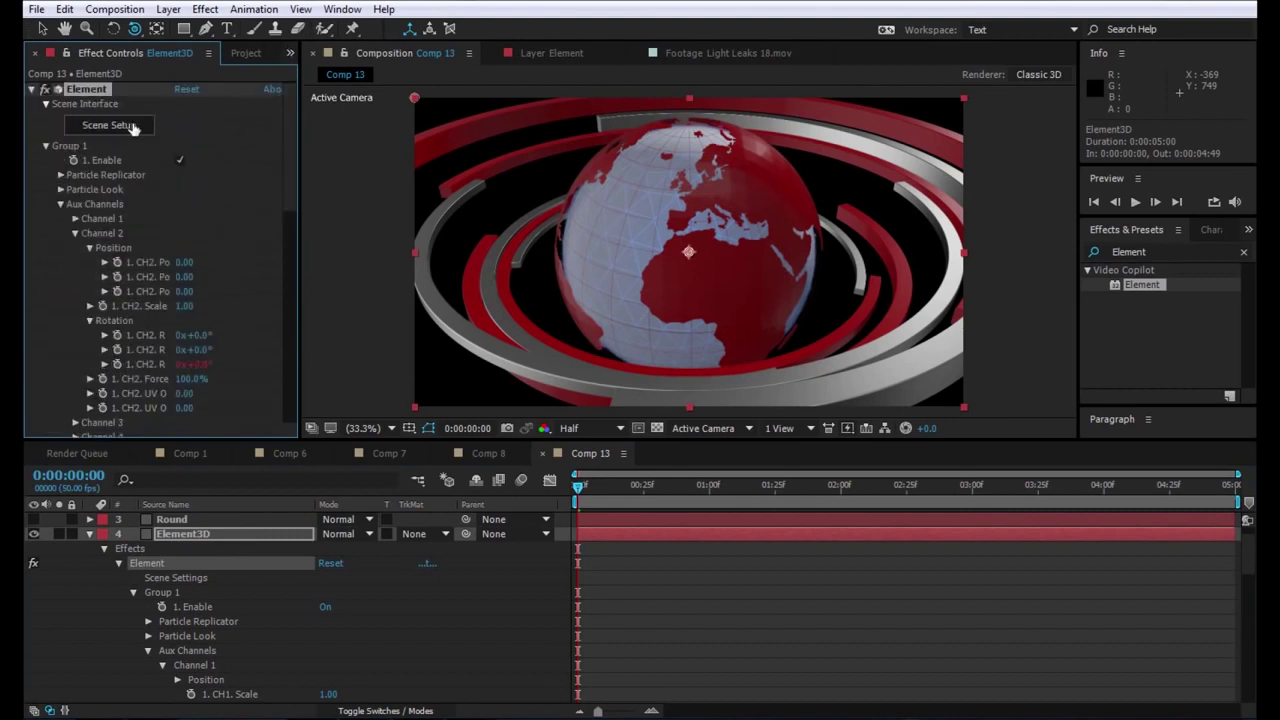
left_click(133, 127)
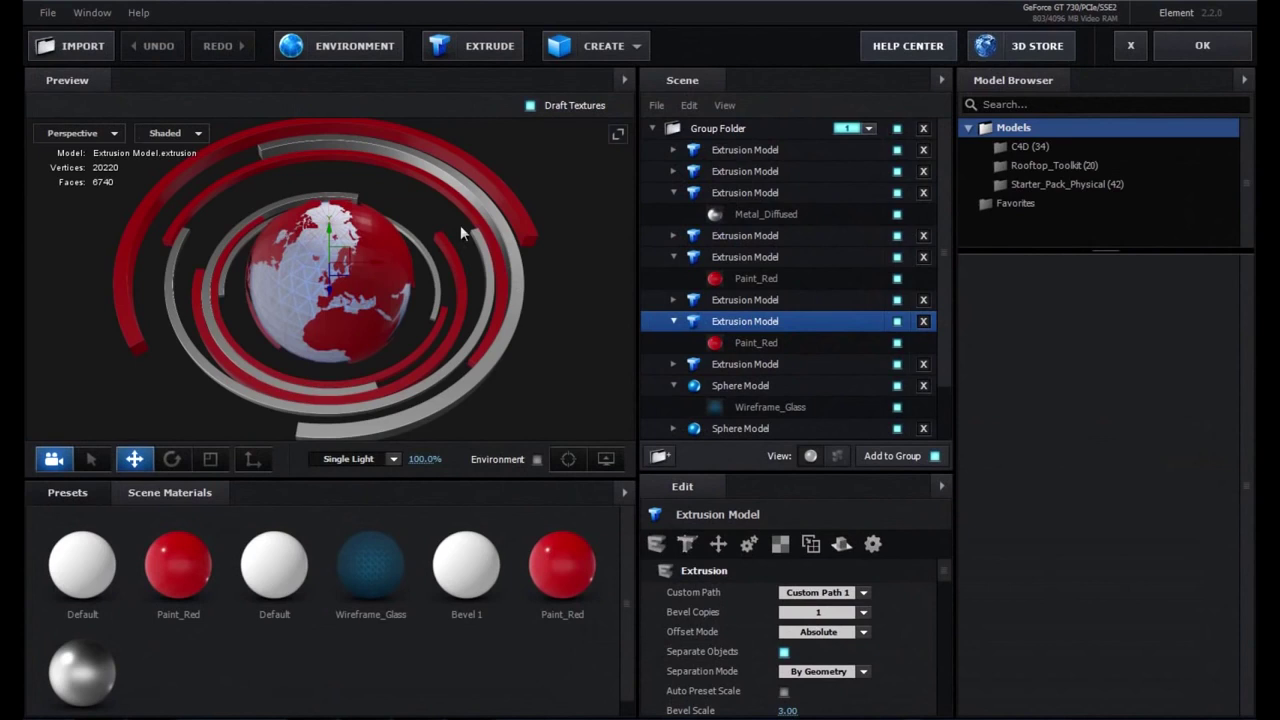
- Add an extrusion model from Custom Path 2 and scale it up to ring the globe
left_click(478, 45)
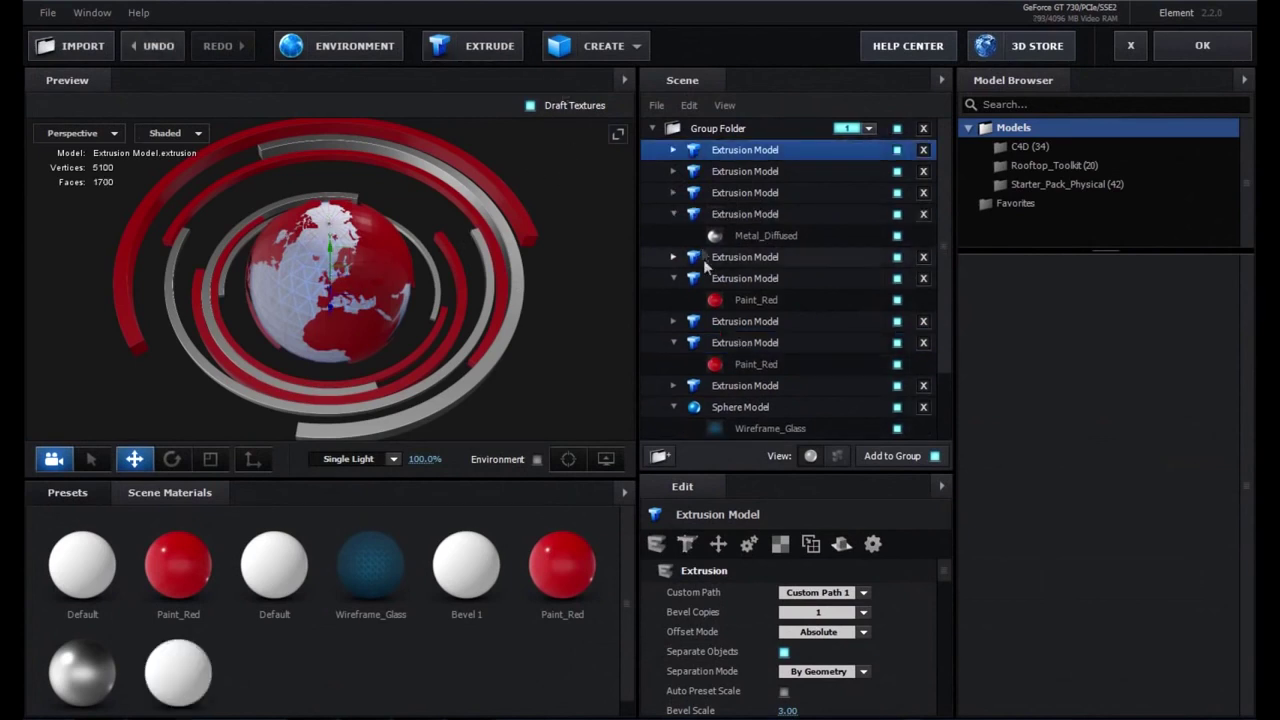
left_click(818, 592)
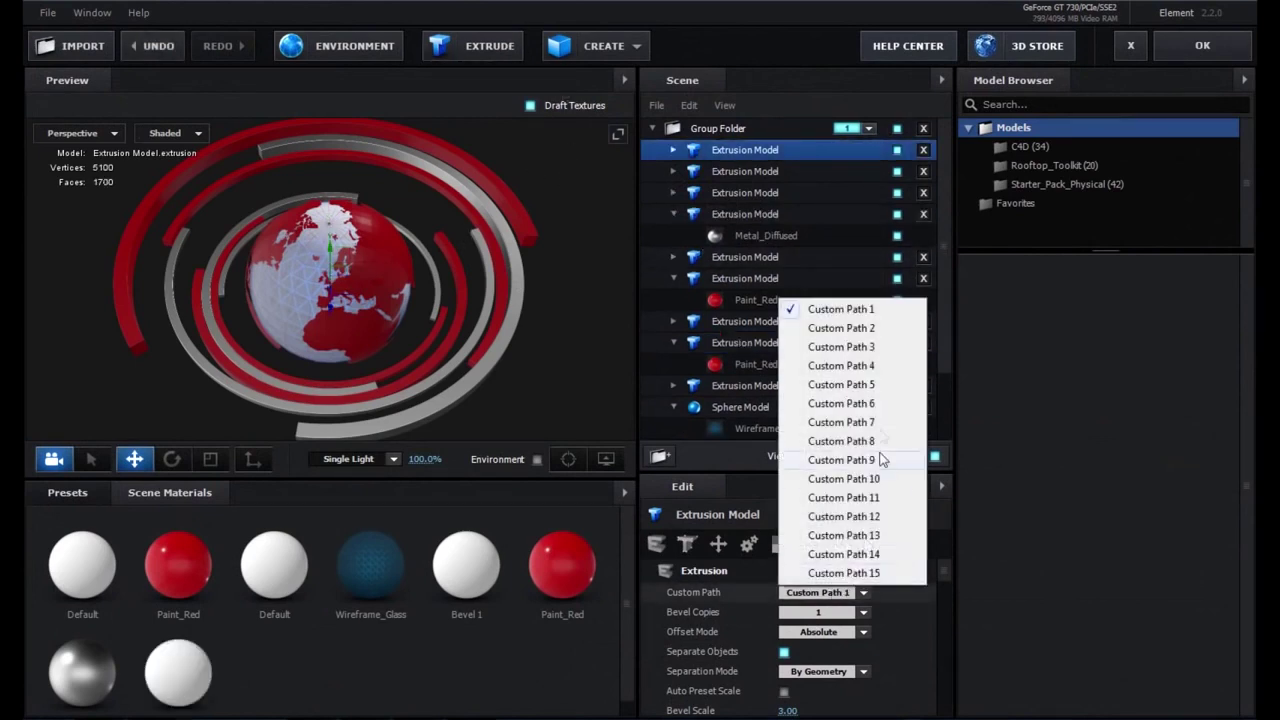
left_click(874, 330)
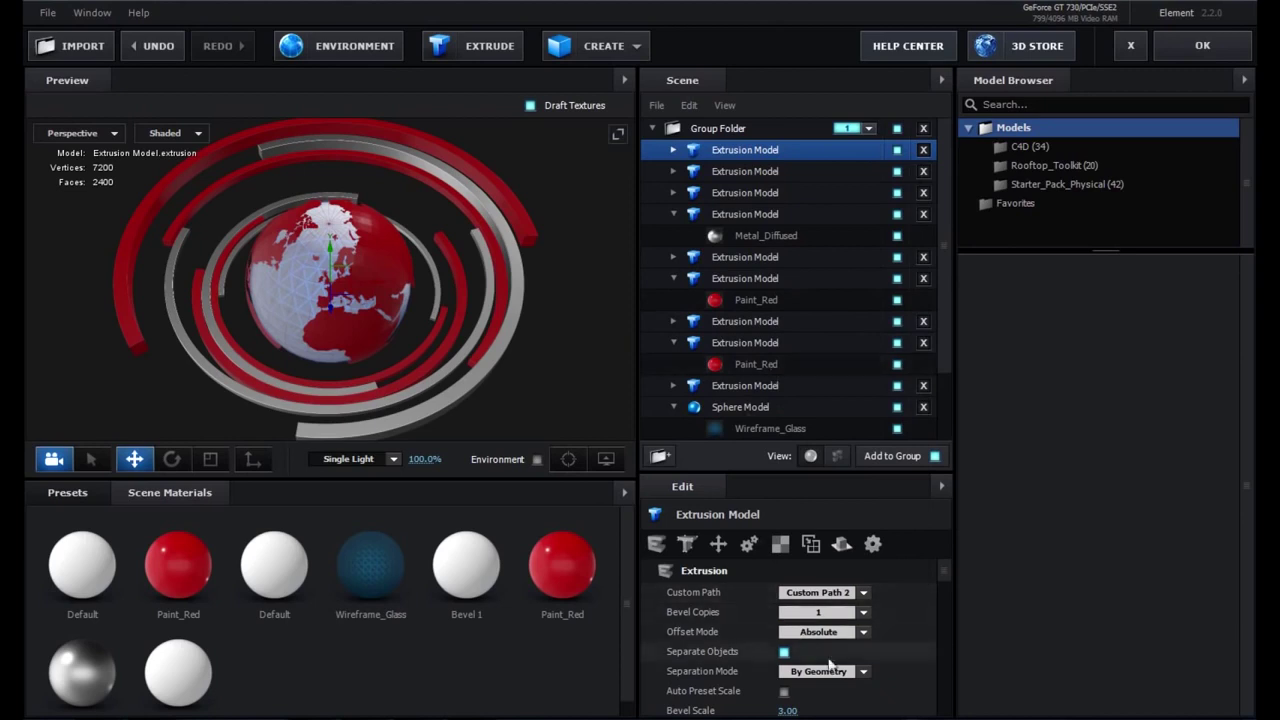
scroll(835, 666, "down", 3)
scroll(835, 666, "down", 4)
scroll(835, 666, "down", 3)
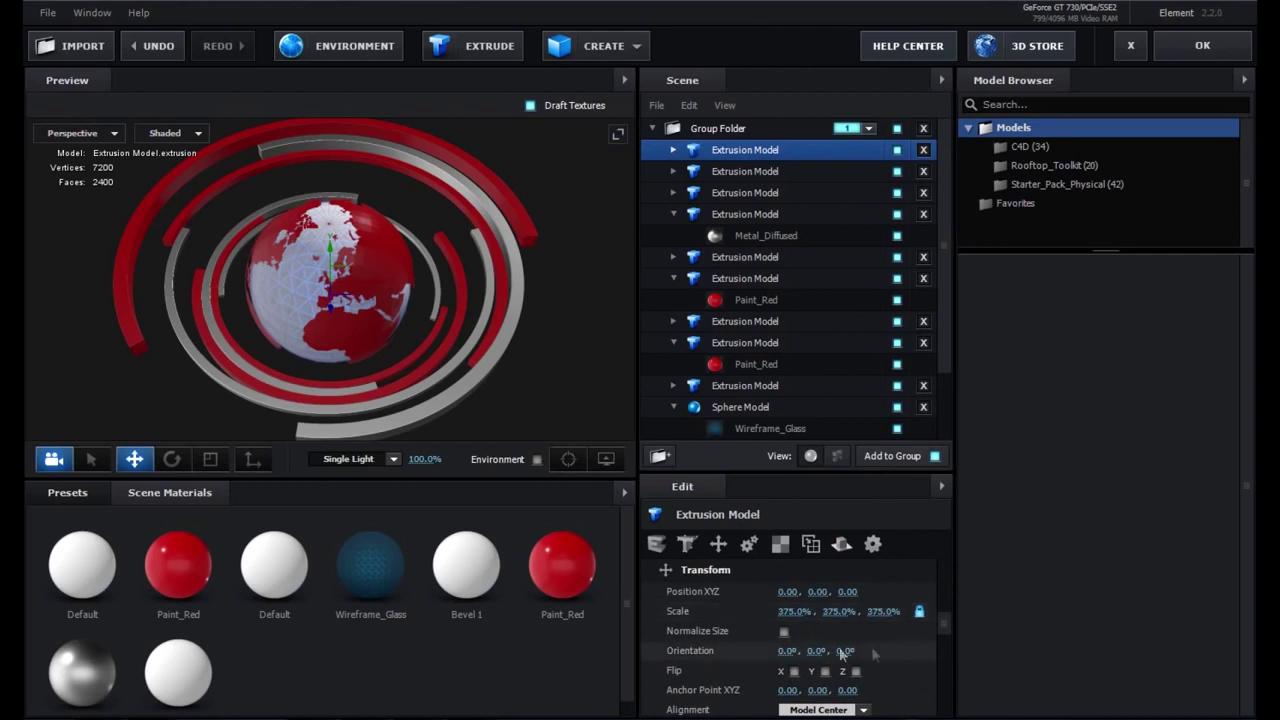
mouse_move(910, 611)
left_mouse_down()
mouse_move(928, 616)
mouse_move(904, 616)
left_mouse_up()
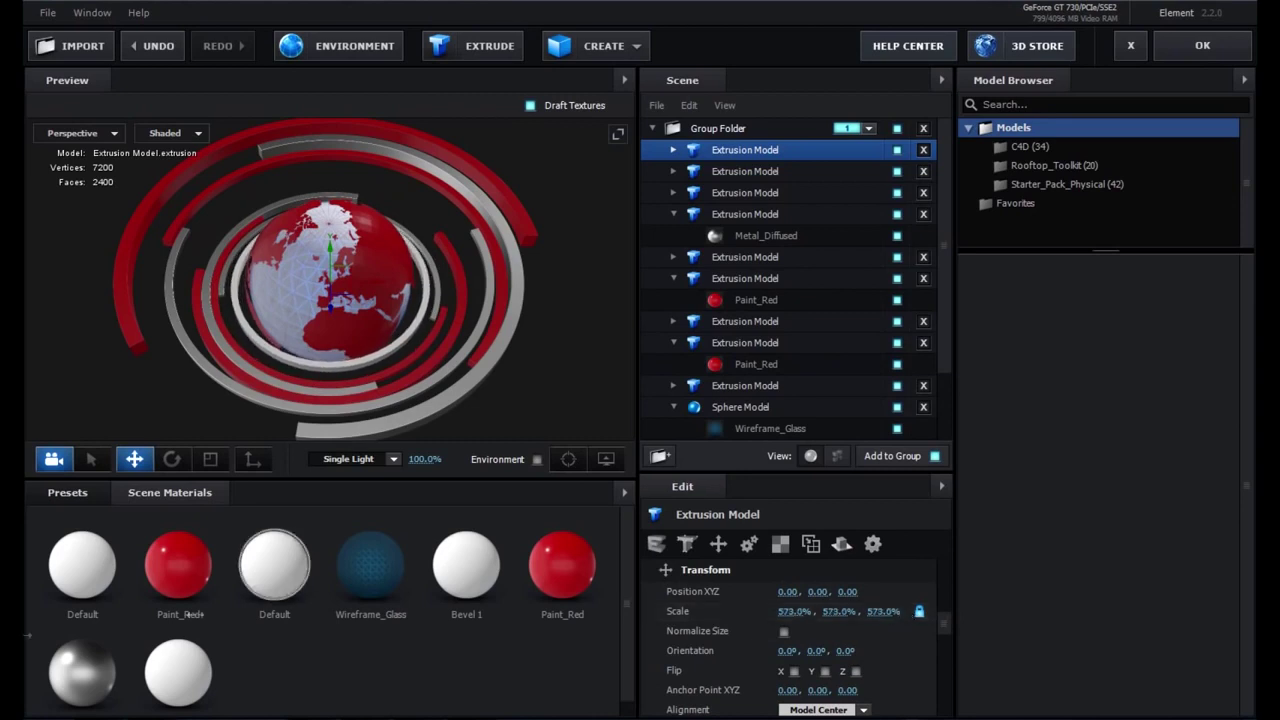
- Give the new ring the chrome material, stand it upright at 68.7°, and reduce its extrusion
left_click_drag(68, 683, 650, 212)
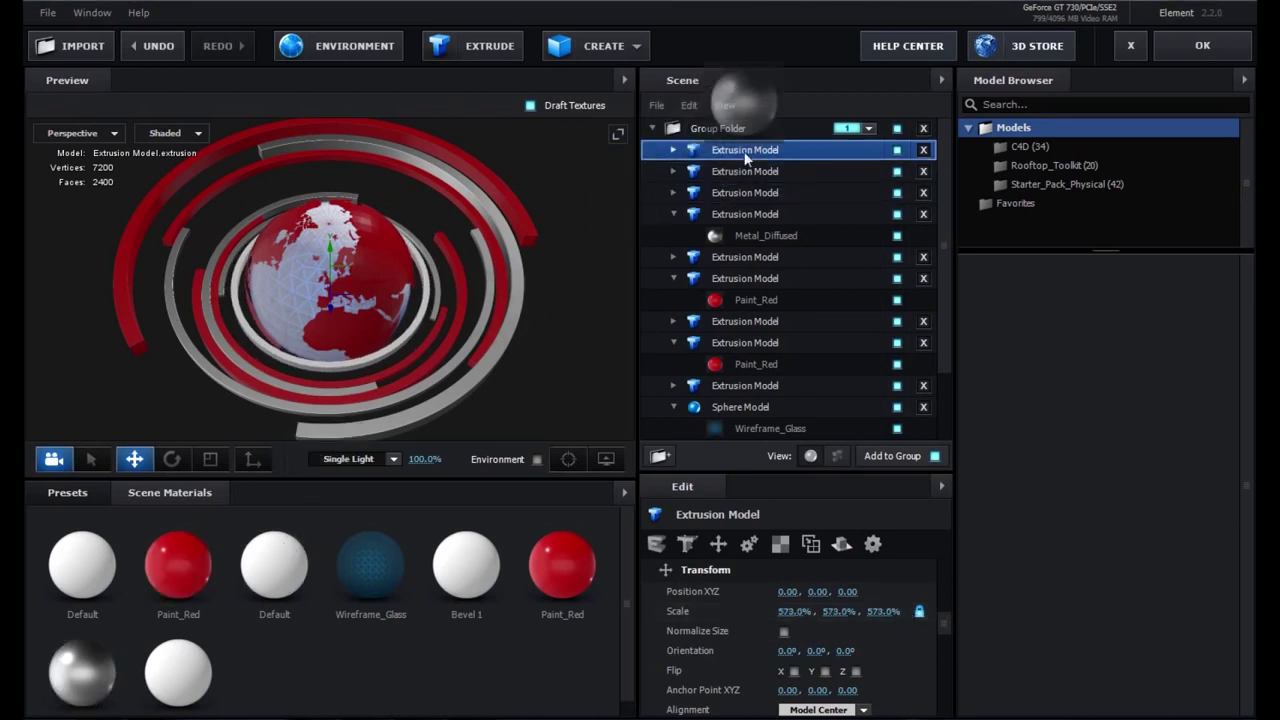
scroll(437, 312, "up", 4)
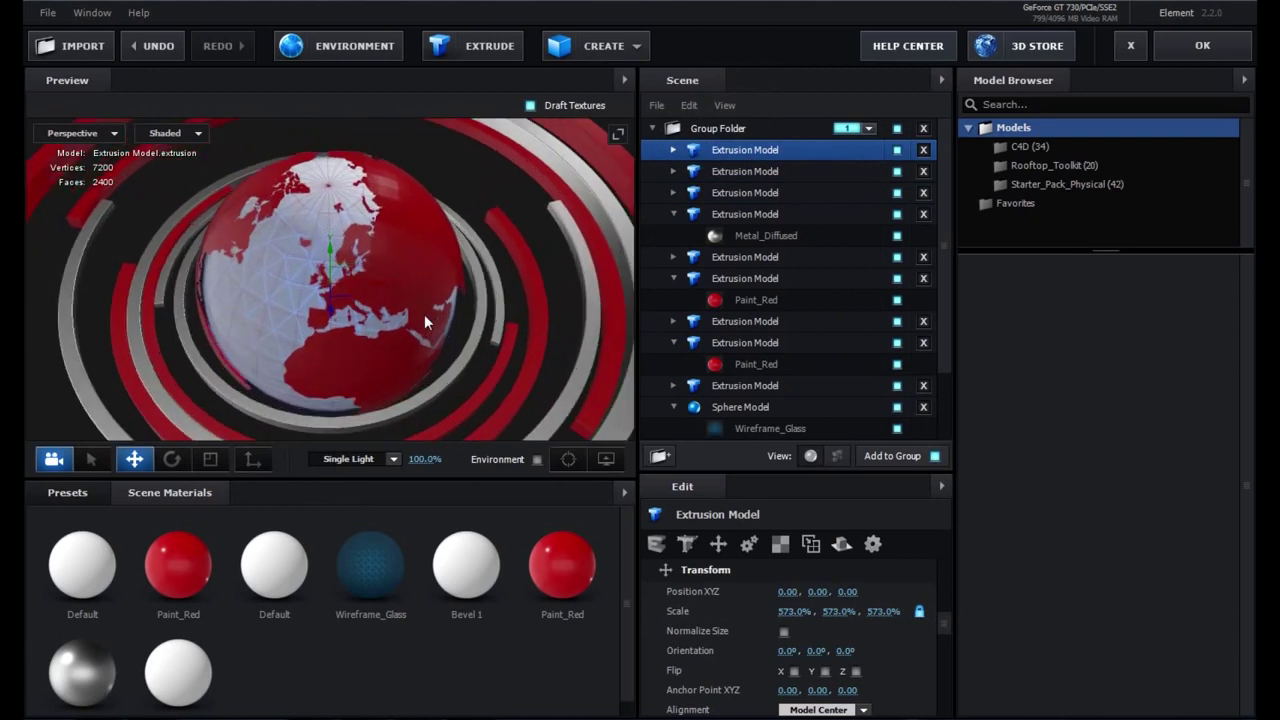
left_click(174, 465)
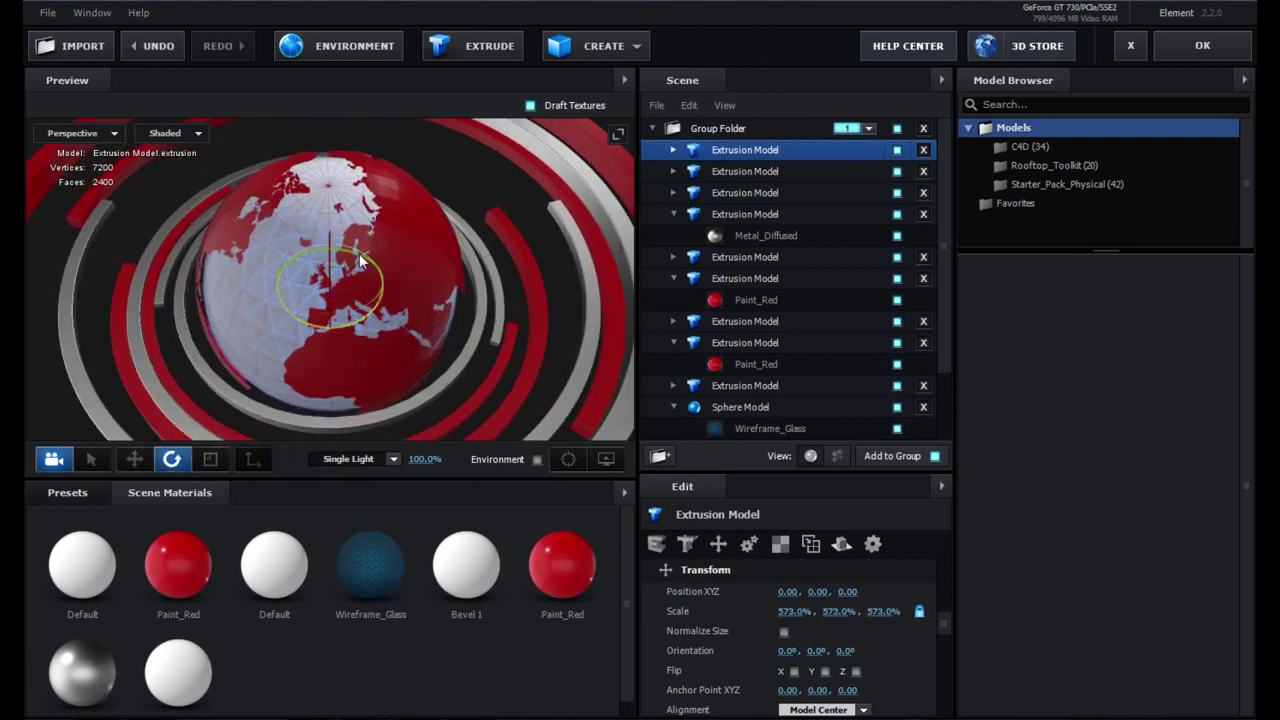
left_click_drag(361, 261, 421, 257)
left_click(673, 150)
left_click(759, 172)
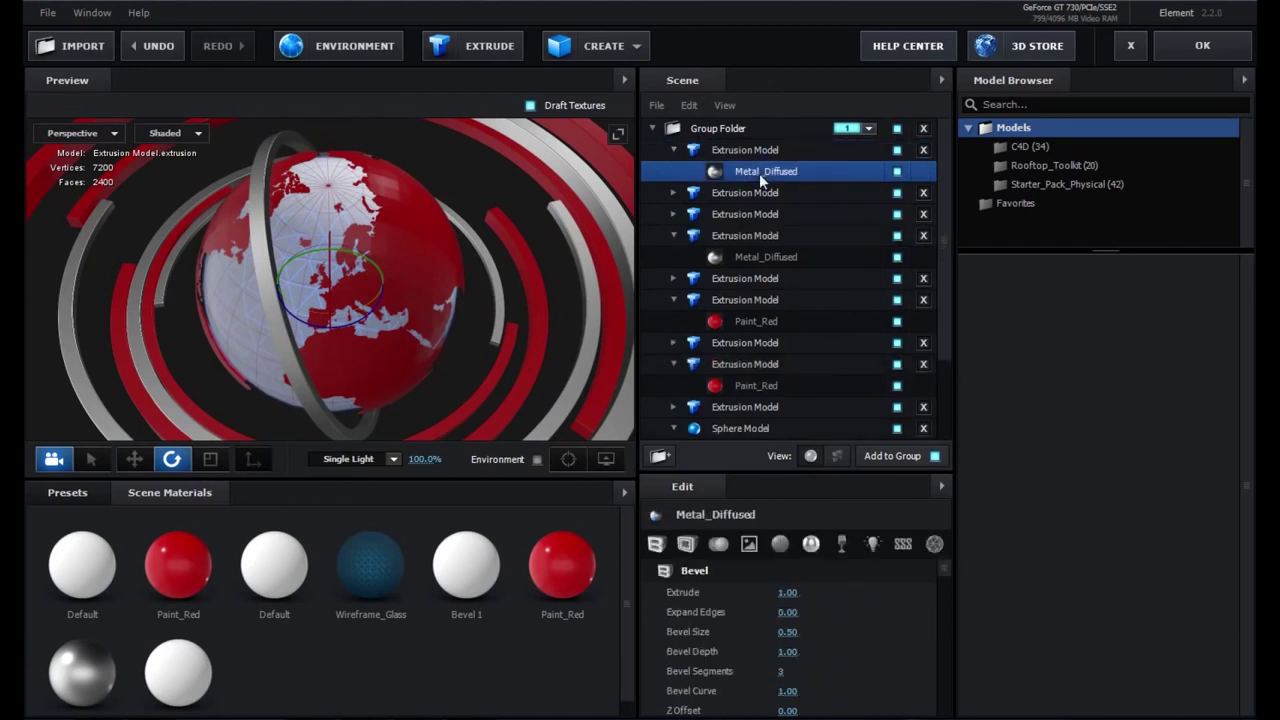
left_click_drag(781, 592, 738, 595)
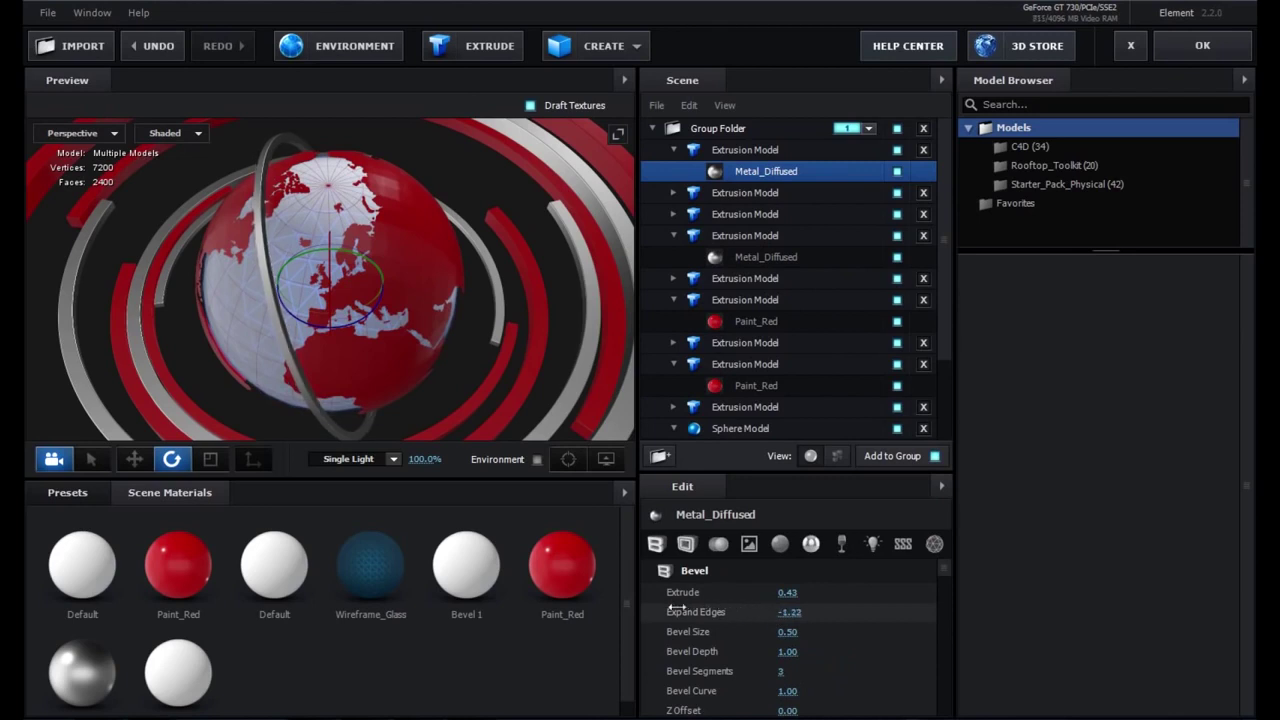
- Link the ring to Auxiliary Animation Channel 3 and apply the scene
right_click(767, 152)
mouse_move(840, 320)
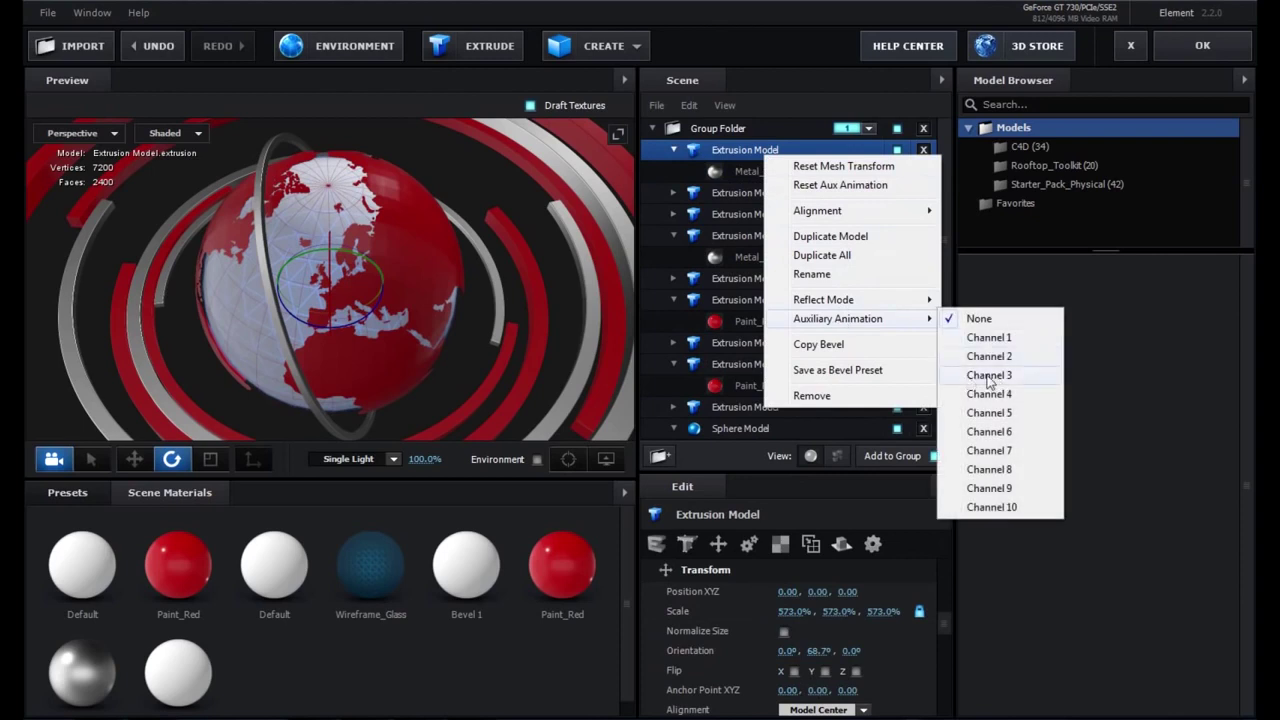
left_click(989, 378)
left_click(1203, 46)
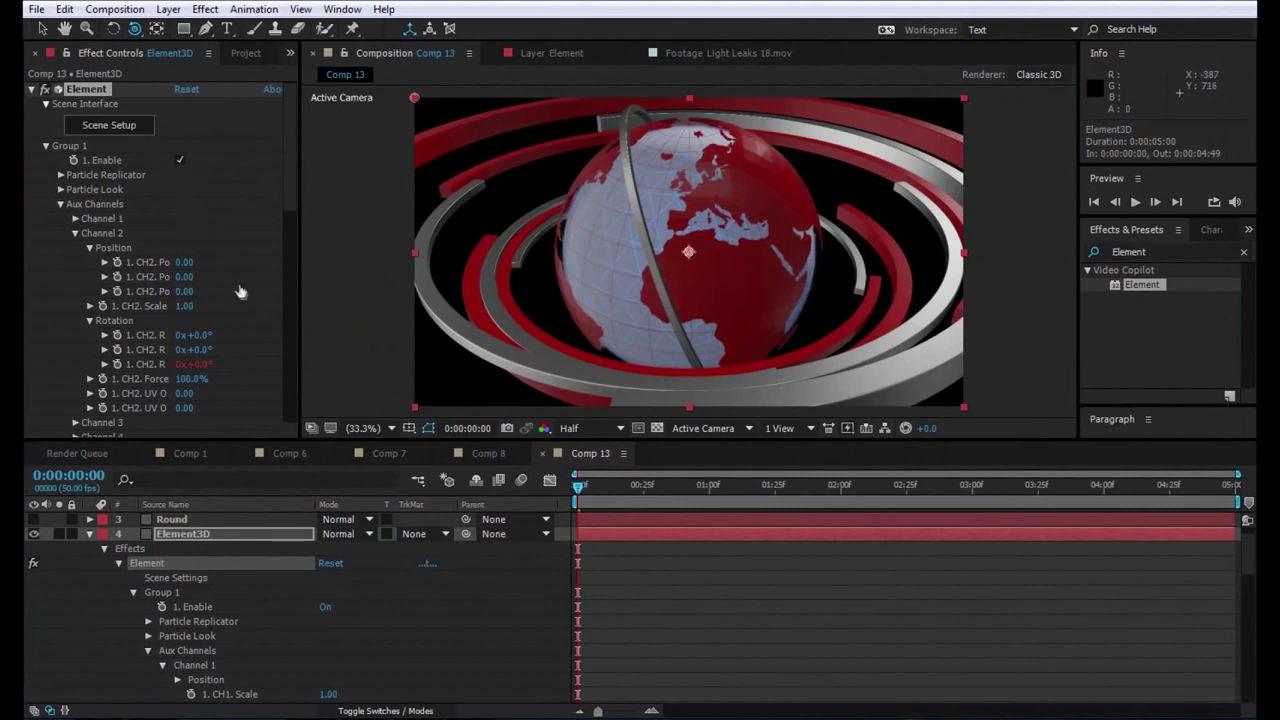
- Give Channel 3 Rotation Y a time*50 expression and preview the spinning ring
left_click(75, 233)
left_click(75, 248)
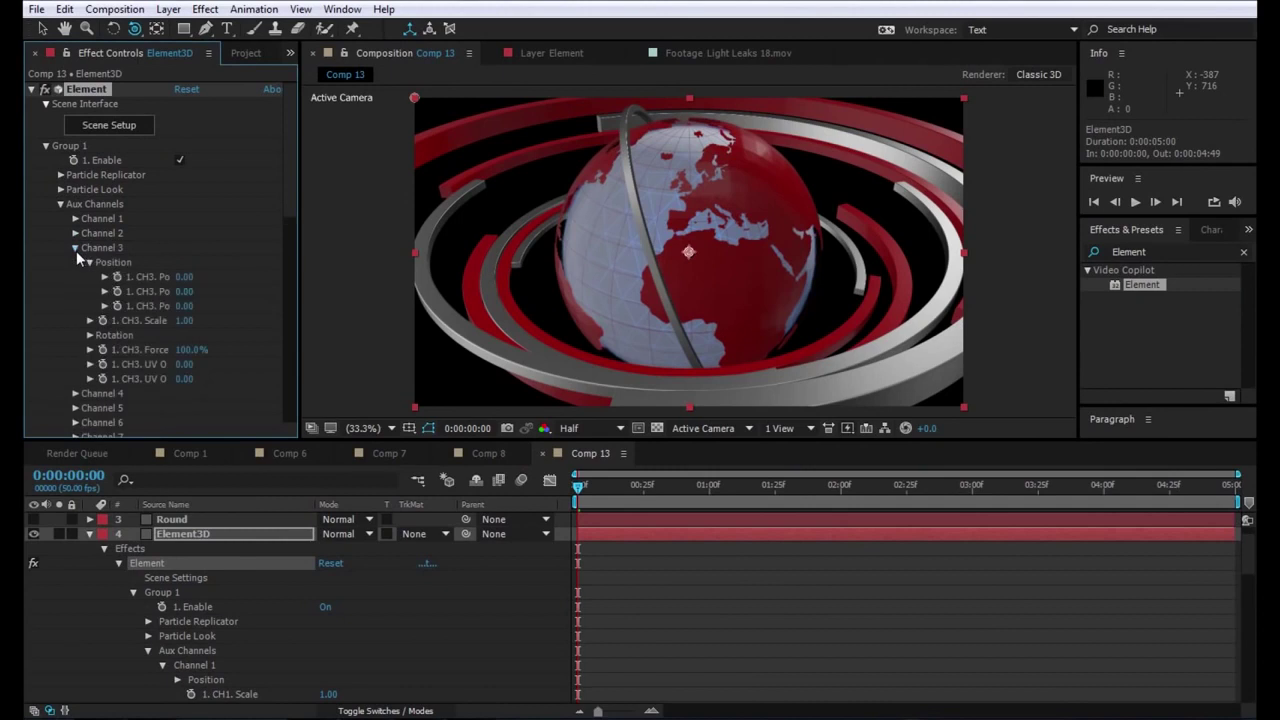
left_click(89, 335)
left_click(117, 364, "alt")
type("time*5")
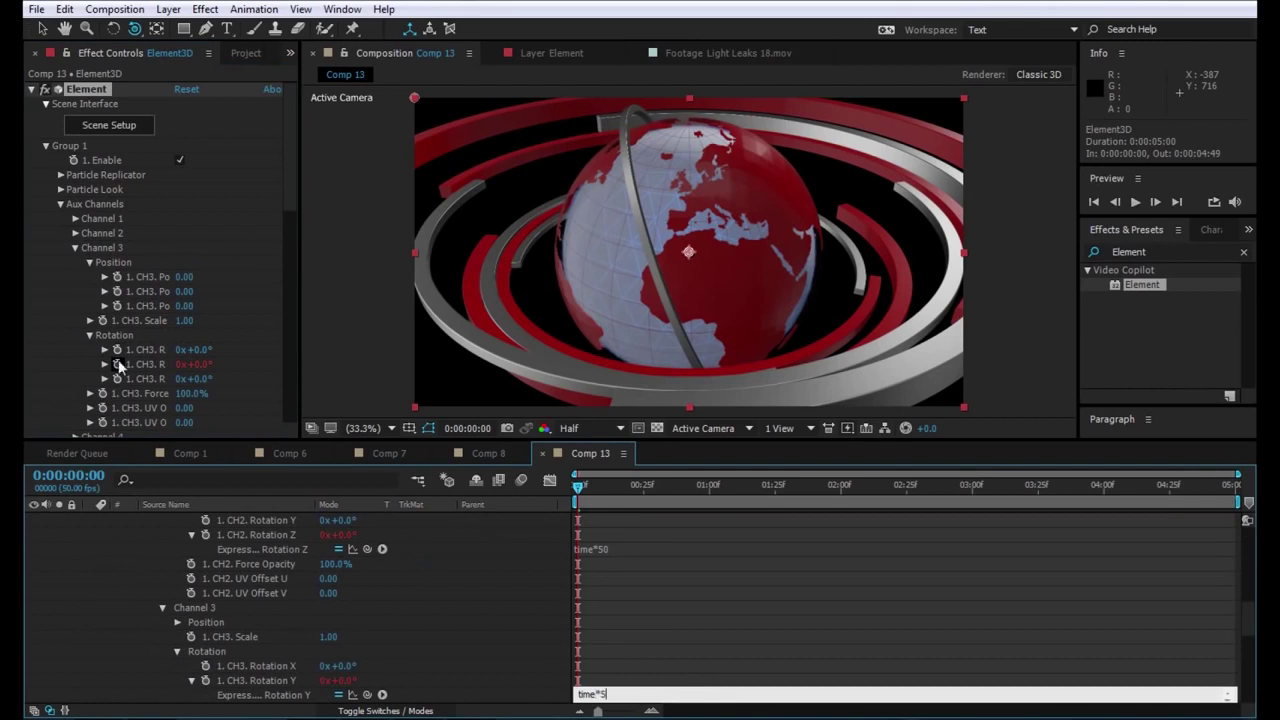
left_click(714, 613)
key("space")
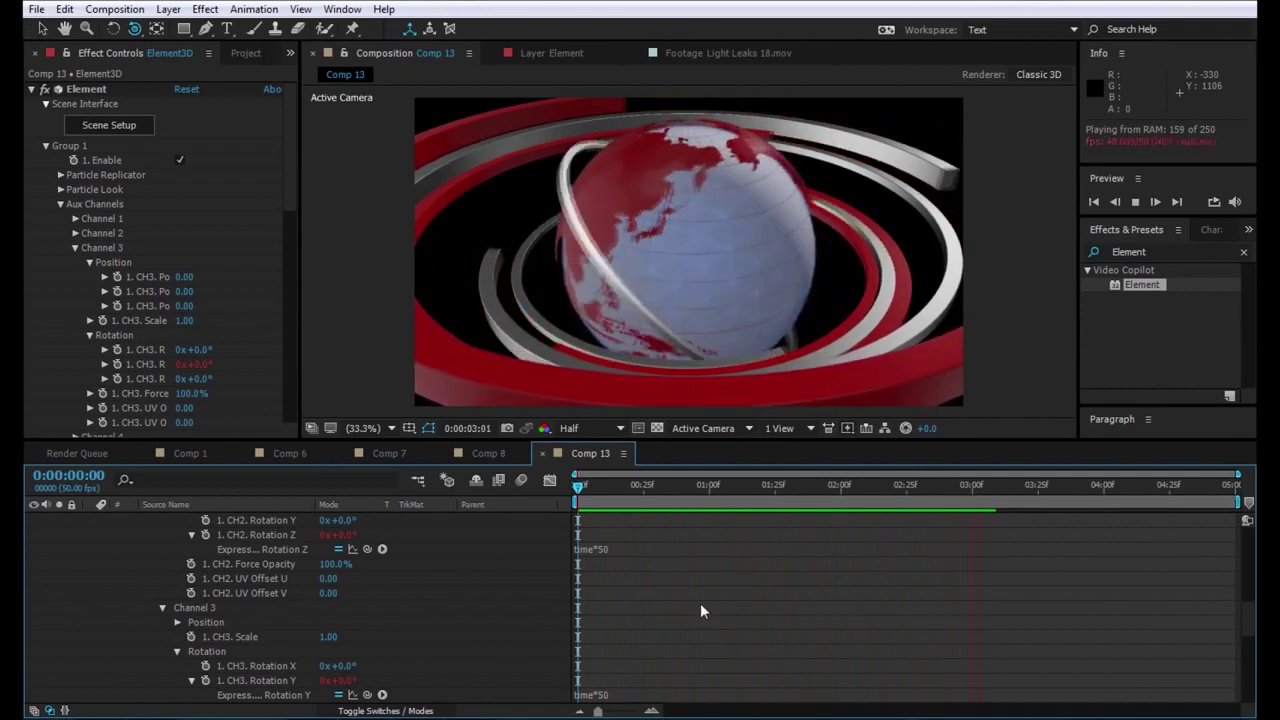
- Stop the preview, scrub through the first second, and return to 0:00:00:00
key("space")
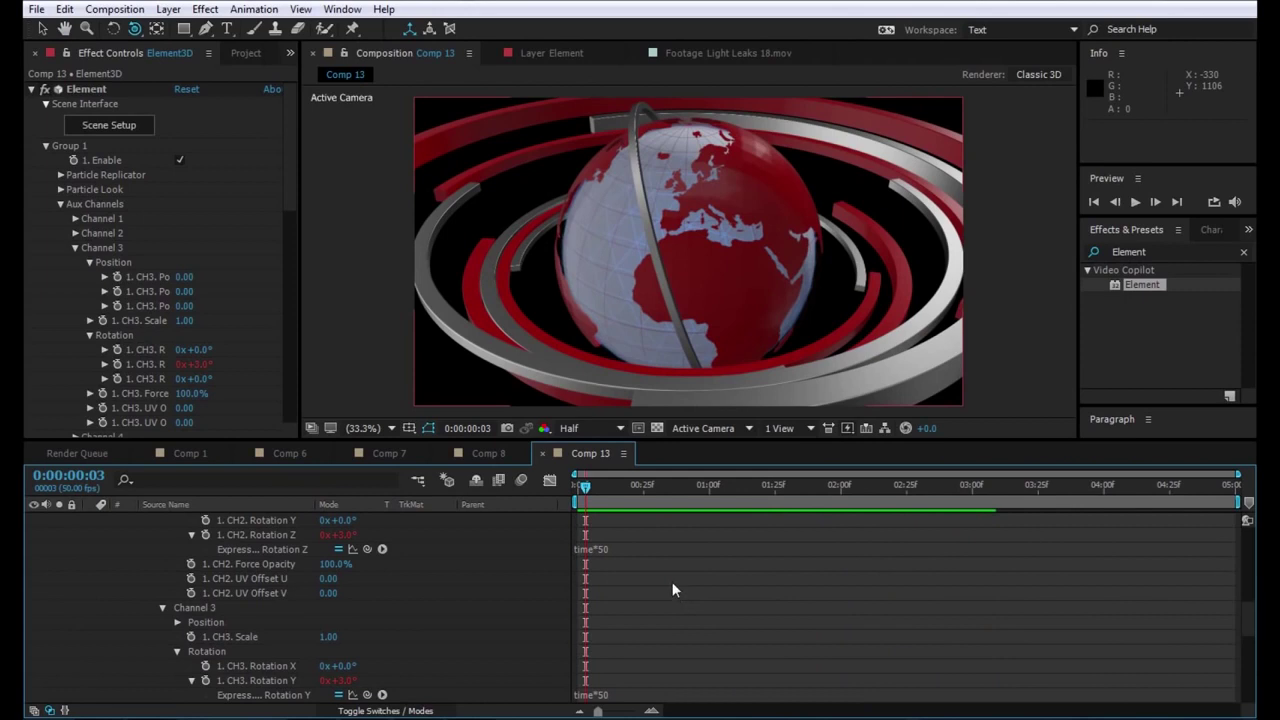
mouse_move(603, 482)
left_mouse_down()
mouse_move(596, 490)
mouse_move(785, 488)
mouse_move(678, 478)
mouse_move(925, 490)
mouse_move(675, 450)
mouse_move(712, 455)
left_mouse_up()
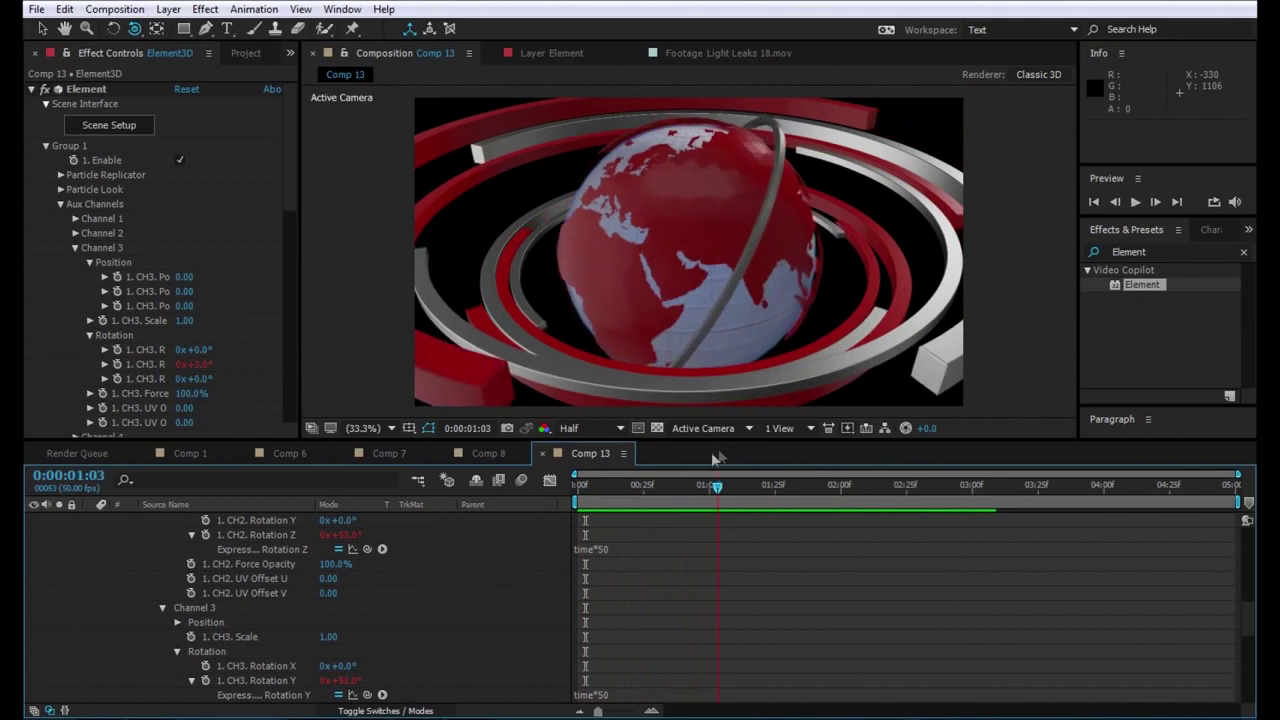
left_click_drag(712, 455, 489, 448)
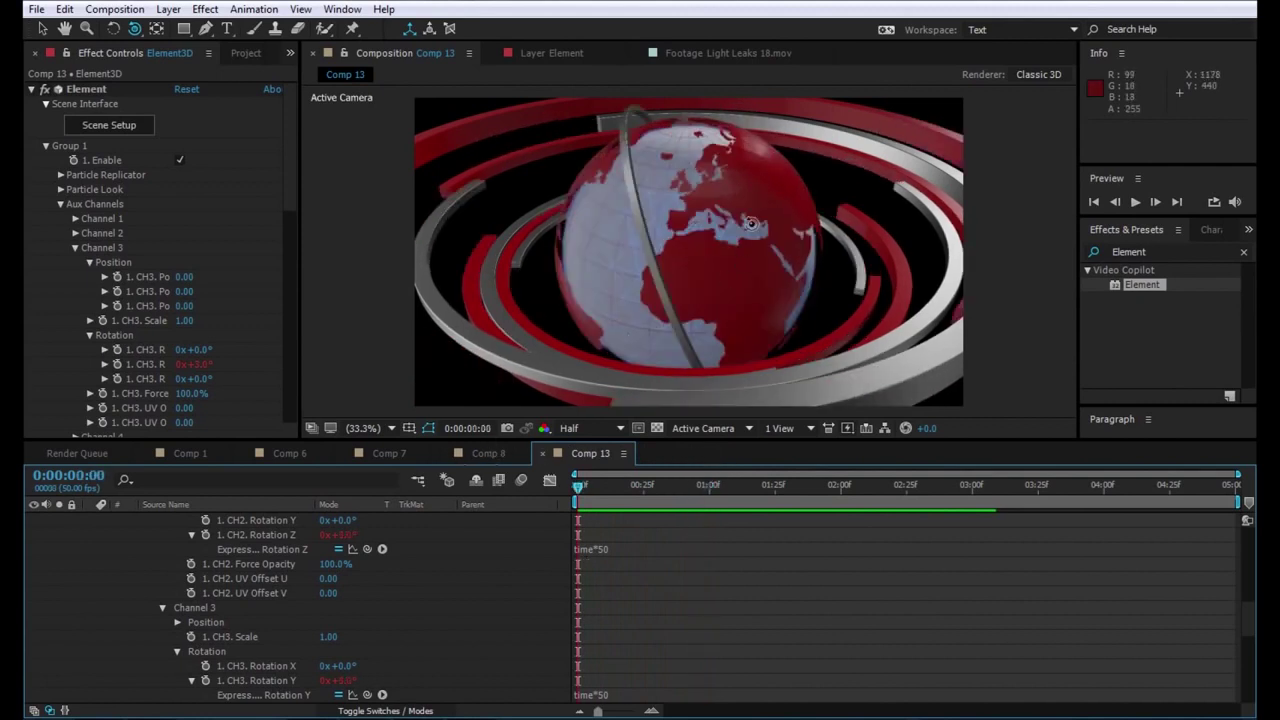
- Add a solid named BG and send it to the bottom of the layer stack
right_click(111, 600)
mouse_move(217, 428)
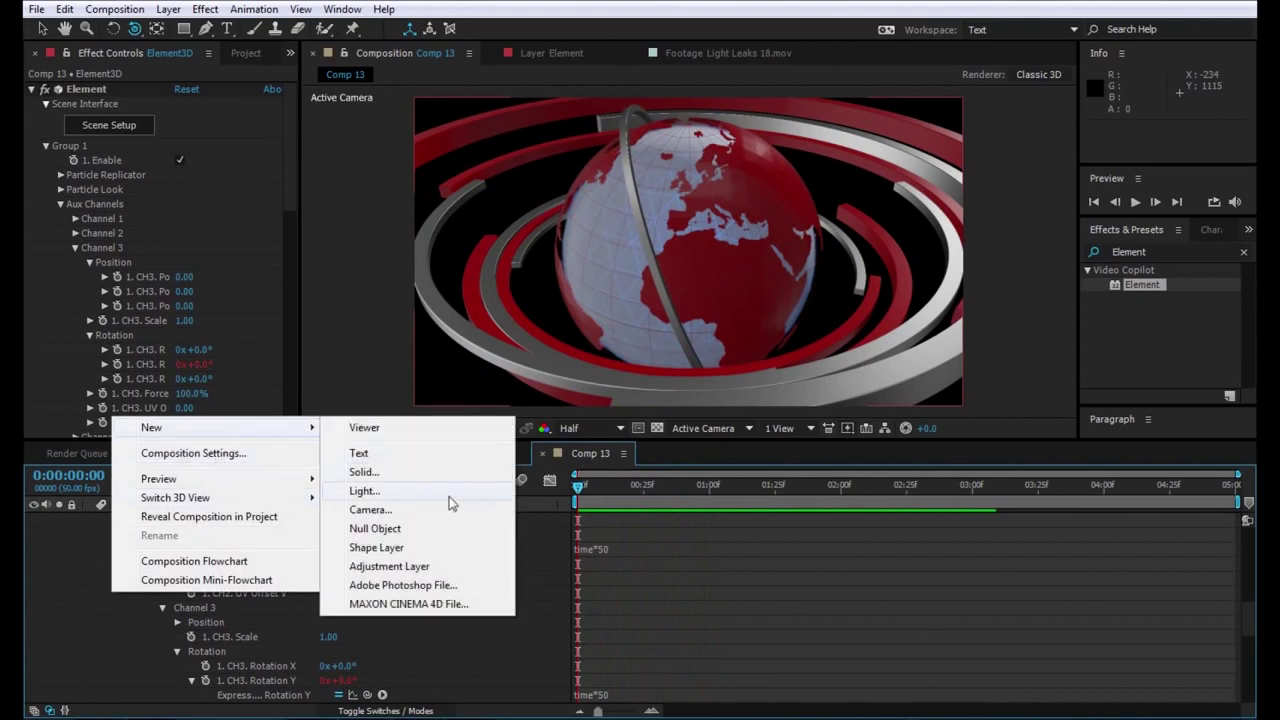
left_click(390, 478)
type("BG")
key("Return")
key("ctrl+shift+bracketleft")
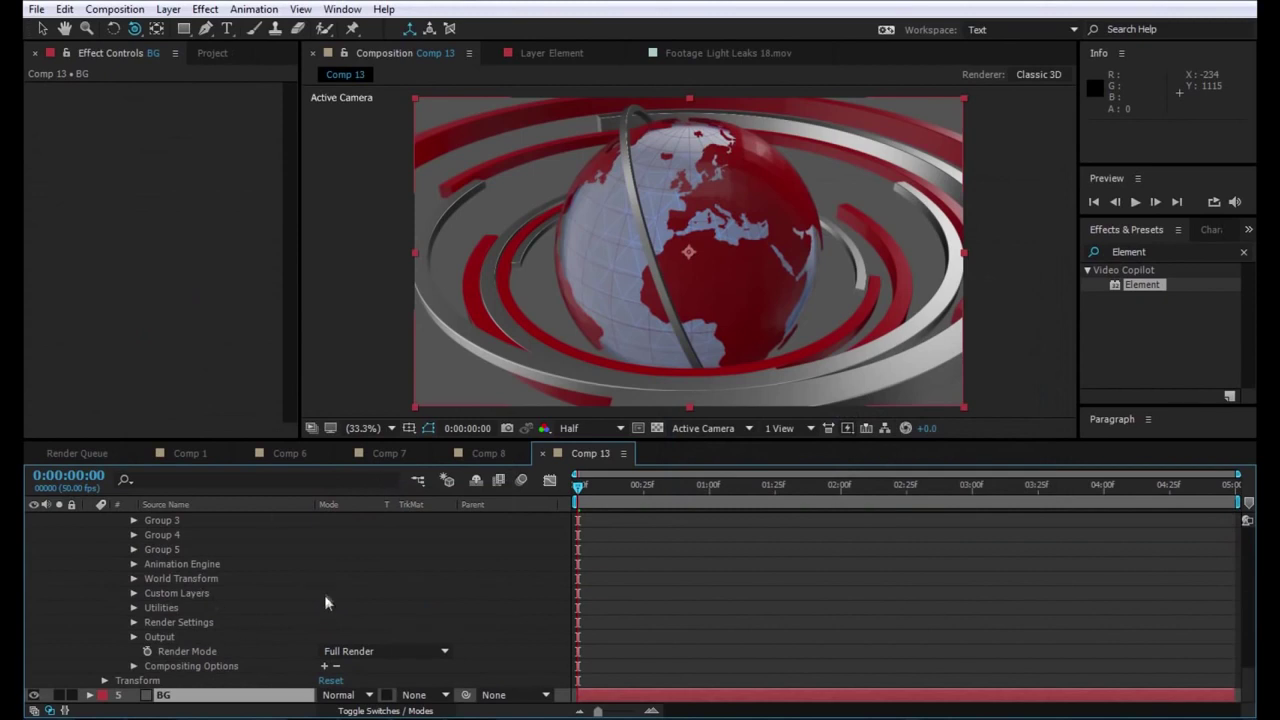
- Add an adjustment layer and rename it Optical
scroll(324, 595, "up", 3)
scroll(324, 595, "up", 5)
scroll(324, 595, "up", 5)
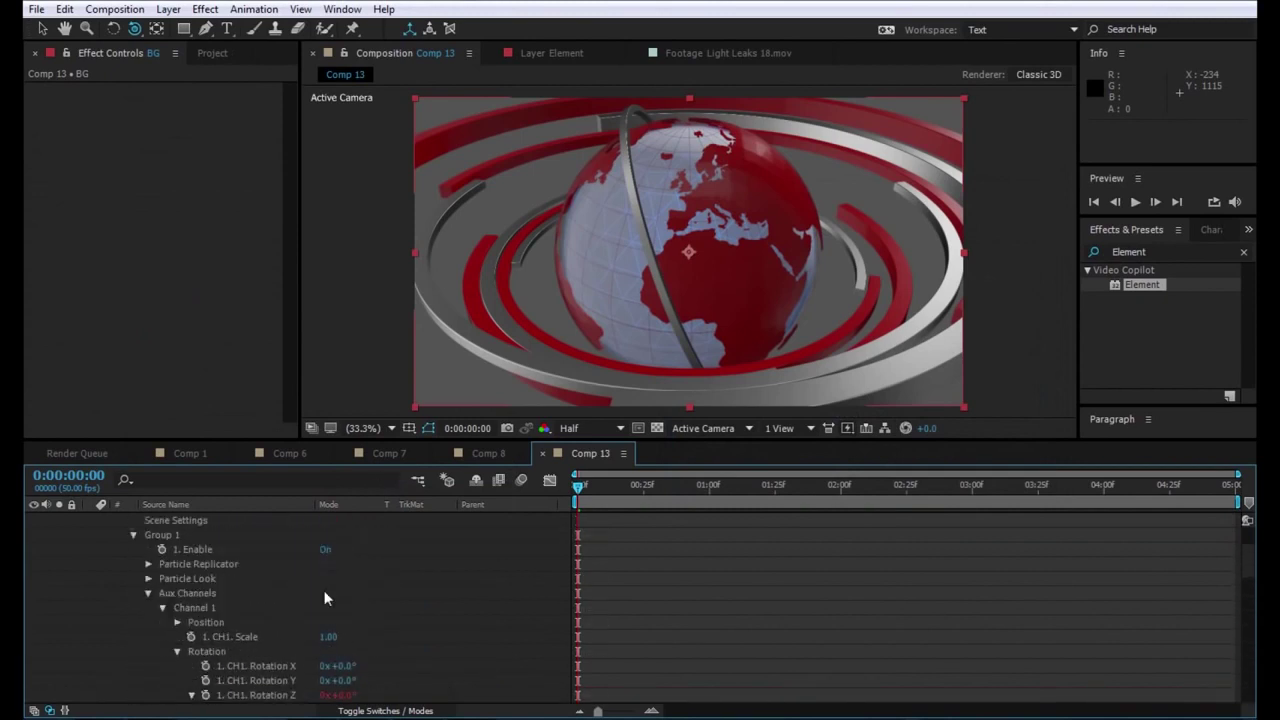
scroll(323, 592, "up", 5)
right_click(81, 652)
mouse_move(144, 483)
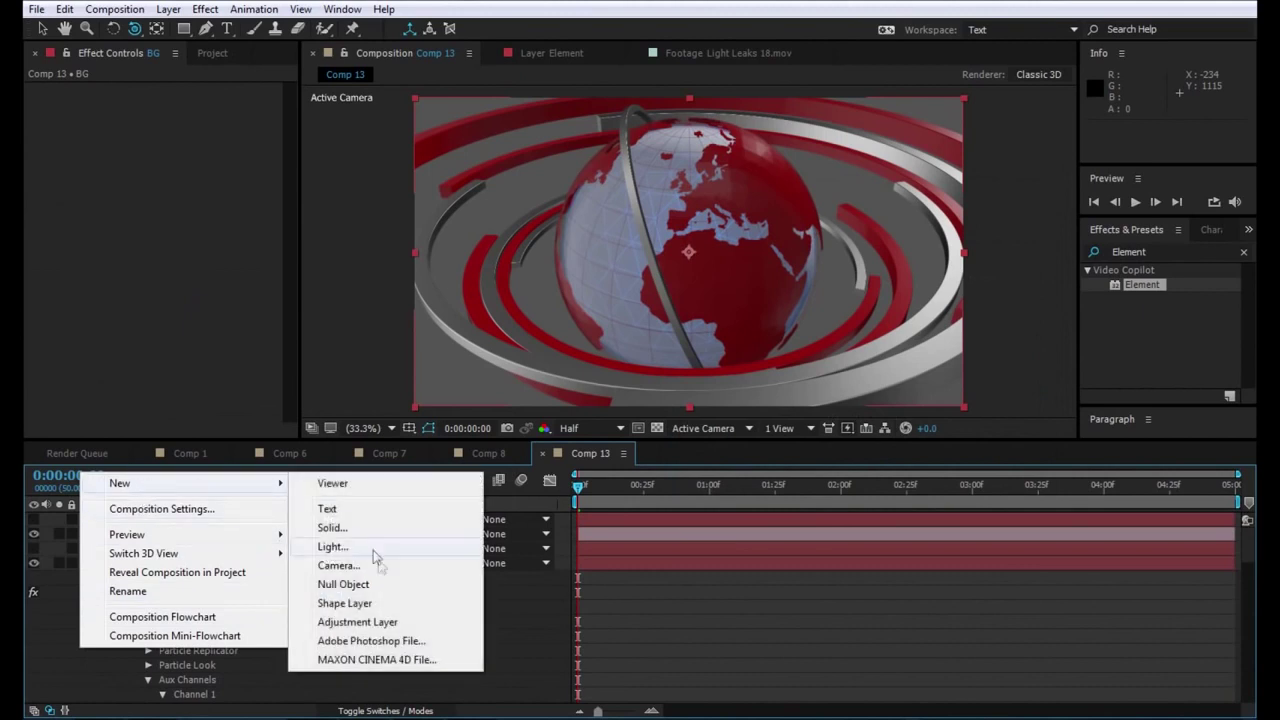
left_click(357, 622)
key("Return")
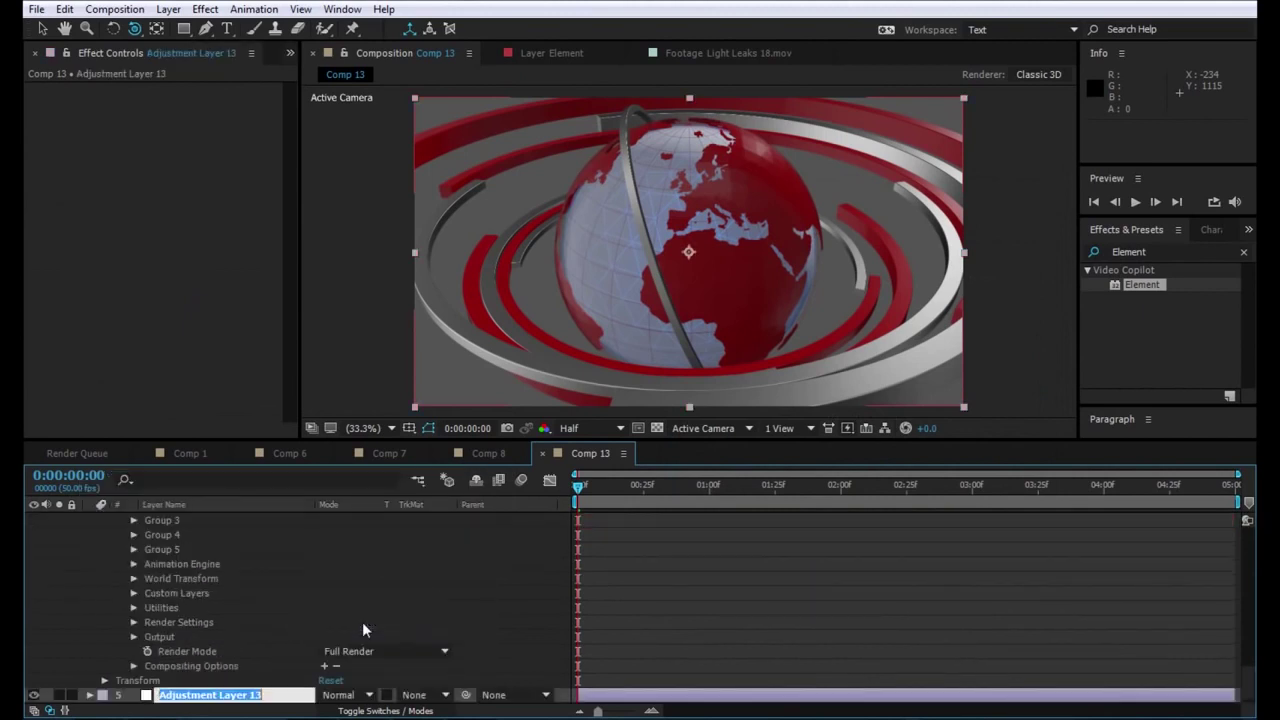
type("Optic")
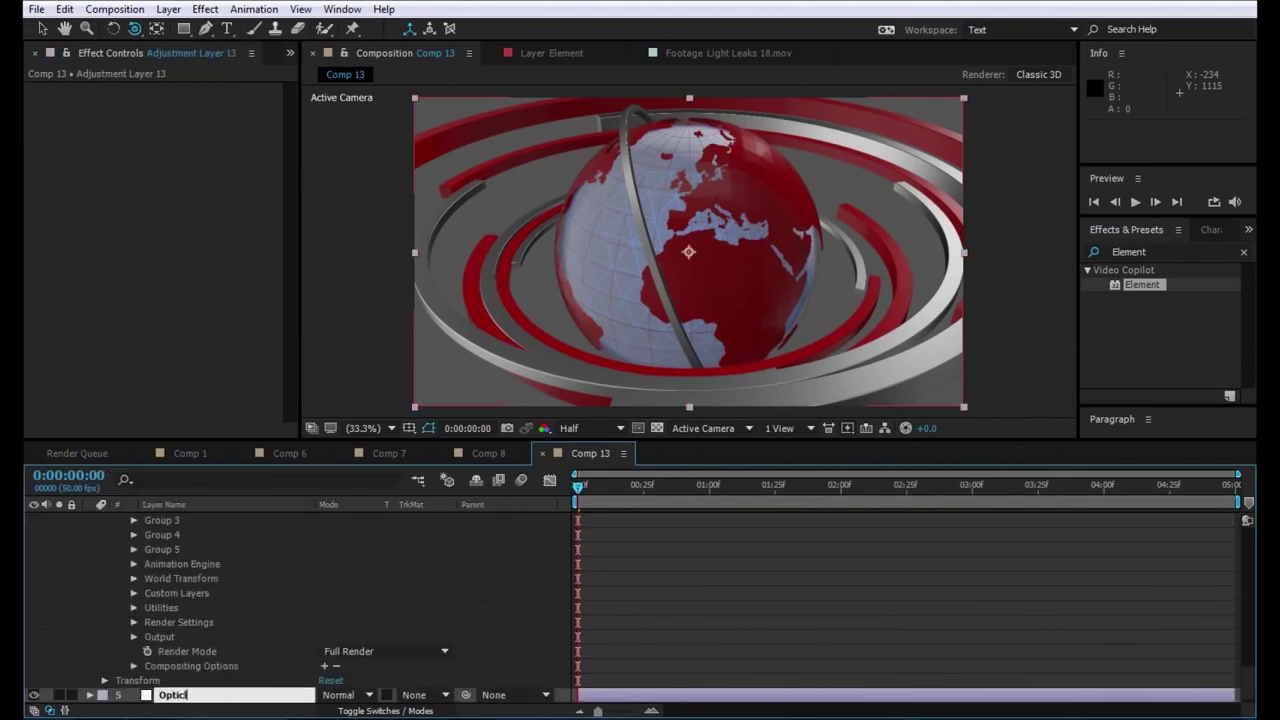
type("al")
key("Return")
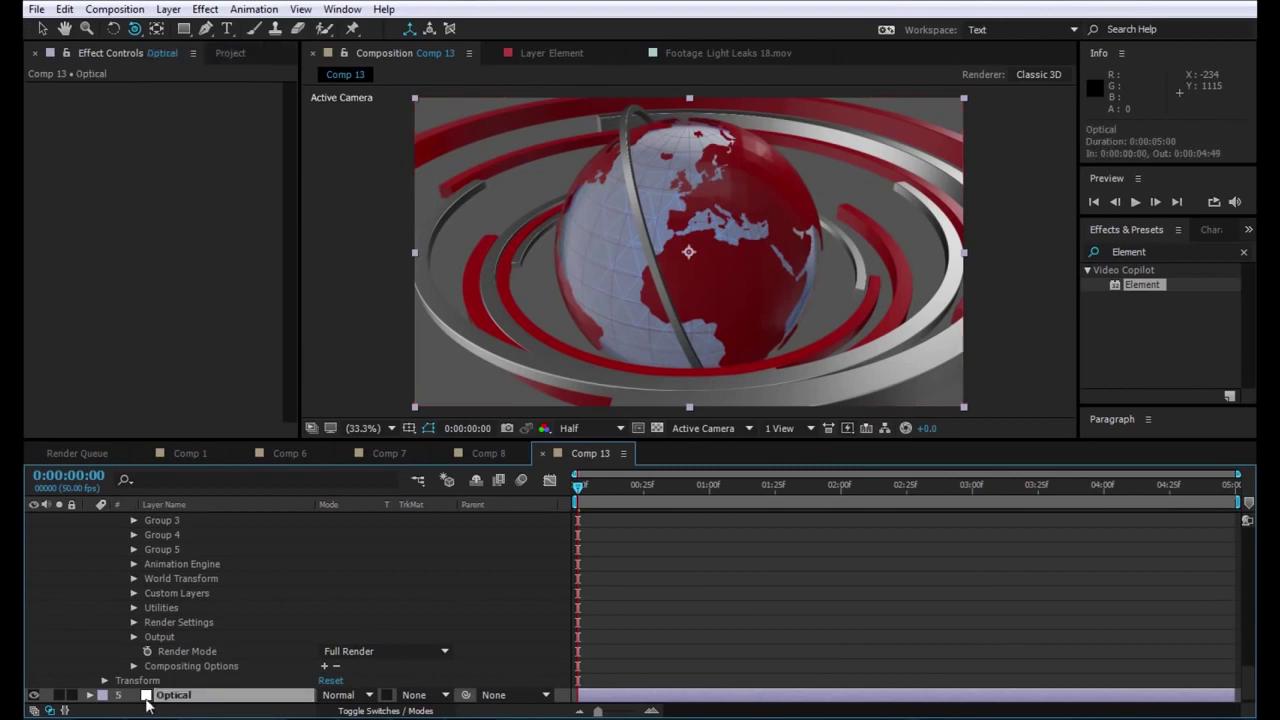
- Apply Optical Flares to the Optical layer and open its Options window
scroll(147, 700, "up", 5)
left_click(1200, 251)
type("optical")
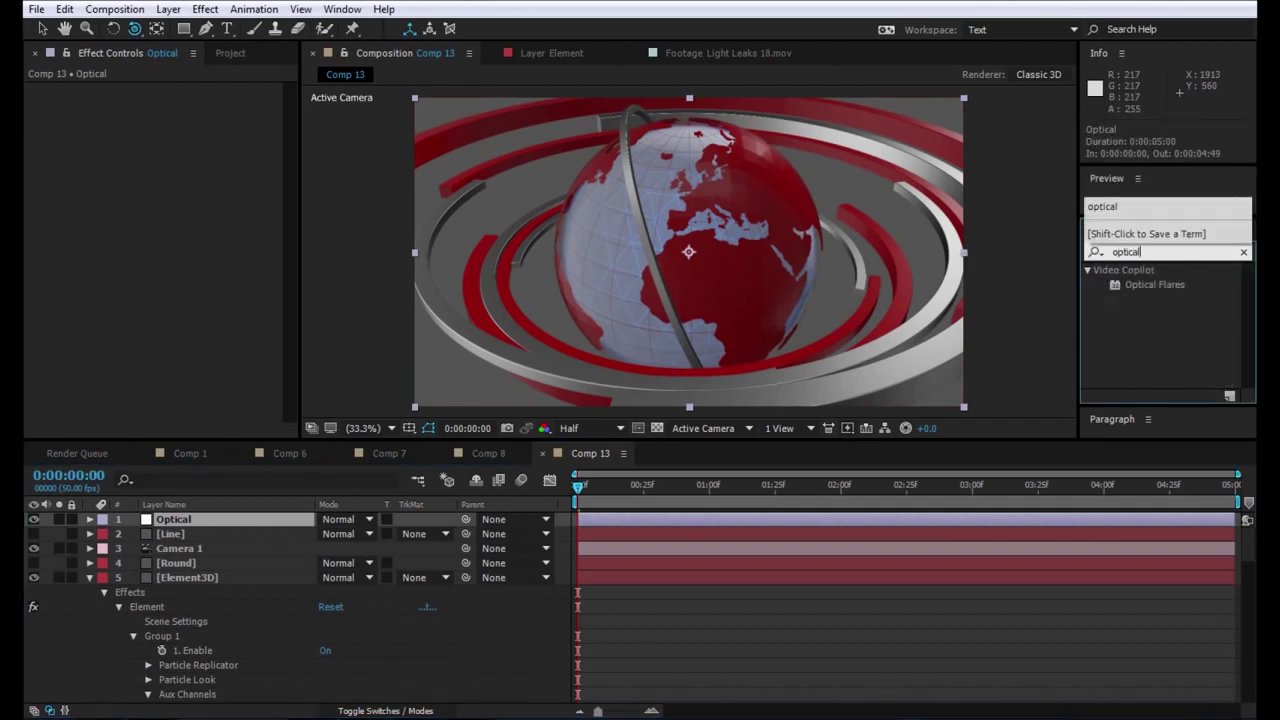
left_click_drag(1150, 285, 174, 522)
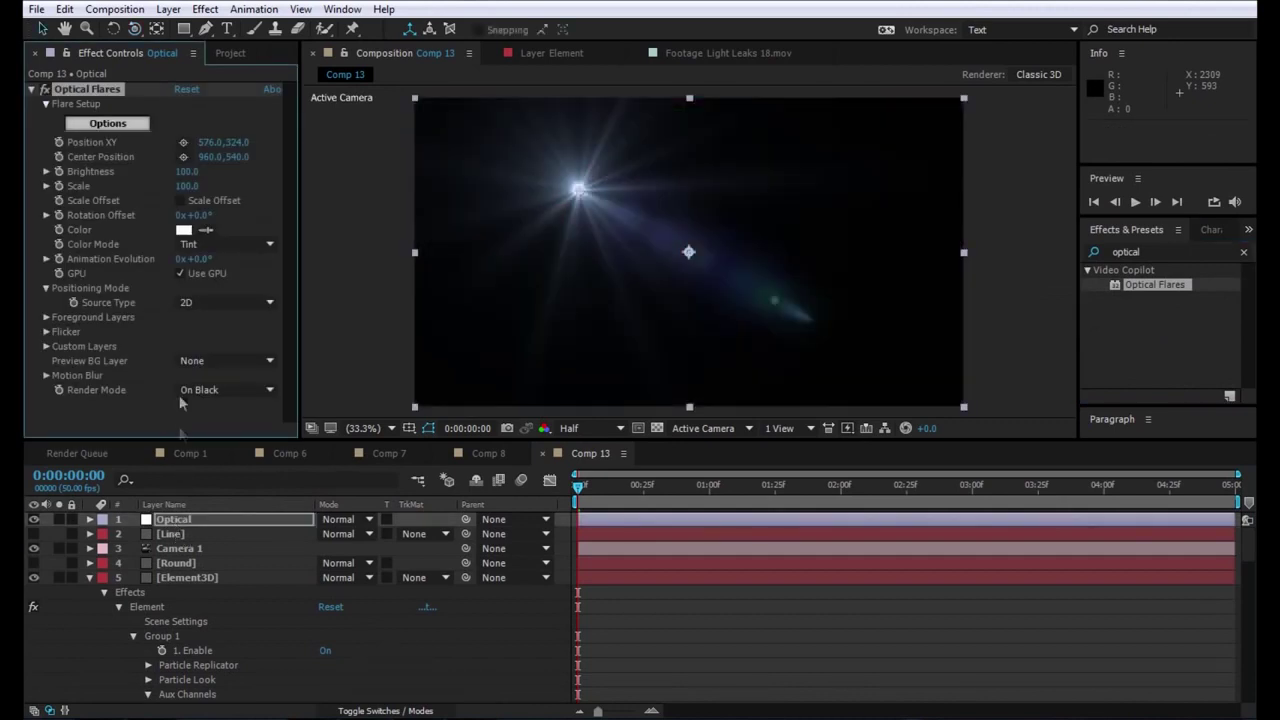
left_click(114, 128)
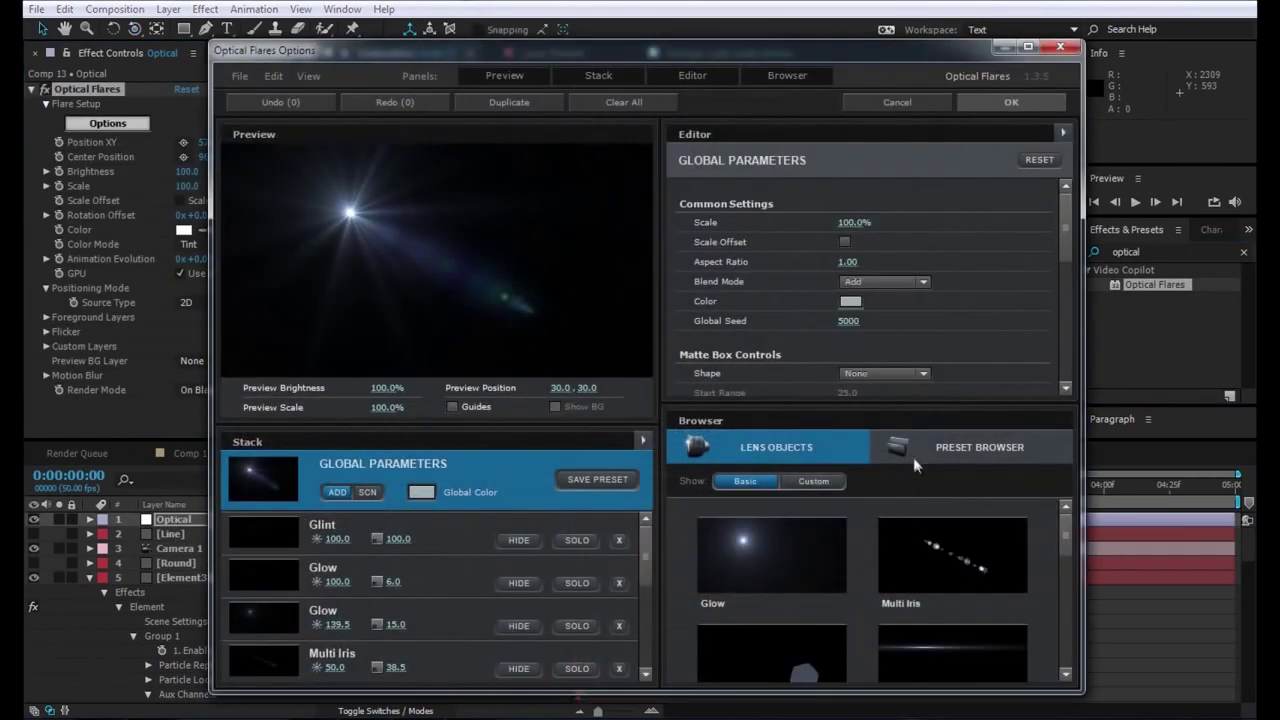
- Browse the Light and Natural Flares preset folders and load the Tac Light flare preset
left_click(939, 444)
double_click(983, 584)
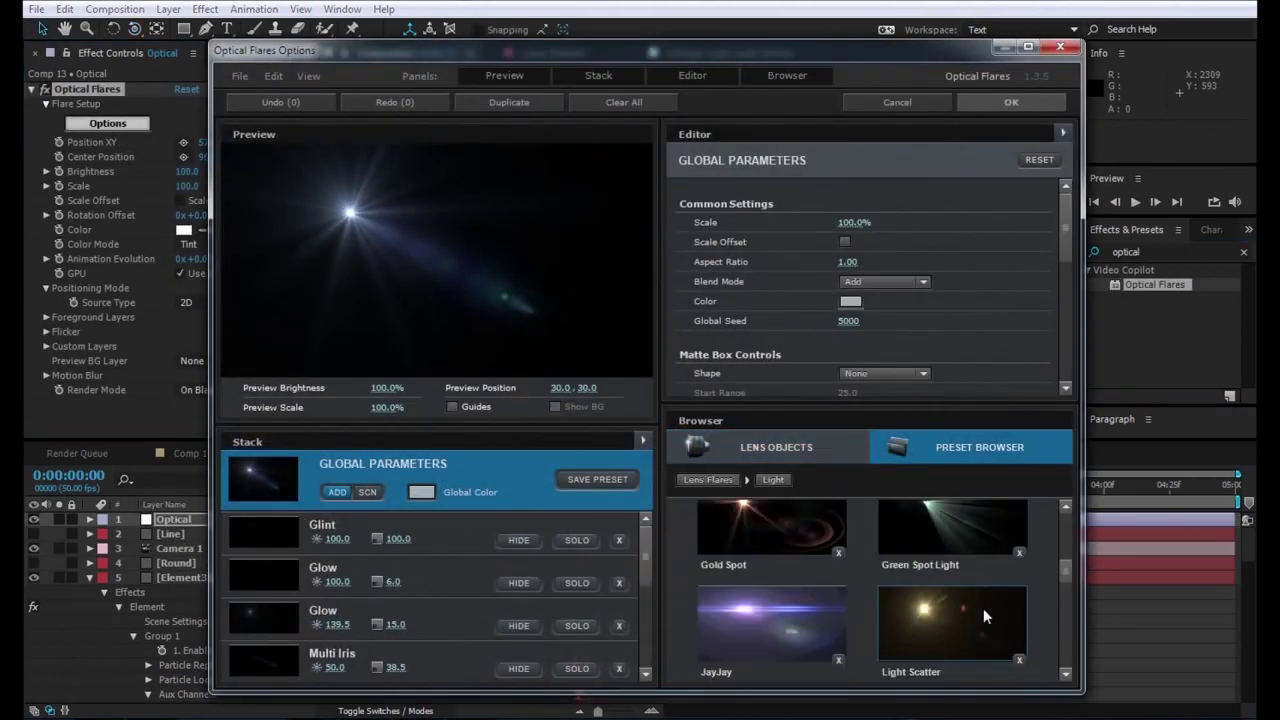
scroll(983, 609, "down", 5)
scroll(984, 611, "up", 5)
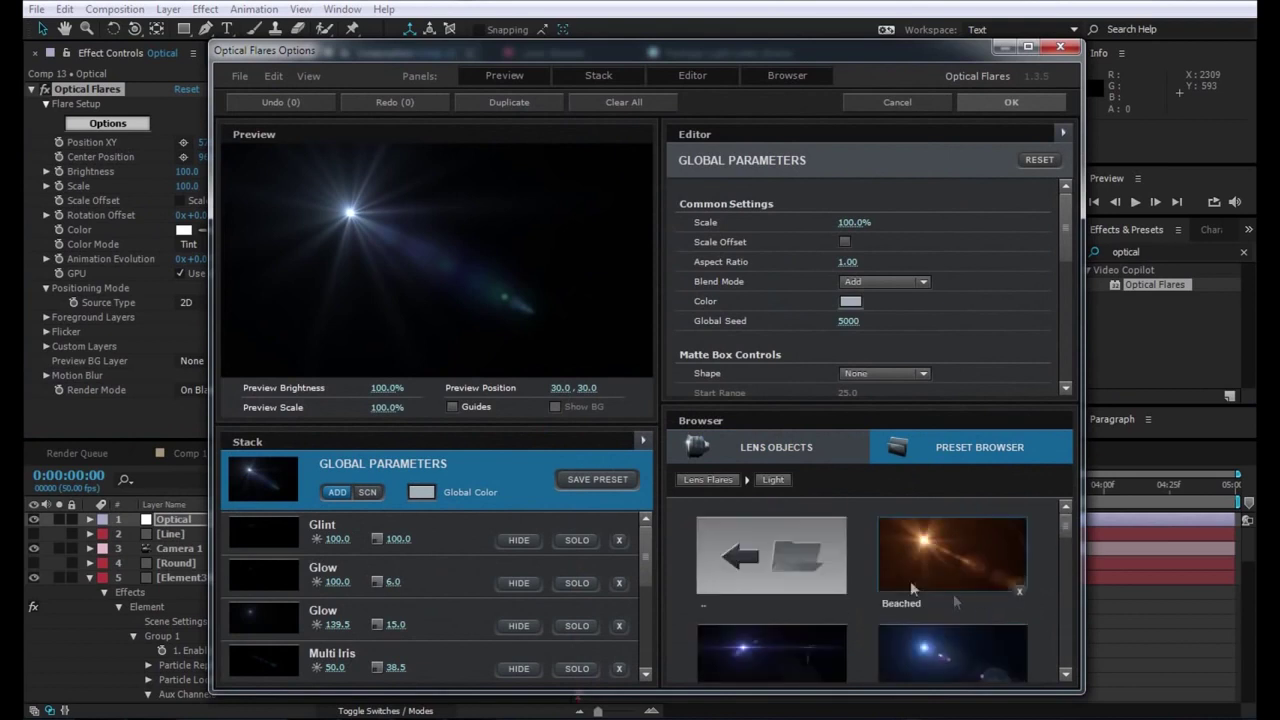
double_click(753, 556)
double_click(948, 653)
scroll(950, 650, "down", 5)
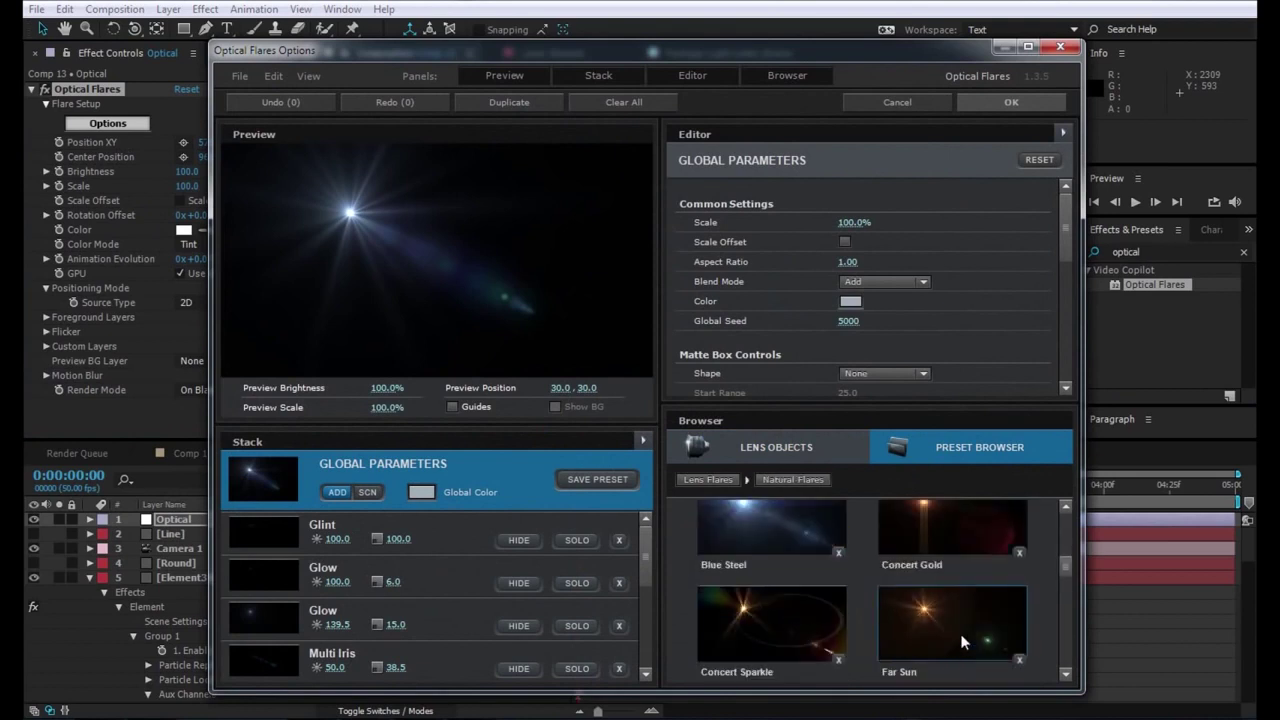
scroll(955, 648, "up", 3)
scroll(963, 642, "down", 1)
scroll(962, 641, "up", 2)
scroll(962, 641, "down", 3)
scroll(962, 641, "down", 2)
scroll(962, 641, "down", 2)
scroll(960, 633, "down", 1)
scroll(960, 633, "down", 2)
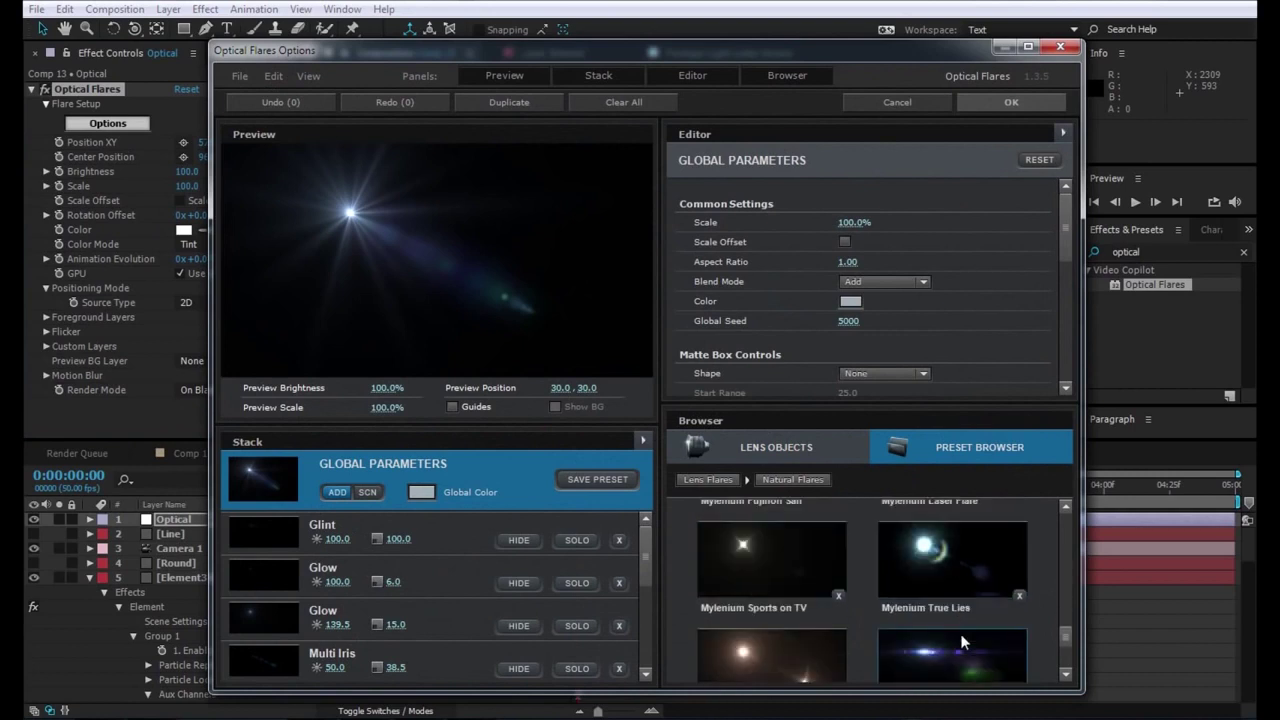
scroll(960, 633, "down", 2)
left_click(960, 632)
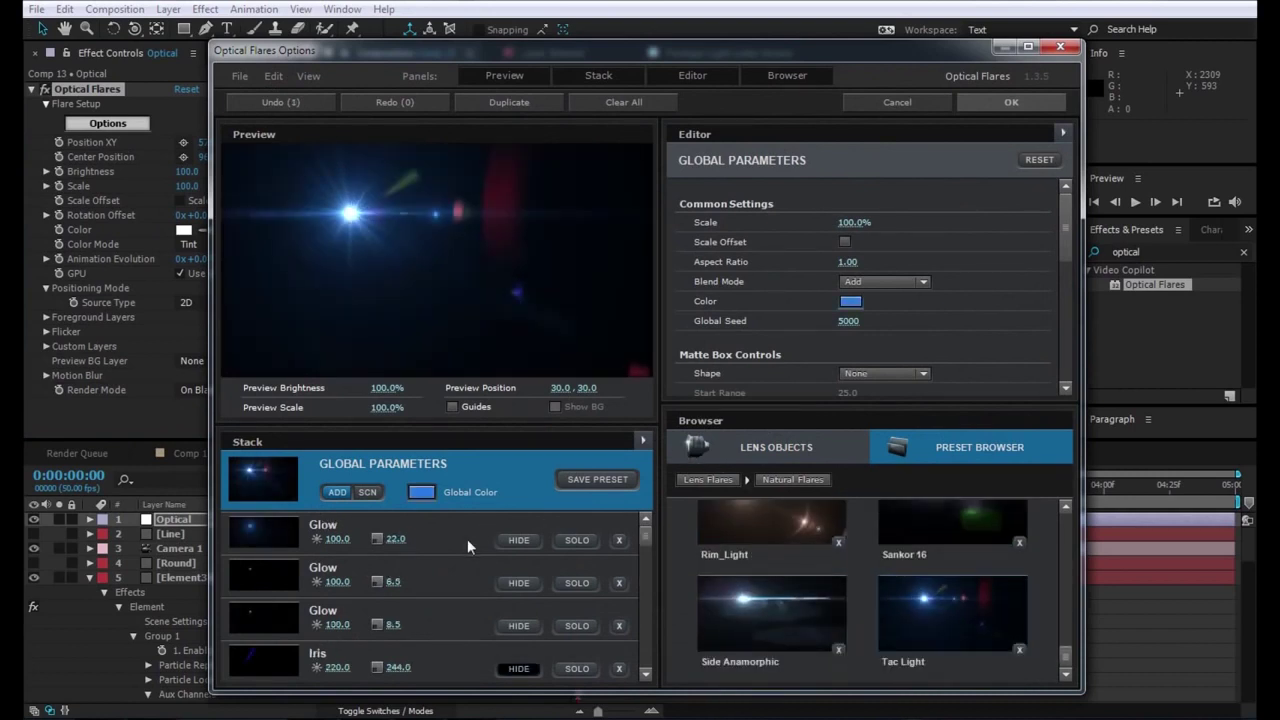
- Delete three Ring elements, including the 387.5 ring, from the flare stack and apply the flare
scroll(347, 580, "down", 3)
scroll(347, 580, "down", 2)
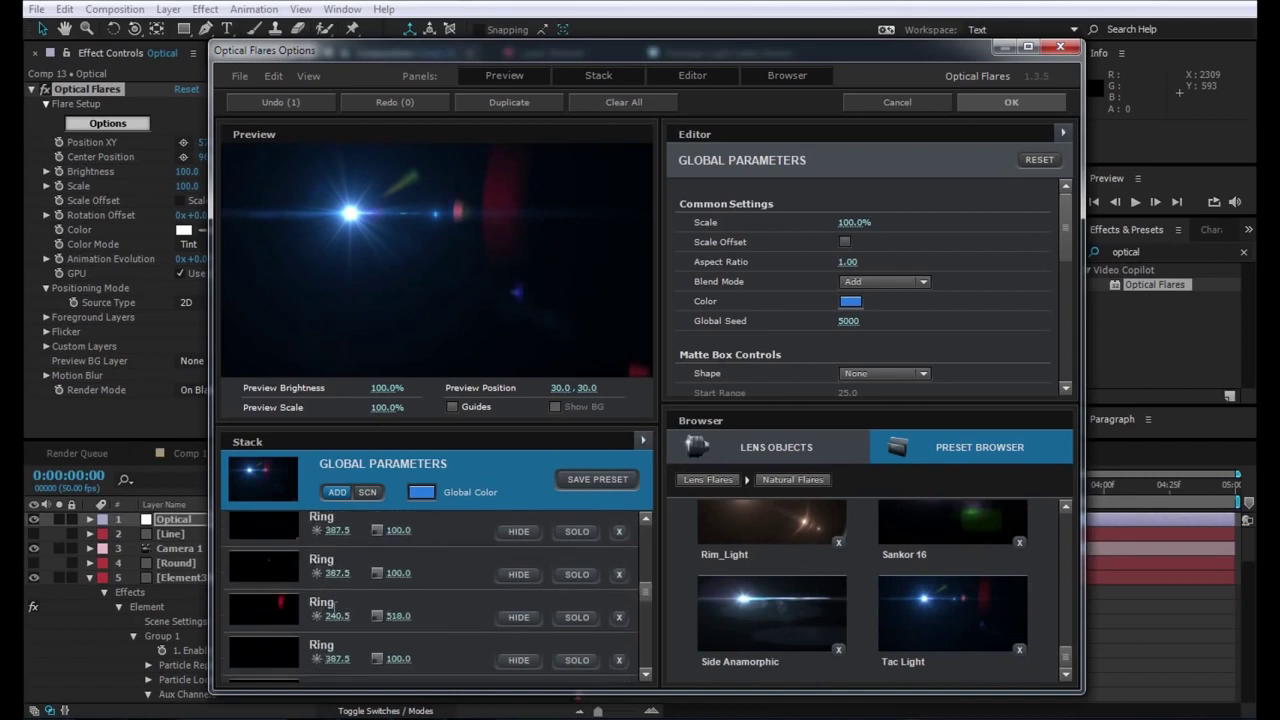
left_click(272, 627)
key("Delete")
key("Delete")
key("Delete")
left_click(272, 619)
key("Delete")
scroll(402, 617, "up", 2)
scroll(402, 617, "up", 1)
scroll(402, 617, "up", 2)
scroll(402, 617, "up", 2)
left_click(256, 570)
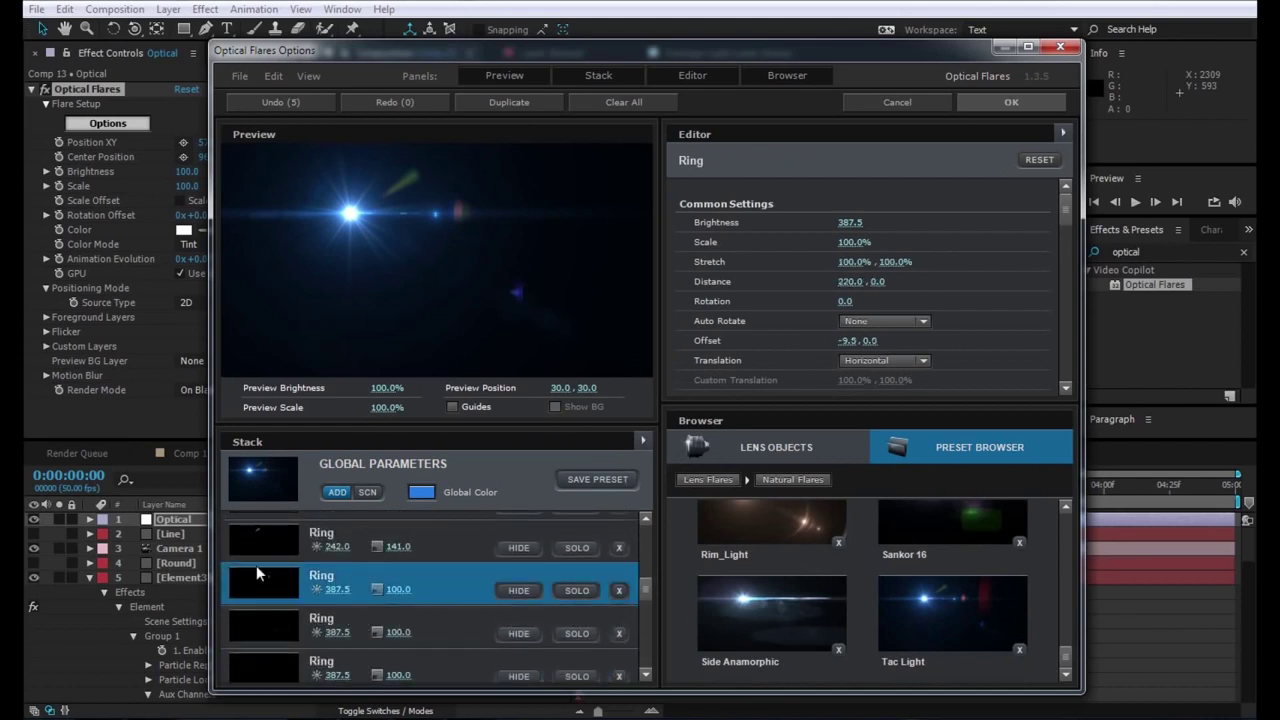
key("Delete")
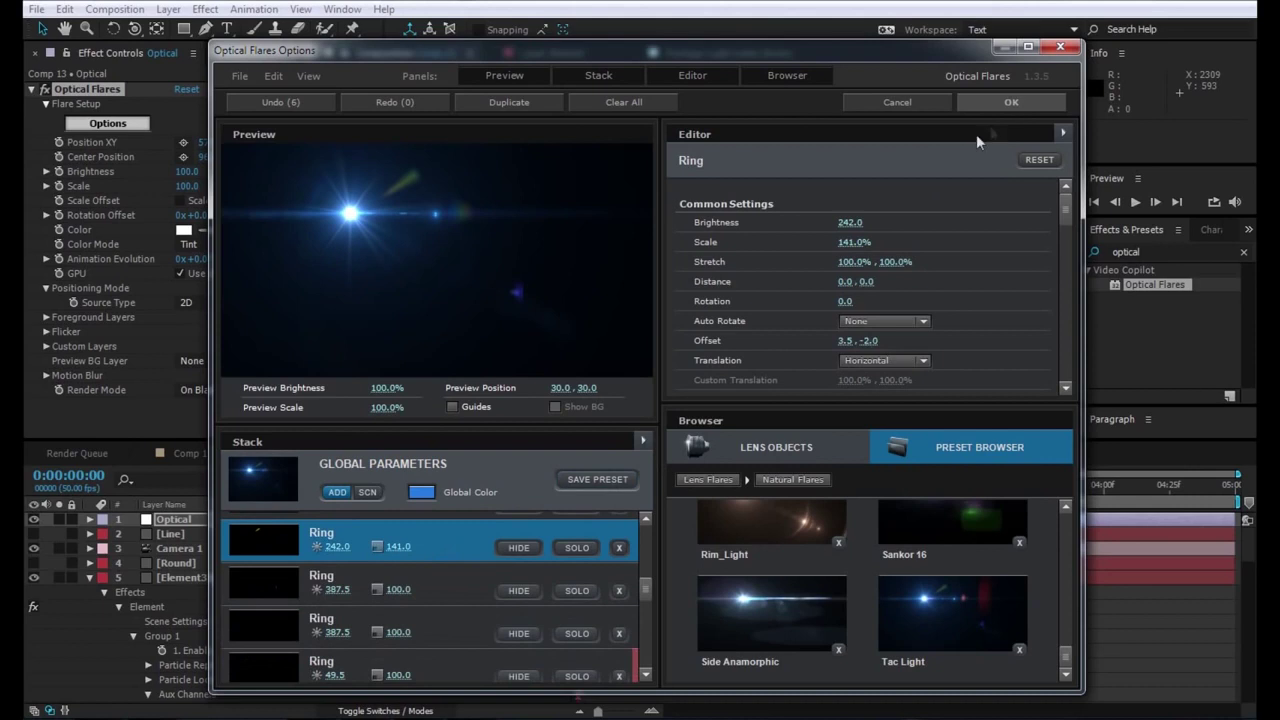
left_click(1017, 106)
- Set the Optical layer to Add and apply Fast Blur with Blurriness 100 and Repeat Edge Pixels
left_click(340, 519)
left_click(408, 248)
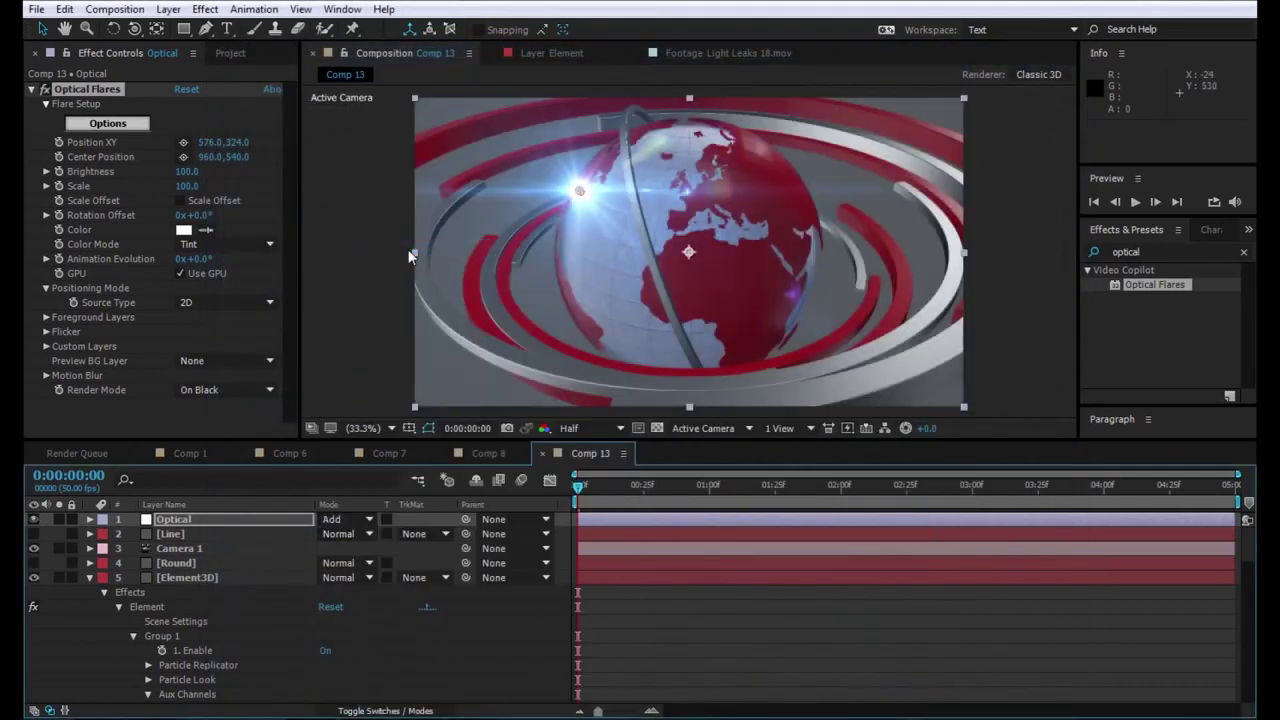
double_click(1172, 254)
type("fast")
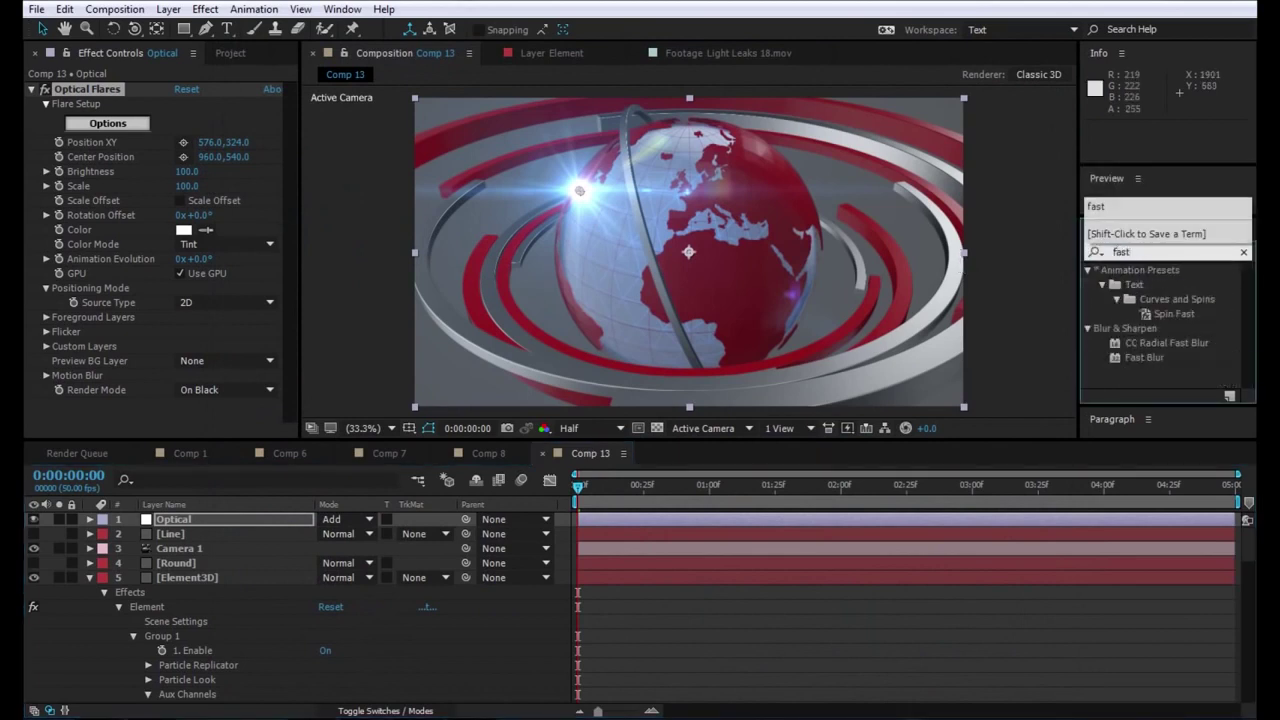
left_click_drag(1126, 354, 158, 524)
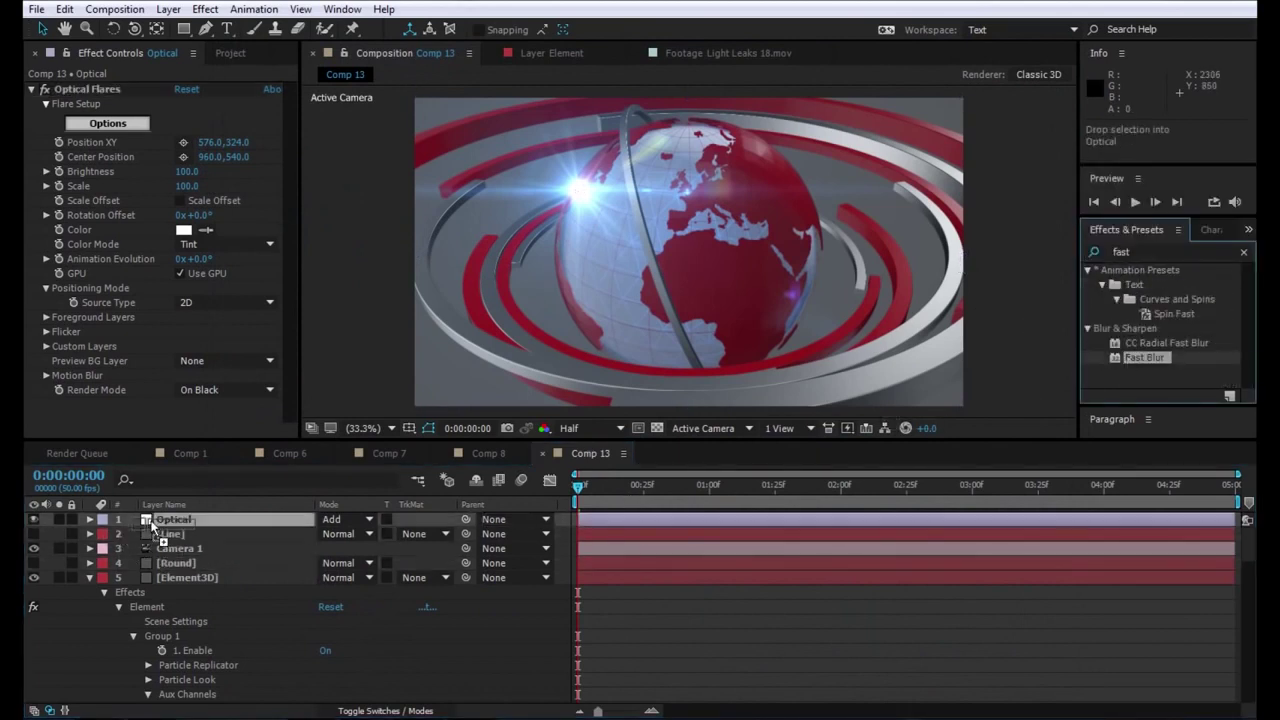
left_click(180, 429)
left_click(182, 400)
type("100")
key("Return")
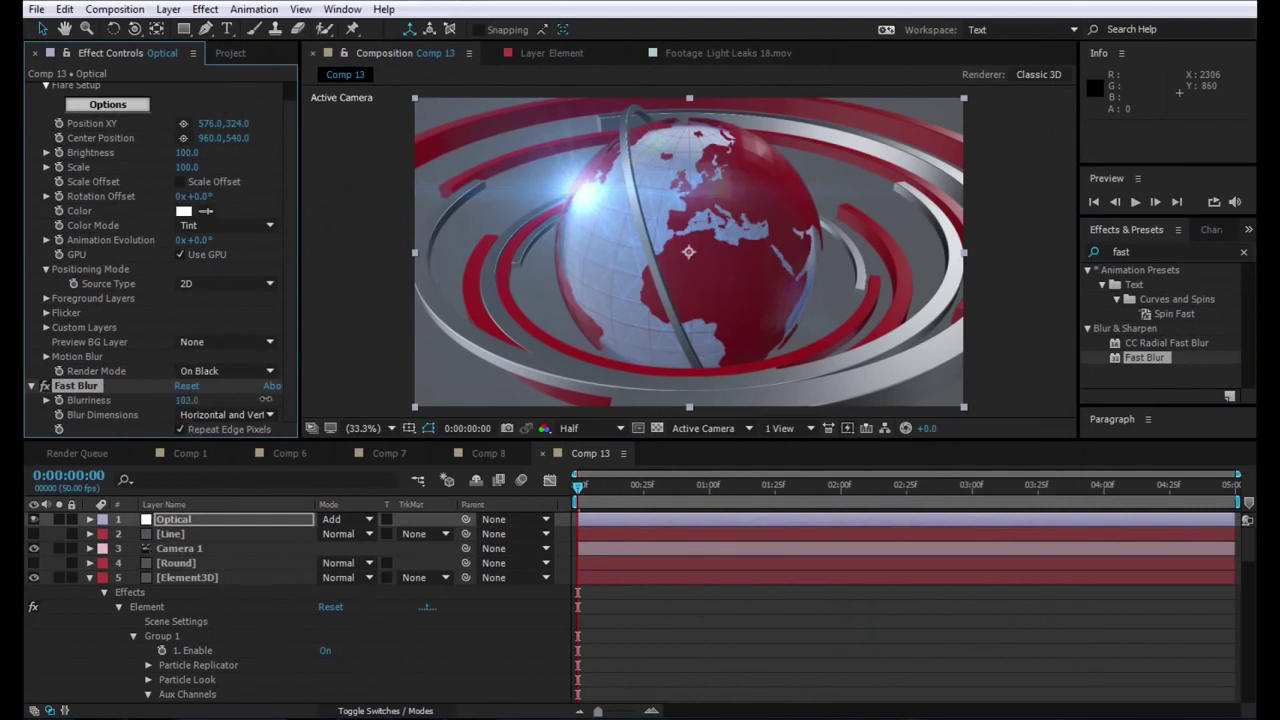
right_click(93, 475)
- Create an adjustment layer named 'Looks' and apply Magic Bullet Looks to it
mouse_move(141, 489)
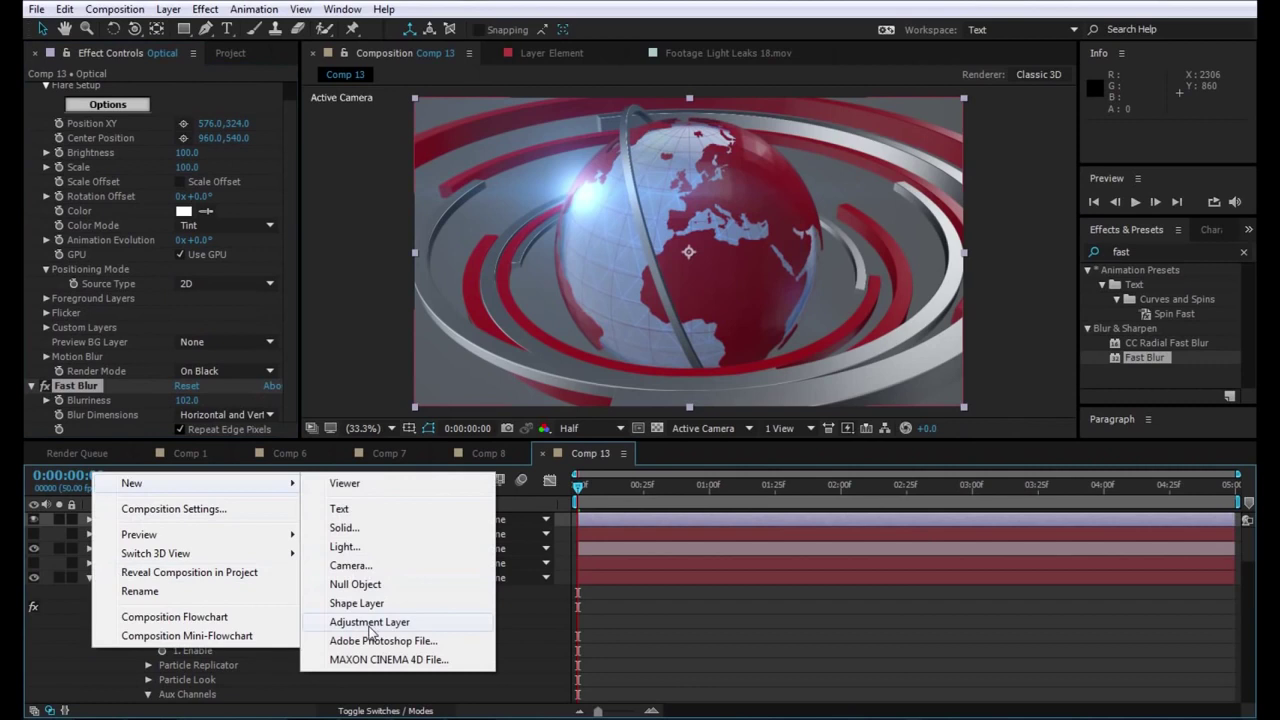
left_click(368, 623)
key("Return")
type("Looks")
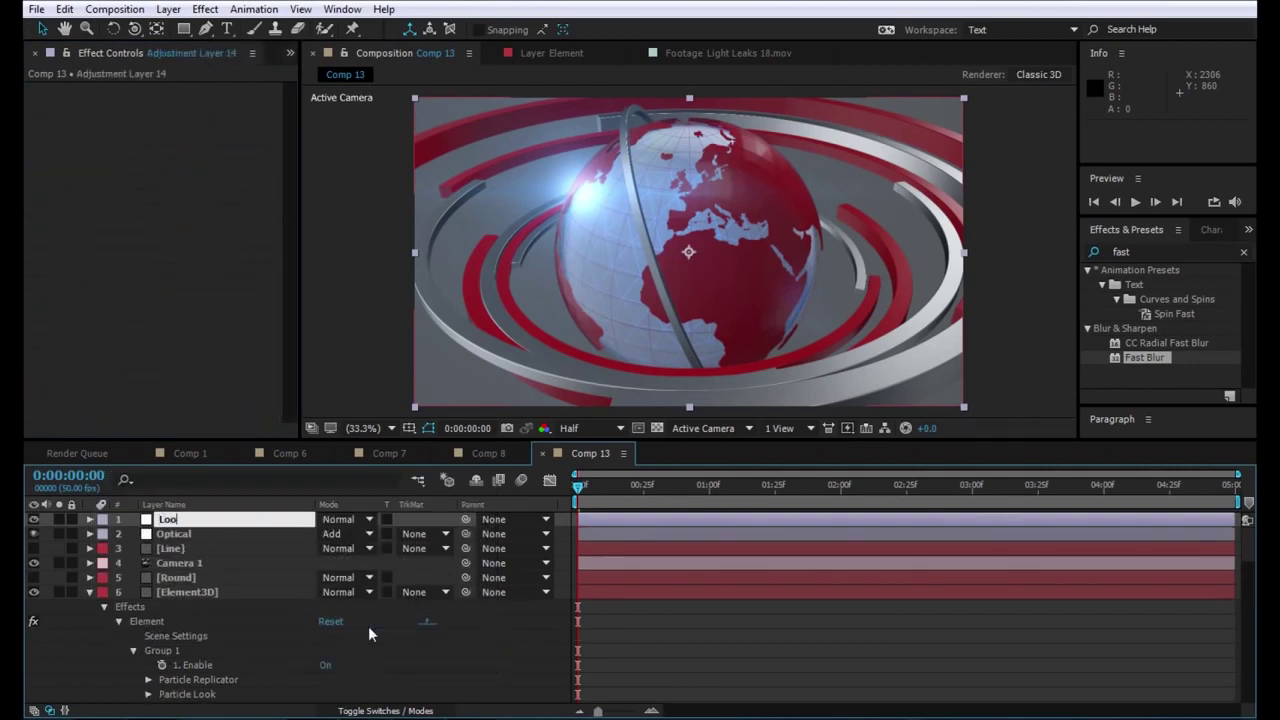
key("Return")
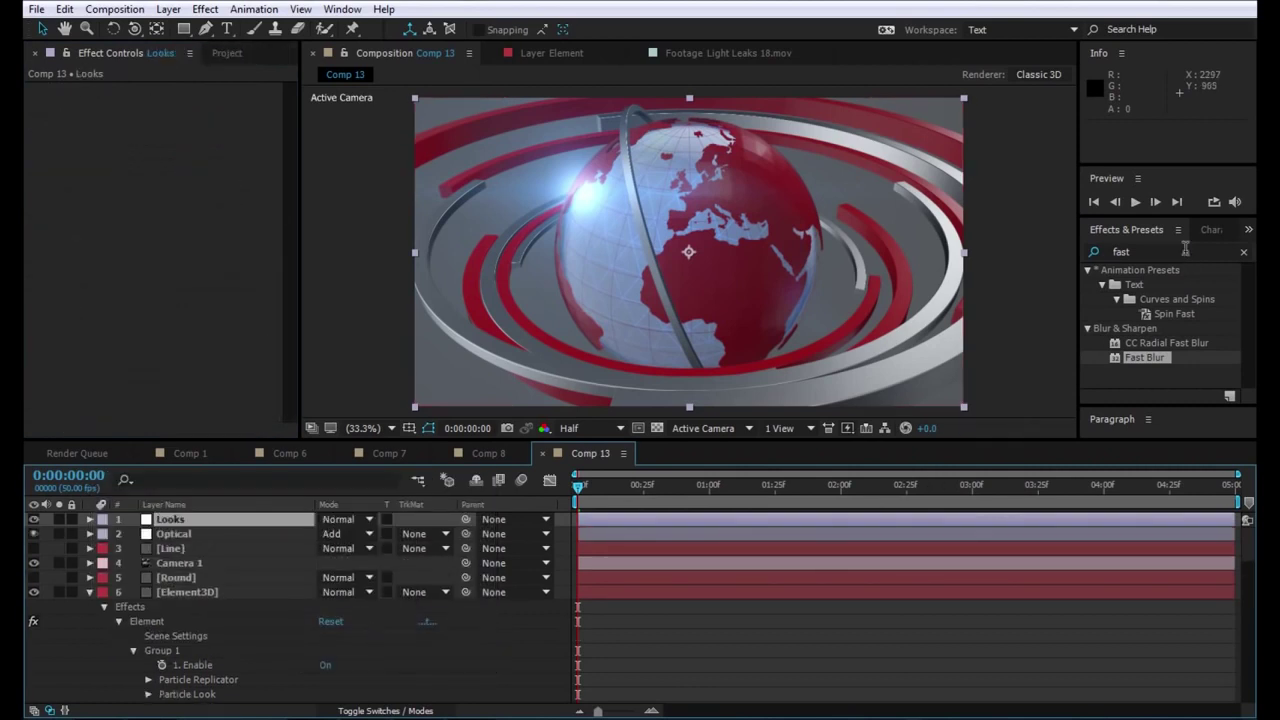
left_click(1185, 251)
type("looks")
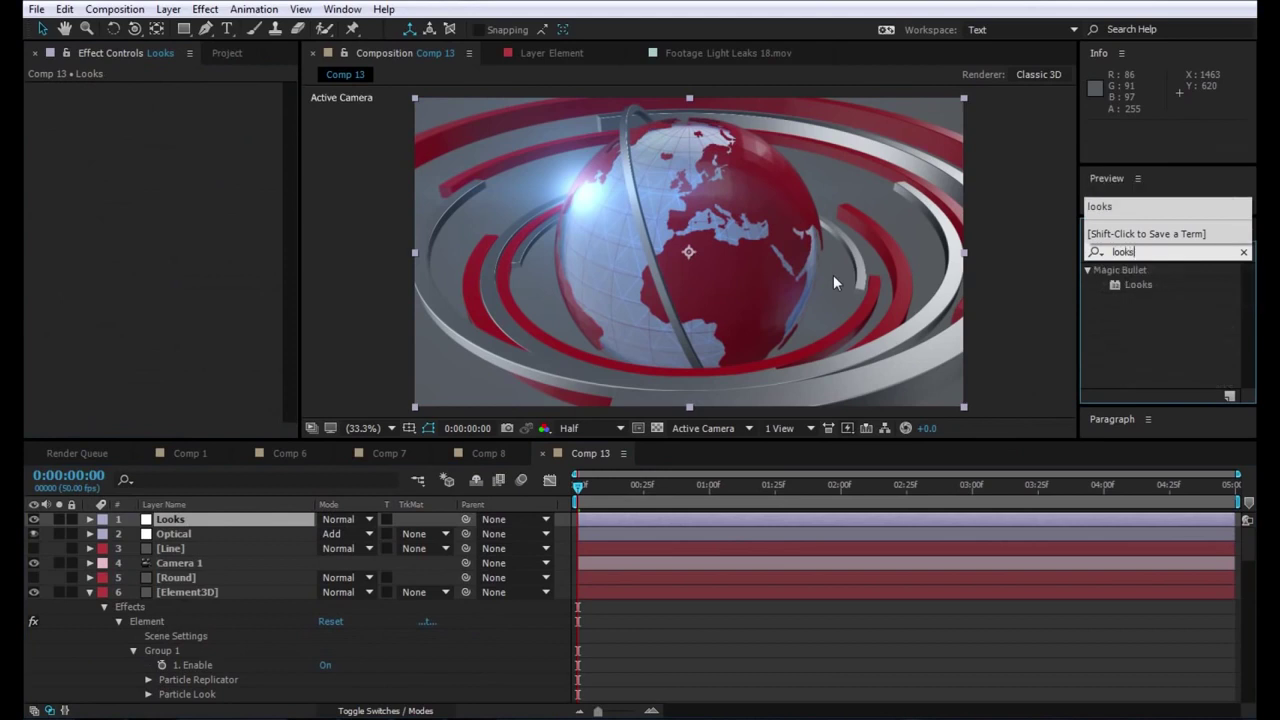
mouse_move(1137, 284)
left_mouse_down()
mouse_move(174, 485)
mouse_move(170, 519)
left_mouse_up()
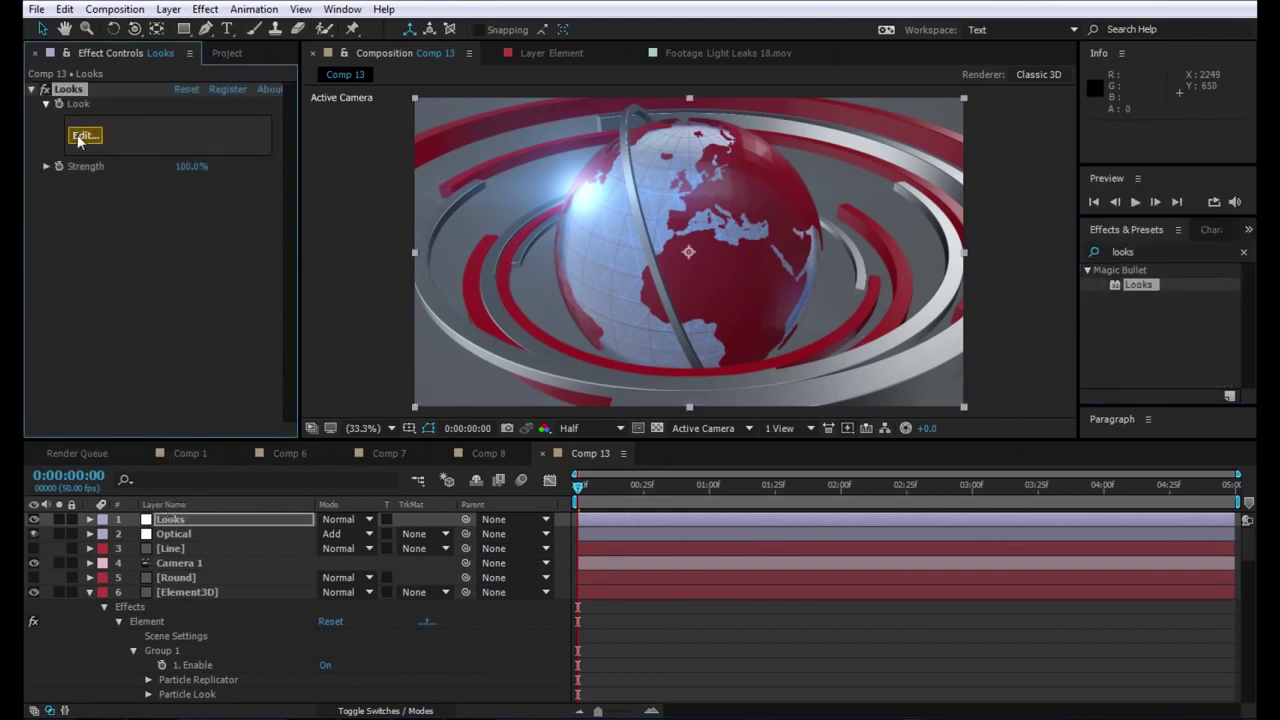
- In the Looks editor, apply the Blockbuster Body Shop look with Matte Box Shade at 0%
left_click(80, 136)
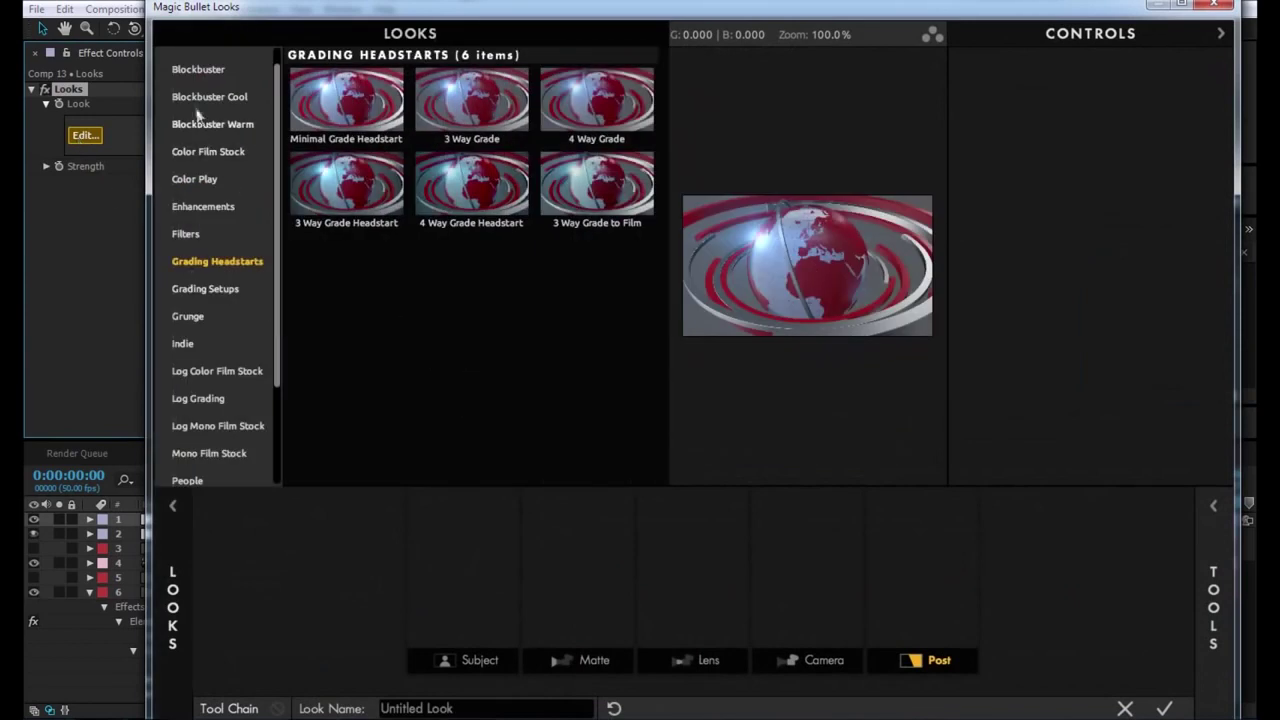
left_click(199, 69)
left_click(347, 110)
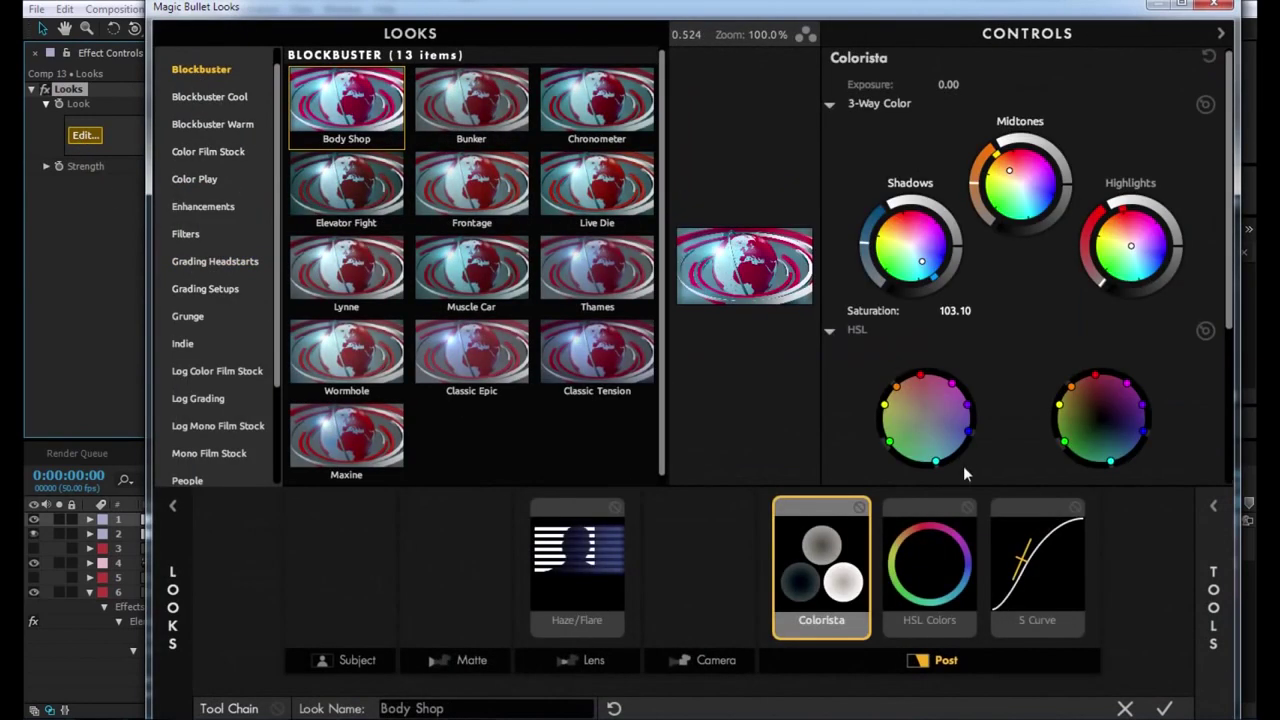
left_click(564, 591)
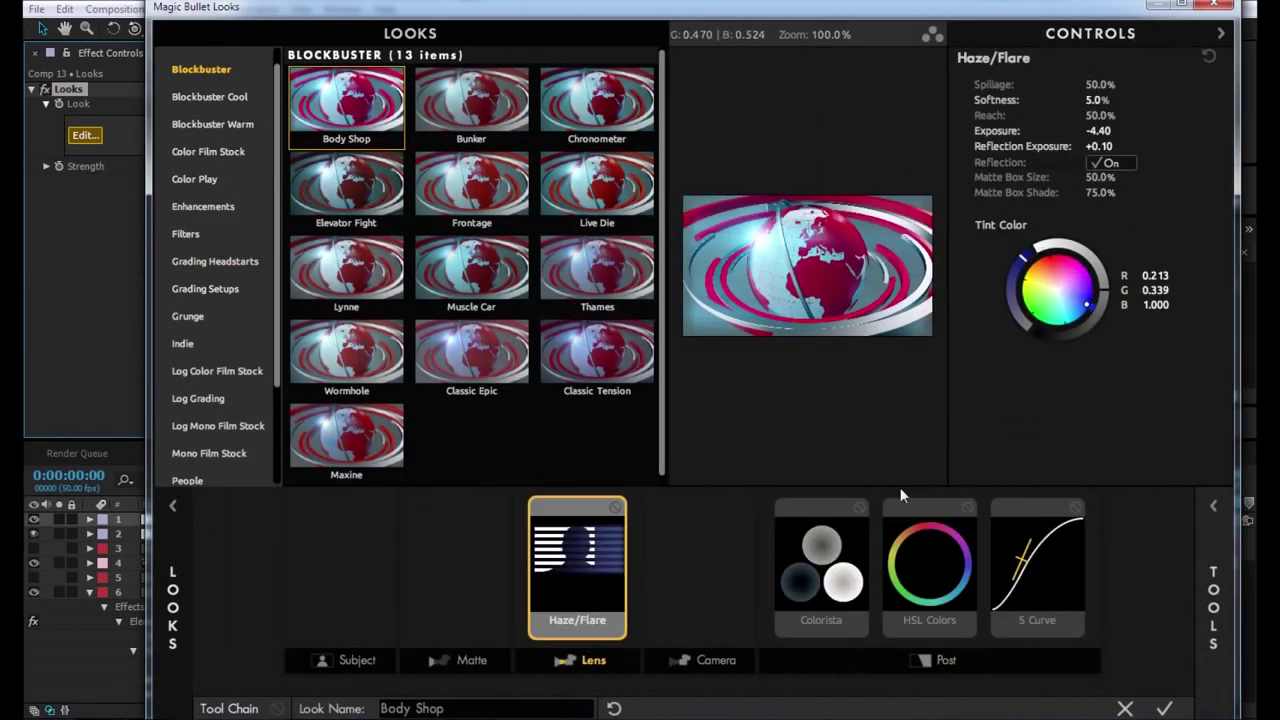
left_click_drag(1100, 192, 1040, 192)
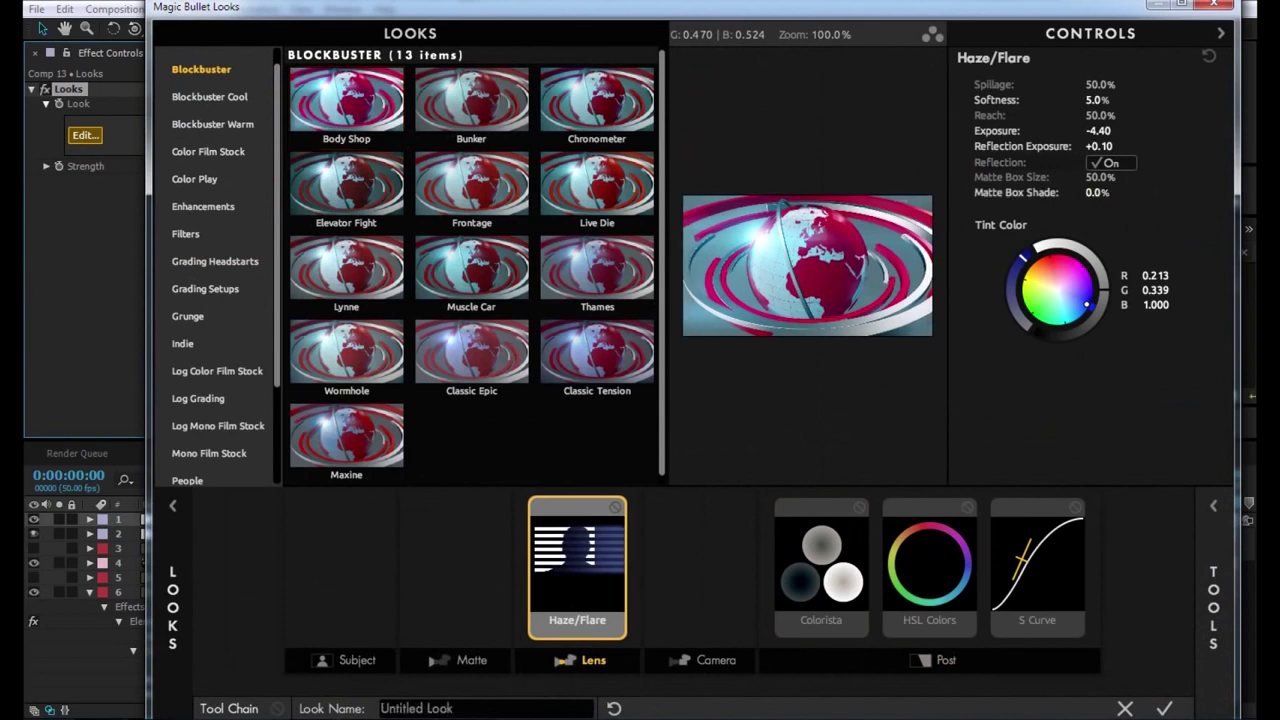
left_click(1164, 708)
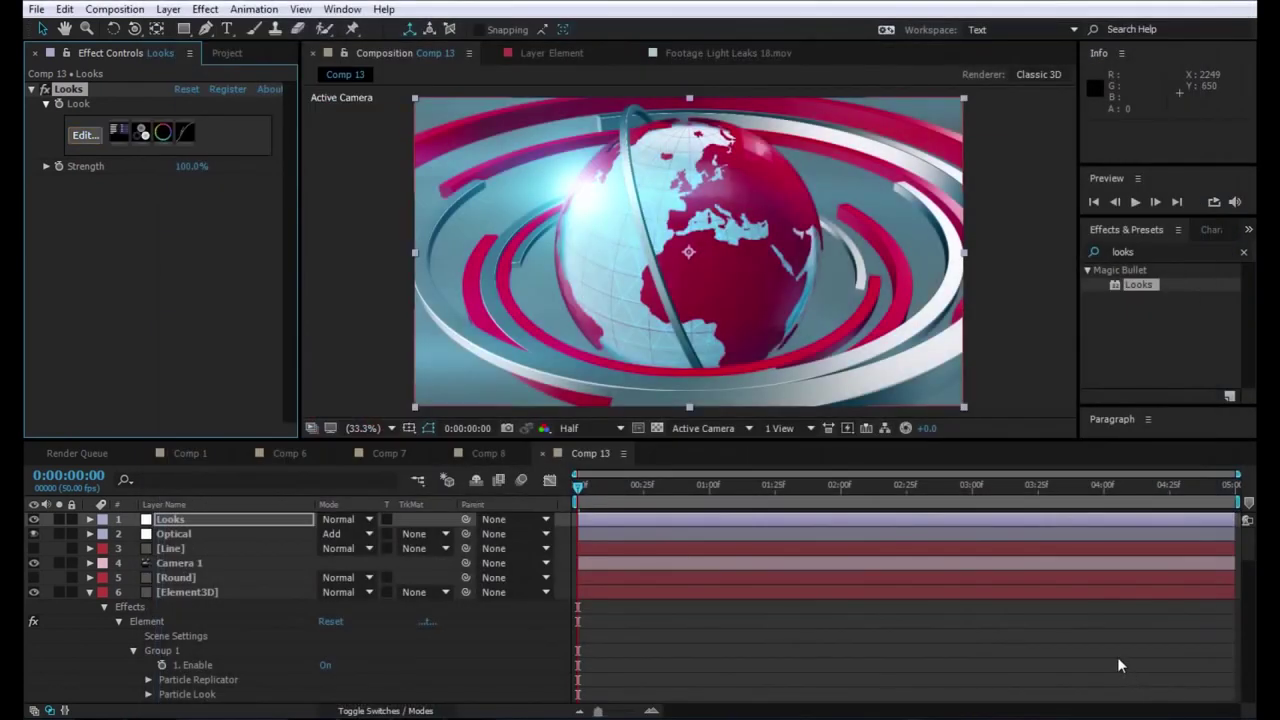
- Create another adjustment layer named 'Looks2' and apply Magic Bullet Looks to it
right_click(67, 502)
mouse_move(148, 521)
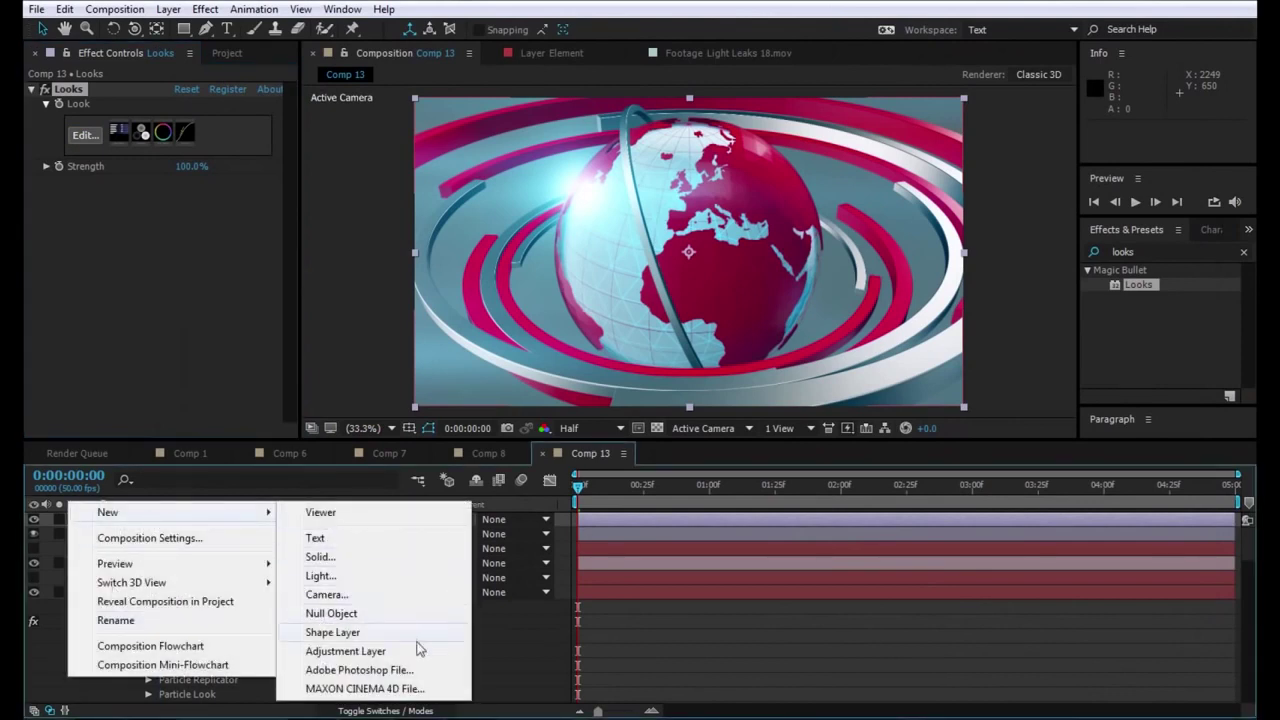
left_click(416, 651)
key("Return")
type("L")
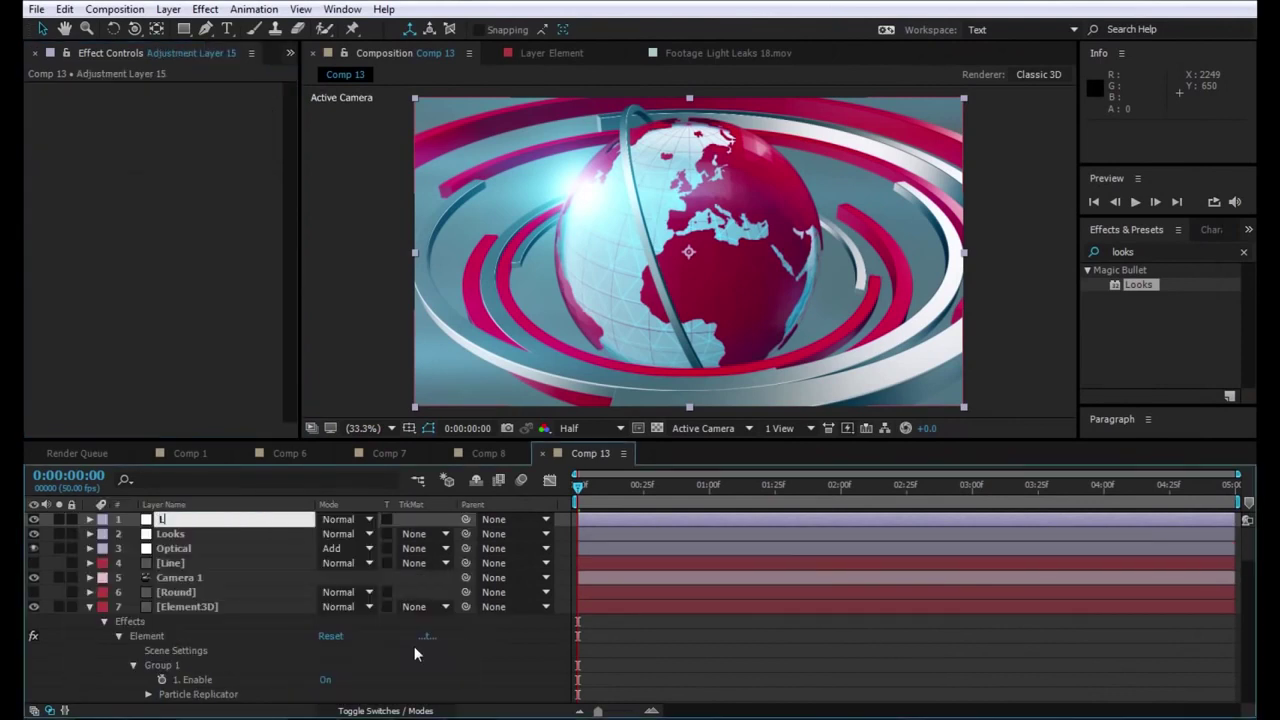
type("ooks2")
key("Return")
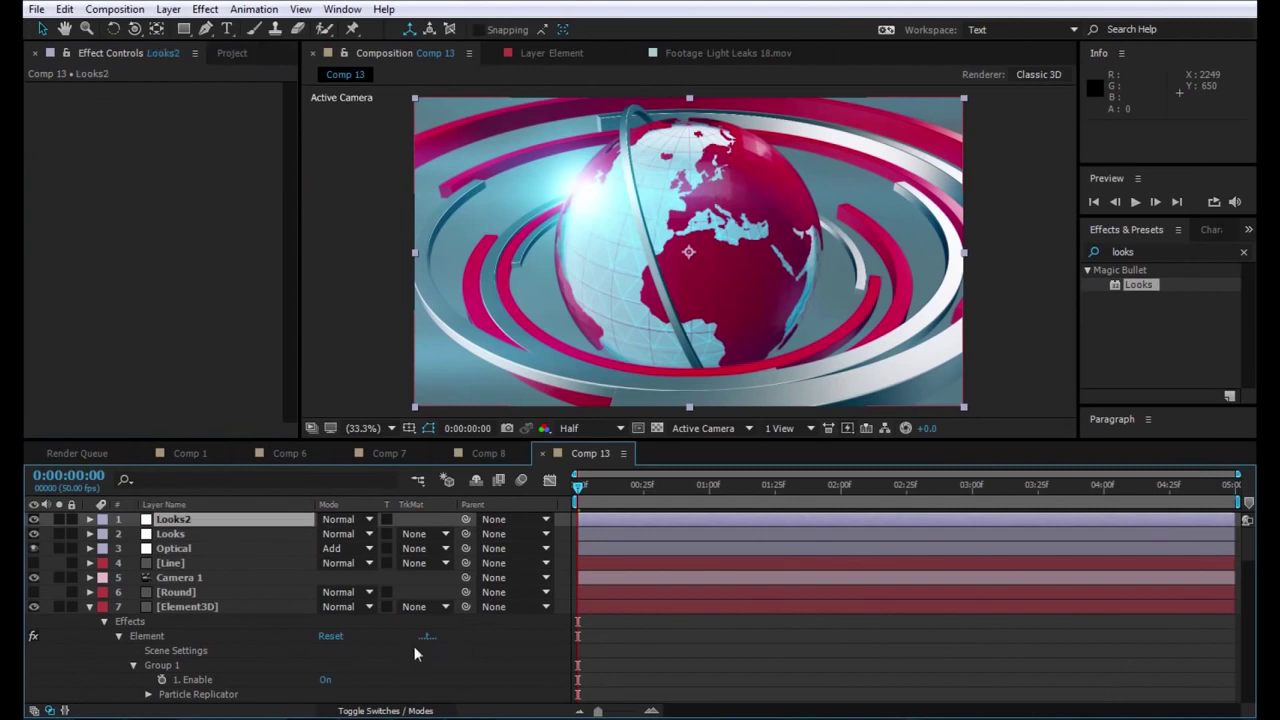
left_click_drag(1150, 289, 190, 519)
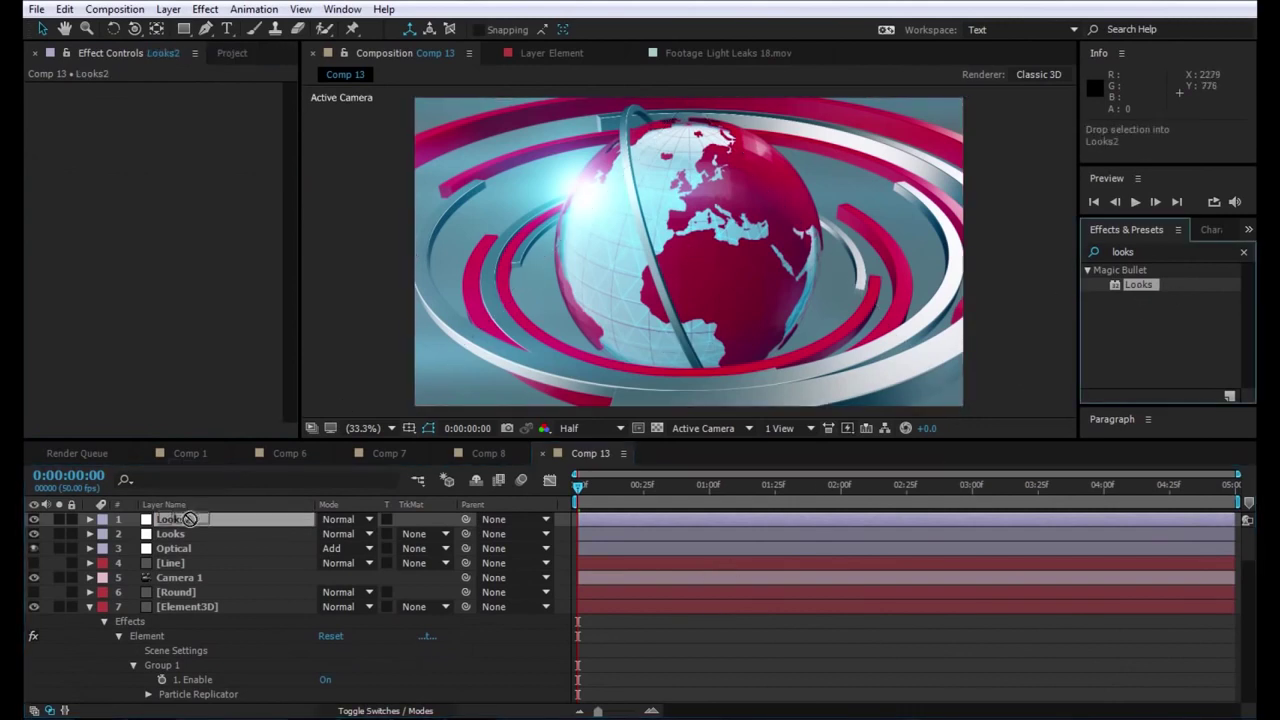
- Give Looks2 the Grading Headstarts 3 Way Grade Headstart look and accept it
left_click(83, 135)
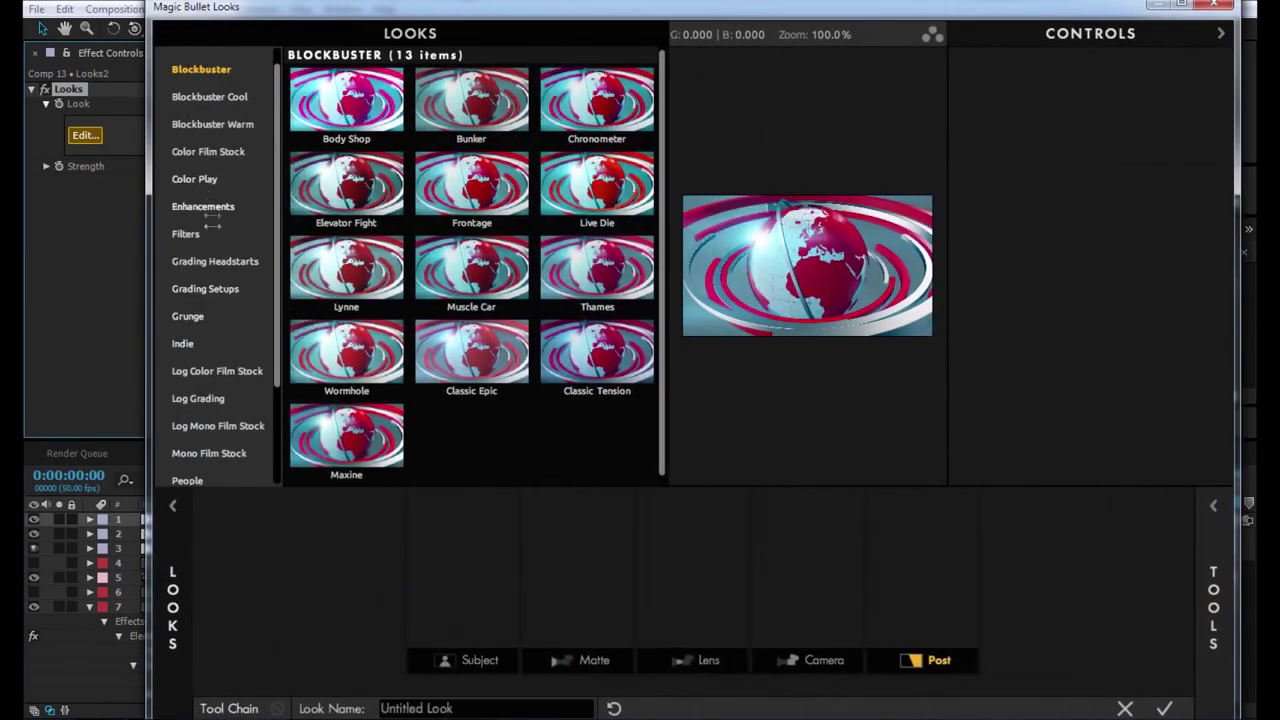
left_click(187, 233)
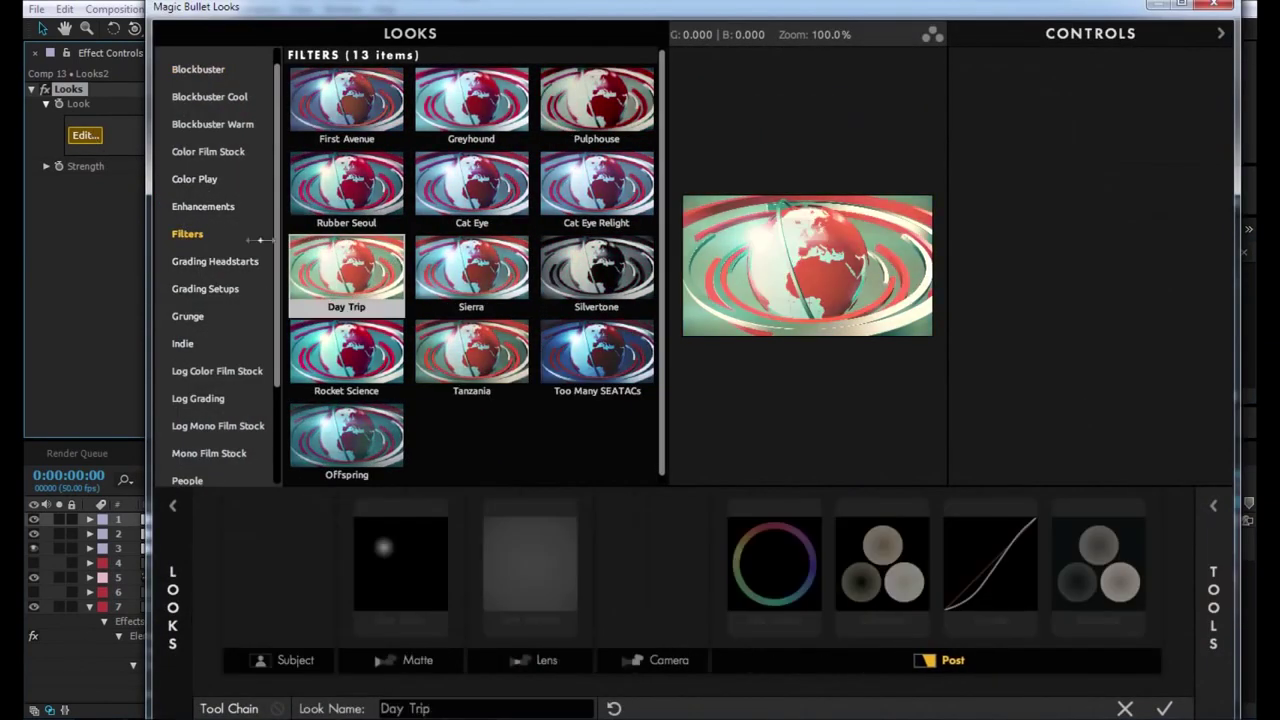
left_click(215, 261)
left_click(305, 168)
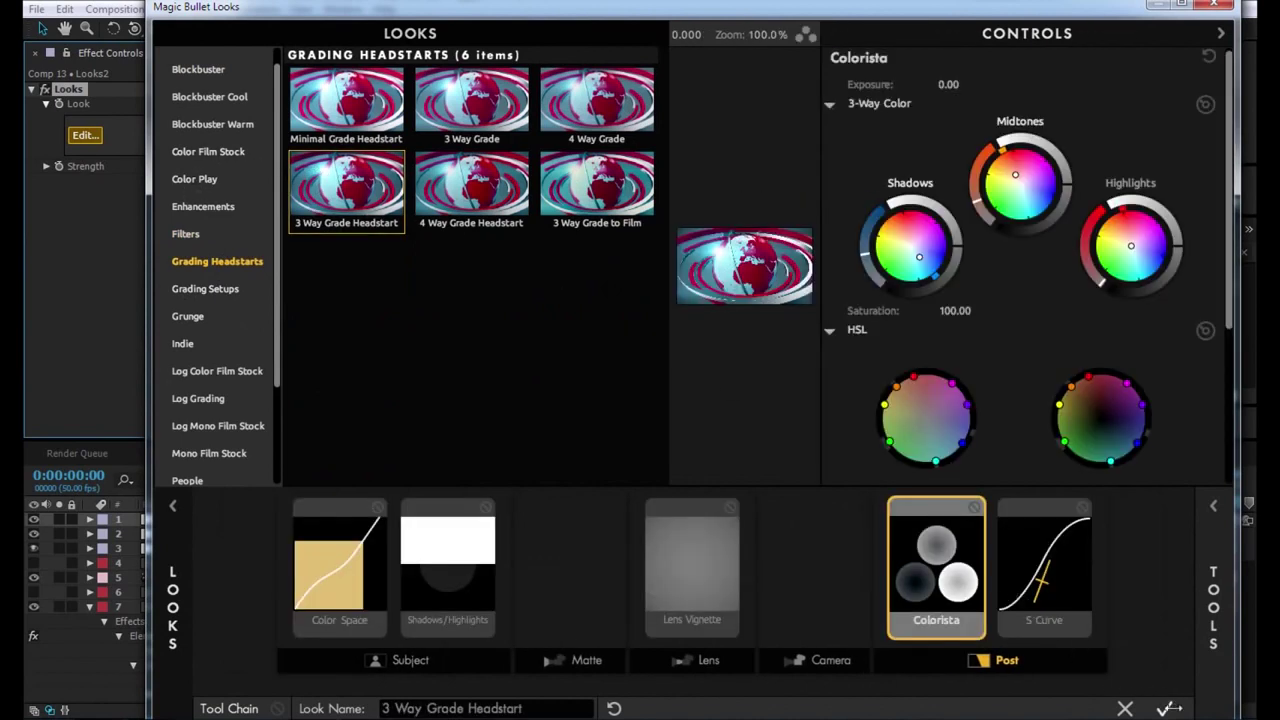
left_click(1164, 708)
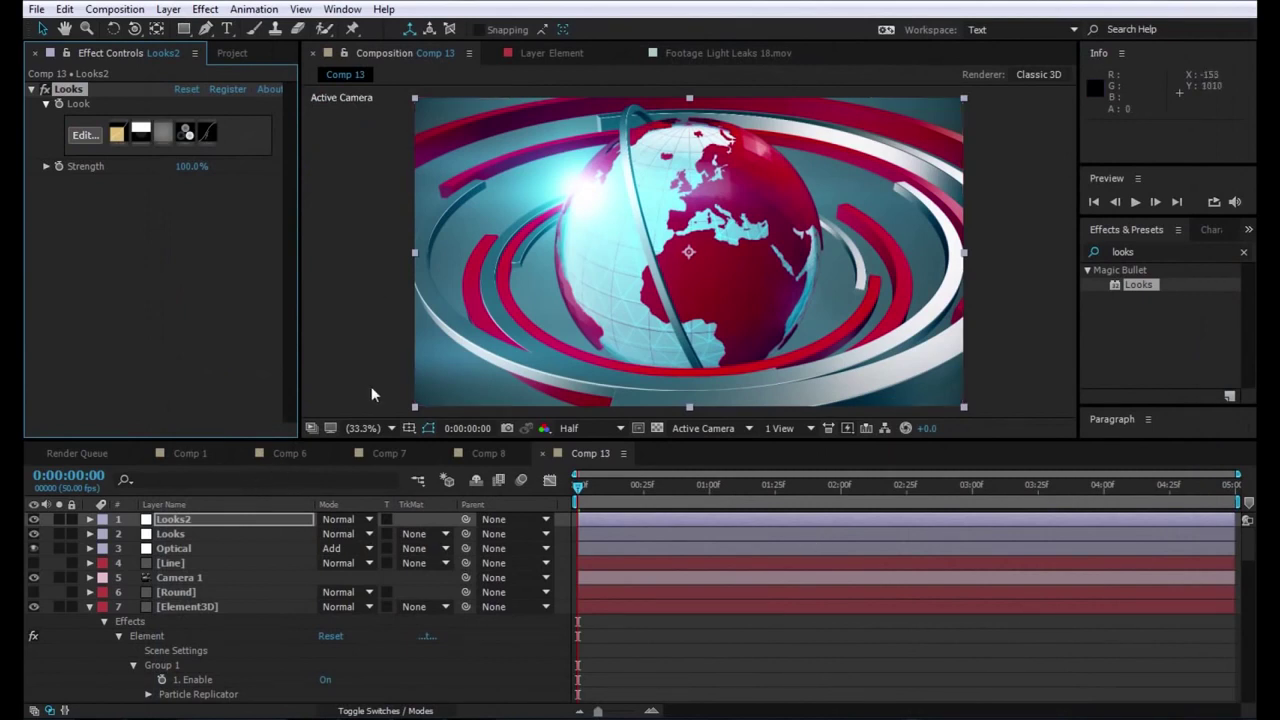
- Keep Looks2 above the Looks layer after trying it below, then select the Element3D layer
left_click_drag(170, 519, 172, 539)
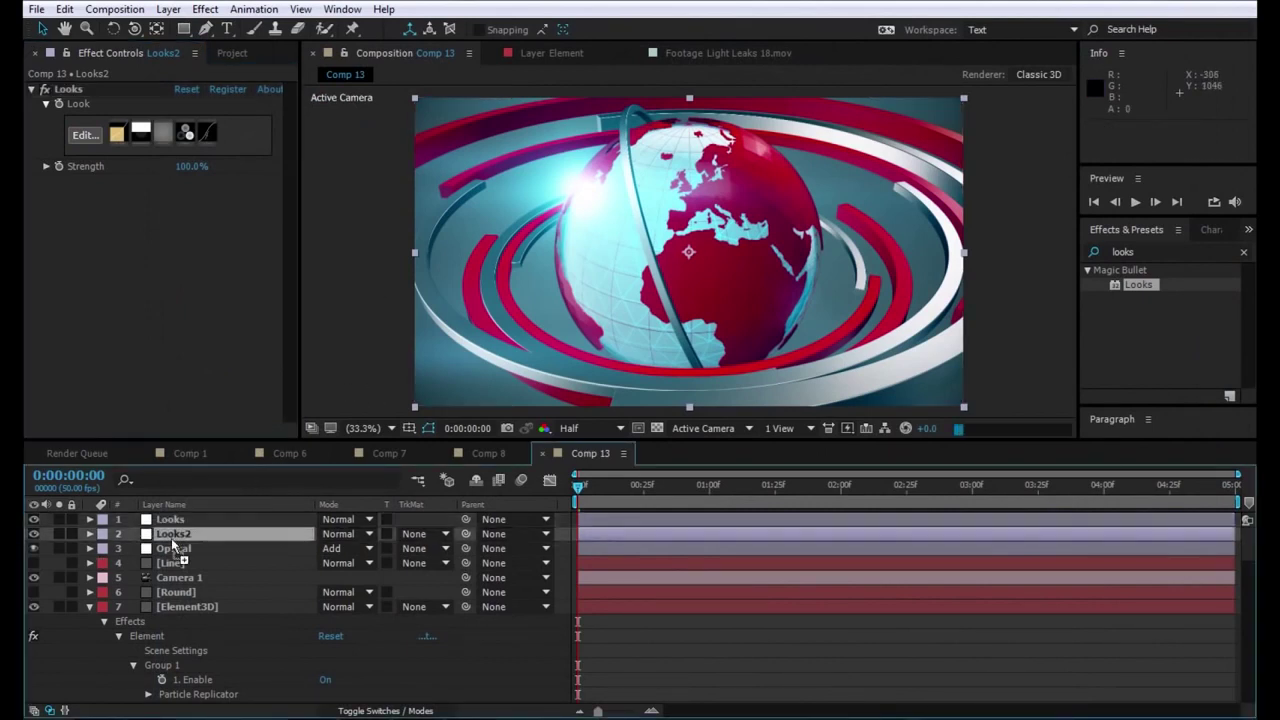
left_click_drag(171, 538, 182, 523)
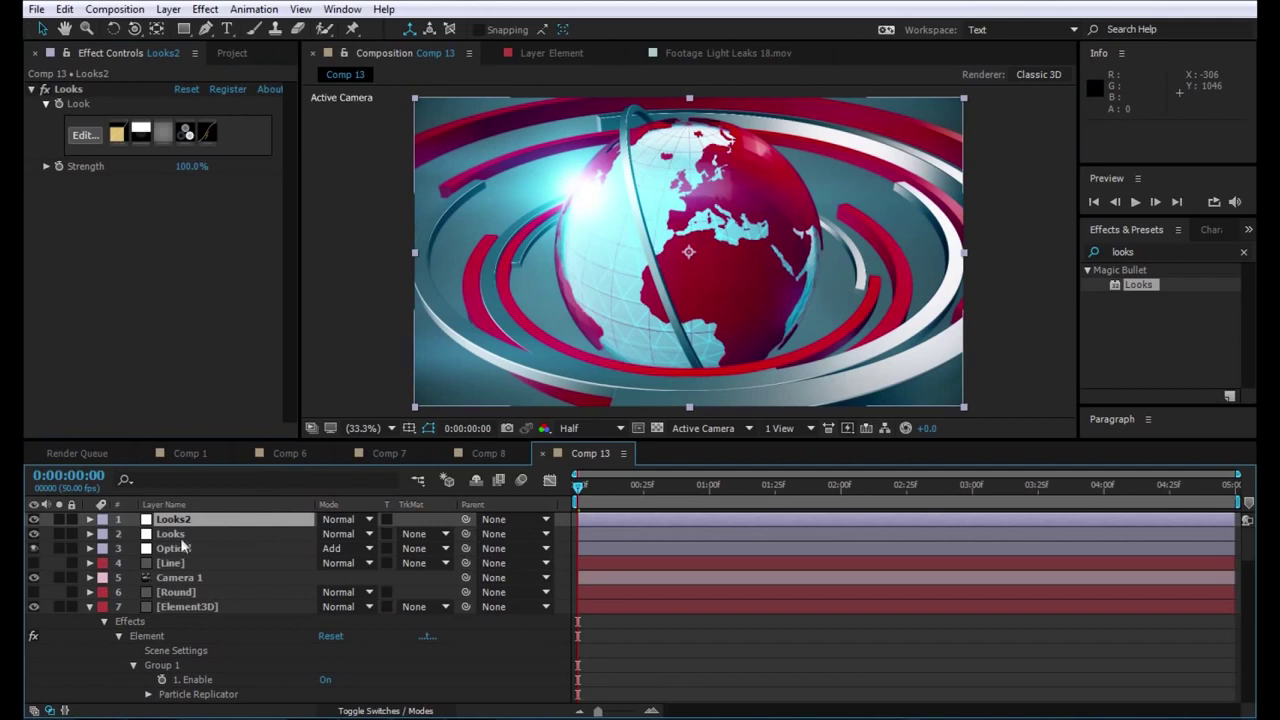
left_click(186, 519)
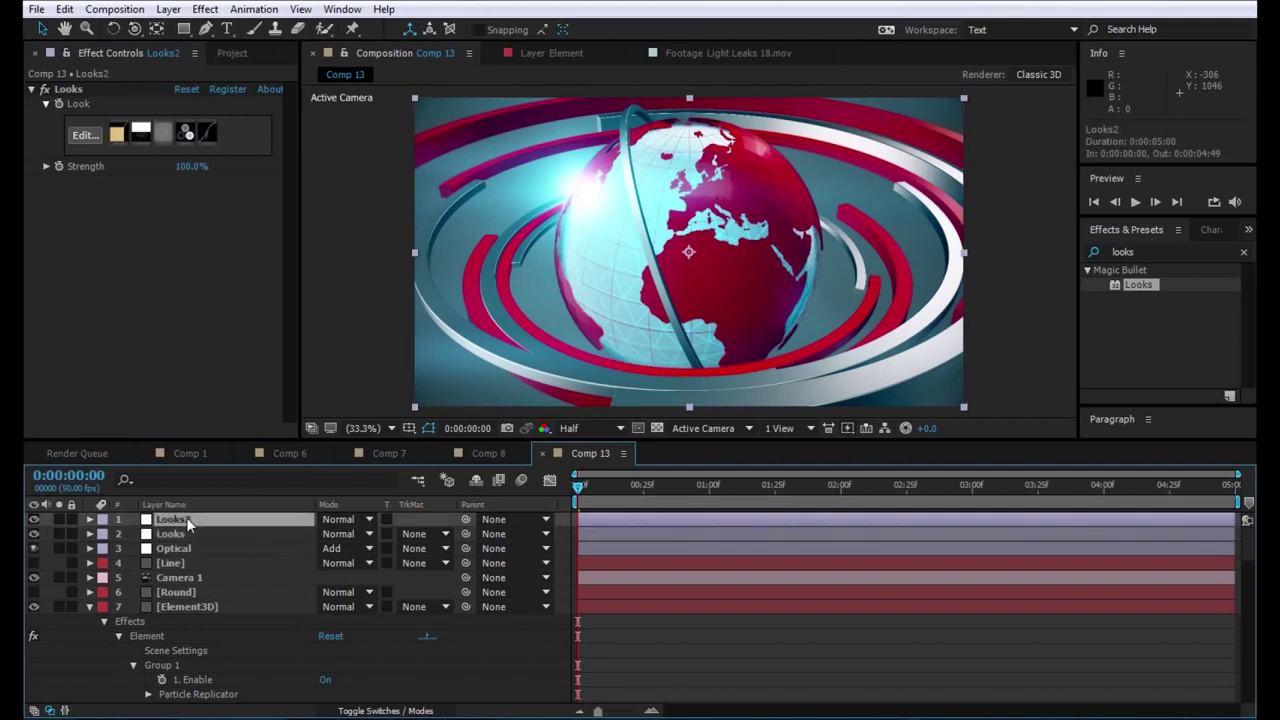
left_click(186, 606)
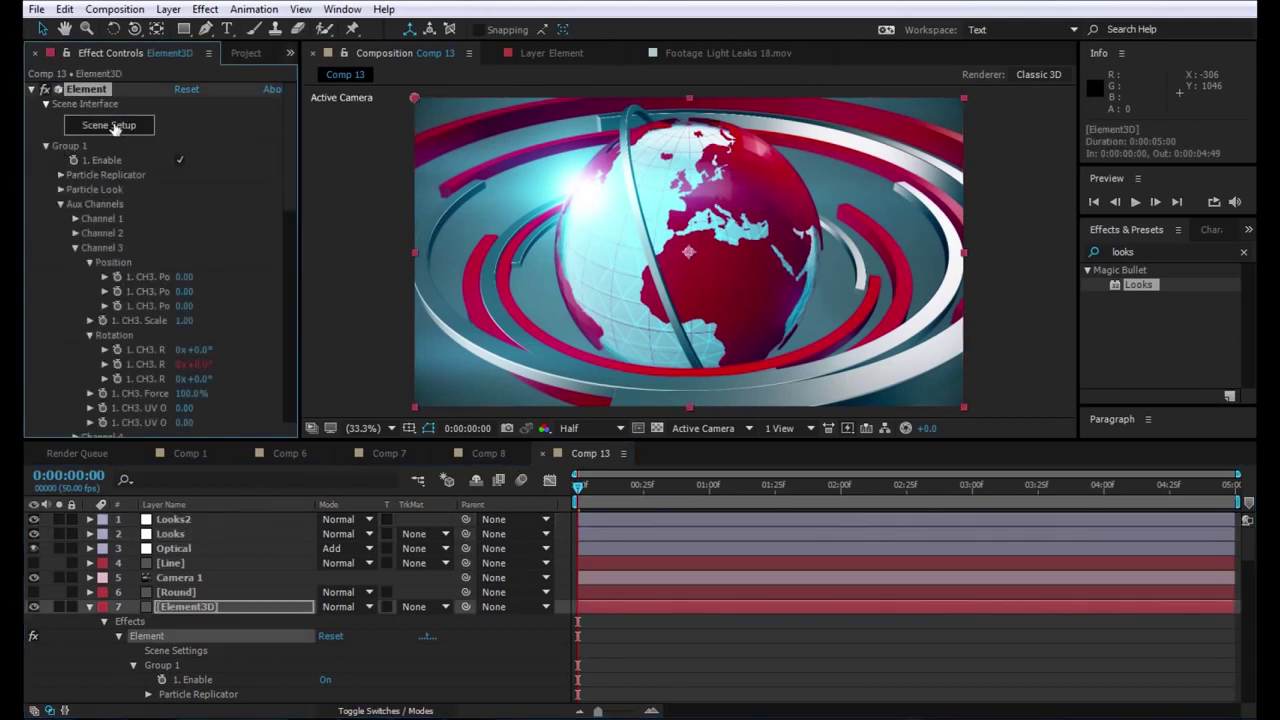
- In Element's Scene Setup, apply the Town map from Environment > V1_Environment presets and confirm
left_click(109, 125)
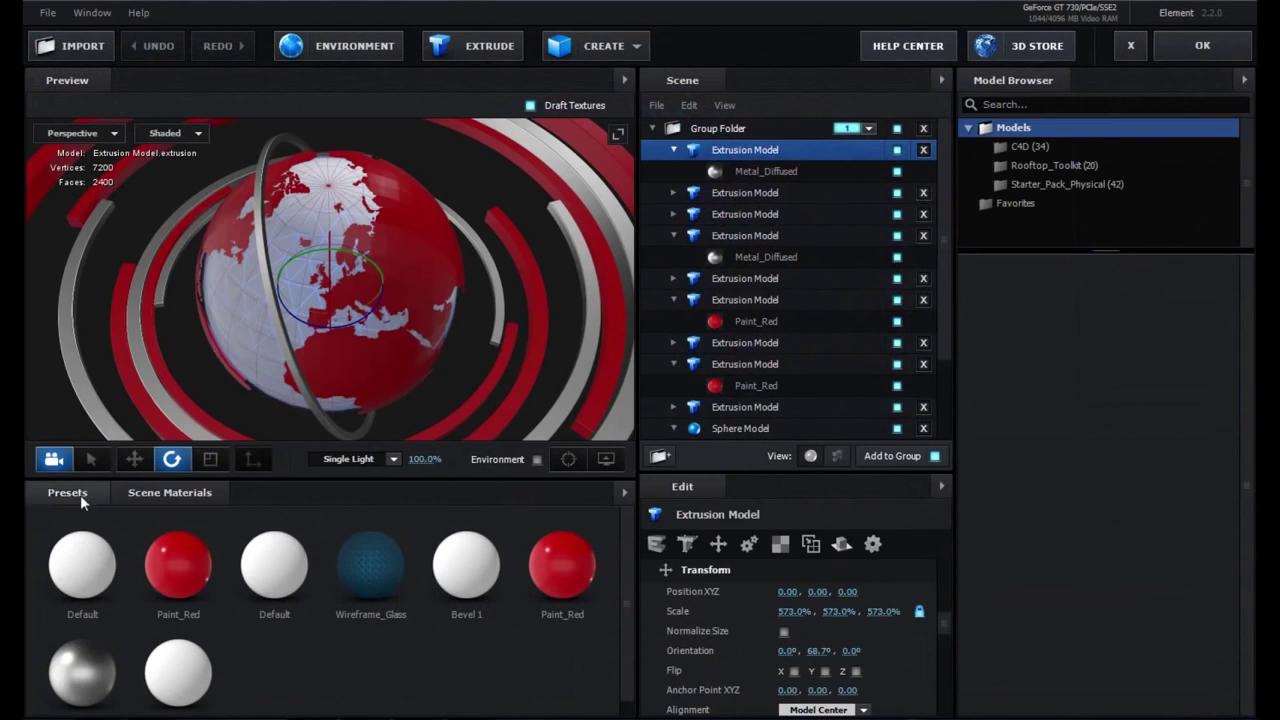
left_click(67, 492)
left_click(95, 535)
left_click(112, 573)
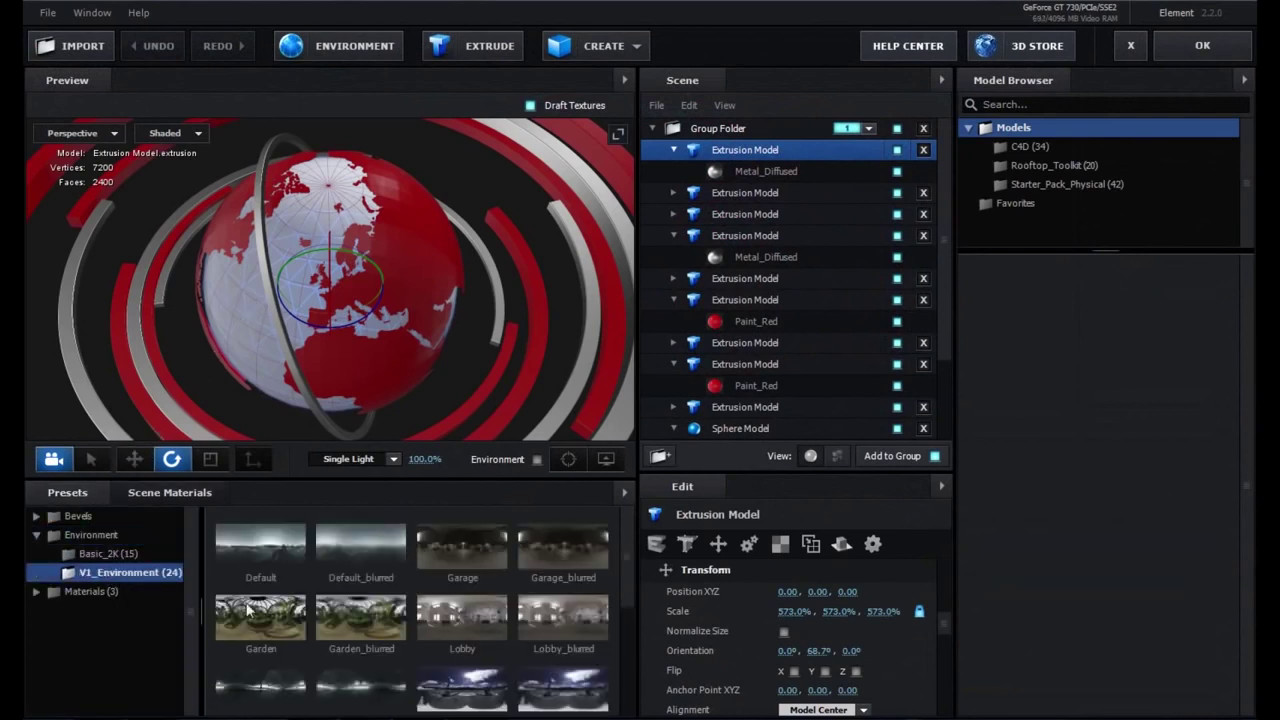
scroll(377, 630, "down", 3)
left_click(462, 652)
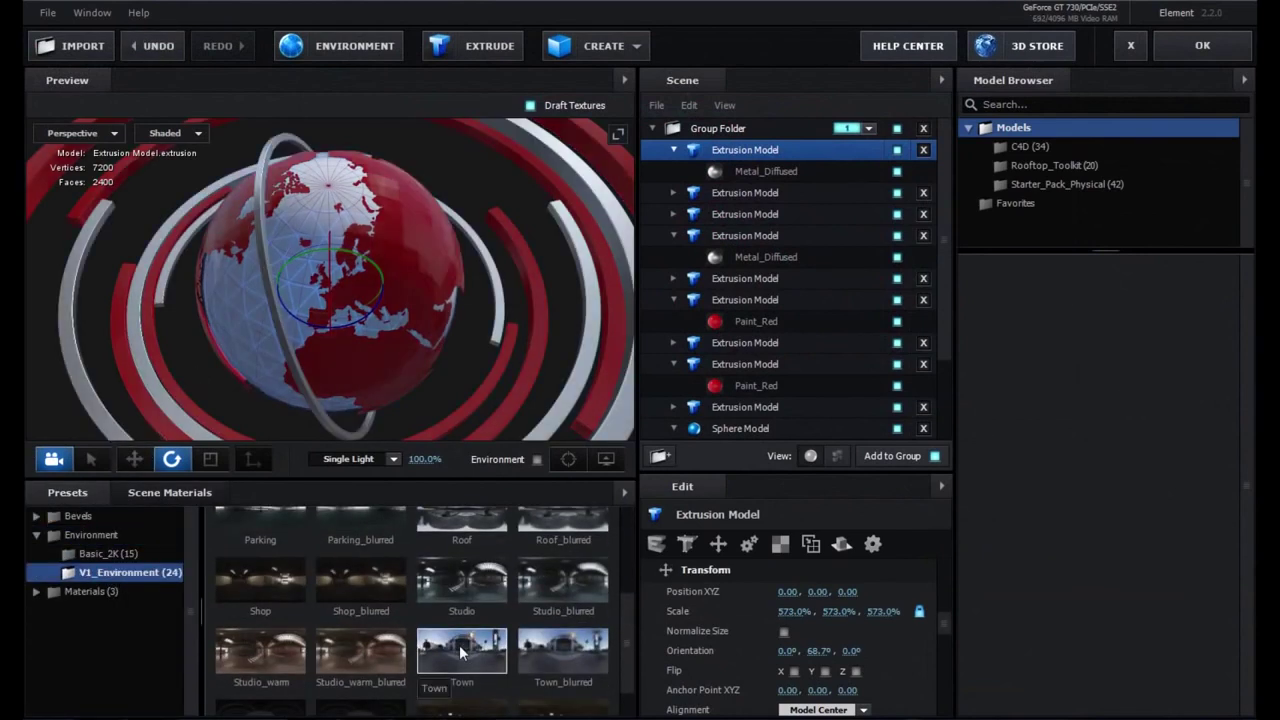
left_click(1202, 45)
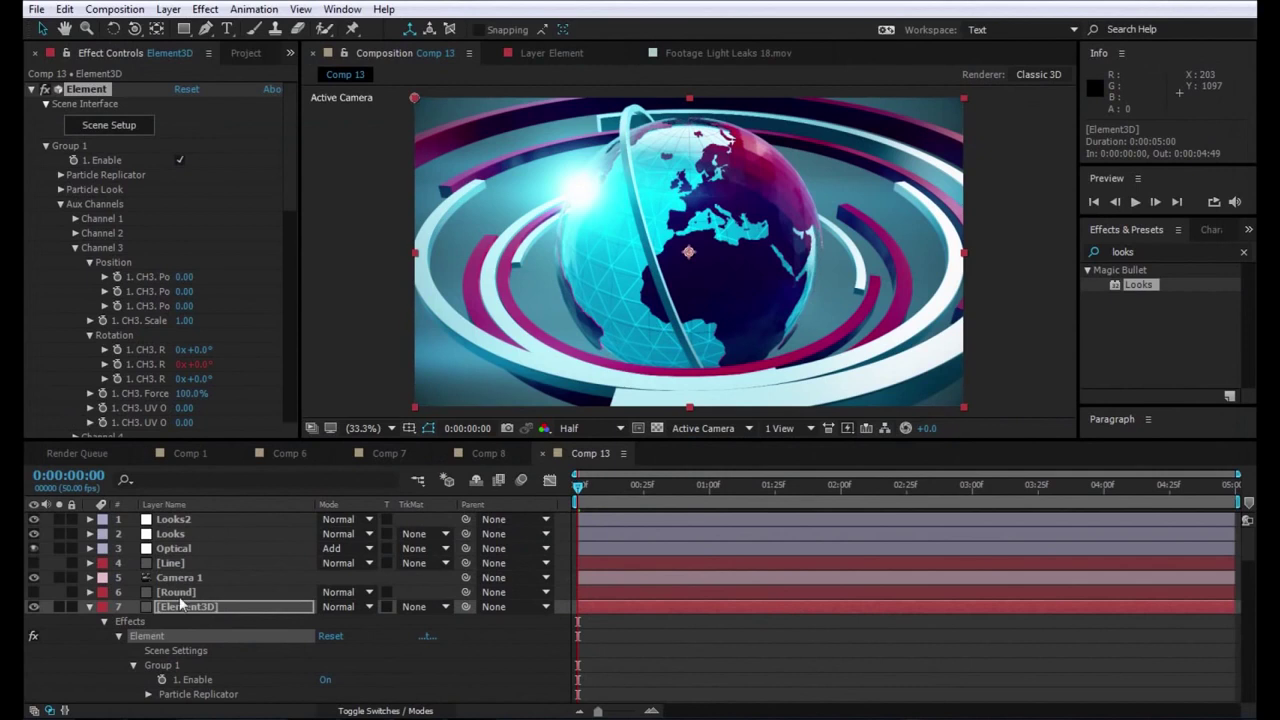
- Expand the Element layer's Render Settings > Lighting options in Effect Controls
left_click_drag(285, 188, 295, 402)
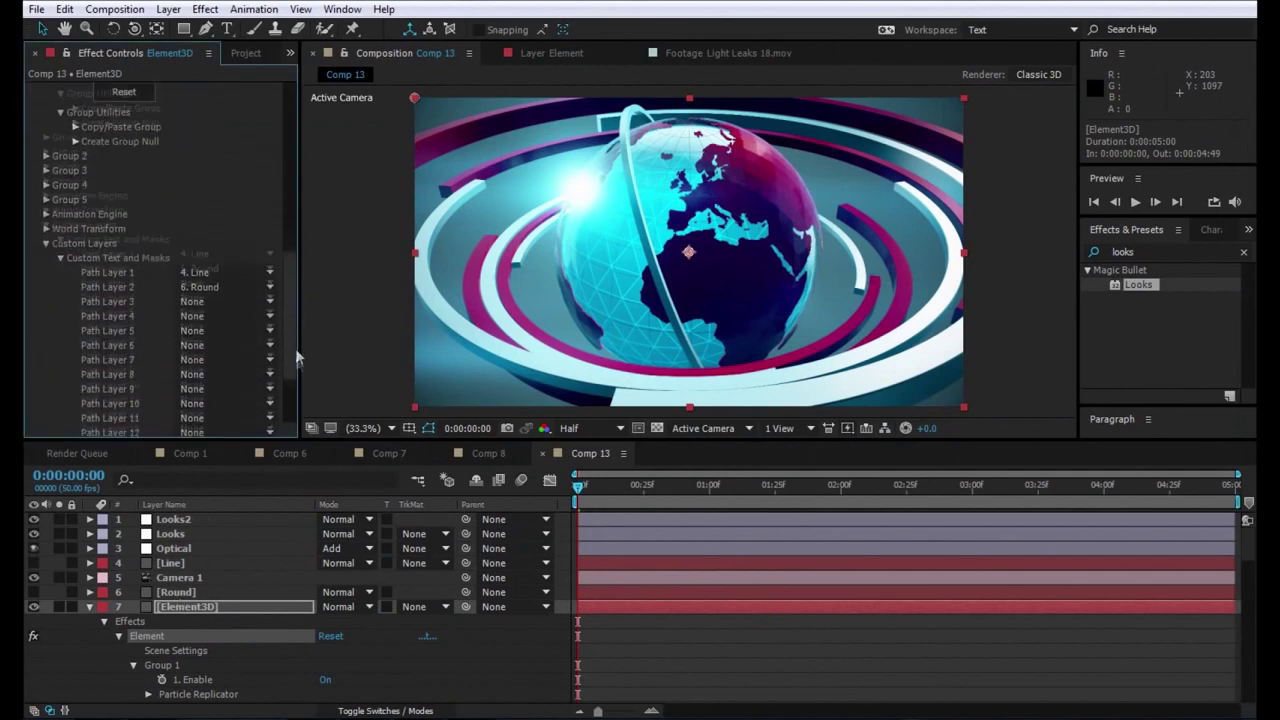
mouse_move(295, 395)
left_mouse_down()
mouse_move(285, 285)
mouse_move(279, 307)
left_mouse_up()
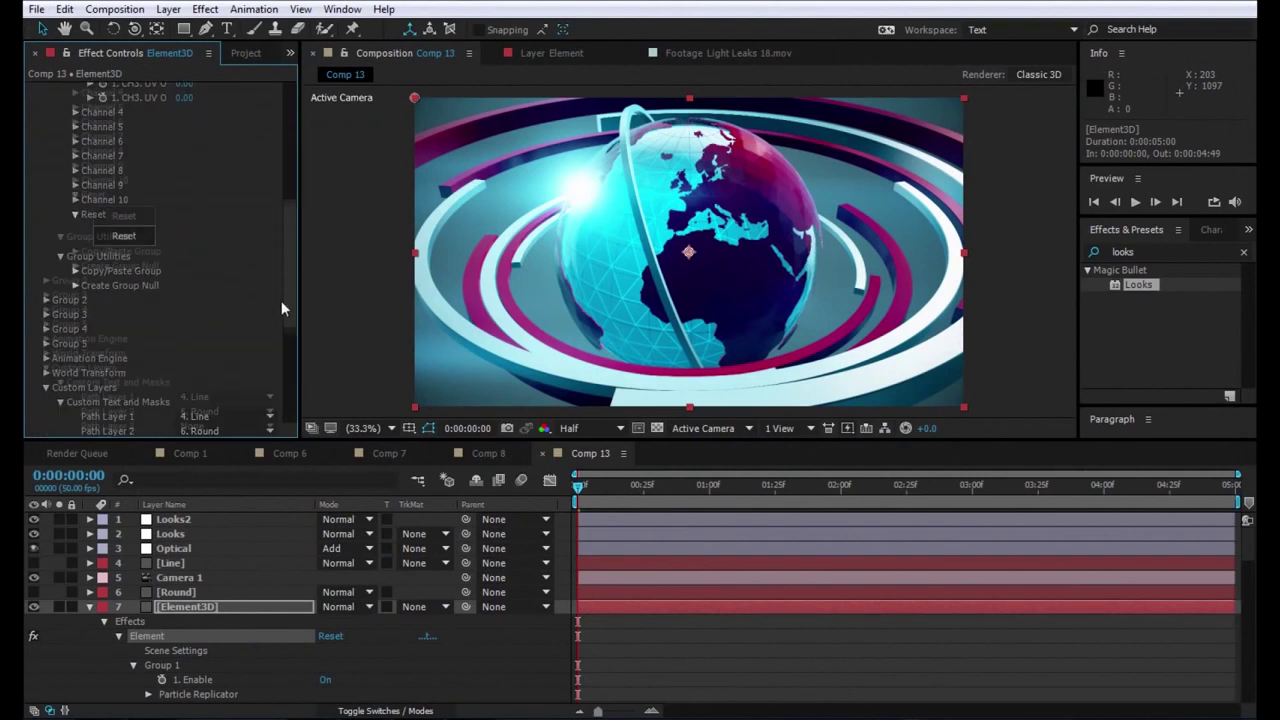
scroll(279, 307, "down", 2)
scroll(277, 340, "down", 2)
scroll(277, 357, "down", 2)
scroll(285, 410, "down", 2)
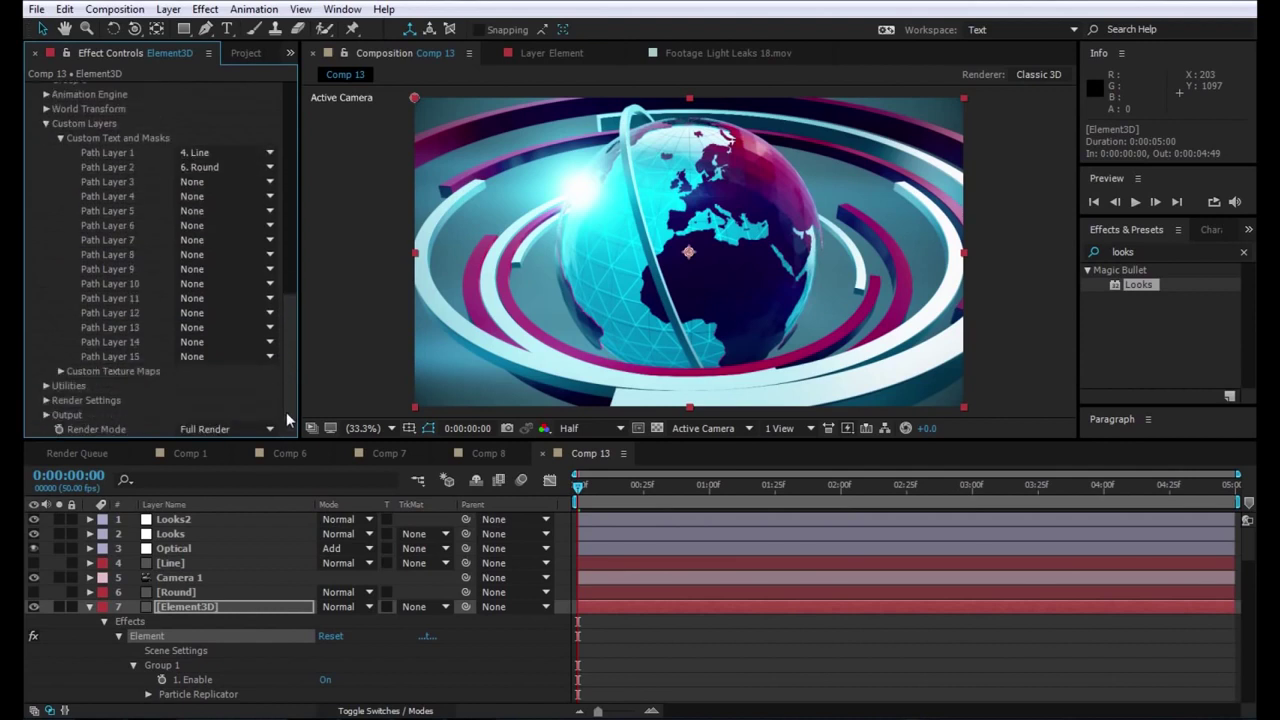
left_click(45, 400)
left_click(61, 255)
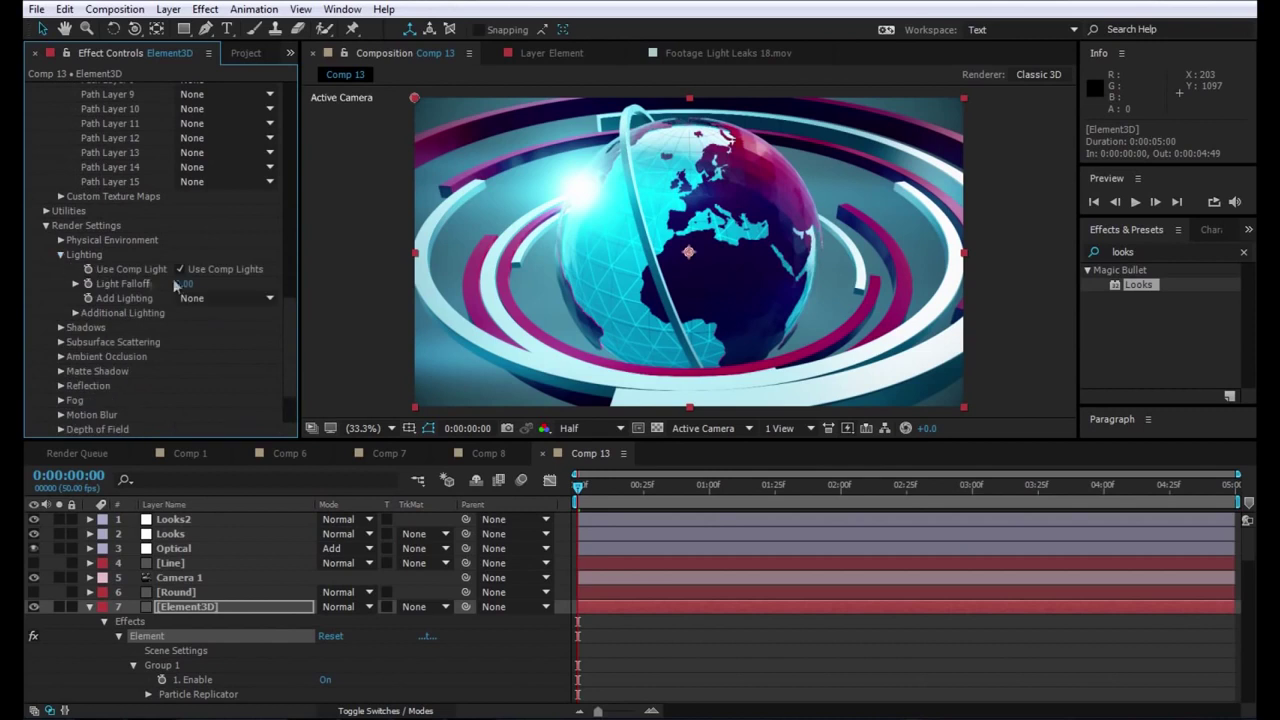
- Try the Single Light, Warm and Dramatic Add Lighting presets, settling on Basic
left_click(200, 298)
left_click(226, 338)
left_click(242, 300)
left_click(244, 374)
left_click(239, 301)
left_click(226, 466)
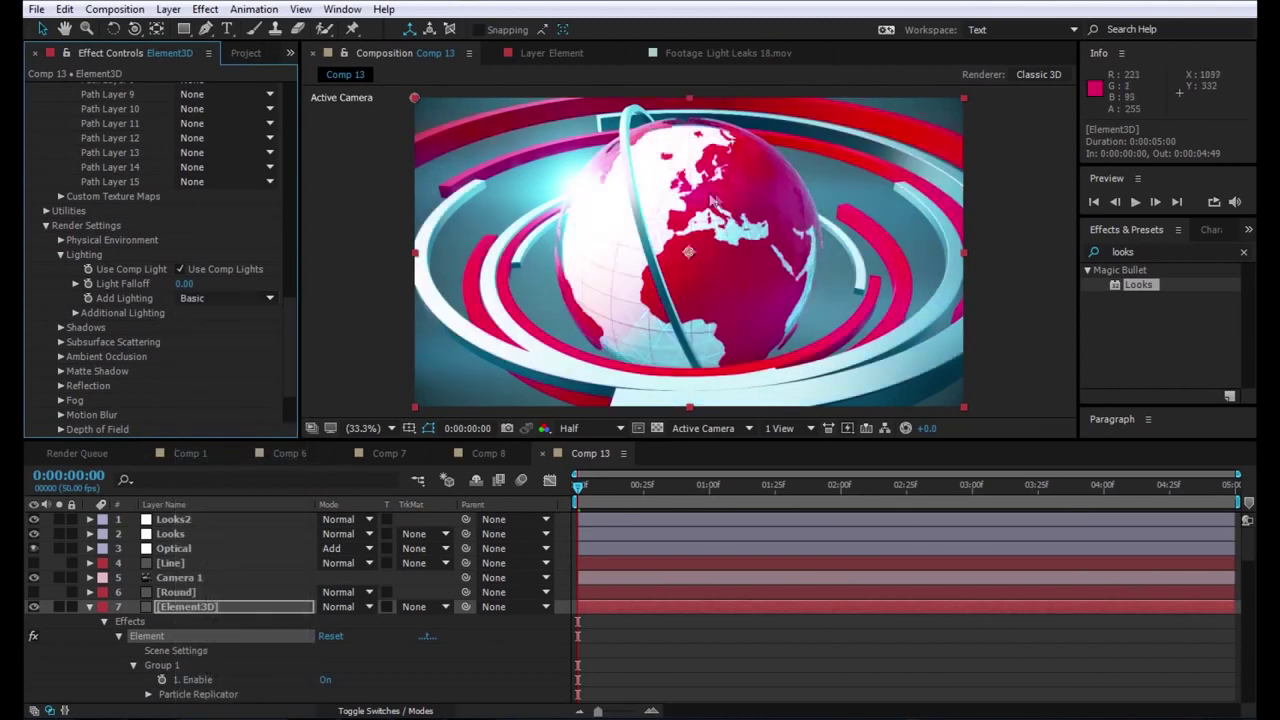
left_click(249, 297)
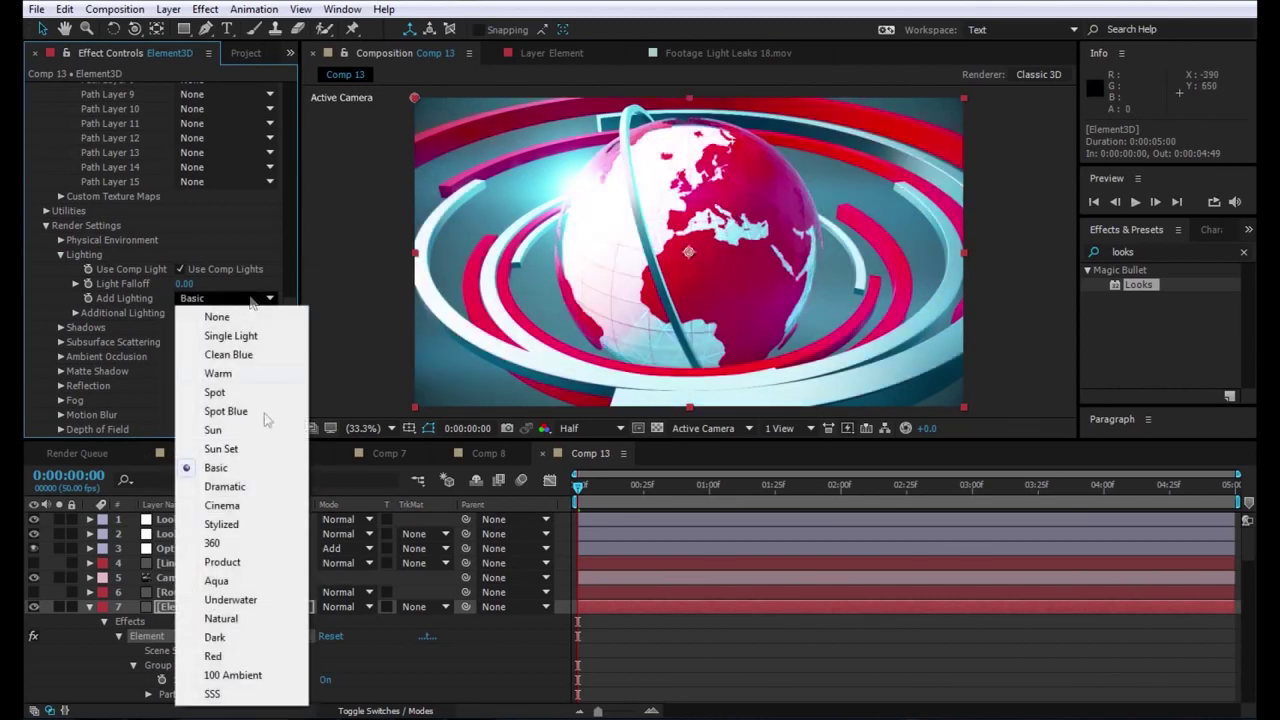
left_click(244, 487)
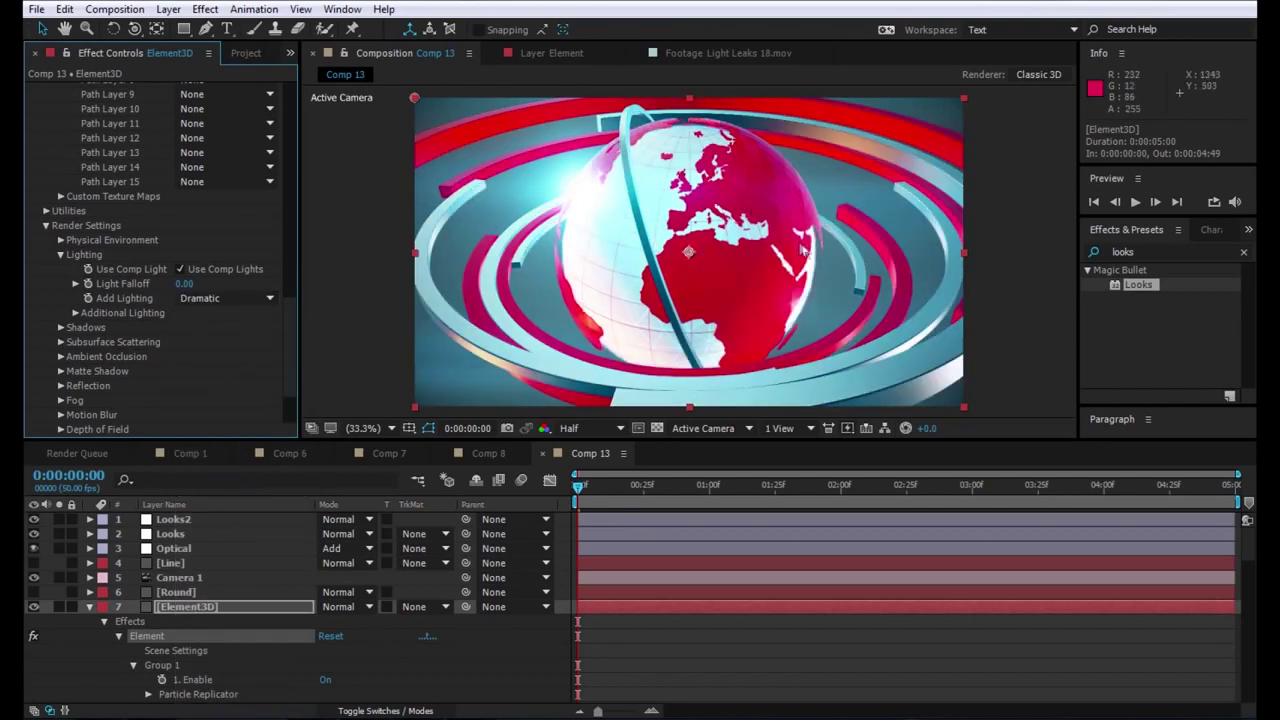
left_click(237, 298)
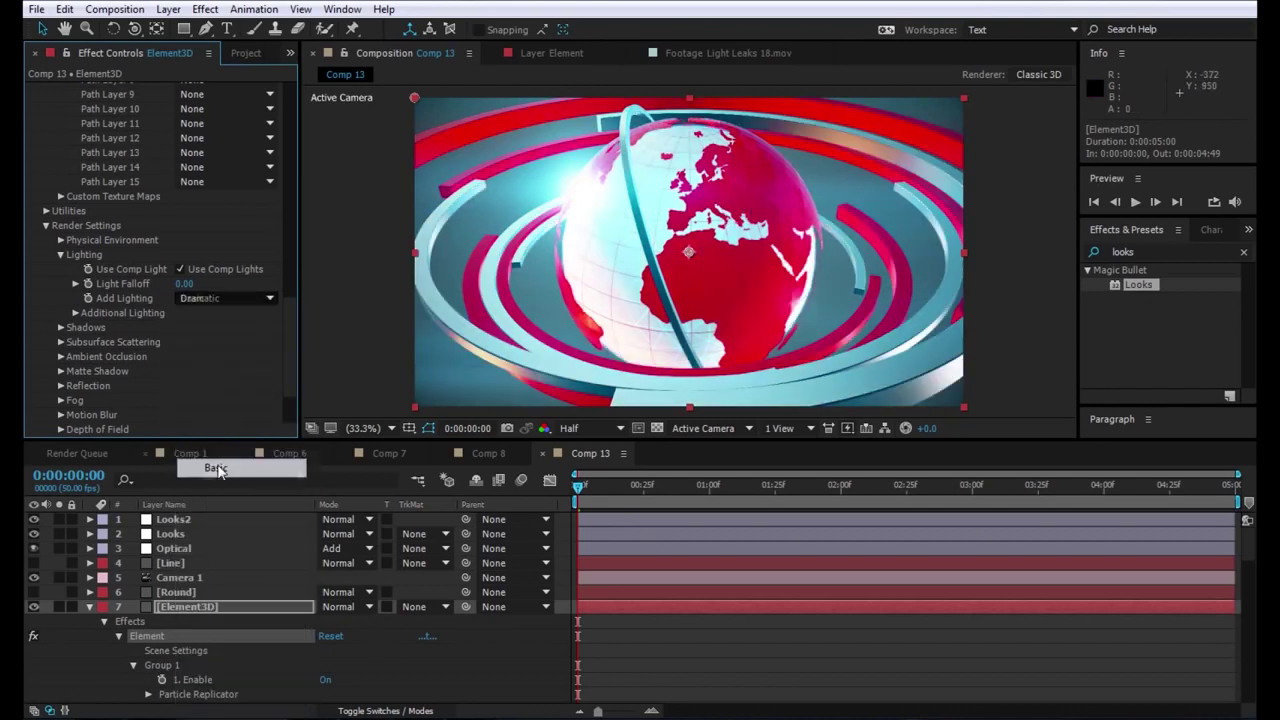
left_click(220, 468)
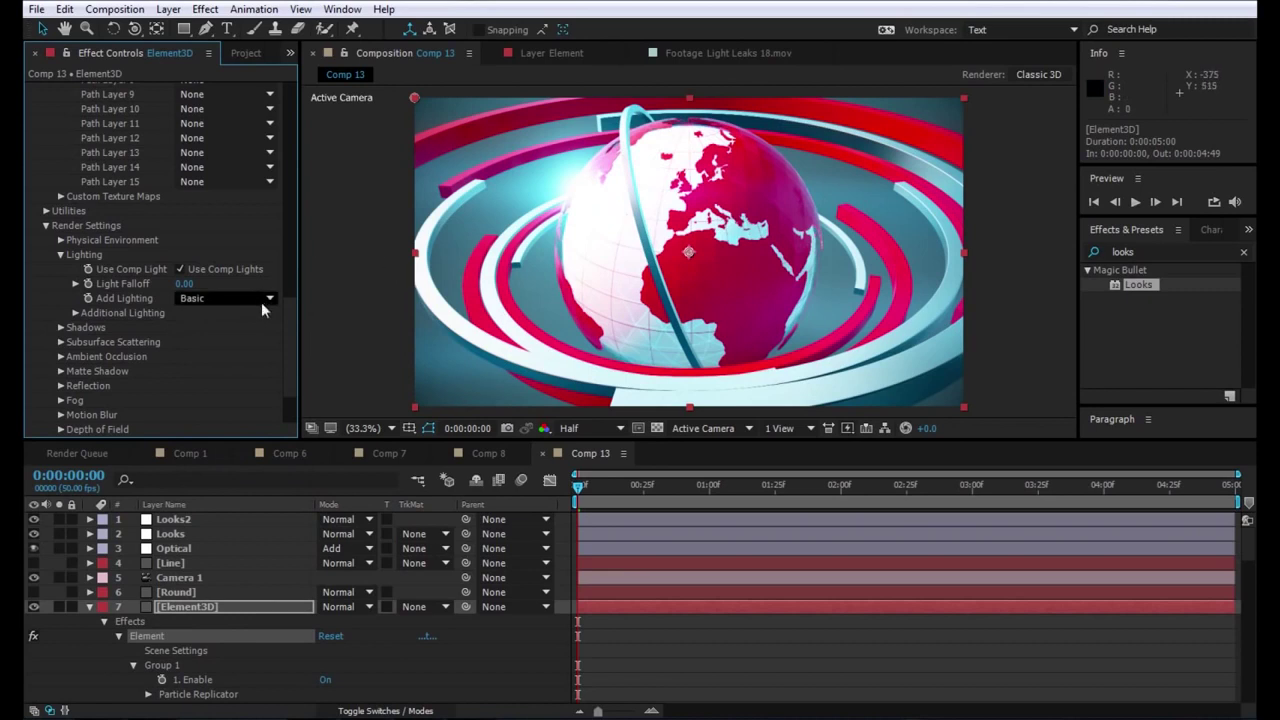
left_click_drag(286, 318, 293, 370)
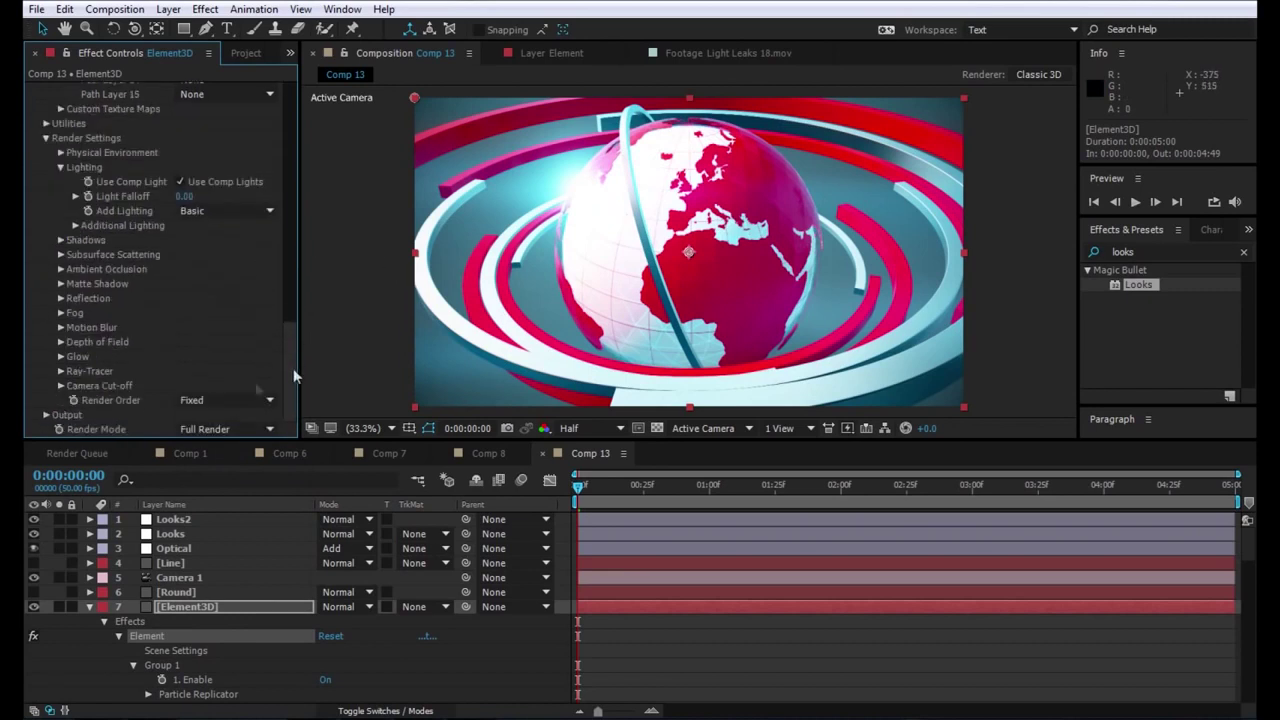
- Set the Multi-Pass Mixer Specular value to 4.55 in Element's Output settings
left_click(46, 414)
scroll(49, 411, "down", 3)
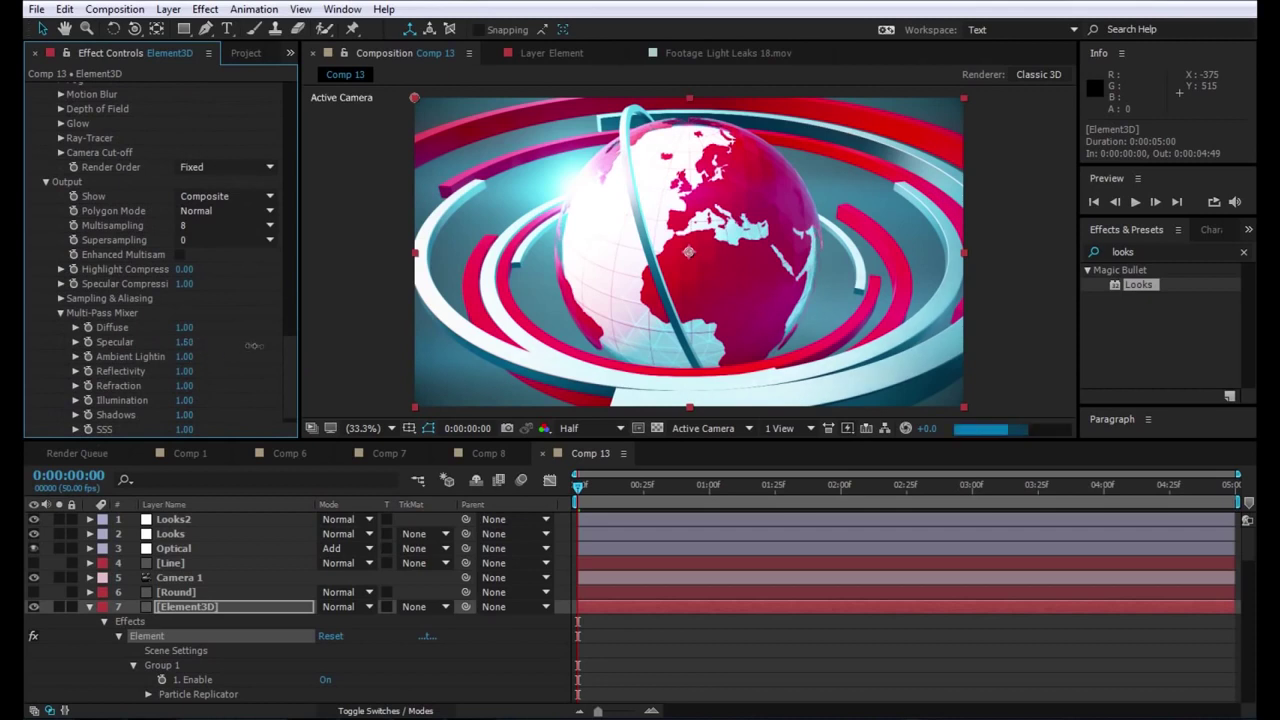
left_click_drag(186, 342, 470, 346)
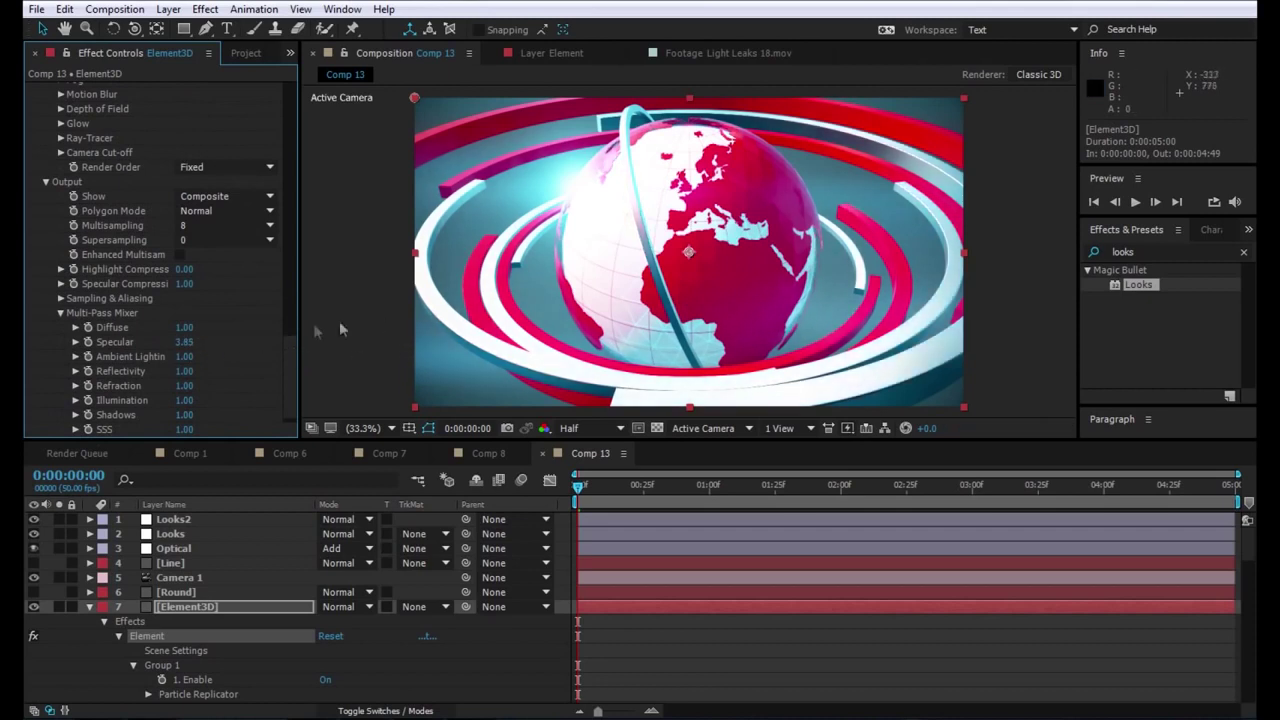
left_click_drag(184, 341, 380, 350)
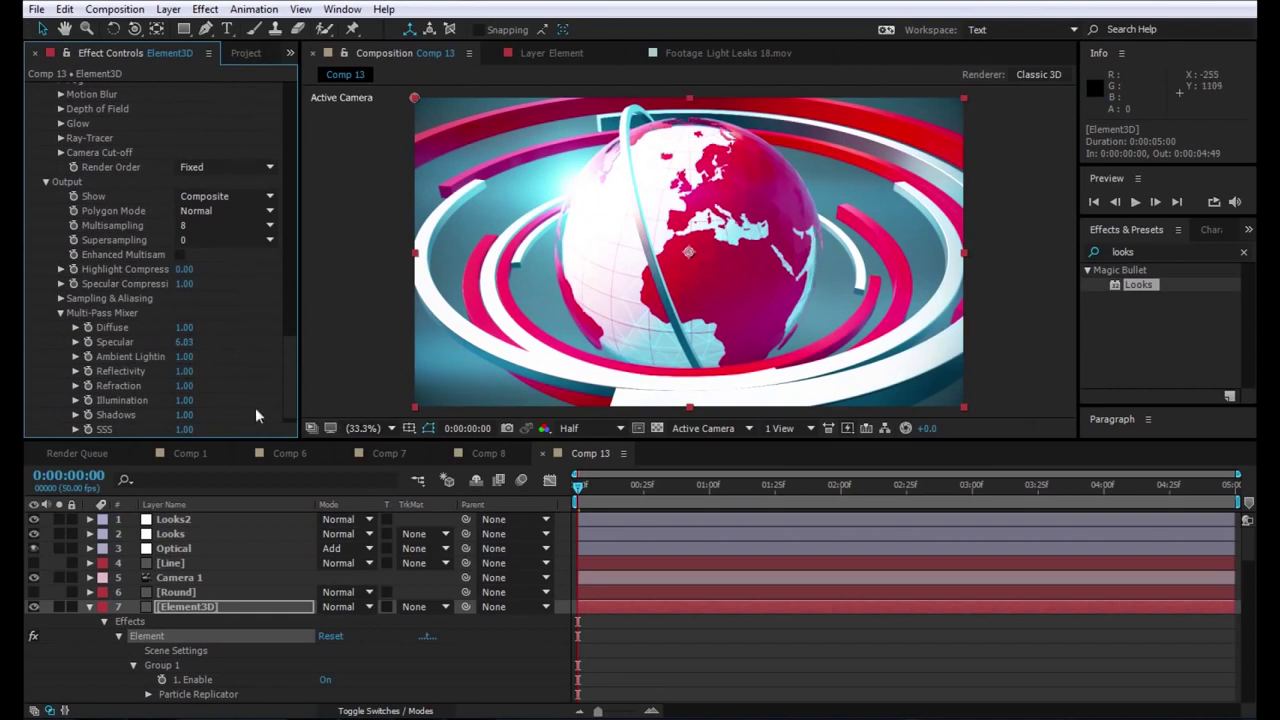
left_click_drag(184, 342, 176, 342)
left_click_drag(183, 364, 70, 356)
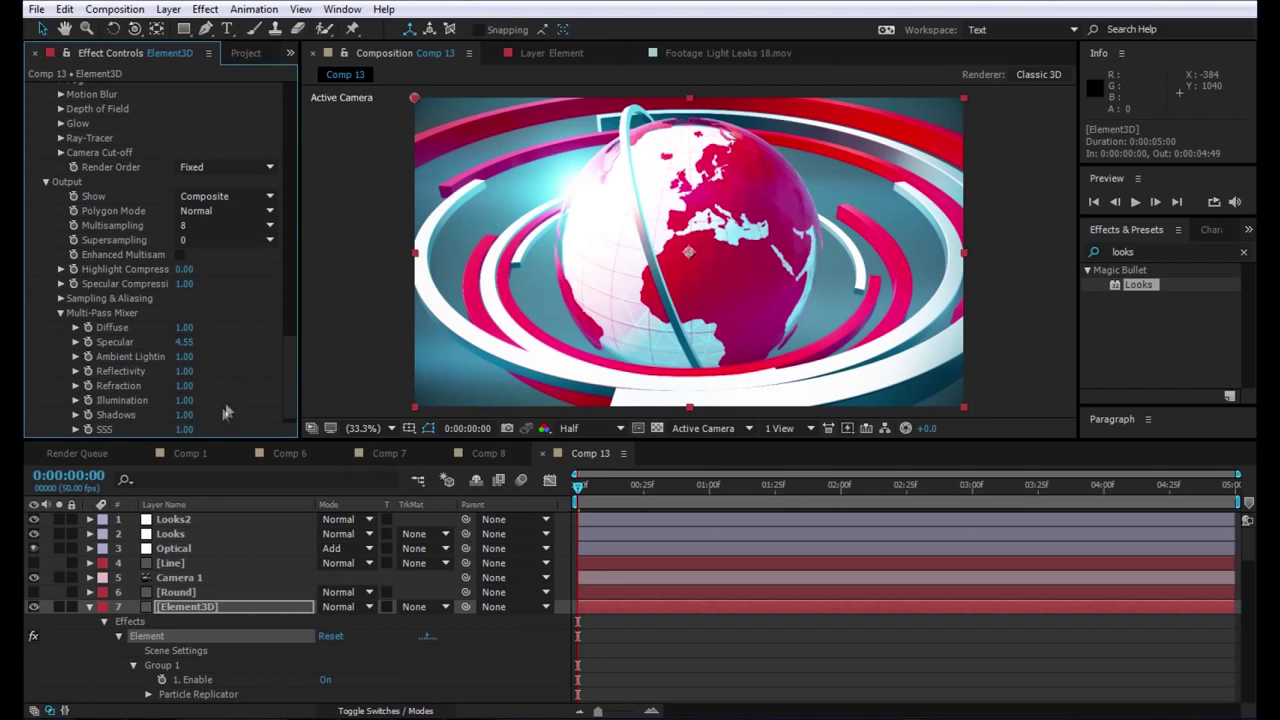
- Raise the SSAO ambient occlusion intensity to 15.0
mouse_move(296, 372)
left_mouse_down()
mouse_move(294, 231)
mouse_move(297, 307)
left_mouse_up()
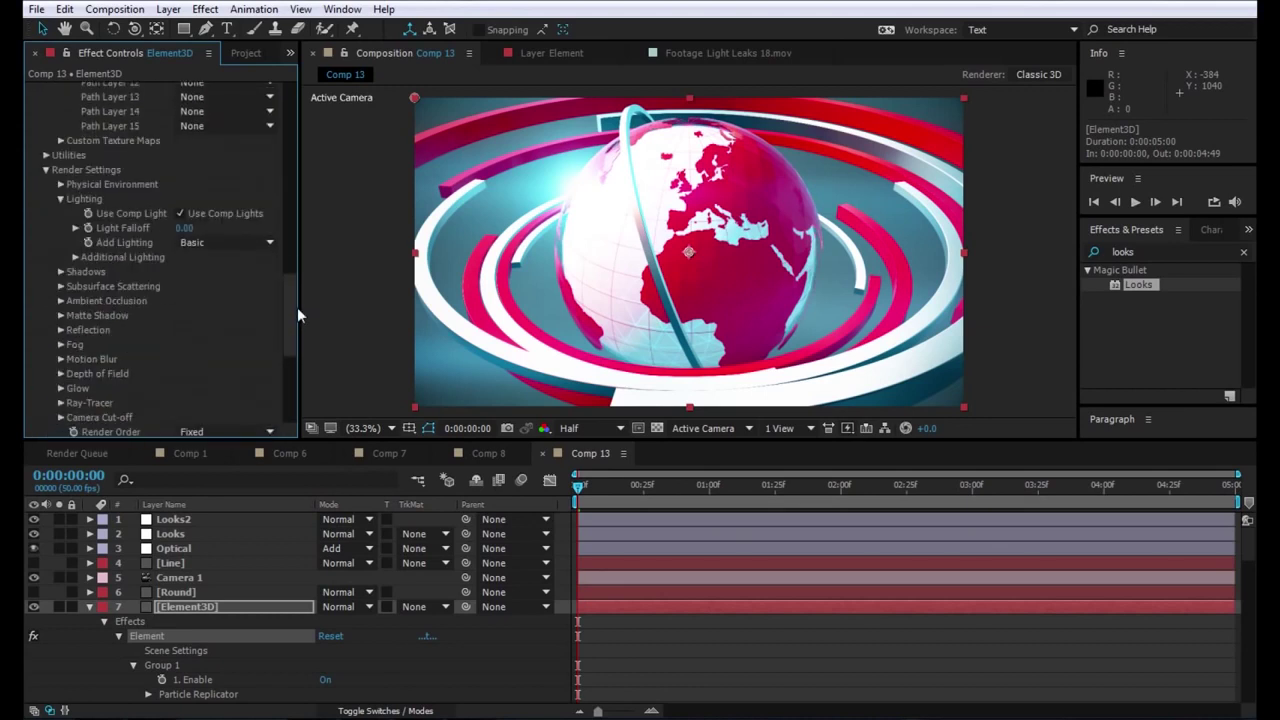
left_click(60, 301)
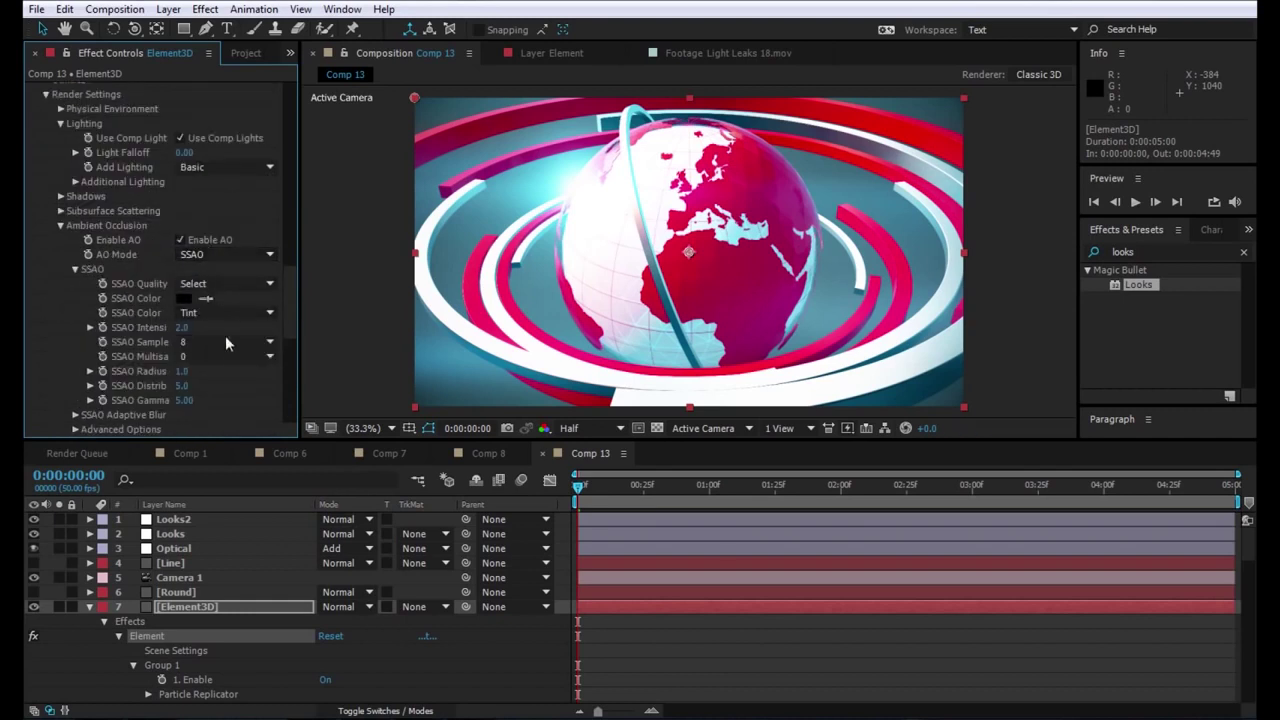
left_click(181, 327)
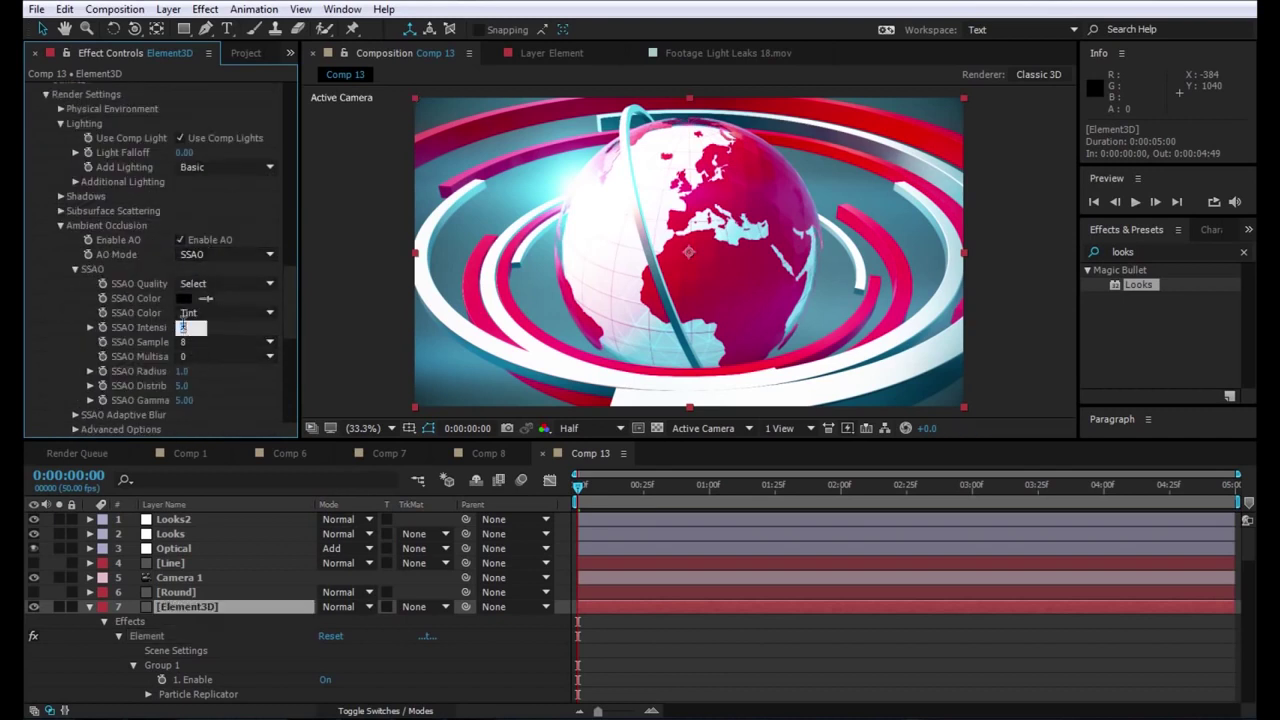
type("0")
key("Return")
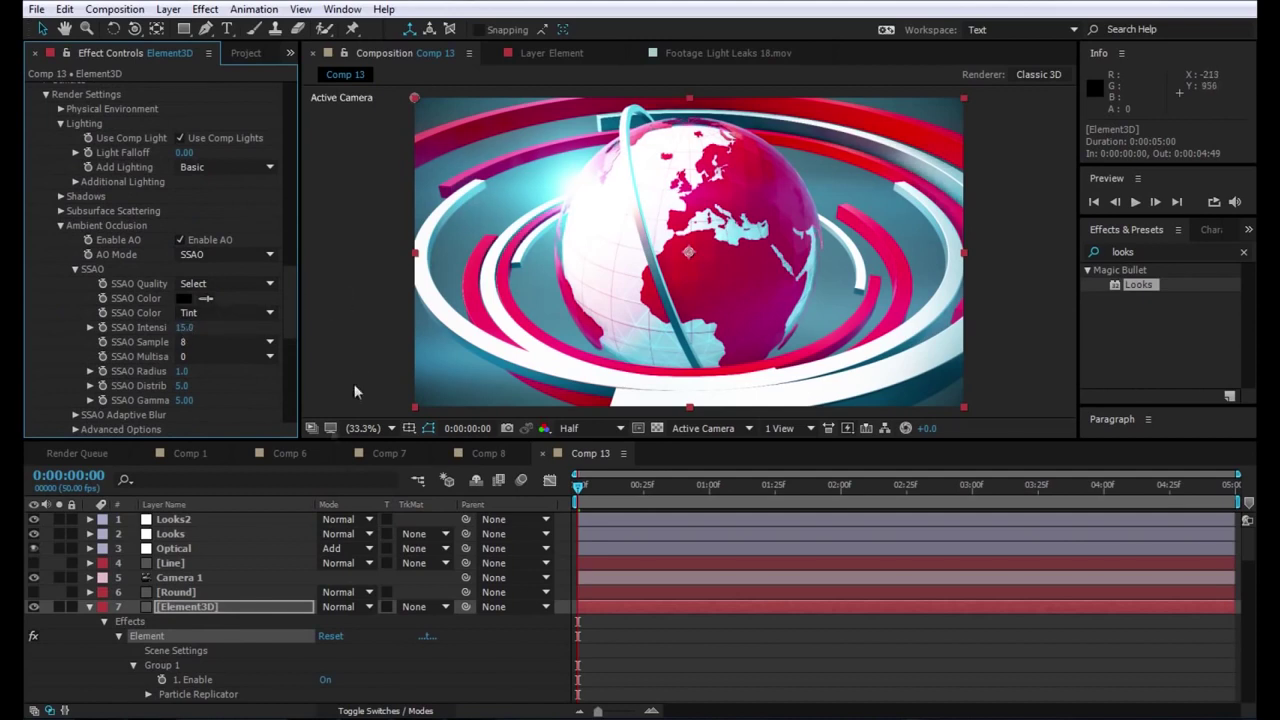
left_click(172, 519)
- Compare the image with the grades toggled, then set the Looks layer's Strength to 5%
left_click(35, 520)
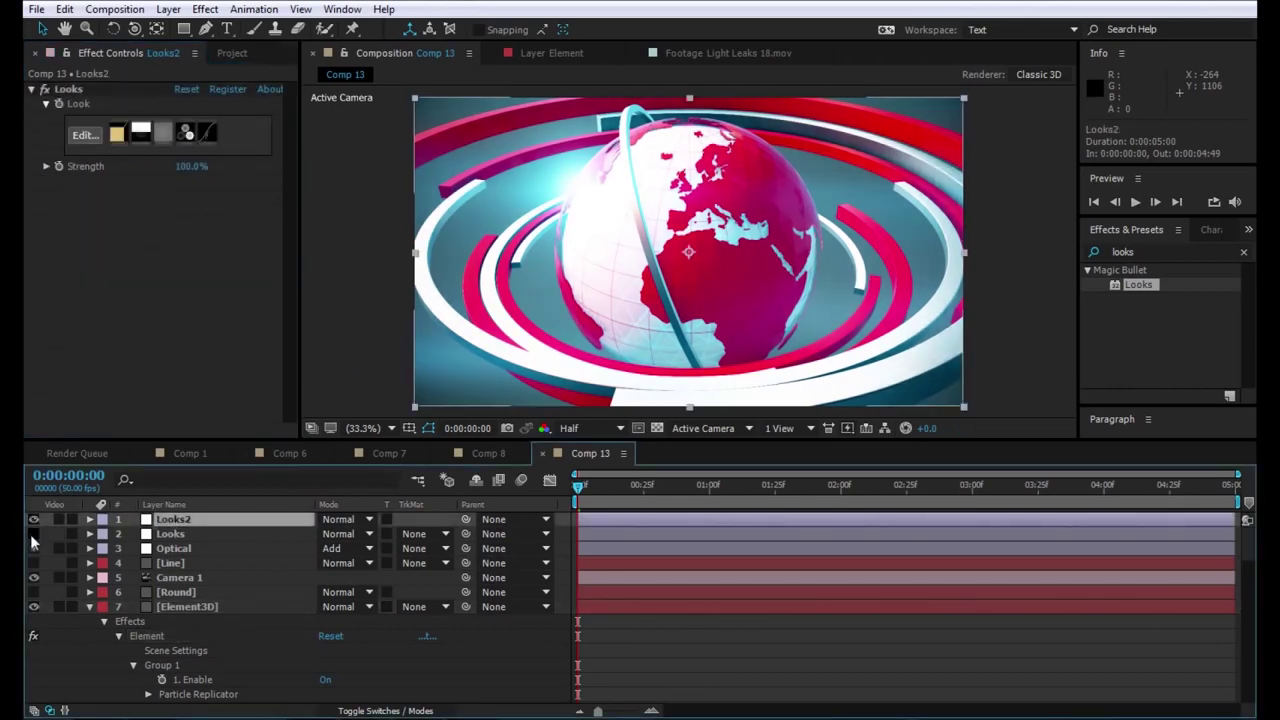
left_click(33, 534)
left_click(33, 534)
left_click(33, 534)
left_click(33, 534)
left_click(150, 540)
left_click_drag(189, 166, 82, 174)
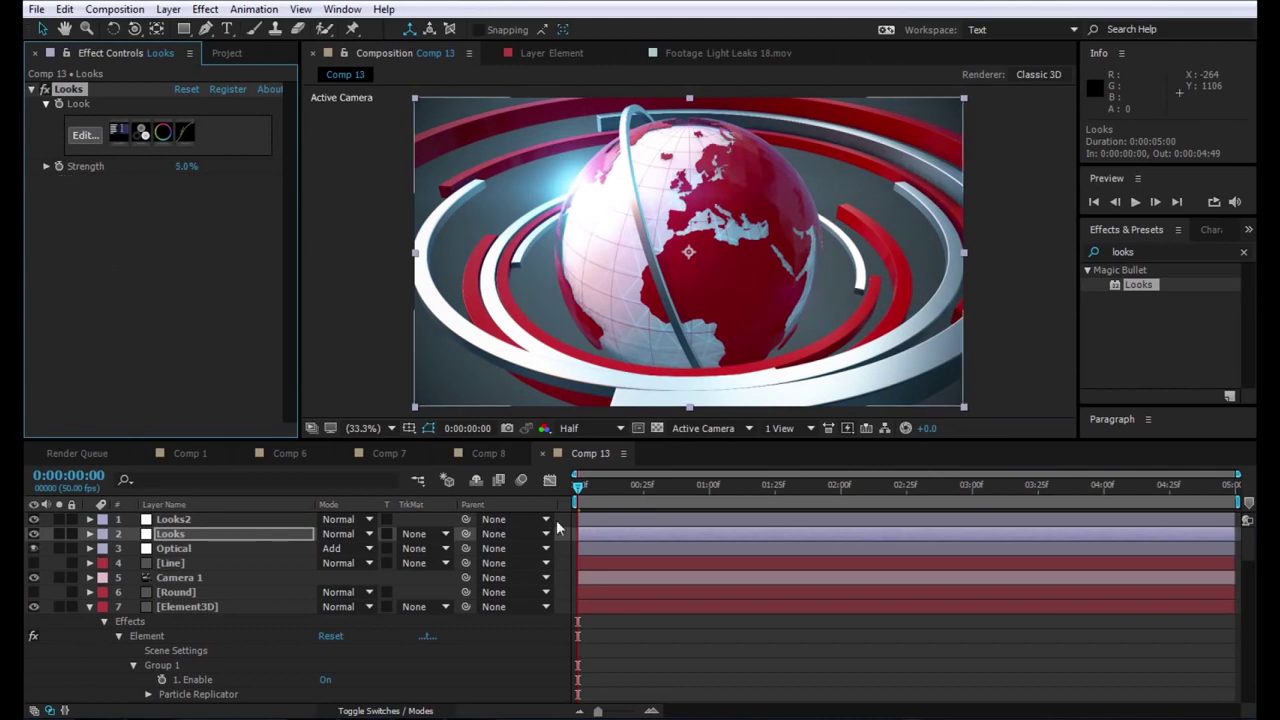
- Play and scrub a preview of the rotating red-and-white globe in Comp 13
key("space")
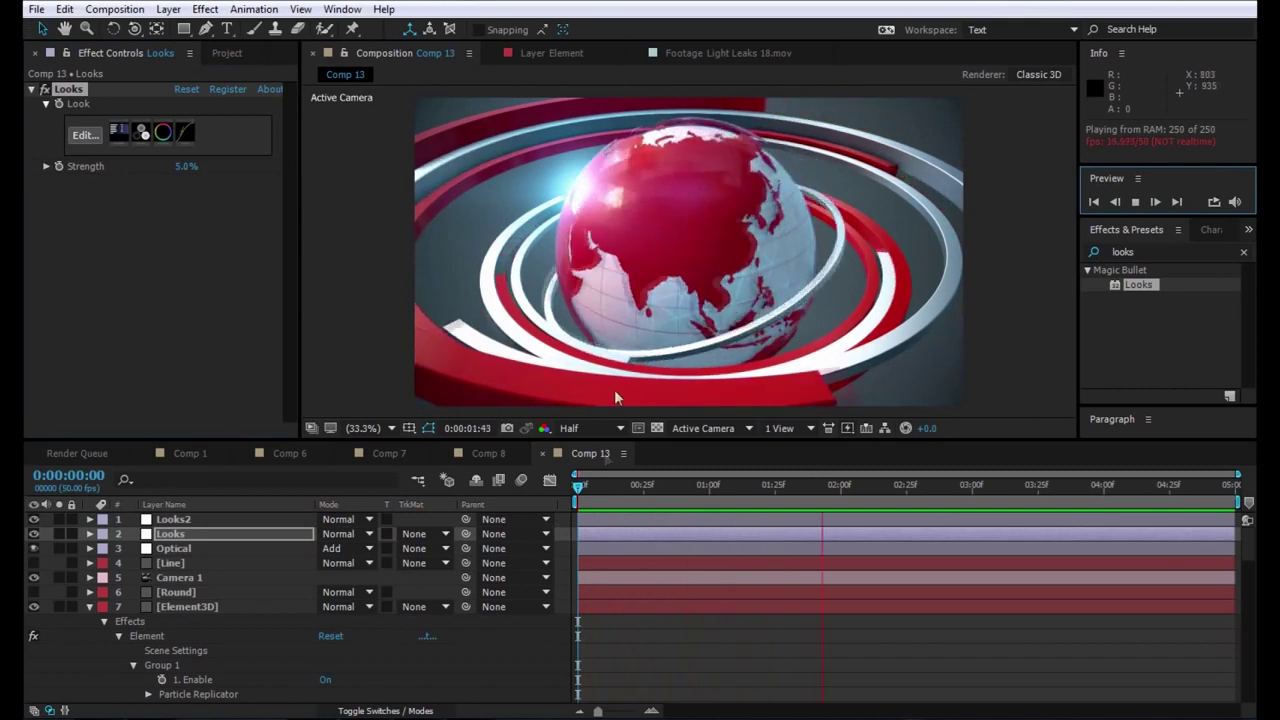
key("space")
left_click_drag(590, 508, 542, 494)
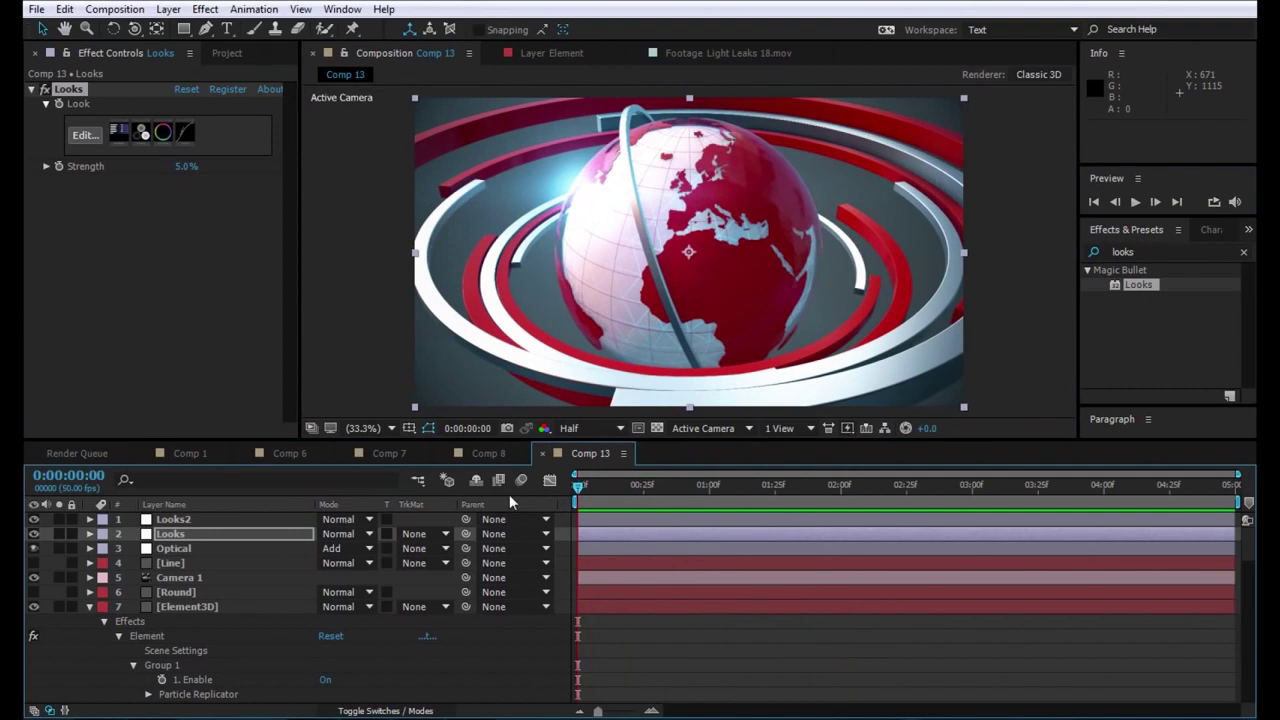
left_click(1135, 202)
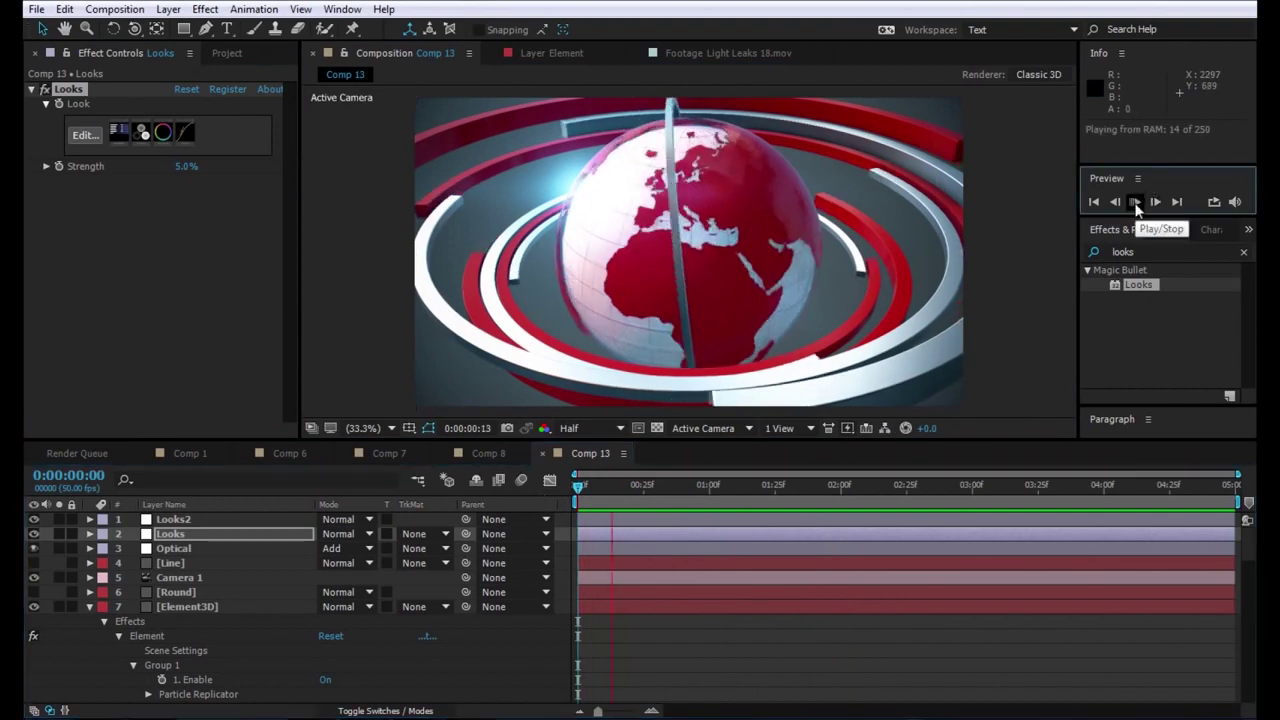
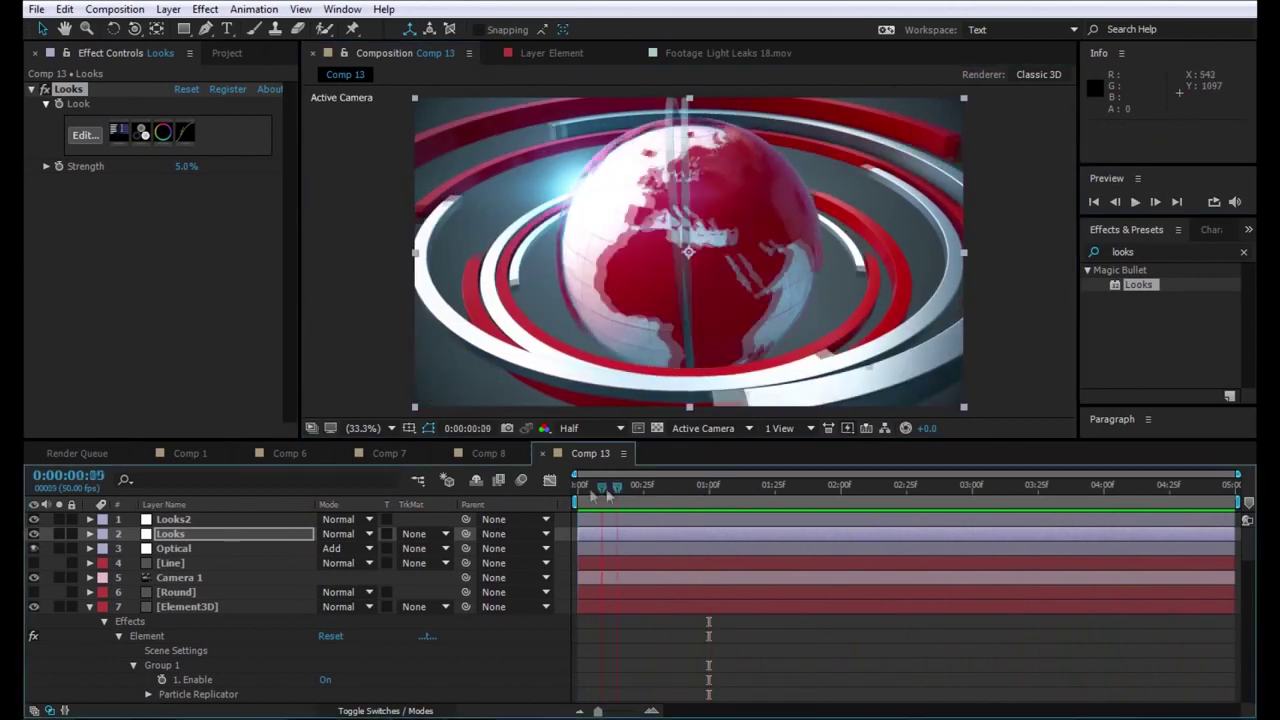
- Give the Optical layer's flare Rotation Offset a time*25 expression and scrub the timeline to check the spin
key("space")
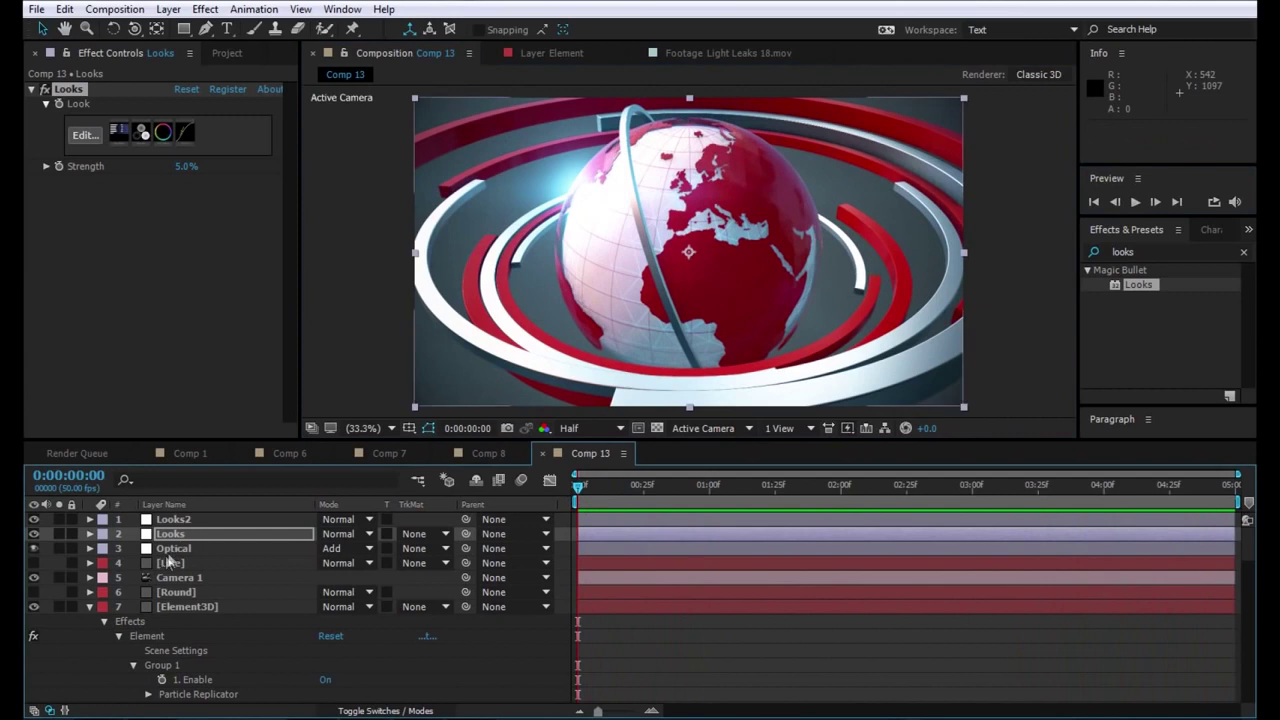
left_click(168, 549)
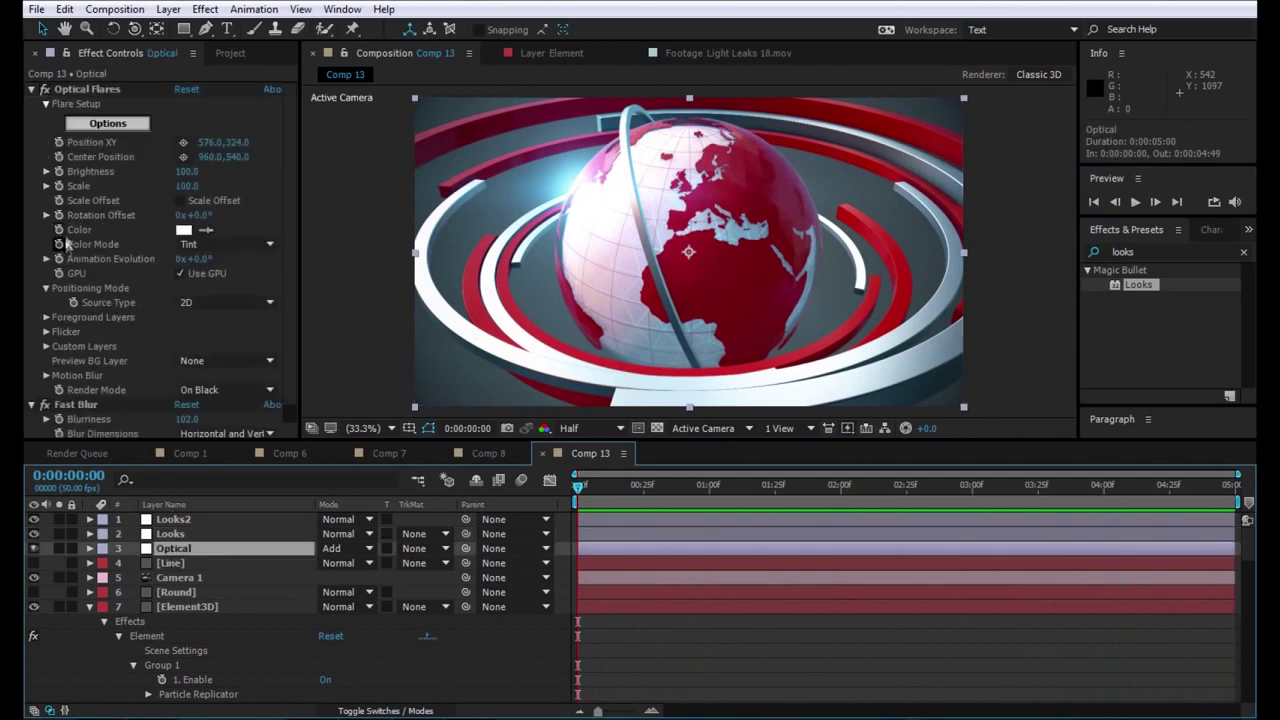
left_click(206, 218)
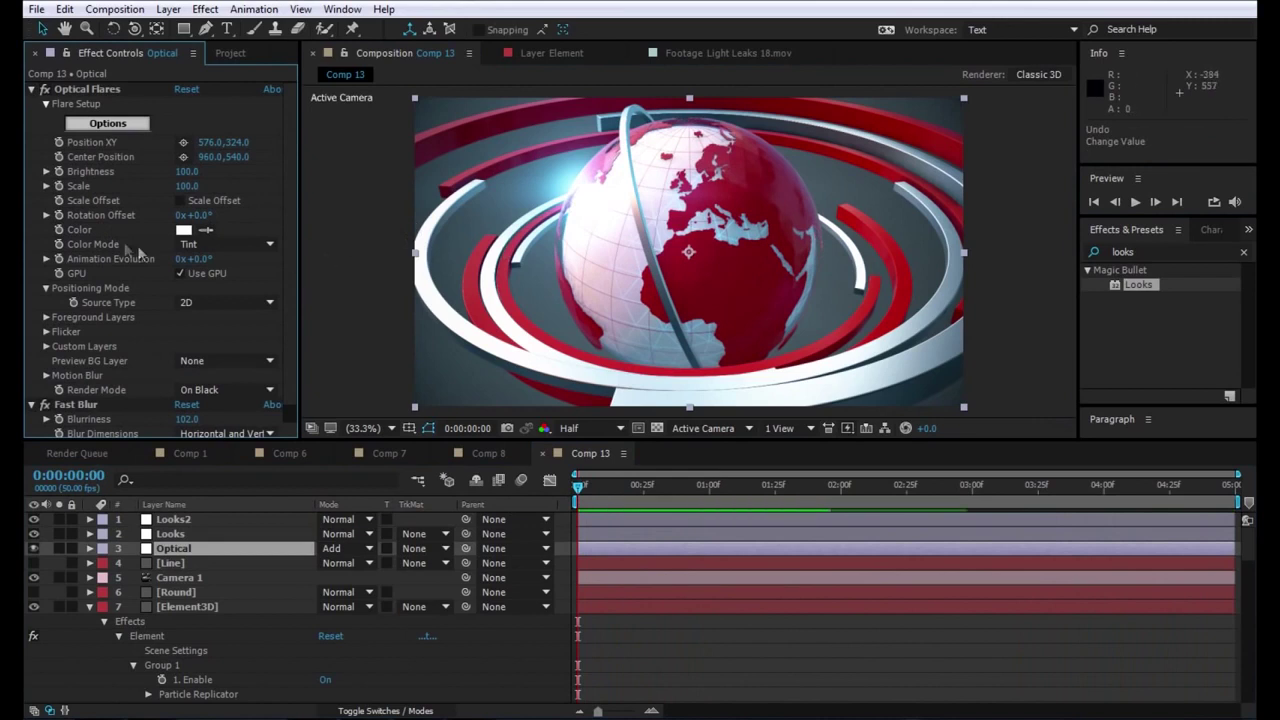
left_click(61, 216, "alt")
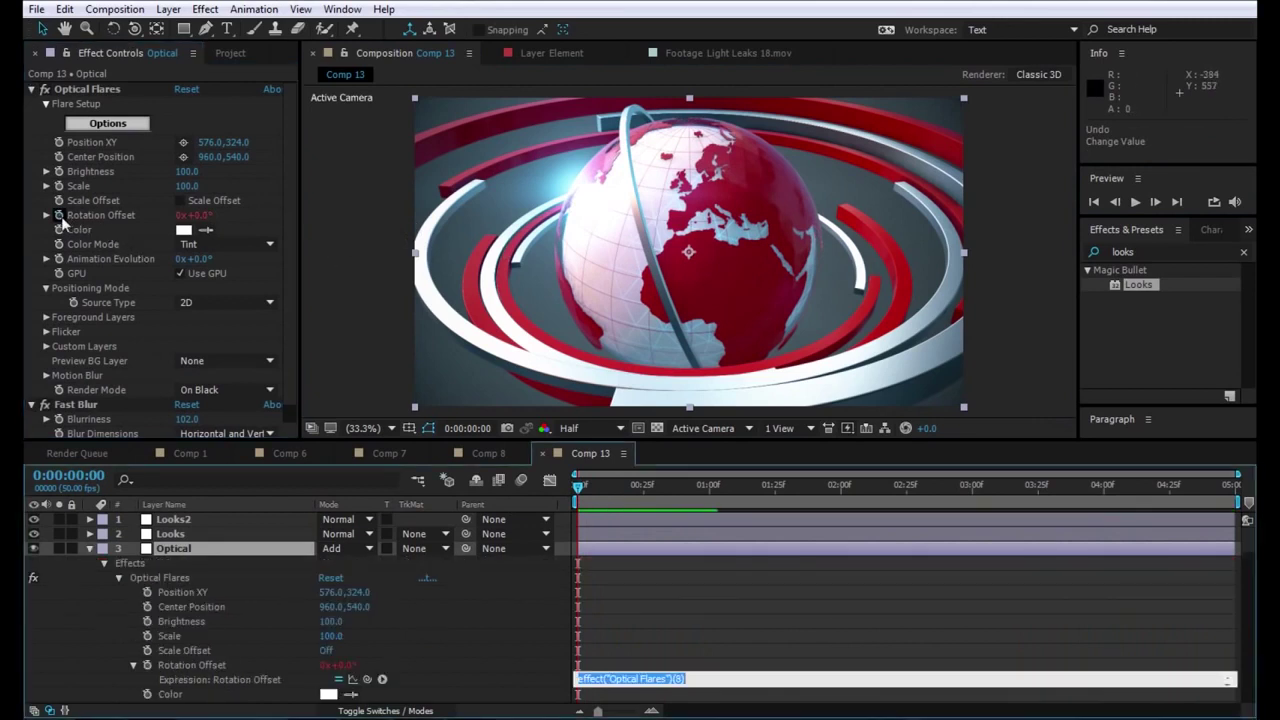
type("time*25")
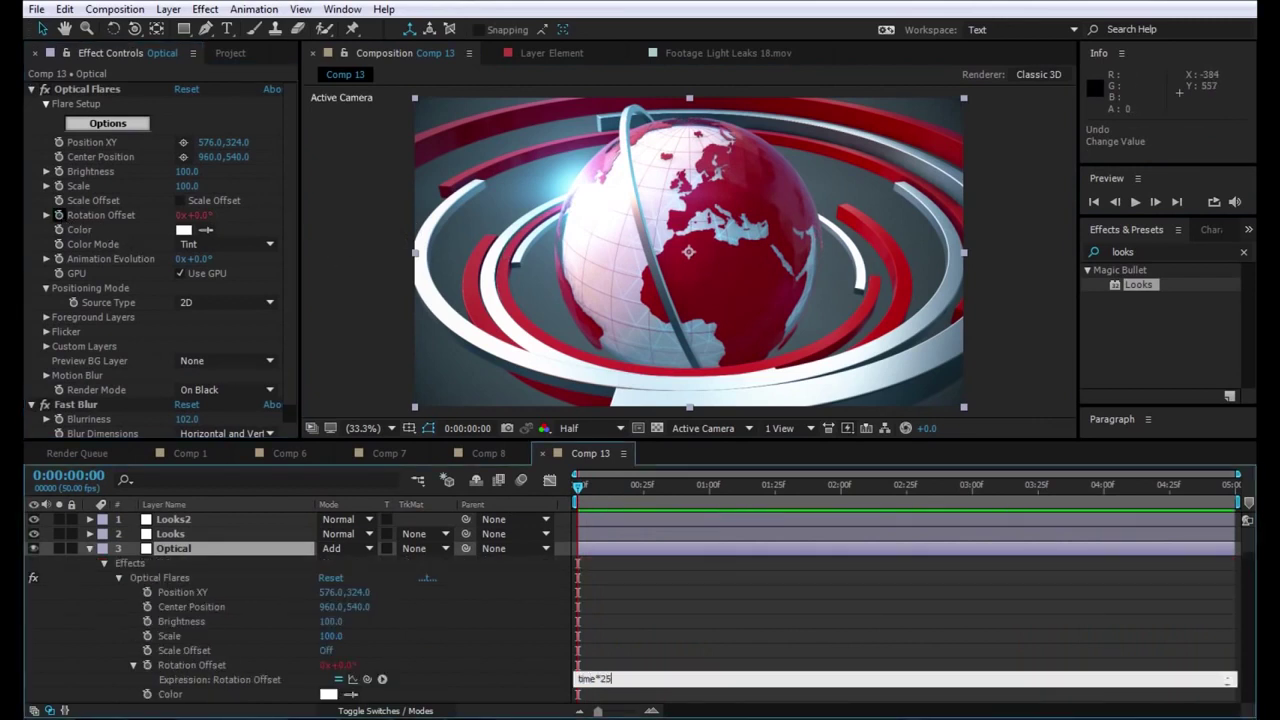
left_click(614, 572)
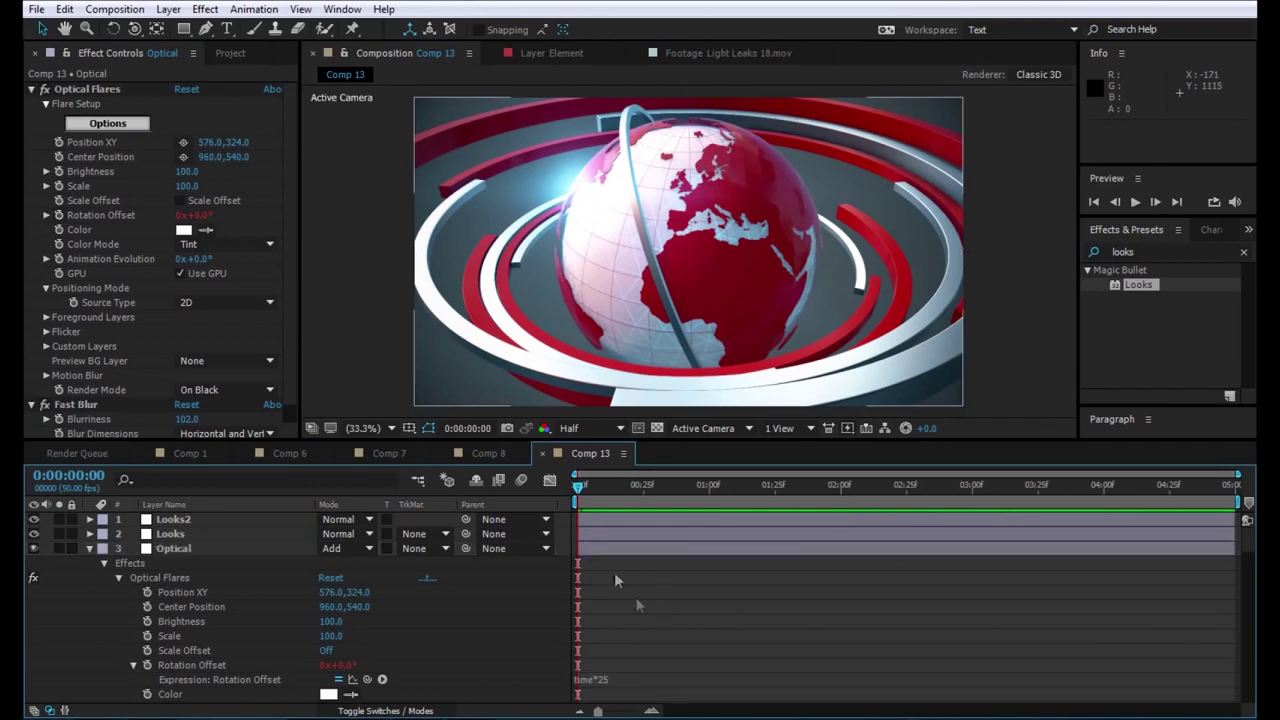
left_click(621, 487)
mouse_move(648, 490)
left_mouse_down()
mouse_move(922, 498)
mouse_move(574, 456)
left_mouse_up()
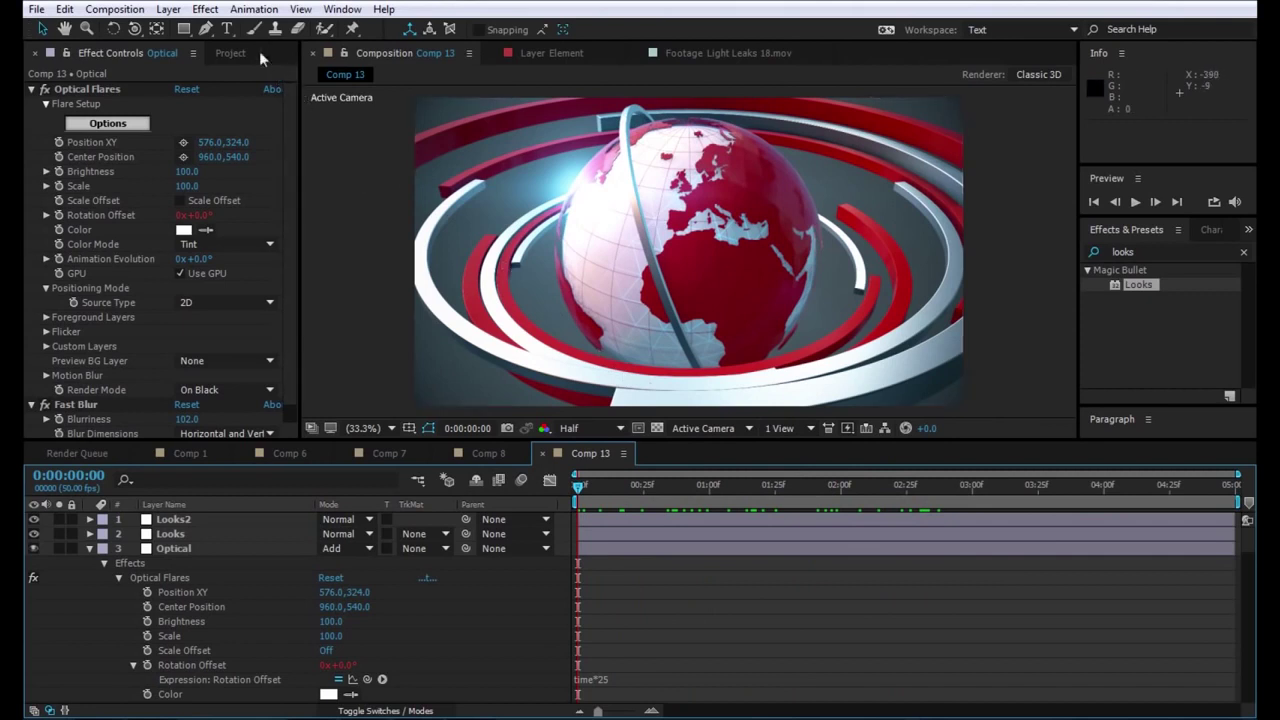
- Create a text layer reading 'world news breaking news' in the comp
left_click(227, 28)
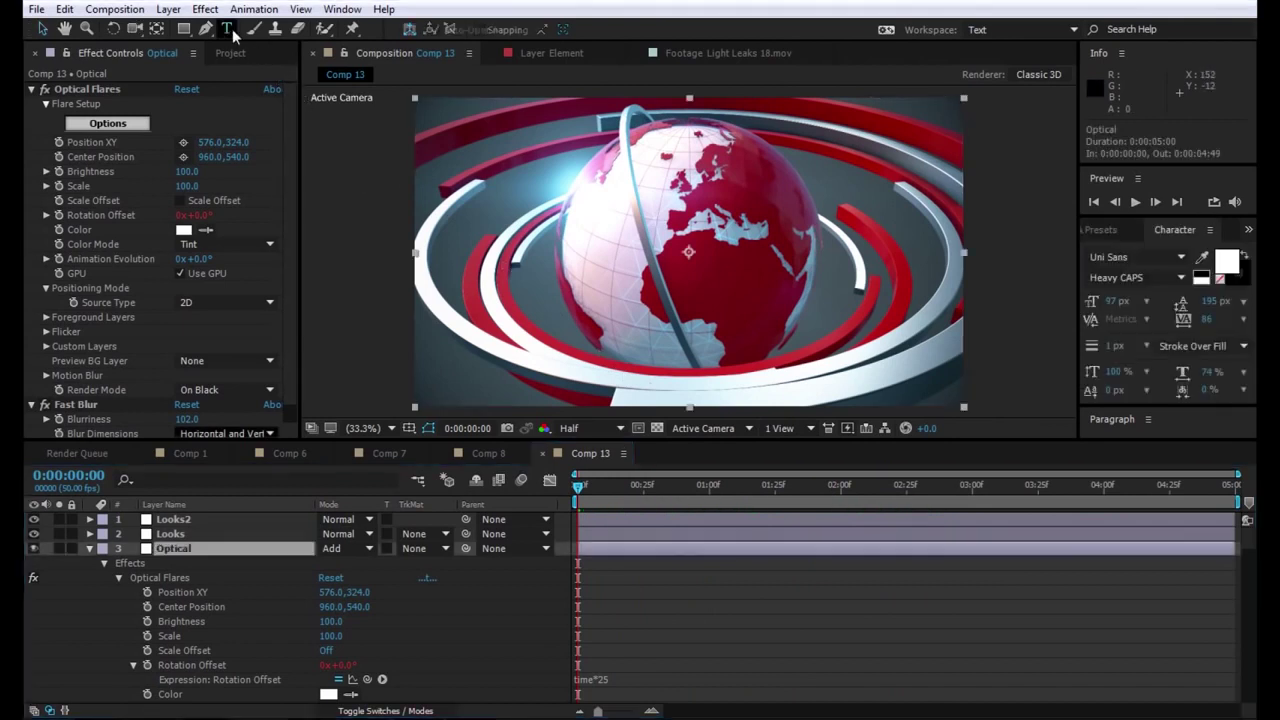
left_click(465, 272)
type("worl")
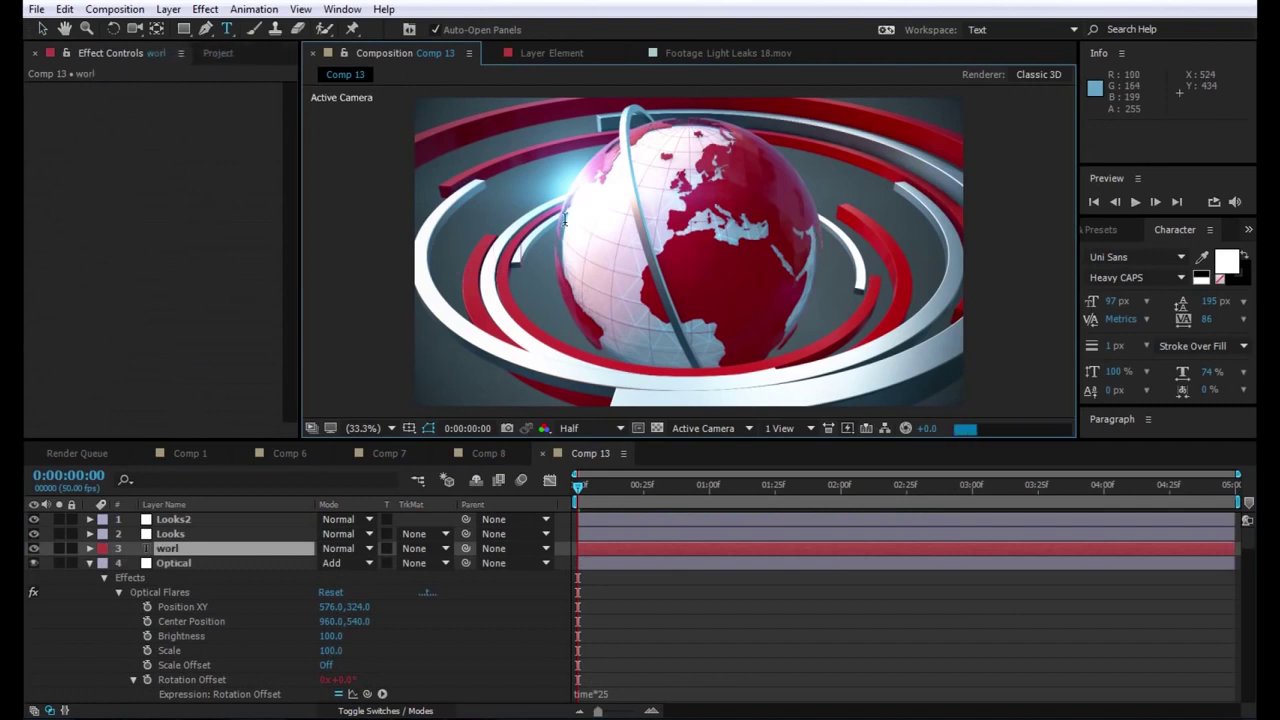
type("d news breaking")
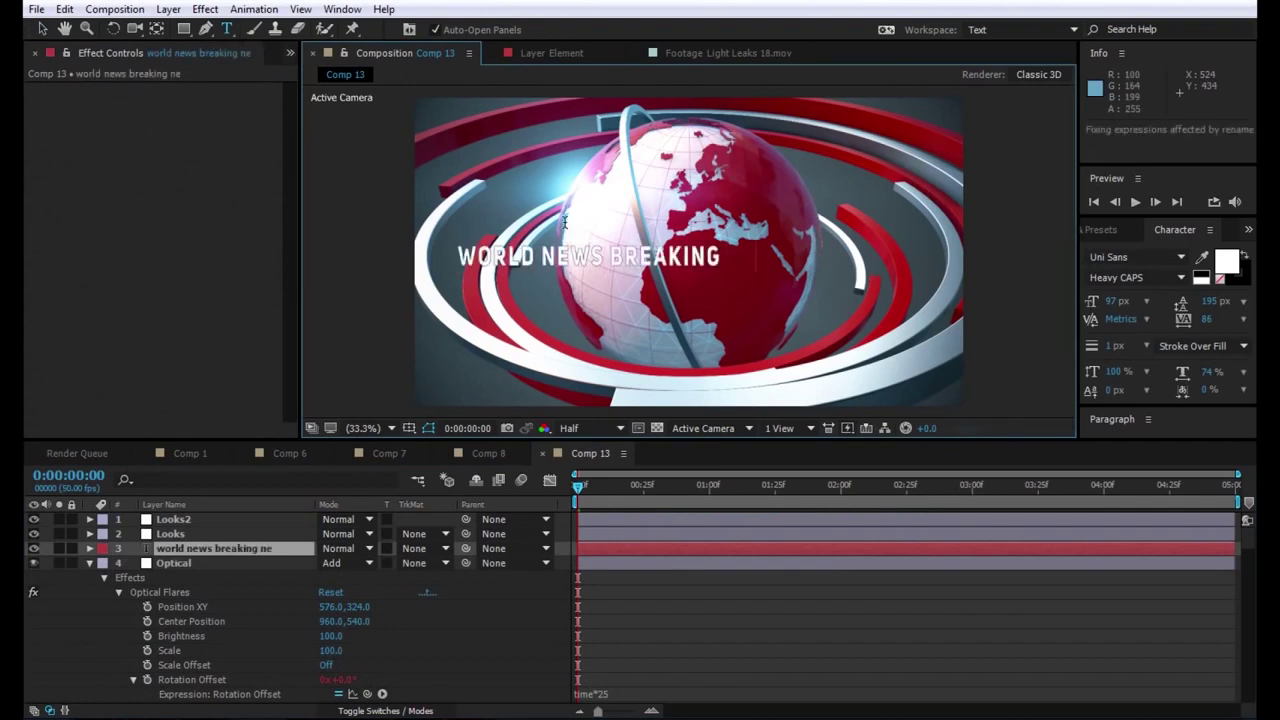
type(" news")
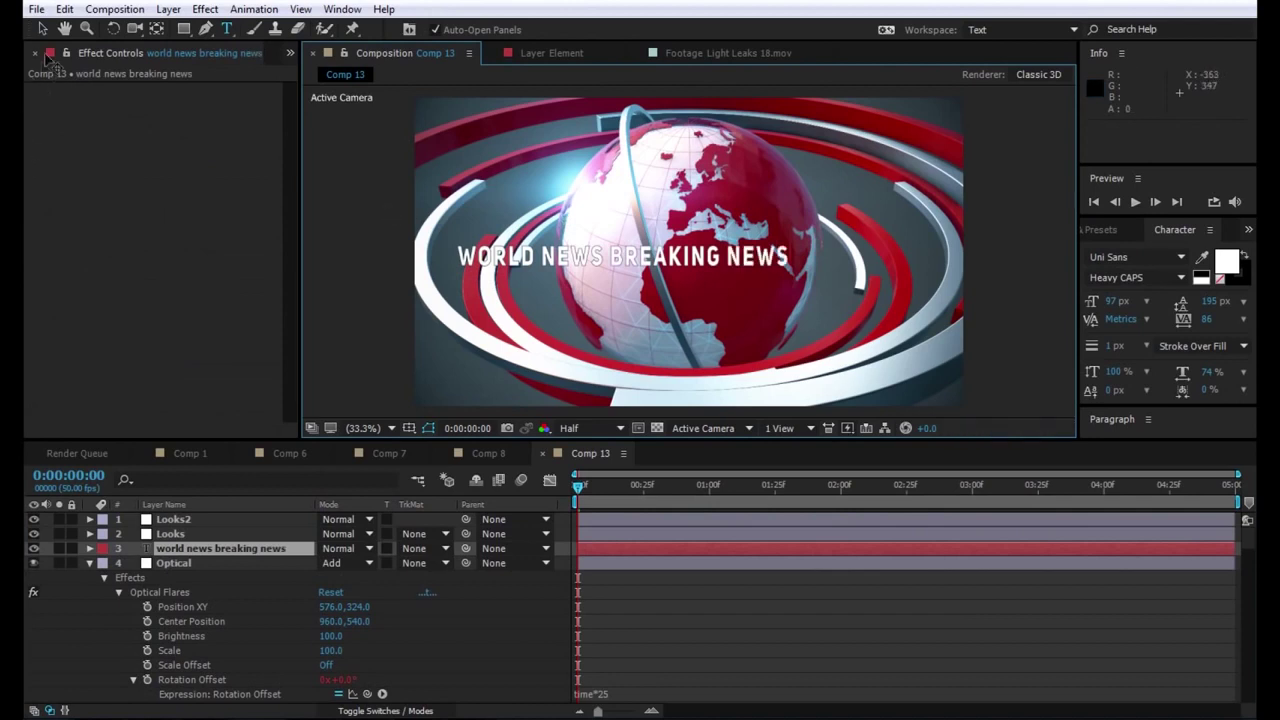
left_click(43, 30)
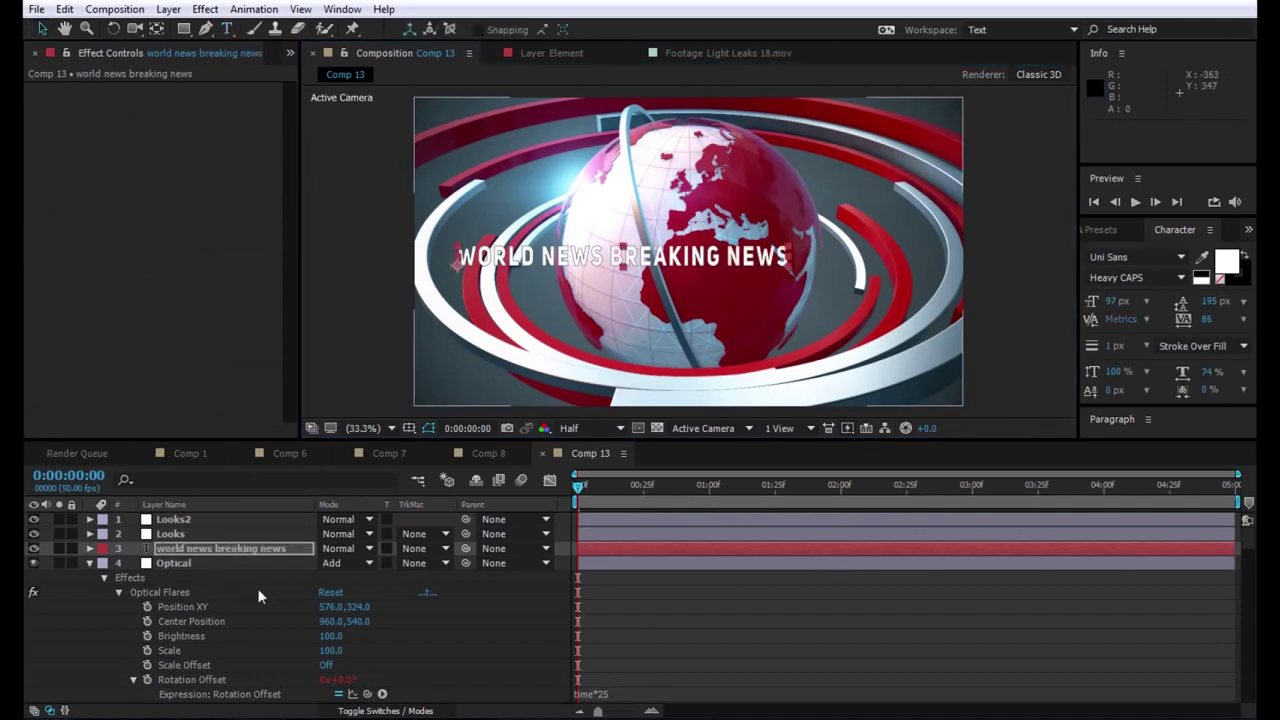
- Set Element3D's Path Layer 3 to the headline text layer, hide that layer, and enter Scene Setup
key("ctrl+a")
key("u")
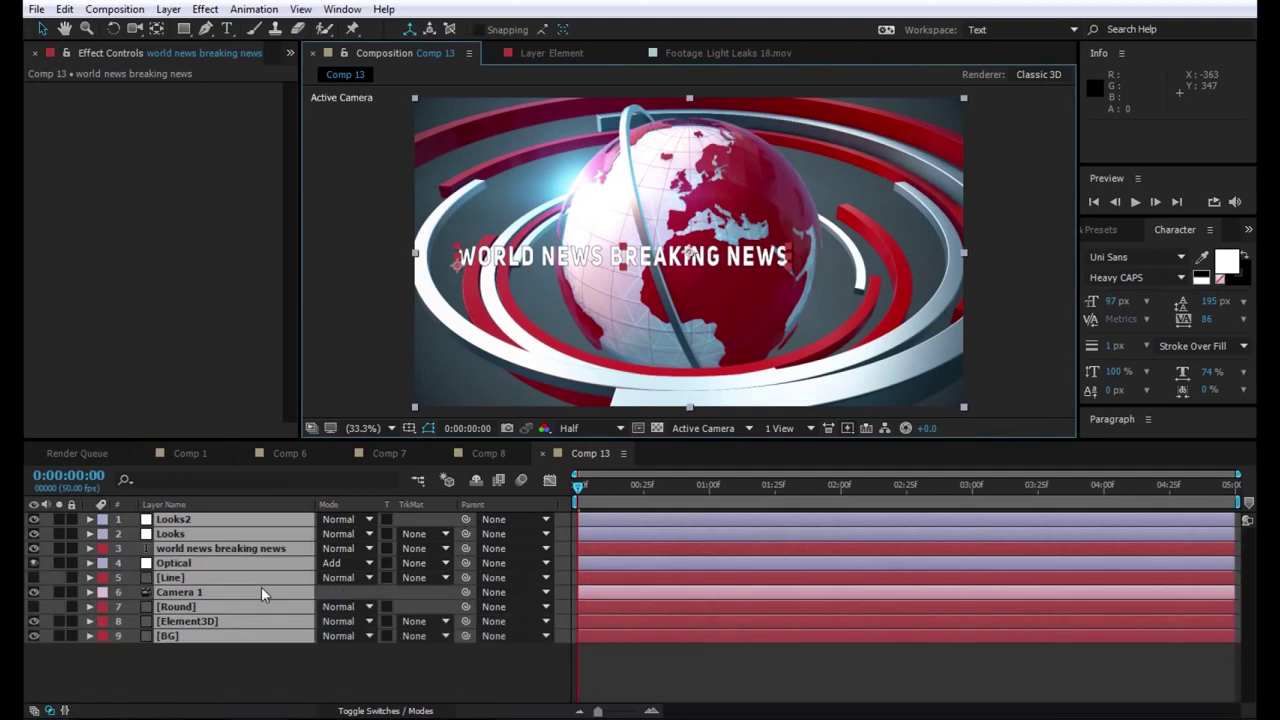
left_click(221, 683)
left_click(205, 622)
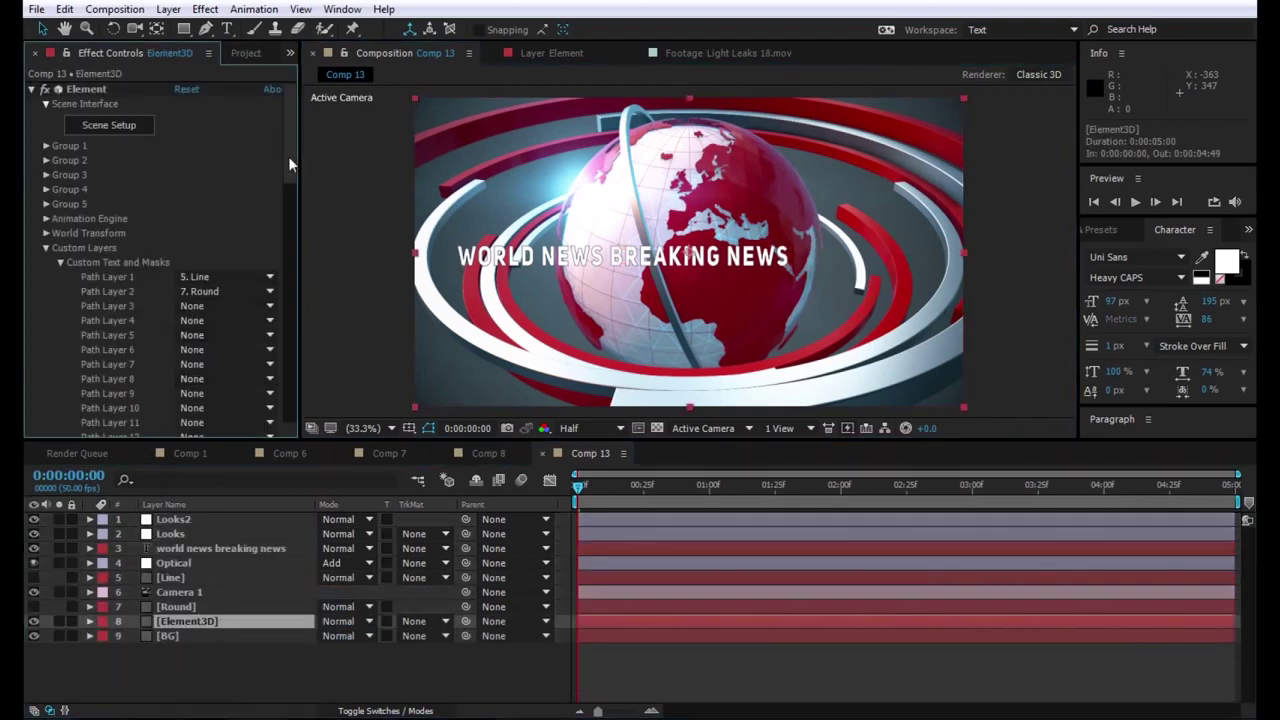
left_click_drag(288, 156, 289, 190)
left_click(228, 213)
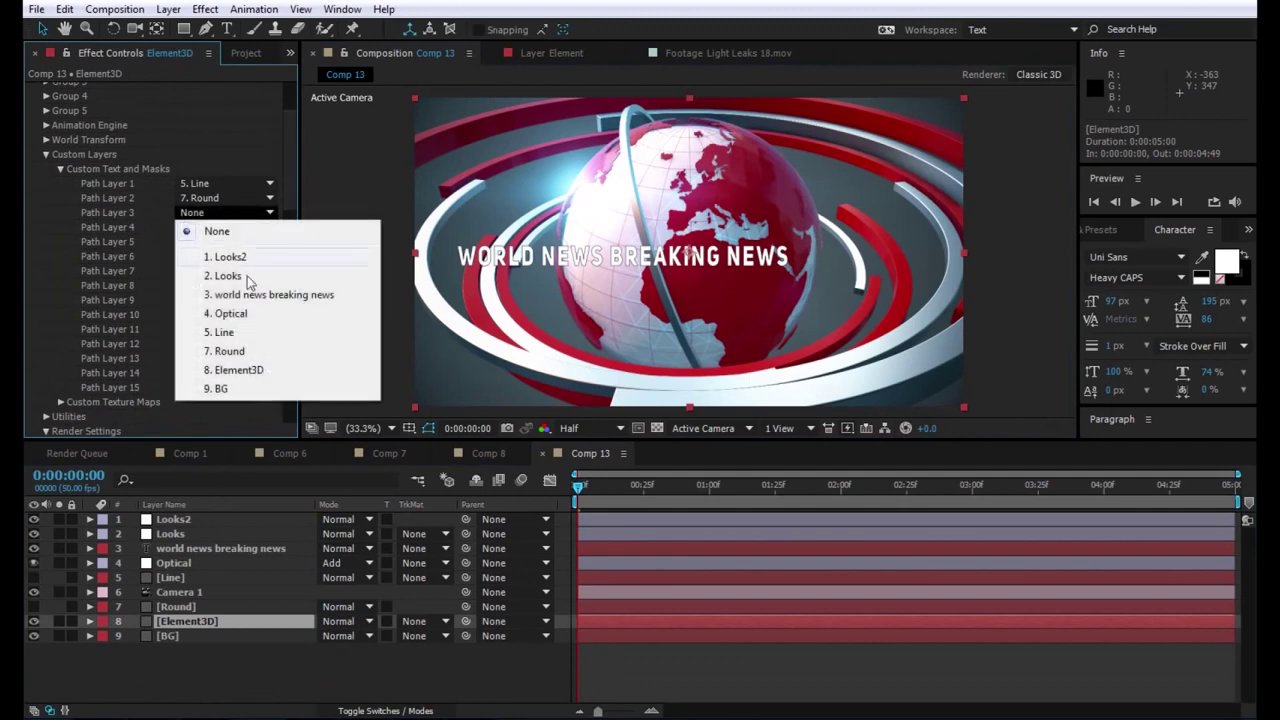
left_click(245, 293)
scroll(104, 133, "up", 3)
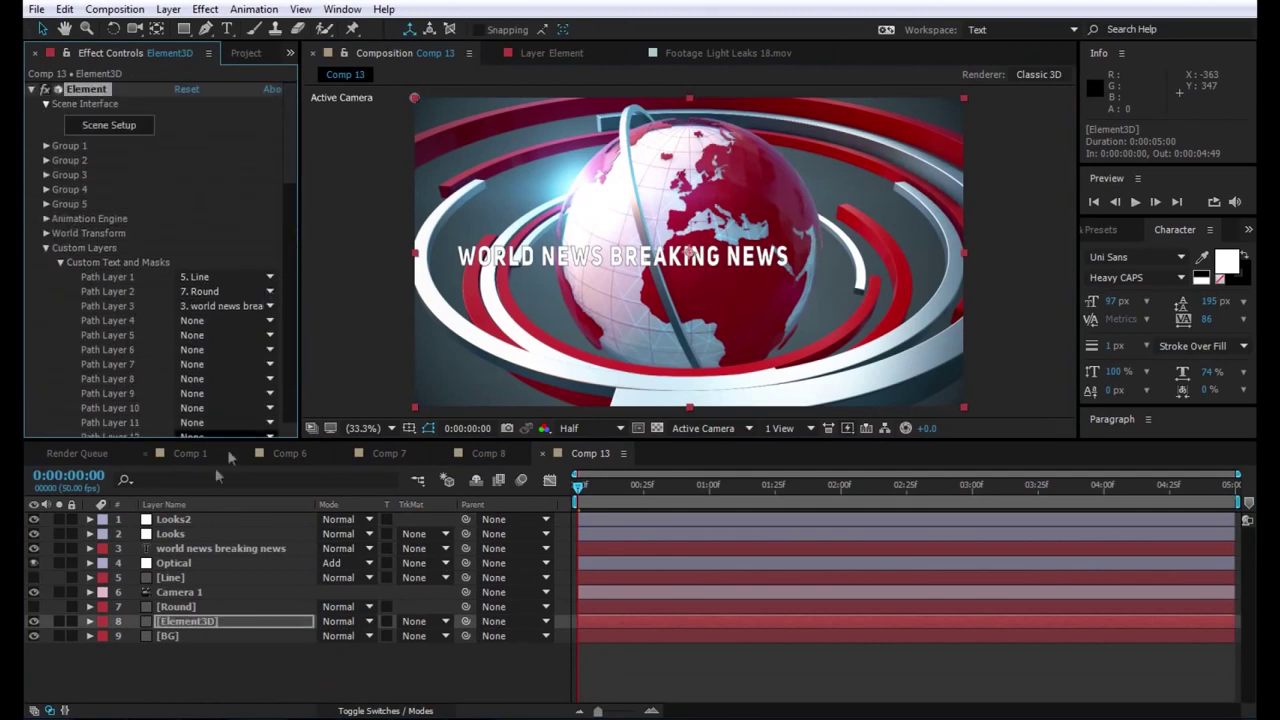
left_click(34, 549)
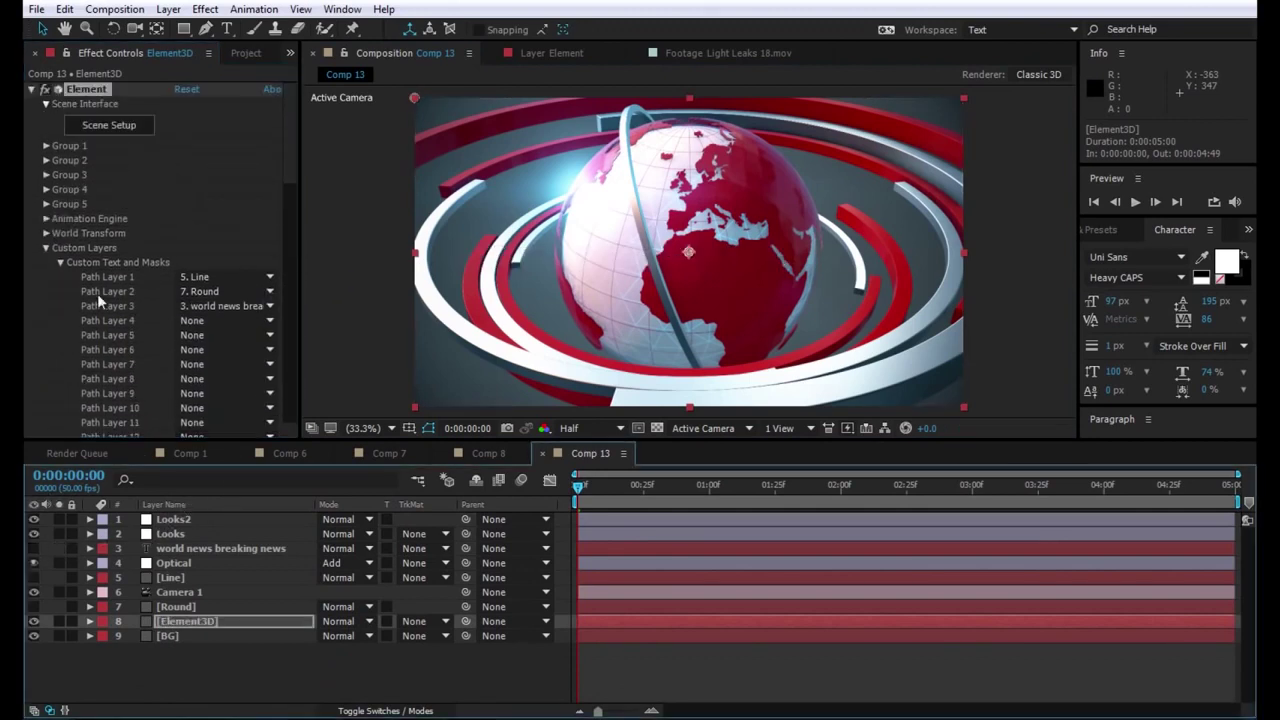
left_click(110, 125)
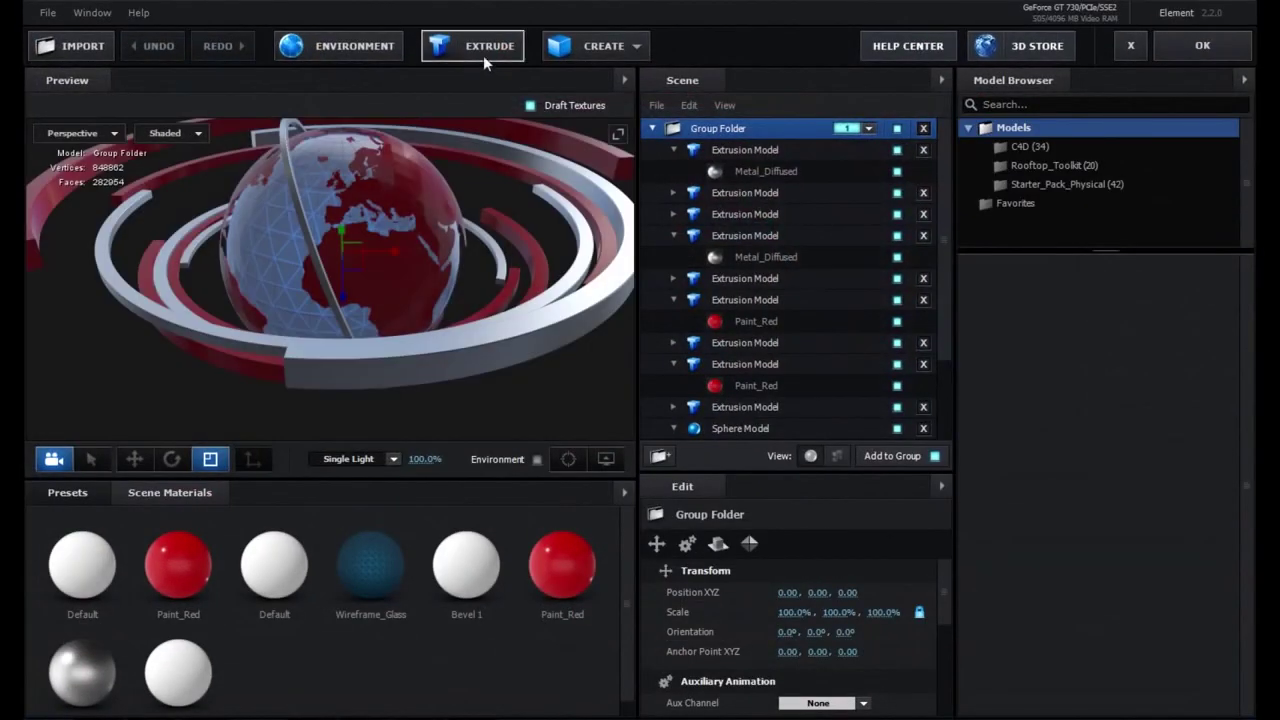
- Extrude Custom Path 3 at Extreme path resolution and scale it to 476.5%
left_click(483, 55)
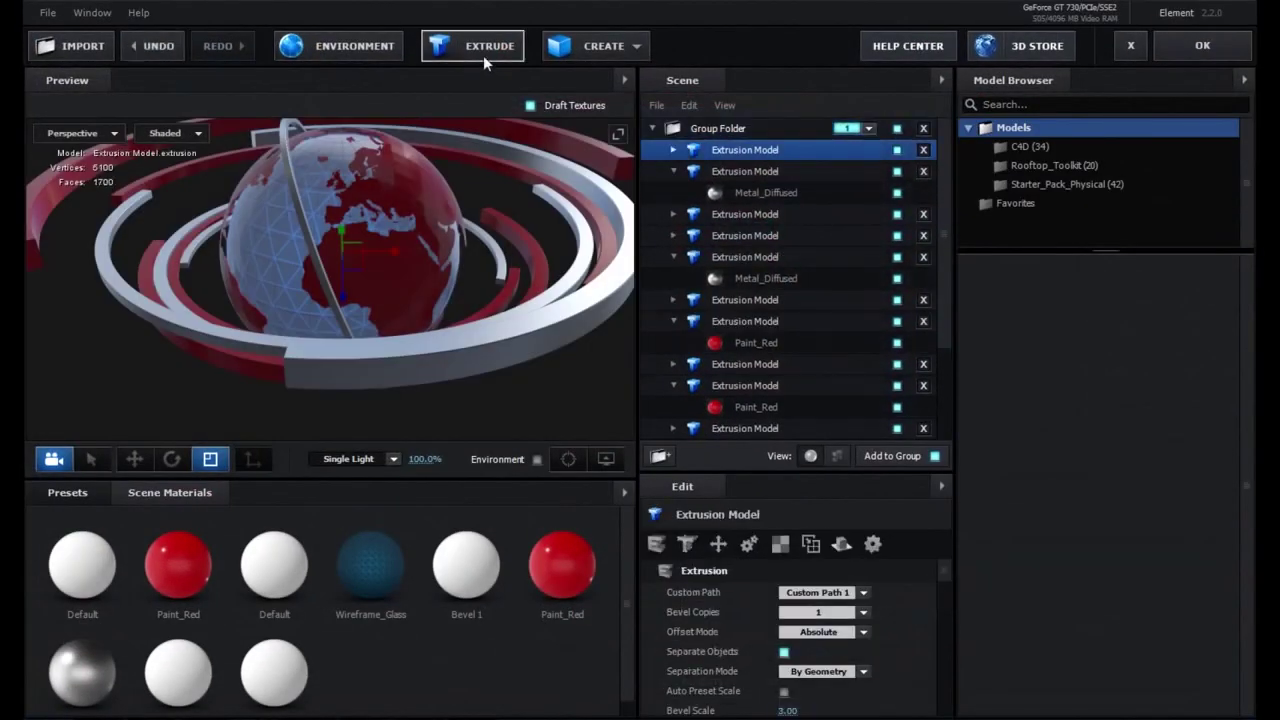
left_click(826, 593)
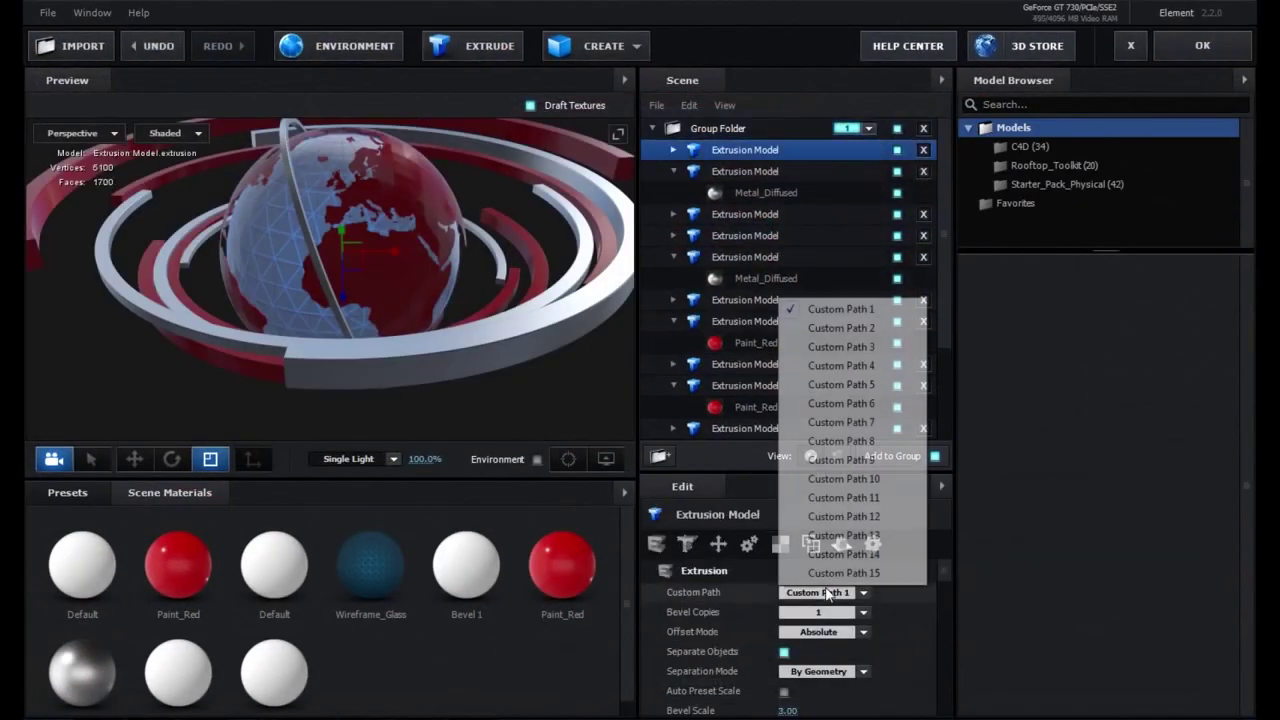
left_click(855, 347)
scroll(899, 653, "down", 2)
scroll(899, 646, "down", 5)
left_click(864, 621)
left_click(836, 700)
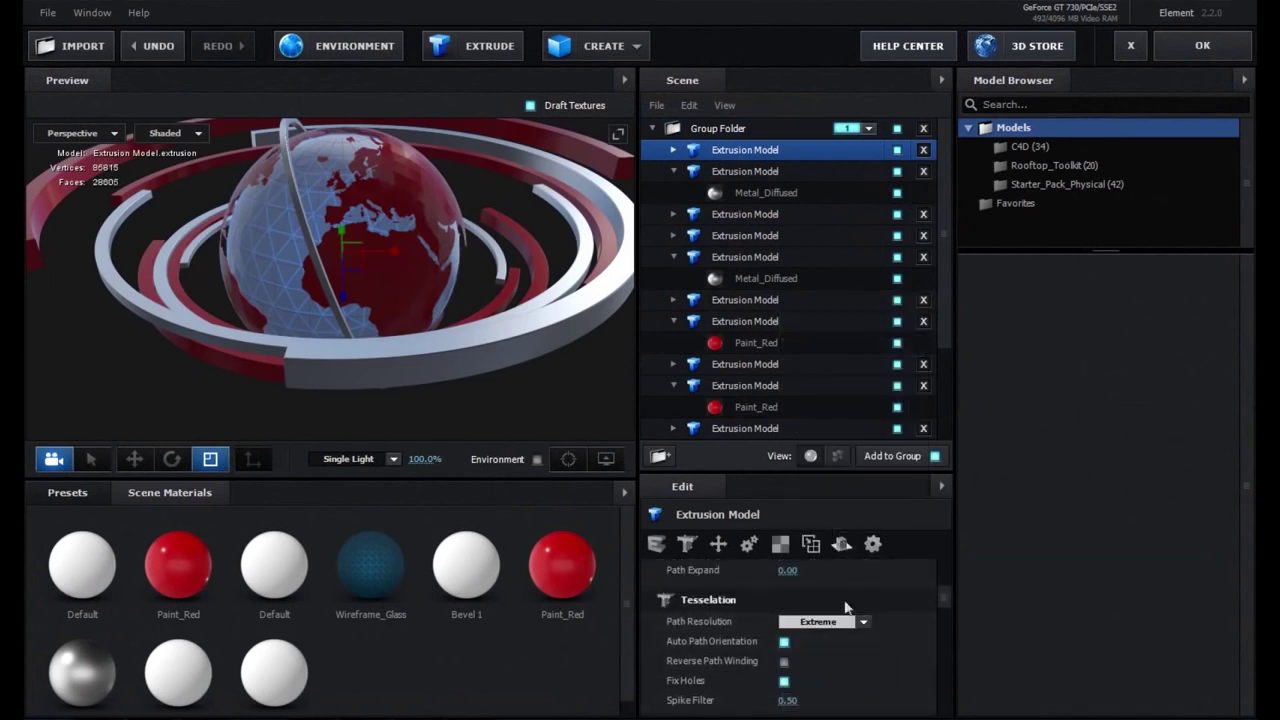
scroll(845, 600, "down", 3)
left_click_drag(790, 671, 845, 669)
left_click_drag(934, 667, 1003, 667)
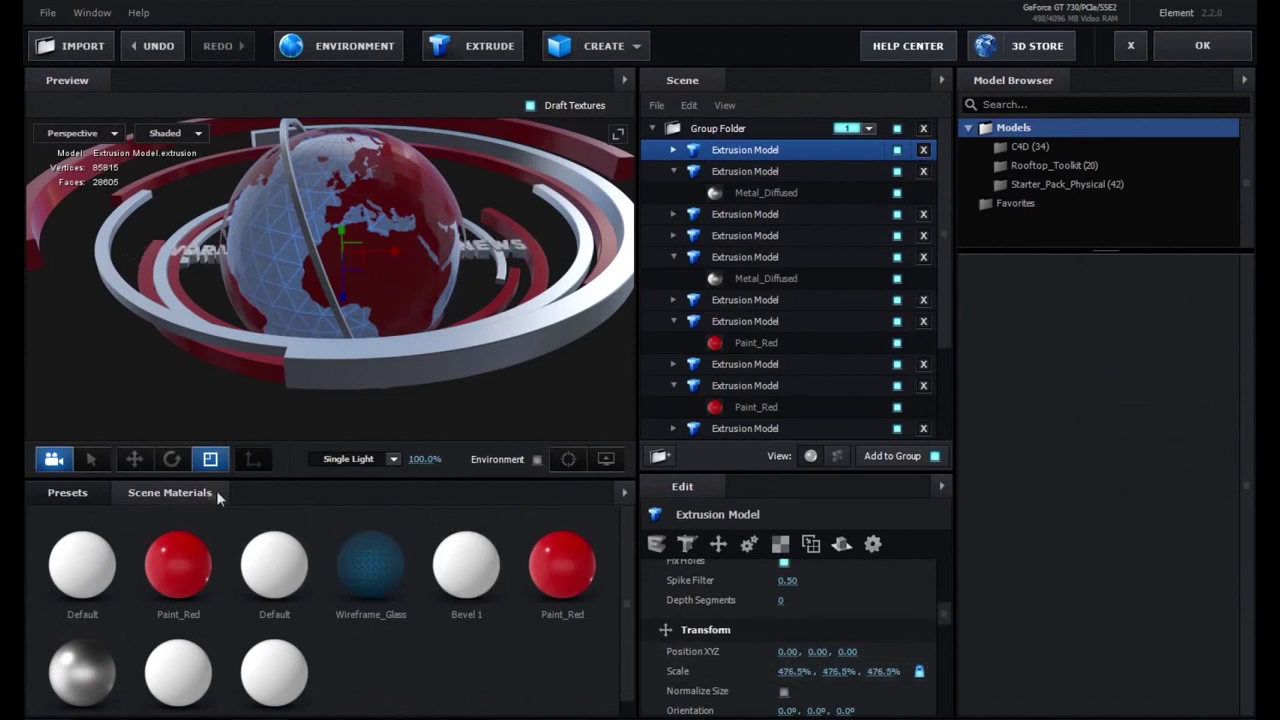
- Rotate the text ring to 270°, lower it below the globe, and push it back in depth
left_click(177, 460)
left_click_drag(345, 250, 354, 357)
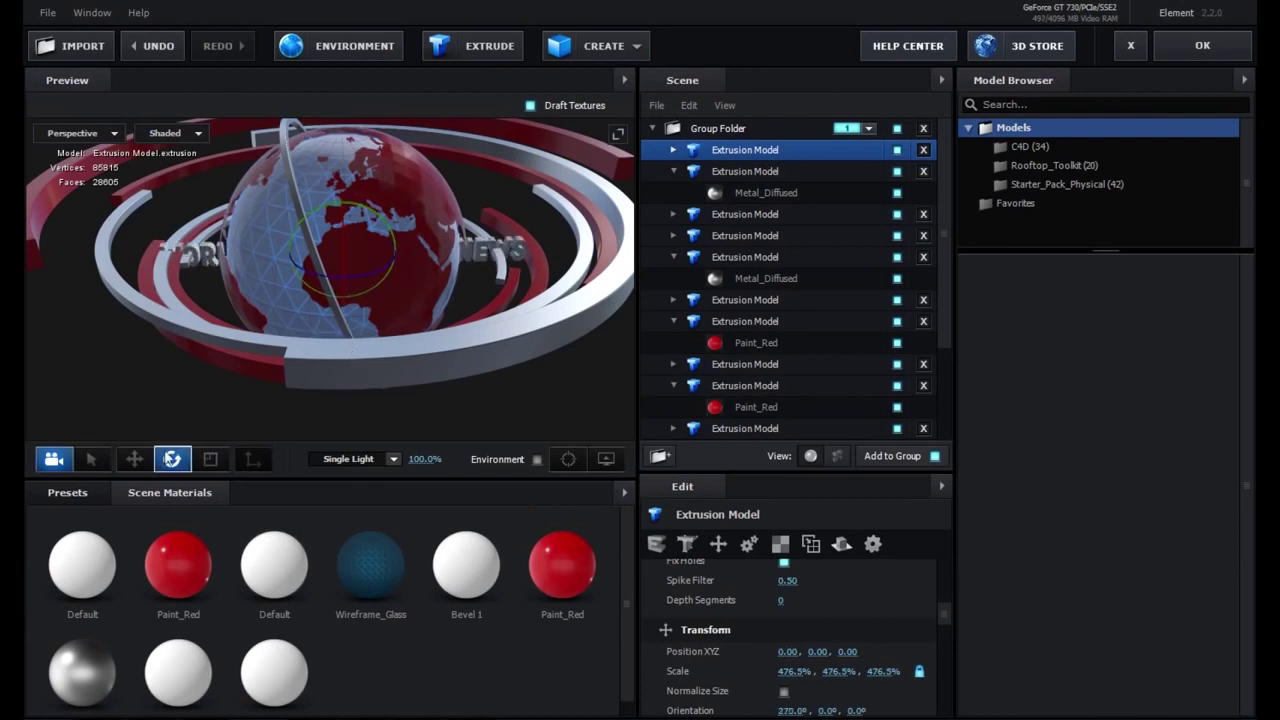
left_click(134, 459)
left_click_drag(341, 243, 338, 298)
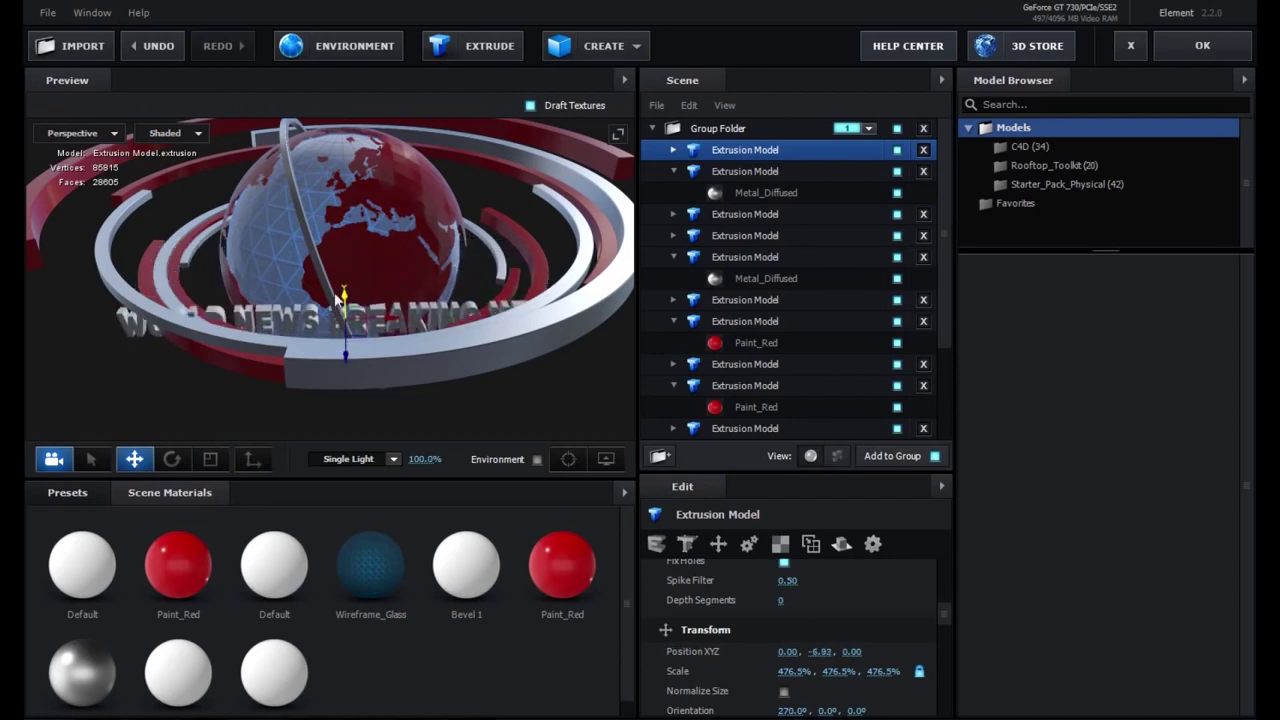
mouse_move(343, 293)
left_mouse_down()
mouse_move(407, 326)
mouse_move(395, 316)
mouse_move(416, 355)
mouse_move(353, 370)
left_mouse_up()
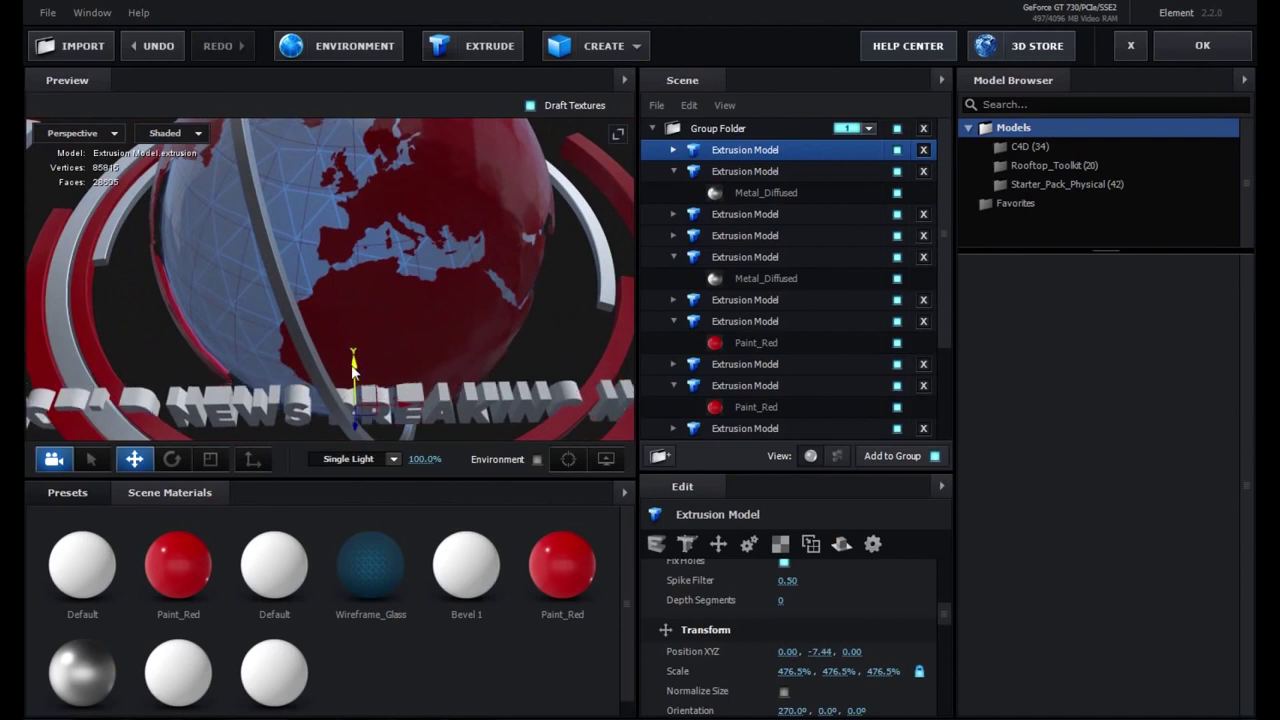
left_click_drag(510, 310, 380, 342)
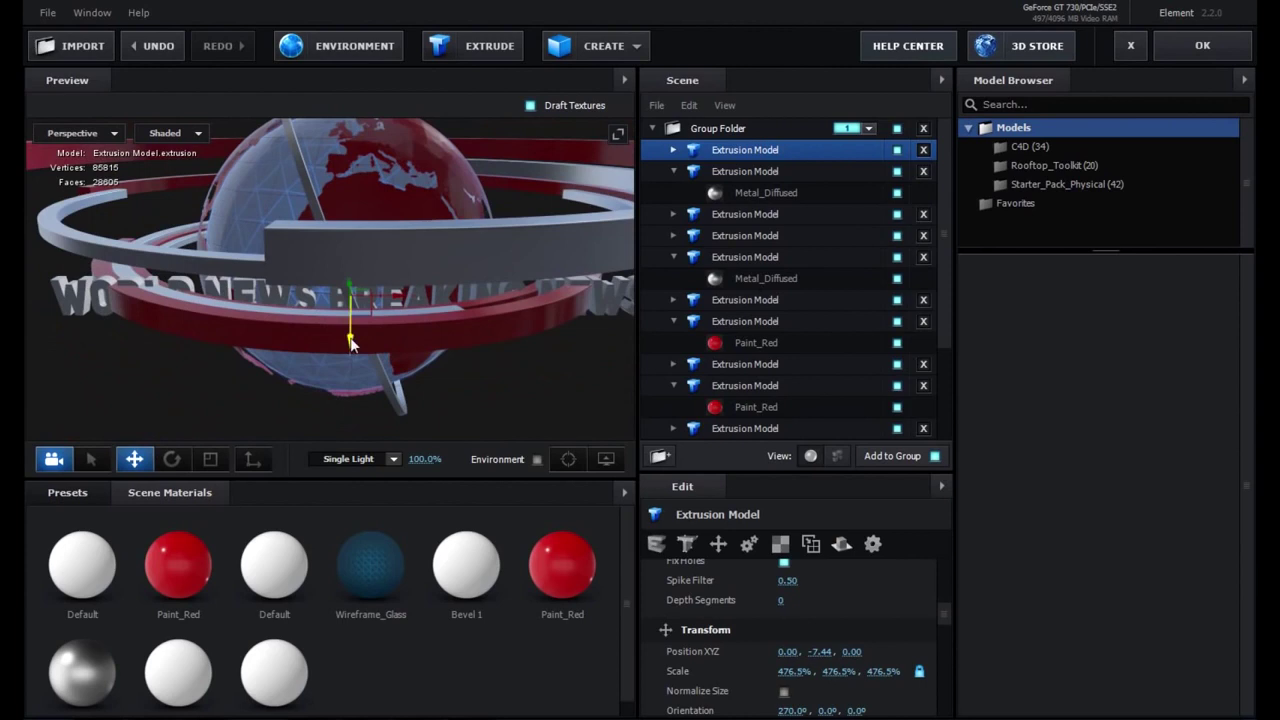
left_click_drag(350, 342, 346, 288)
left_click_drag(488, 251, 479, 310)
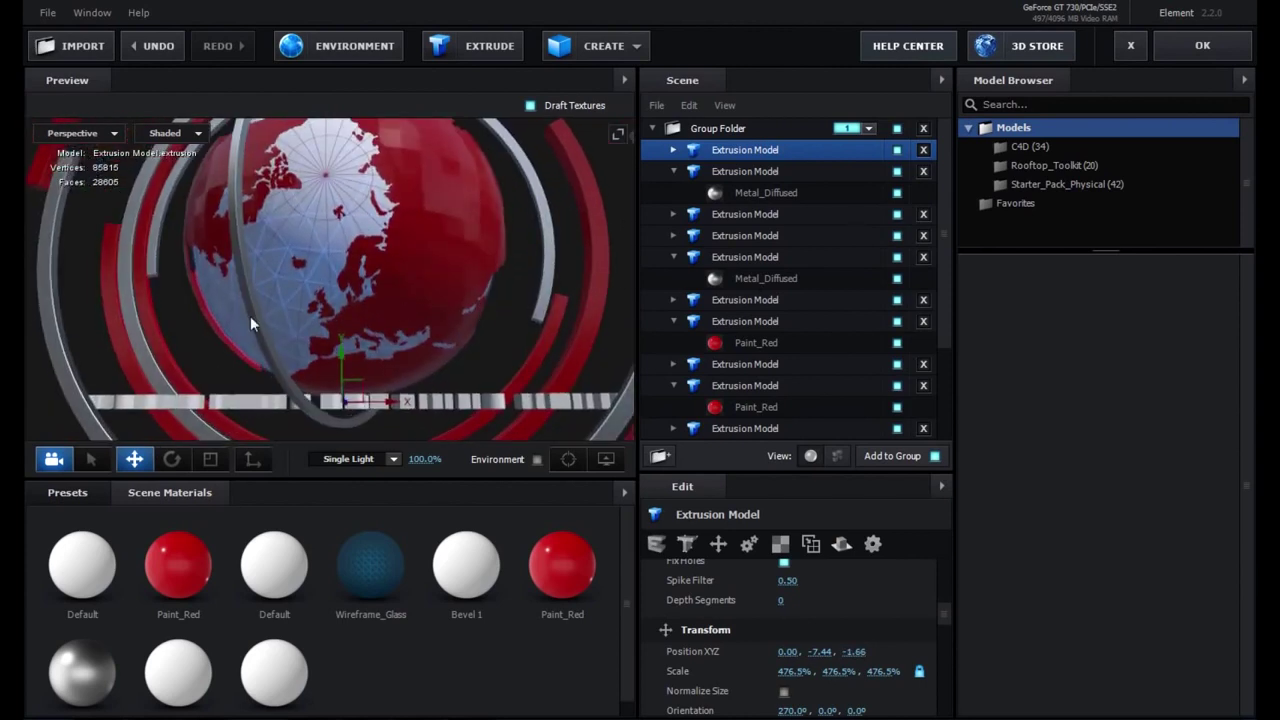
- Scale the second extrusion model to 598.5% and apply the scene
left_click(253, 315)
left_click(733, 171)
left_click_drag(786, 671, 822, 662)
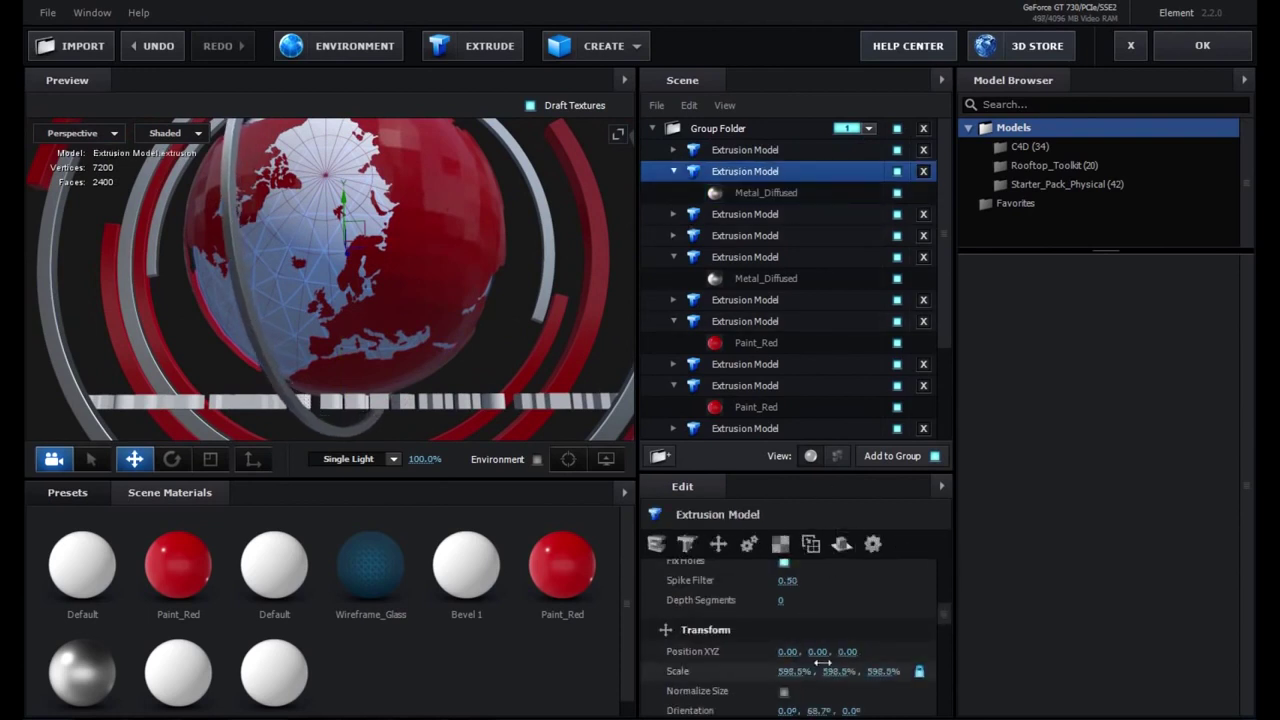
left_click_drag(520, 210, 517, 271)
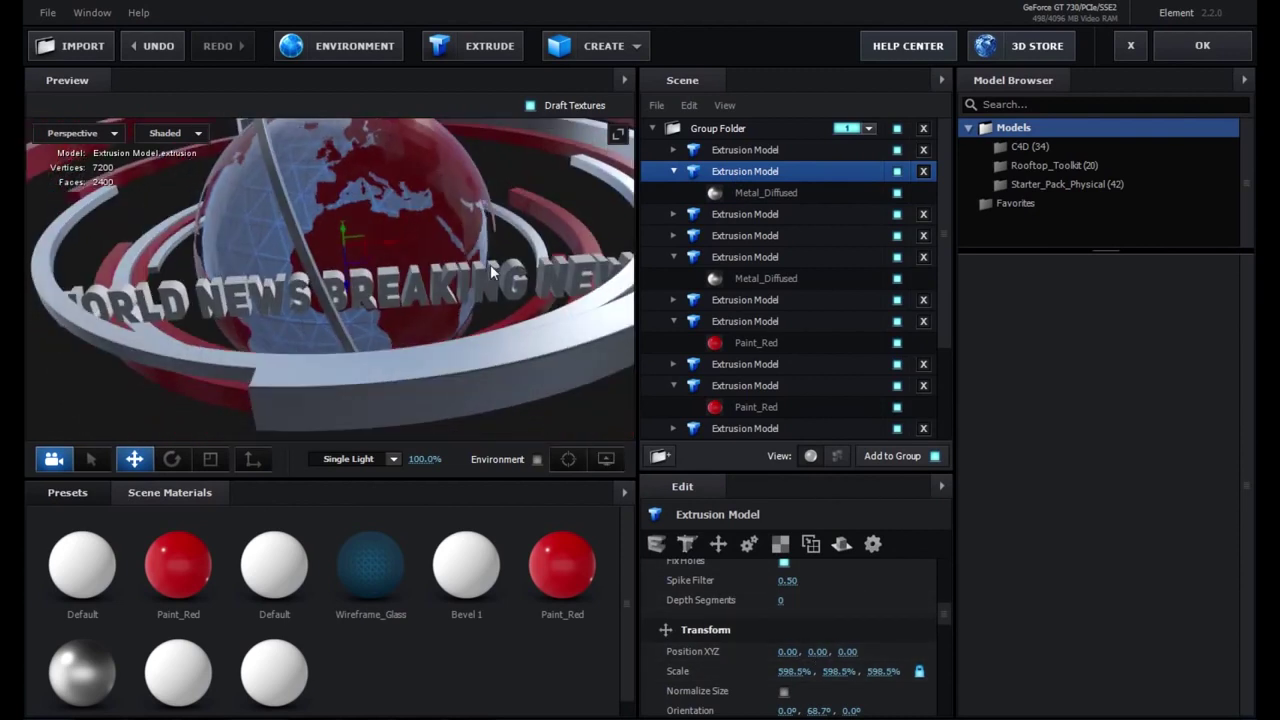
left_click(1196, 66)
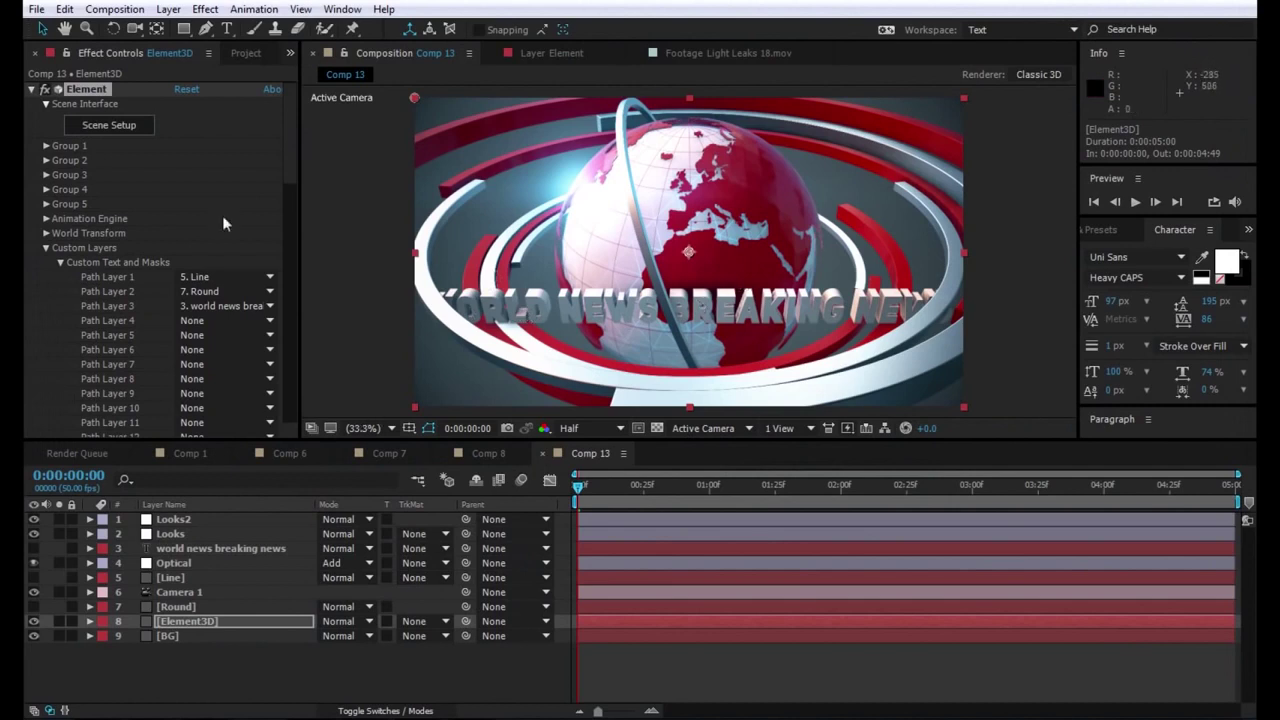
- Reopen Element 3D Scene Setup after reviewing the headline ring in the comp
left_click(107, 126)
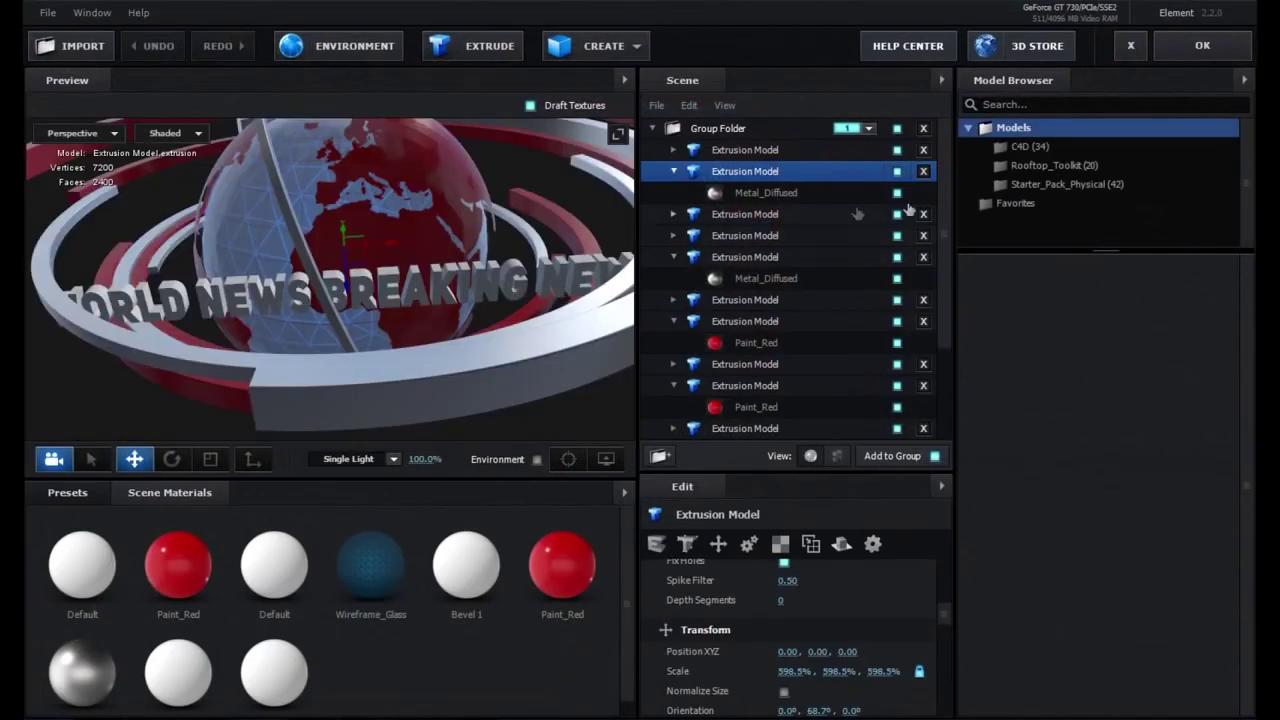
- Add a new group folder set to Group 2, move the text extrusion model into it, and accept the scene
left_click_drag(944, 203, 952, 327)
right_click(852, 423)
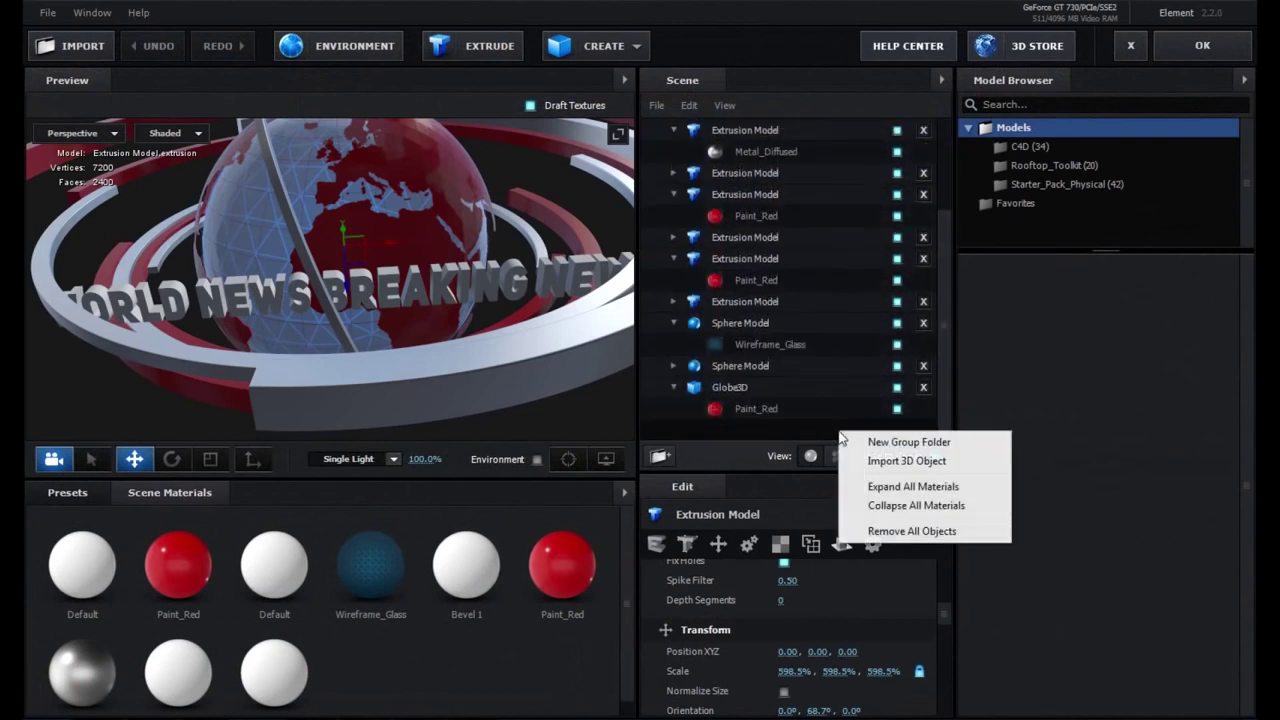
left_click(870, 437)
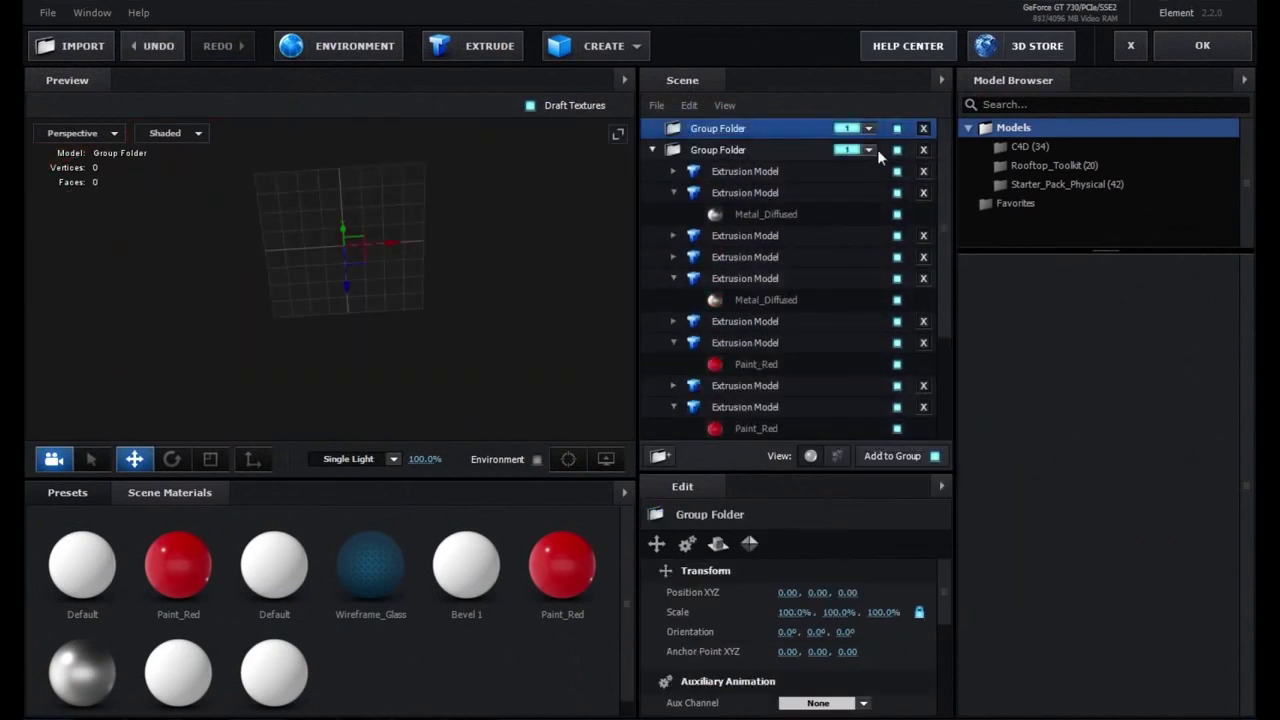
left_click(869, 129)
left_click_drag(757, 171, 729, 124)
left_click(728, 124)
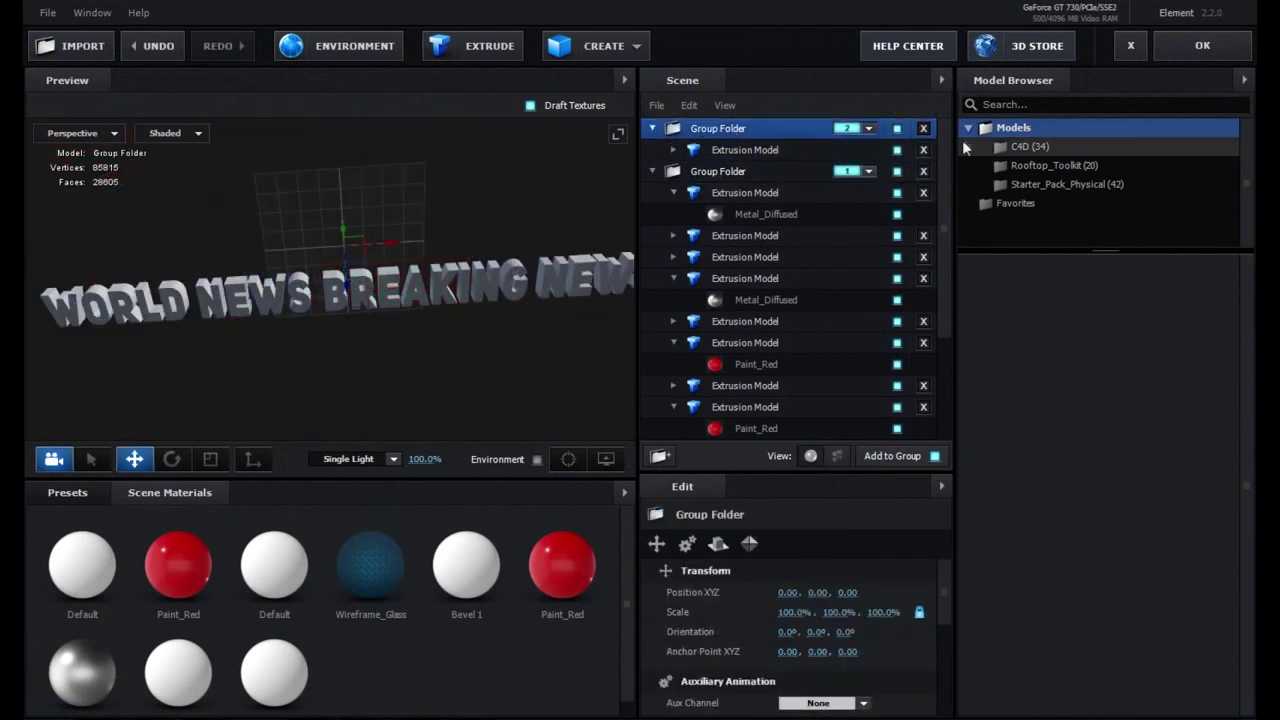
left_click(1222, 48)
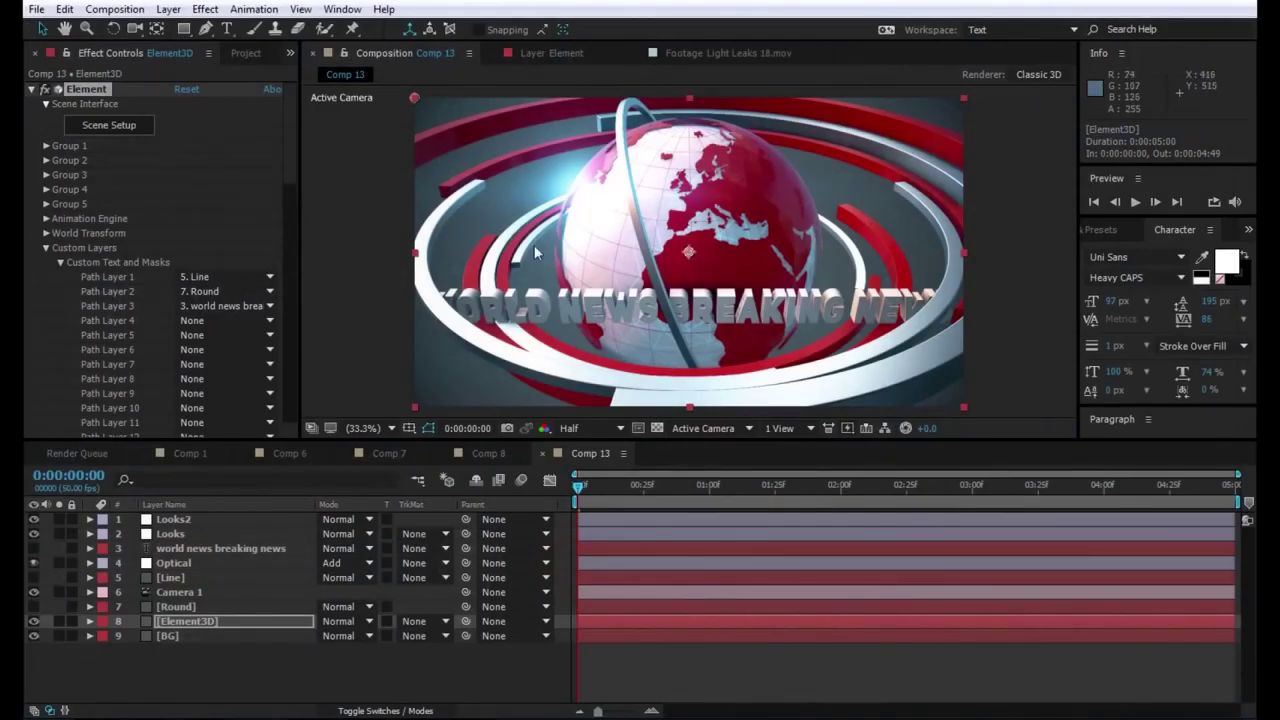
- Enable Deform > Bend on Group 2 and set the Bend Angle to -306°
left_click(45, 160)
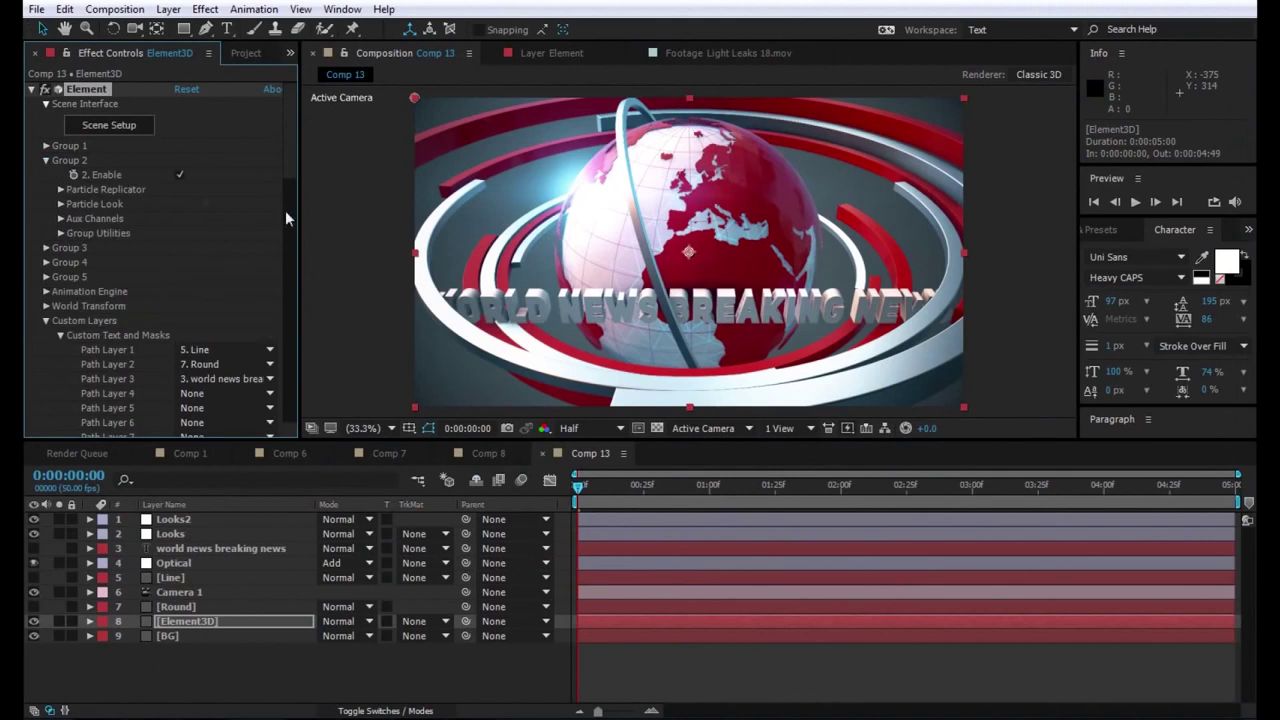
left_click(61, 204)
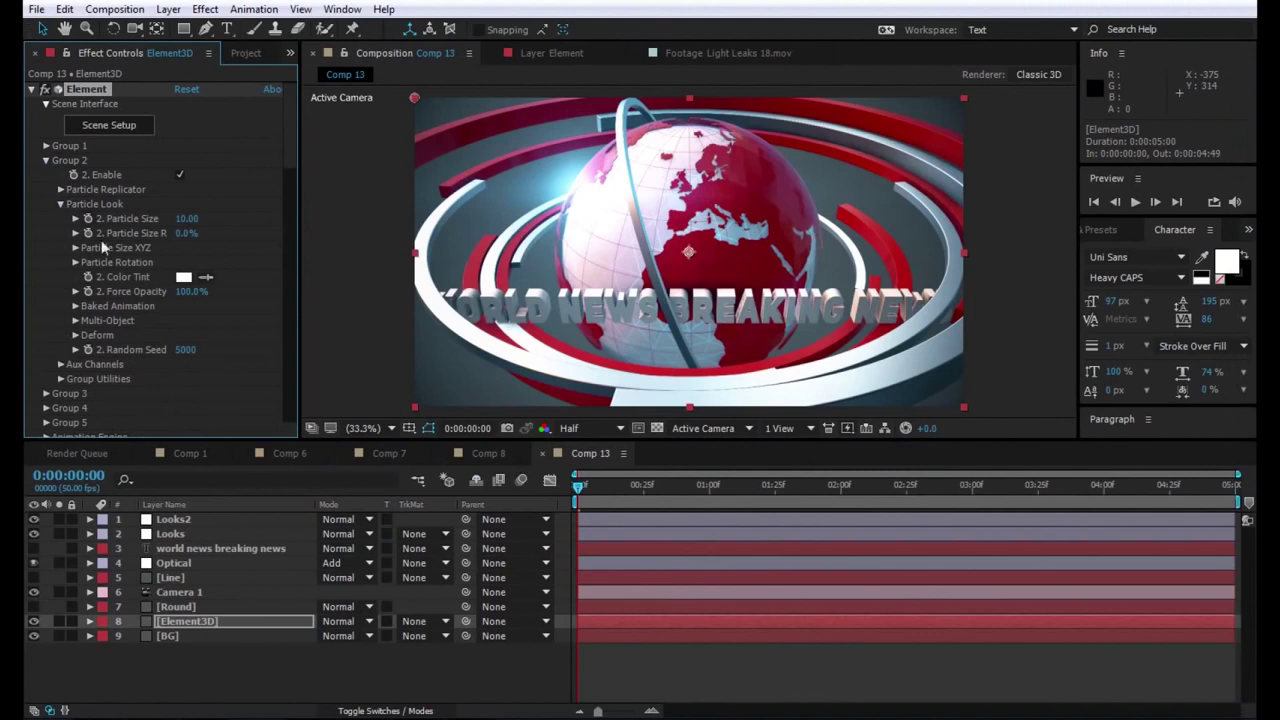
left_click(75, 335)
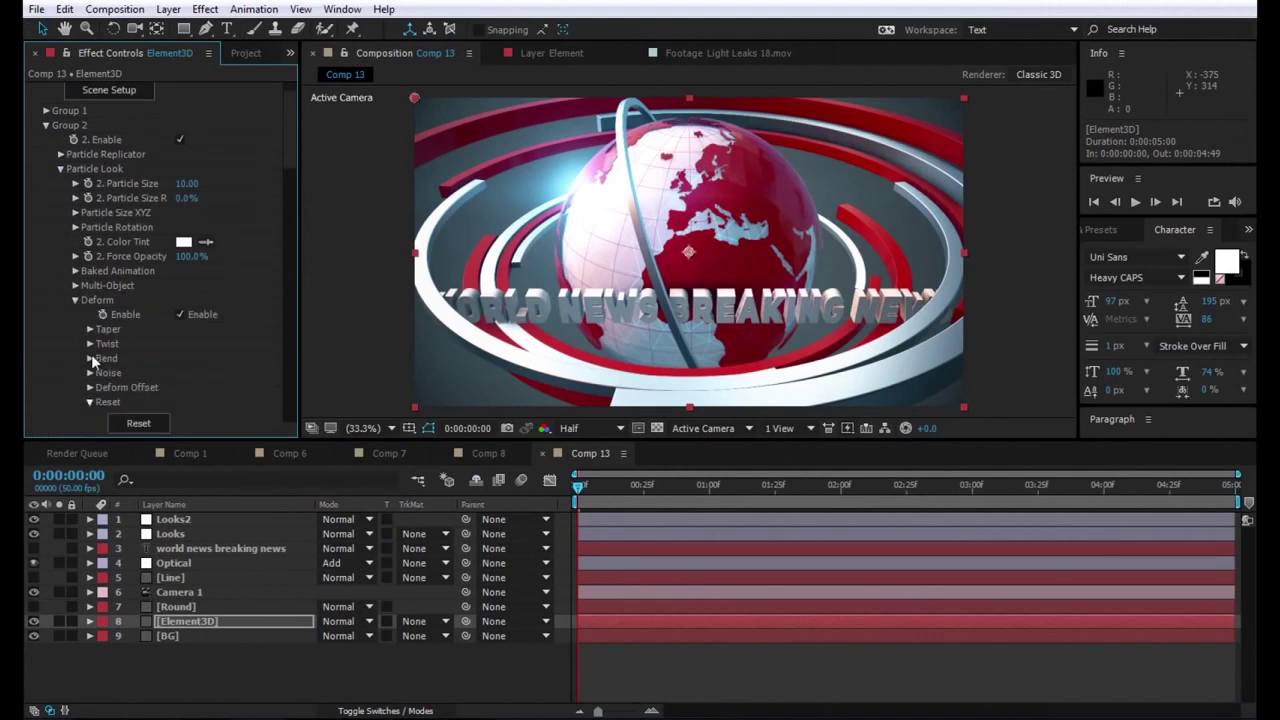
left_click(91, 354)
left_click(181, 359)
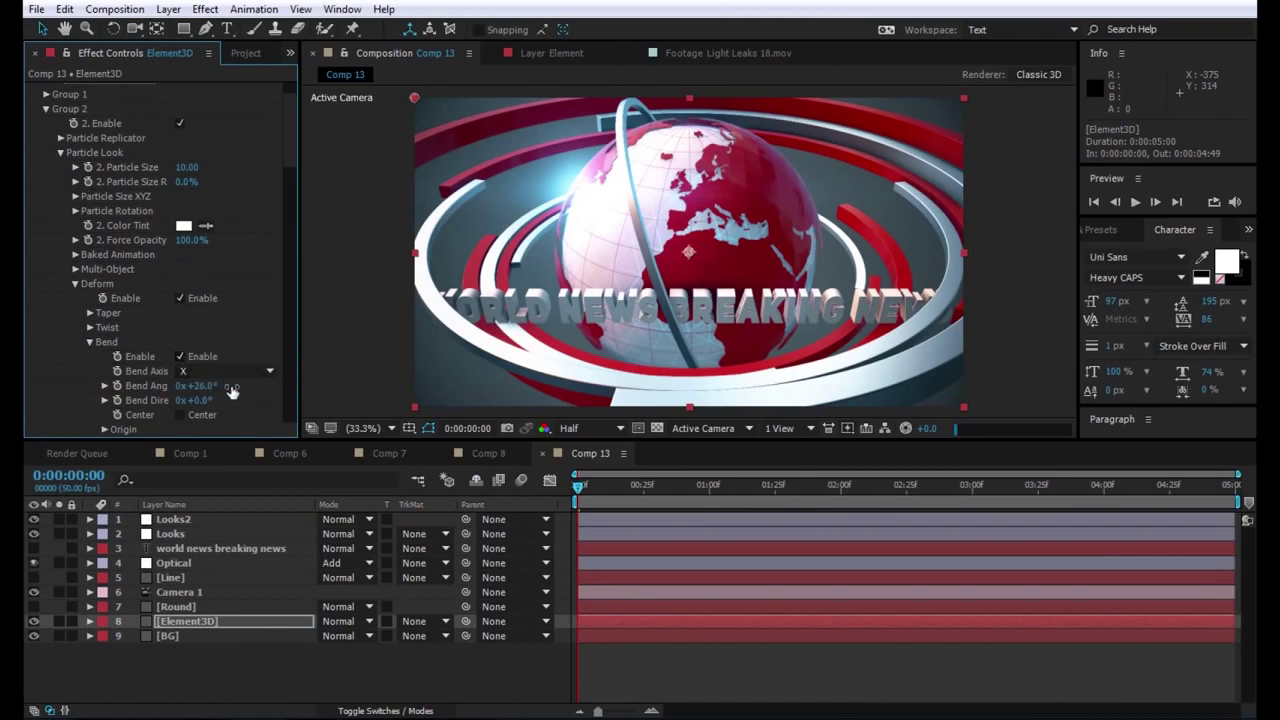
left_click_drag(196, 386, 59, 388)
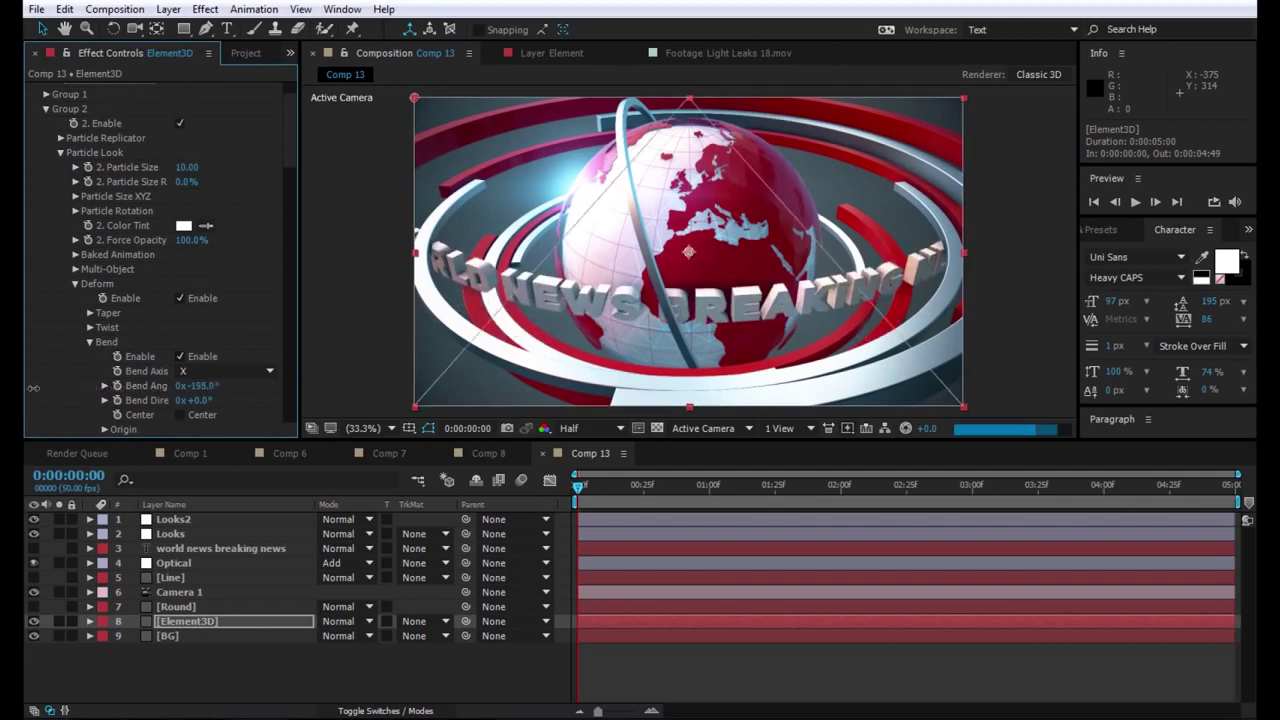
left_click_drag(196, 389, 105, 386)
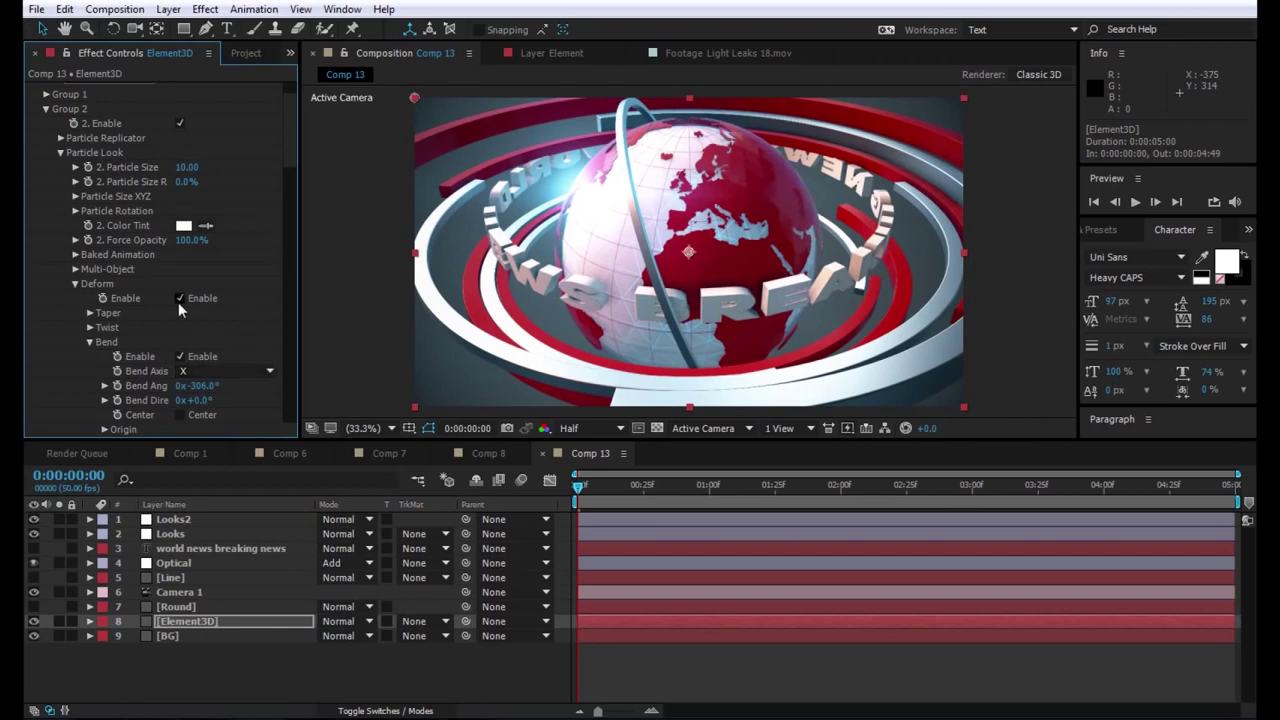
- Set Particle Size Random to 7%, Position XY to 960, 1229, and Particle Size to 6.40
scroll(178, 302, "up", 2)
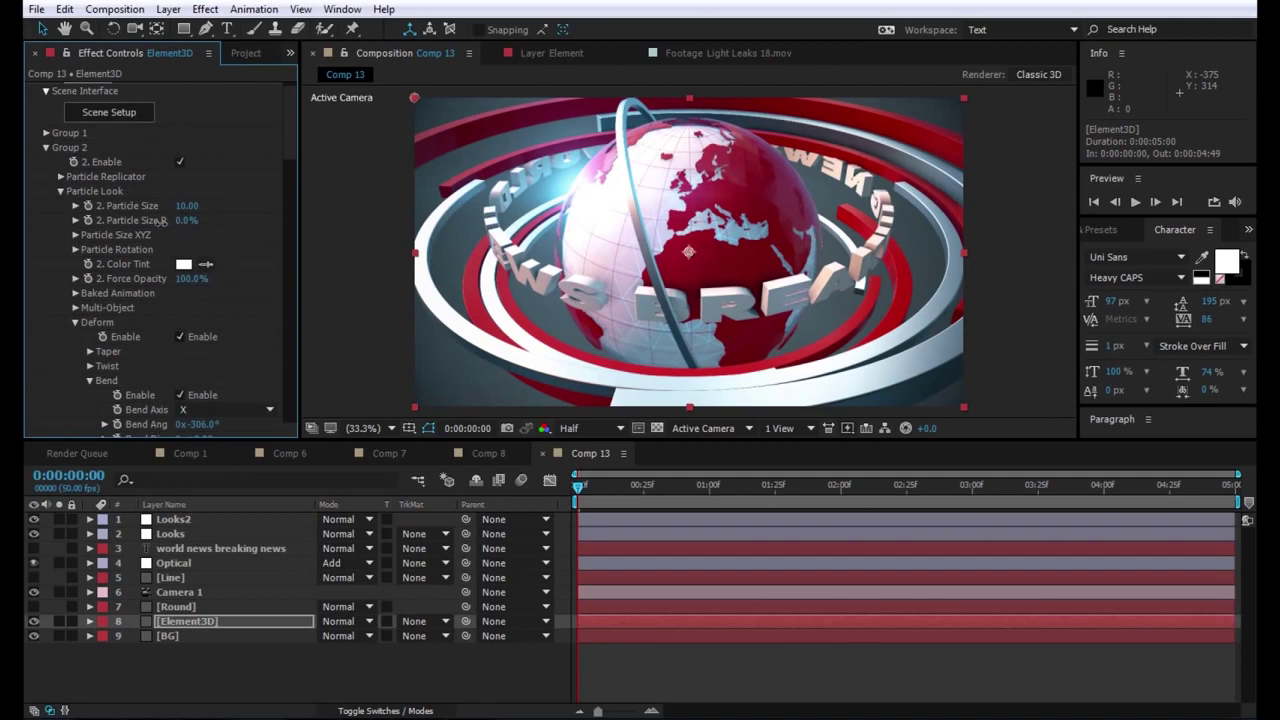
left_click_drag(147, 227, 152, 228)
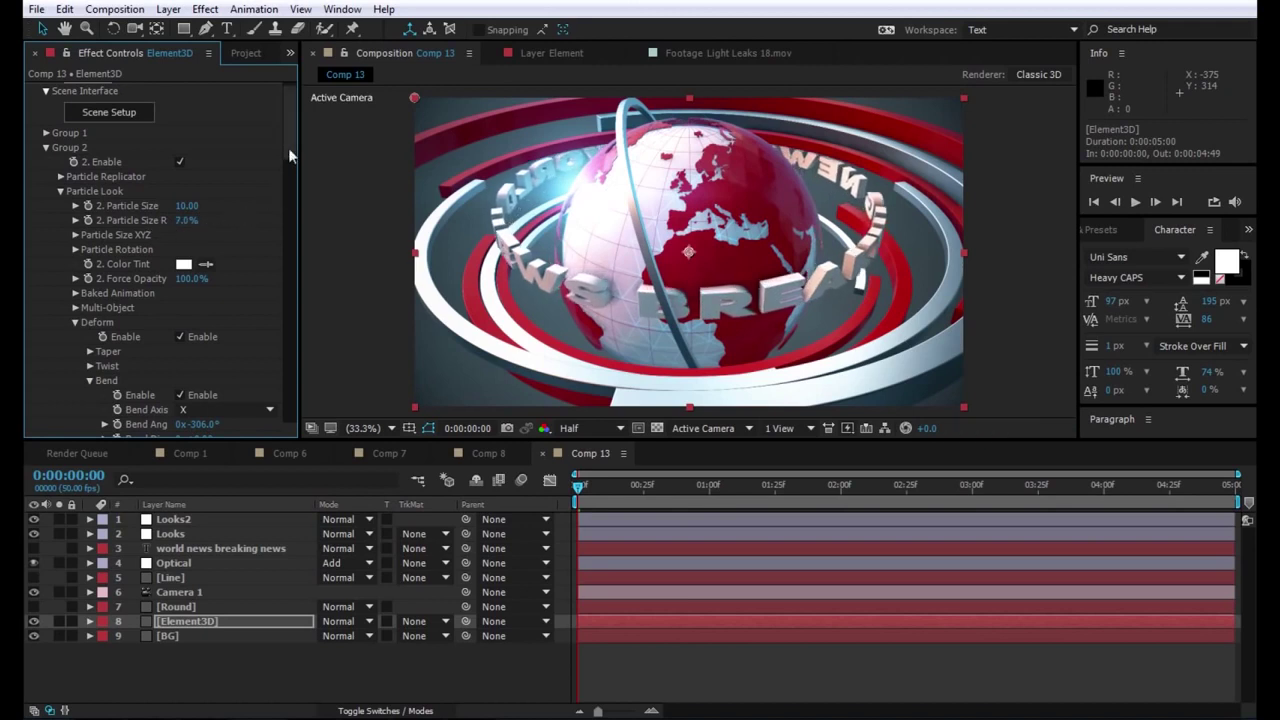
left_click(60, 177)
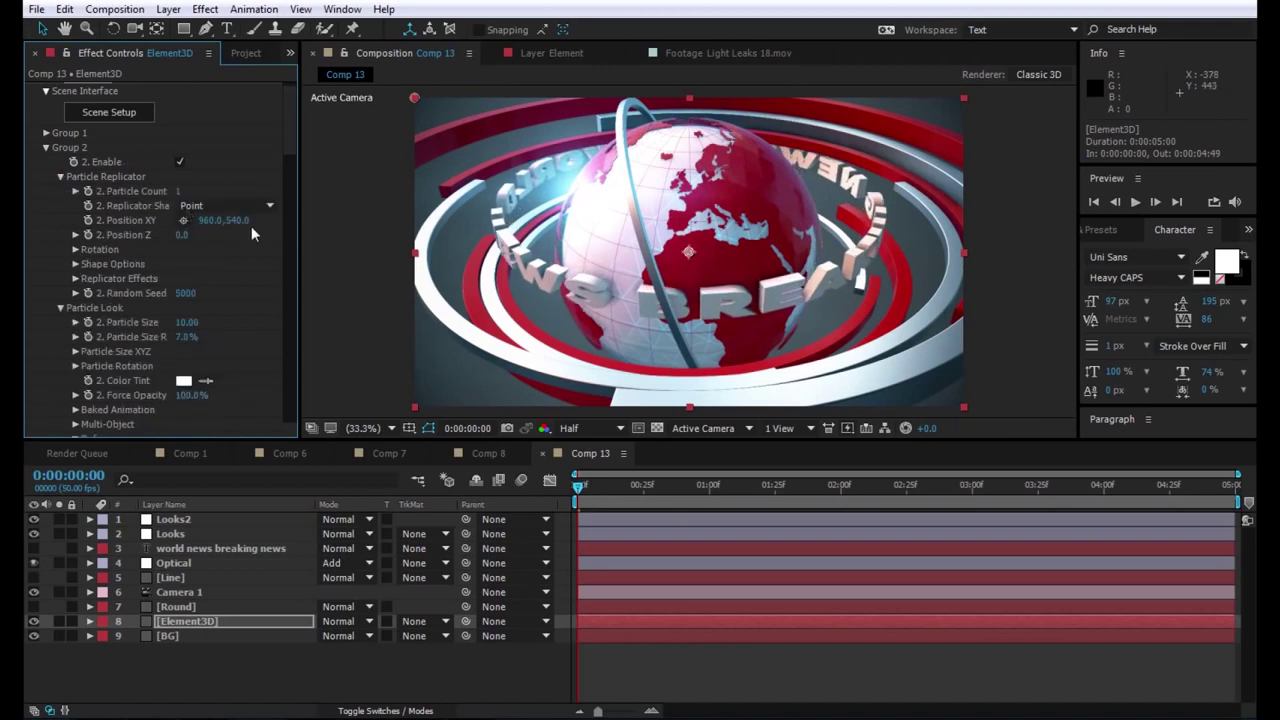
mouse_move(232, 221)
left_mouse_down()
mouse_move(195, 230)
mouse_move(584, 239)
left_mouse_up()
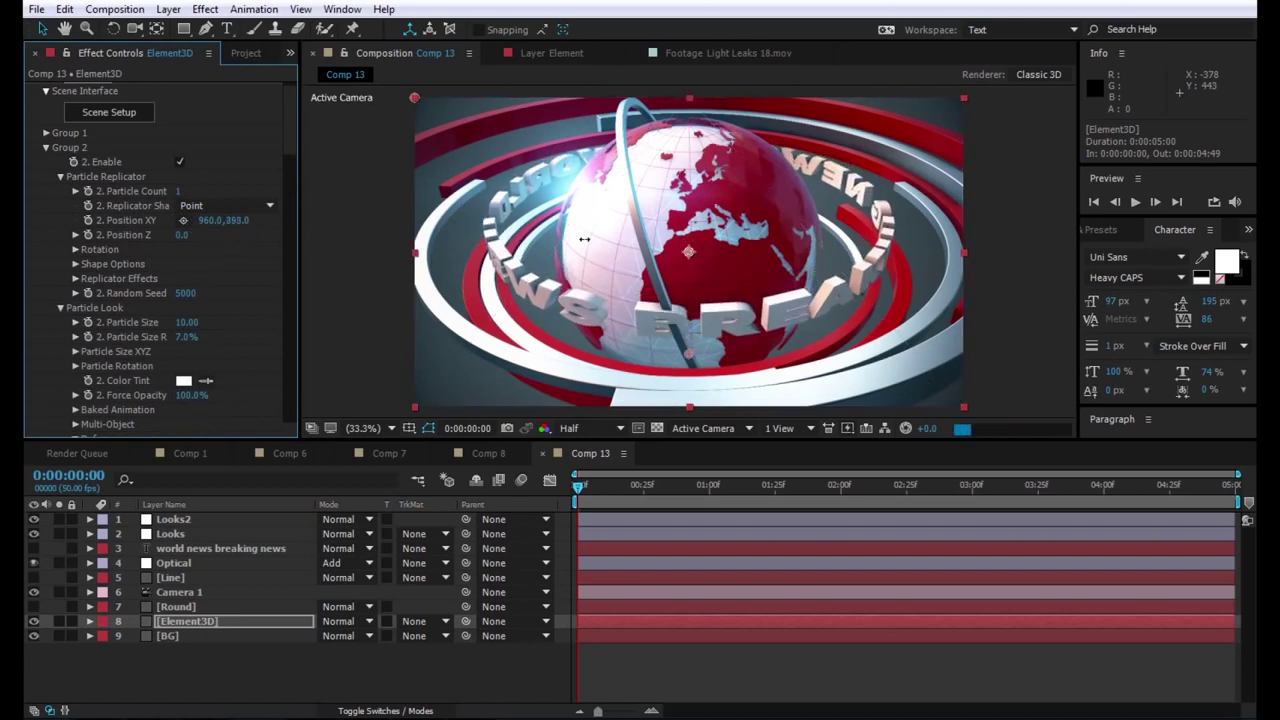
left_click_drag(584, 239, 829, 224)
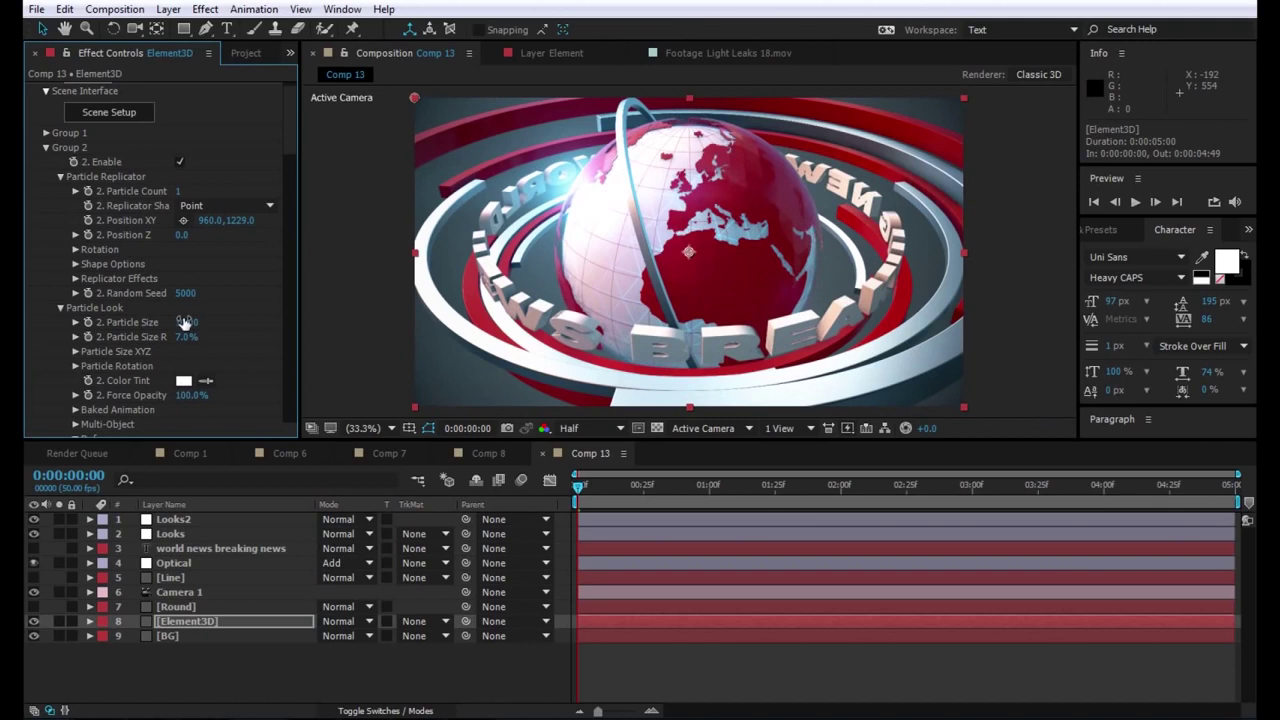
left_click_drag(190, 325, 176, 322)
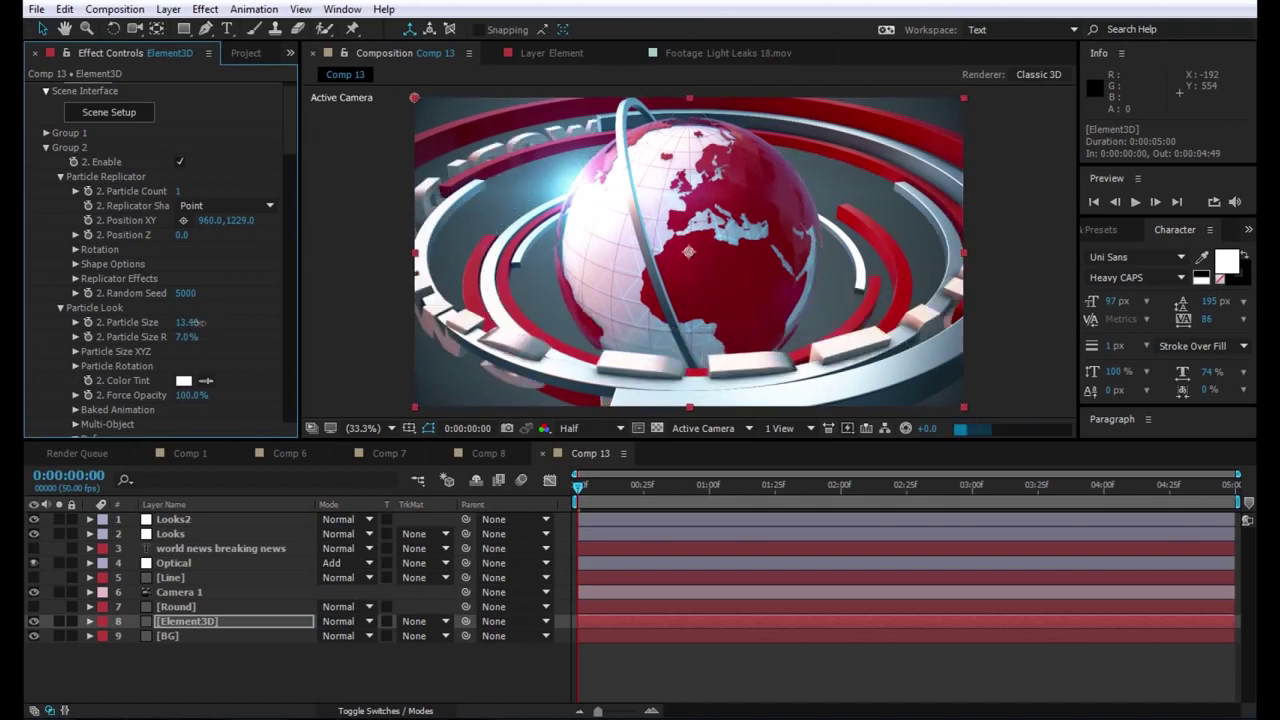
left_click_drag(176, 322, 155, 322)
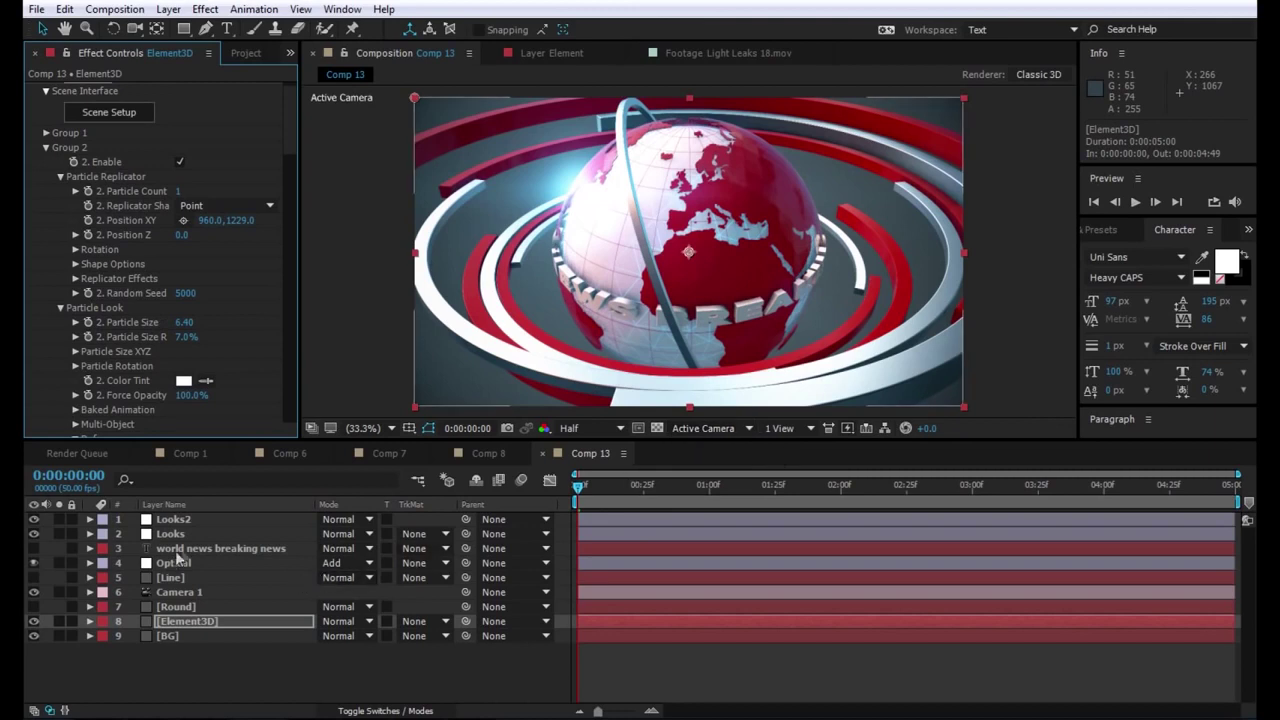
left_click(222, 549)
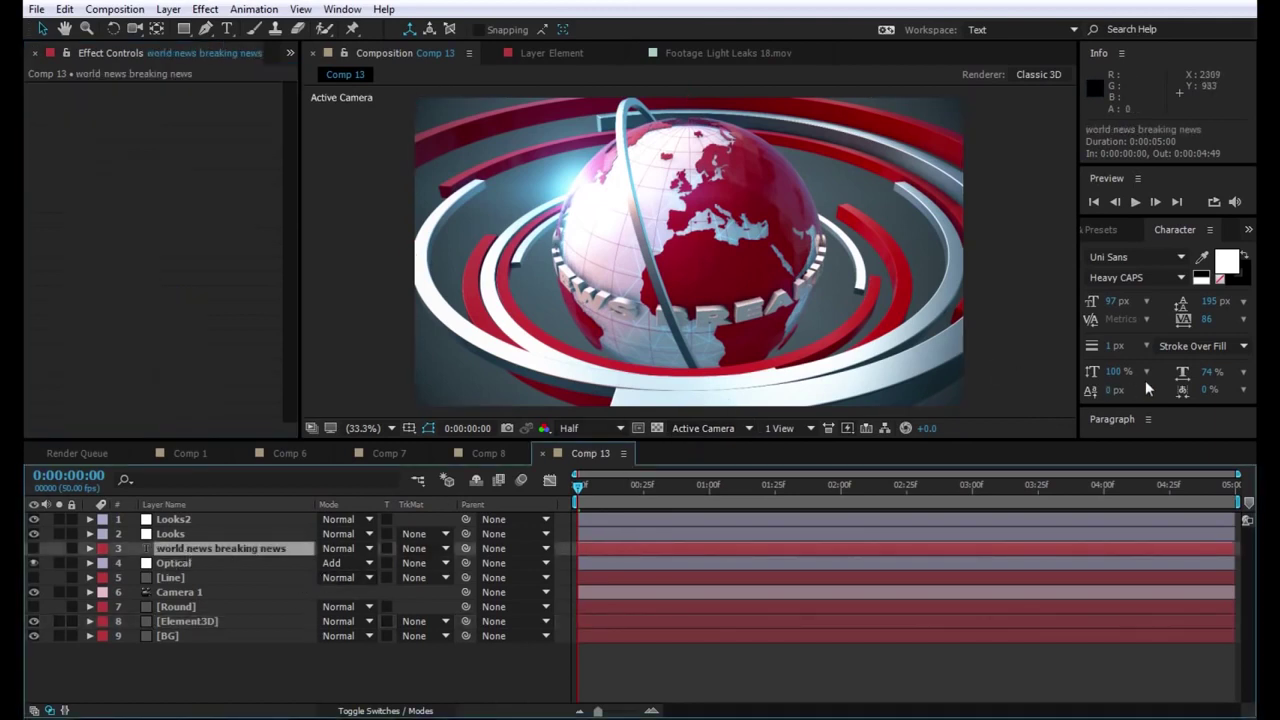
- Stretch the headline text characters to 175% scale in the Character panel
left_click(1118, 372)
type("123")
key("Return")
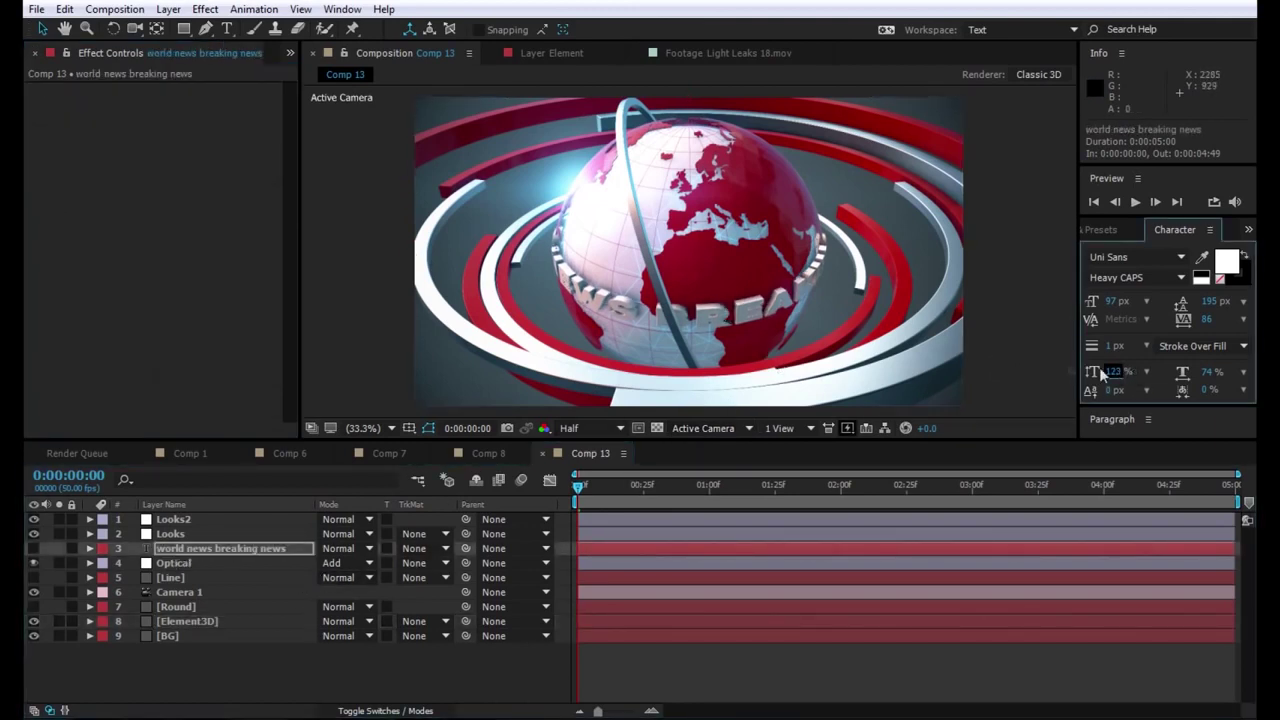
left_click_drag(1118, 372, 1156, 374)
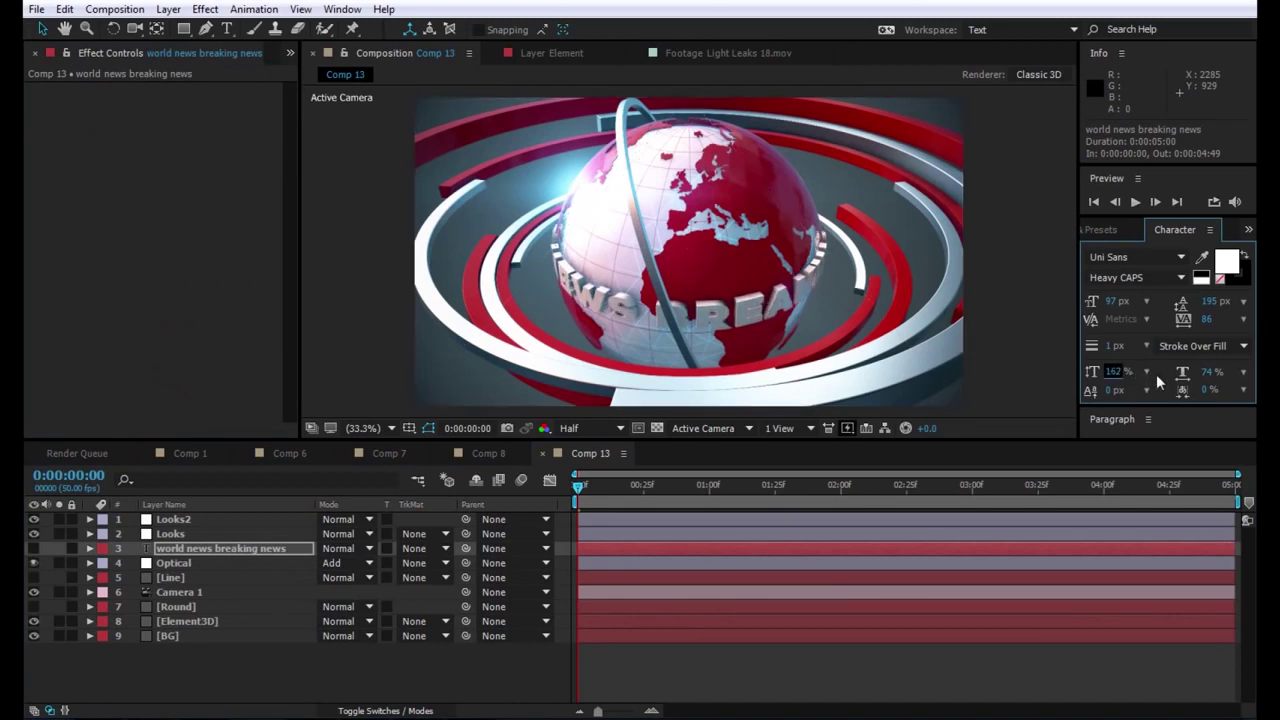
left_click_drag(1118, 378, 1128, 374)
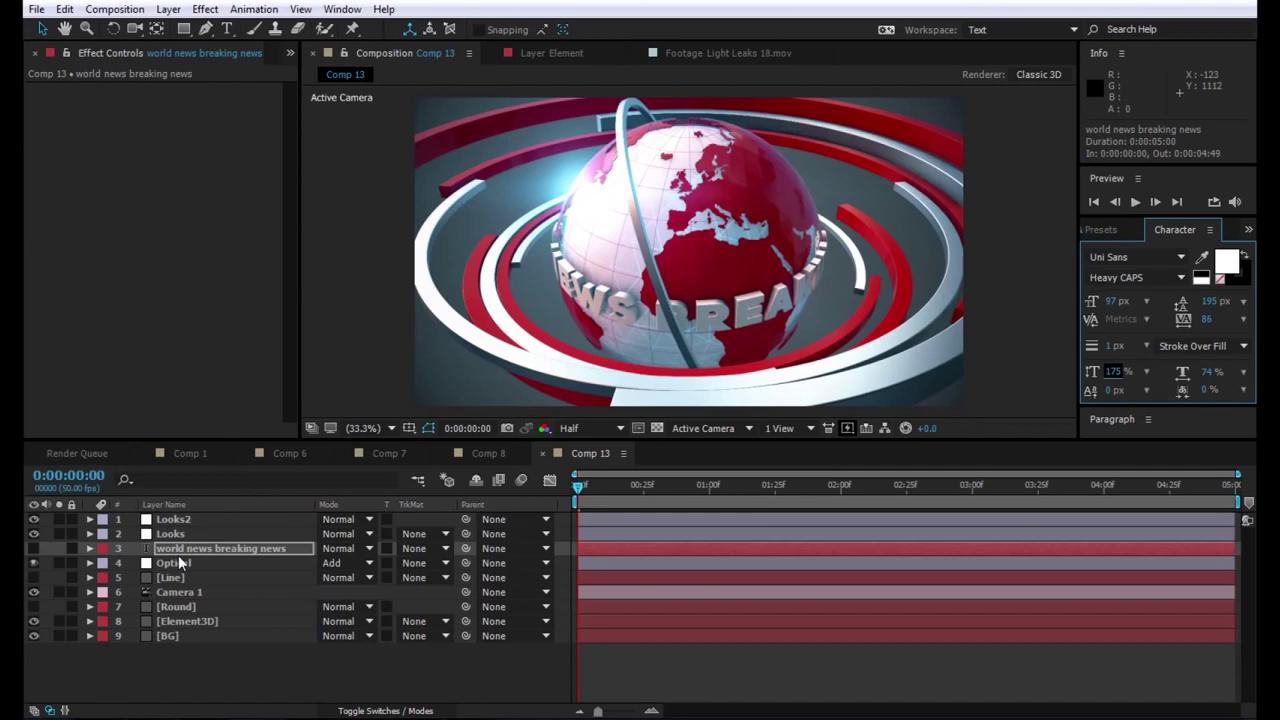
- Enable Bend Center, set Group 2 Position Y to 955, and orbit the camera above the globe
left_click(193, 622)
scroll(203, 329, "down", 5)
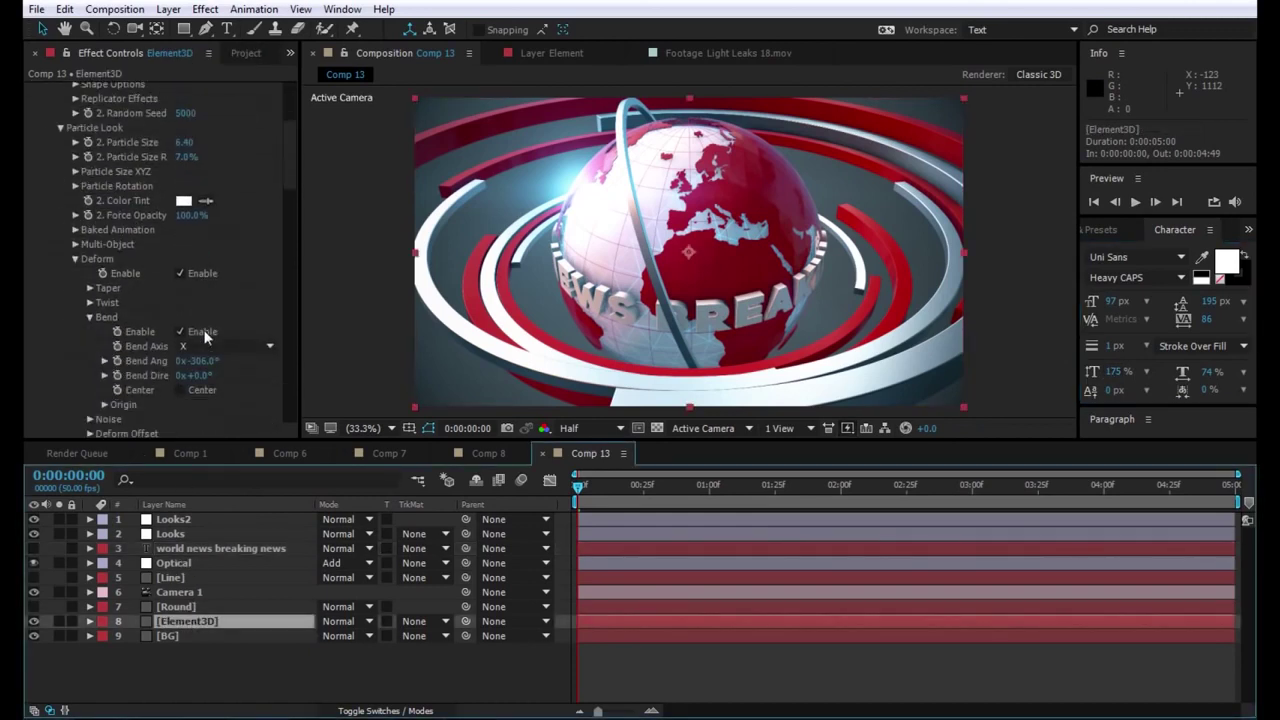
left_click(204, 311)
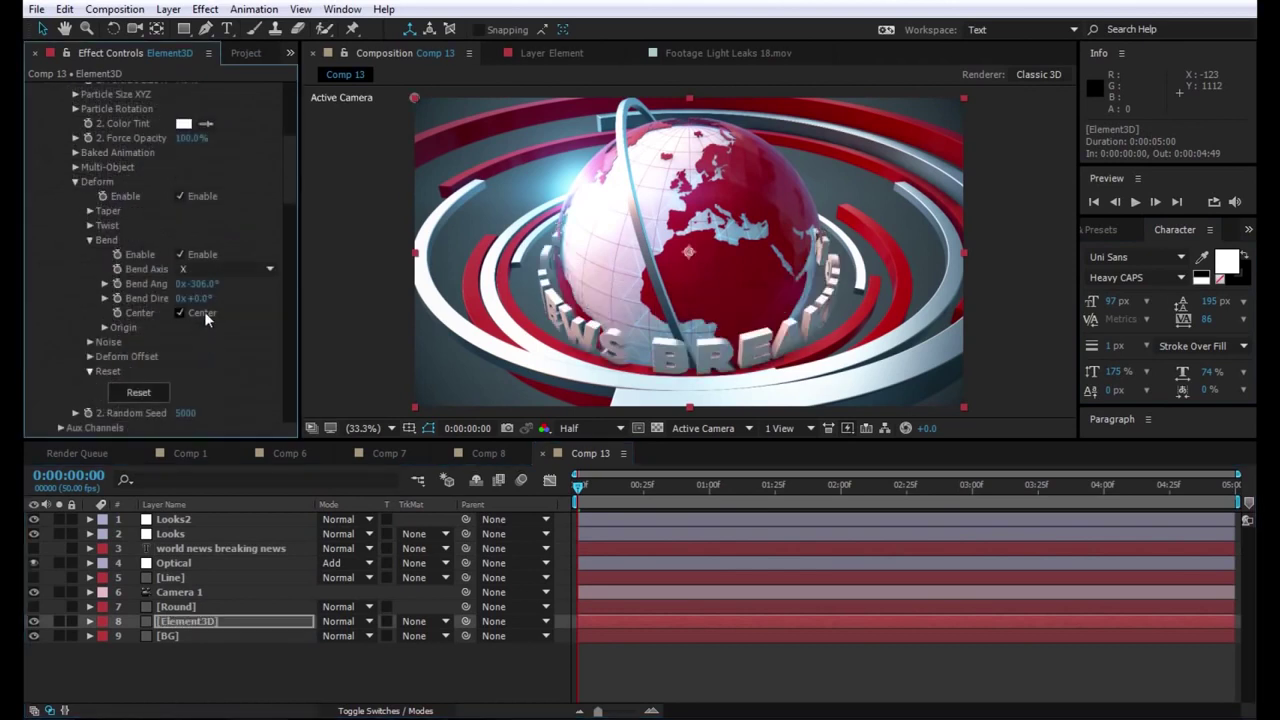
scroll(288, 156, "up", 4)
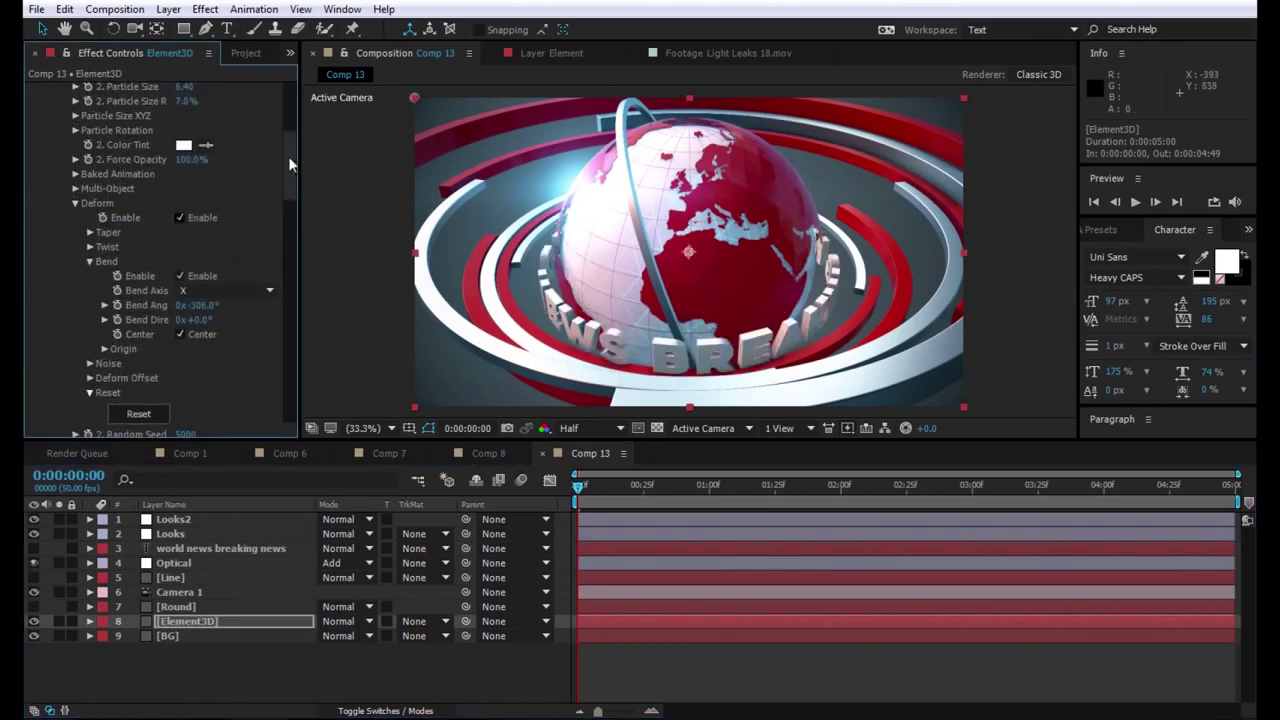
left_click_drag(242, 144, 78, 173)
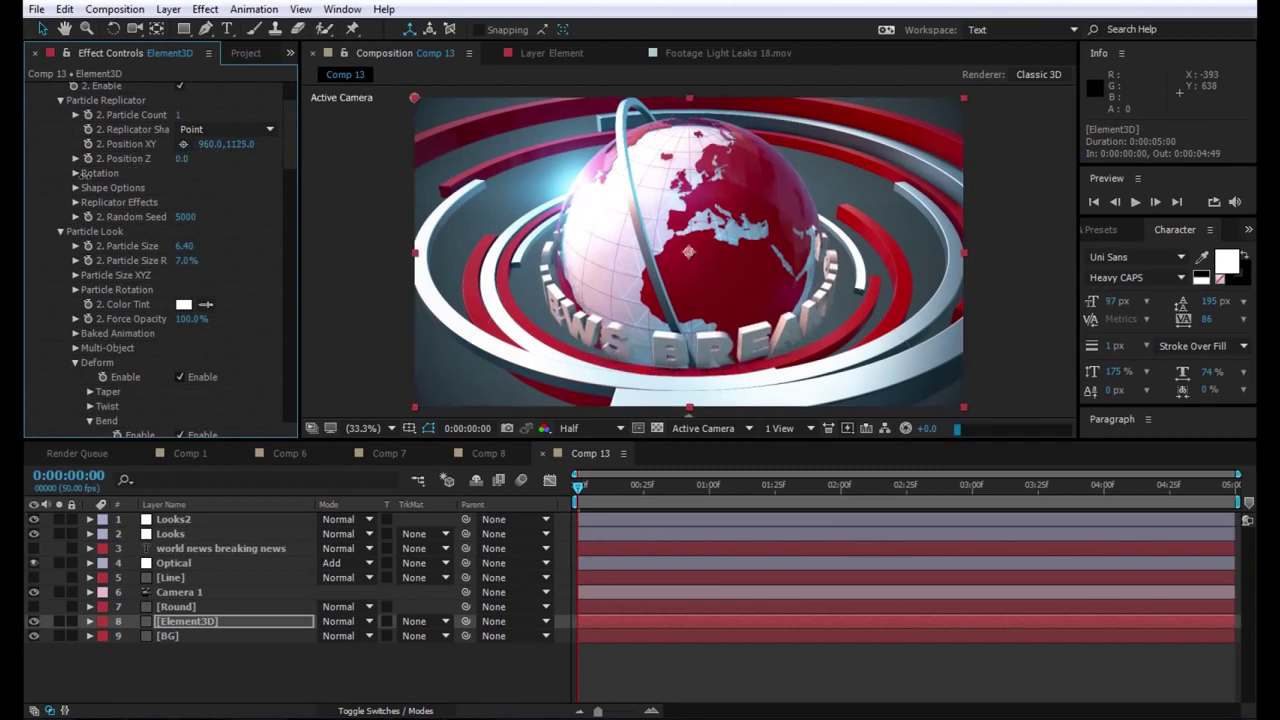
left_click_drag(243, 145, 115, 160)
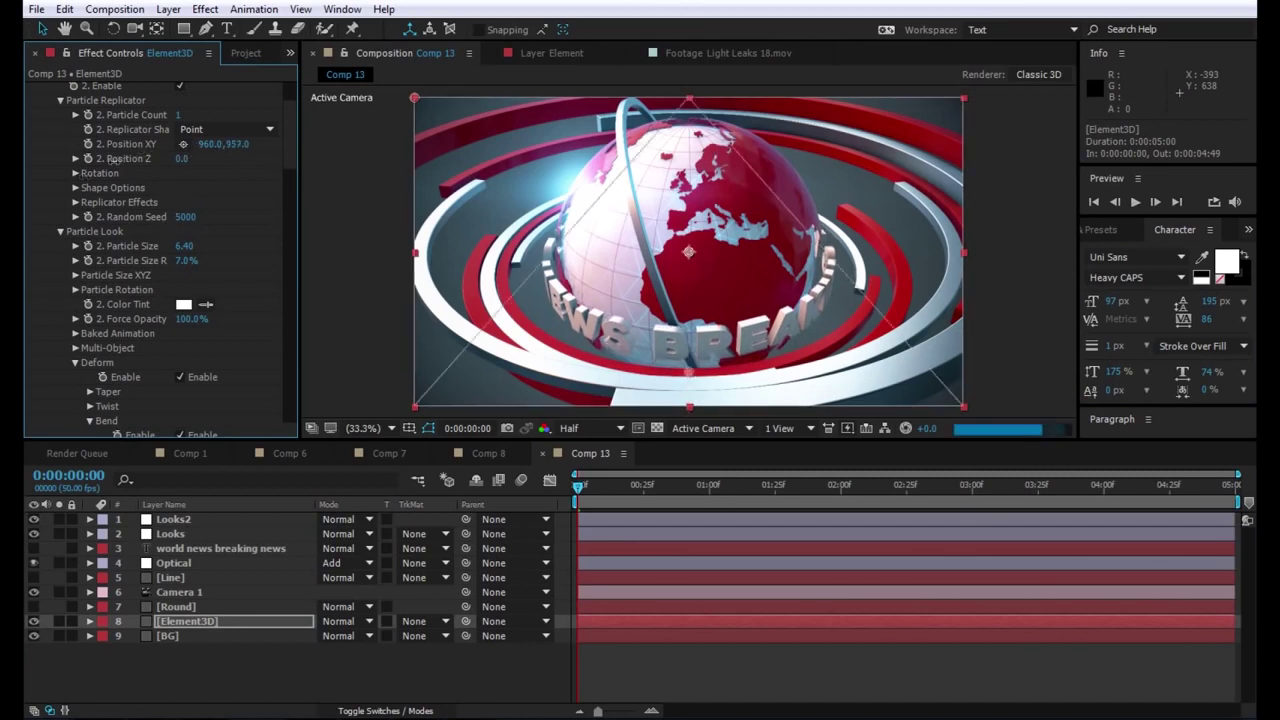
left_click_drag(115, 160, 113, 160)
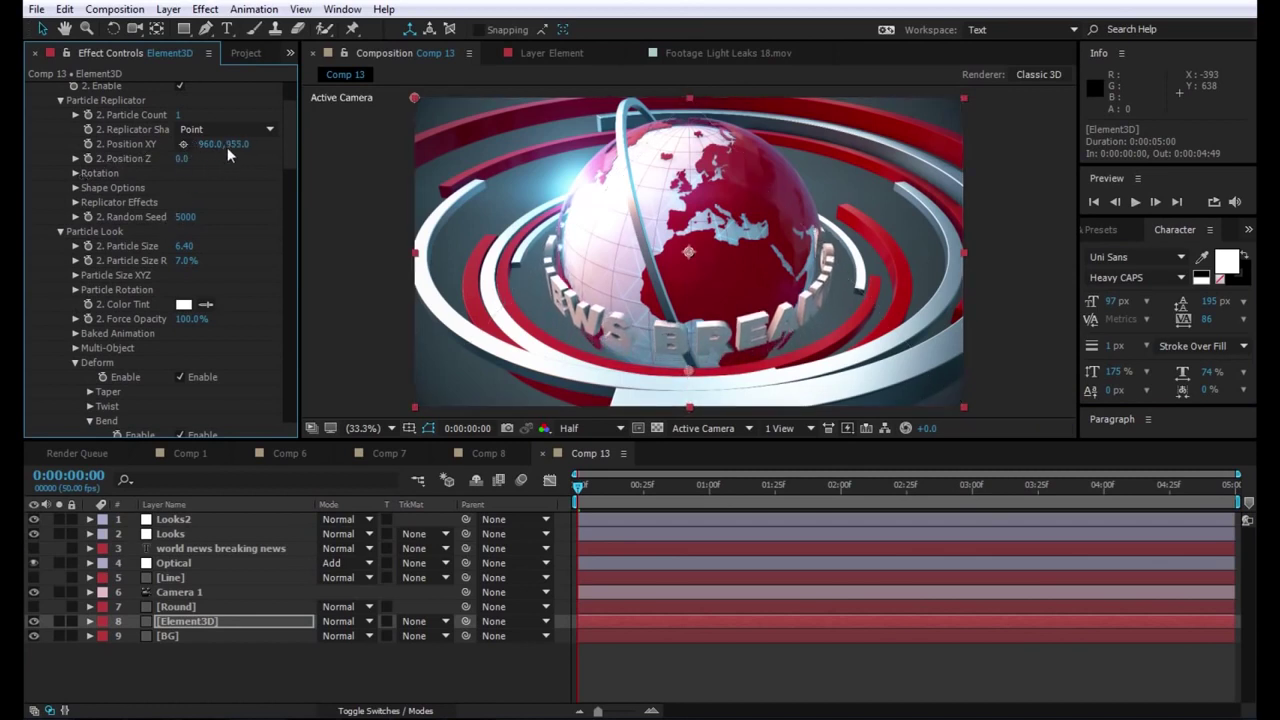
left_click_drag(134, 28, 198, 61)
mouse_move(614, 148)
left_mouse_down()
mouse_move(763, 233)
mouse_move(720, 300)
left_mouse_up()
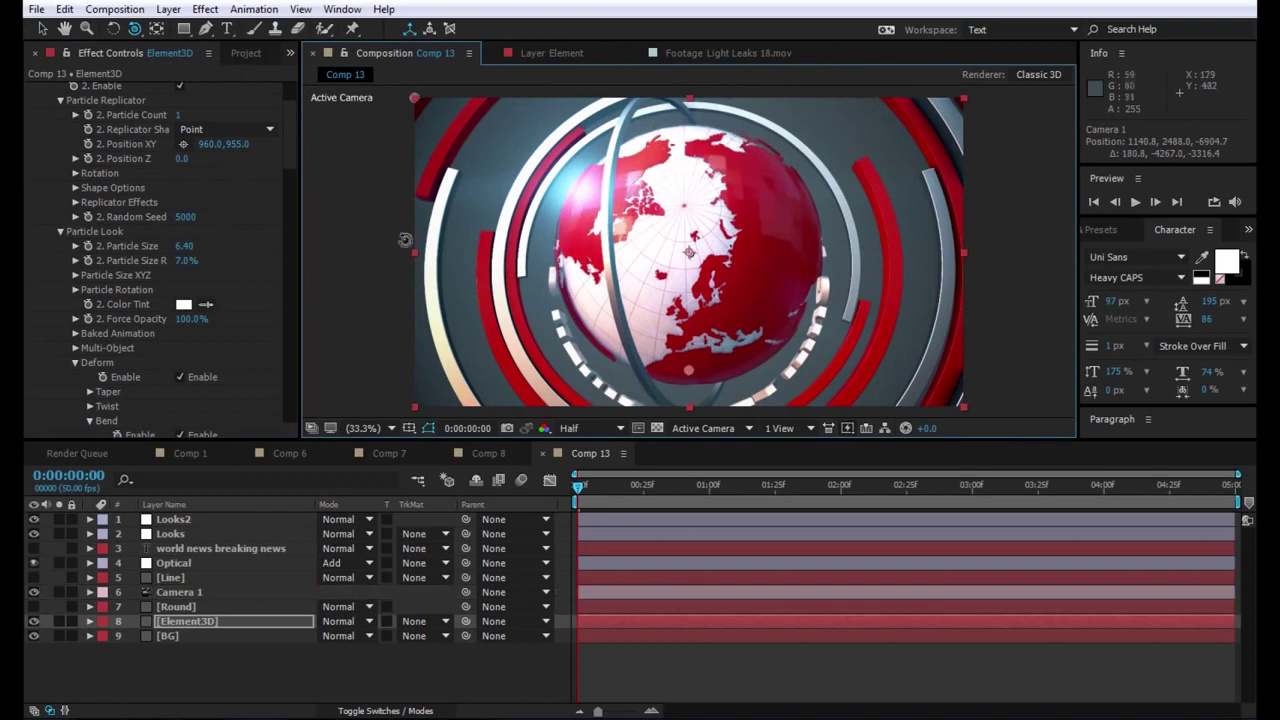
- Set preview resolution to Third, remove letter size randomness, and move Group 2 to 960.0, 565.0
left_click_drag(240, 143, 140, 150)
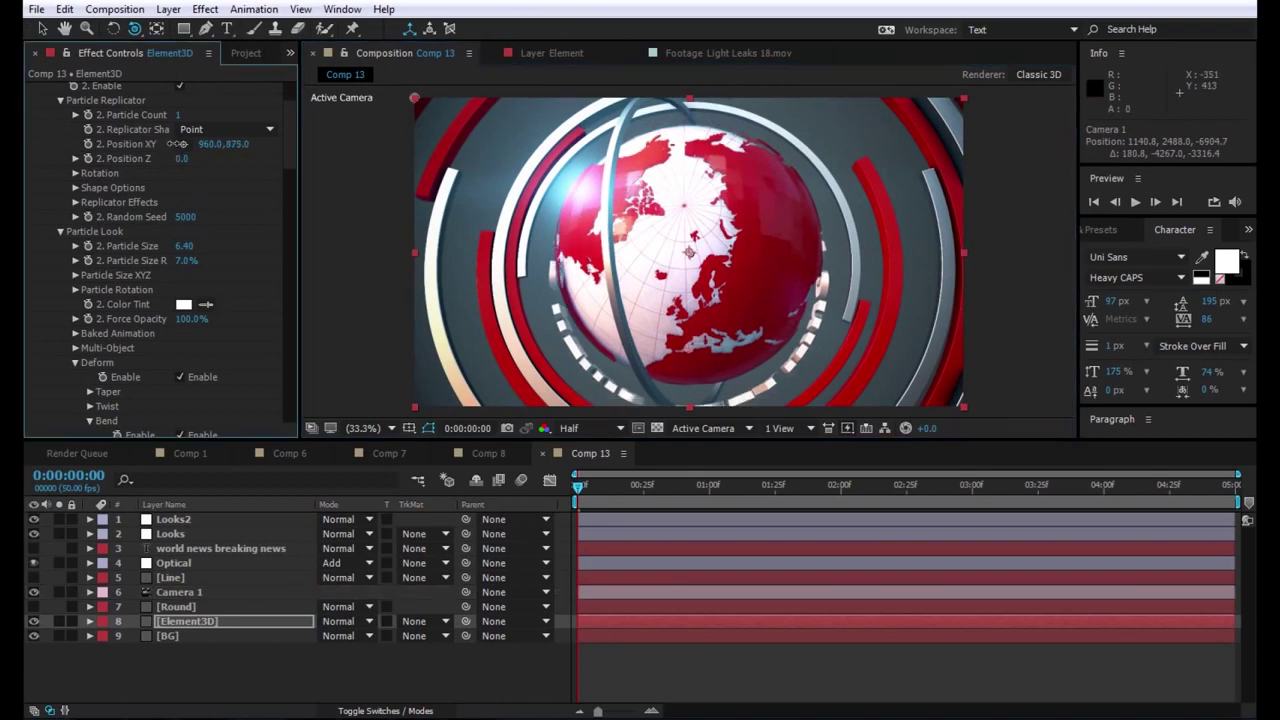
left_click(602, 434)
left_click(600, 511)
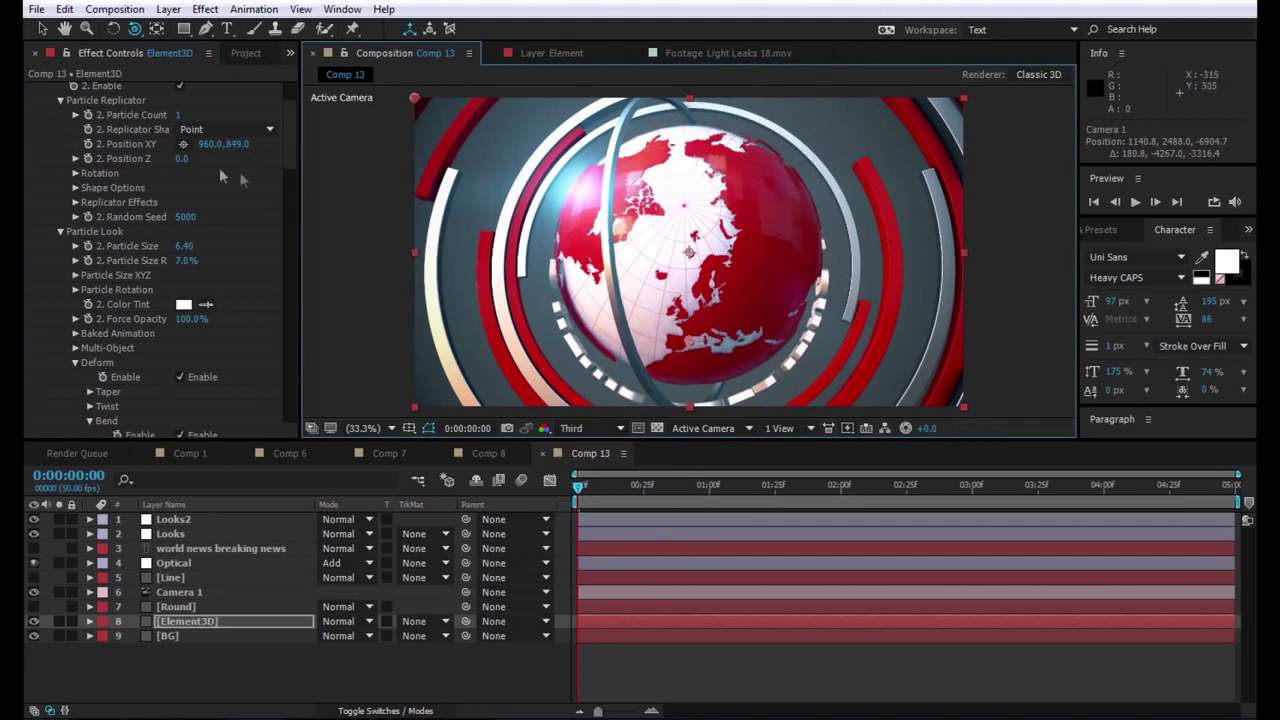
left_click_drag(239, 142, 74, 143)
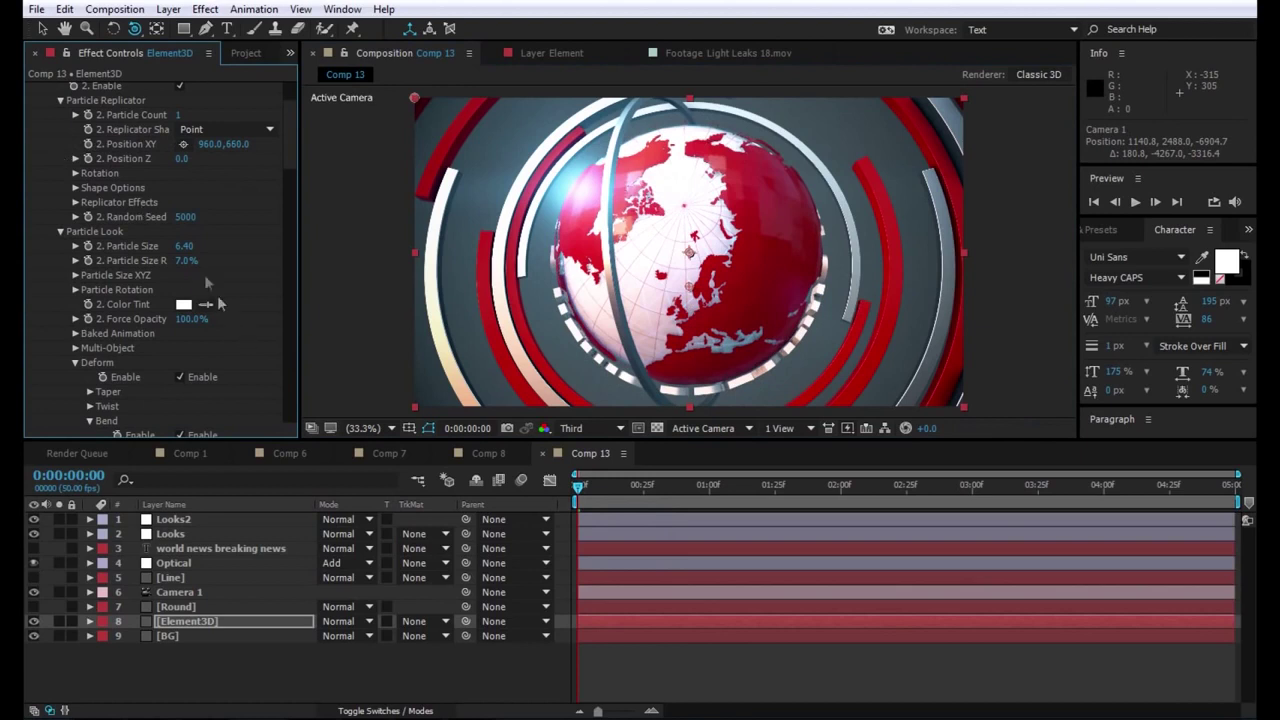
left_click_drag(184, 262, 166, 260)
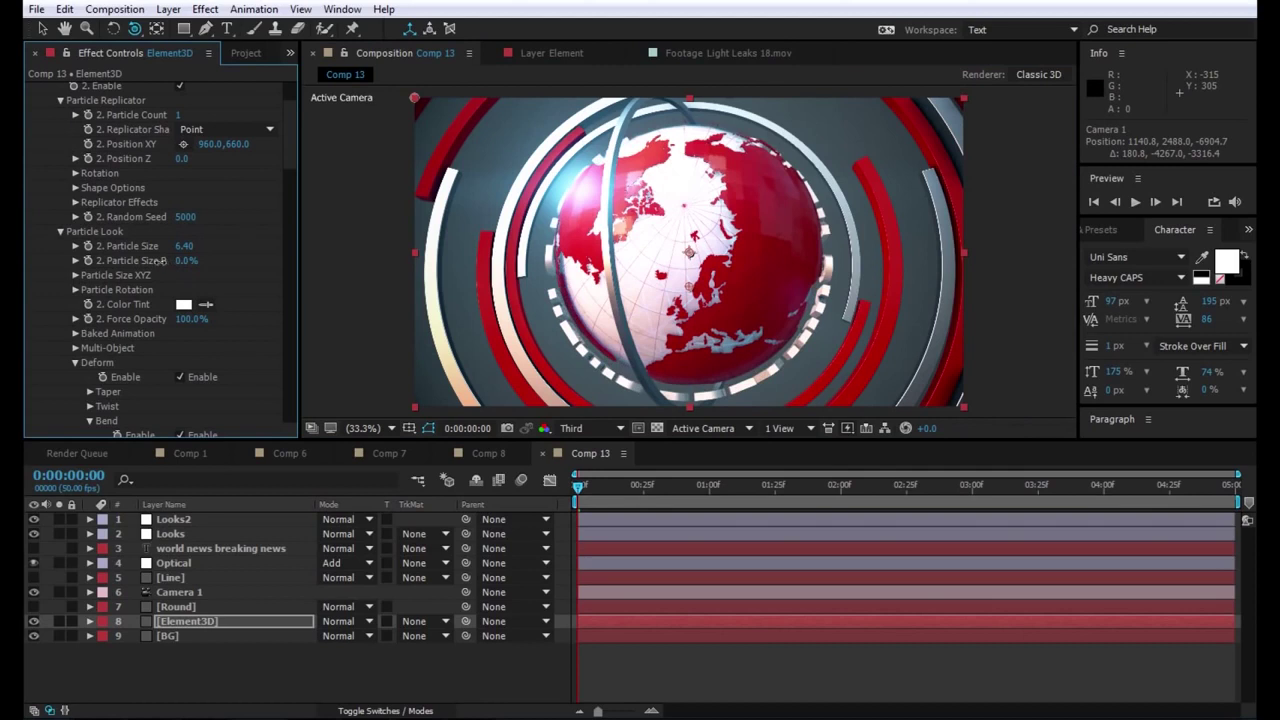
left_click_drag(233, 143, 183, 144)
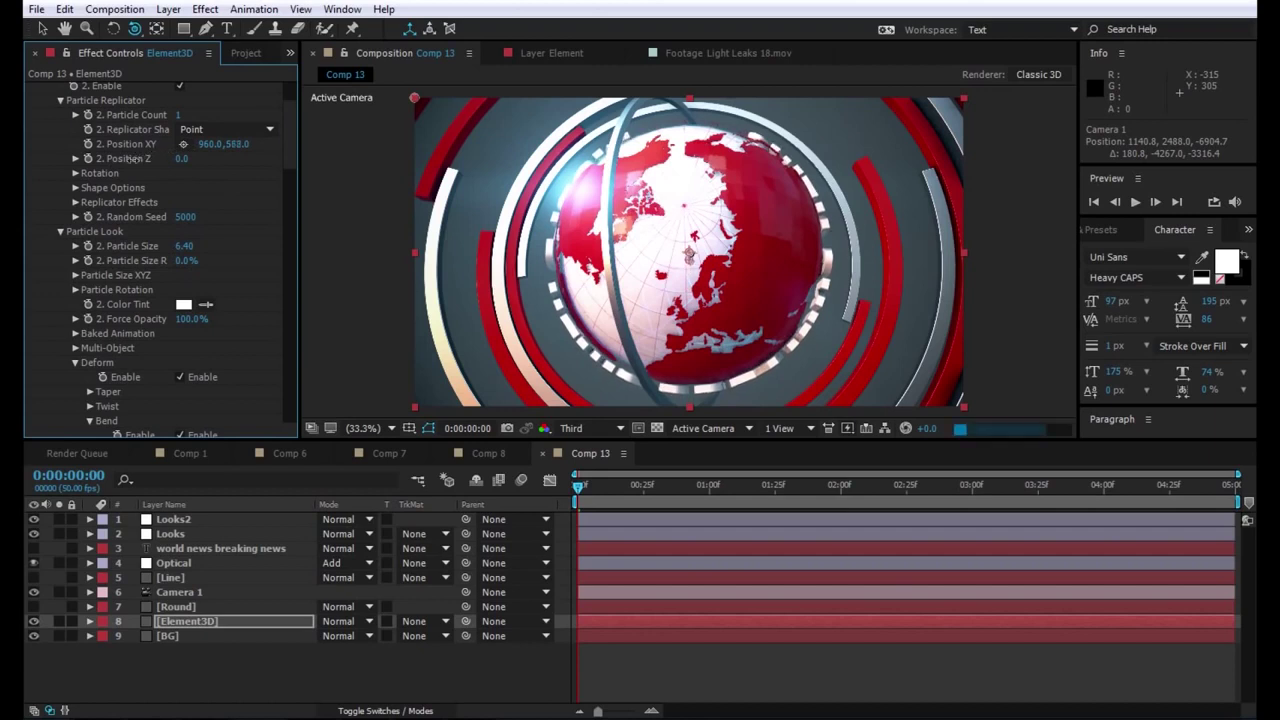
left_click_drag(140, 158, 130, 159)
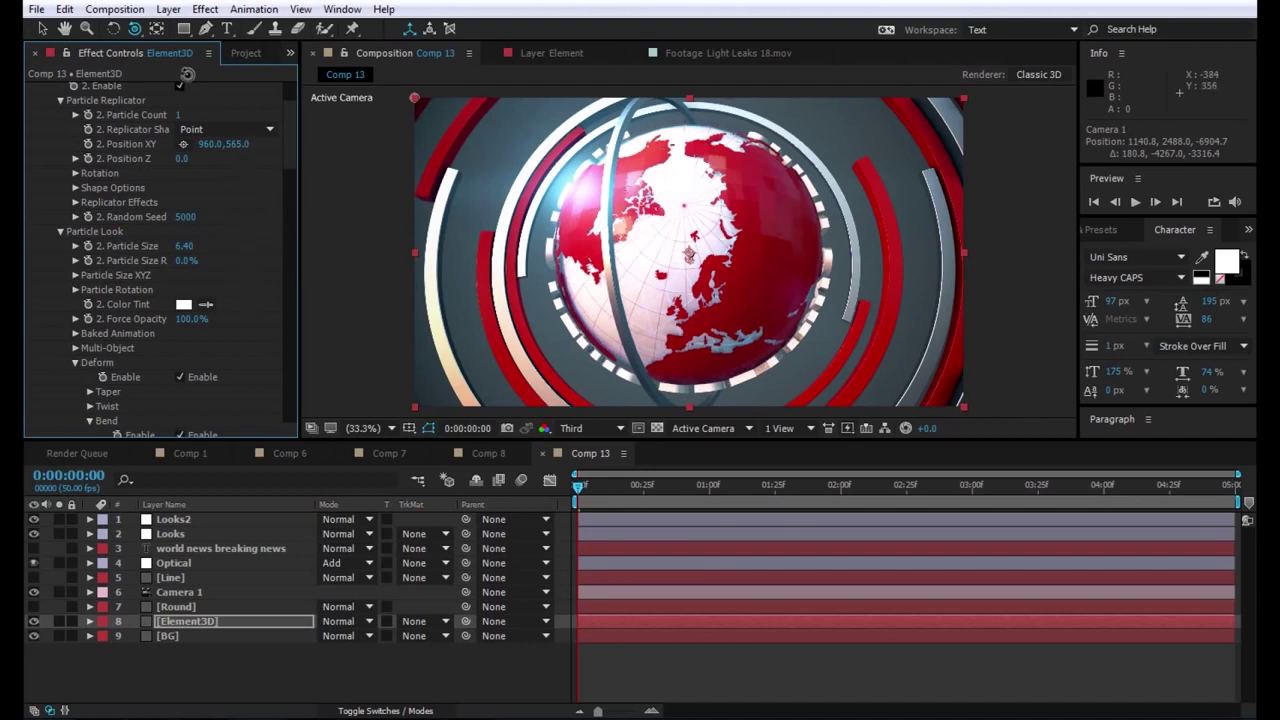
- Orbit and dolly the camera in close and low beside the globe, leaving only Element3D selected
left_click_drag(708, 343, 702, 276)
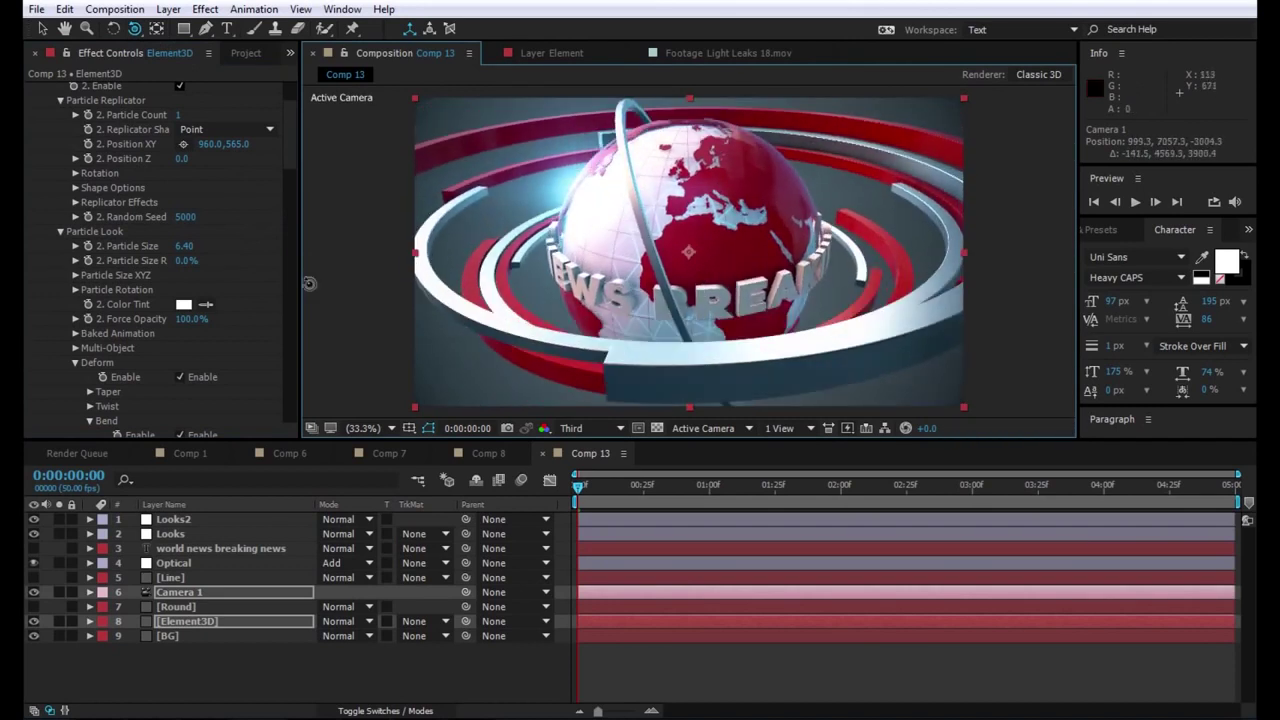
left_click_drag(134, 28, 190, 86)
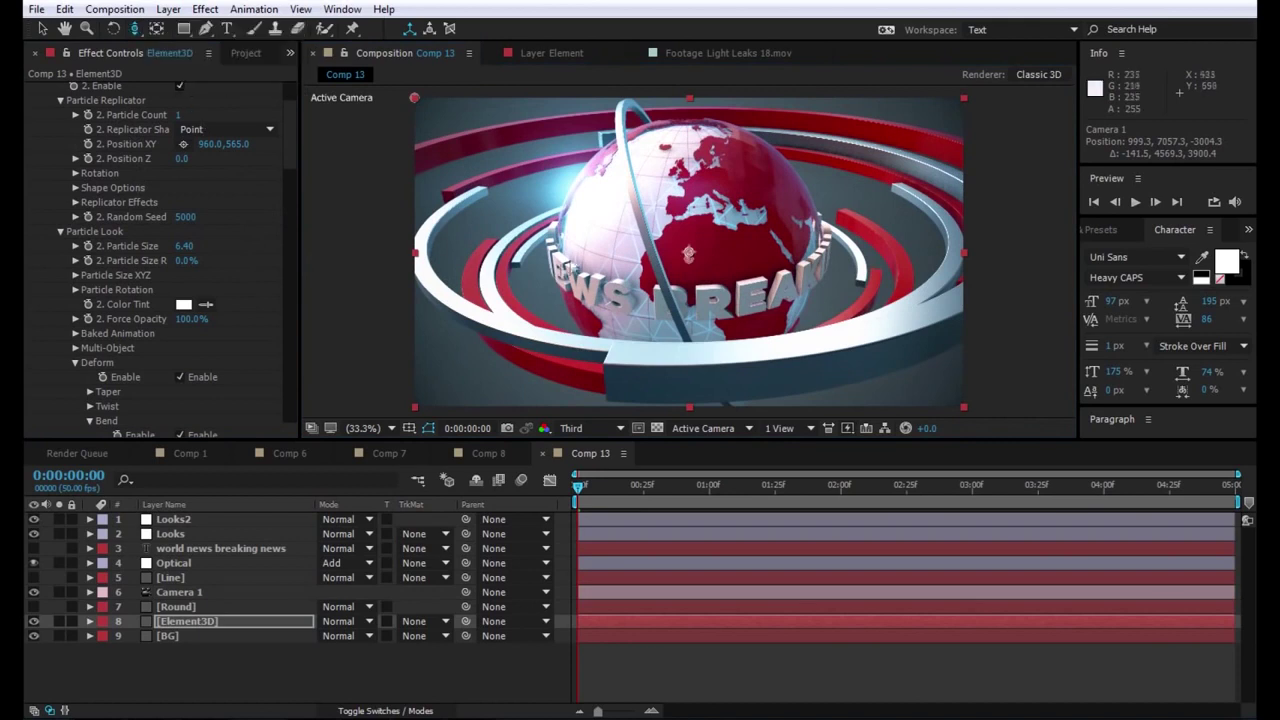
left_click_drag(595, 257, 573, 188)
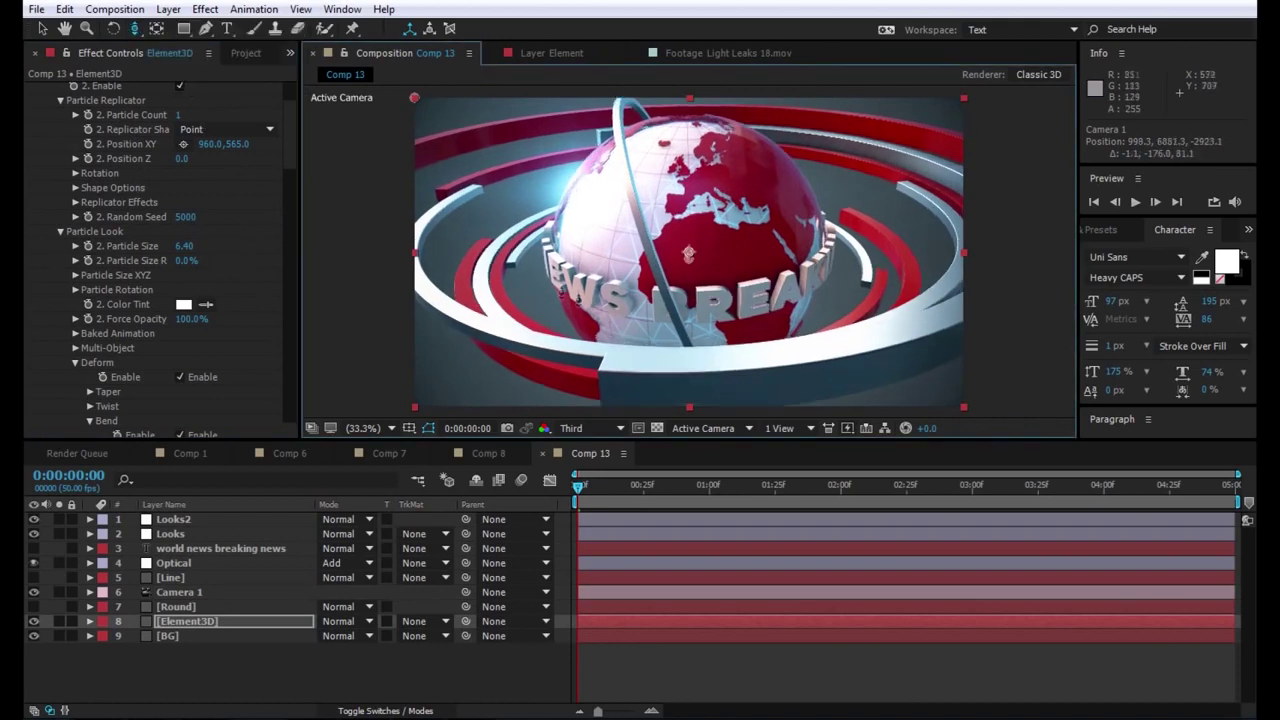
left_click_drag(613, 280, 615, 238)
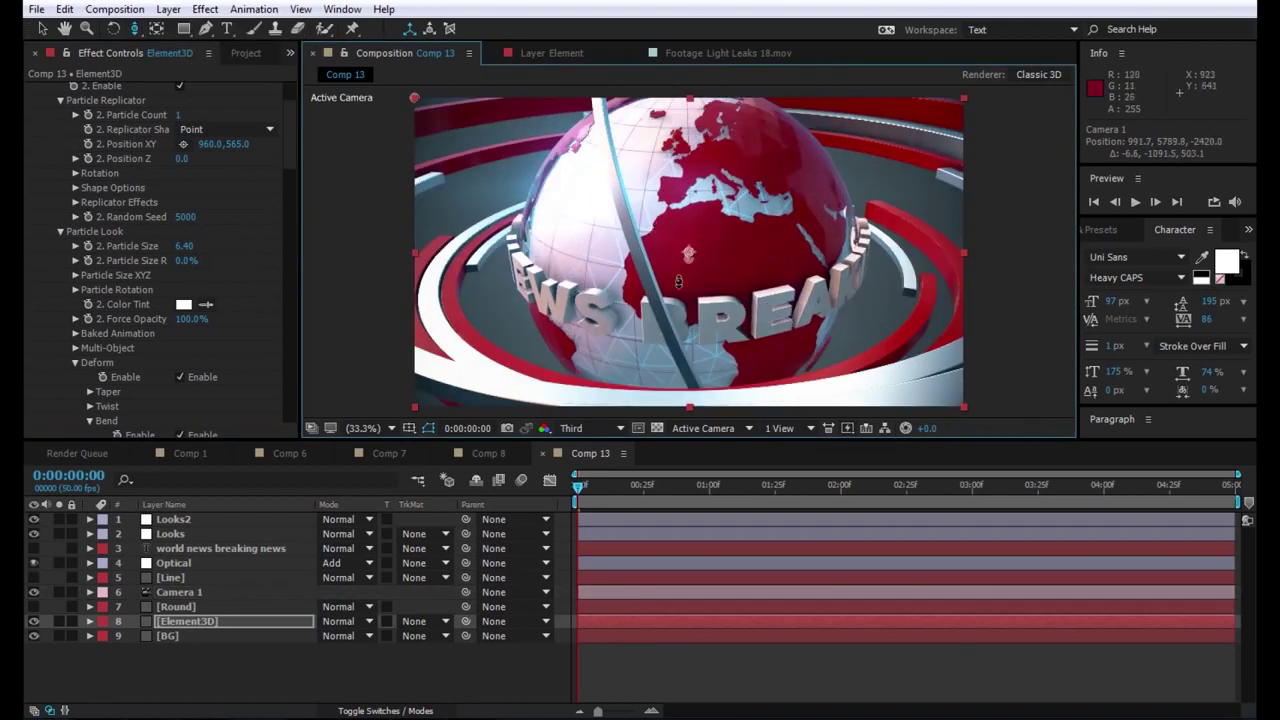
left_click_drag(134, 28, 180, 55)
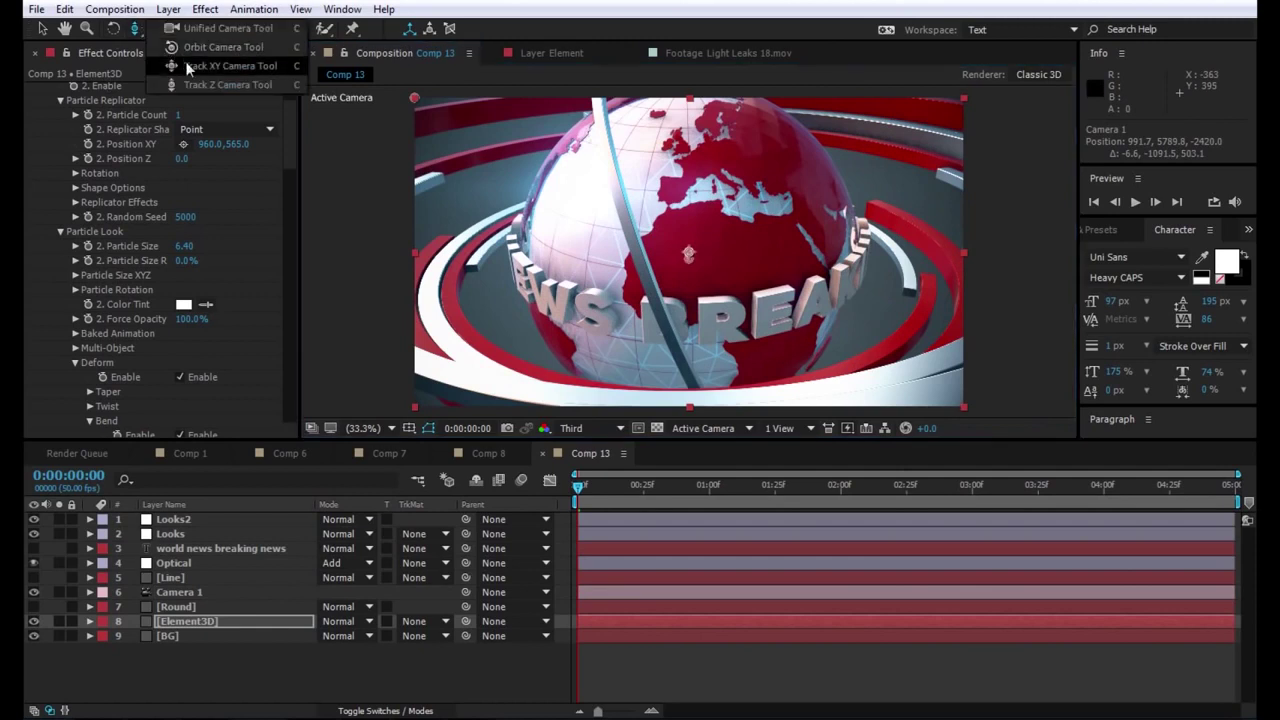
mouse_move(720, 212)
left_mouse_down()
mouse_move(633, 205)
mouse_move(655, 204)
left_mouse_up()
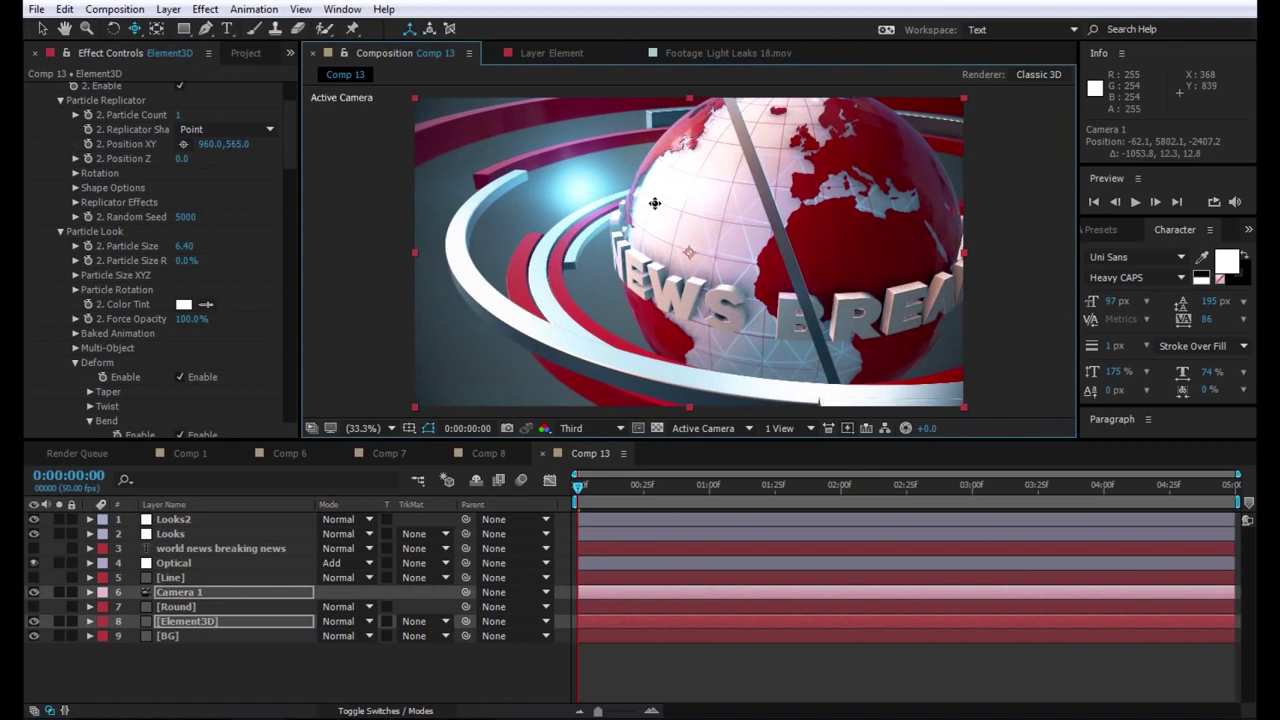
left_click_drag(655, 203, 653, 204)
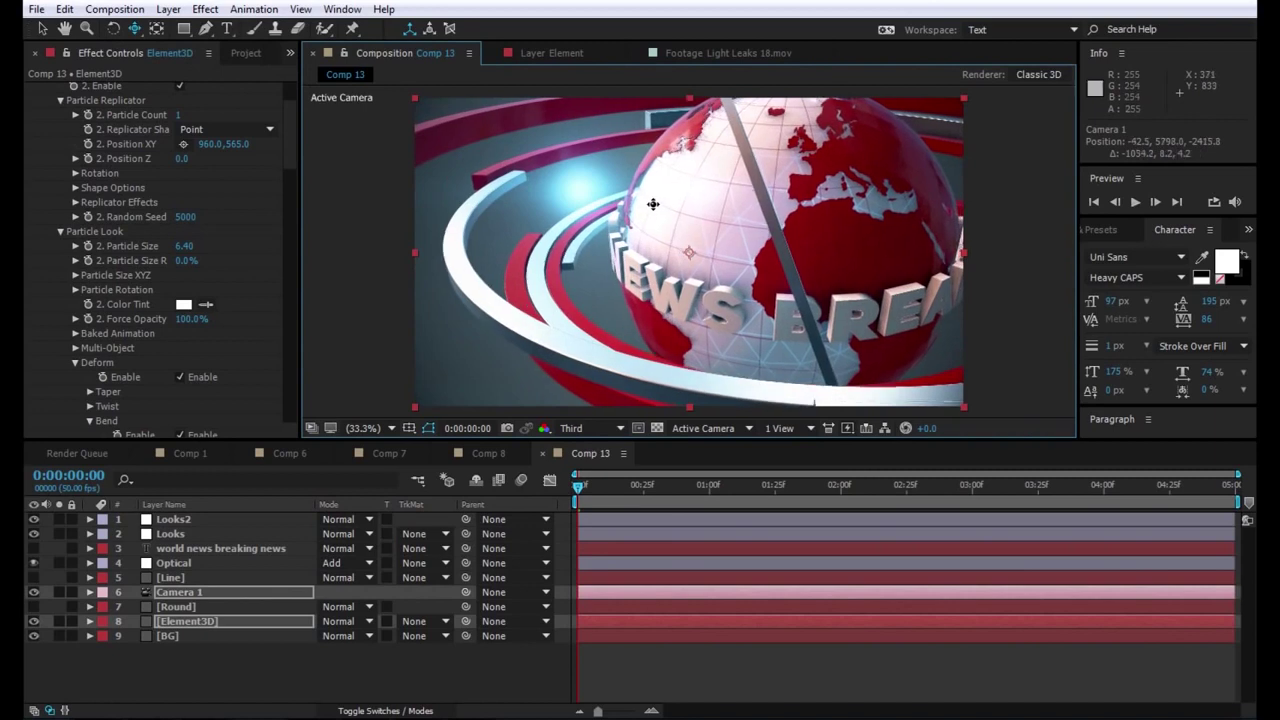
left_click(653, 204)
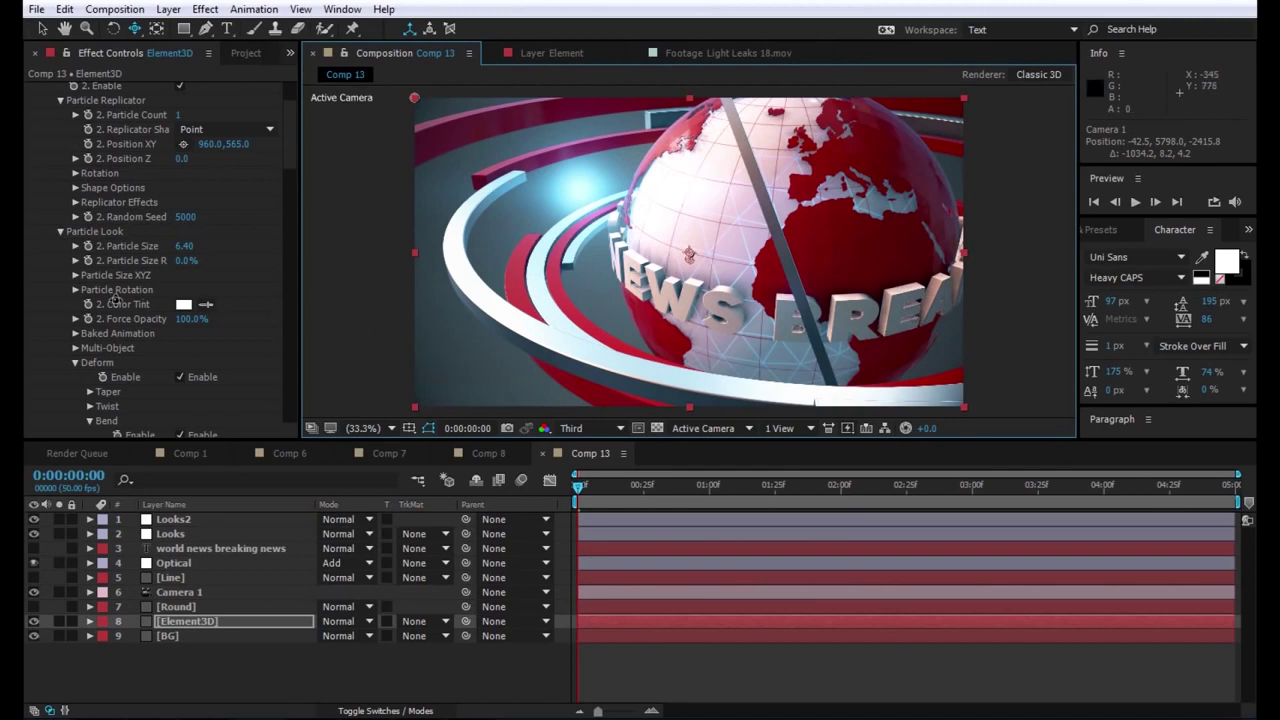
scroll(140, 312, "up", 1)
scroll(140, 312, "up", 1)
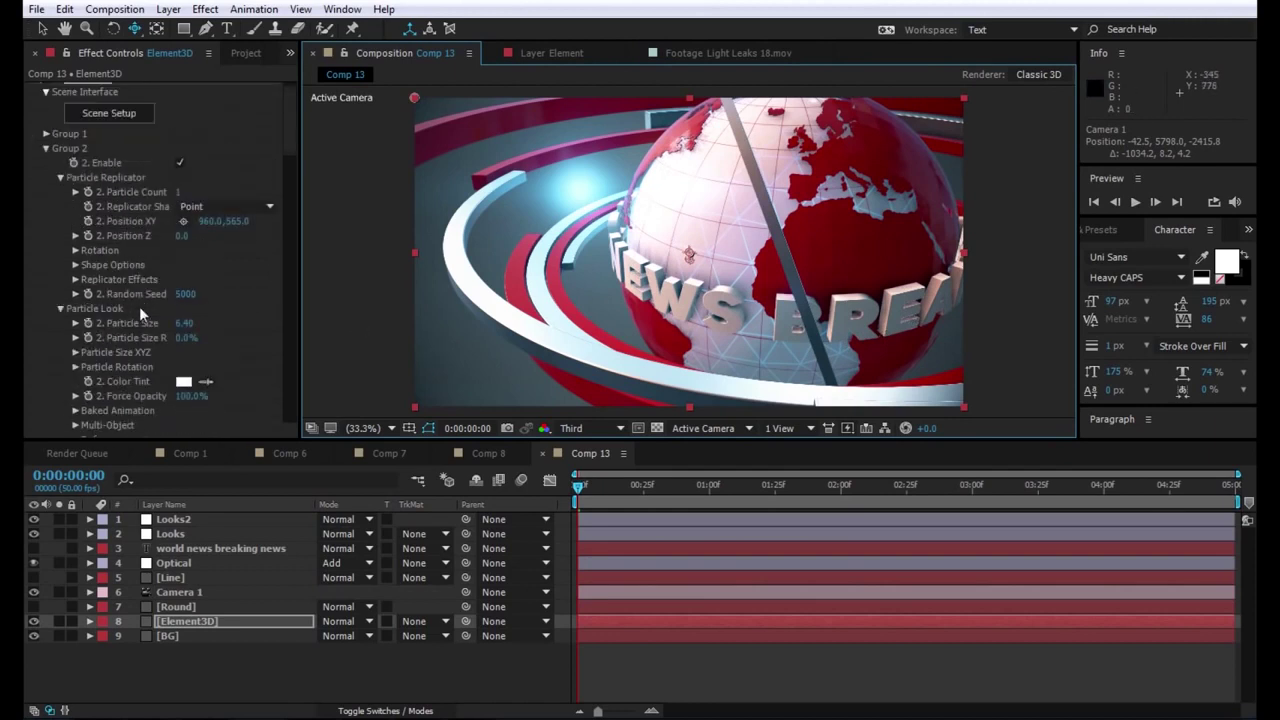
- Add a time*15 expression to Group 2's Z Rotation
left_click(75, 250)
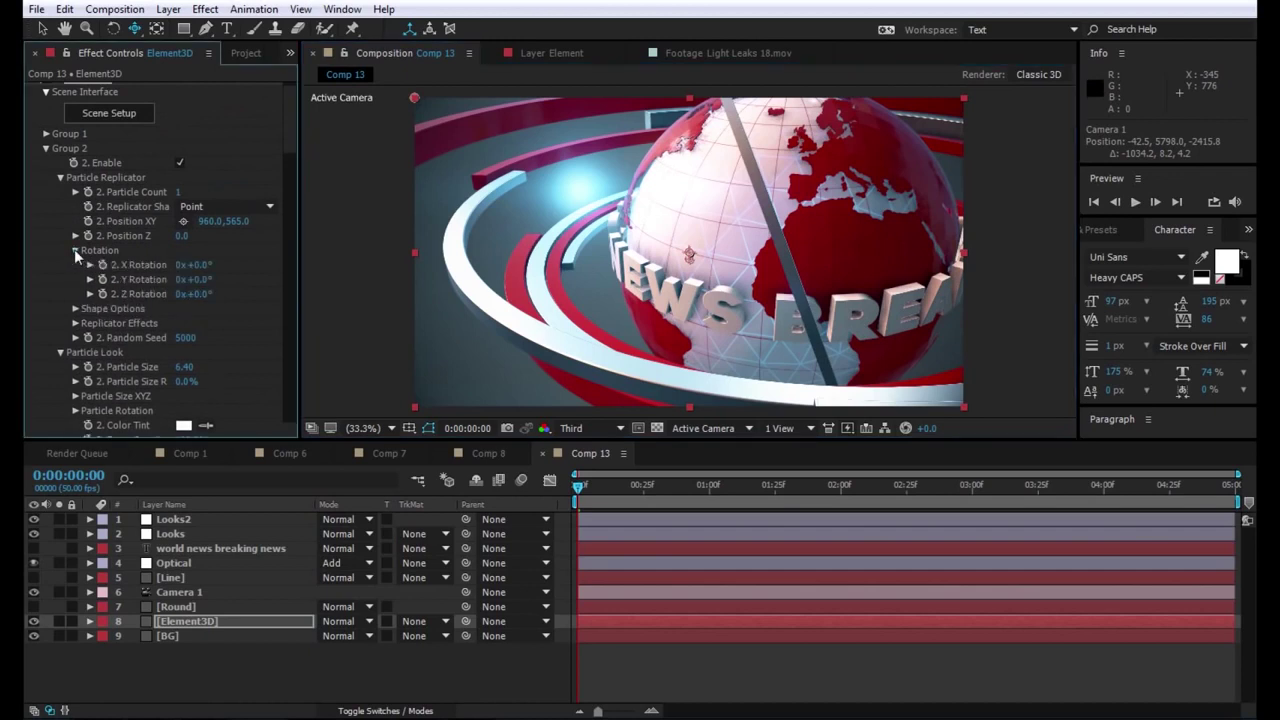
left_click_drag(202, 293, 222, 293)
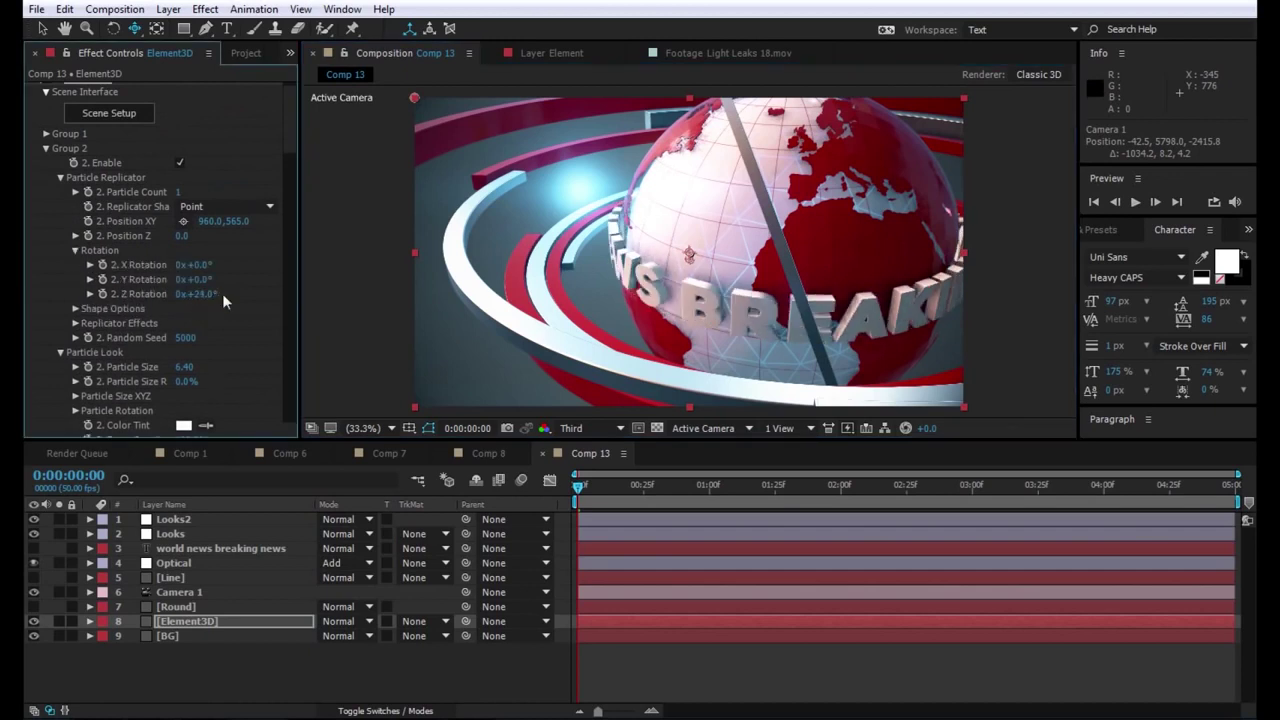
key("ctrl+z")
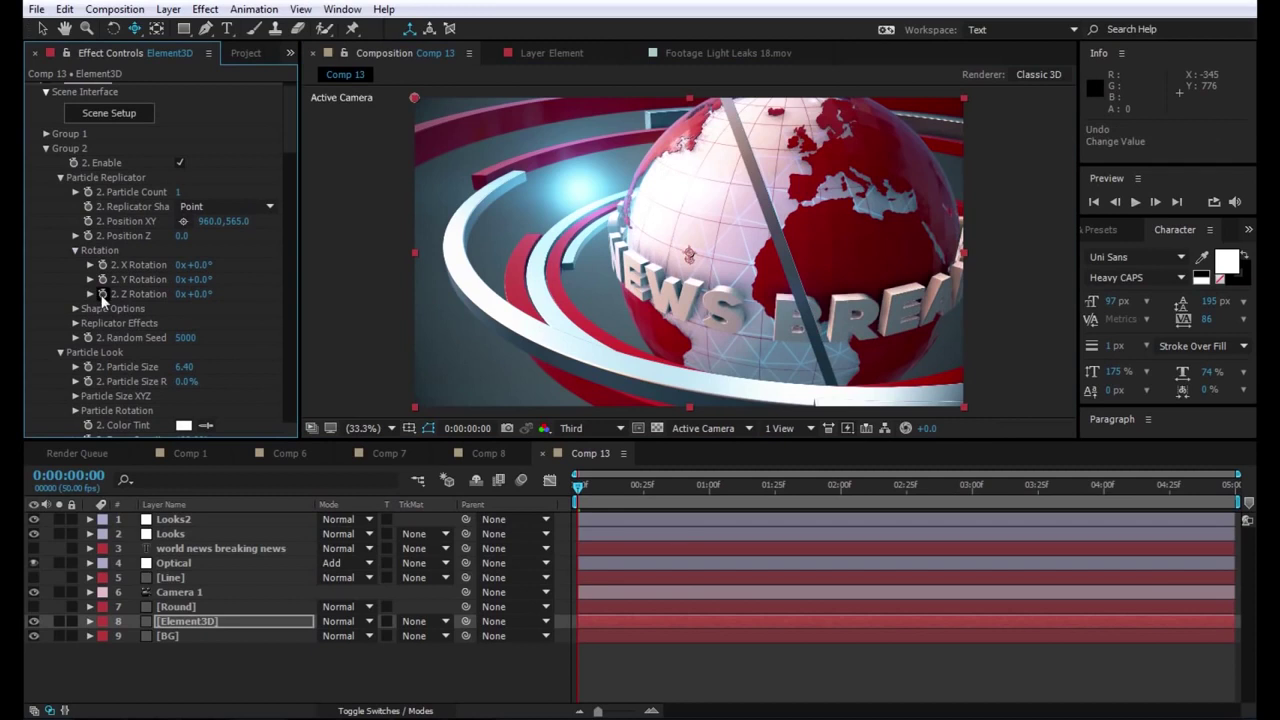
left_click(102, 295, "alt")
type("time*15")
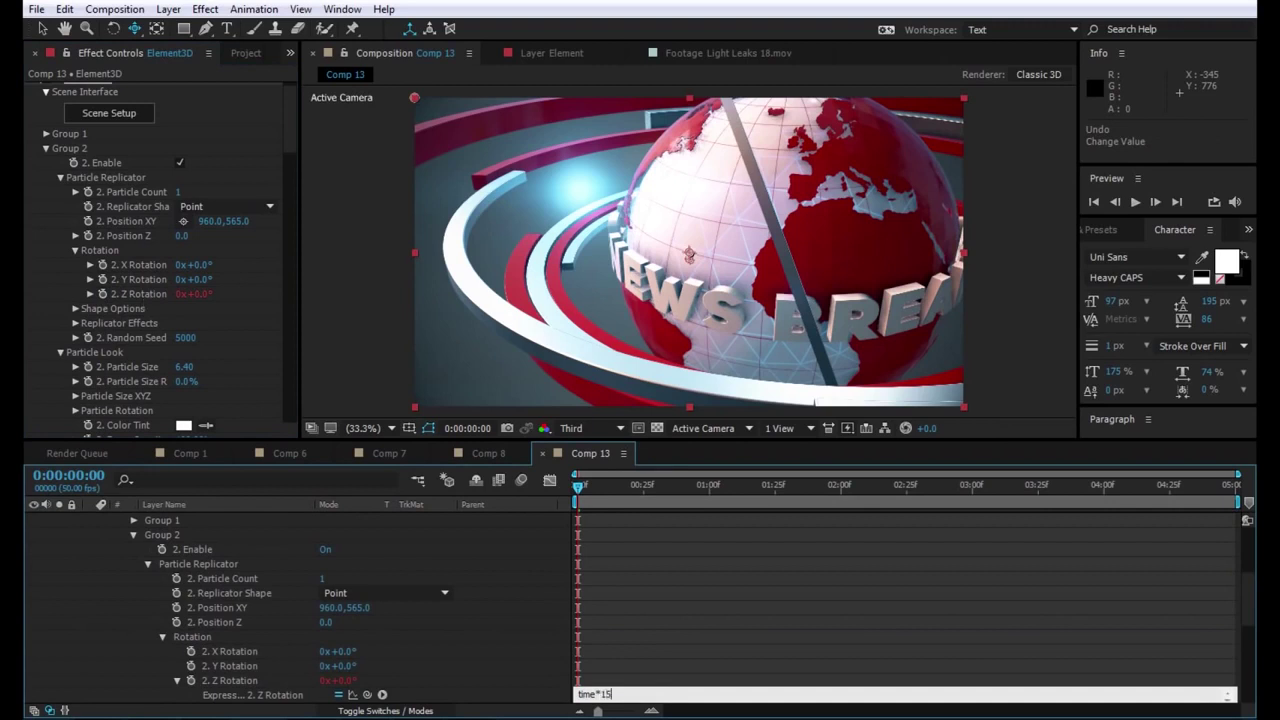
left_click(724, 563)
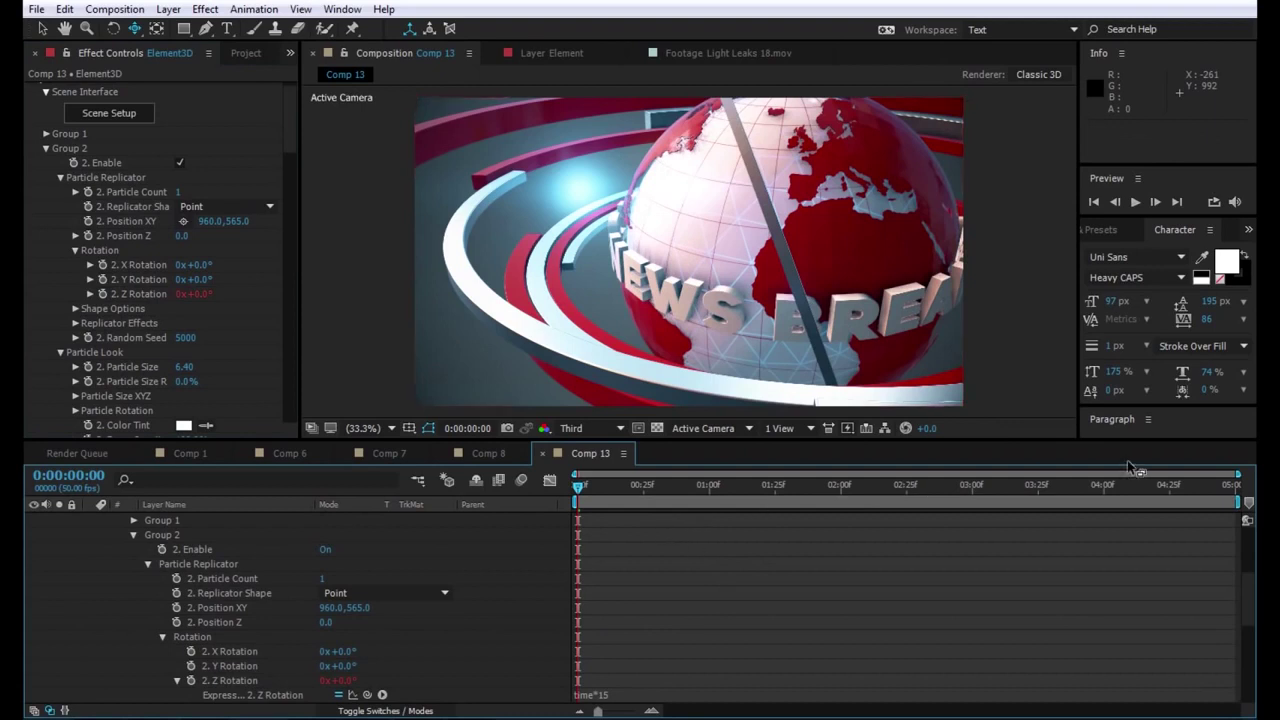
- Play the animation to check the ring's spin, then return to the first frame
left_click(1135, 202)
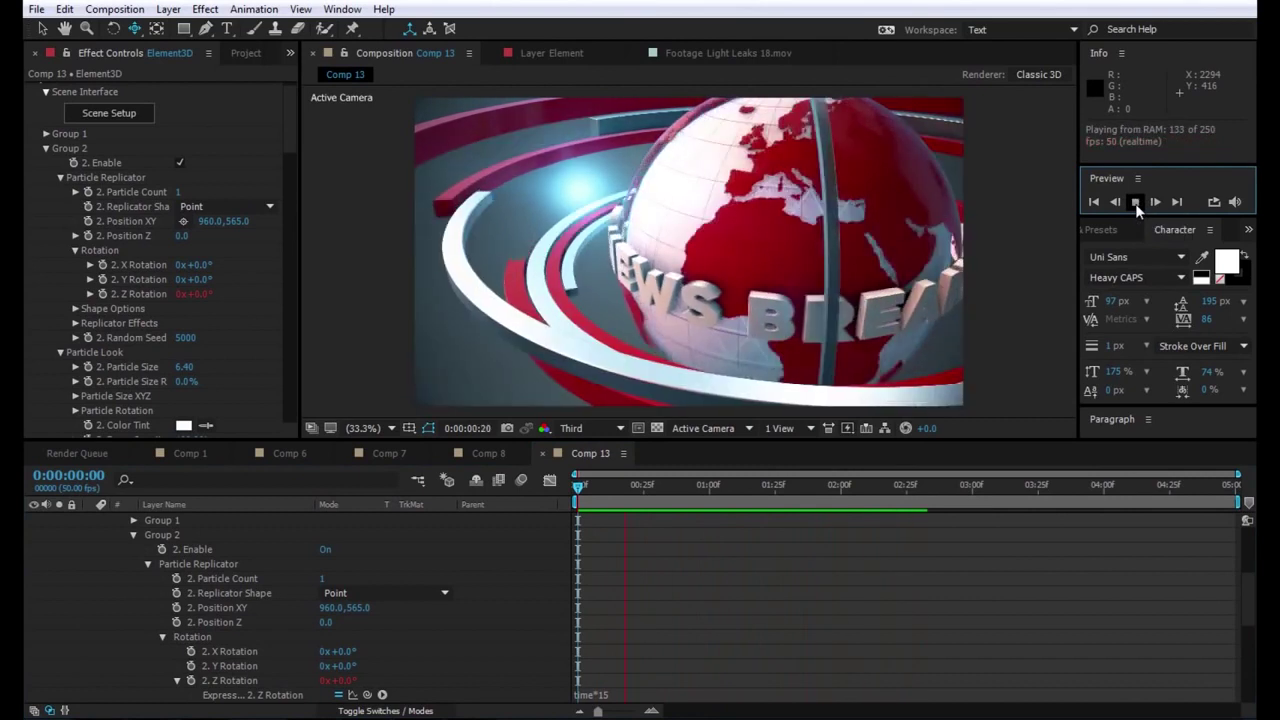
left_click(1135, 203)
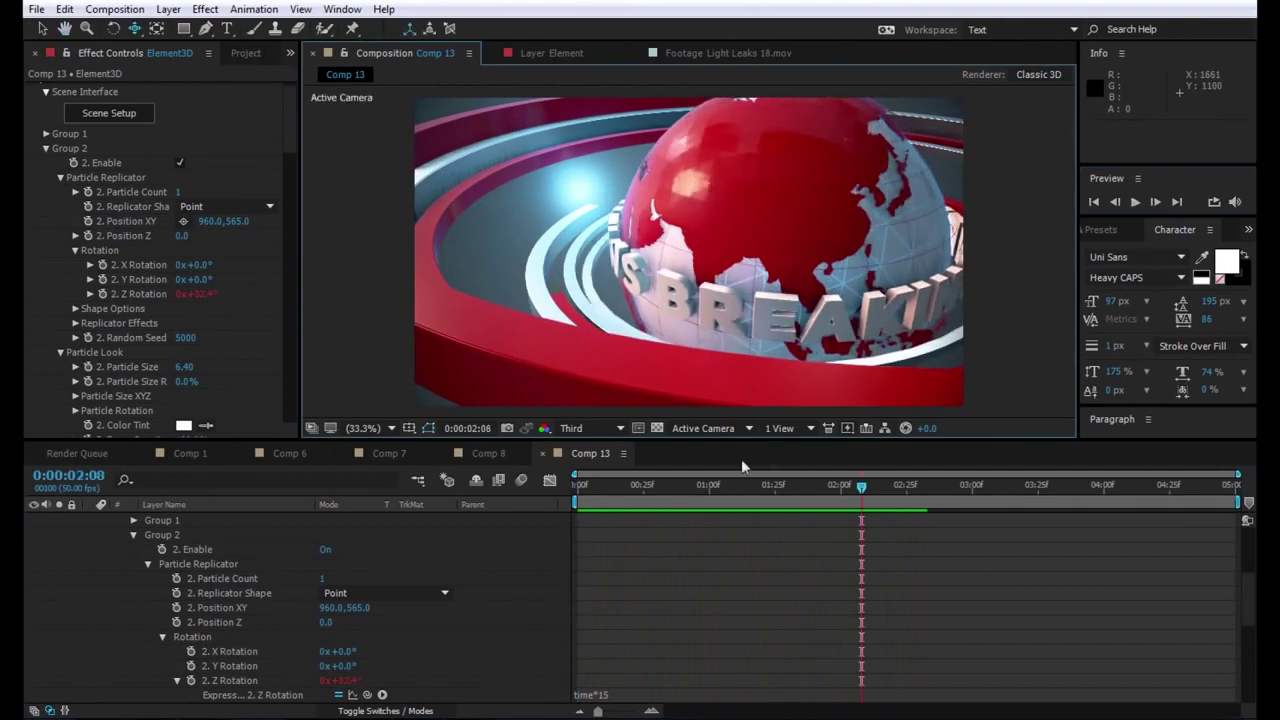
left_click_drag(572, 485, 632, 487)
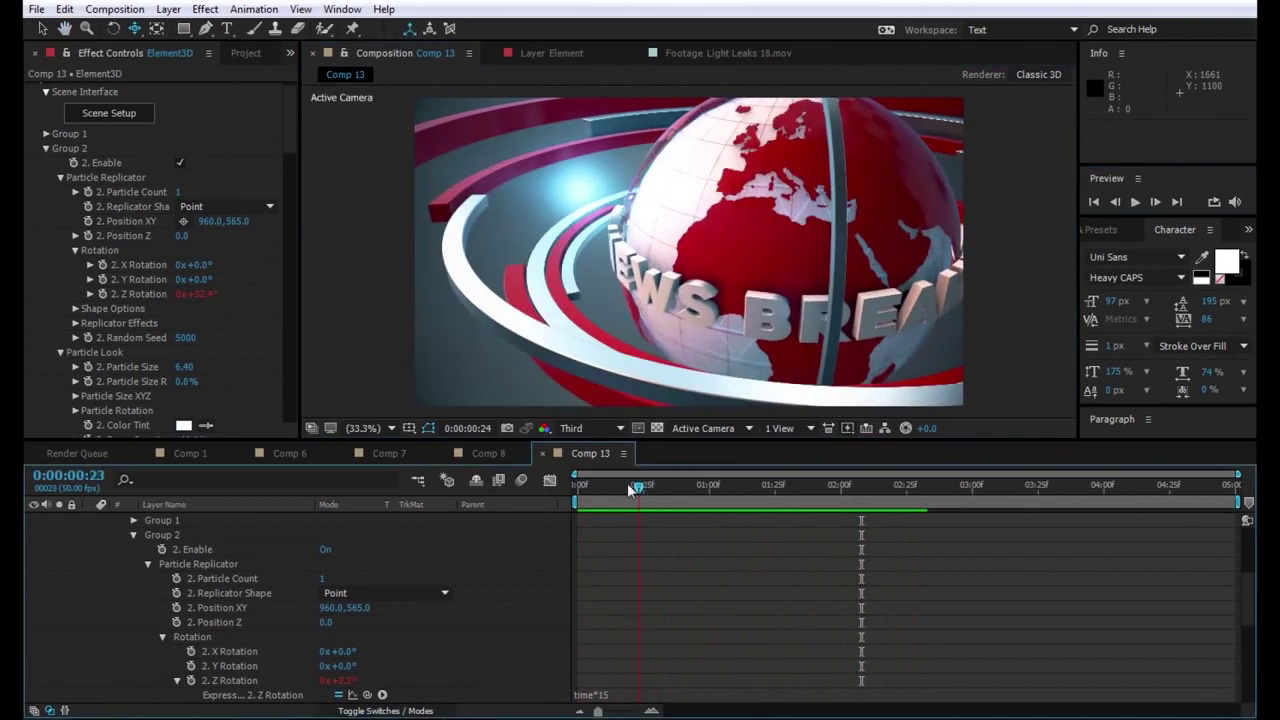
left_click_drag(630, 489, 573, 483)
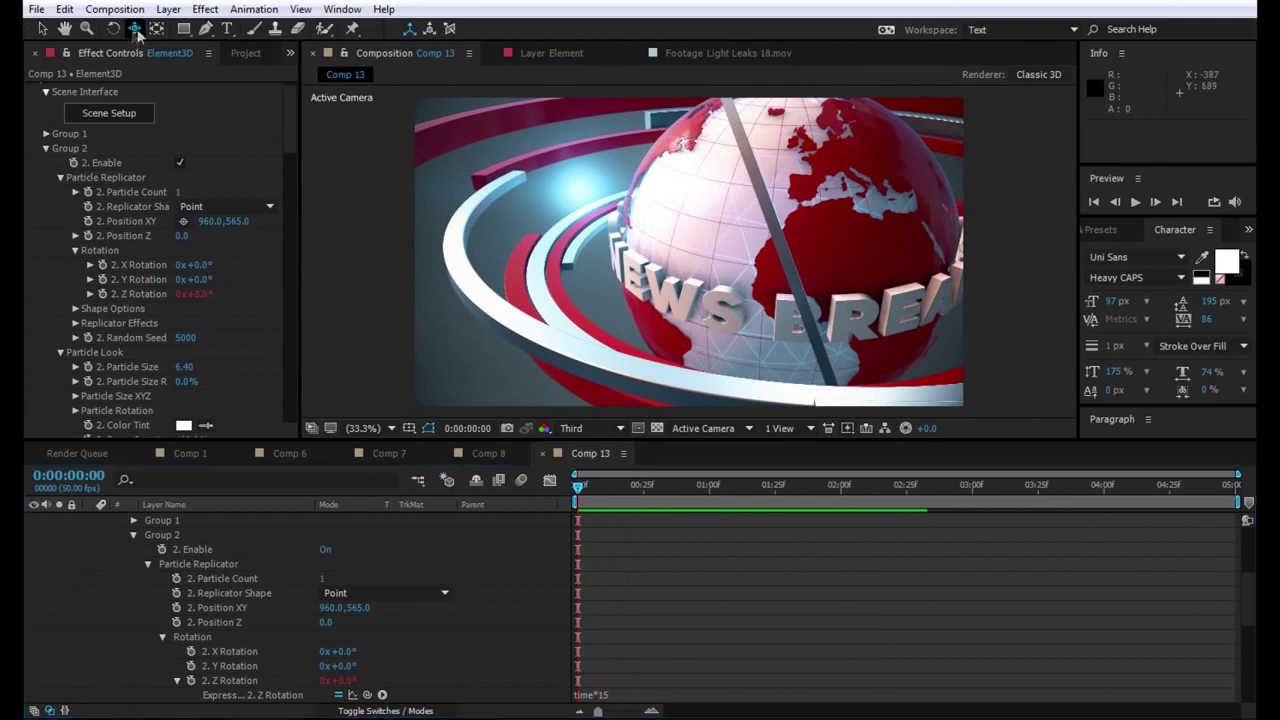
- Orbit Camera 1 to a slightly different angle around the globe
left_click_drag(134, 30, 225, 48)
left_click_drag(758, 295, 755, 268)
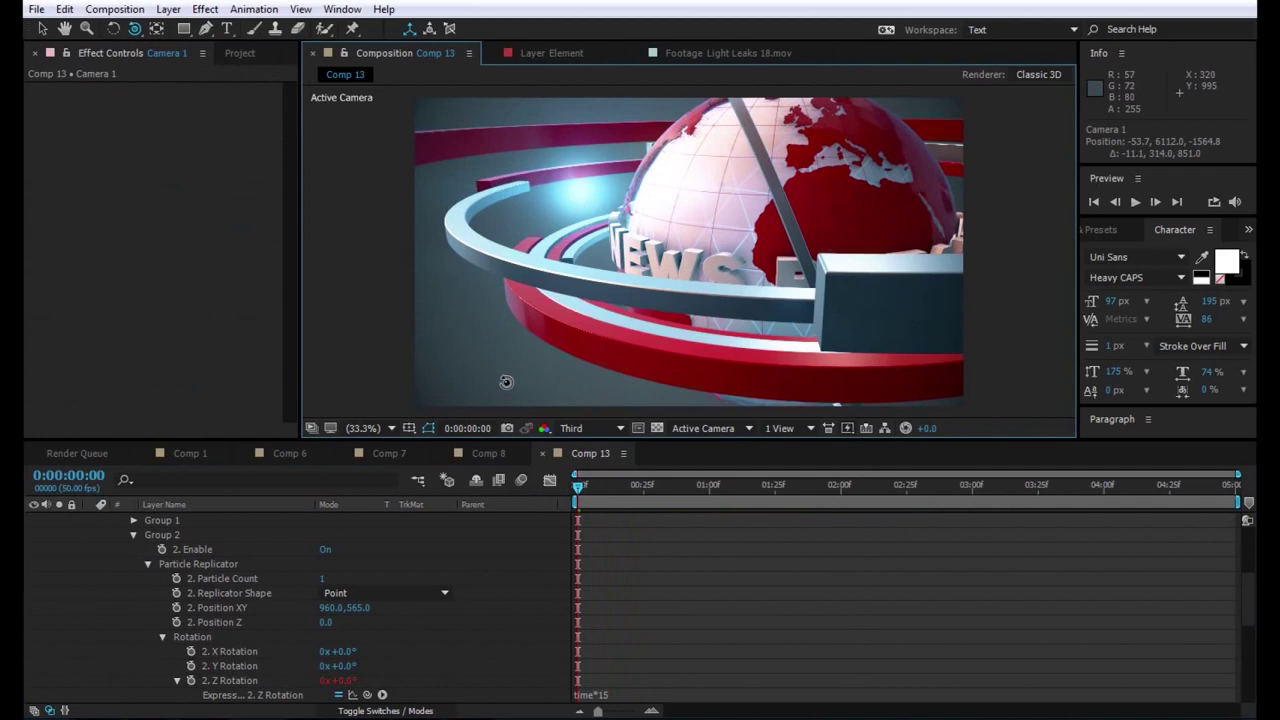
left_click_drag(506, 381, 538, 377)
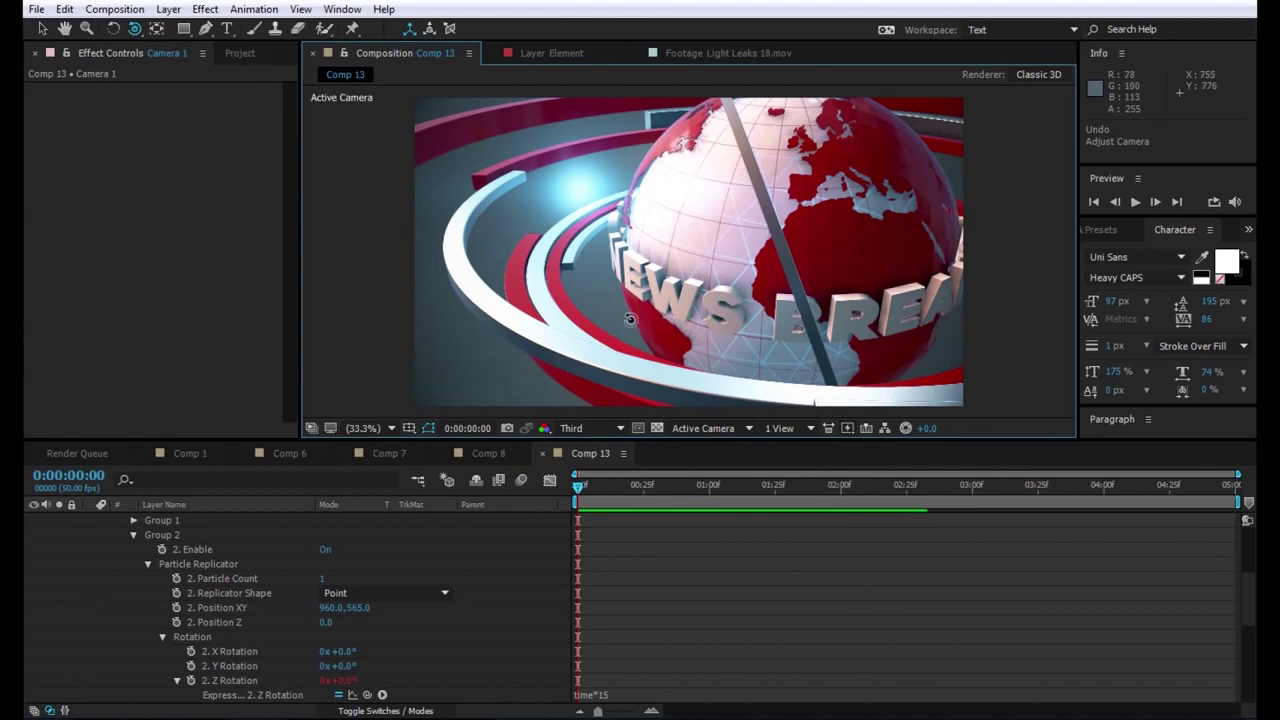
- Dolly Camera 1 in closer to the globe with the Track Z tool
left_click_drag(135, 28, 178, 86)
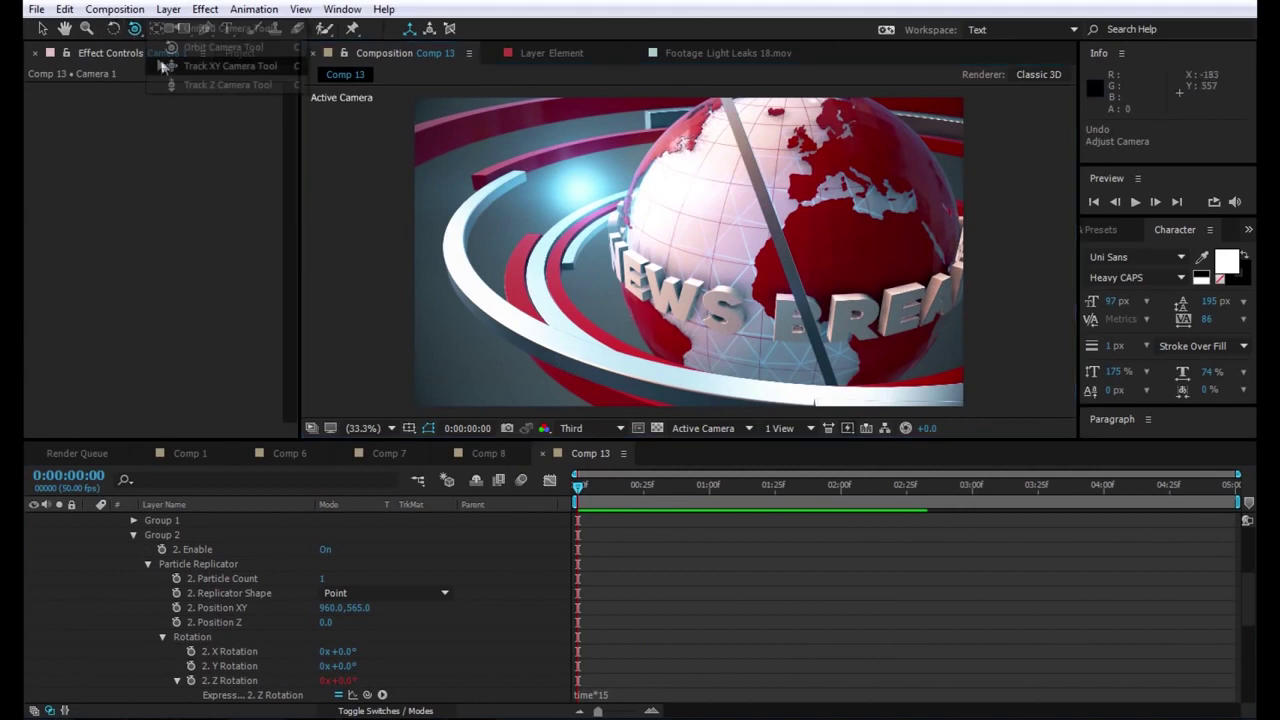
left_click_drag(642, 256, 645, 236)
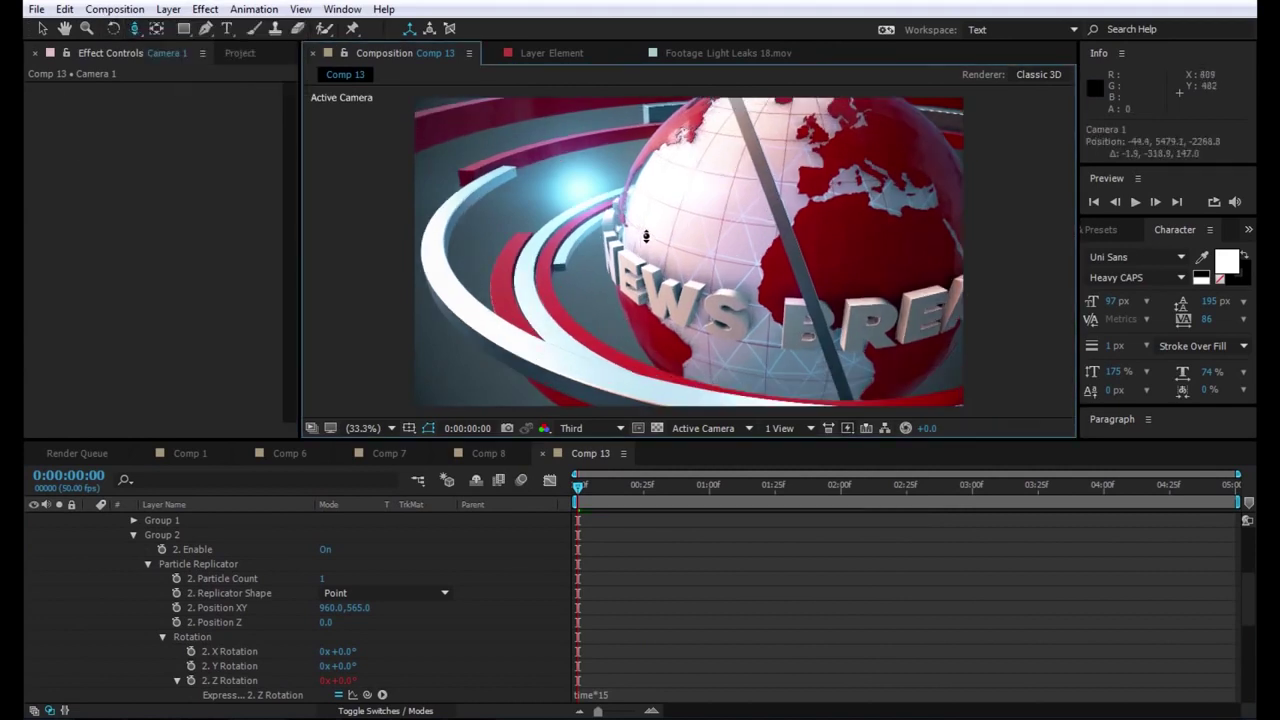
left_click_drag(651, 222, 654, 209)
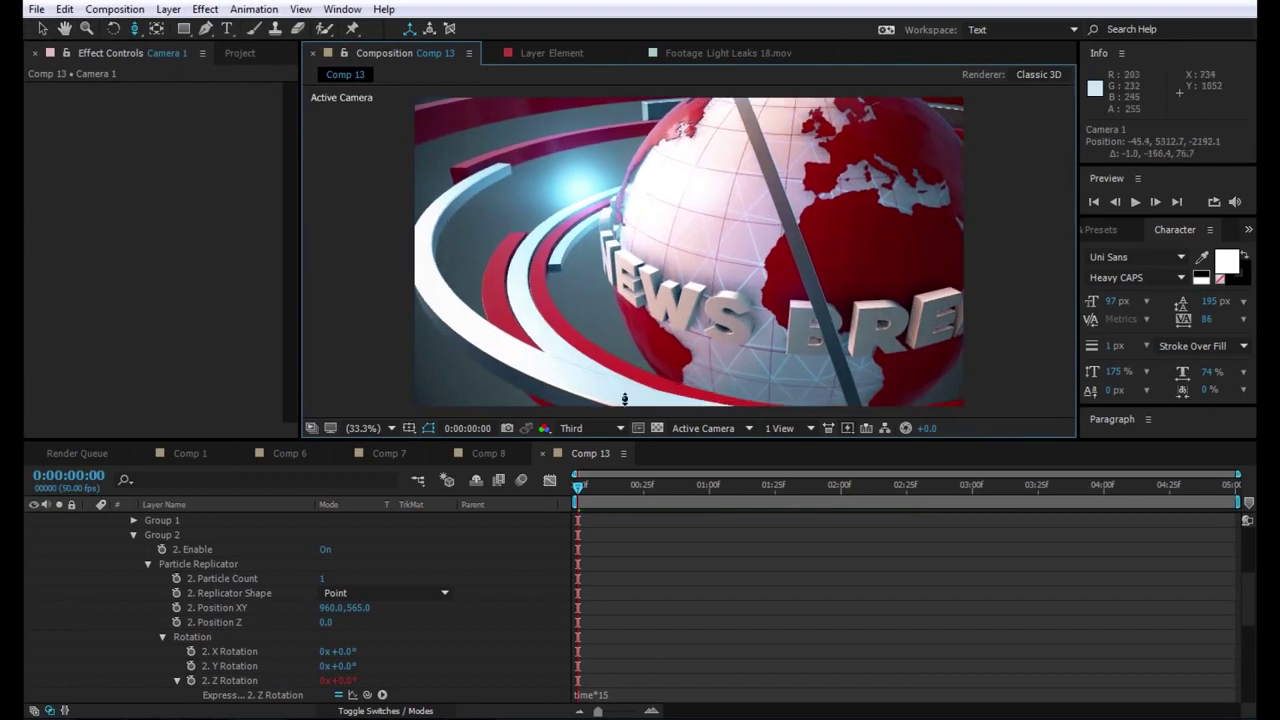
- Set the composition preview resolution to Half
left_click(598, 428)
left_click(600, 492)
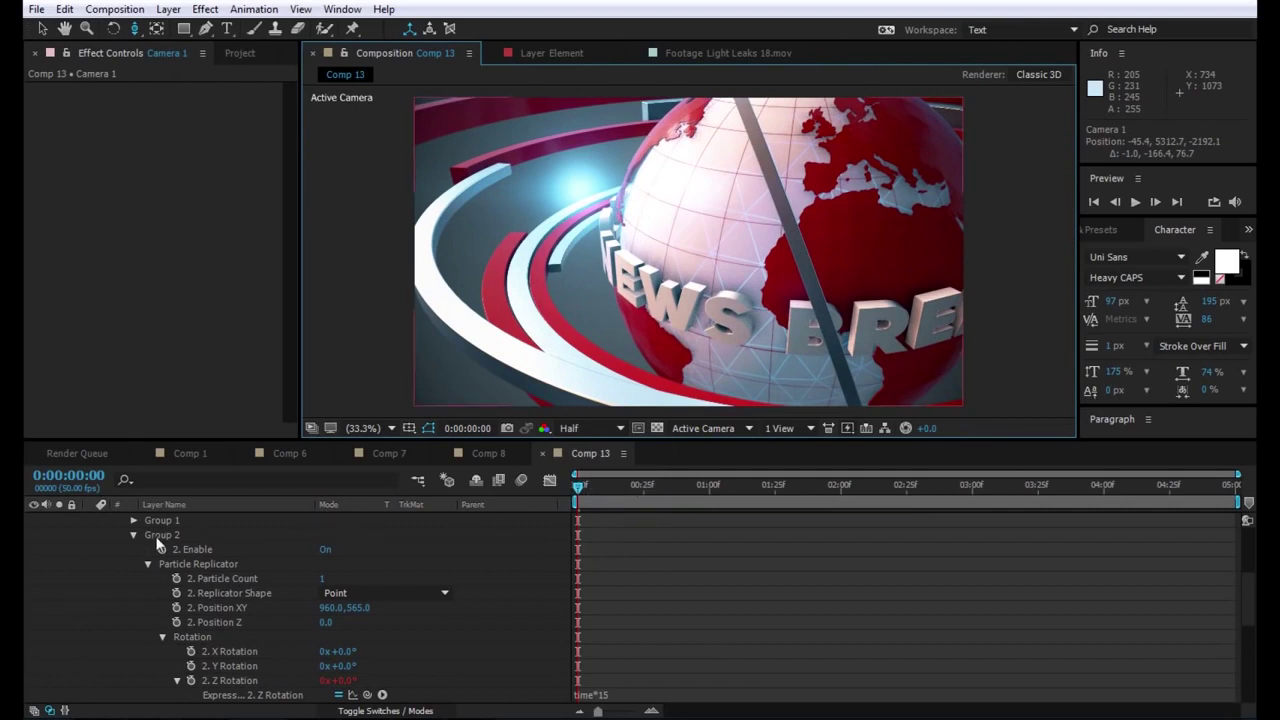
scroll(145, 575, "up", 2)
scroll(143, 581, "up", 1)
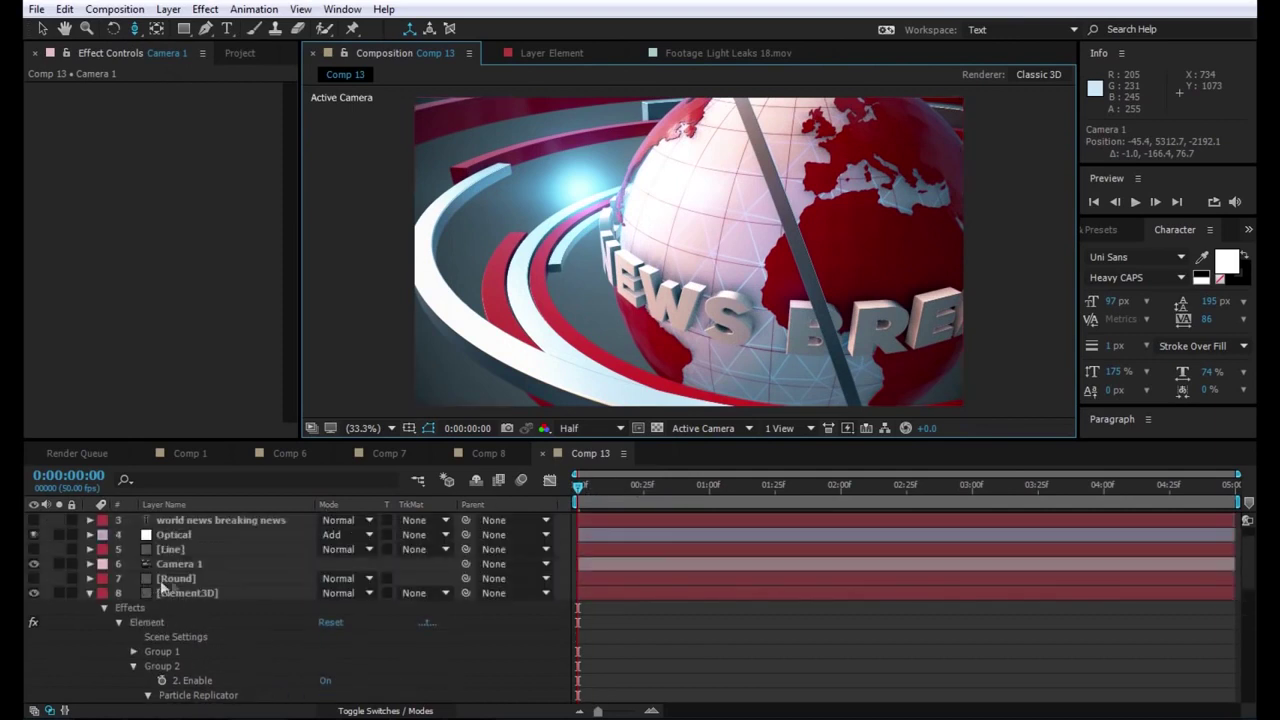
- Expand Camera 1's Camera Options and turn Depth of Field on
left_click(186, 563)
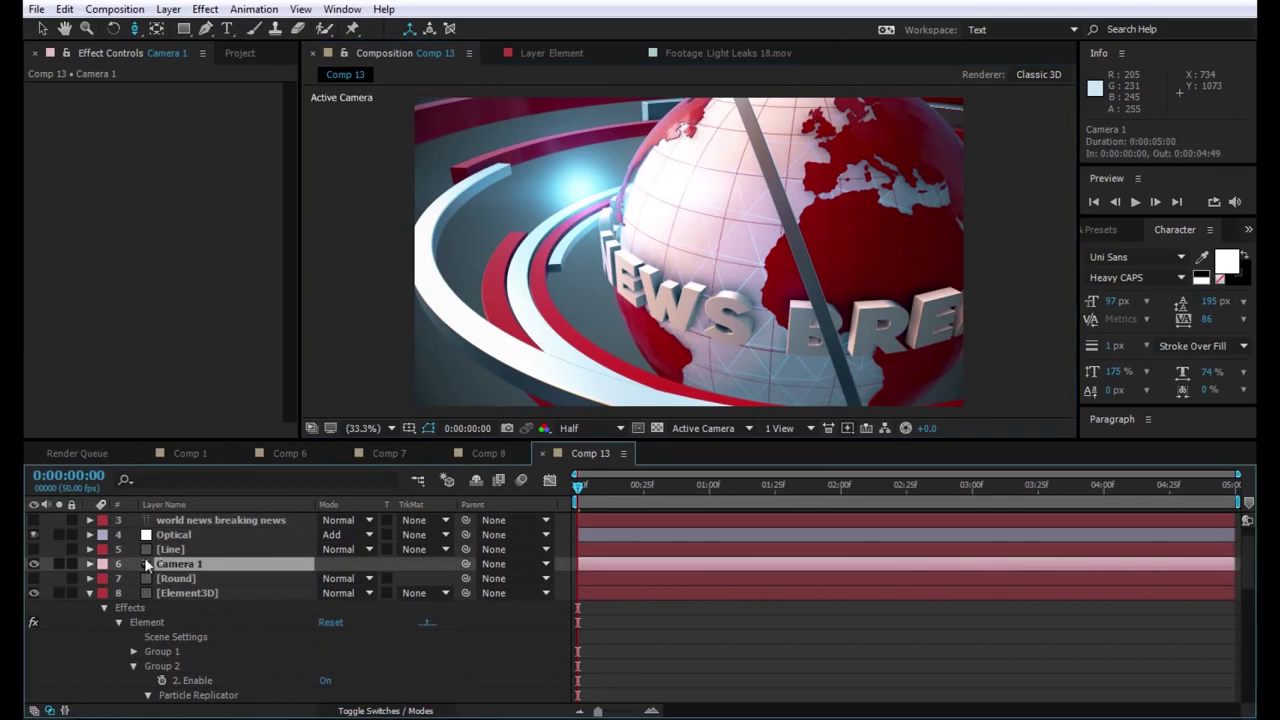
left_click(90, 564)
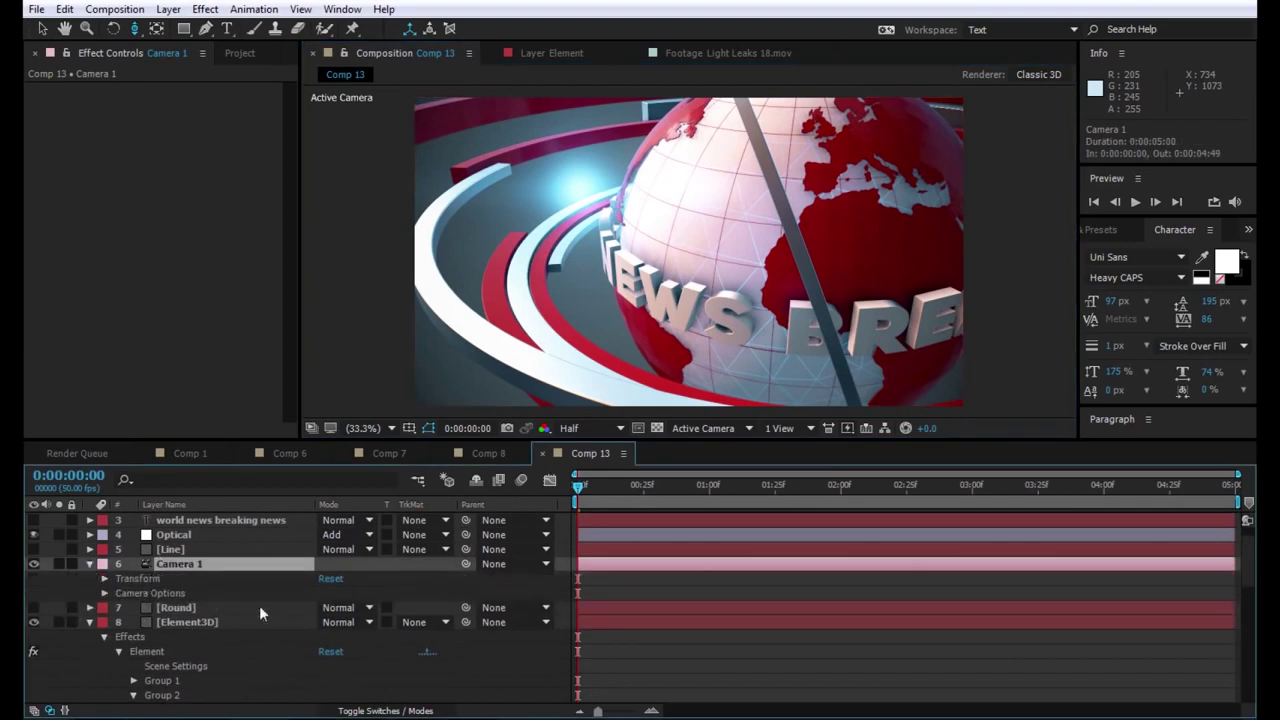
left_click(104, 593)
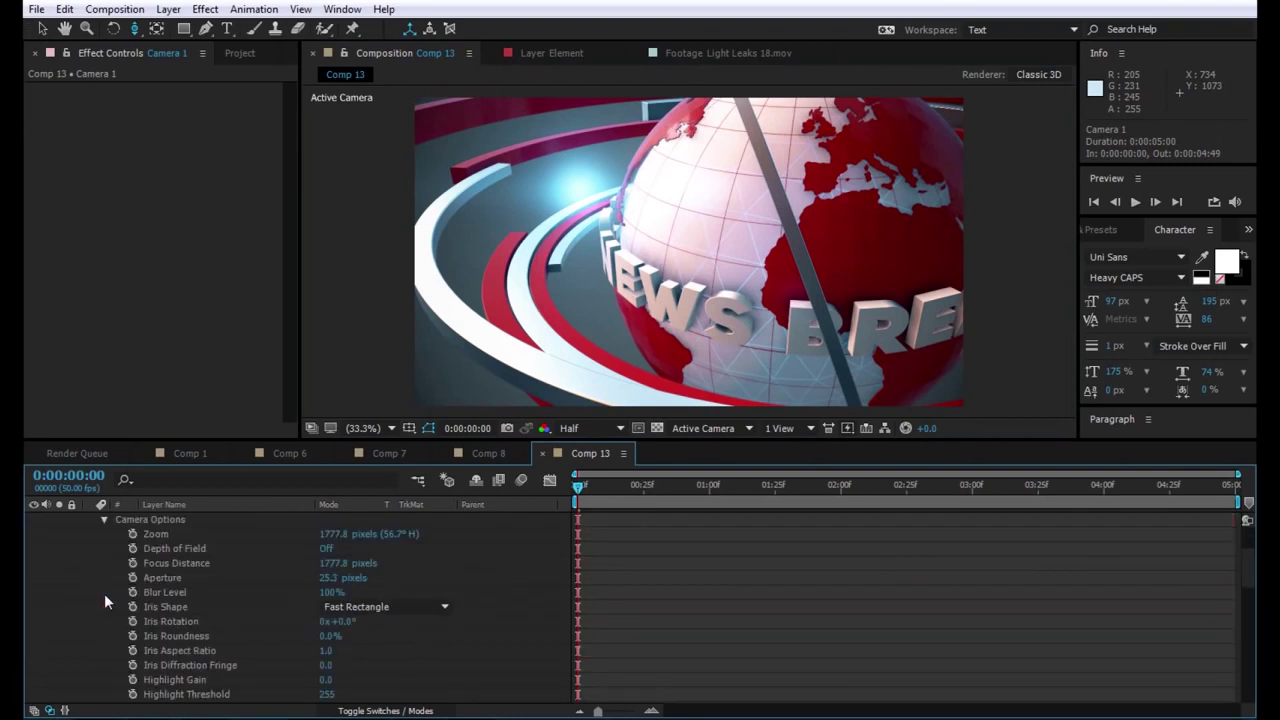
left_click(325, 549)
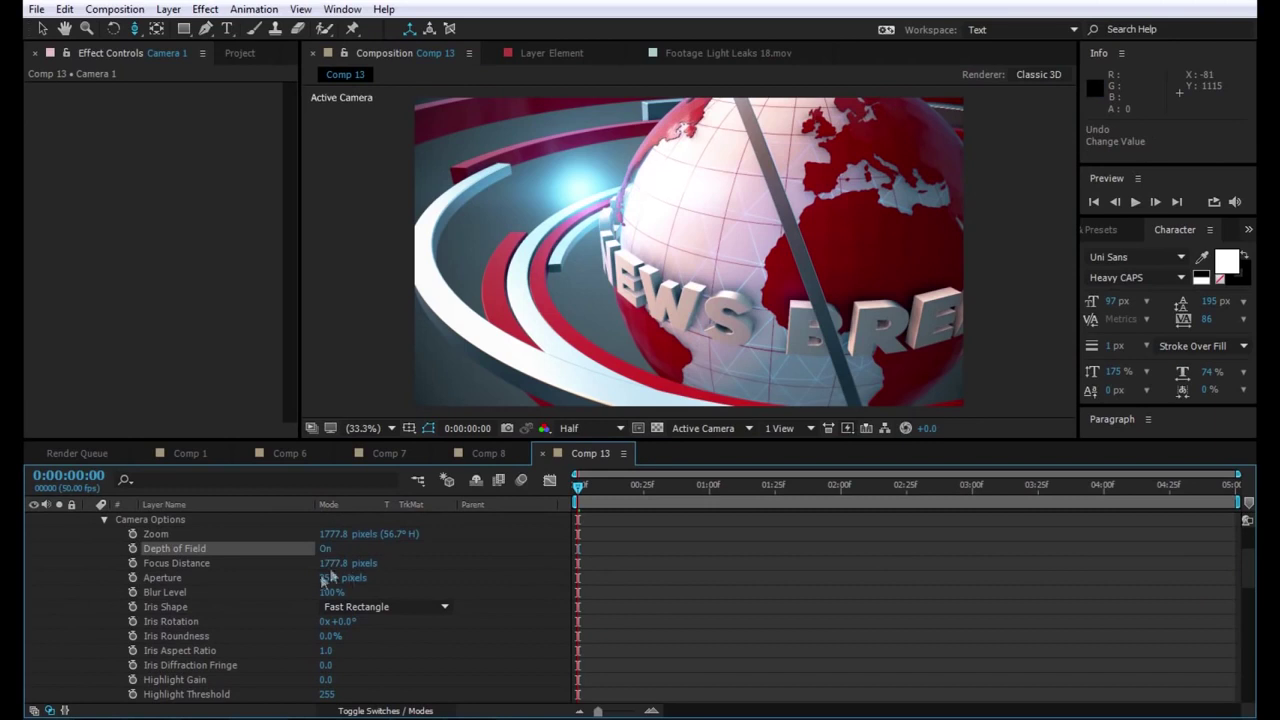
- Set Camera 1's Aperture to 300 and Focus Distance to 3000 pixels
mouse_move(332, 566)
left_mouse_down()
mouse_move(401, 568)
mouse_move(346, 580)
left_mouse_up()
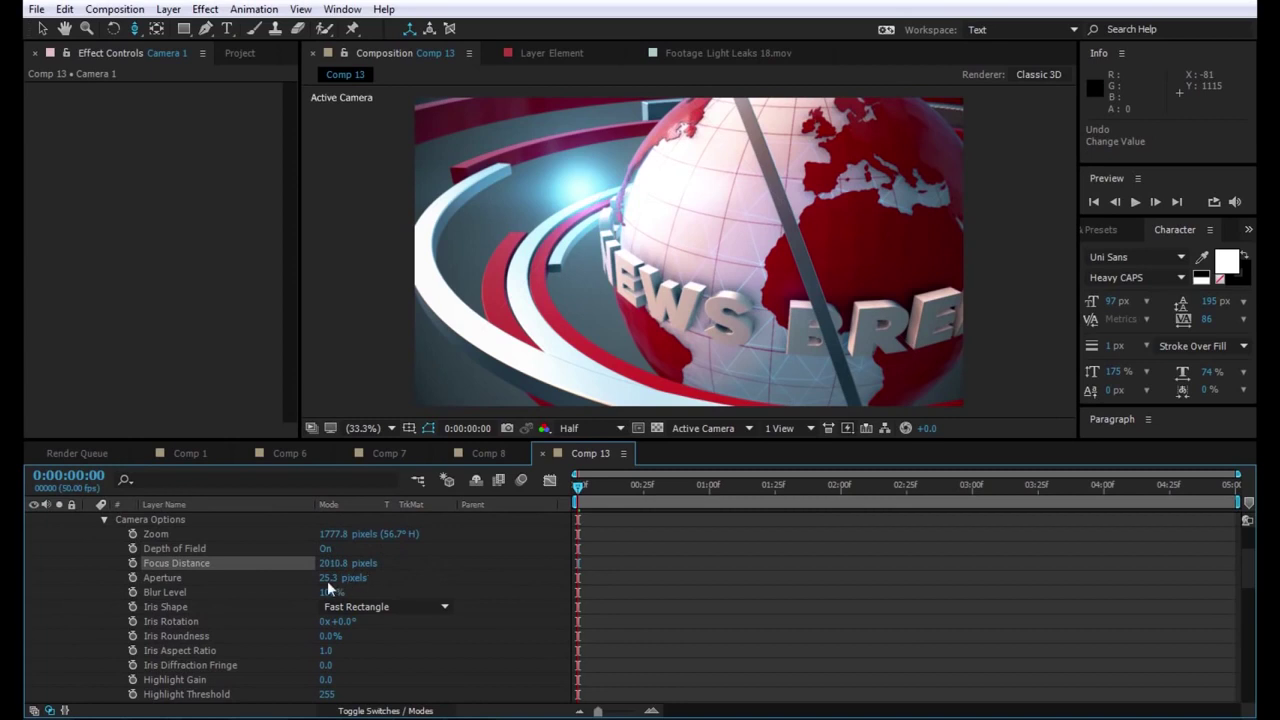
type("300")
key("Return")
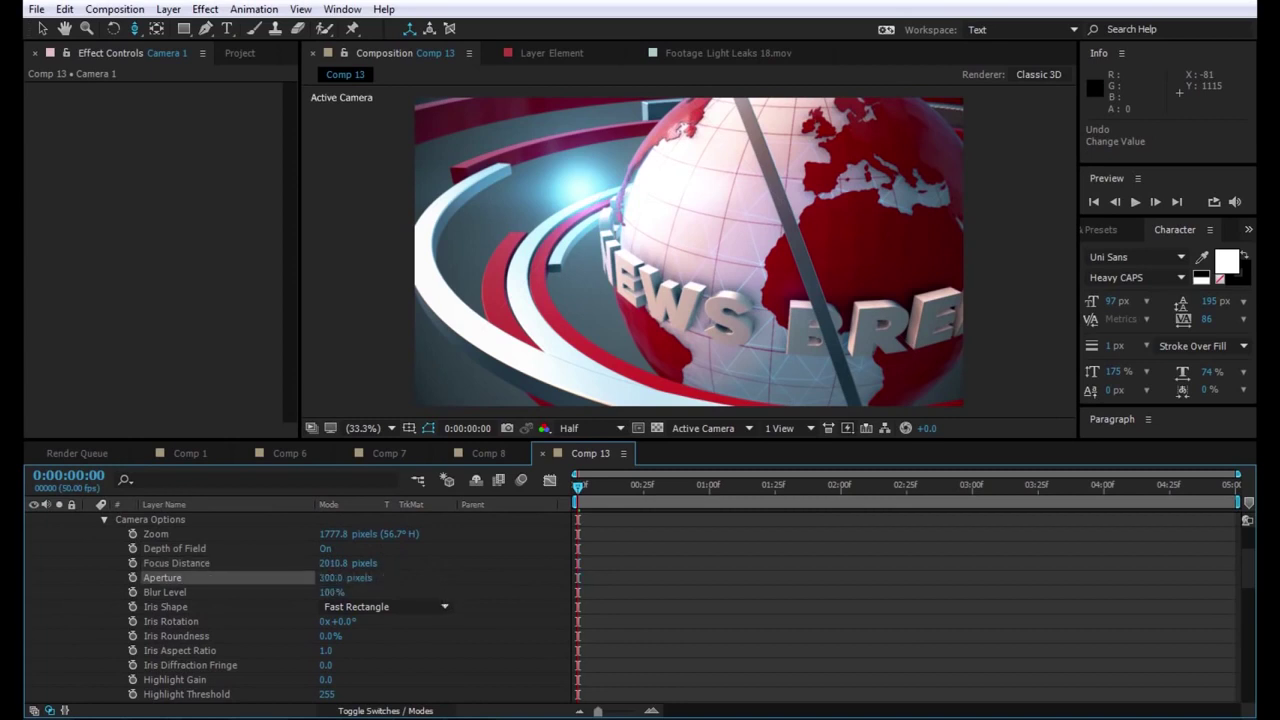
left_click_drag(340, 564, 325, 563)
left_click(325, 563)
type("3000")
key("Return")
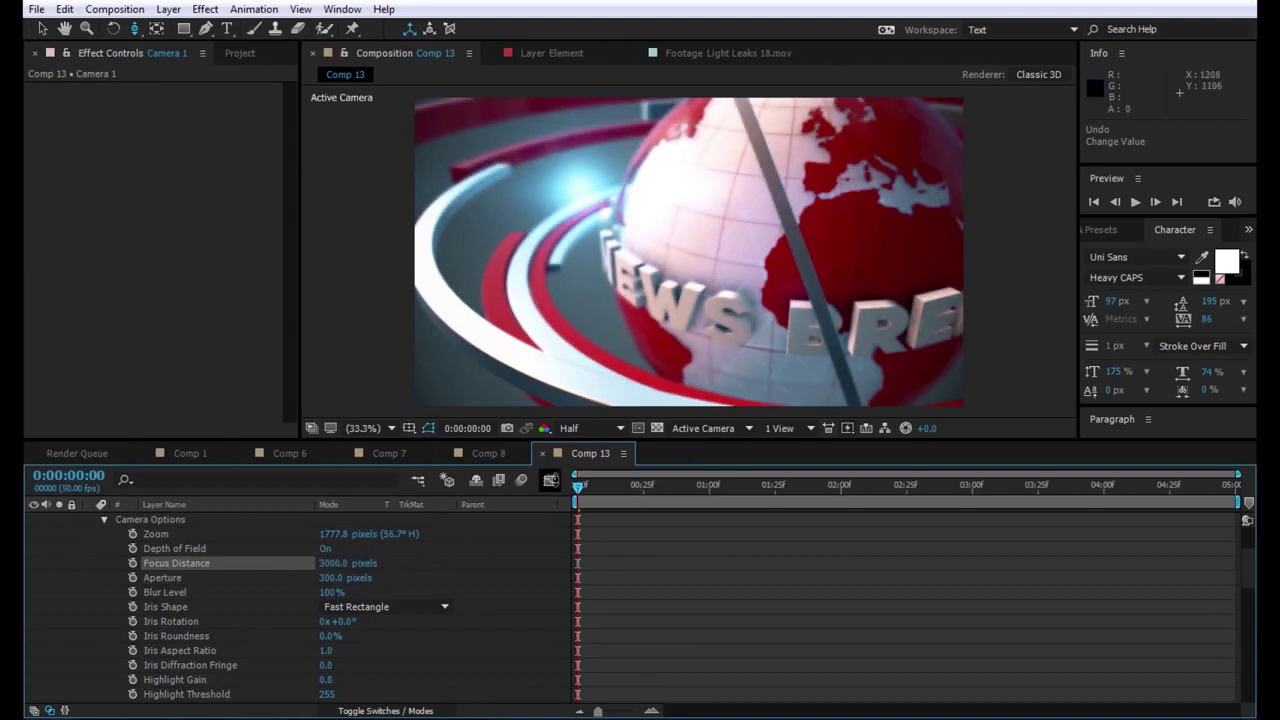
- Try Aperture 400, undo back to 300, and play a preview
left_click(332, 578)
type("400")
key("Return")
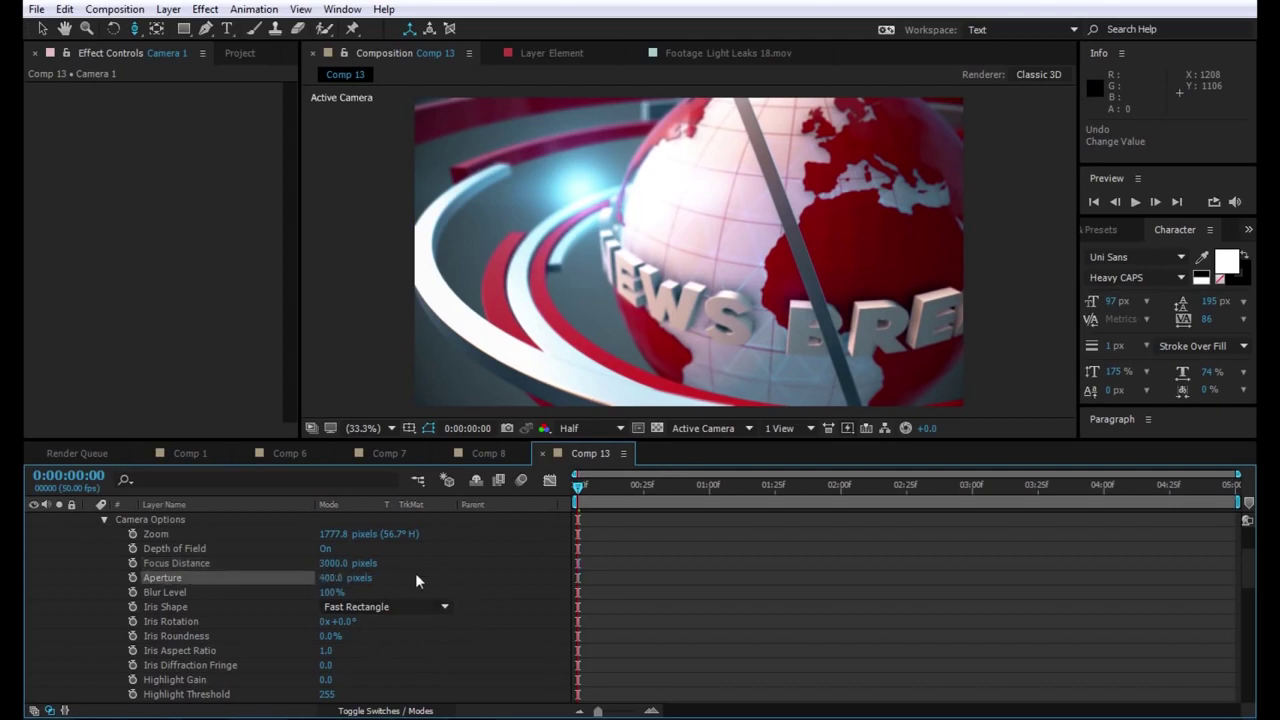
key("ctrl+z")
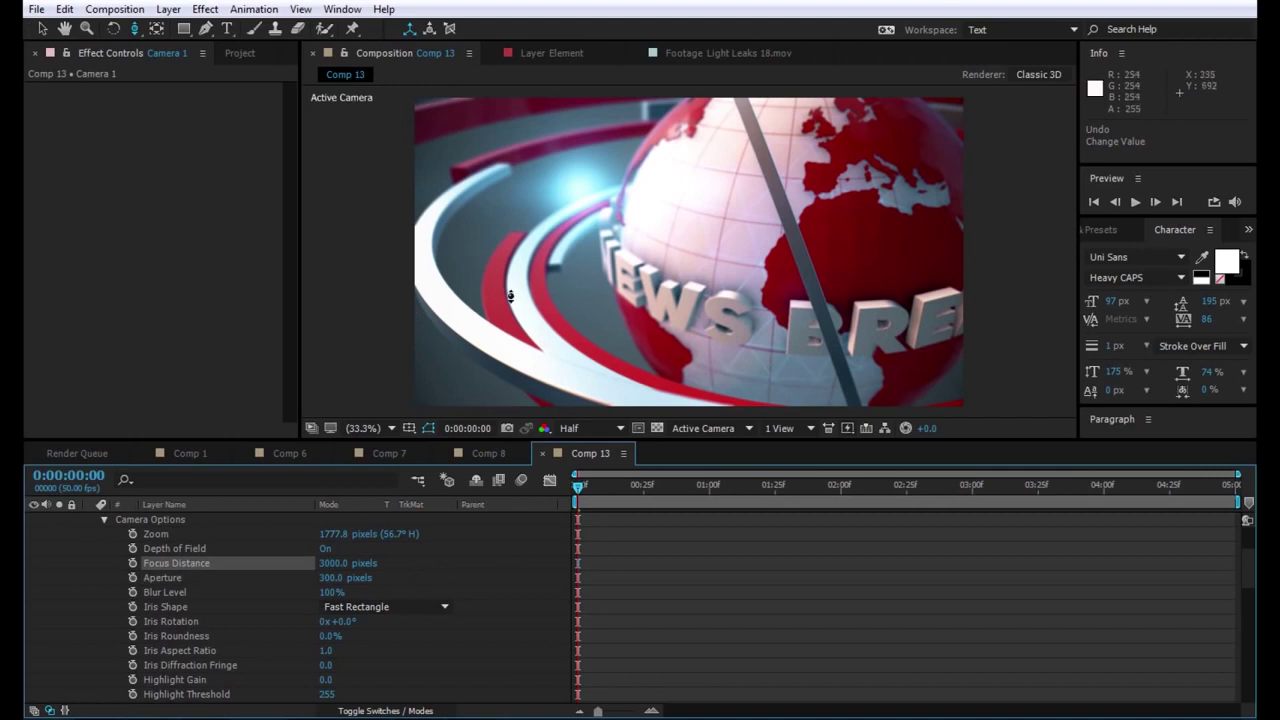
left_click(1135, 202)
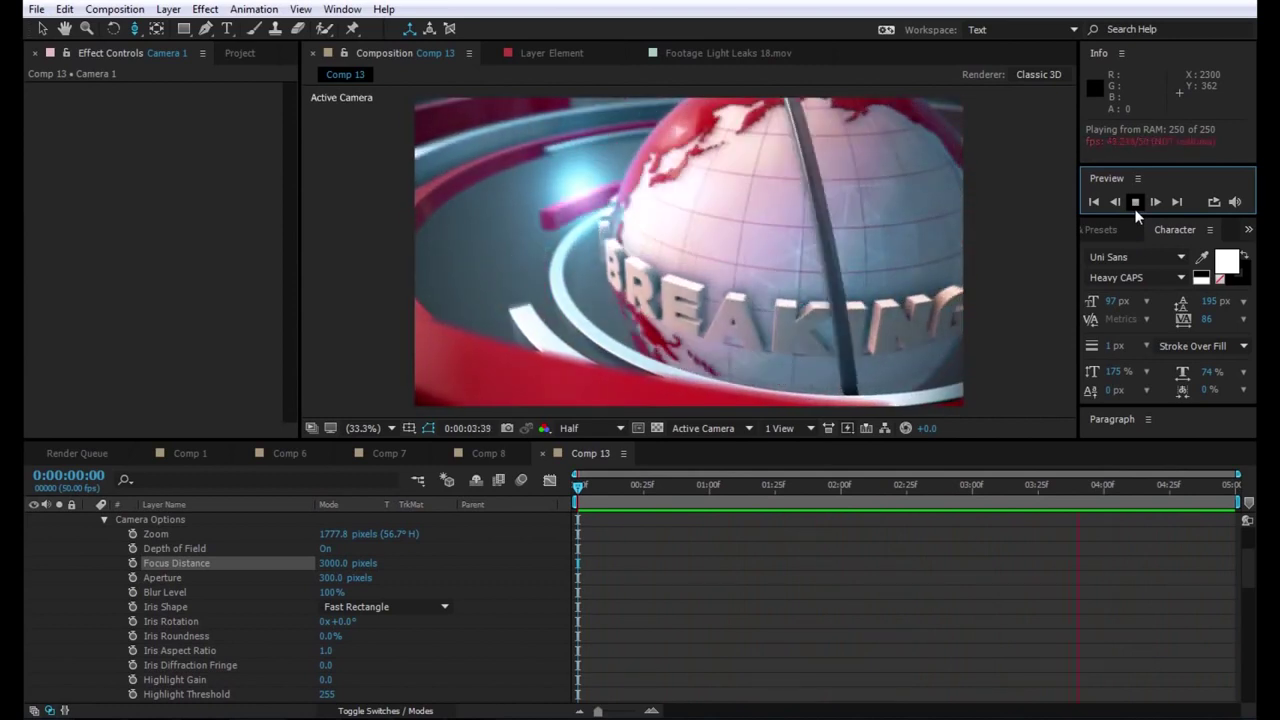
- From the comp start, orbit and dolly Camera 1 to position -37.8, 6633.7, -2801.1
left_click(1134, 208)
left_click(580, 487)
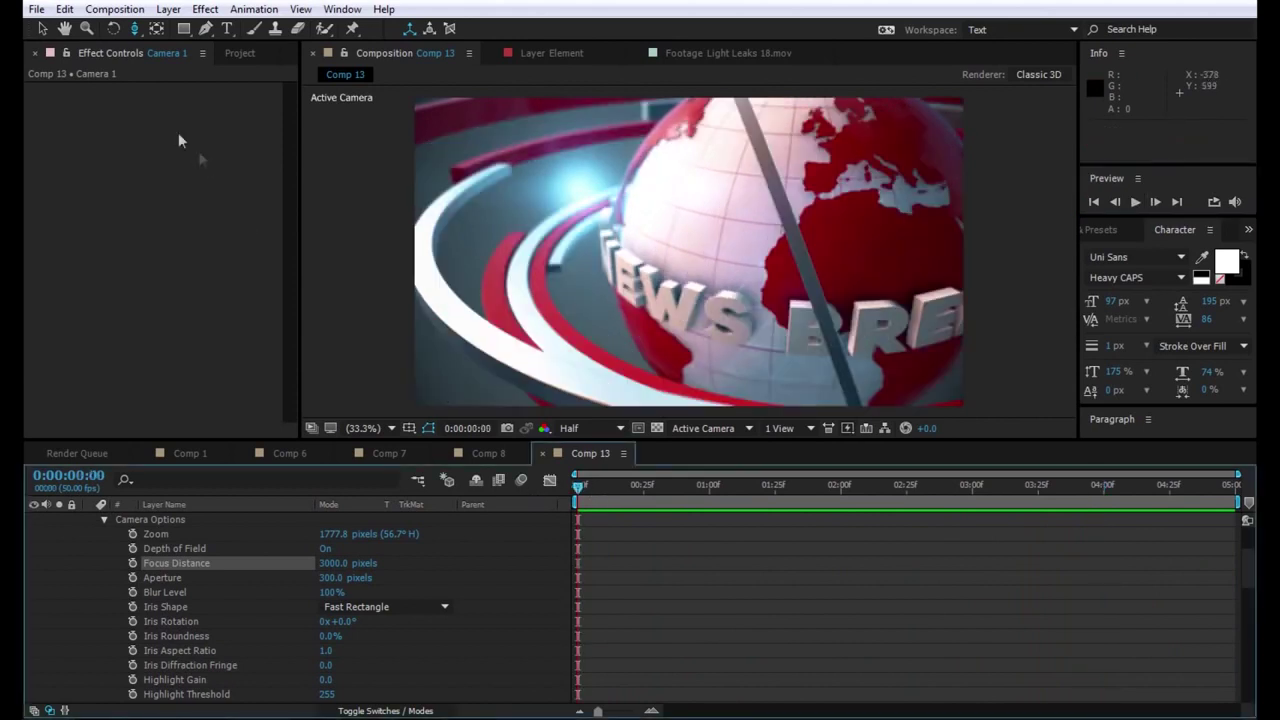
left_click_drag(897, 286, 852, 300)
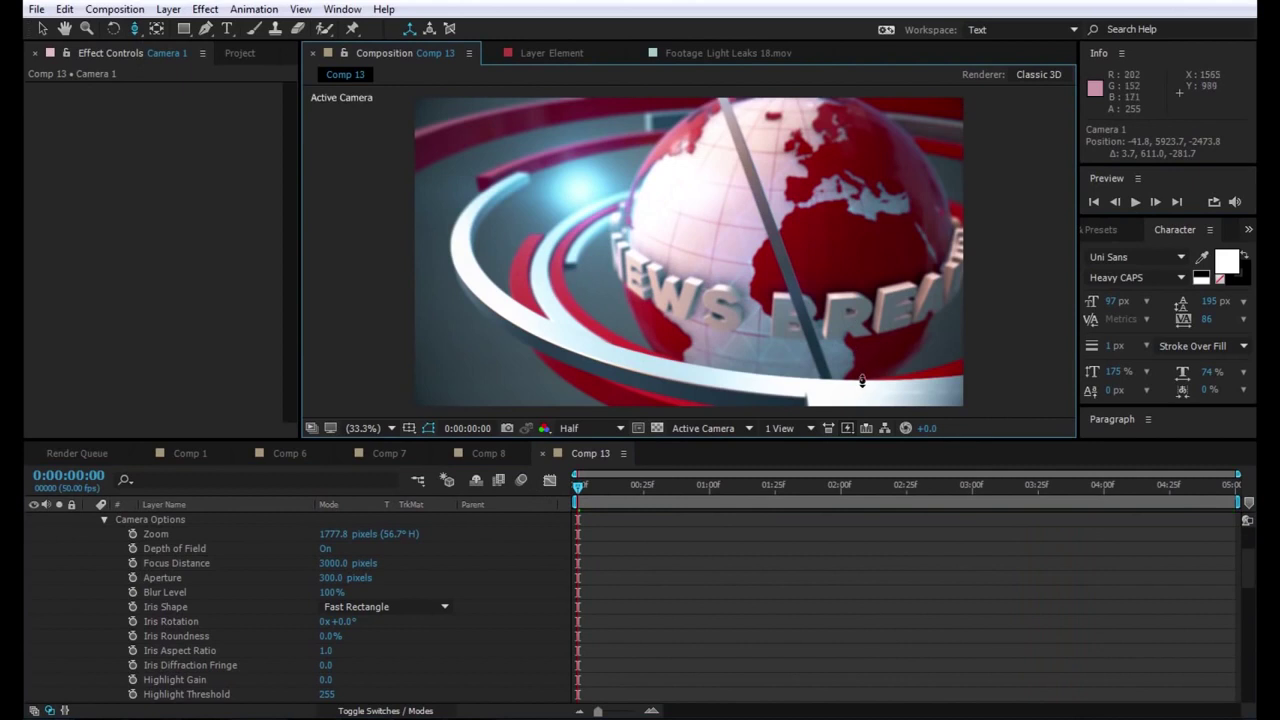
left_click_drag(862, 380, 876, 355)
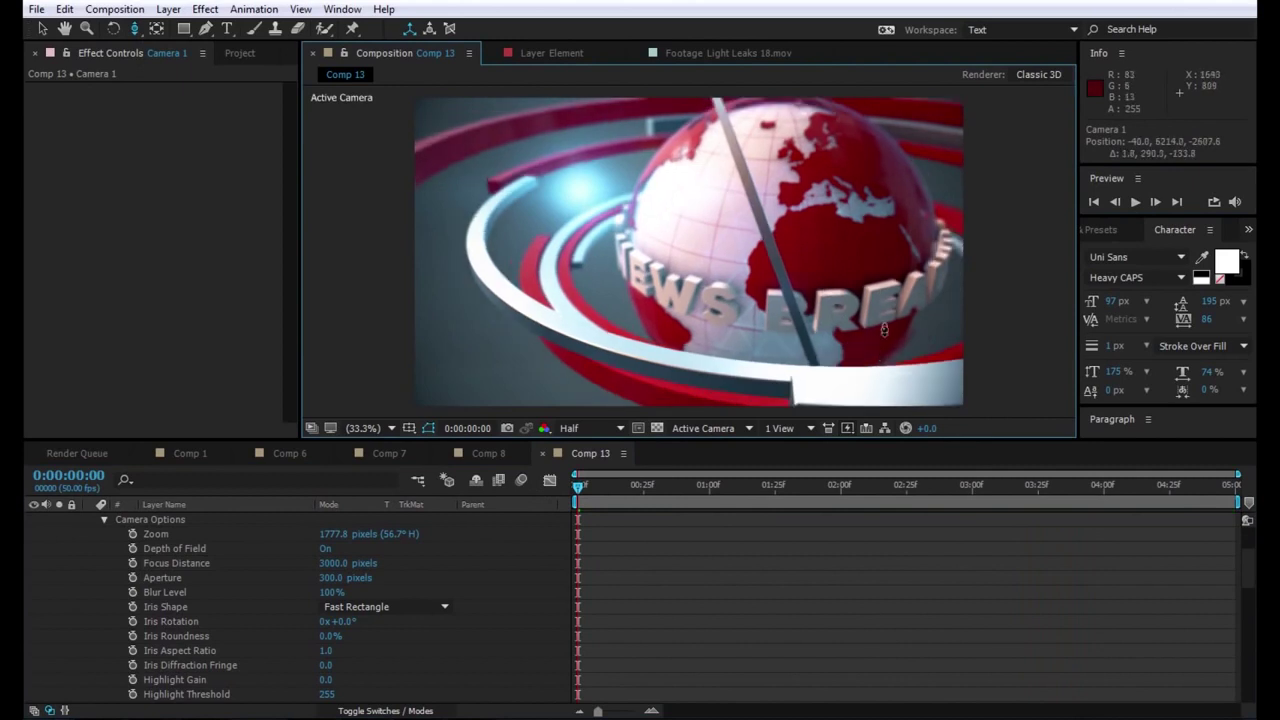
left_click_drag(876, 355, 875, 365)
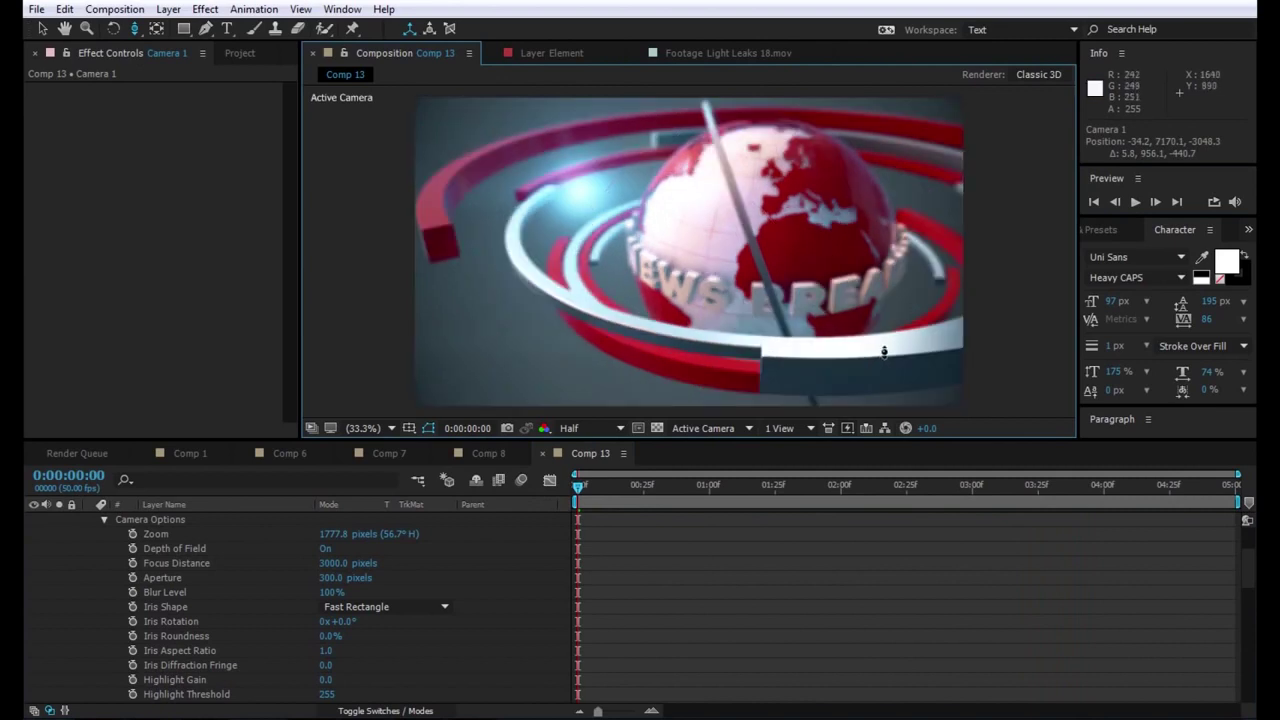
left_click_drag(885, 345, 888, 326)
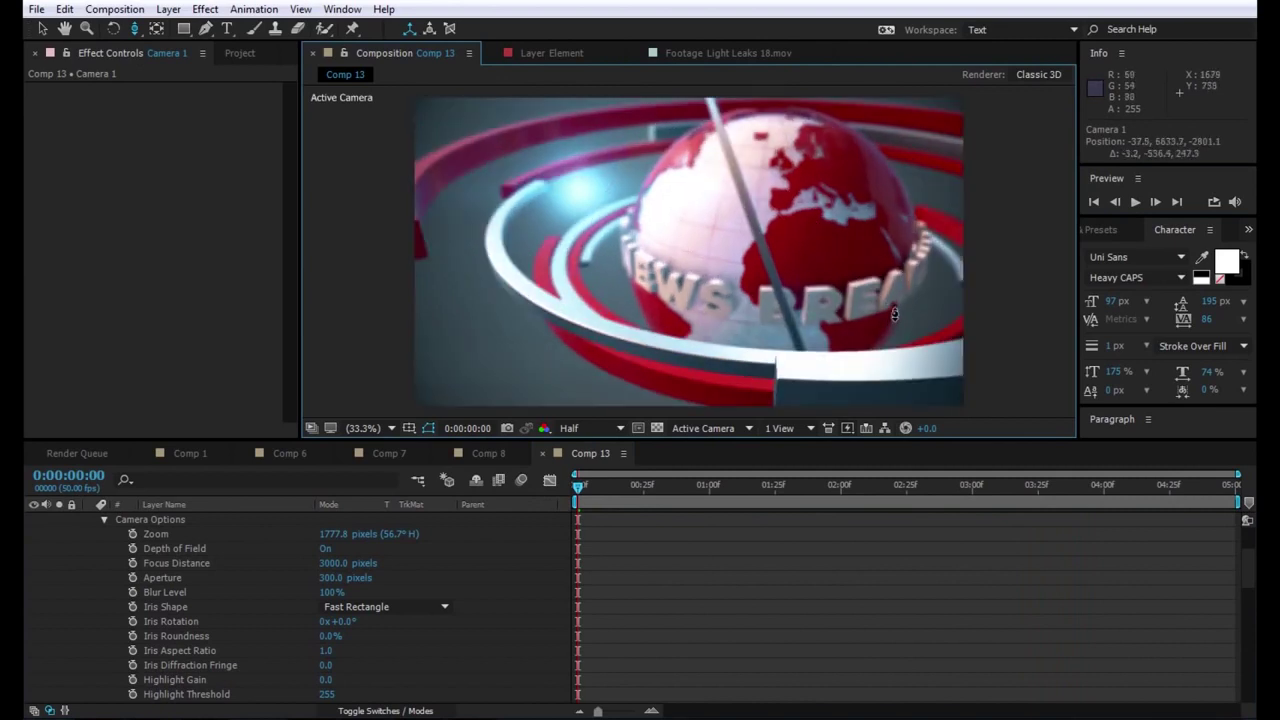
- Undo the camera move and set Focus Distance 5000 and Aperture 800
key("ctrl+z")
left_click(336, 563)
type("500")
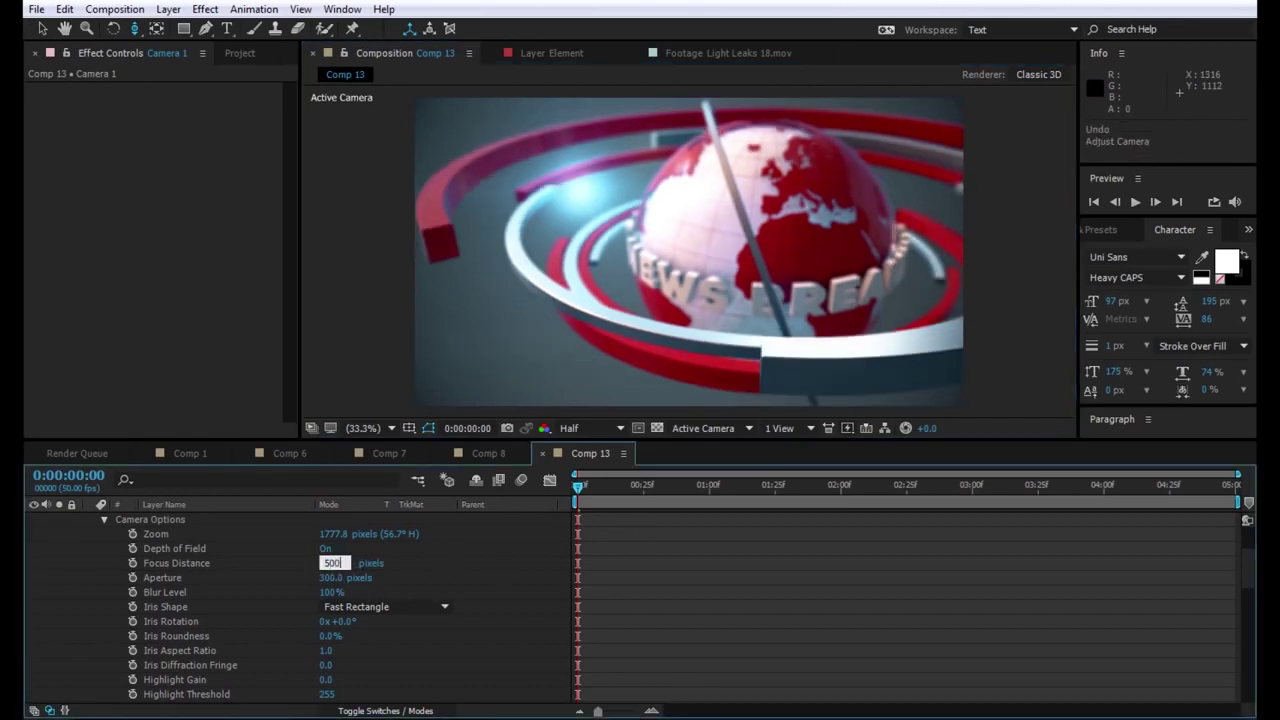
type("0.0")
key("Return")
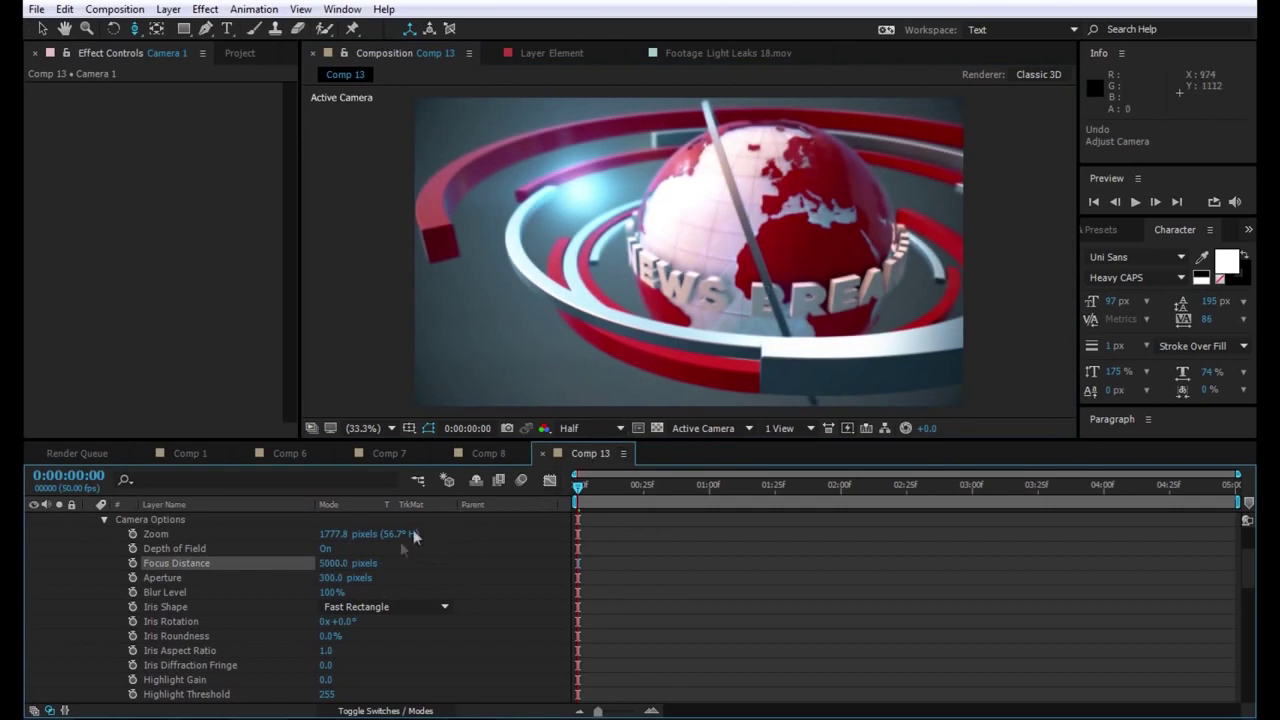
left_click(333, 577)
type("800")
key("Return")
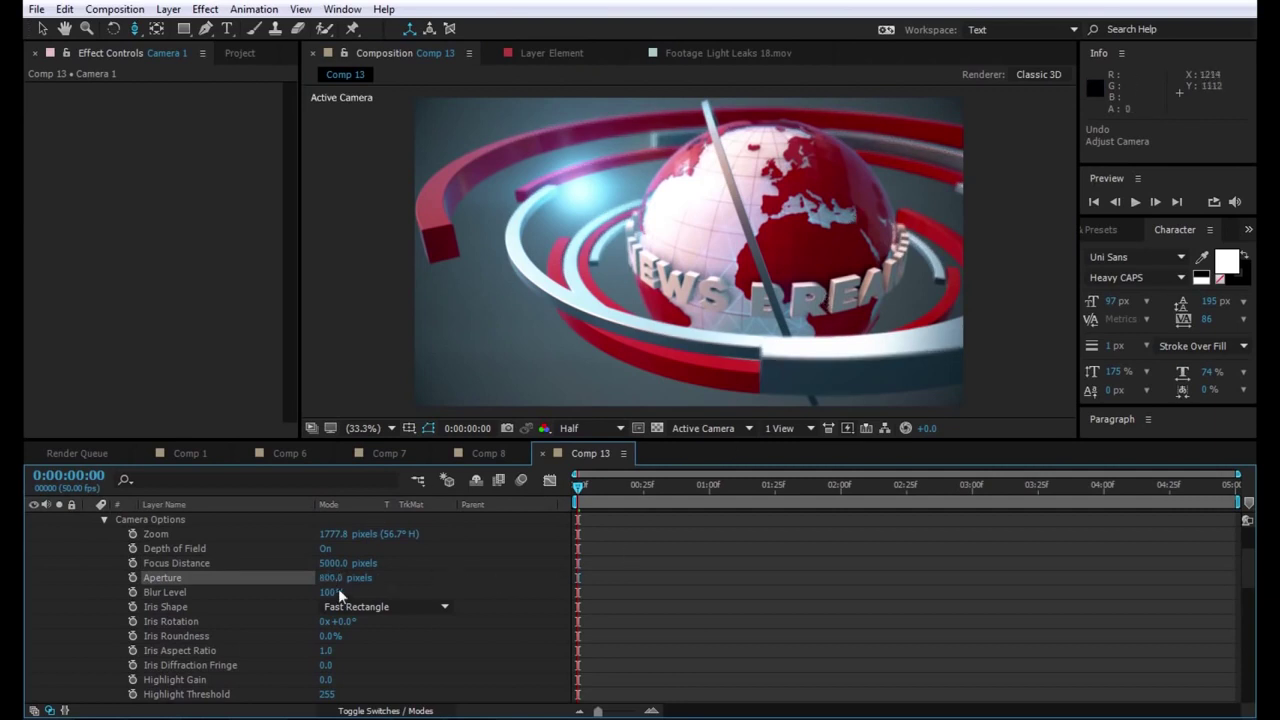
- Try Focus Distance 4600, return it to 5000, and settle Aperture at 500
left_click(334, 563)
type("4600")
key("Return")
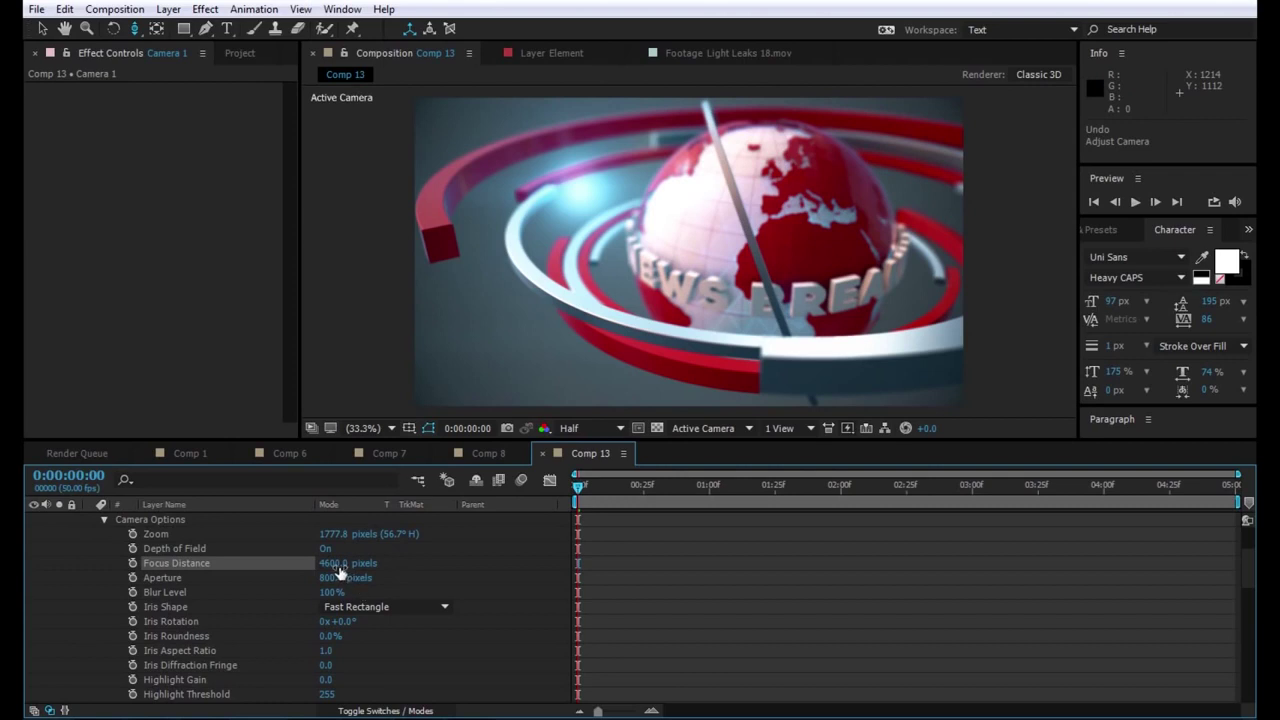
left_click(338, 565)
type("5000")
key("Return")
type("600")
key("Return")
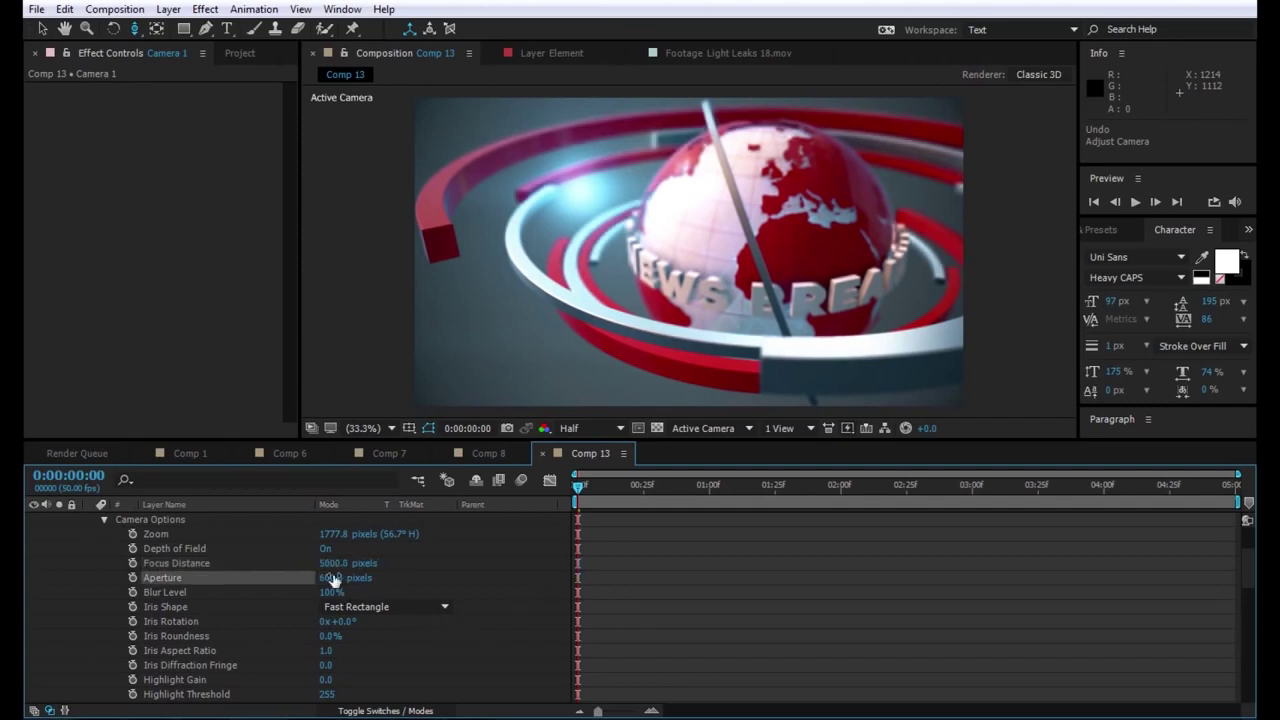
left_click(333, 578)
type("5")
key("Return")
scroll(311, 607, "up", 2)
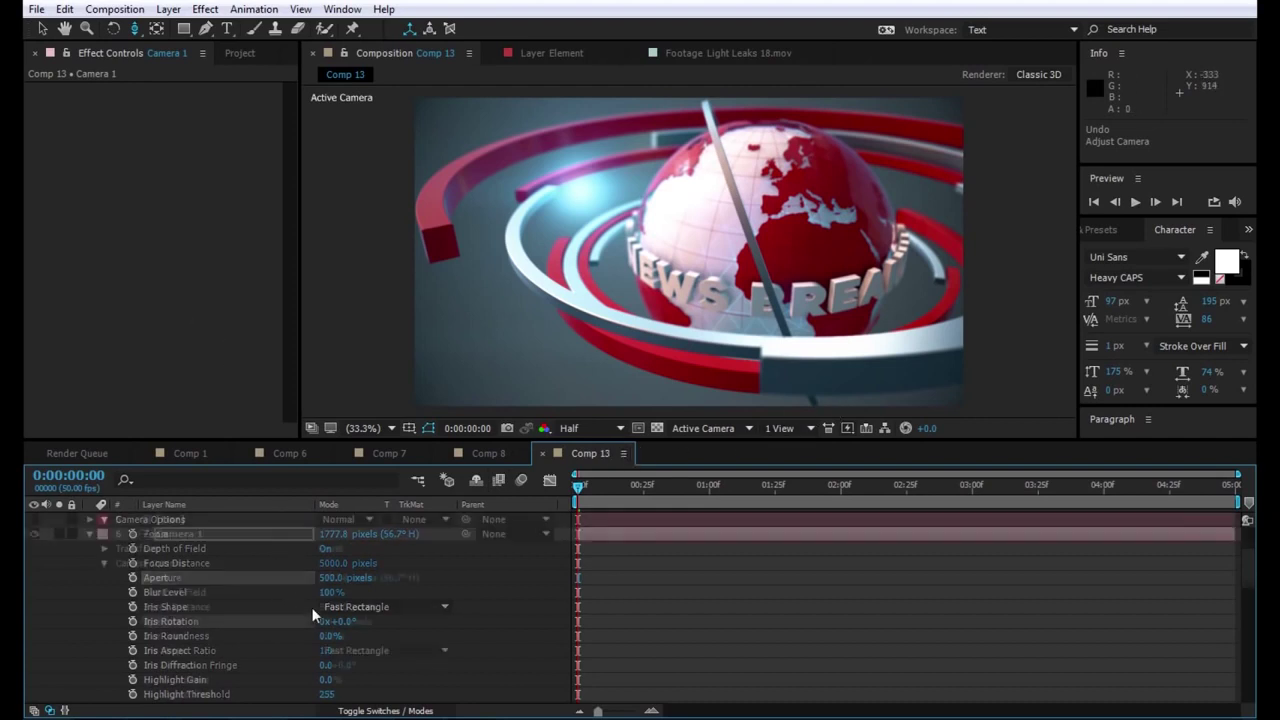
- Select the Element3D layer and open its Scene Setup
scroll(311, 607, "up", 2)
scroll(260, 578, "down", 5)
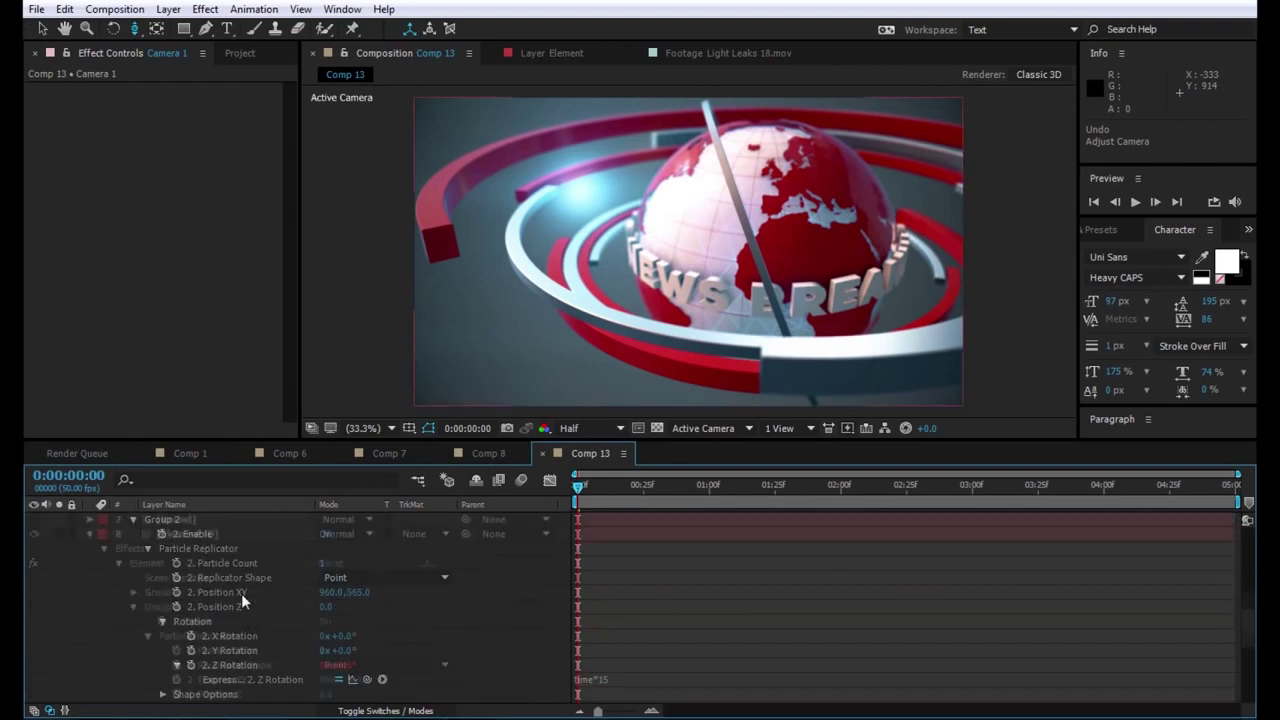
left_click(210, 580)
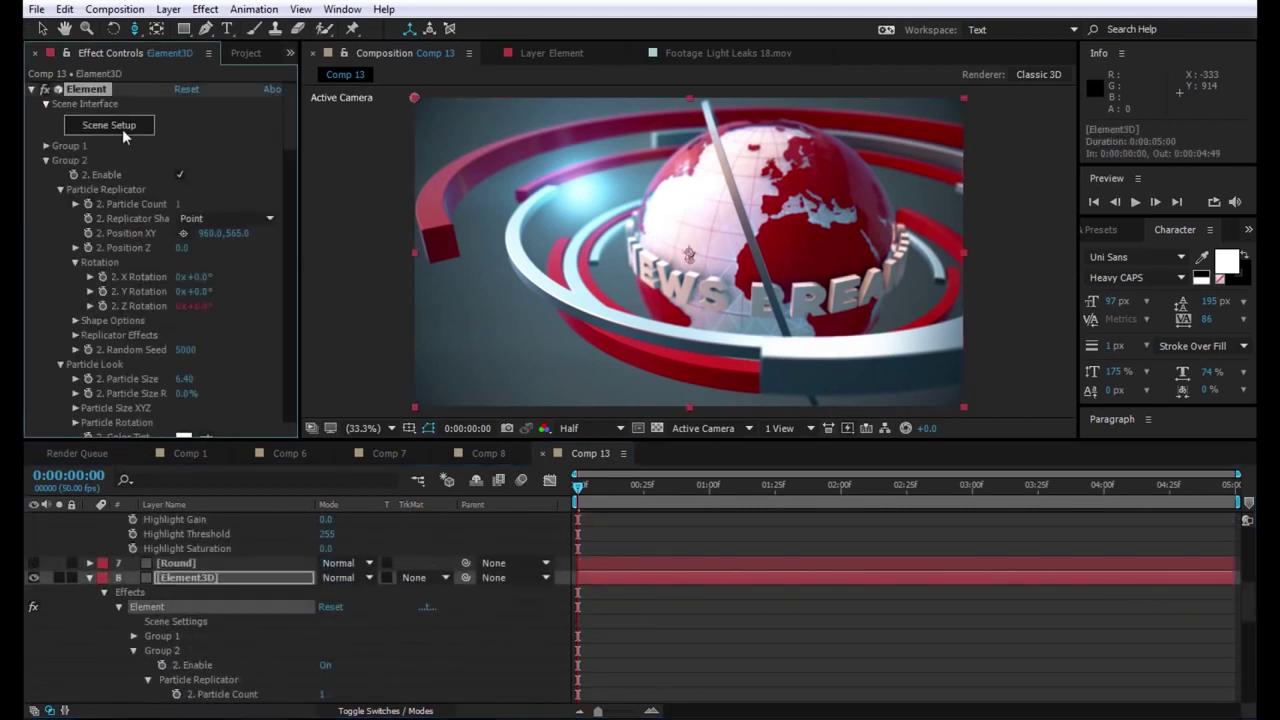
left_click(97, 125)
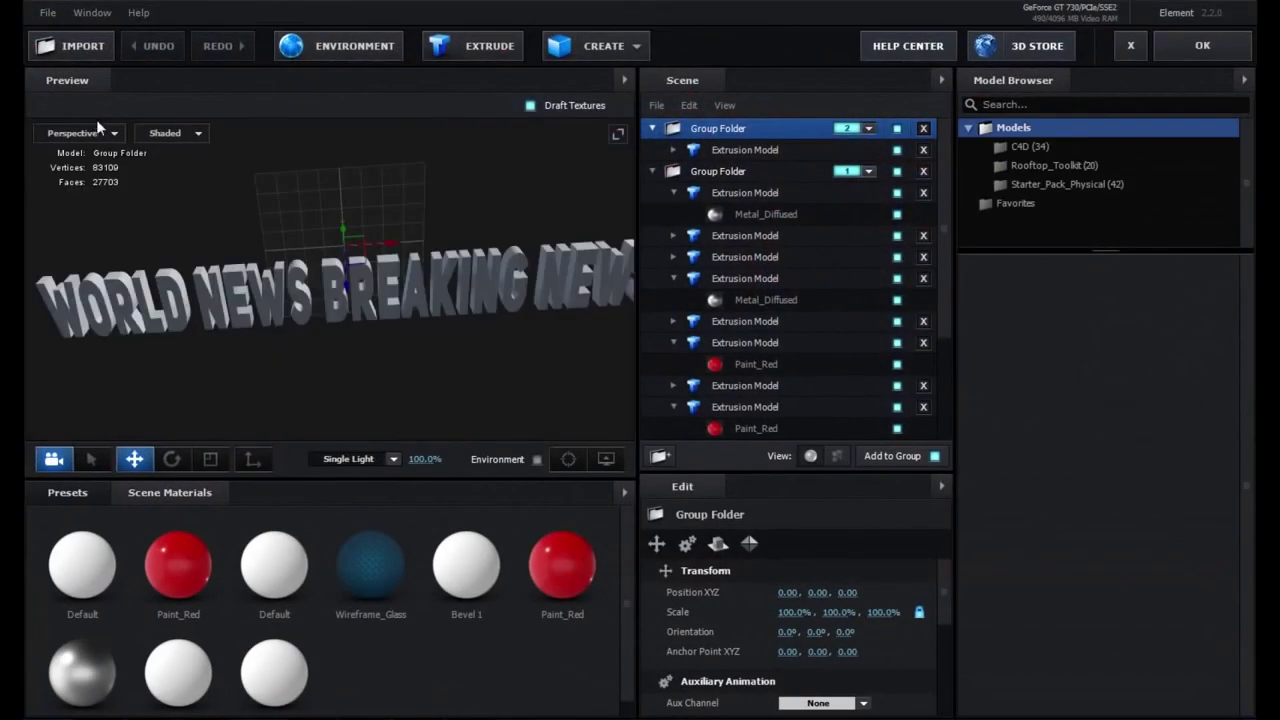
- Select the Globe3D model and one sphere model in the scene tree
left_click(768, 167)
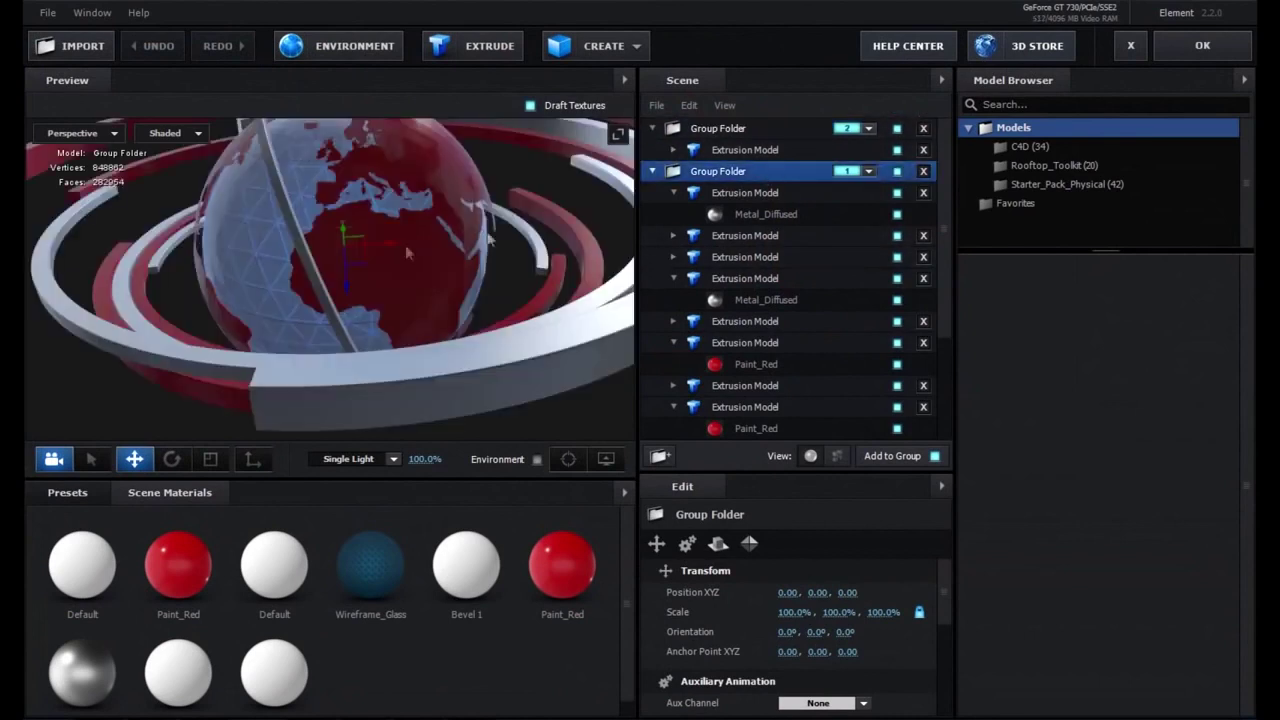
left_click(305, 252)
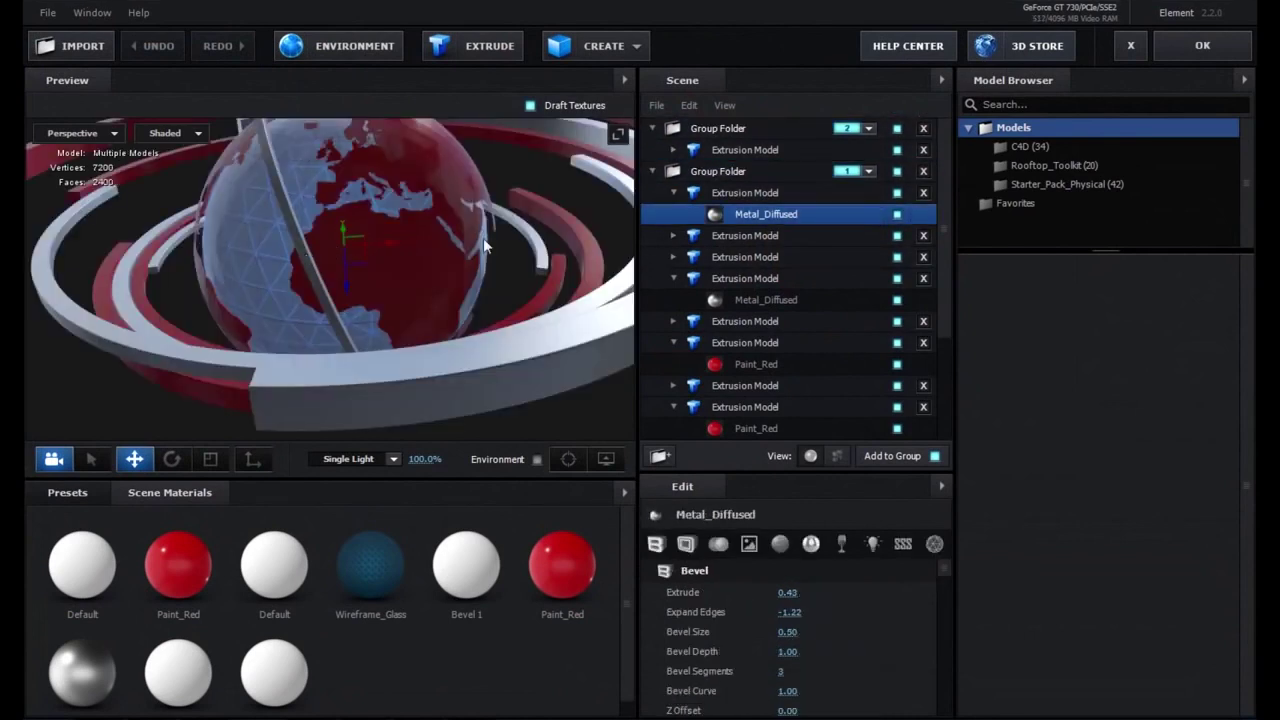
left_click(740, 192)
scroll(840, 434, "down", 5)
left_click(730, 387)
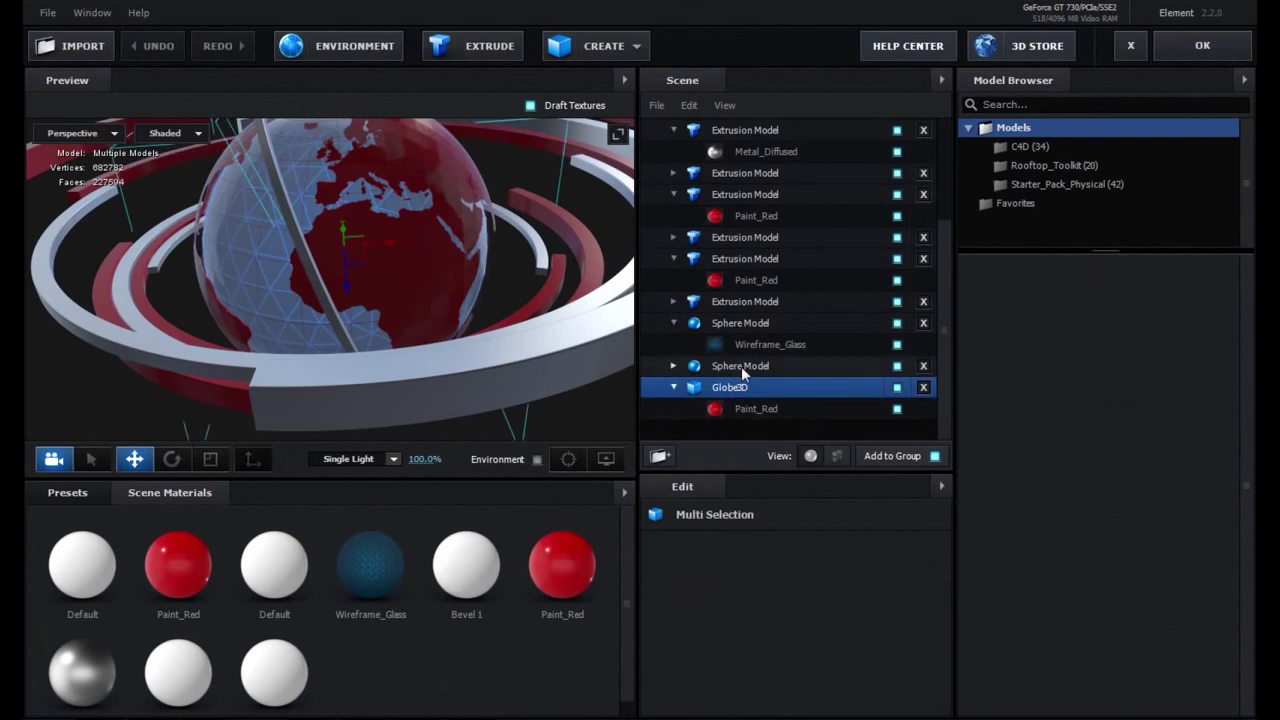
left_click(741, 366, "ctrl")
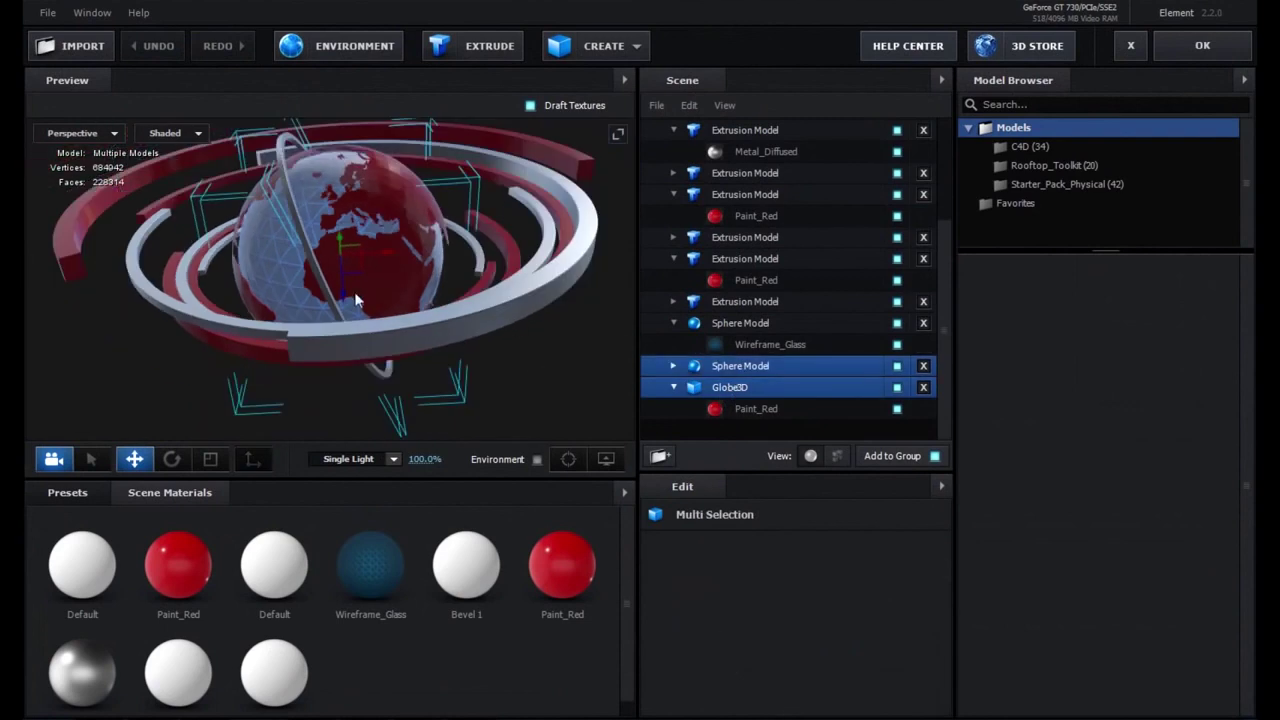
- Add the second sphere model and drag the globe models upward on Y
left_click_drag(342, 300, 342, 335)
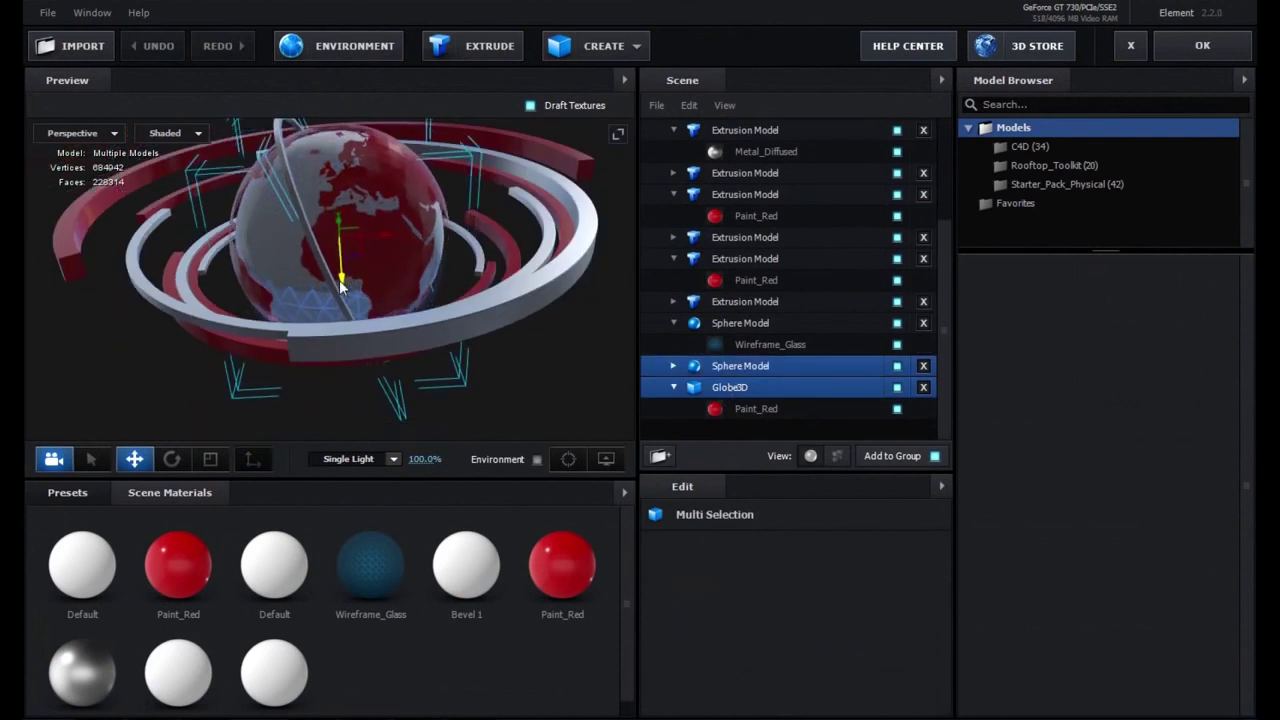
key("ctrl+z")
left_click(722, 326, "ctrl")
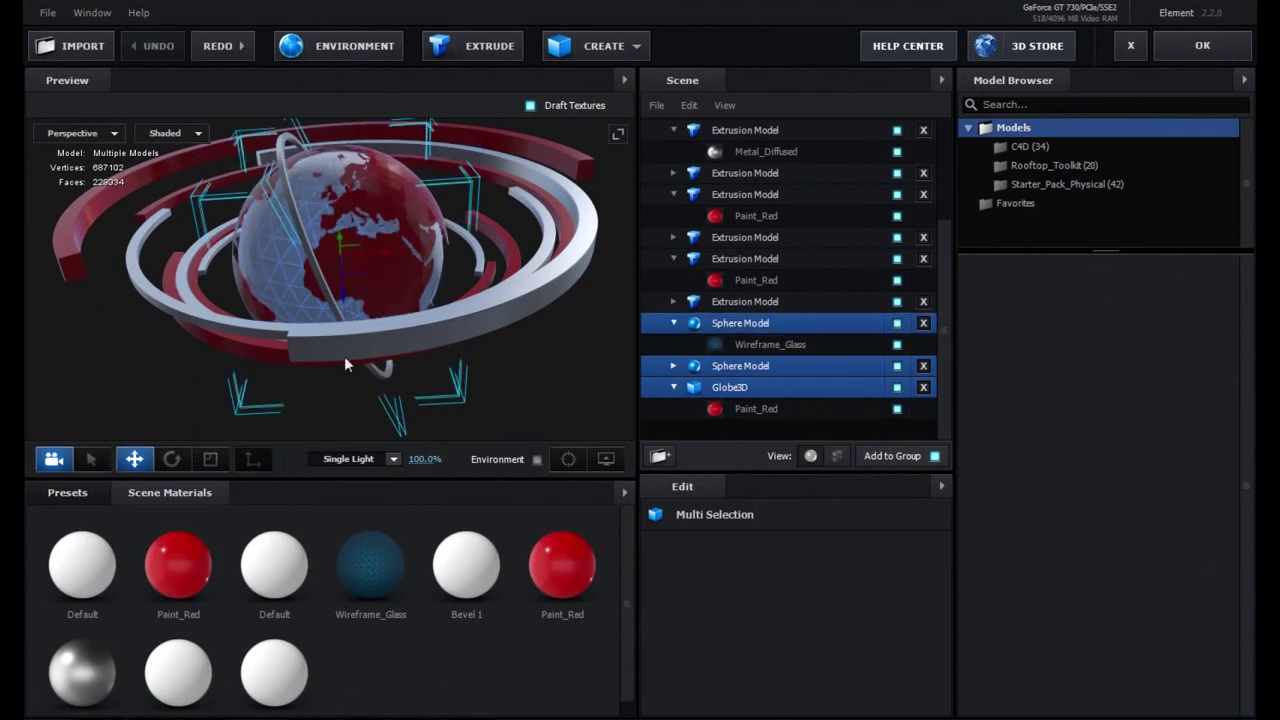
left_click_drag(344, 312, 341, 289)
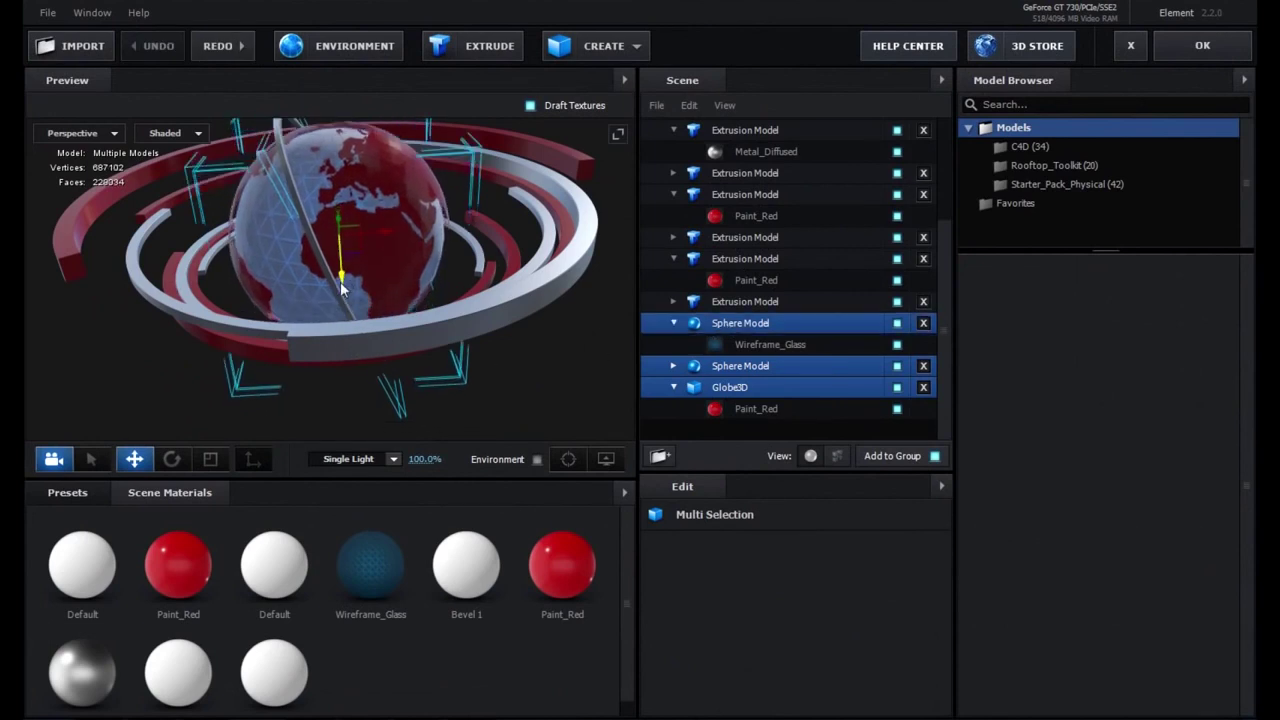
left_click_drag(341, 289, 338, 267)
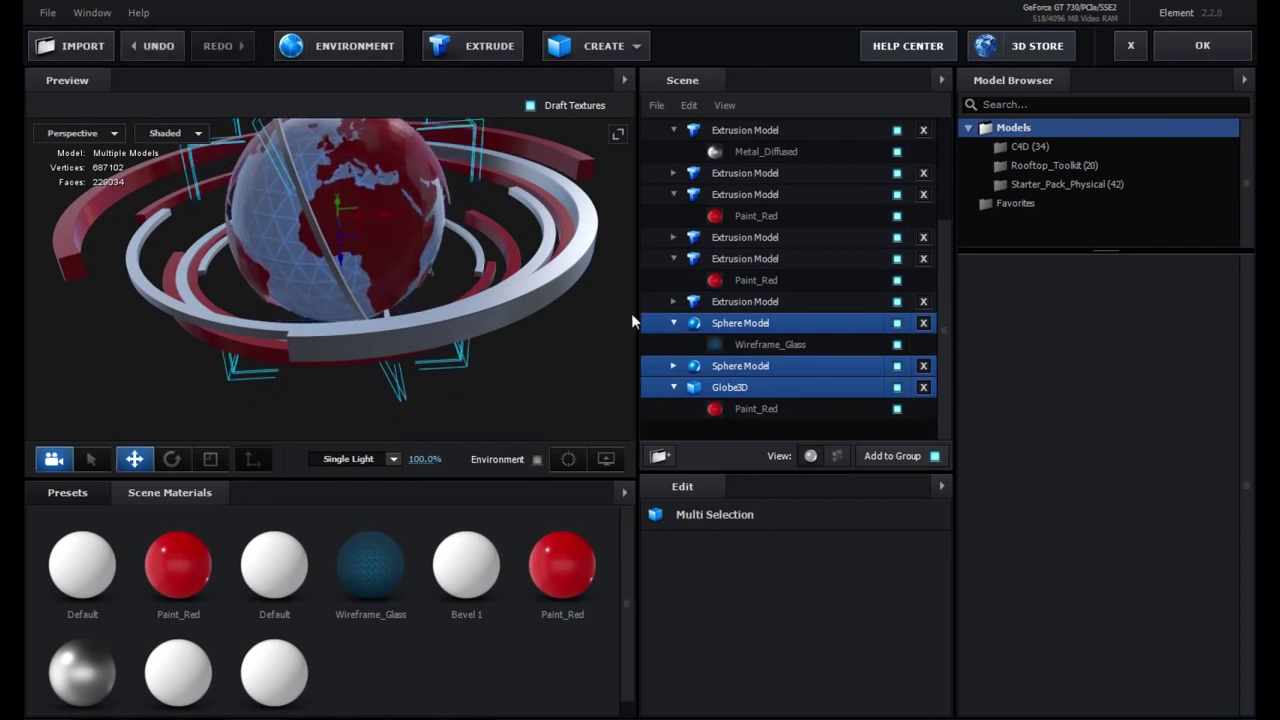
scroll(801, 318, "up", 3)
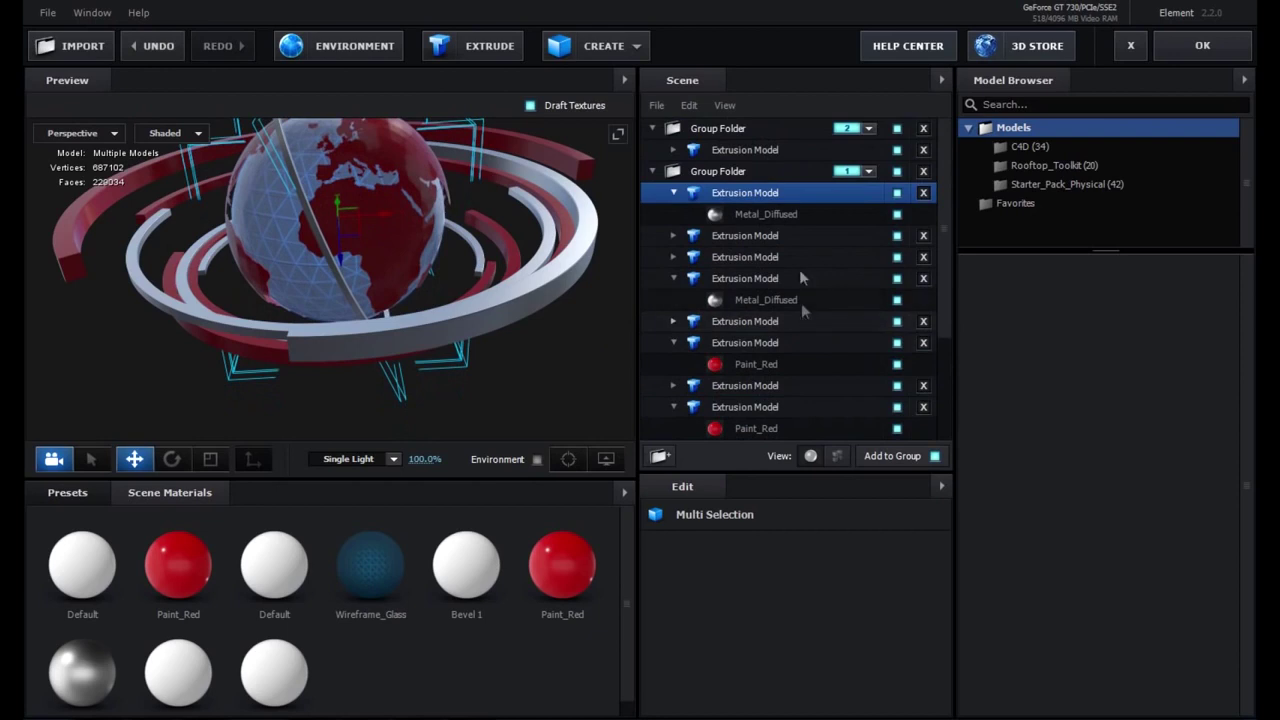
left_click(719, 130)
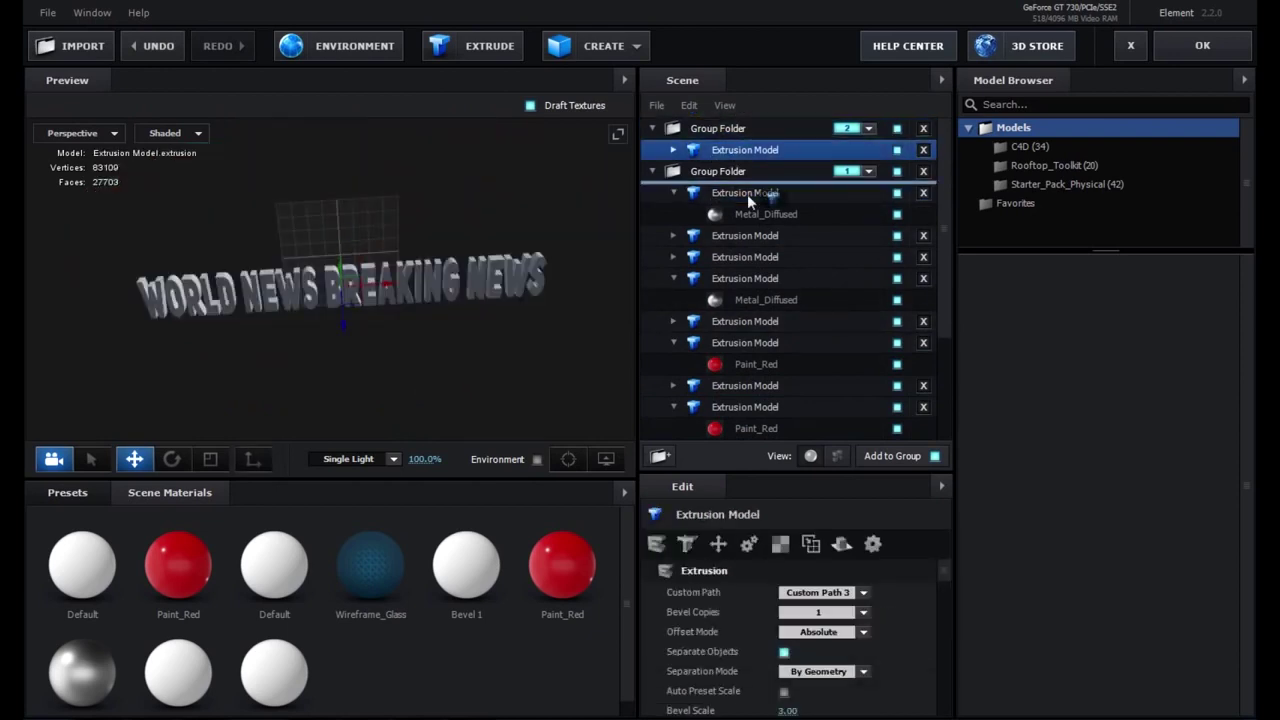
- Raise the WORLD NEWS BREAKING NEWS text slightly, then return it to the first group
left_click_drag(723, 147, 745, 190)
left_click_drag(346, 325, 345, 278)
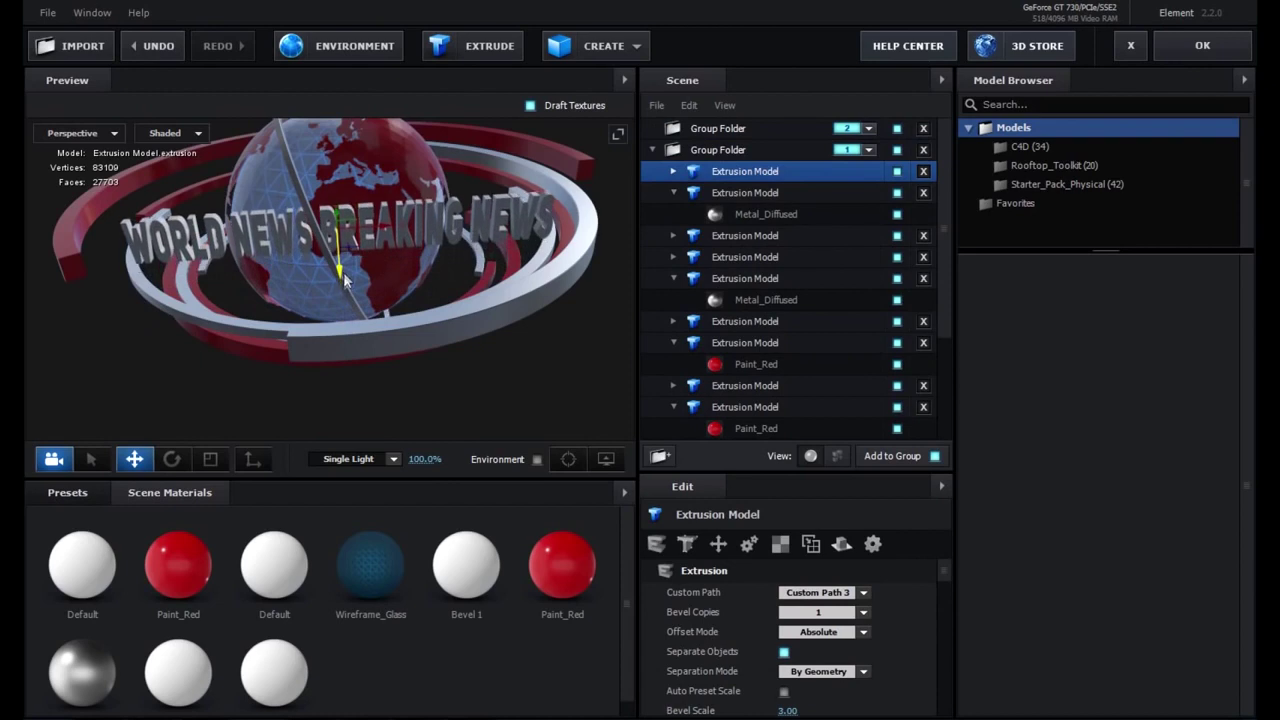
left_click_drag(345, 278, 345, 285)
left_click_drag(776, 171, 738, 131)
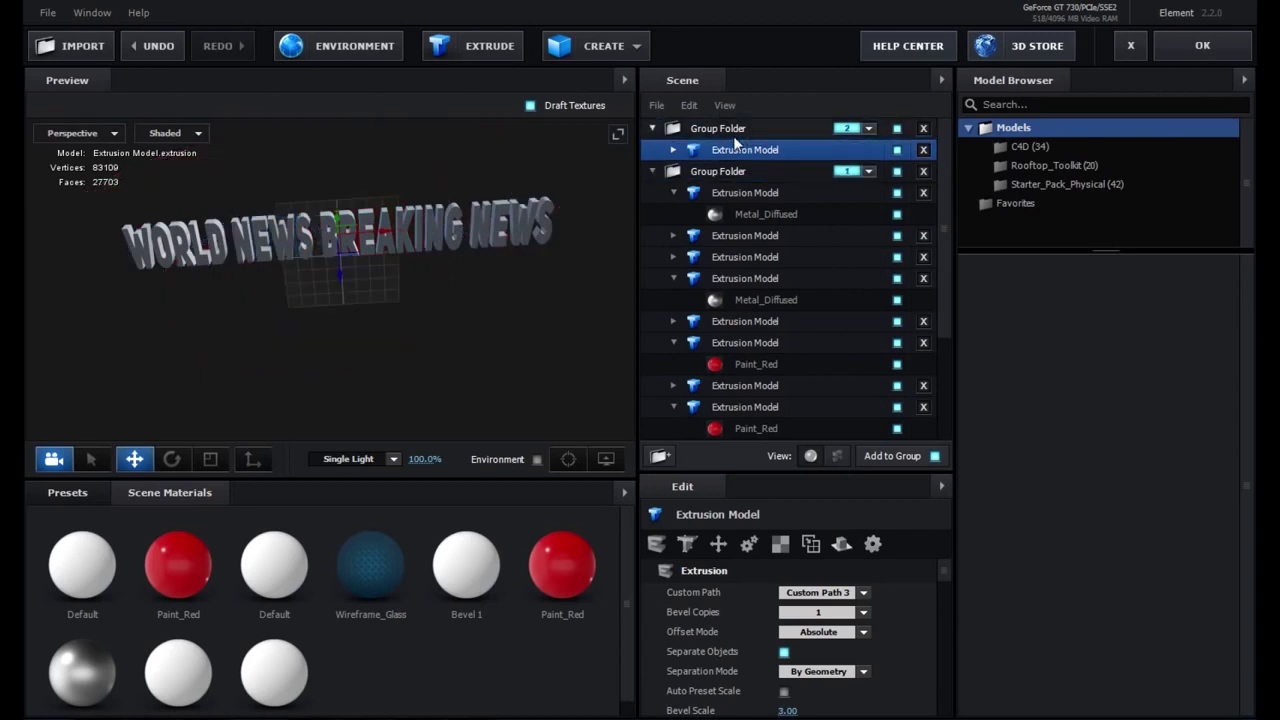
- Set Metal_Diffused Expand Edges to -2.26 and Extrude to 0.35, then apply
left_click(740, 171)
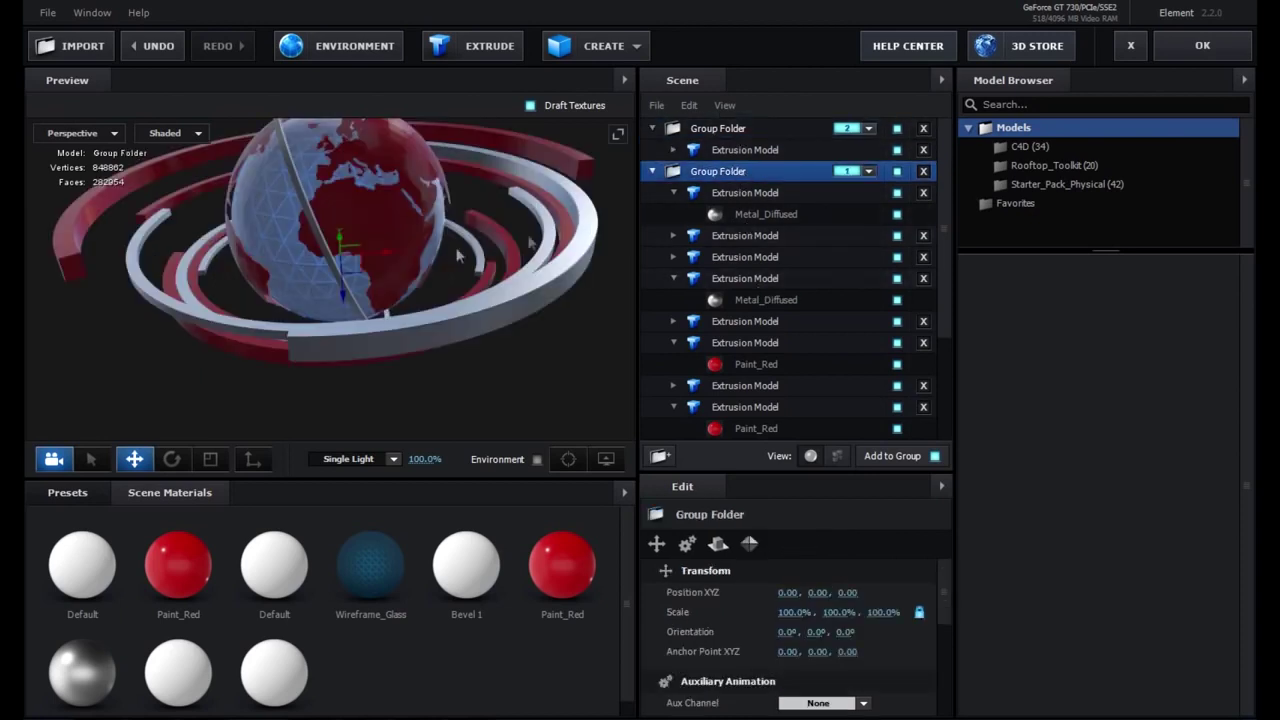
left_click(308, 213)
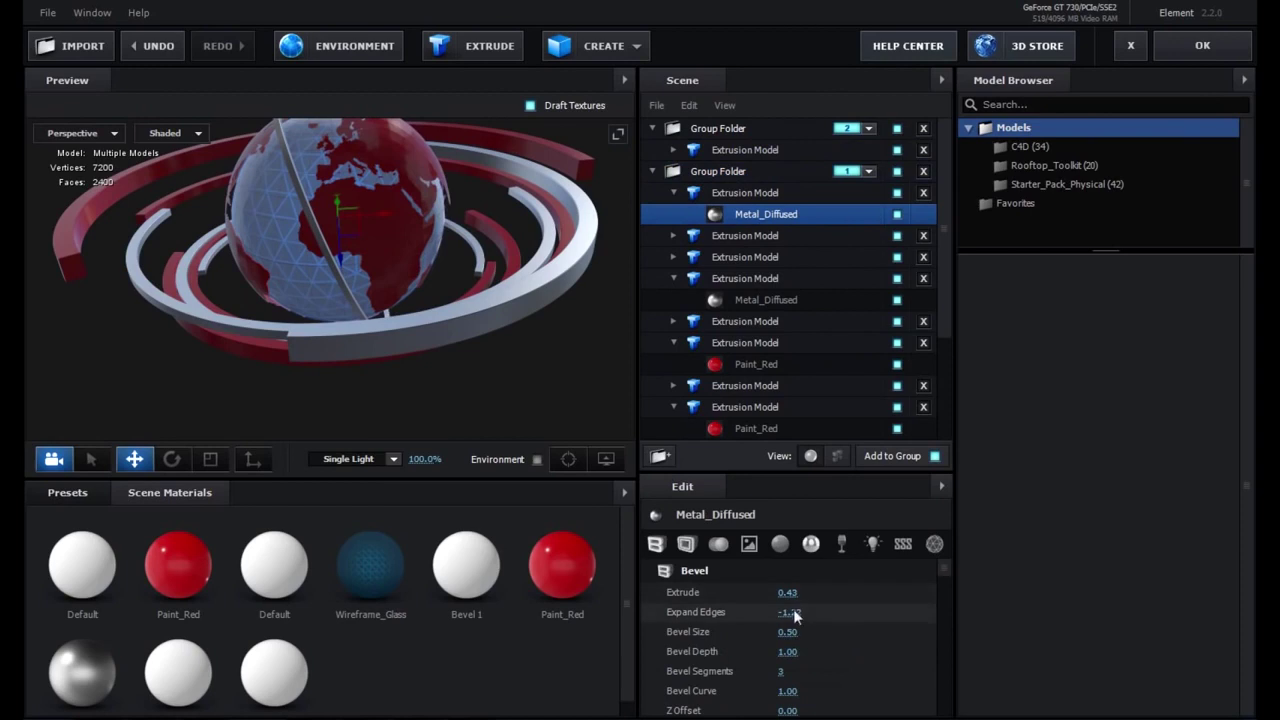
left_click_drag(790, 617, 679, 599)
mouse_move(805, 594)
left_mouse_down()
mouse_move(768, 592)
mouse_move(800, 592)
left_mouse_up()
mouse_move(330, 250)
left_mouse_down()
mouse_move(413, 256)
mouse_move(446, 298)
mouse_move(419, 300)
left_mouse_up()
scroll(413, 248, "up", 5)
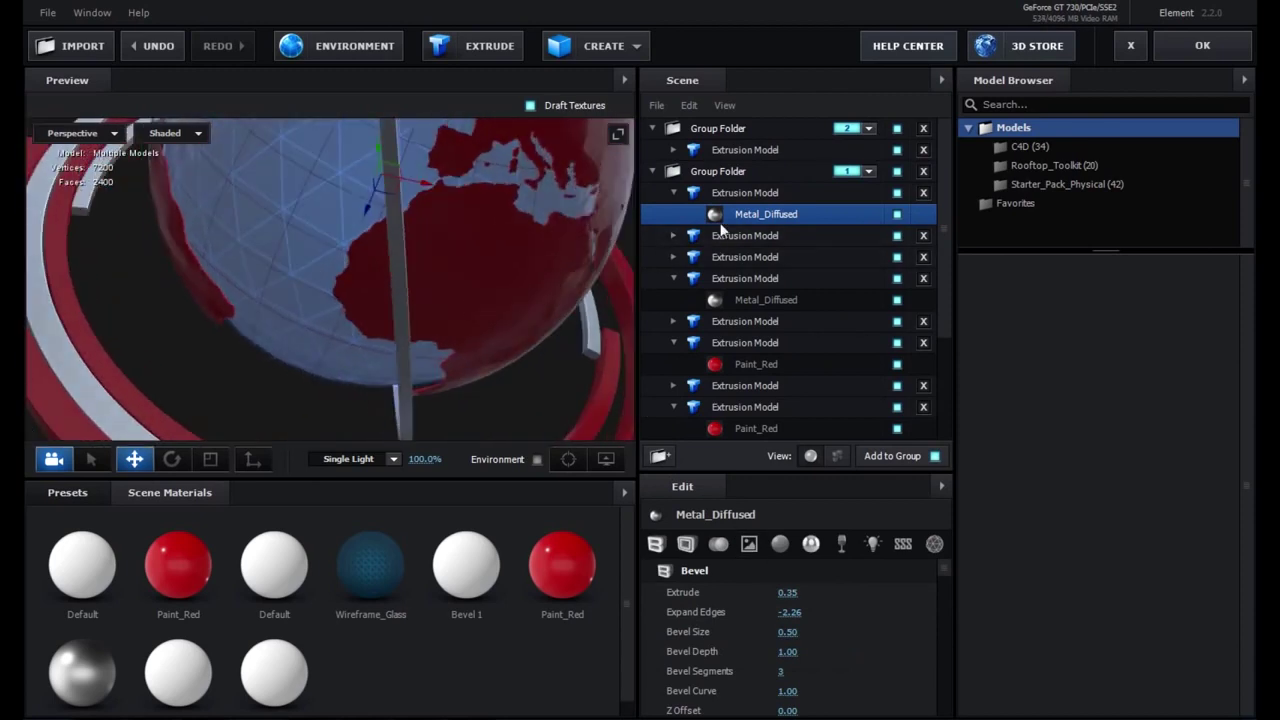
left_click(1230, 46)
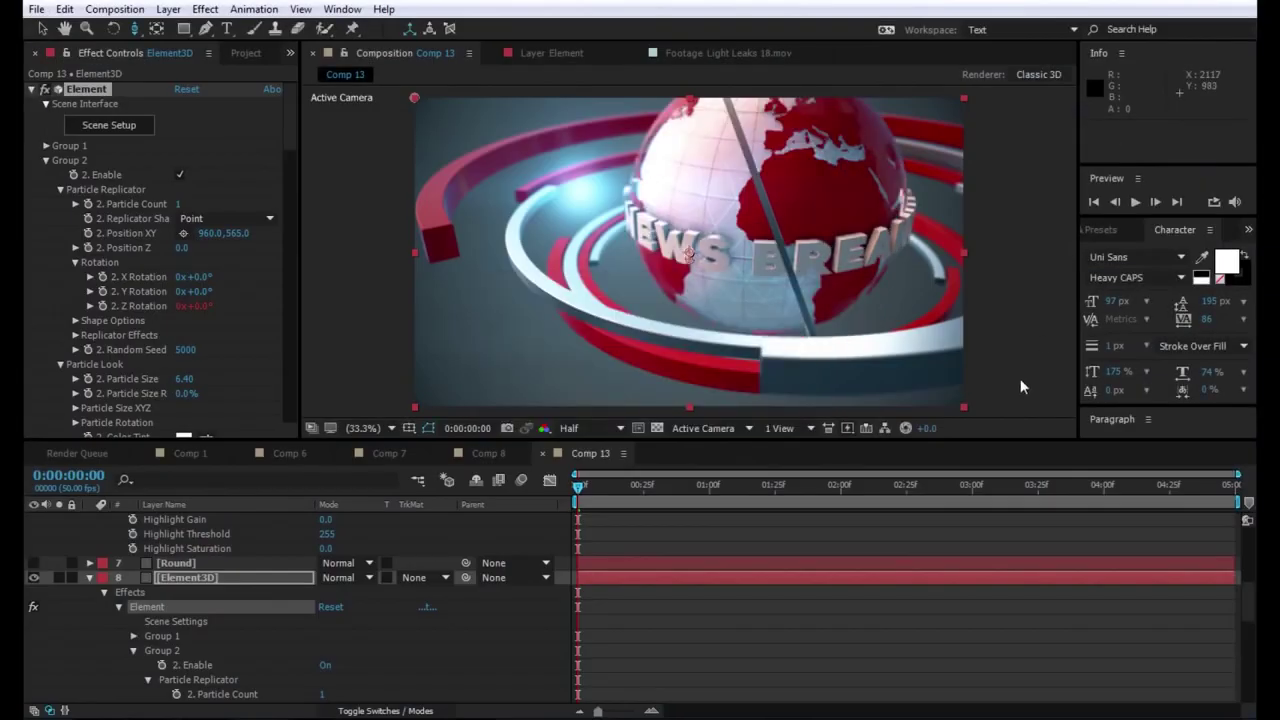
- Pan and orbit Camera 1 to a higher angle at 207.6, 7285.5, -2722.3
left_click_drag(135, 28, 180, 44)
left_click_drag(822, 264, 823, 287)
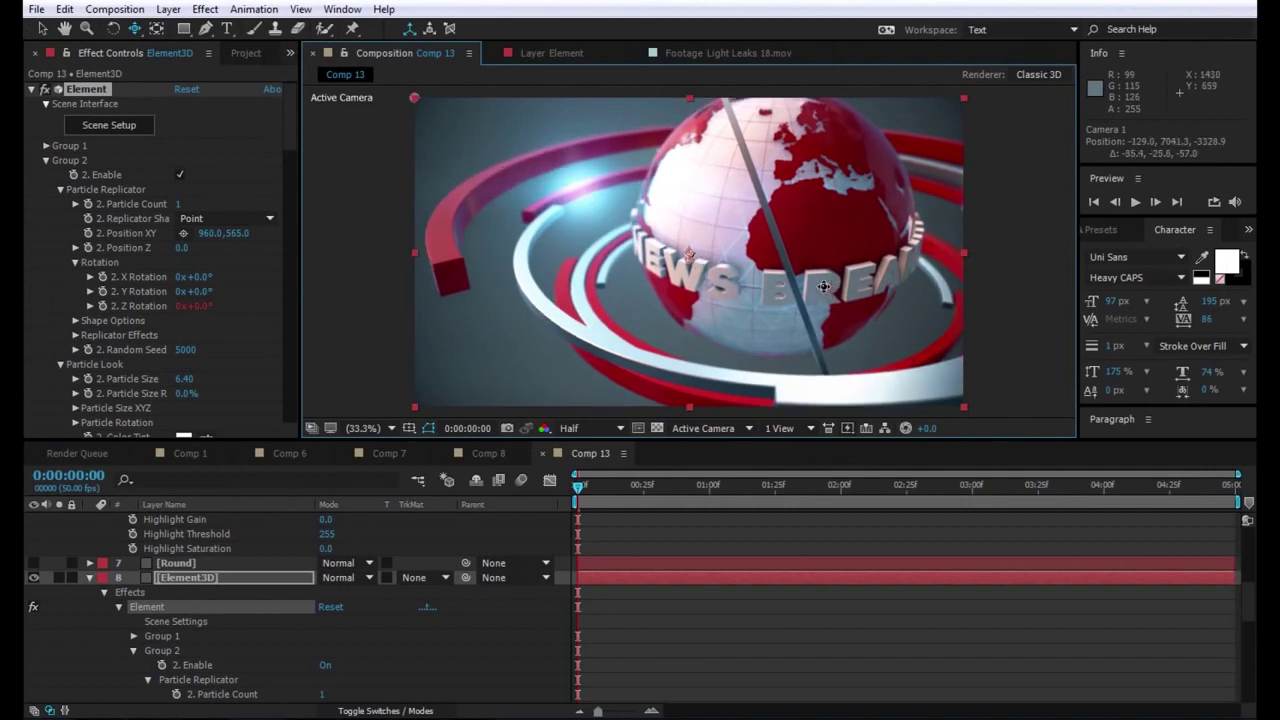
left_click_drag(823, 287, 809, 282)
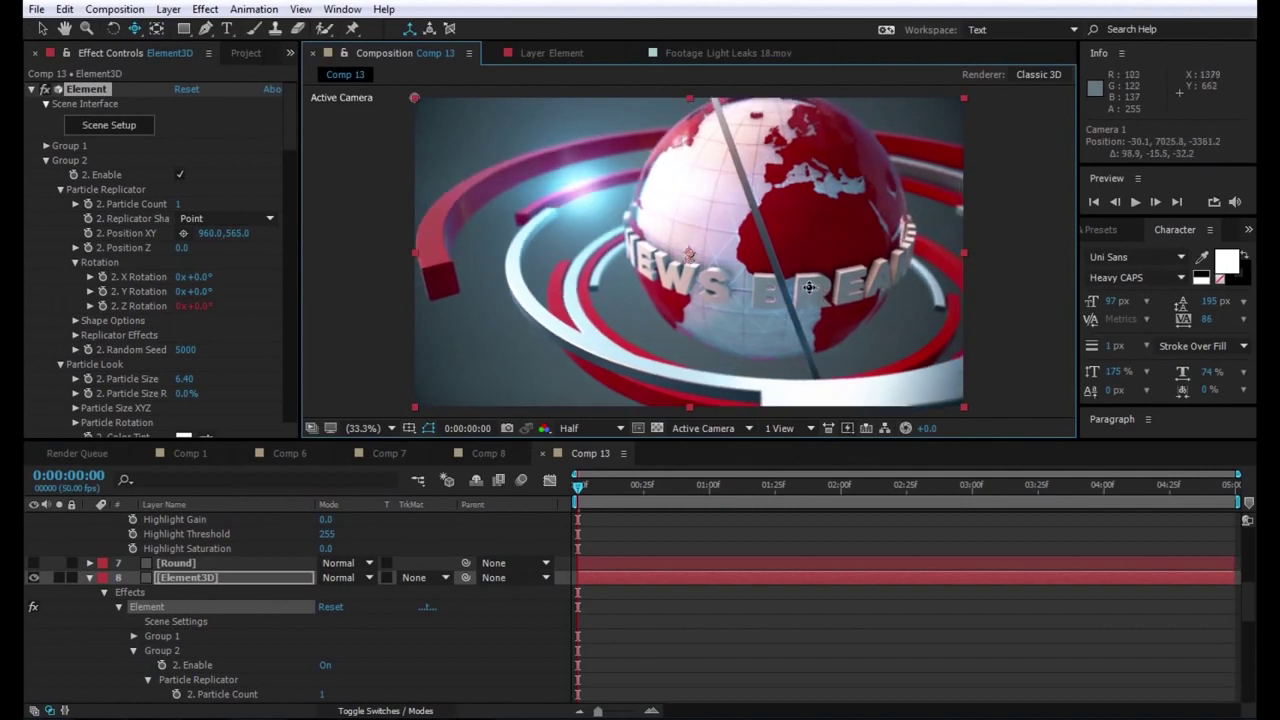
left_click_drag(135, 28, 170, 50)
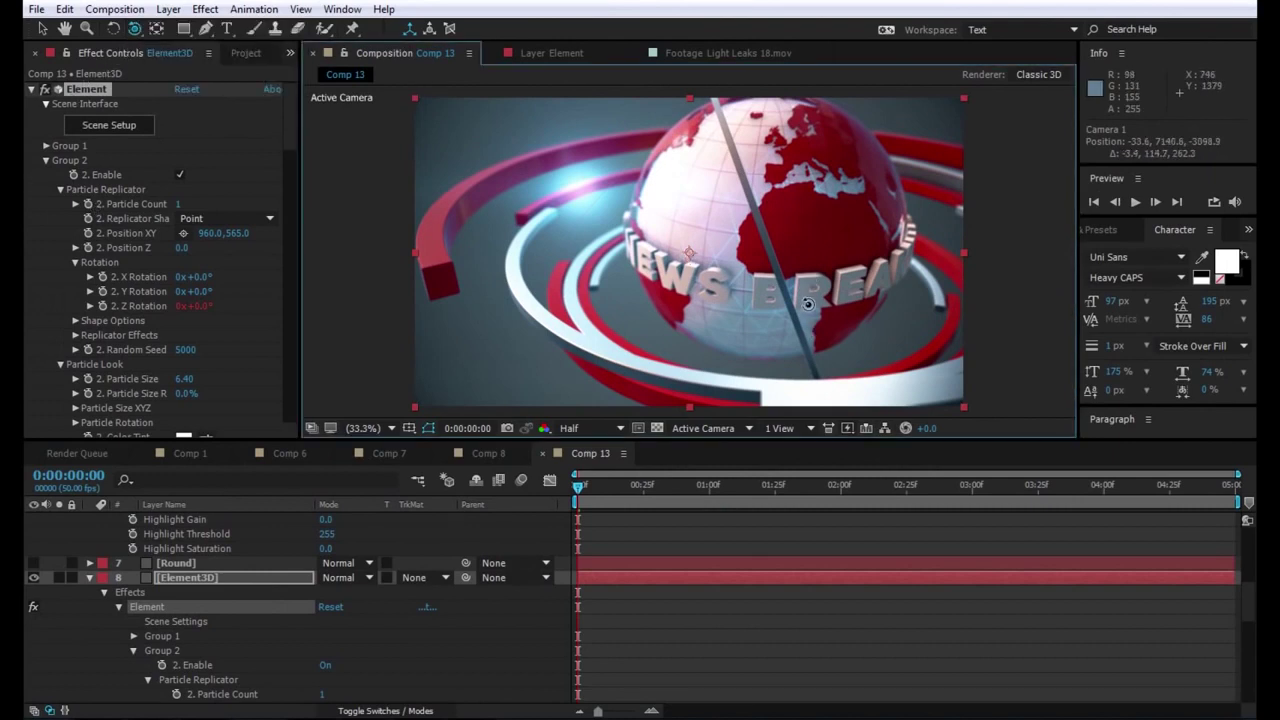
left_click_drag(813, 330, 808, 304)
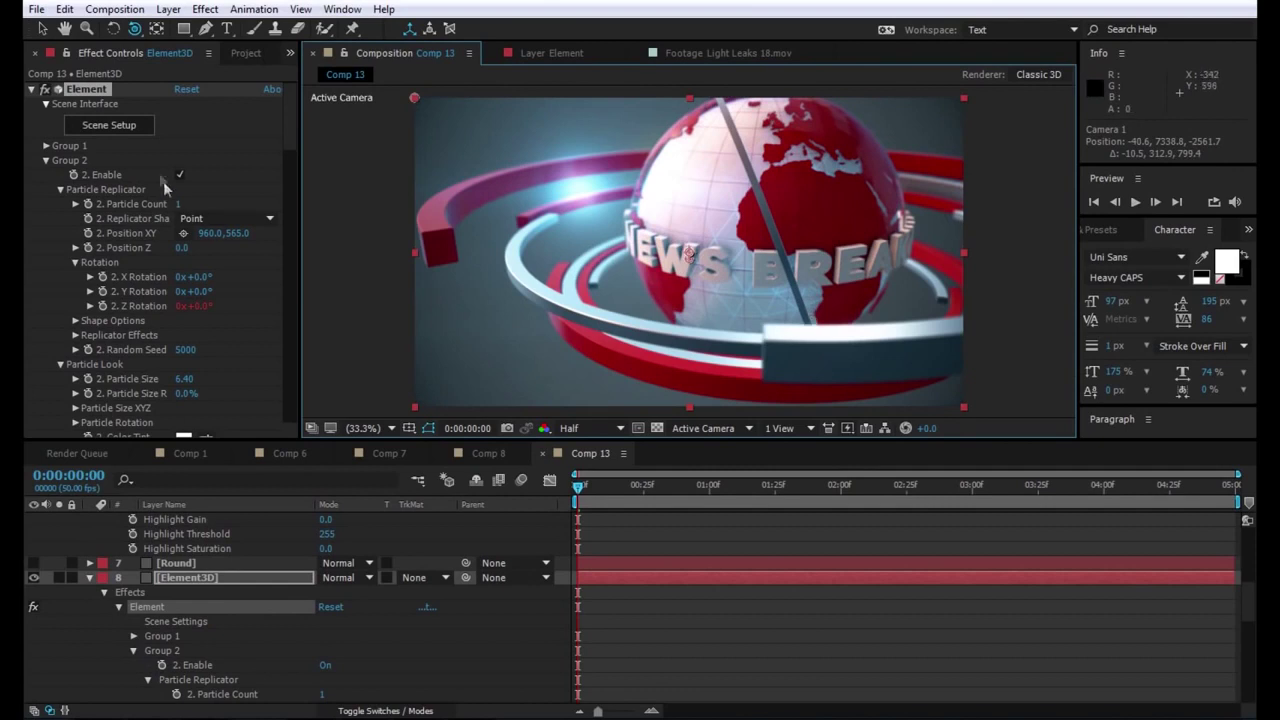
left_click_drag(134, 28, 200, 66)
mouse_move(885, 262)
left_mouse_down()
mouse_move(898, 269)
mouse_move(862, 269)
left_mouse_up()
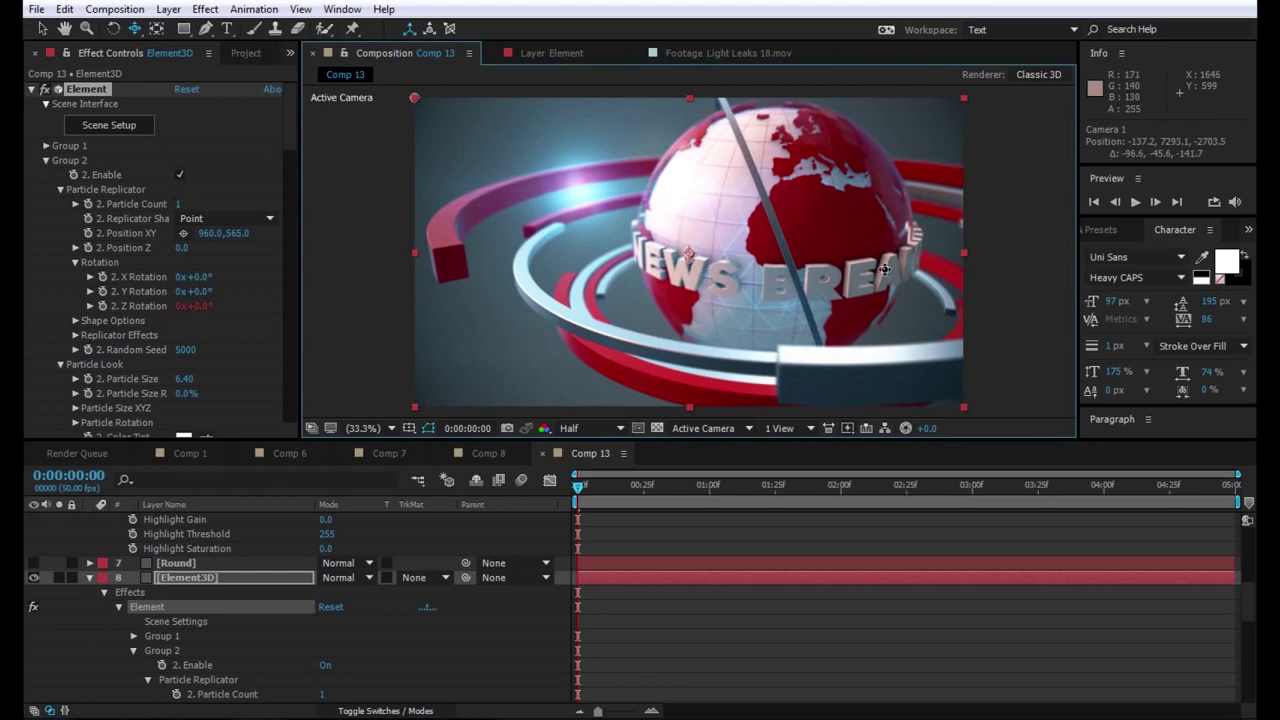
left_click_drag(862, 268, 859, 271)
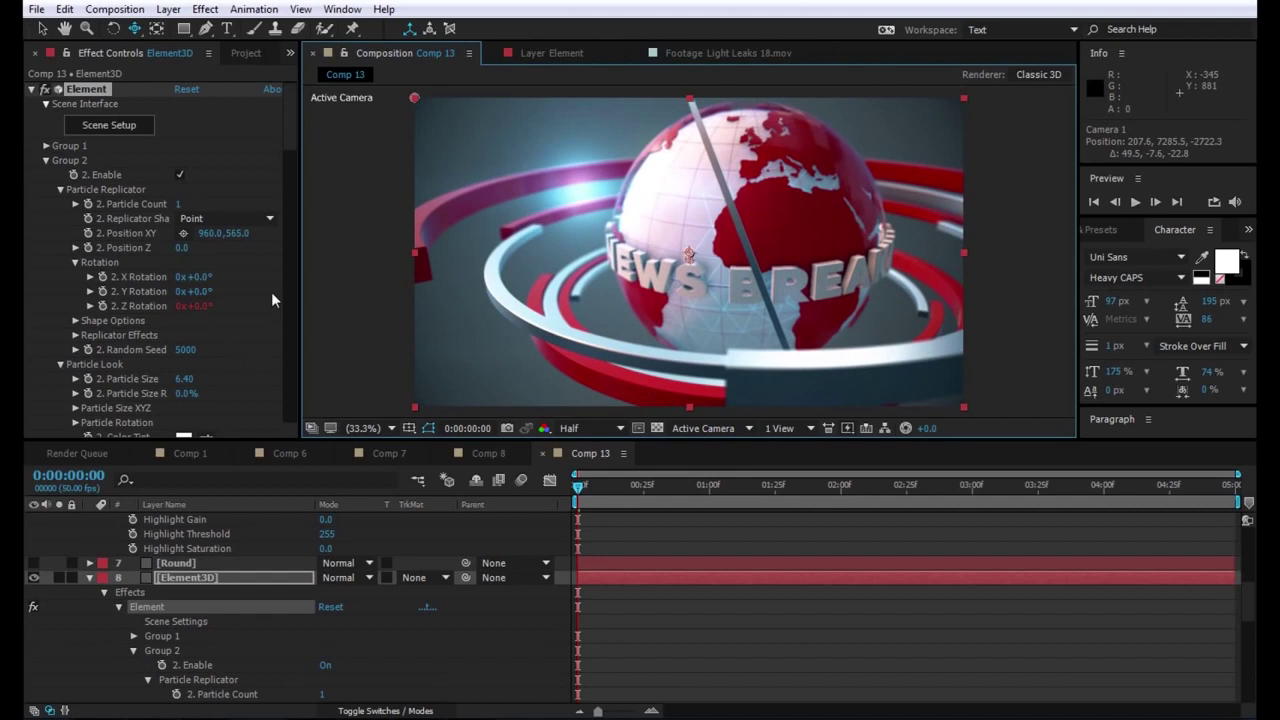
- Add a time*40 expression to Group 2's Z Rotation
left_click(103, 306)
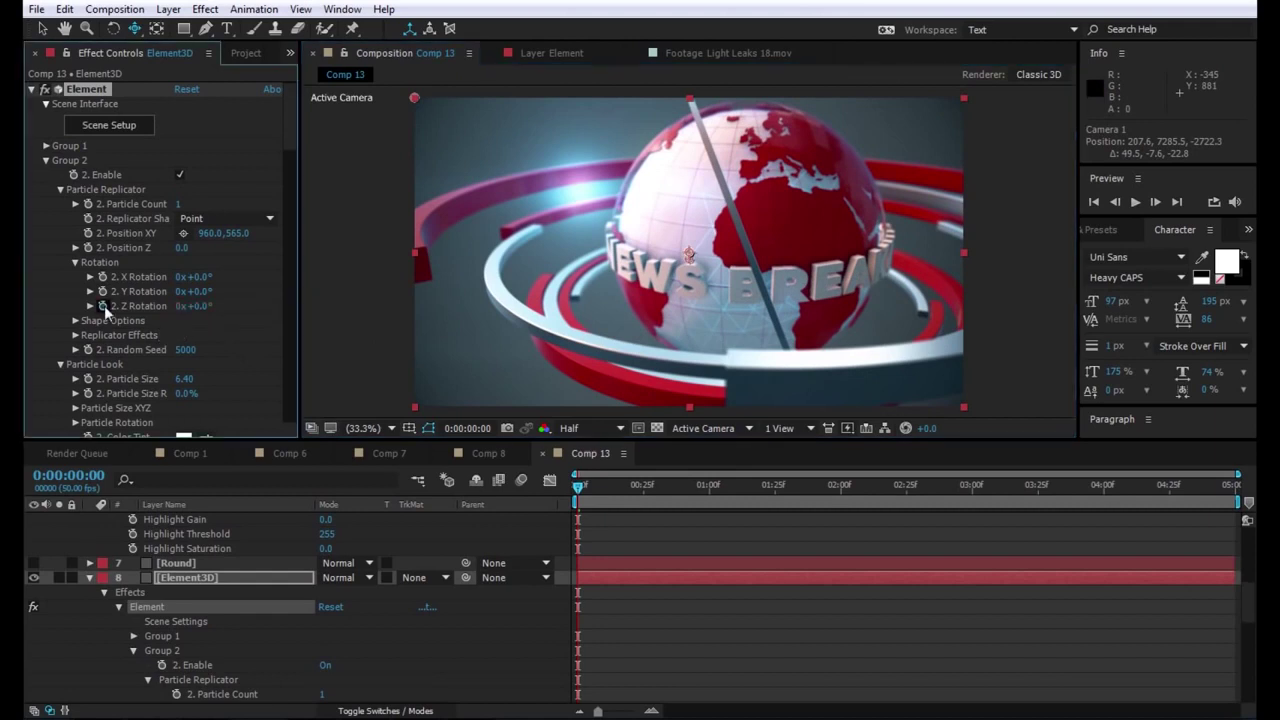
left_click(103, 306, "alt")
type("time*40")
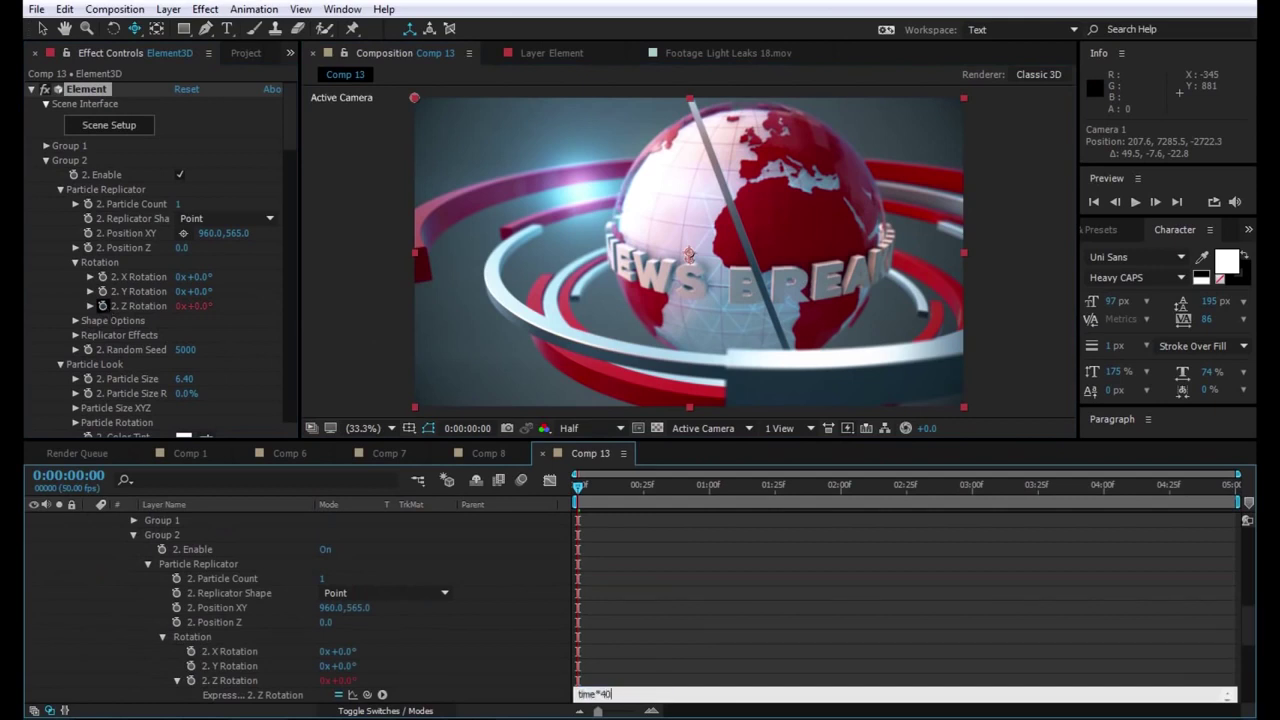
left_click(643, 580)
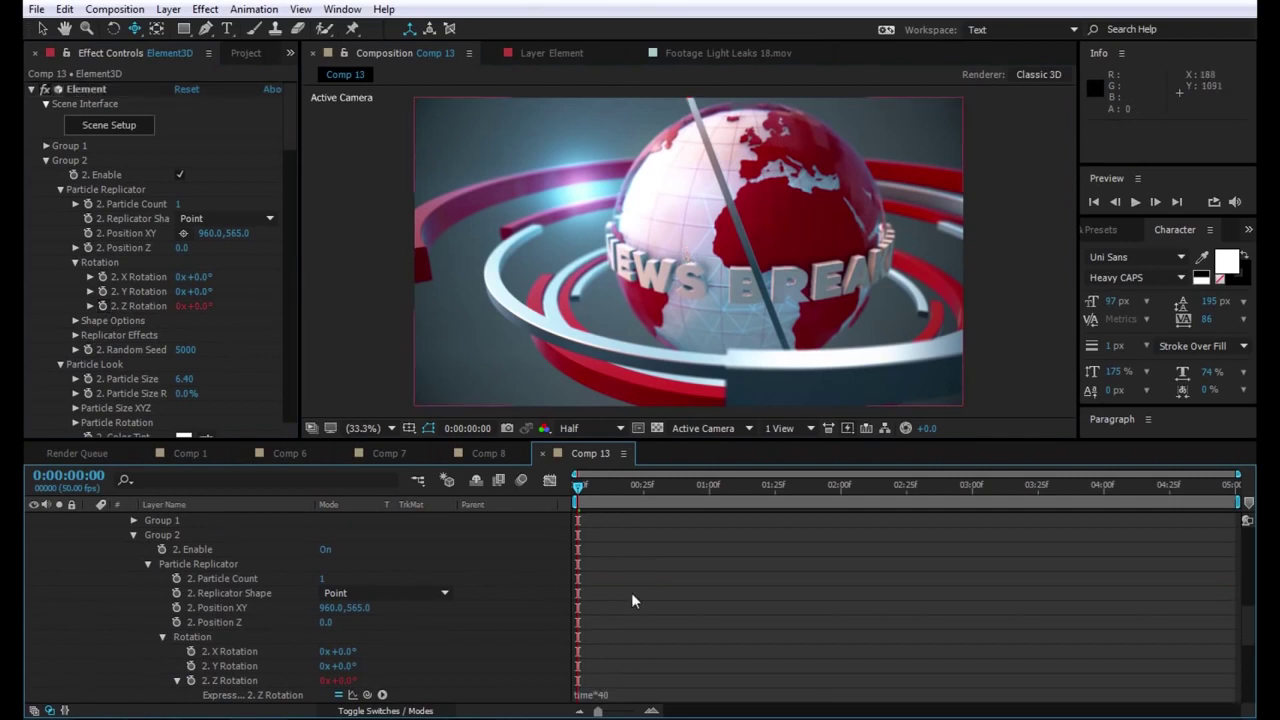
left_click(629, 576)
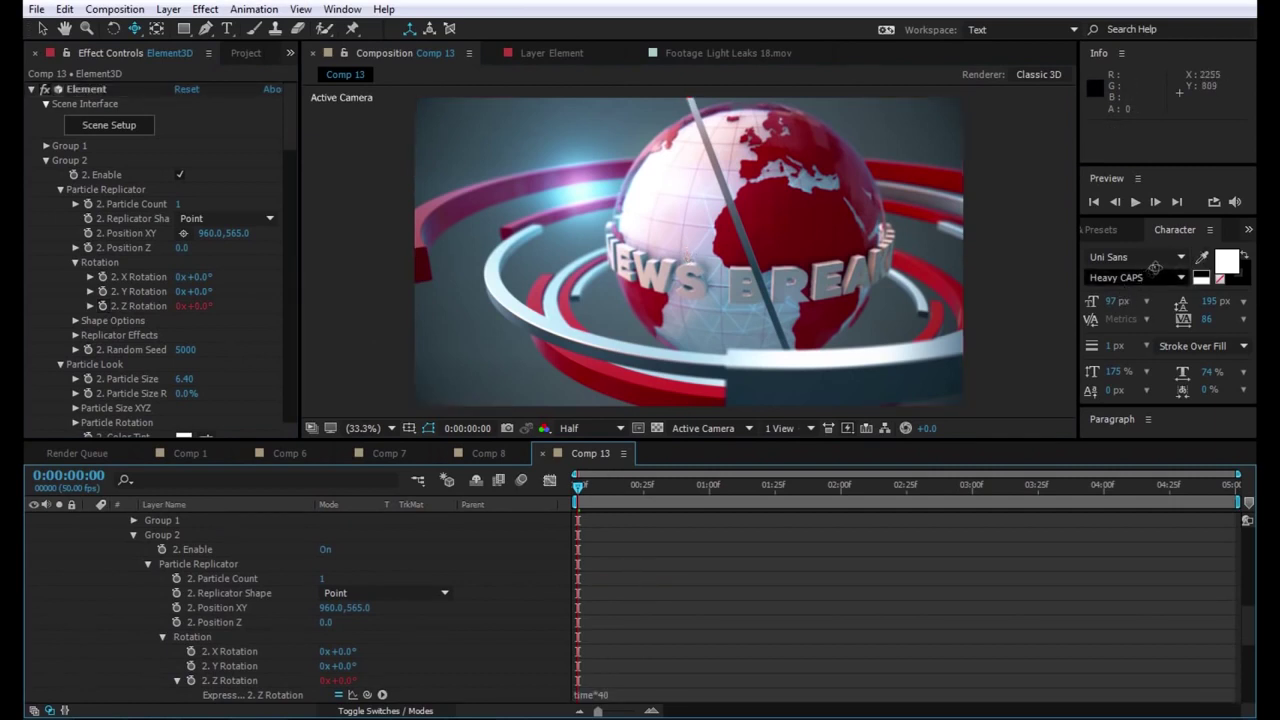
- Preview the spinning ring animation, then reopen the Element 3D scene
left_click(1136, 202)
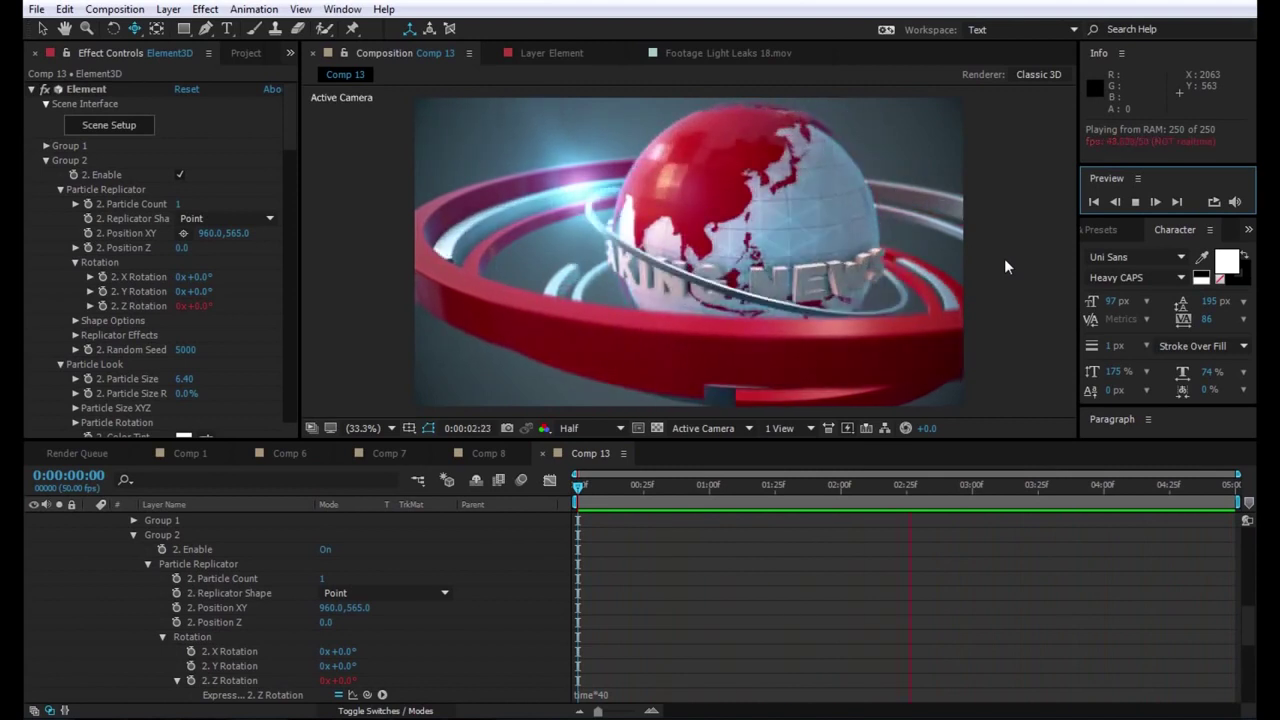
left_click(118, 128)
left_click(118, 128)
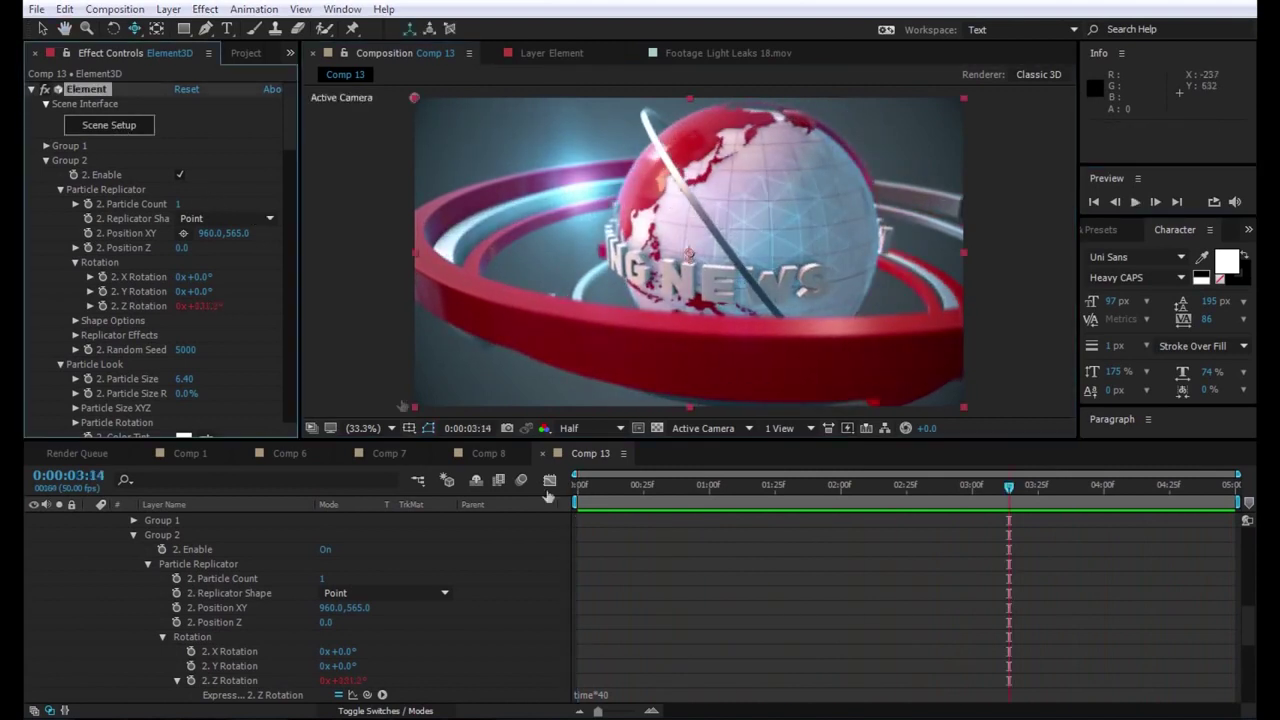
- Orbit the Element 3D preview to look down on the red rings
mouse_move(544, 352)
left_mouse_down()
mouse_move(535, 302)
mouse_move(286, 344)
left_mouse_up()
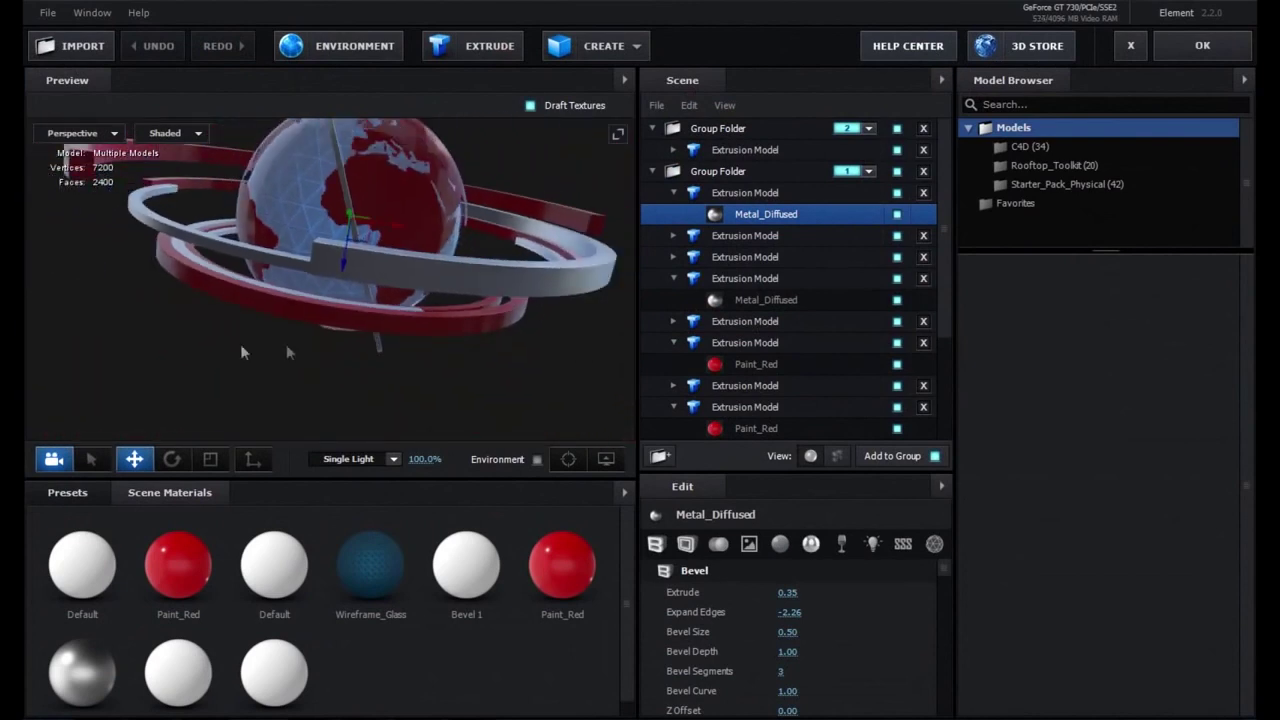
mouse_move(115, 308)
left_mouse_down()
mouse_move(95, 257)
mouse_move(202, 316)
left_mouse_up()
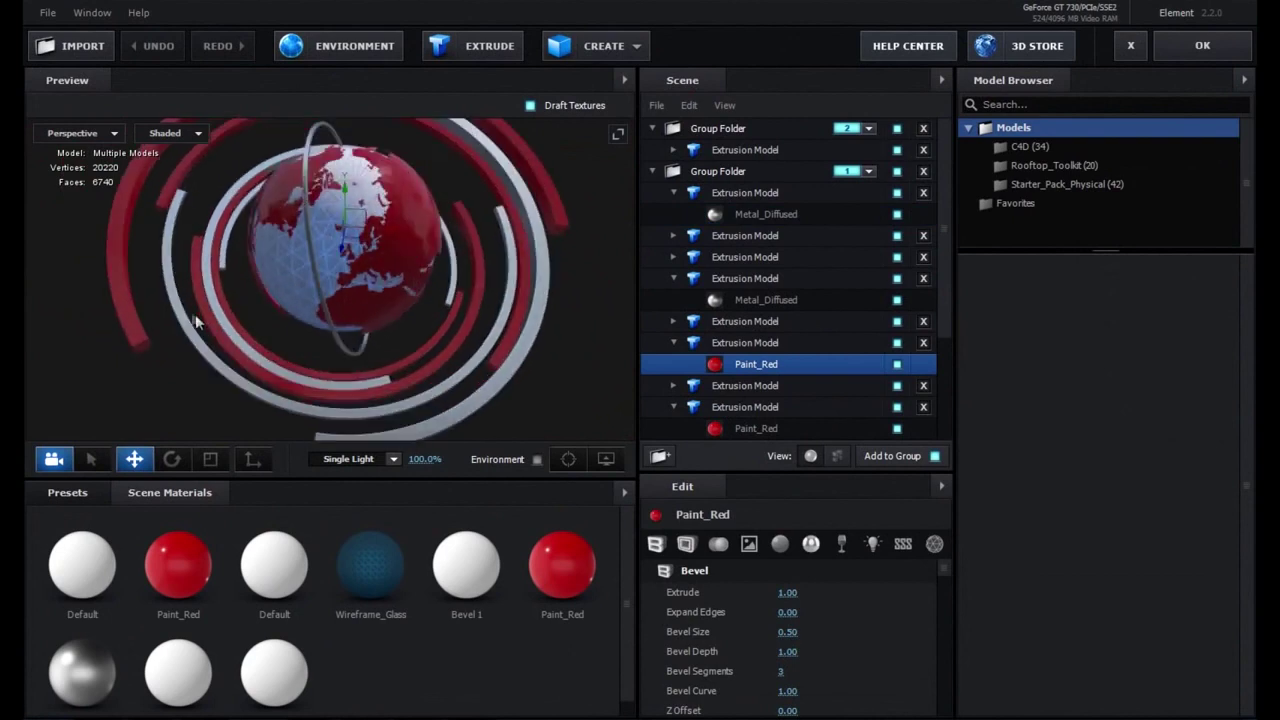
mouse_move(131, 308)
left_mouse_down()
mouse_move(258, 268)
mouse_move(253, 243)
left_mouse_up()
left_click(172, 459)
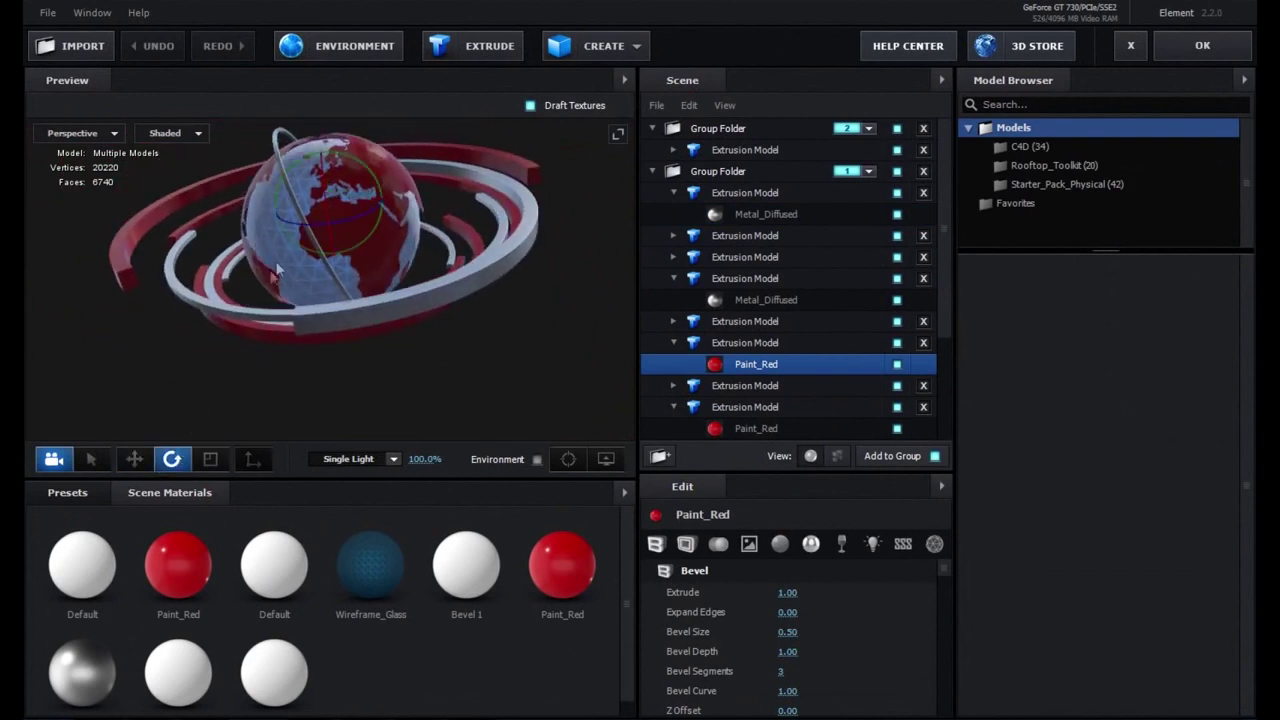
mouse_move(206, 338)
left_mouse_down()
mouse_move(197, 354)
mouse_move(292, 398)
left_mouse_up()
key("w")
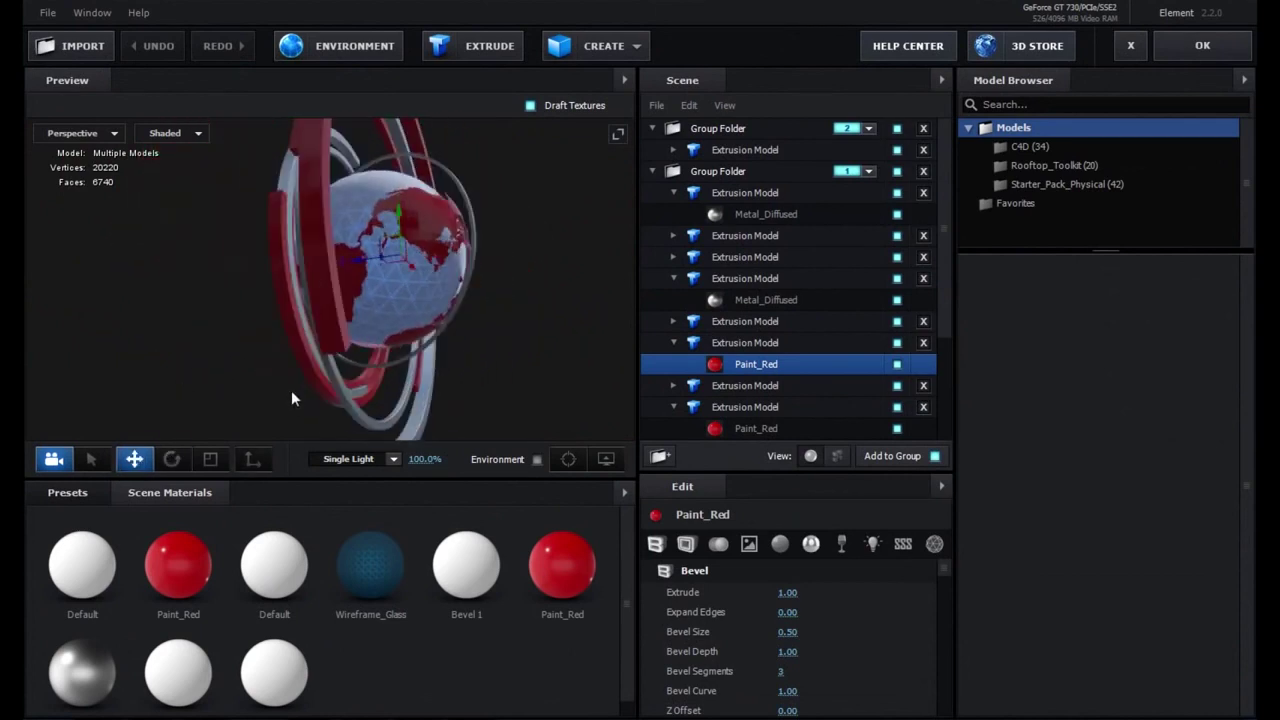
- Set Paint_Red Extrude 0.47 and Expand Edges -1.24, shift it along Z, and apply
left_click_drag(805, 590, 814, 630)
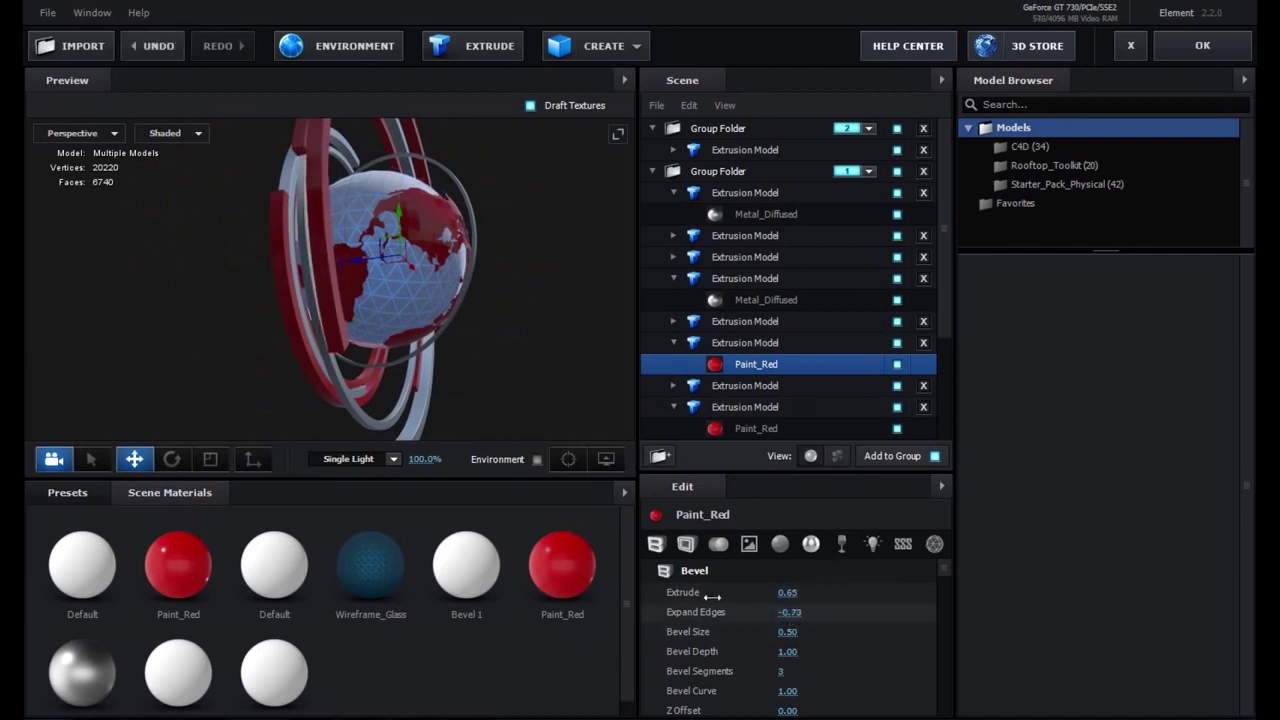
left_click_drag(352, 265, 344, 268)
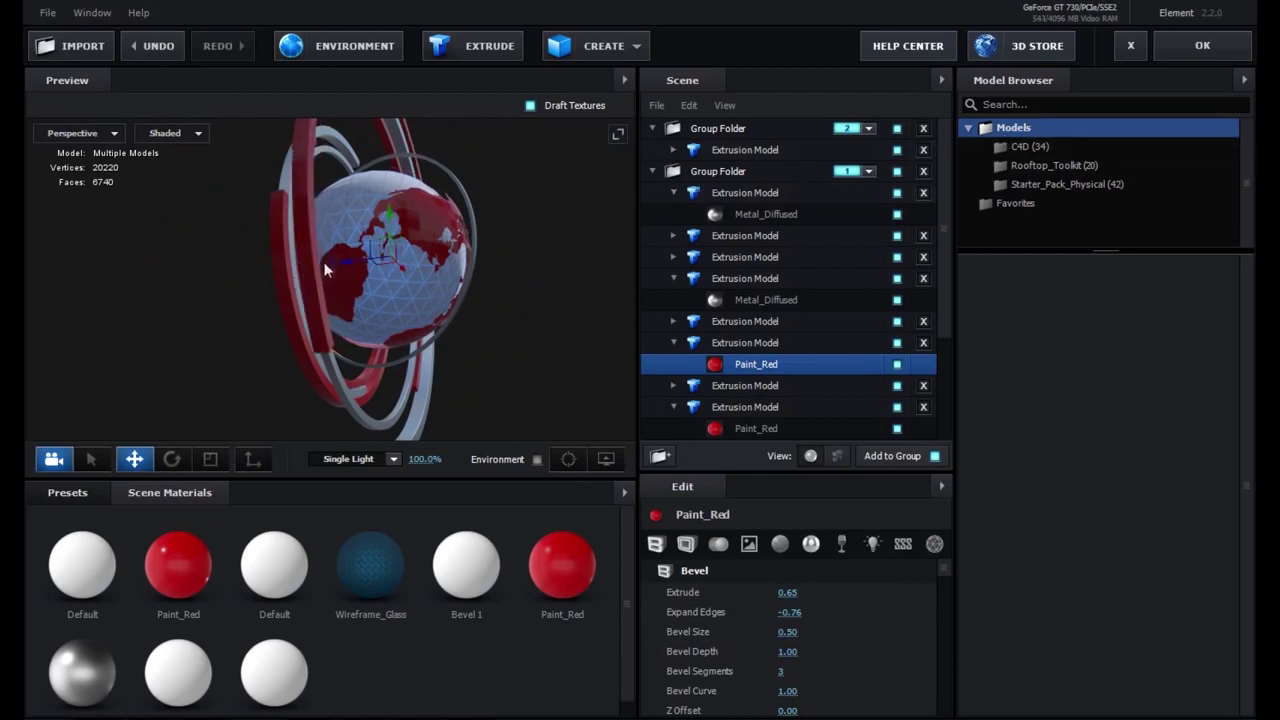
left_click_drag(344, 268, 345, 269)
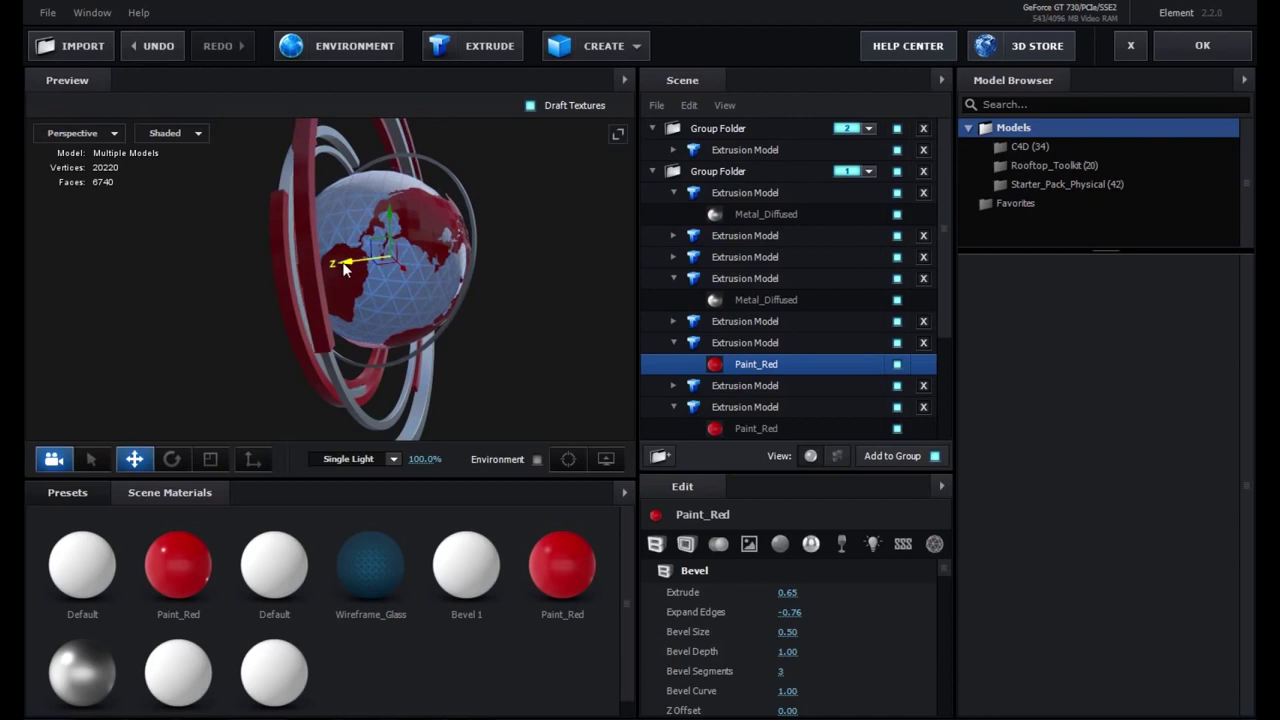
mouse_move(789, 593)
left_mouse_down()
mouse_move(764, 595)
mouse_move(838, 541)
left_mouse_up()
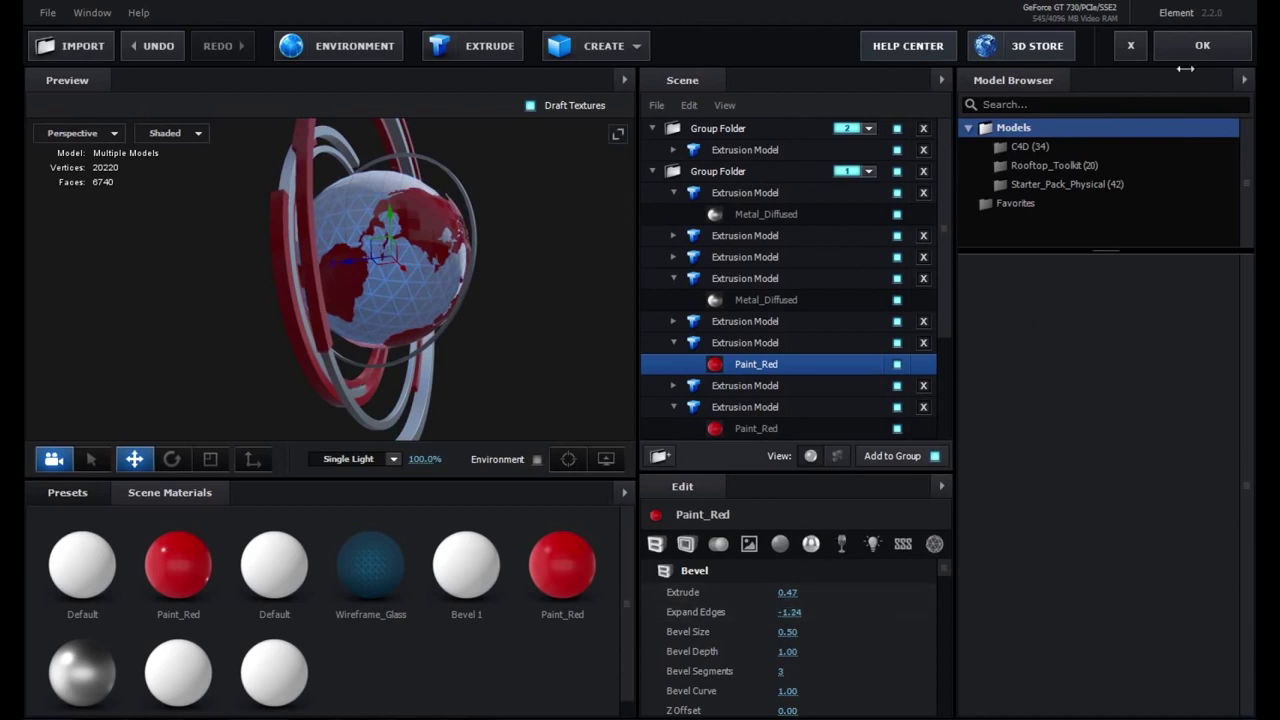
left_click(1200, 48)
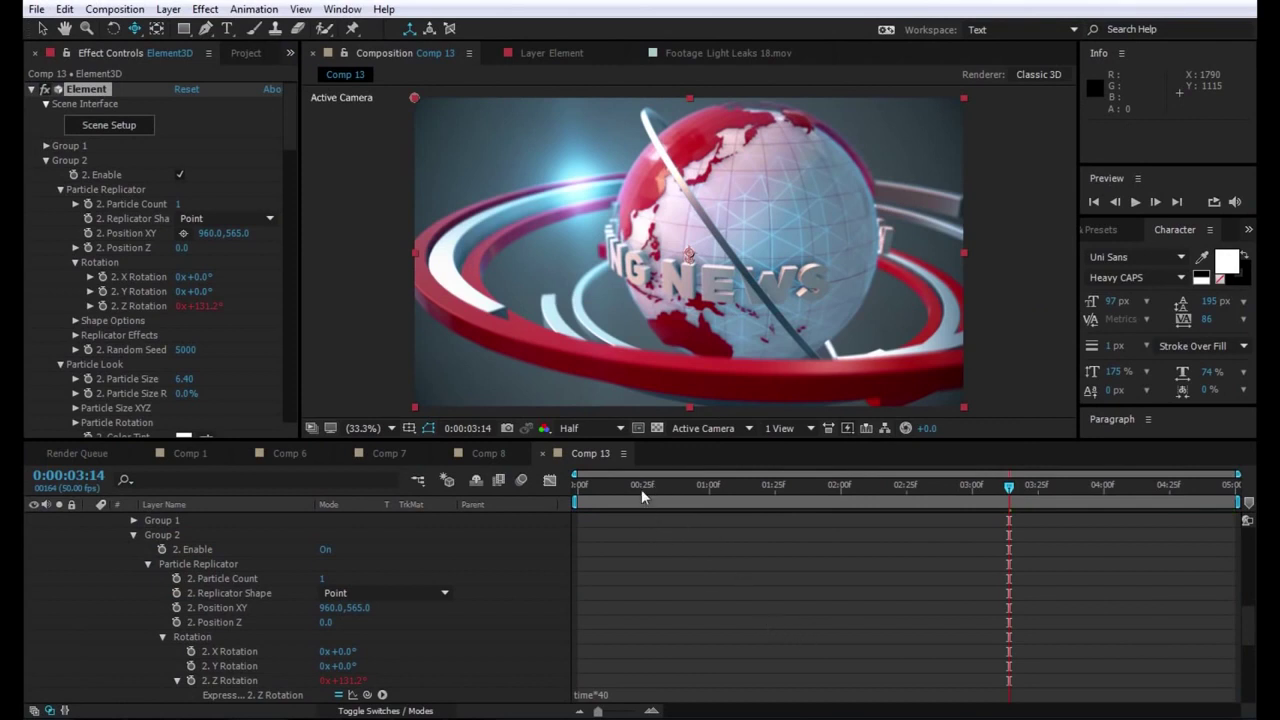
- Preview the spinning globe animation from the start of Comp 13
key("Home")
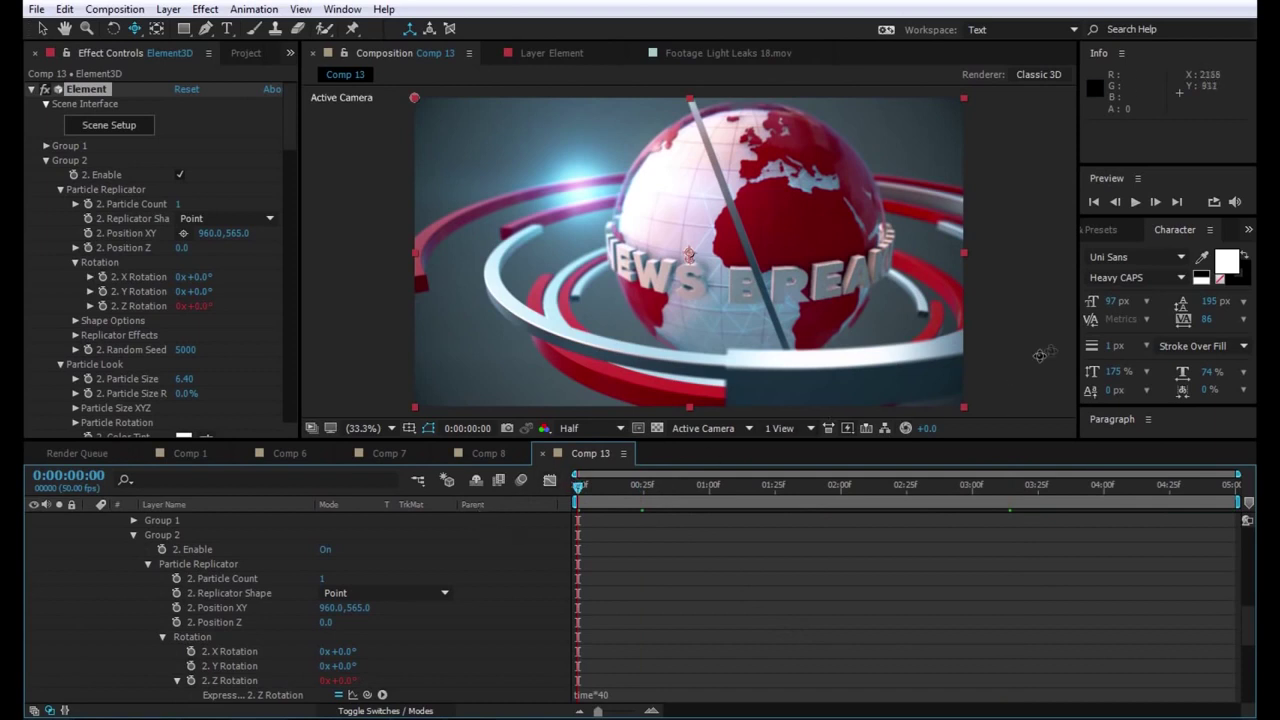
left_click(1137, 203)
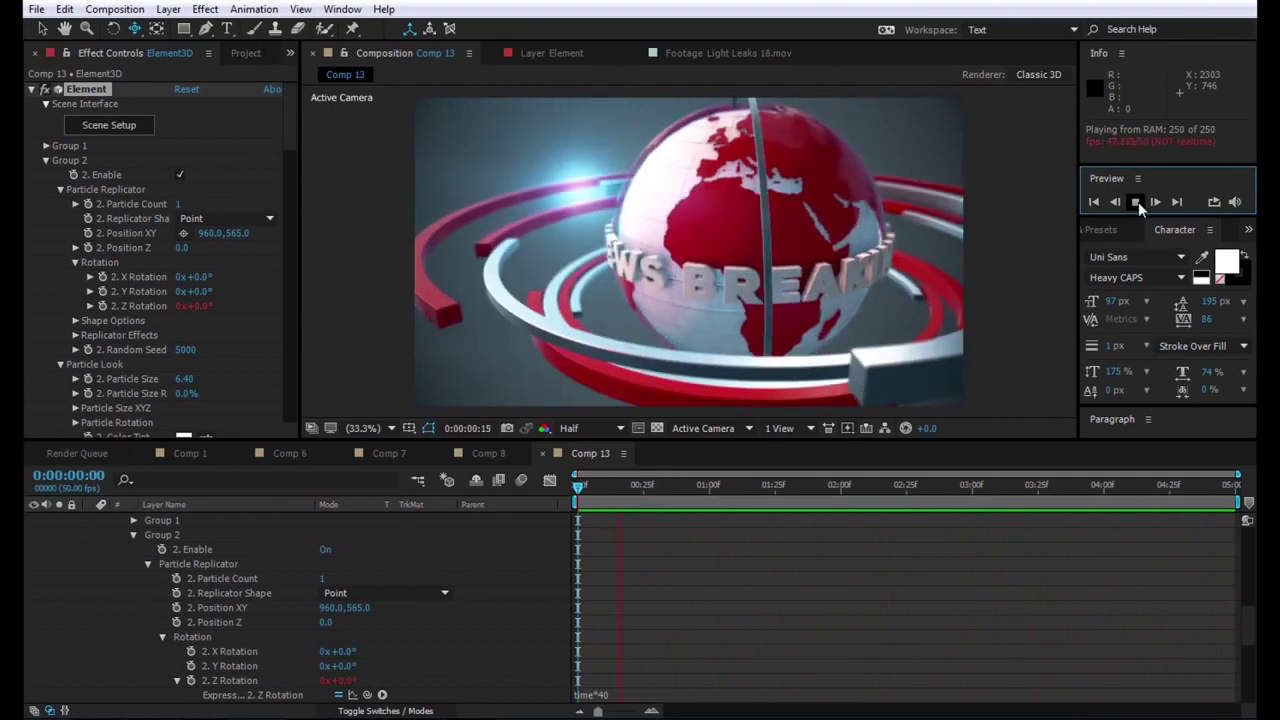
left_click(1138, 202)
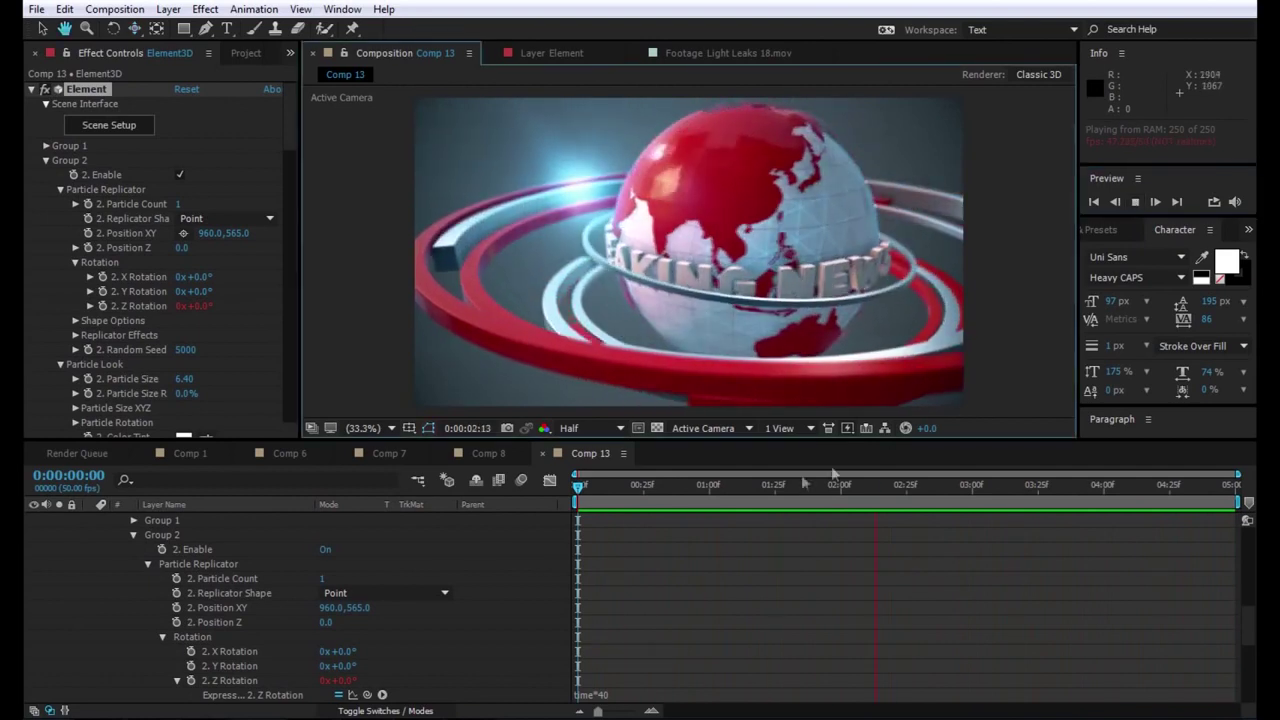
- Move the playhead to about one second and select the Optical lens flare layer
left_click(639, 487)
left_click_drag(620, 496, 526, 490)
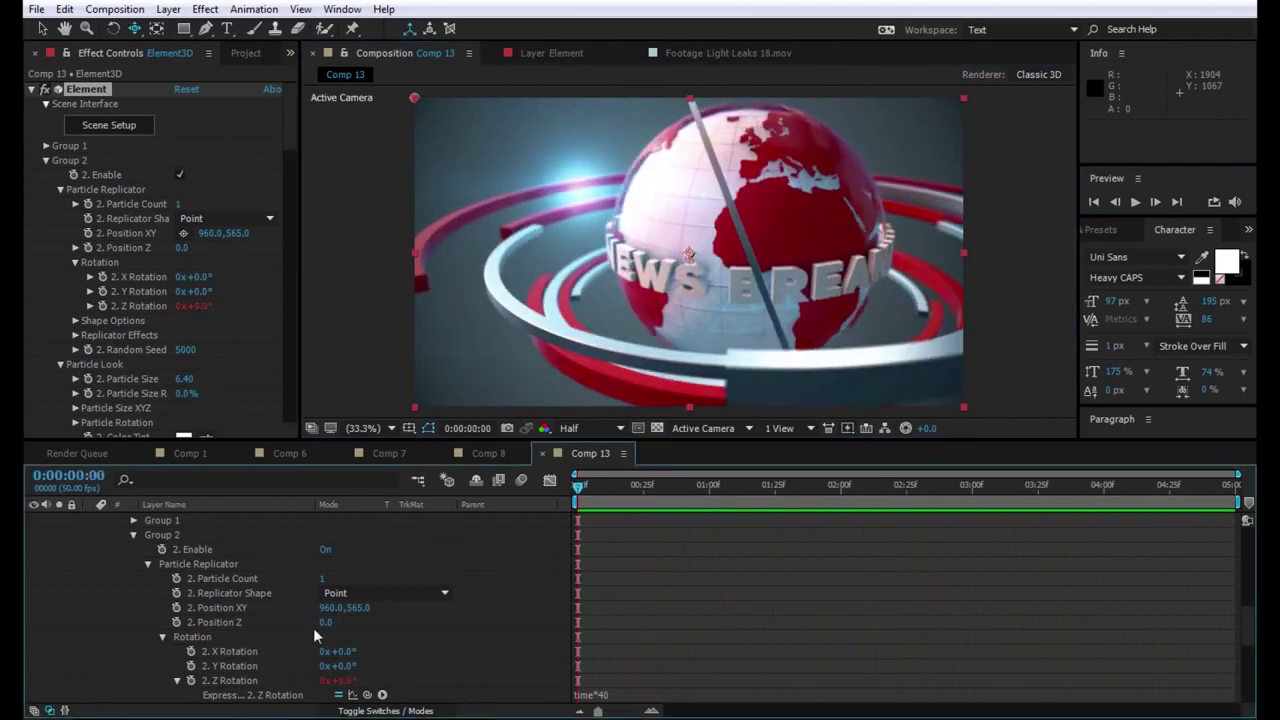
scroll(313, 628, "up", 5)
scroll(313, 628, "up", 5)
left_click(200, 563)
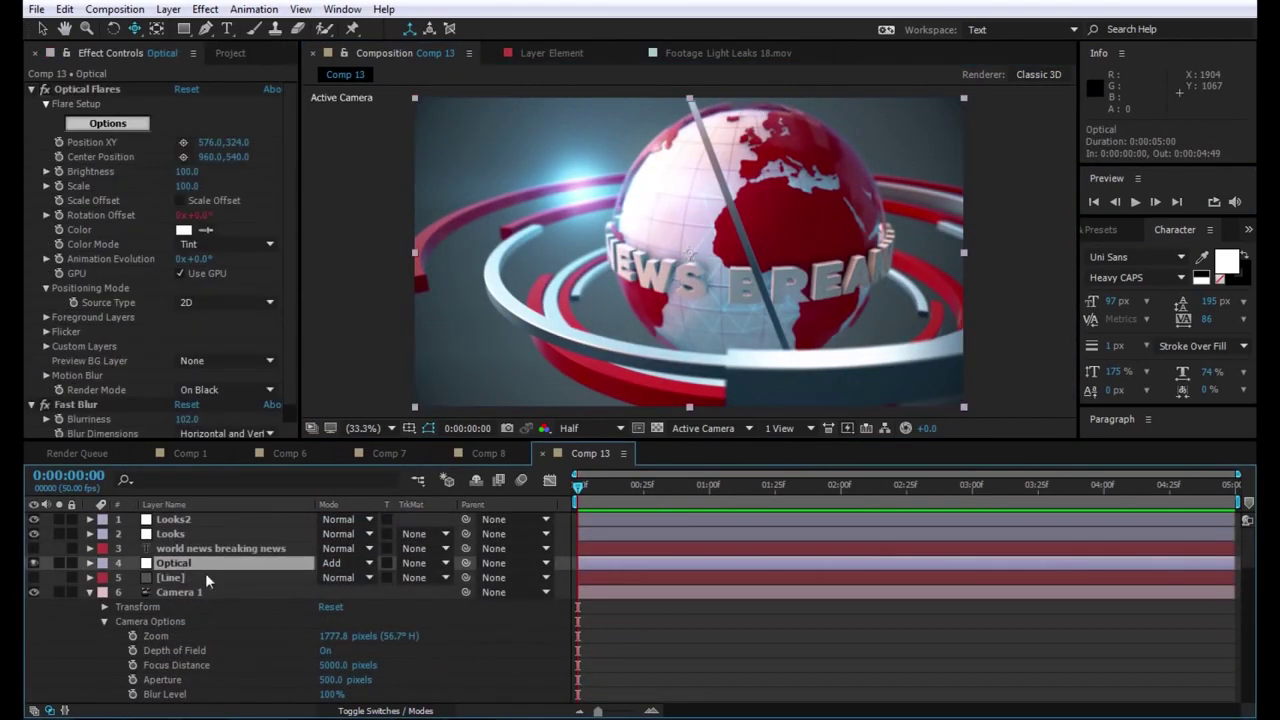
- Reposition the Optical flare to 798.0, 195.0 near the globe's top, then open Element 3D Scene Setup
left_click(184, 142)
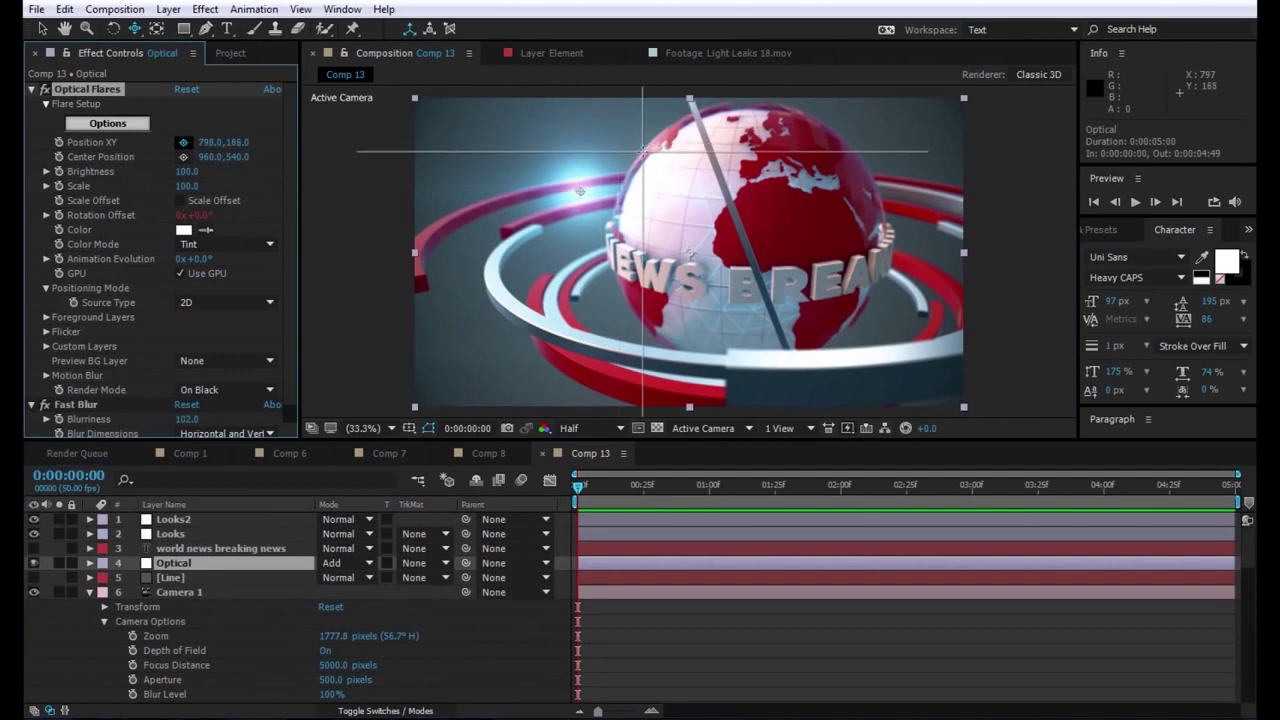
left_click(642, 152)
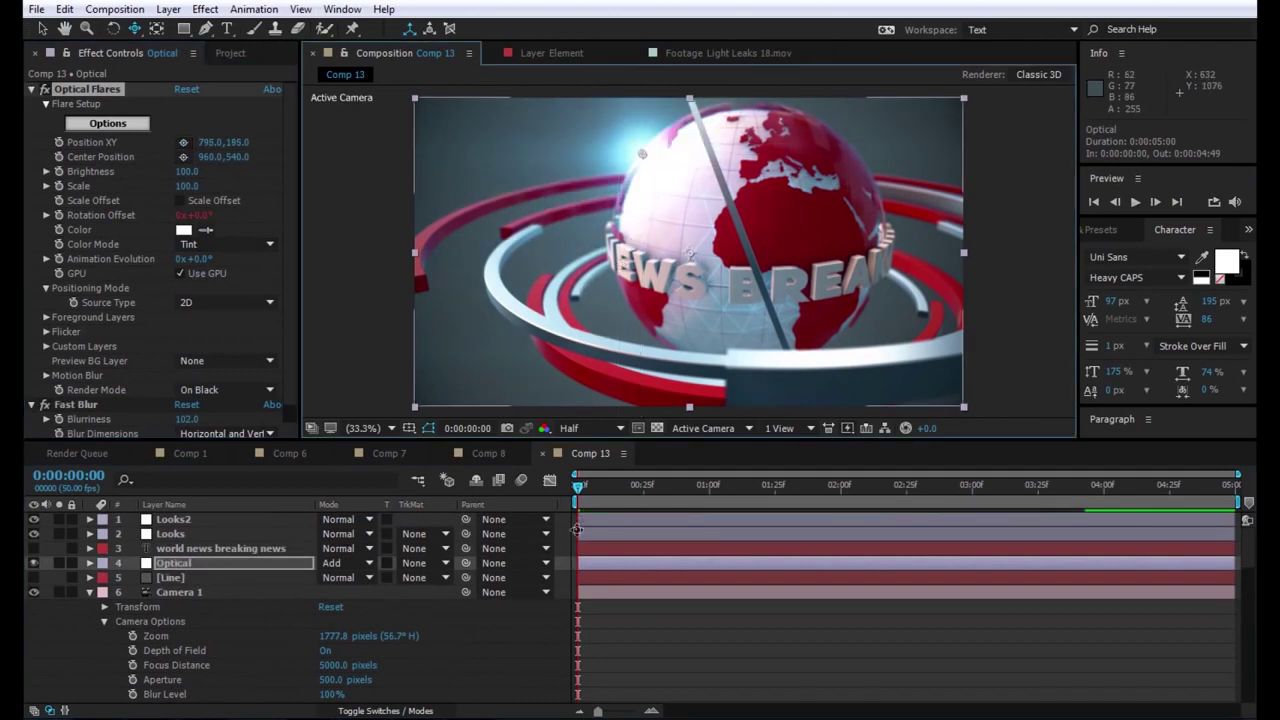
left_click(42, 28)
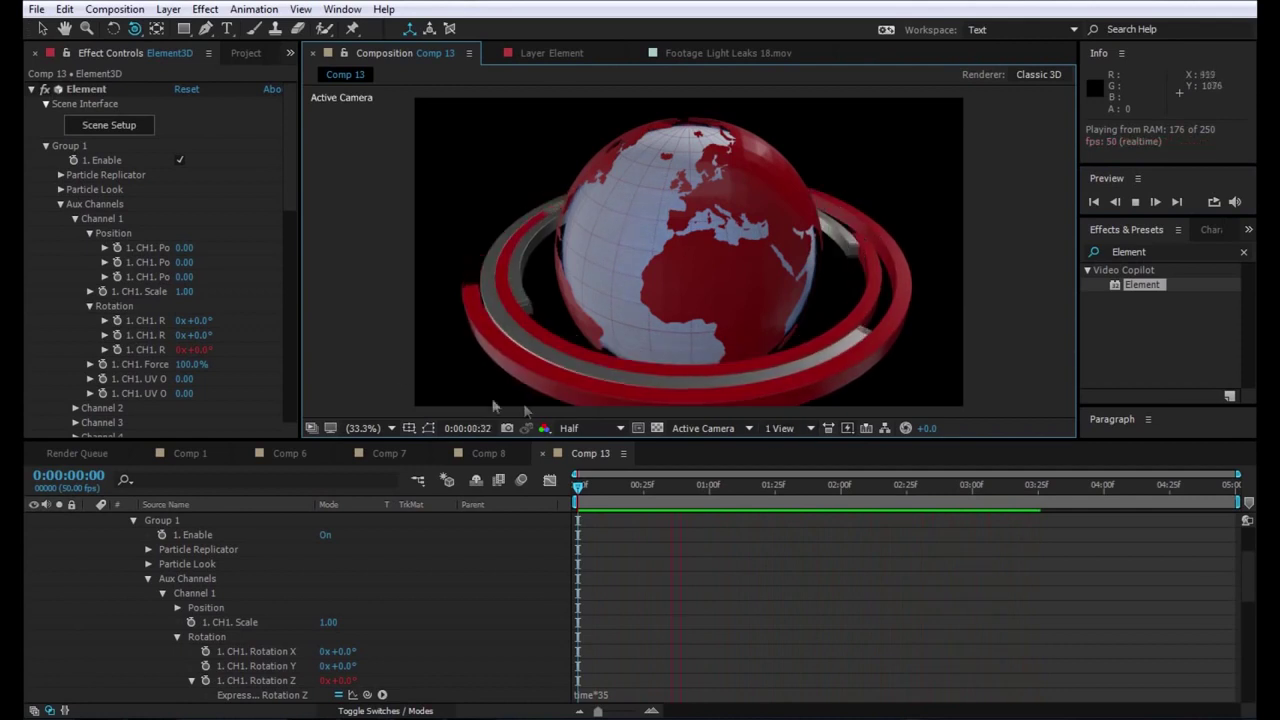
key("space")
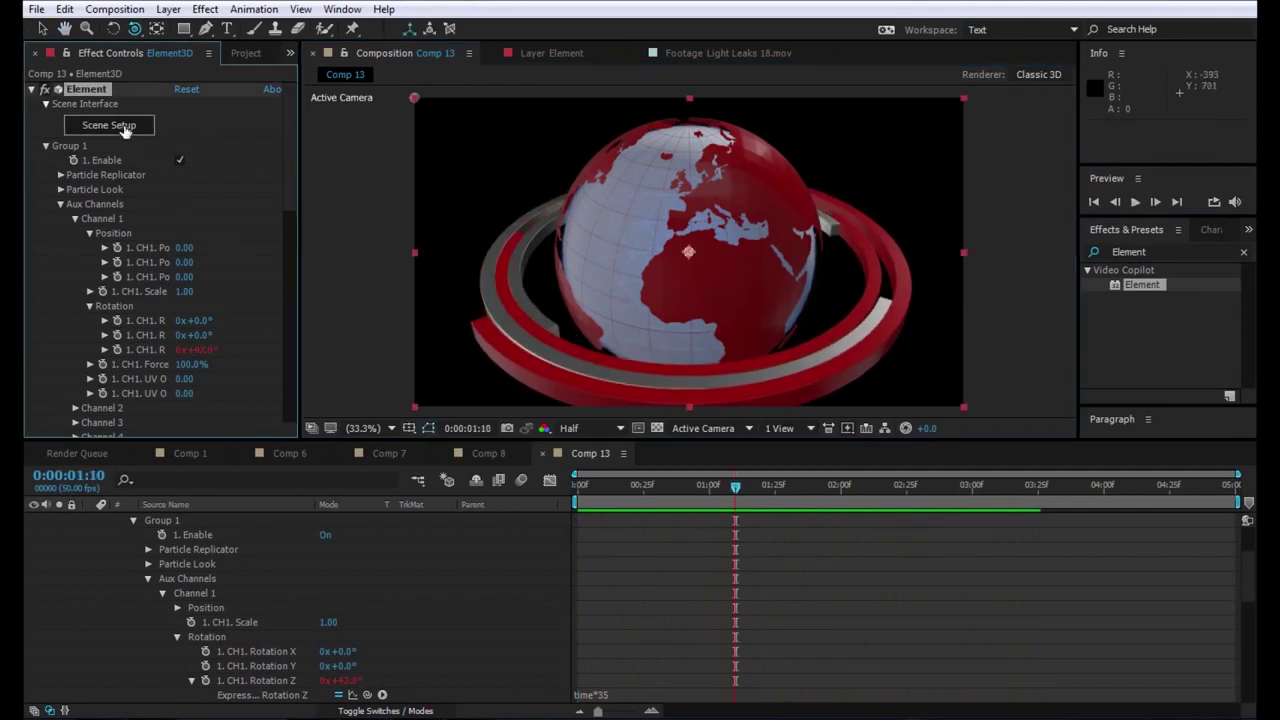
left_click(123, 126)
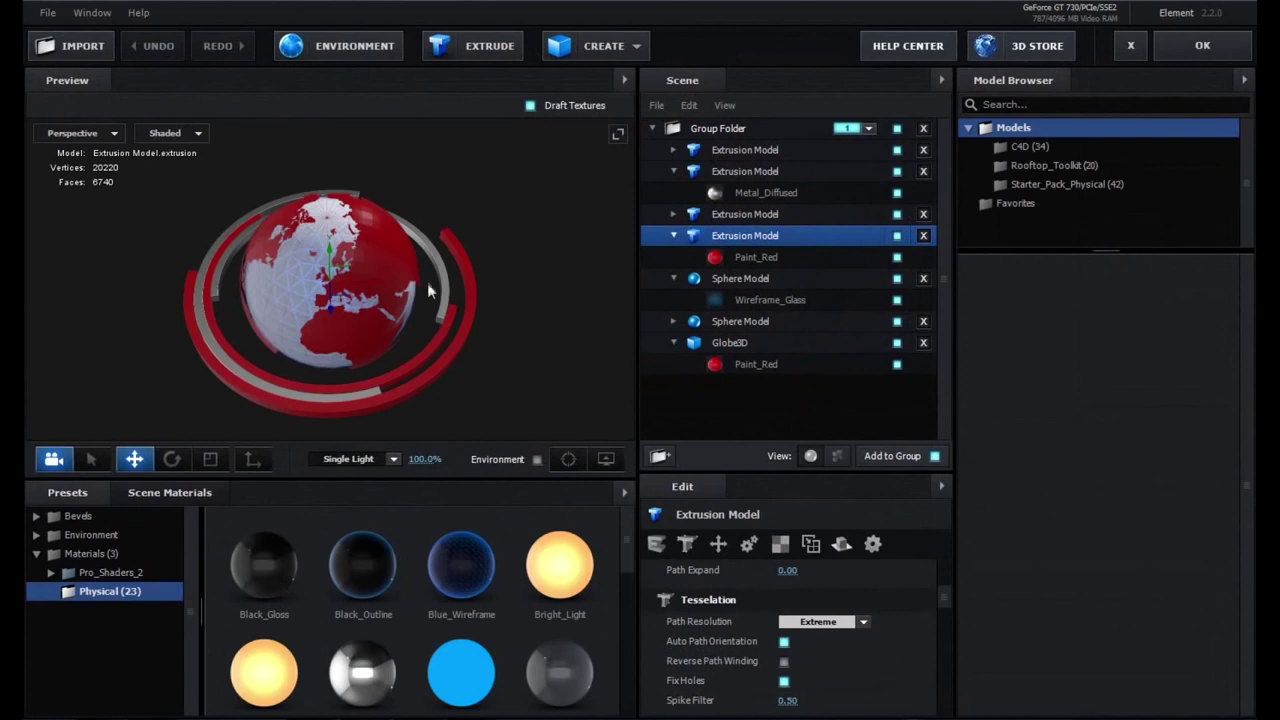
- Link the Globe3D model to auxiliary animation channel 2
scroll(428, 290, "up", 3)
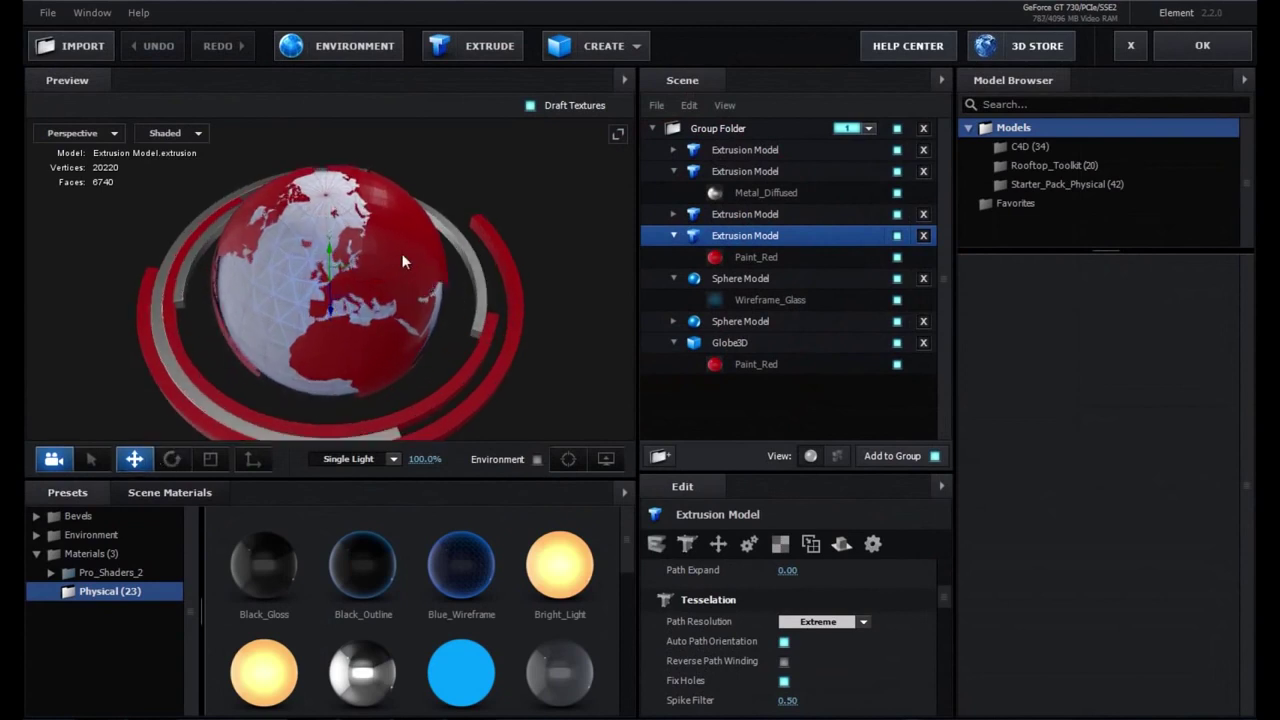
left_click(403, 262)
right_click(713, 346)
mouse_move(835, 512)
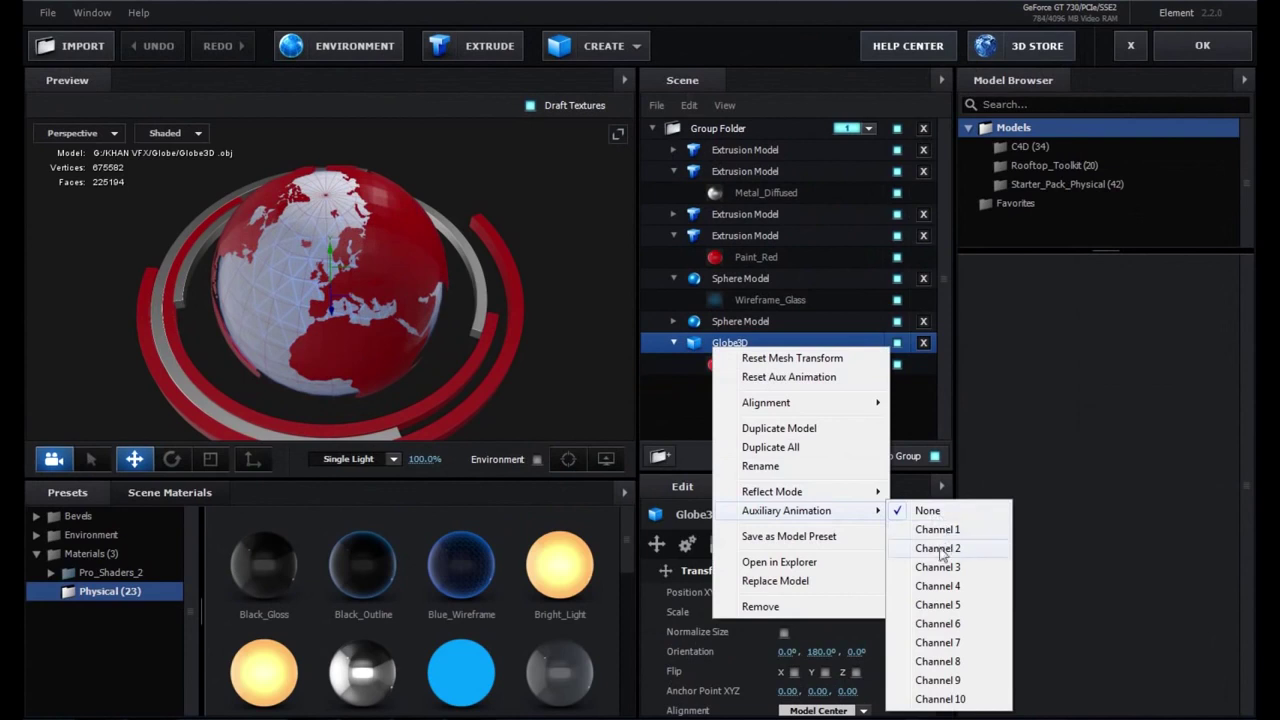
left_click(930, 548)
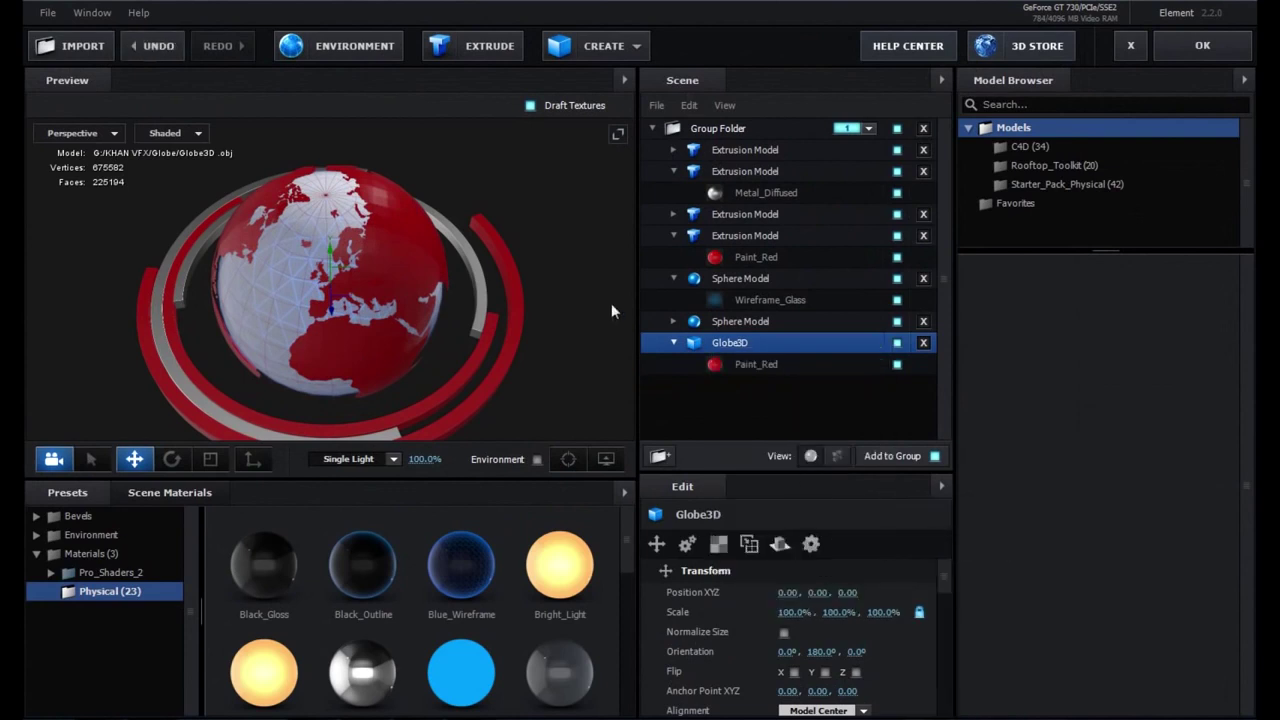
- Thin the Metal_Diffused ring extrusion to 0.43, select Paint_Red, and apply the scene
left_click(760, 192)
left_click_drag(787, 592, 753, 597)
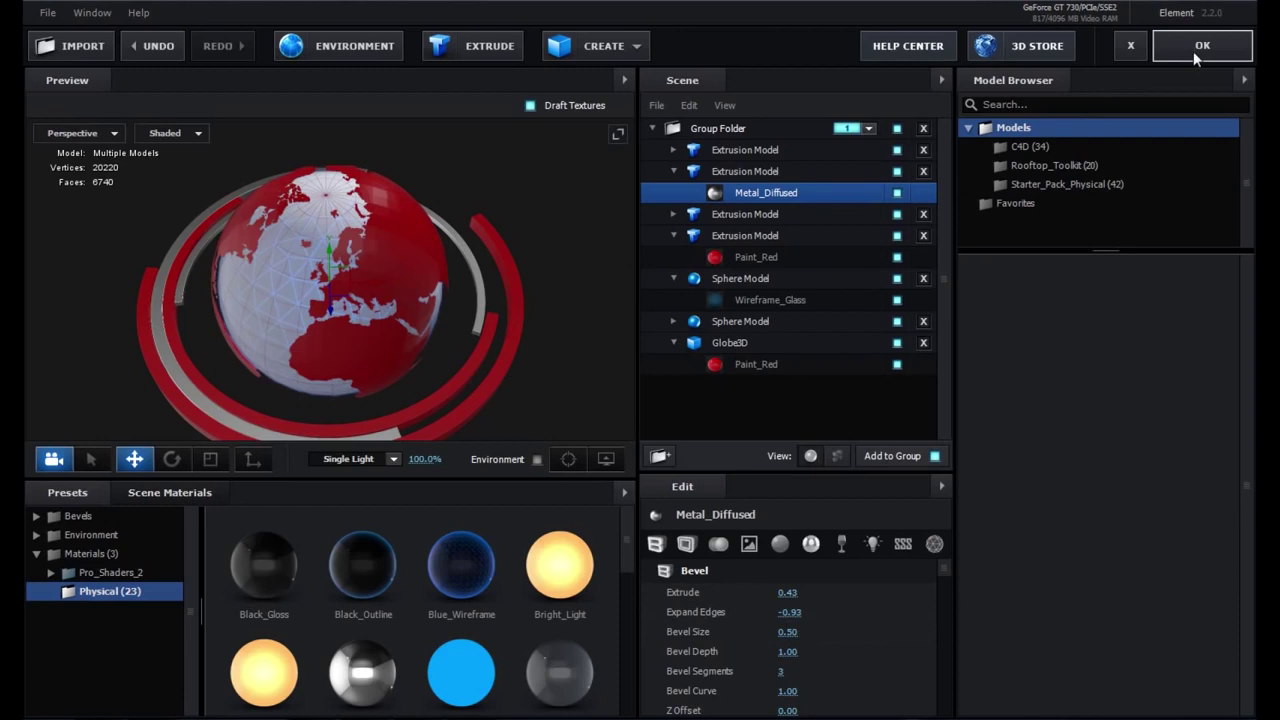
left_click(481, 357)
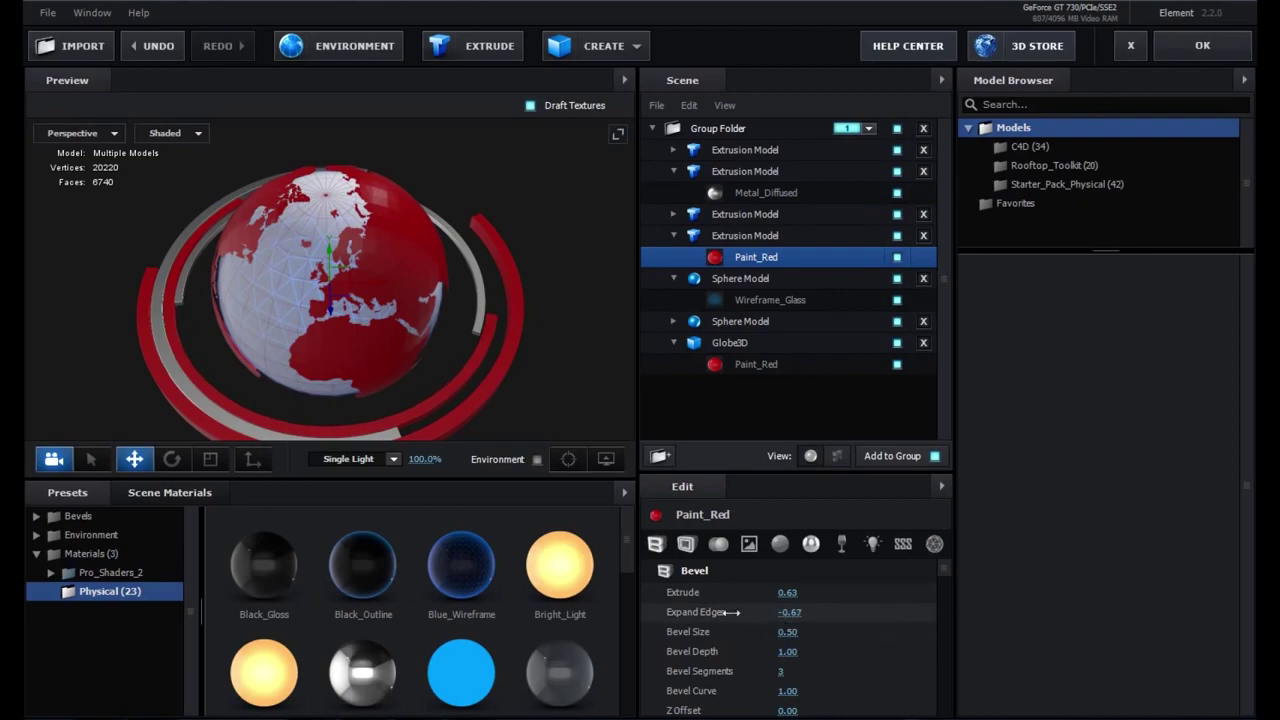
left_click(1164, 45)
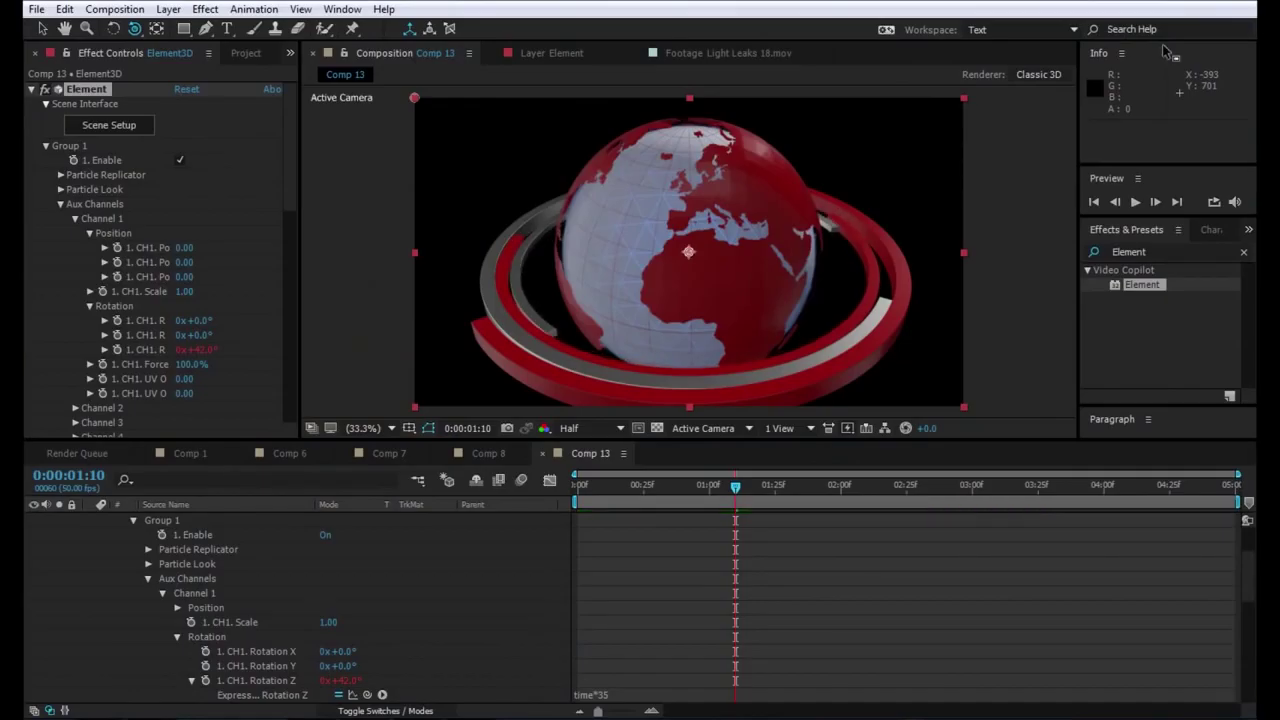
- Preview the animation, then return to the first frame
key("space")
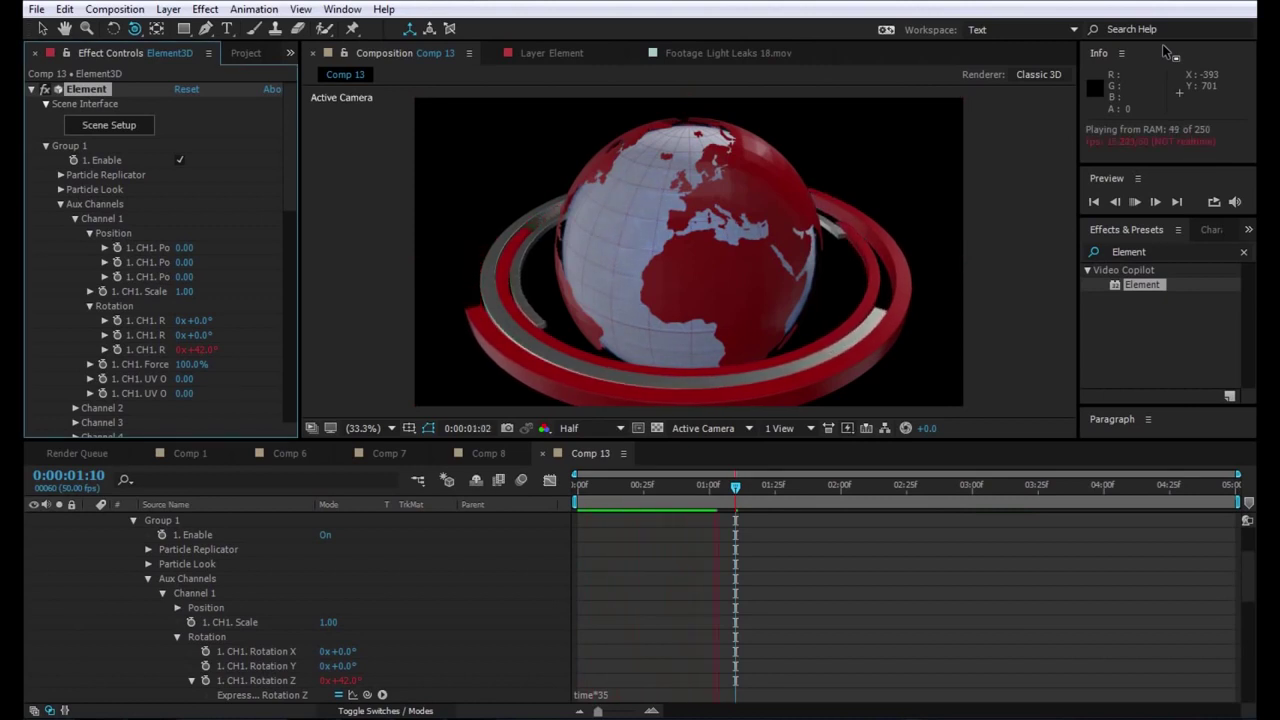
key("space")
left_click_drag(601, 481, 579, 484)
left_click(73, 222)
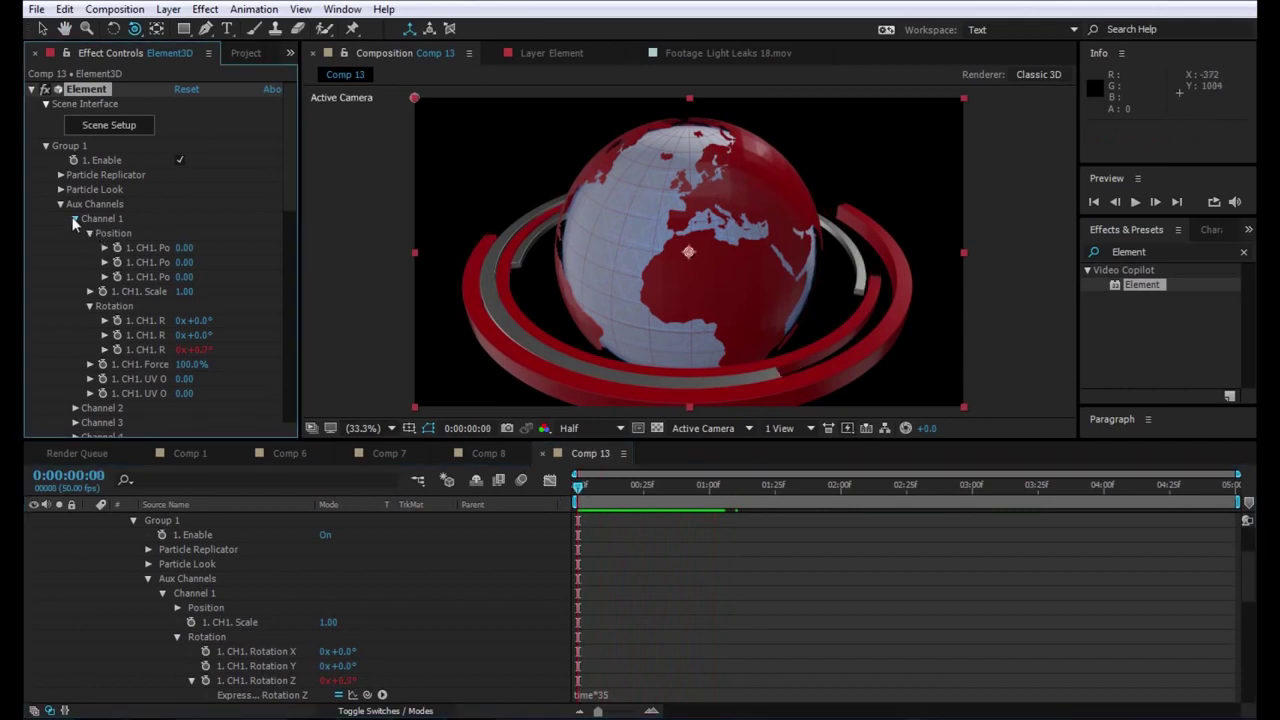
- Give the Aux Channel 2 Rotation Z property the expression time*50
left_click(74, 219)
left_click(74, 232)
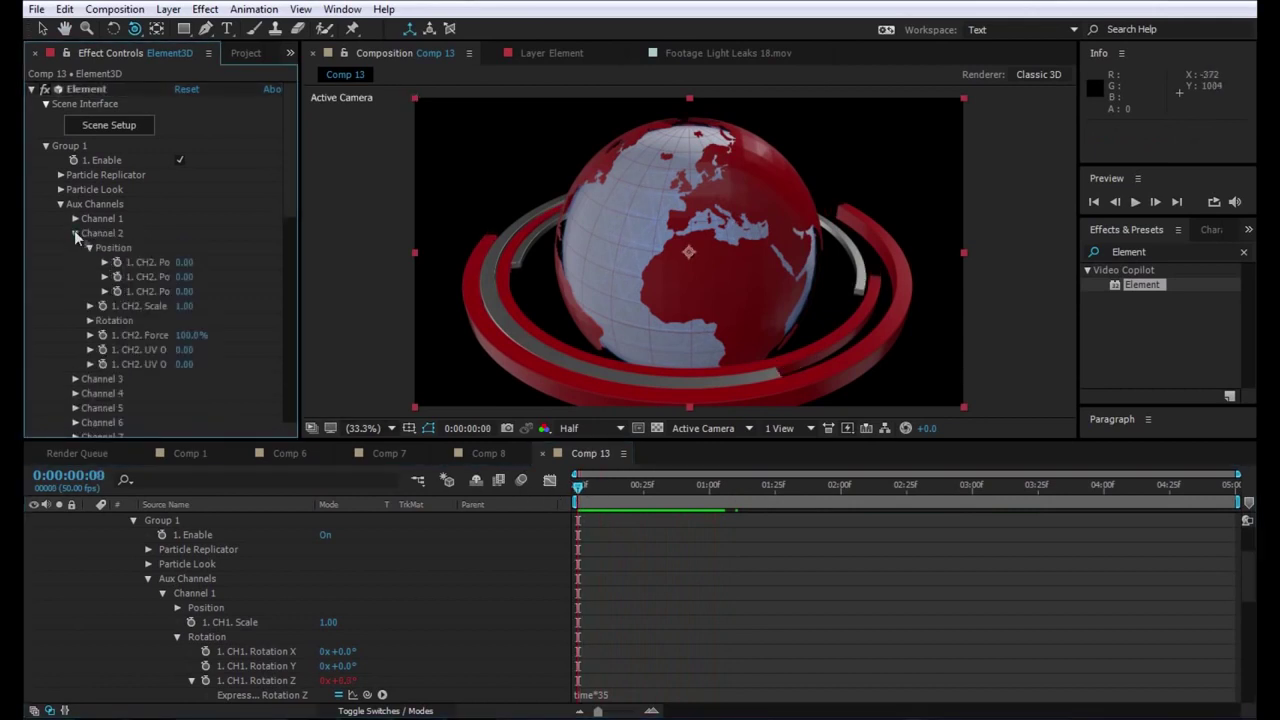
left_click(89, 321)
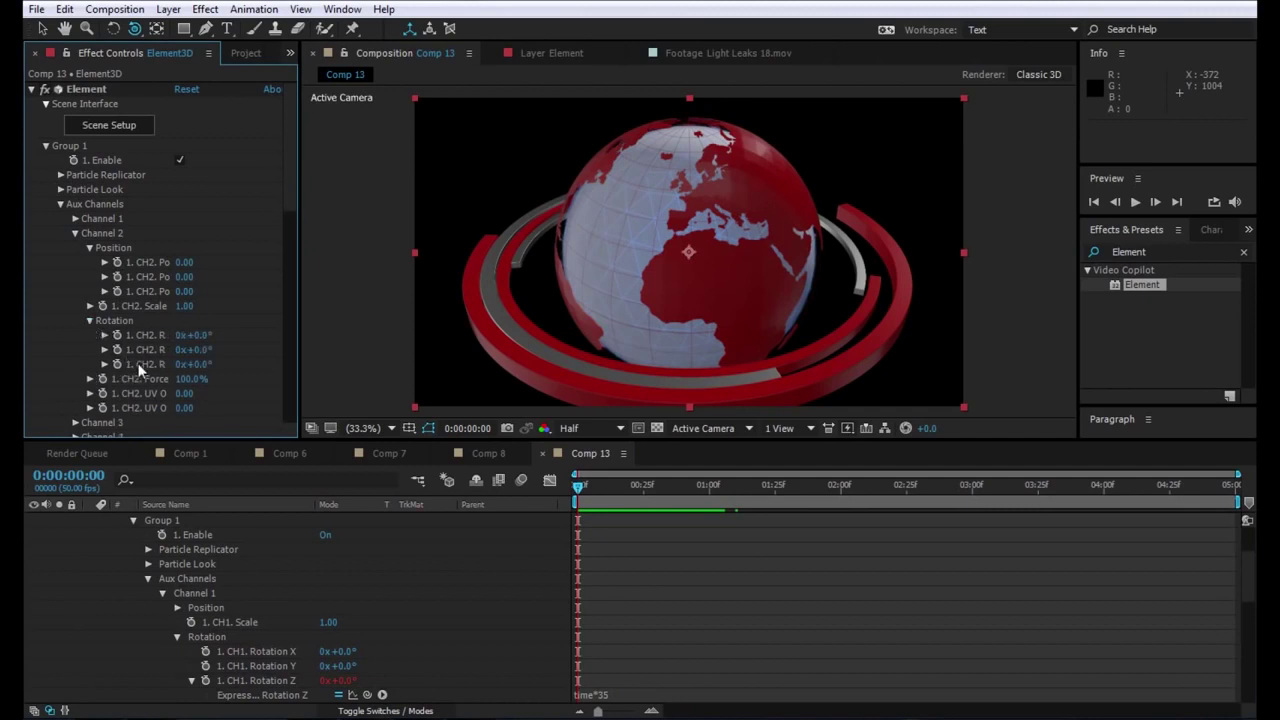
left_click(118, 365, "alt")
type("time*50")
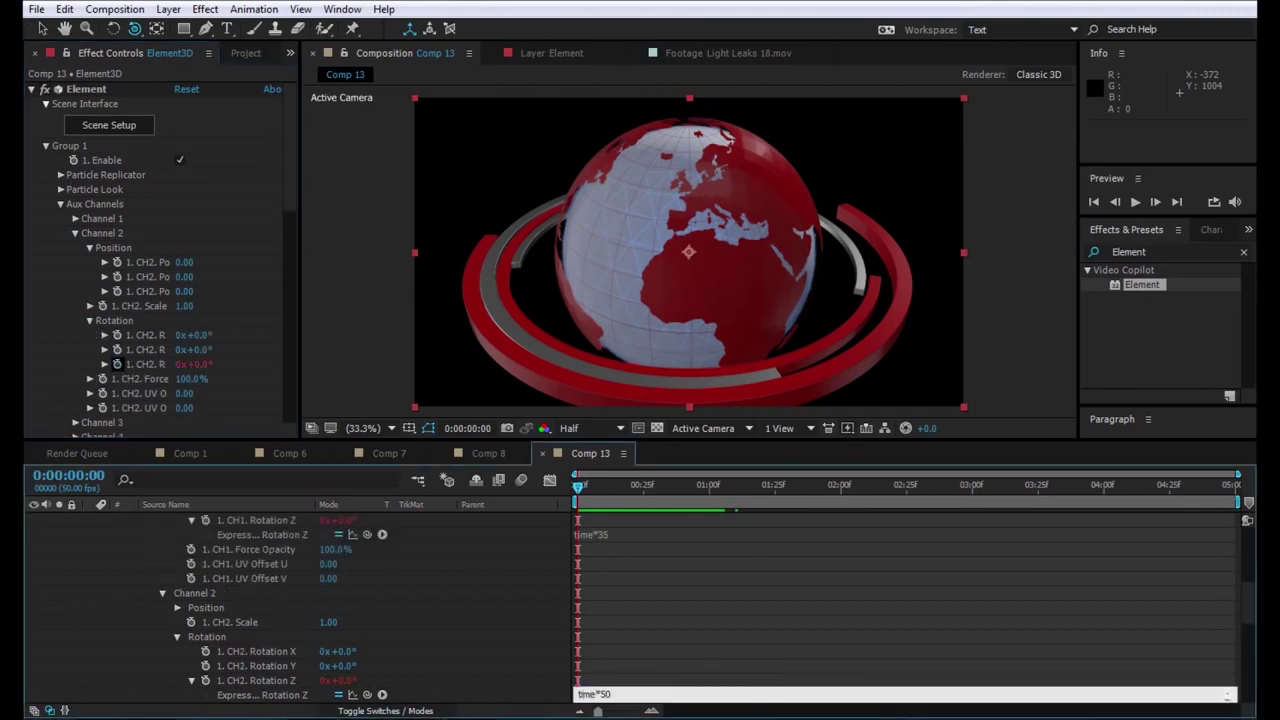
left_click(637, 572)
- Preview the globe spinning, then reopen the Element 3D scene setup
key("space")
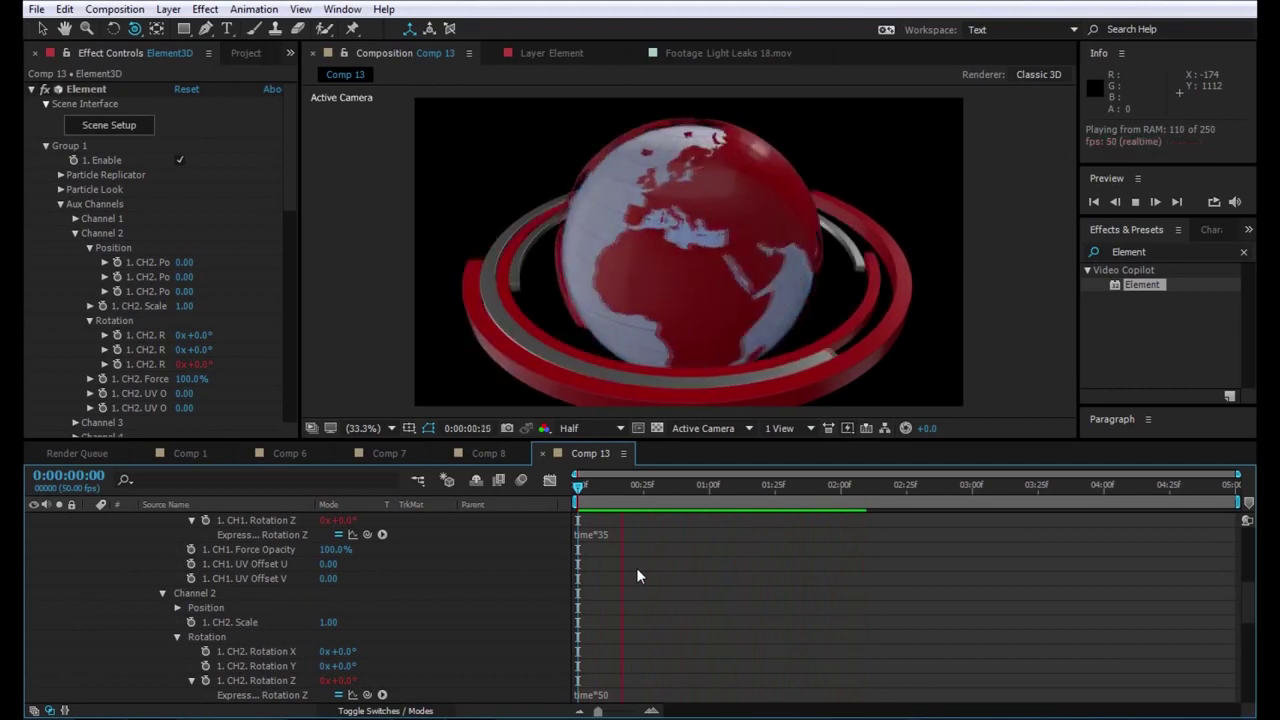
key("space")
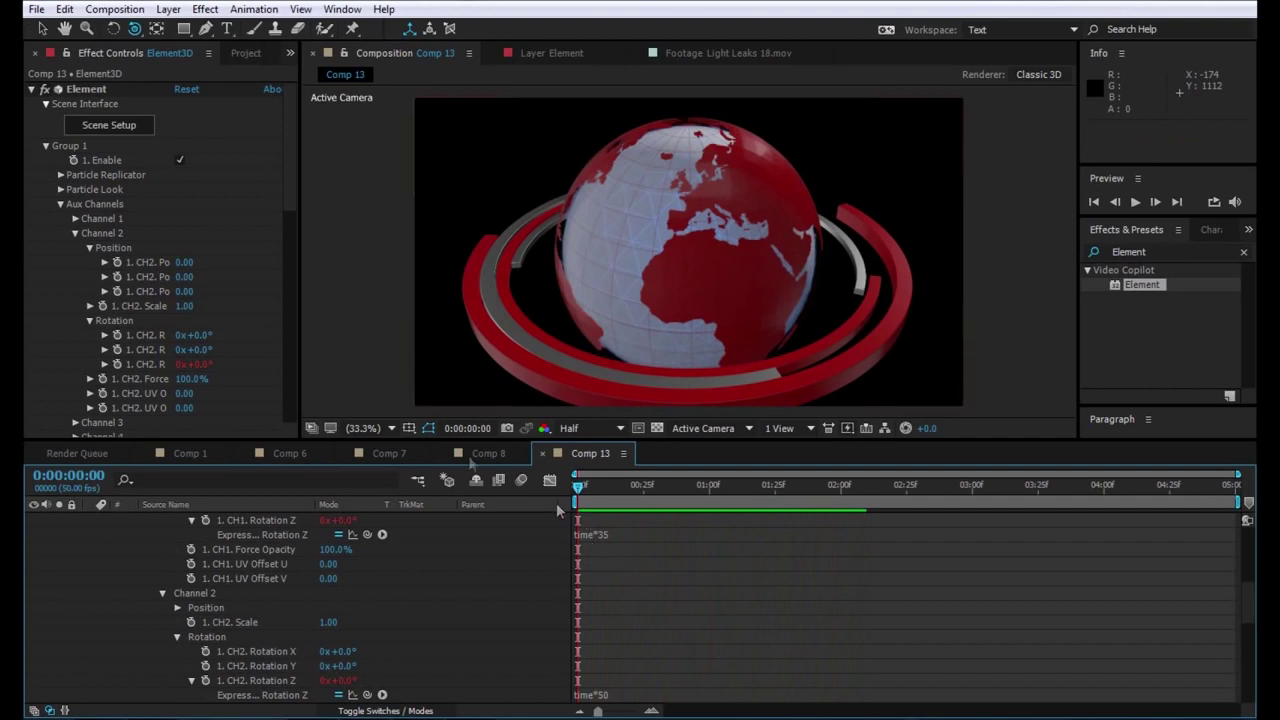
left_click(109, 128)
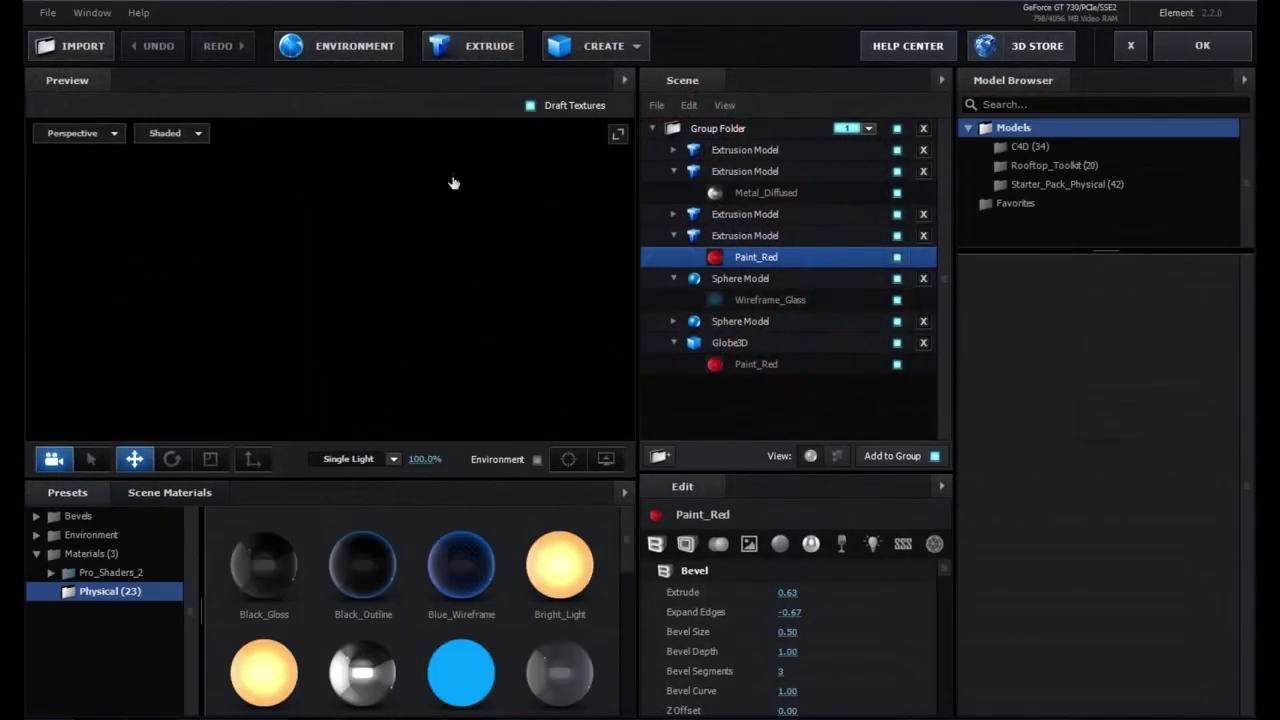
- Select all four ring Extrusion Models and duplicate them
left_click(674, 172)
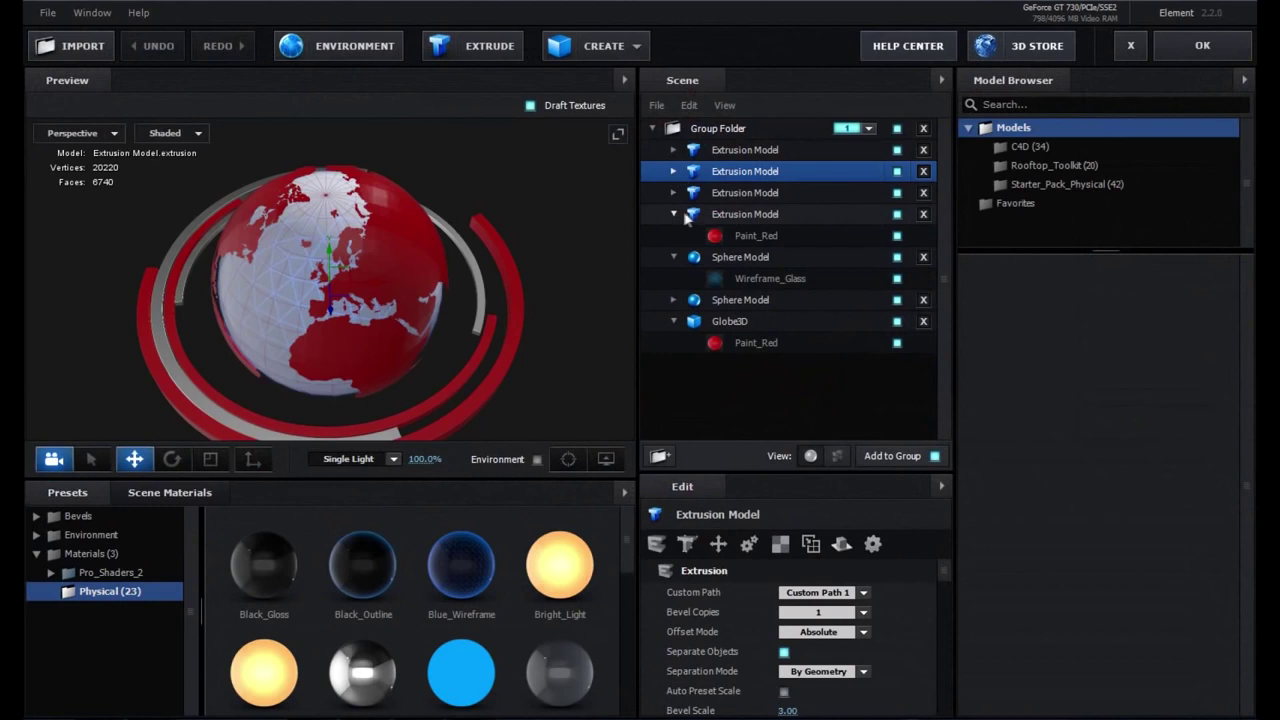
left_click(674, 214)
left_click(745, 151)
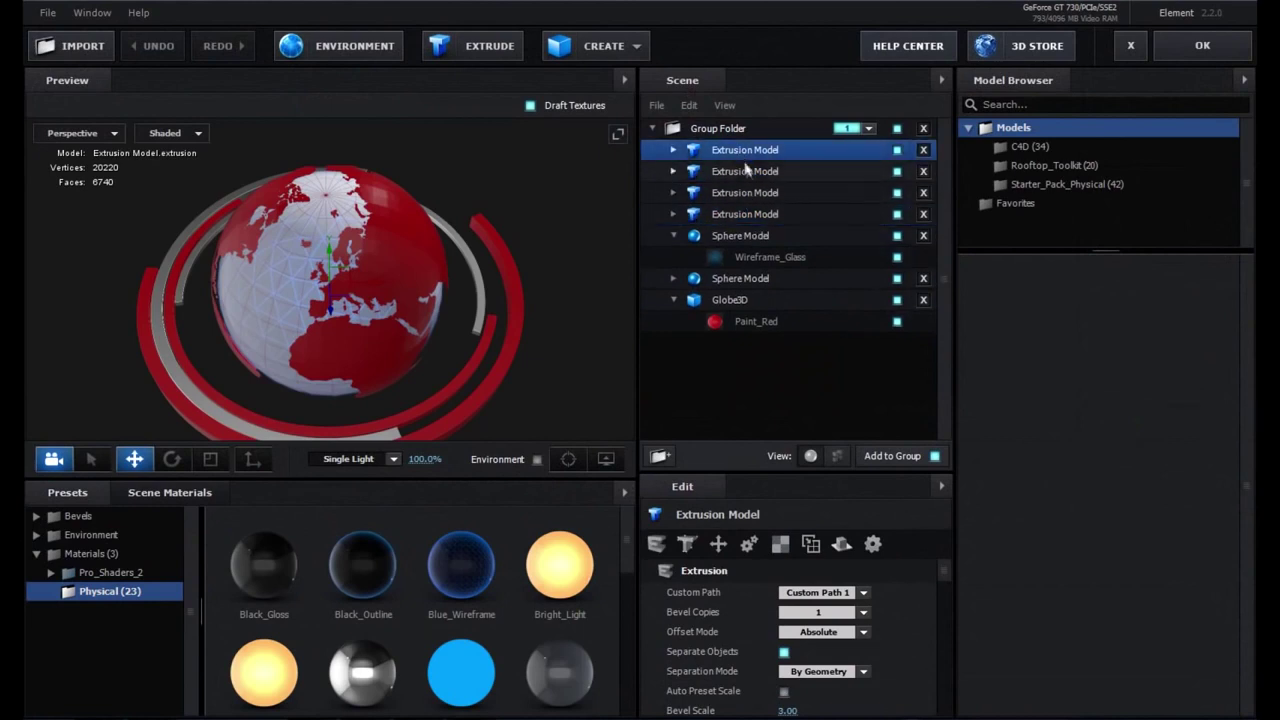
left_click(758, 210, "ctrl")
left_click(745, 192, "ctrl")
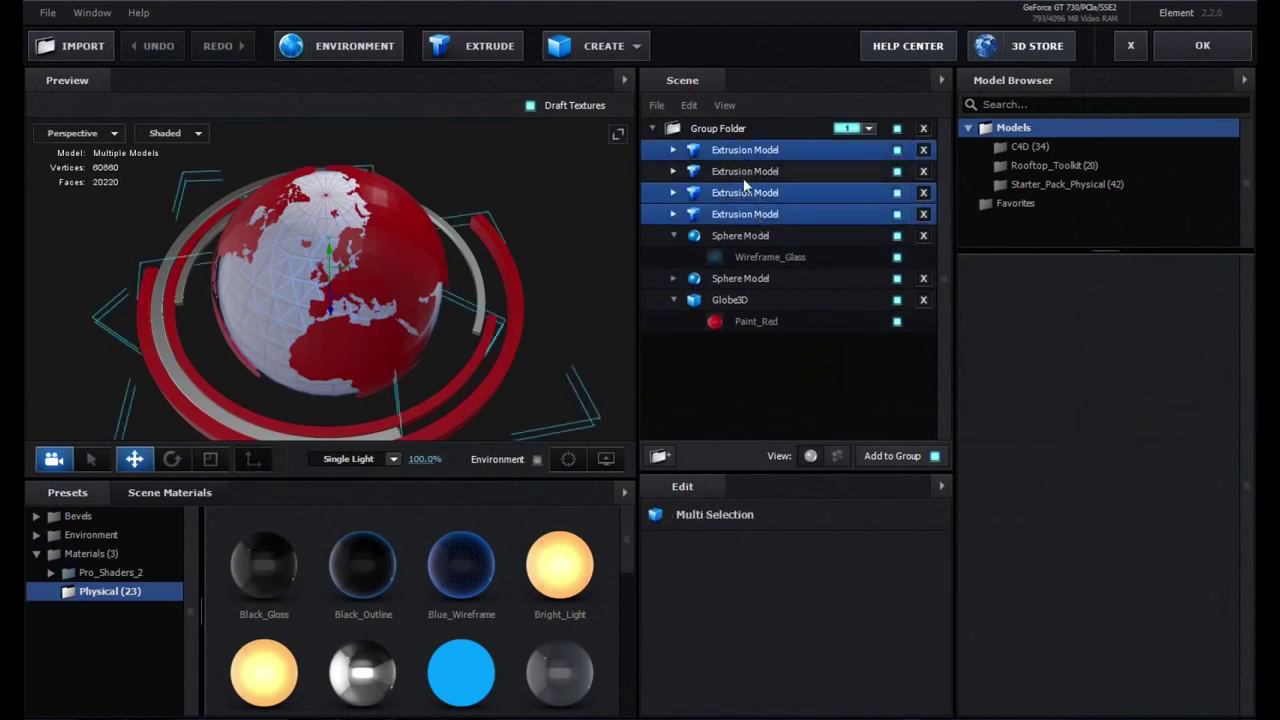
left_click(743, 172, "ctrl")
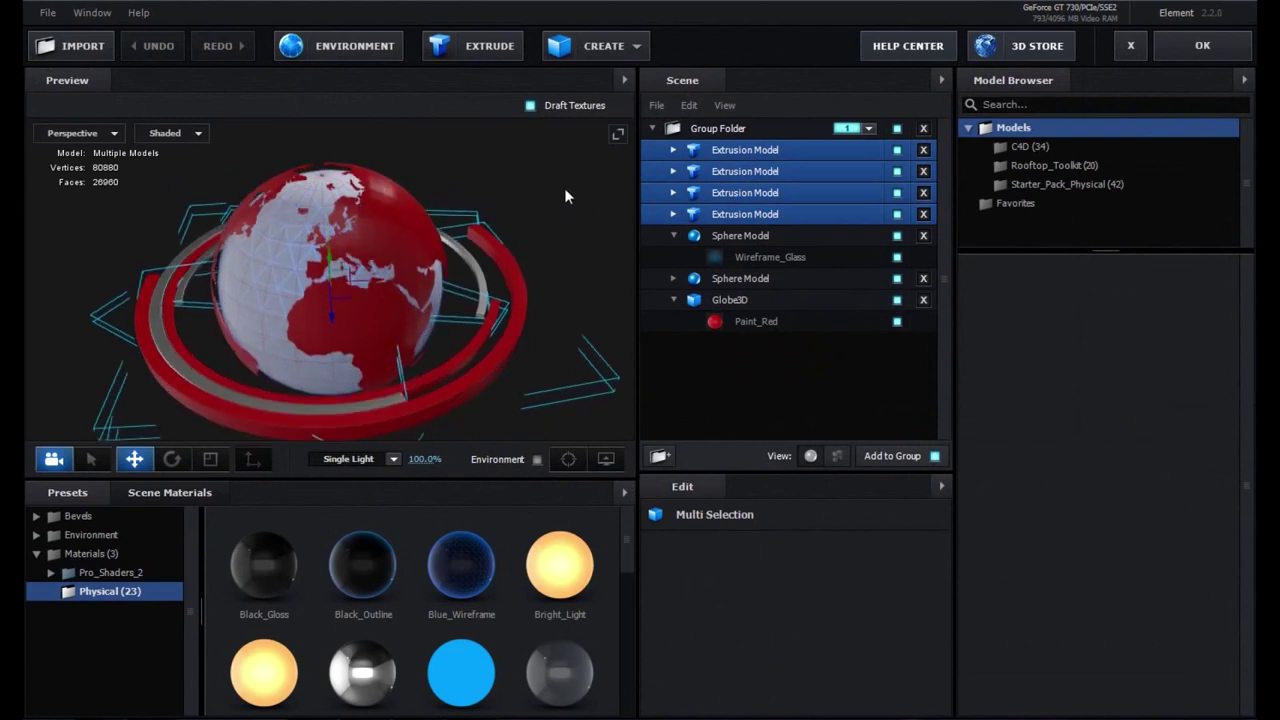
right_click(757, 153)
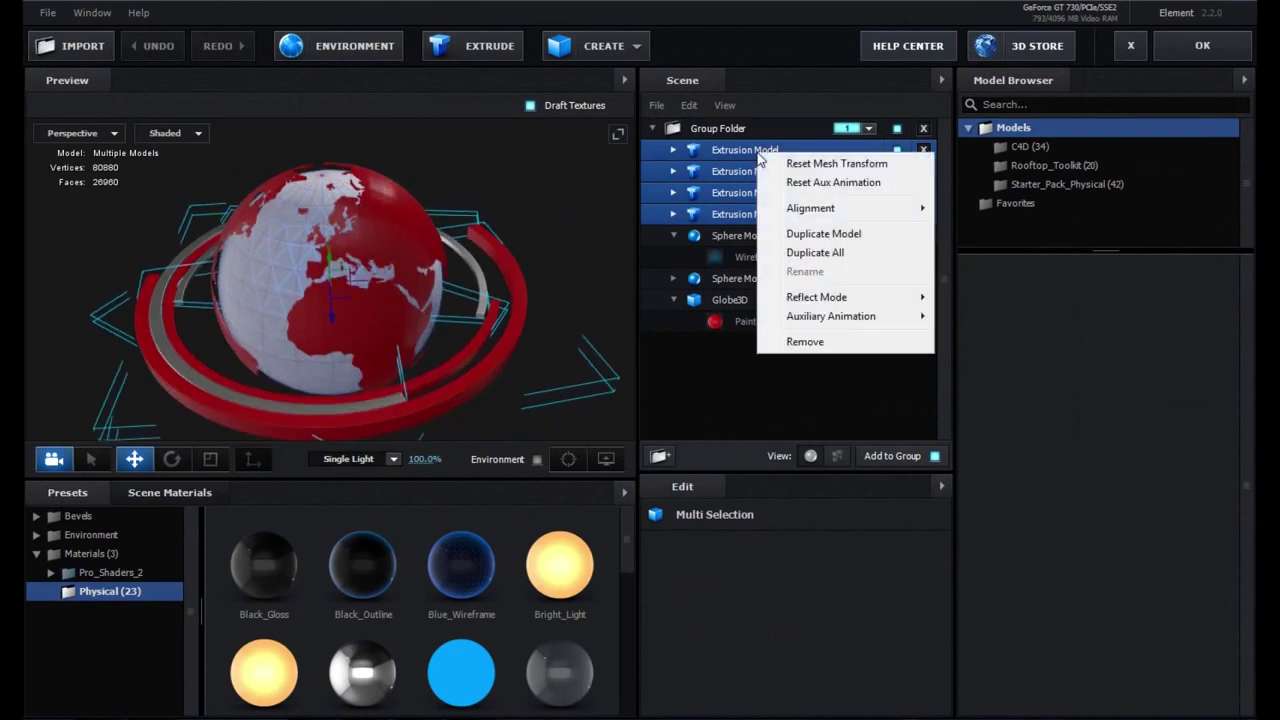
left_click(822, 233)
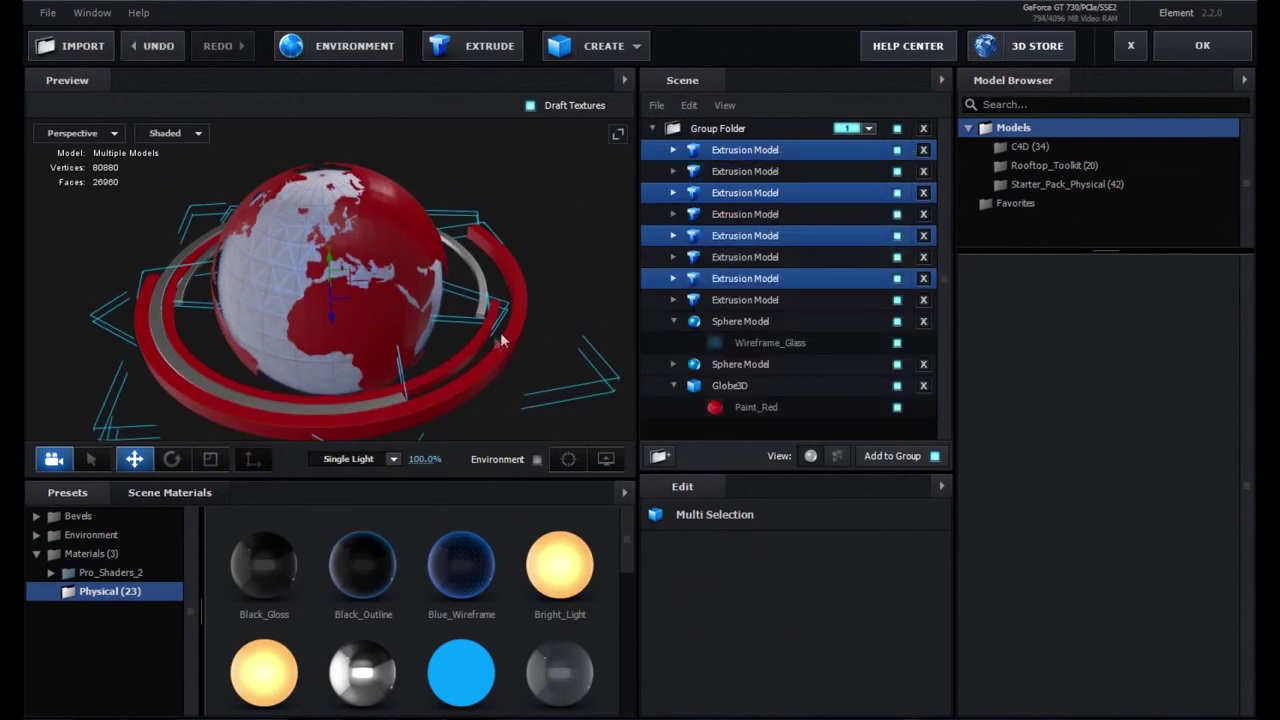
- Offset the duplicated rings vertically and scale them up into an outer set around the globe
left_click_drag(332, 318, 318, 282)
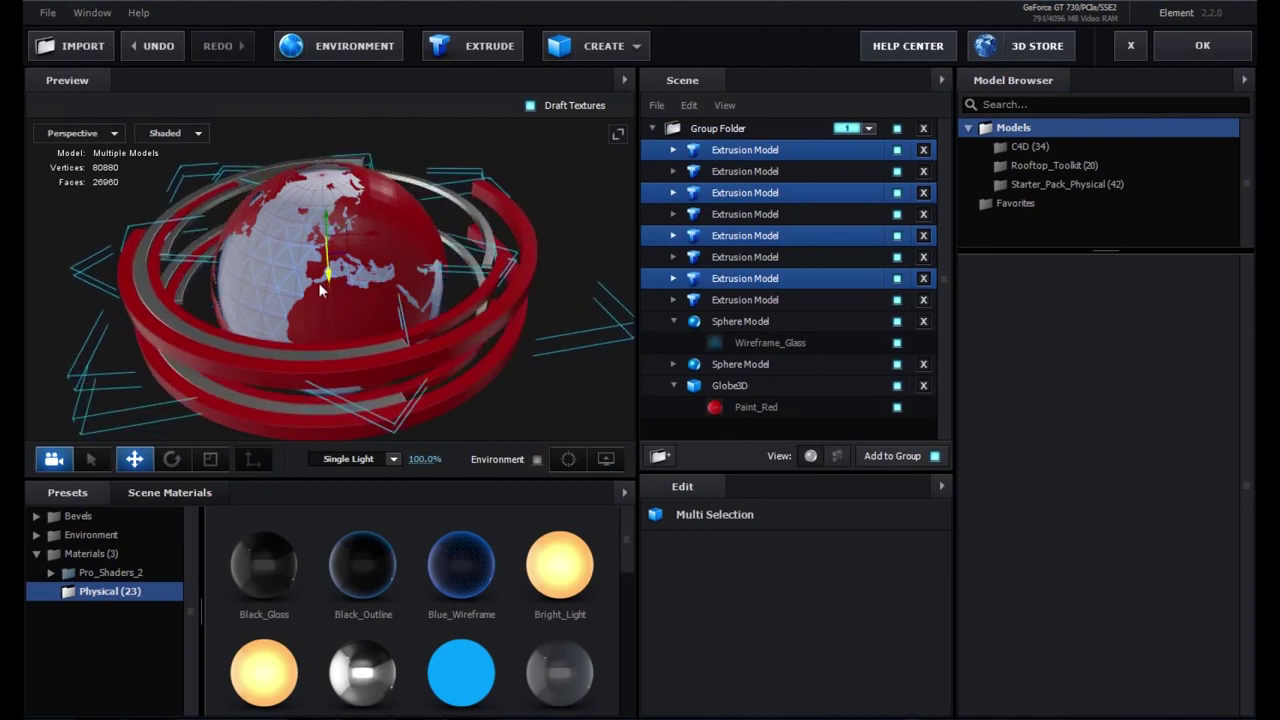
left_click(211, 459)
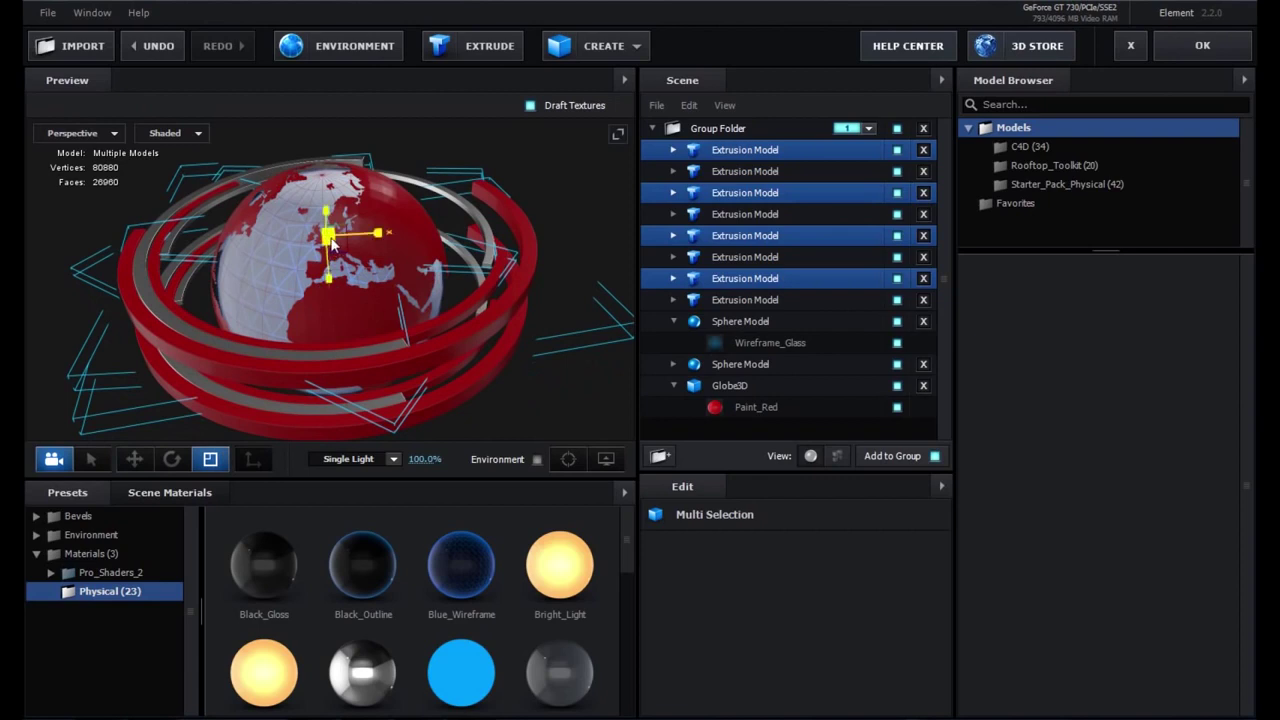
left_click_drag(331, 240, 454, 373)
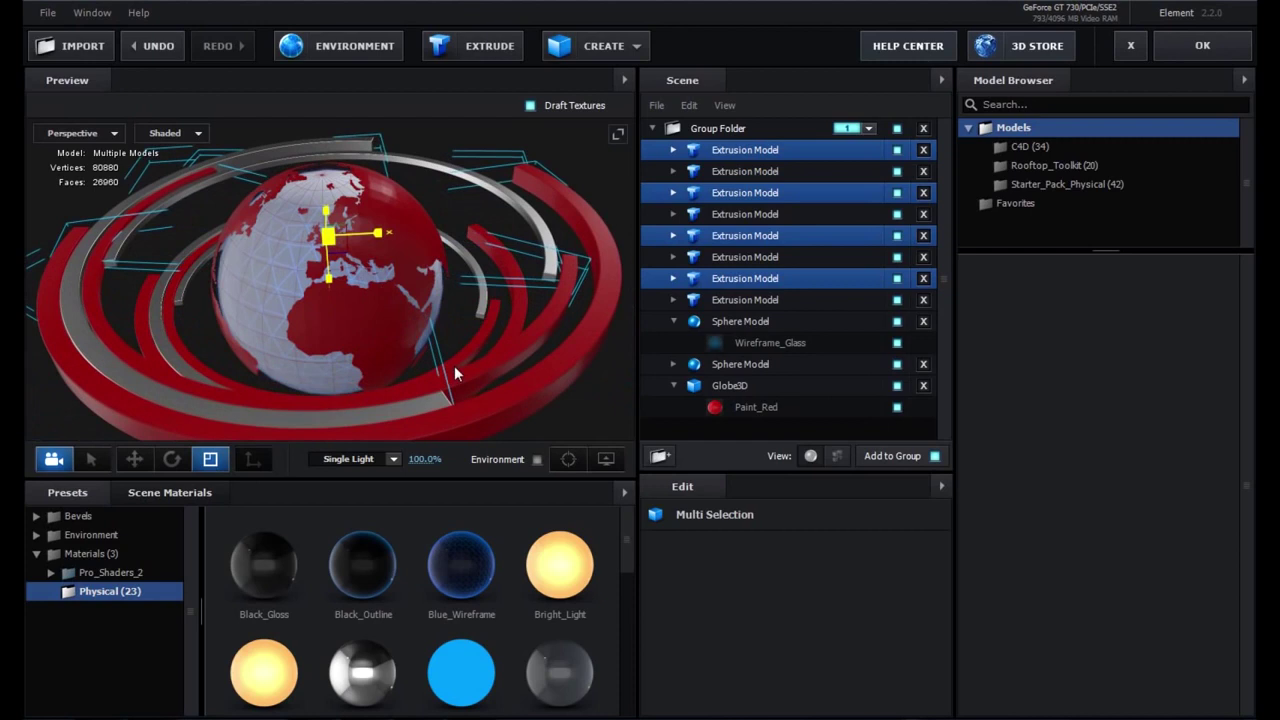
left_click_drag(454, 366, 457, 373)
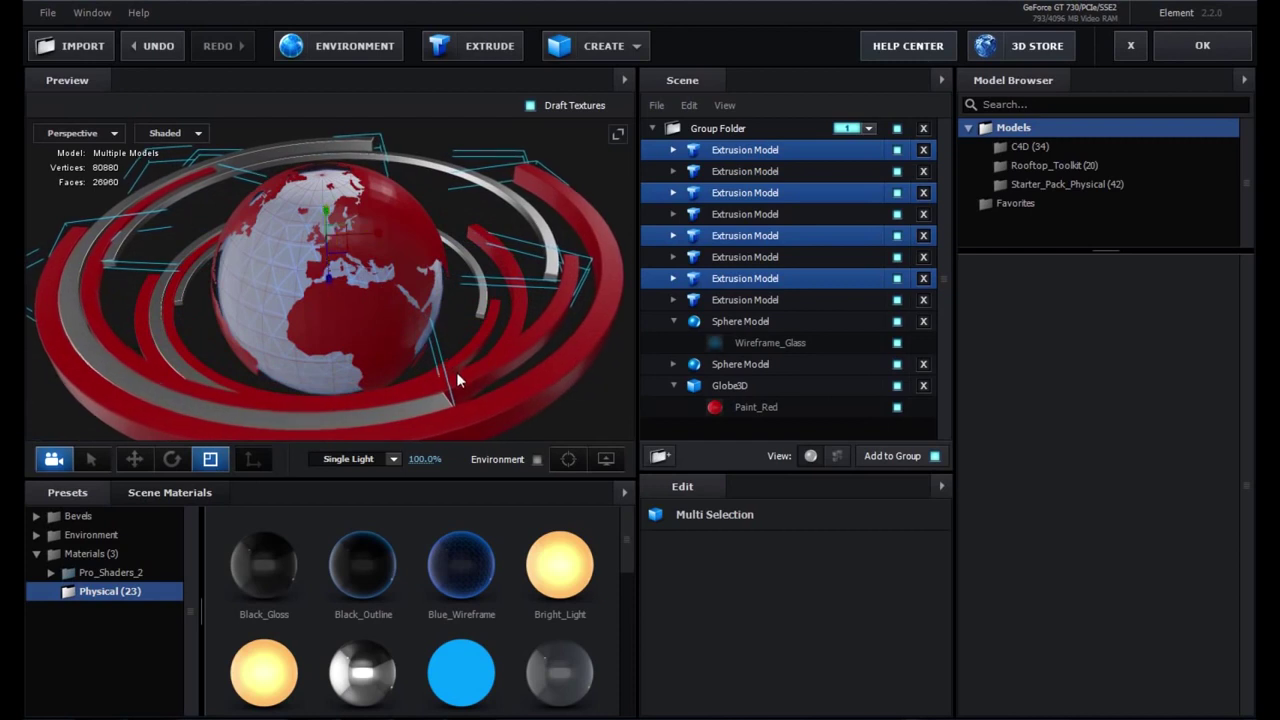
left_click(134, 459)
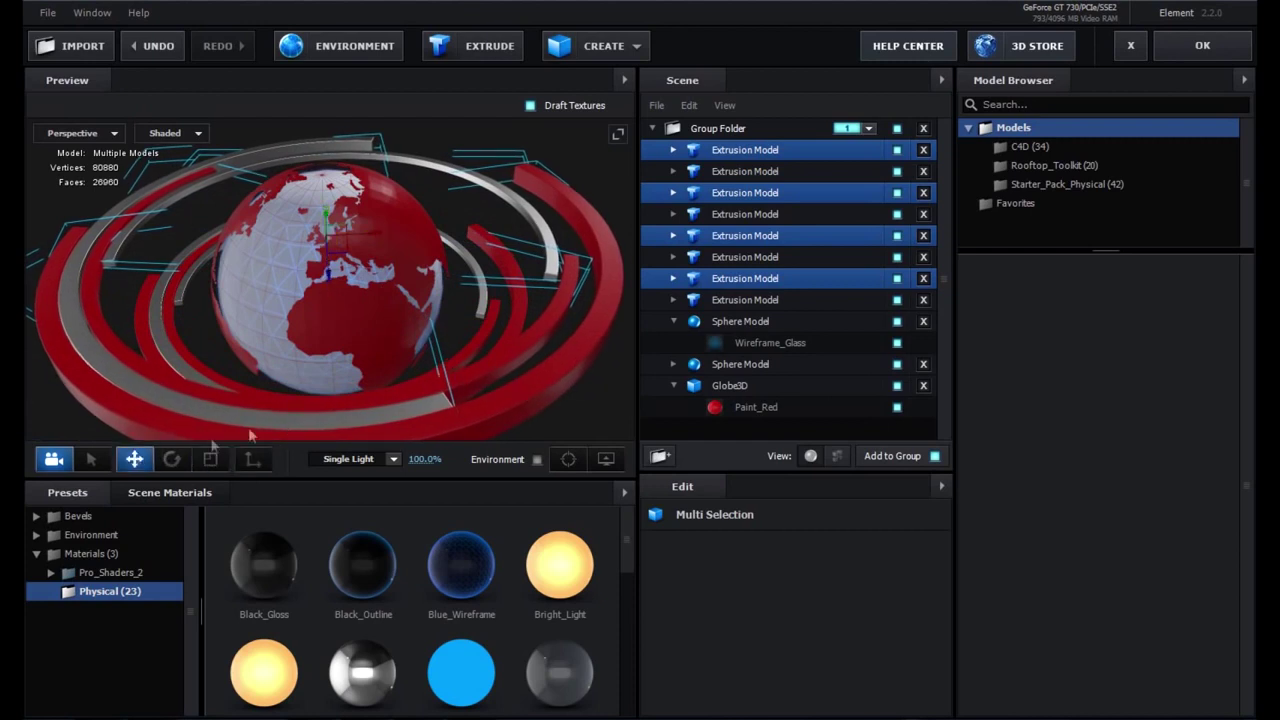
left_click_drag(466, 306, 470, 372)
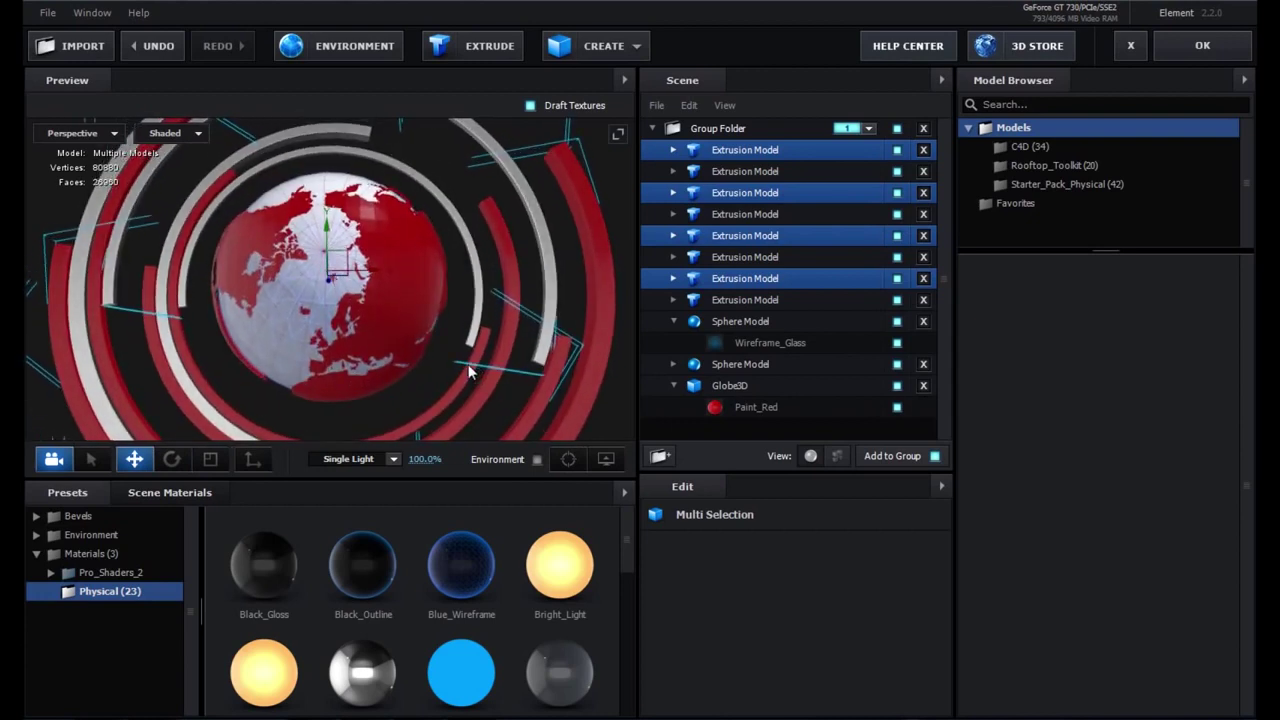
scroll(470, 368, "down", 2)
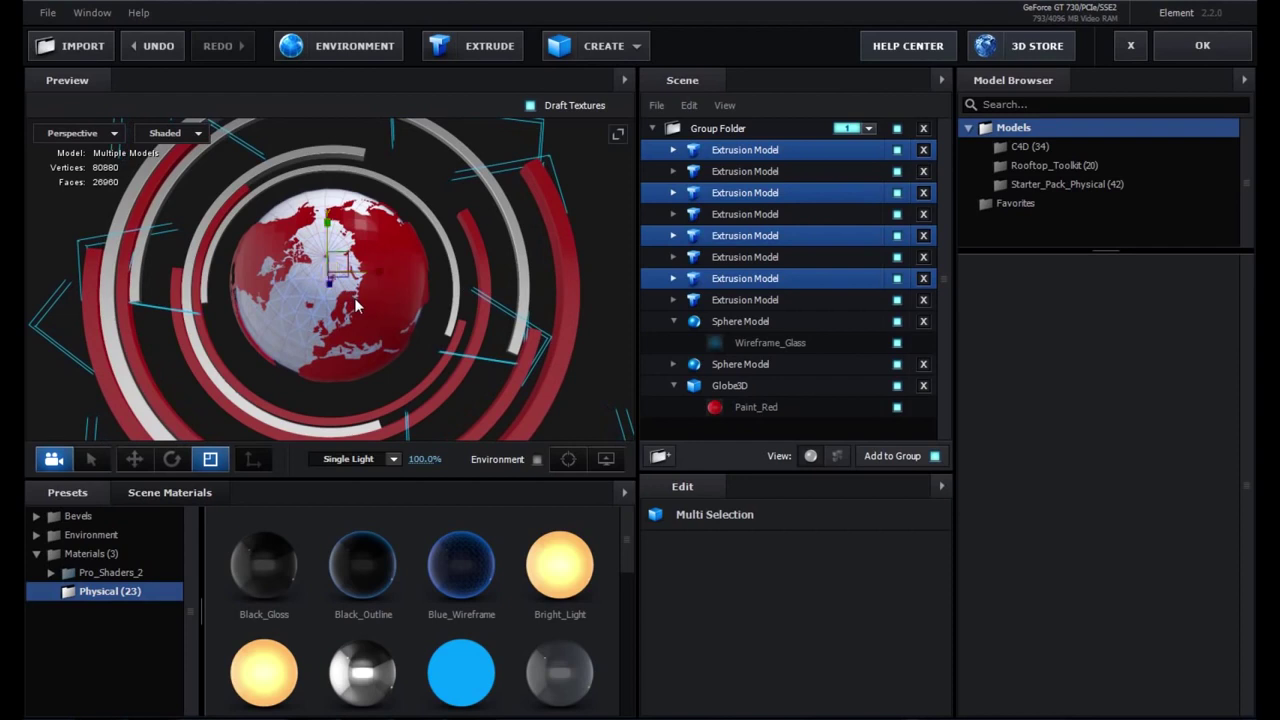
left_click(134, 459)
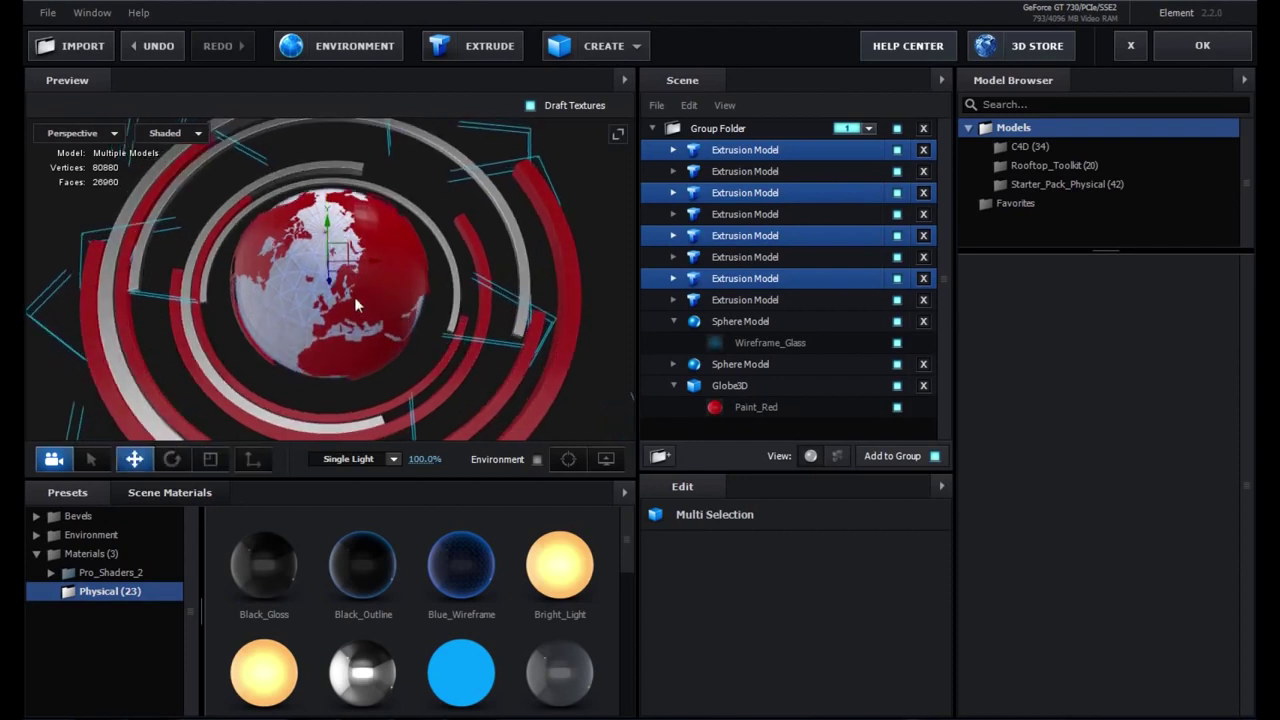
left_click(174, 459)
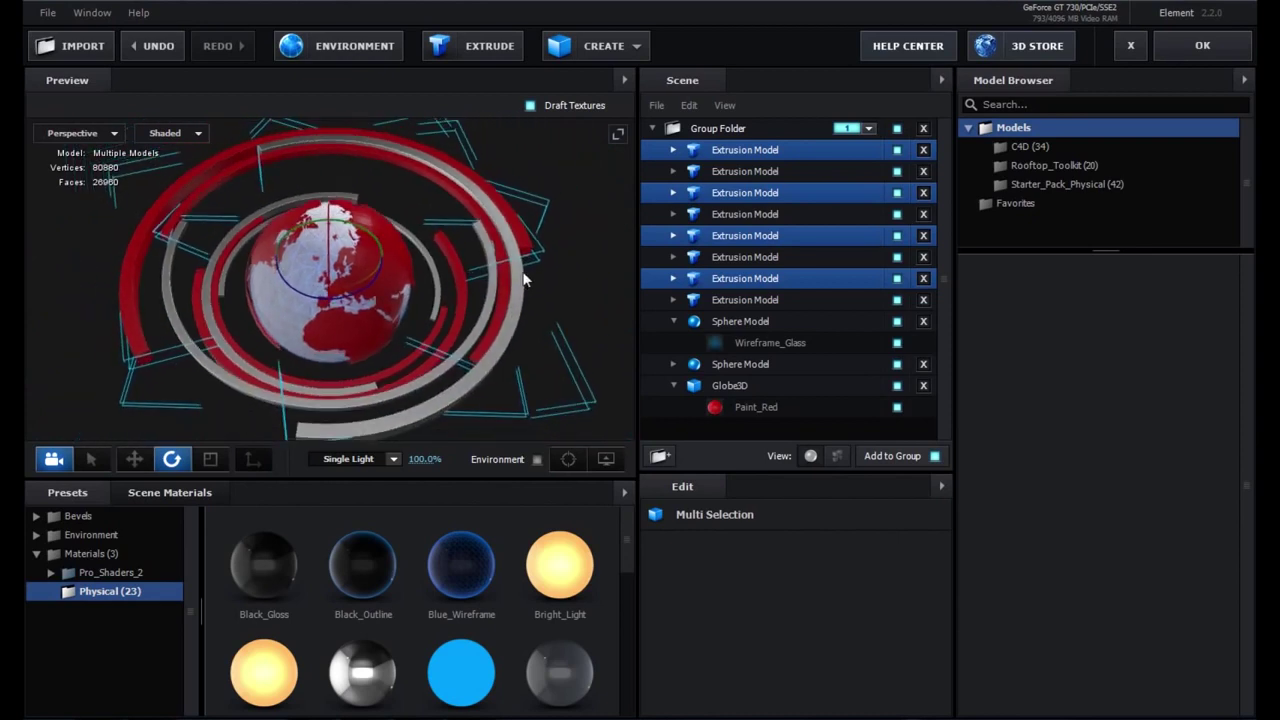
- Raise the Paint_Red ring and the third extrusion ring slightly upward
left_click(500, 207)
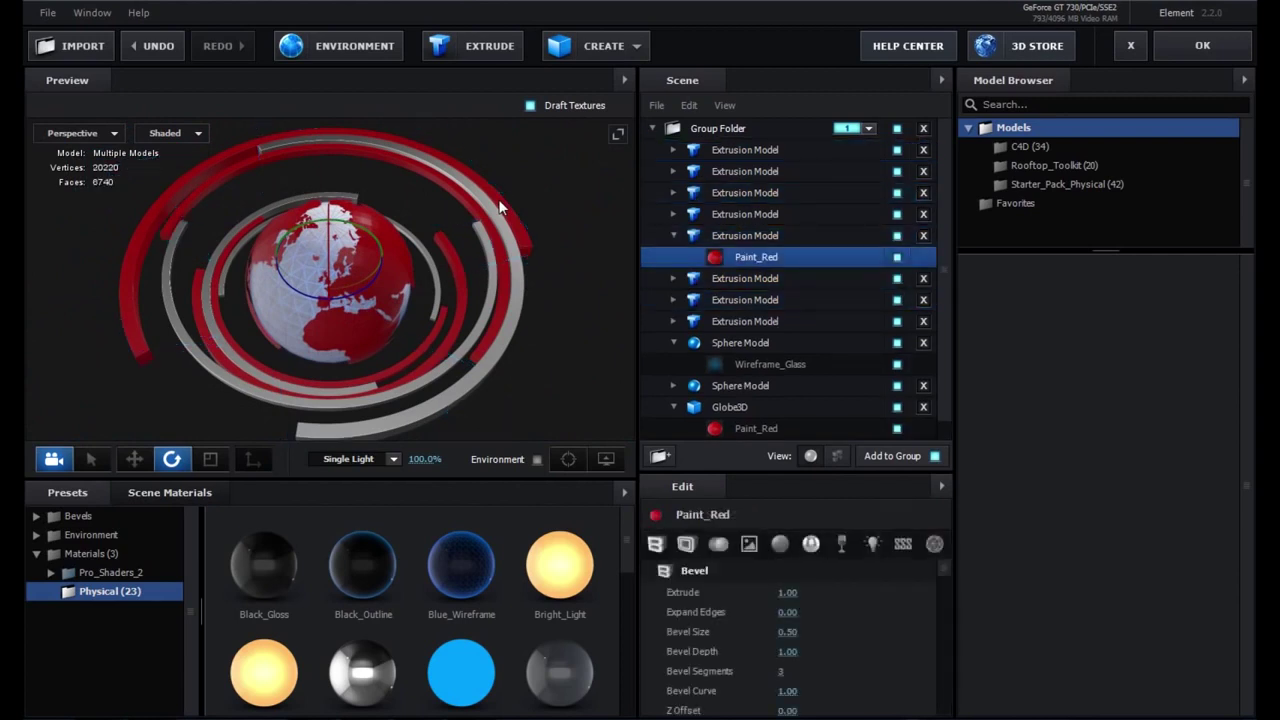
left_click(741, 237)
left_click(134, 458)
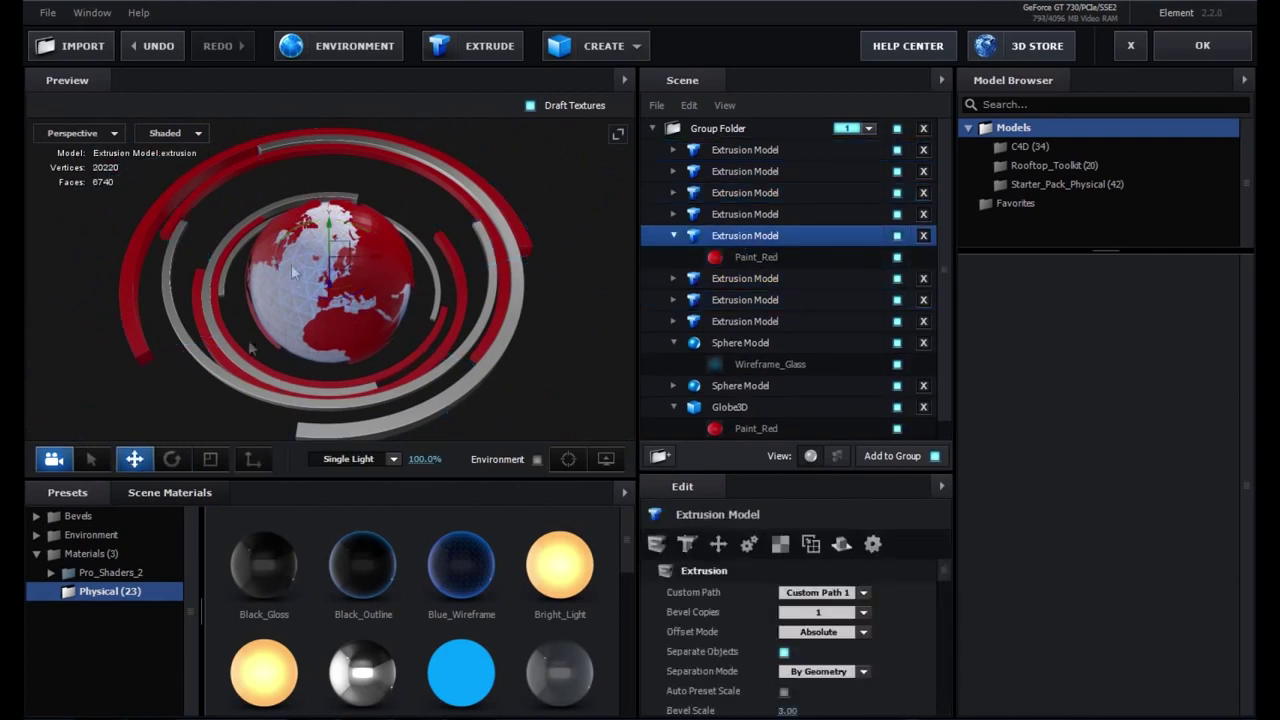
left_click_drag(331, 292, 325, 282)
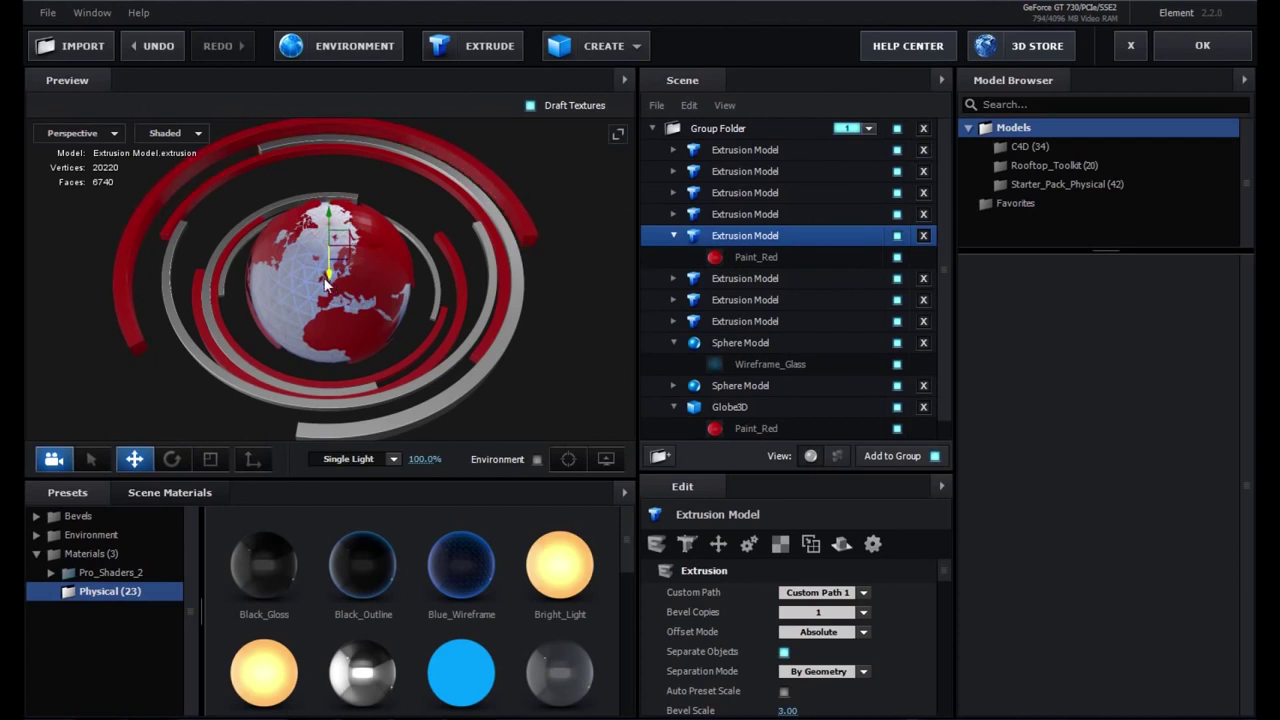
left_click(483, 228)
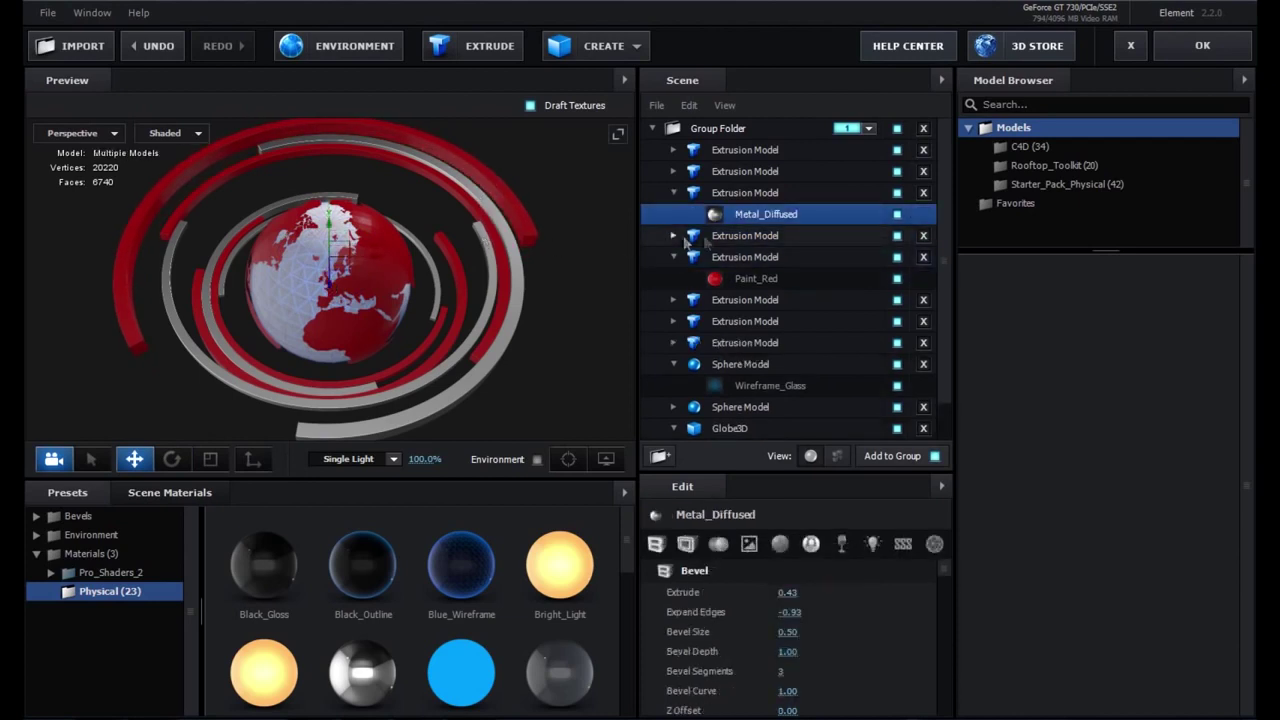
left_click(729, 194)
left_click_drag(335, 298, 330, 303)
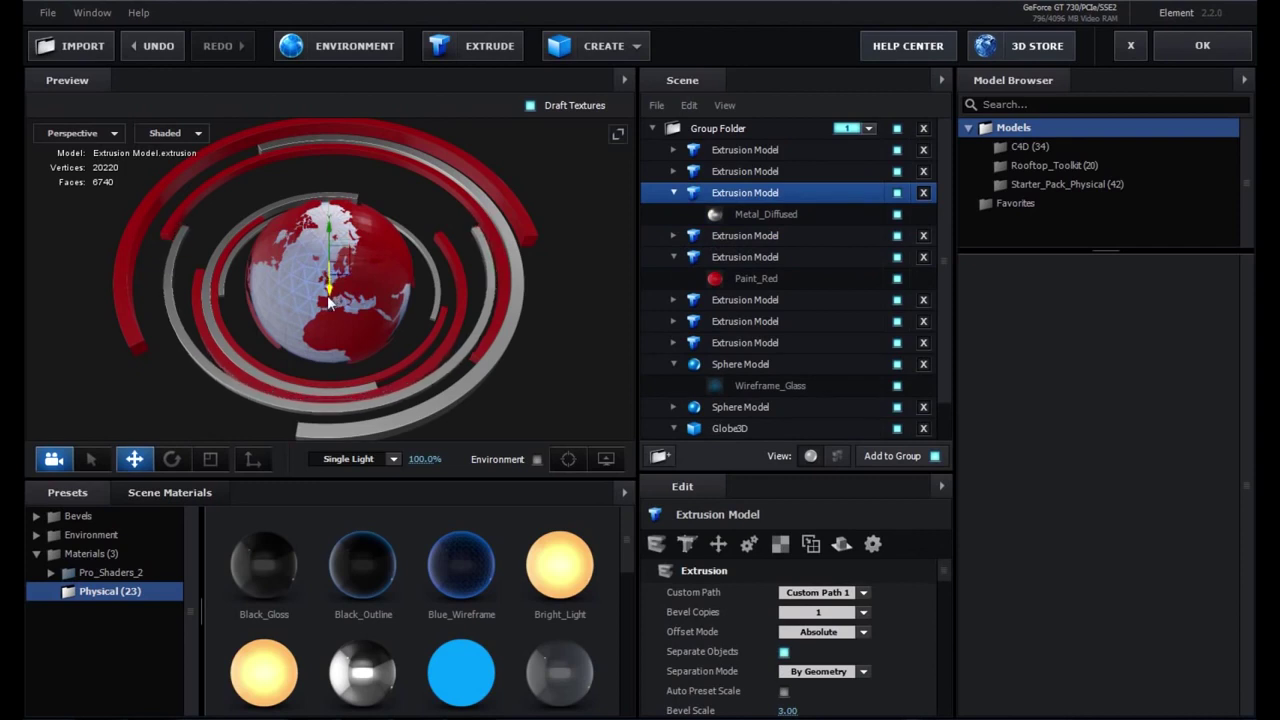
left_click_drag(328, 301, 325, 304)
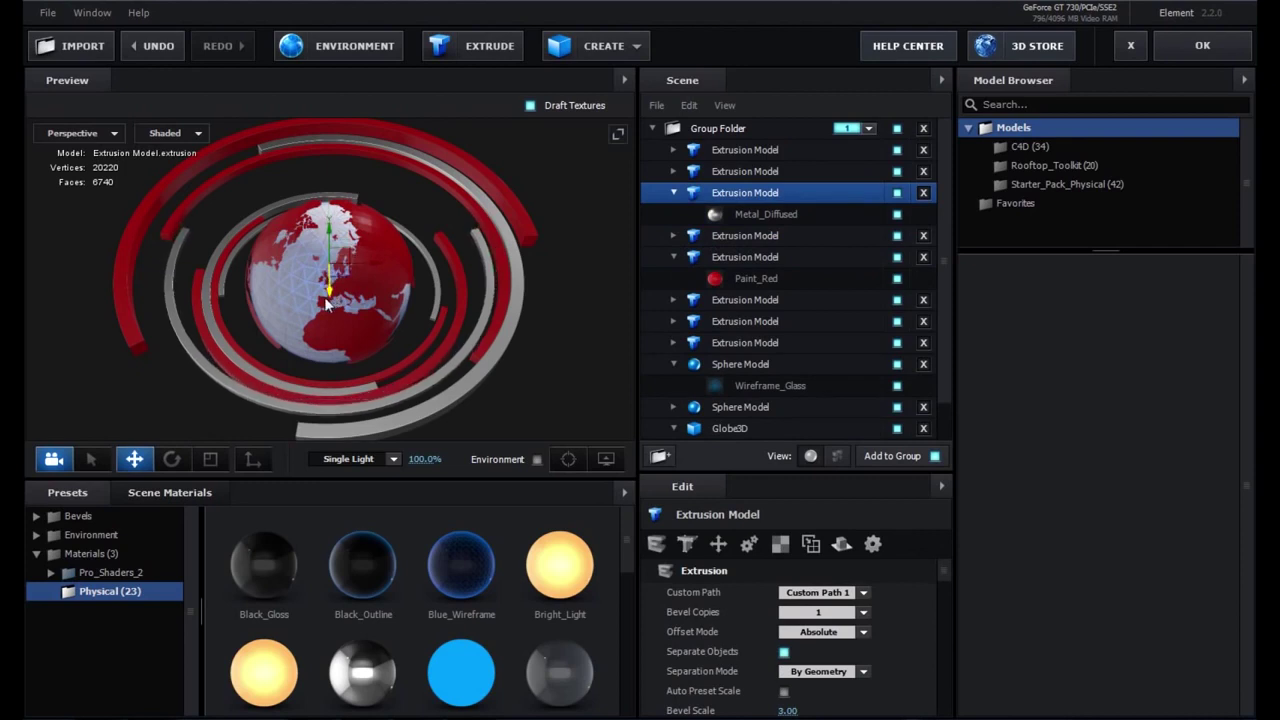
- Nudge one more extrusion ring vertically and apply the scene back to Comp 13
left_click(463, 195)
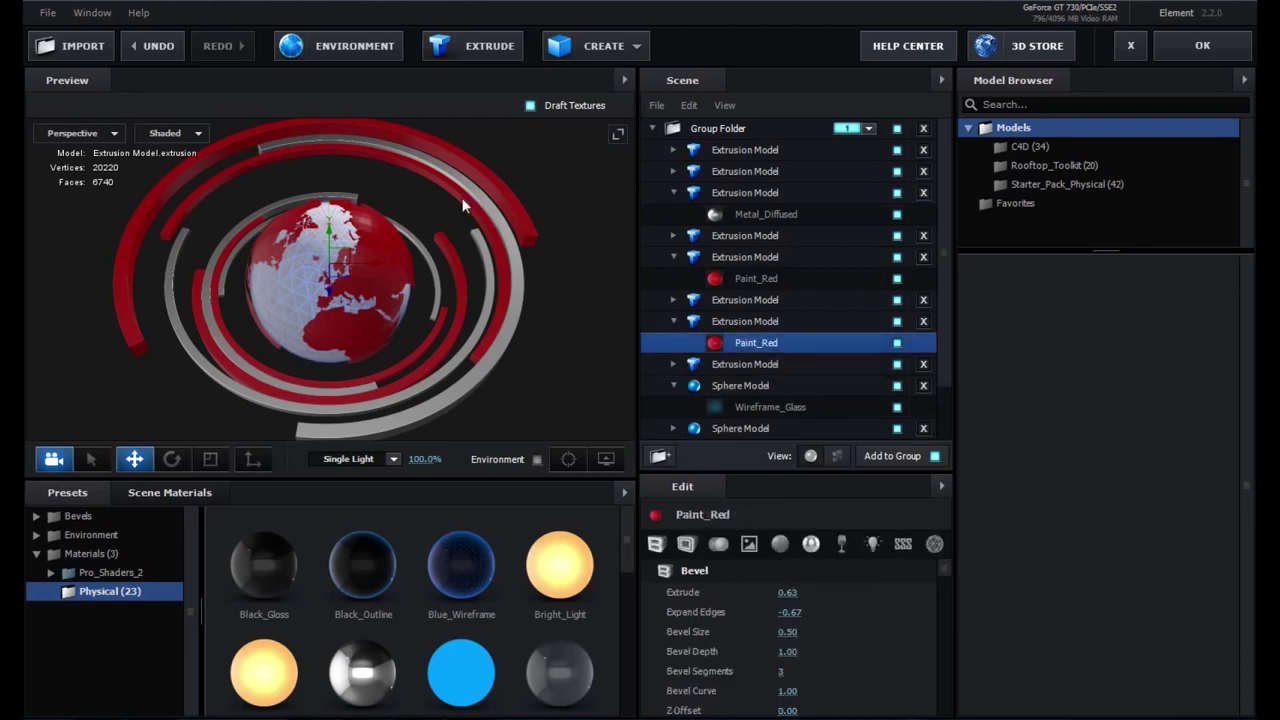
left_click(733, 322)
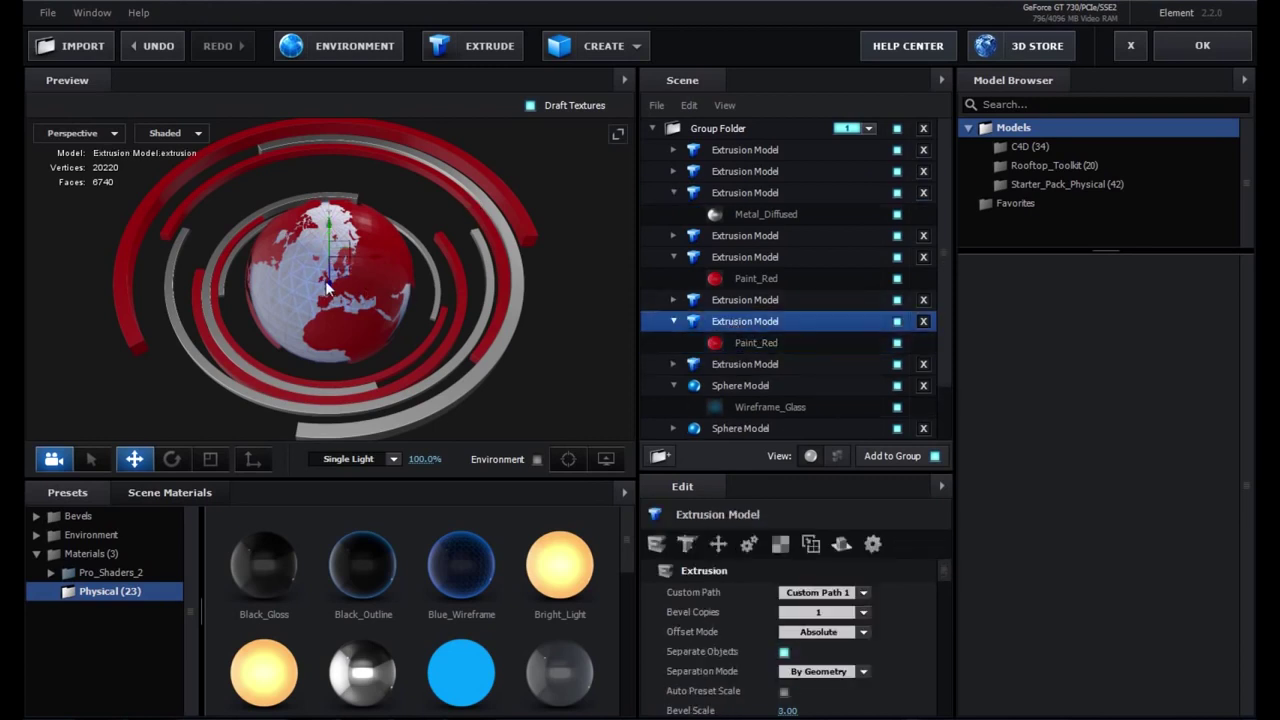
left_click_drag(329, 287, 330, 291)
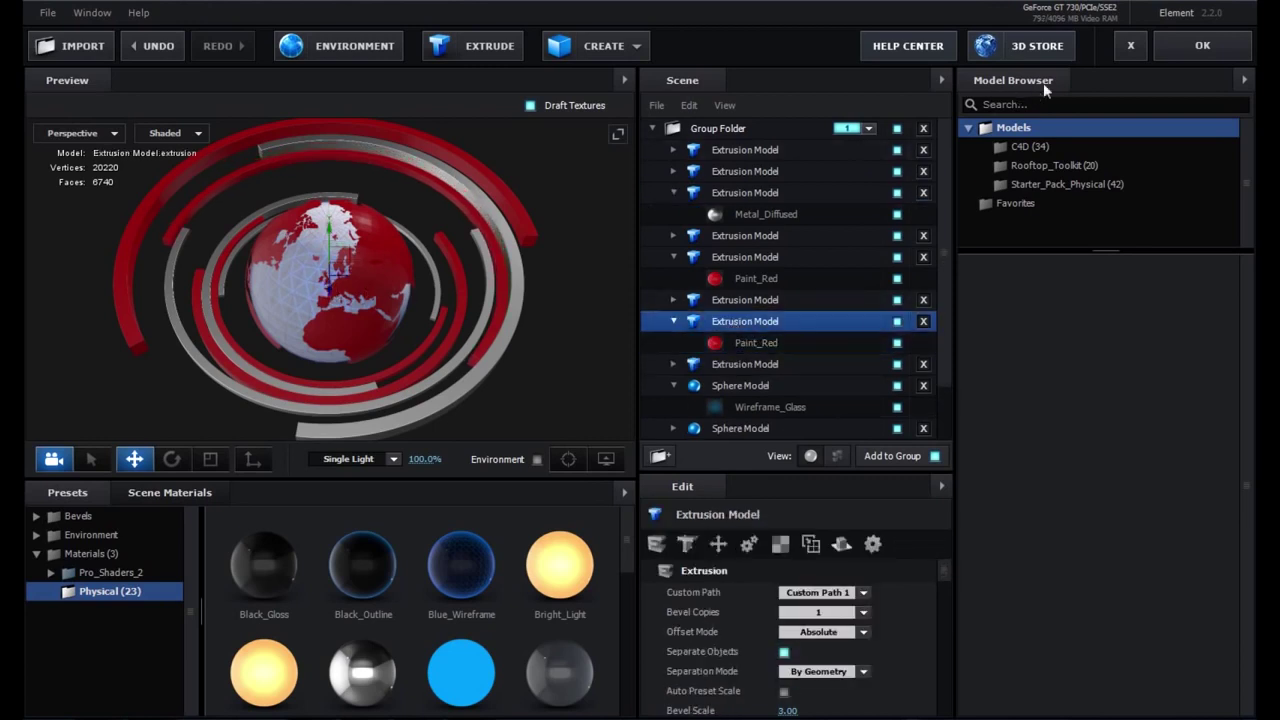
left_click(1190, 40)
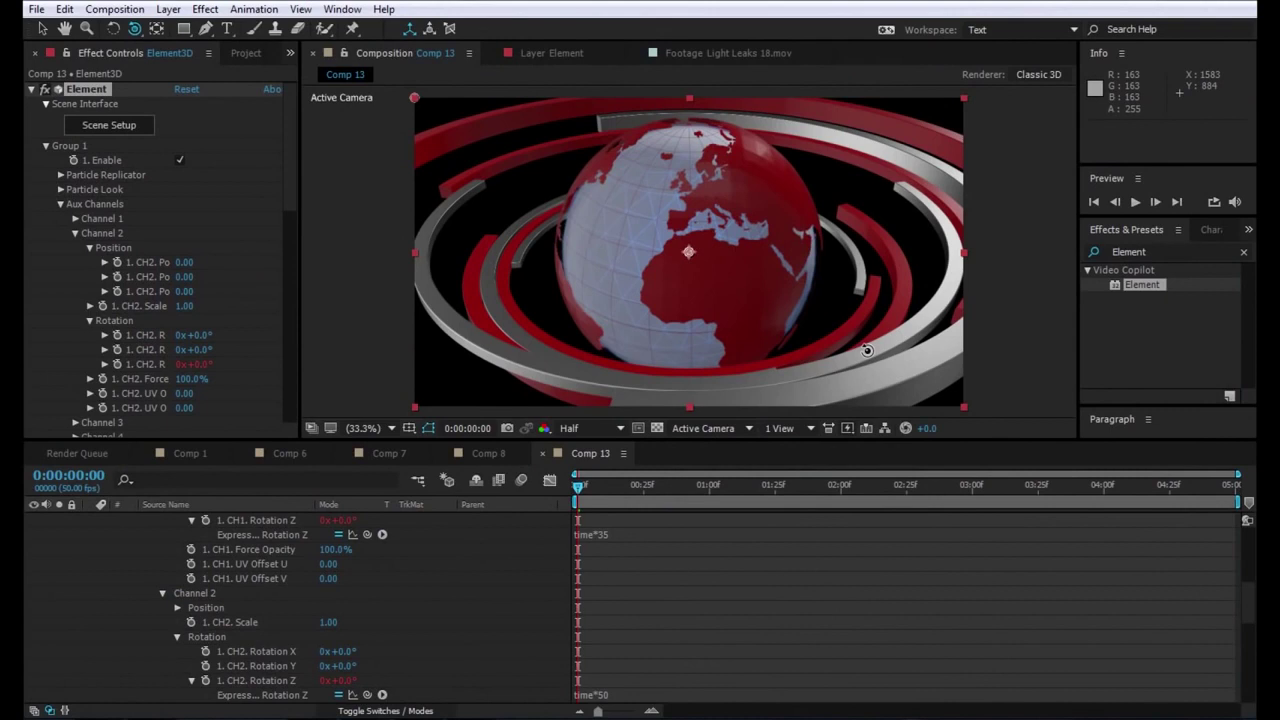
- Play and stop a real-time preview of the globe spinning inside its doubled red and grey rings
key("space")
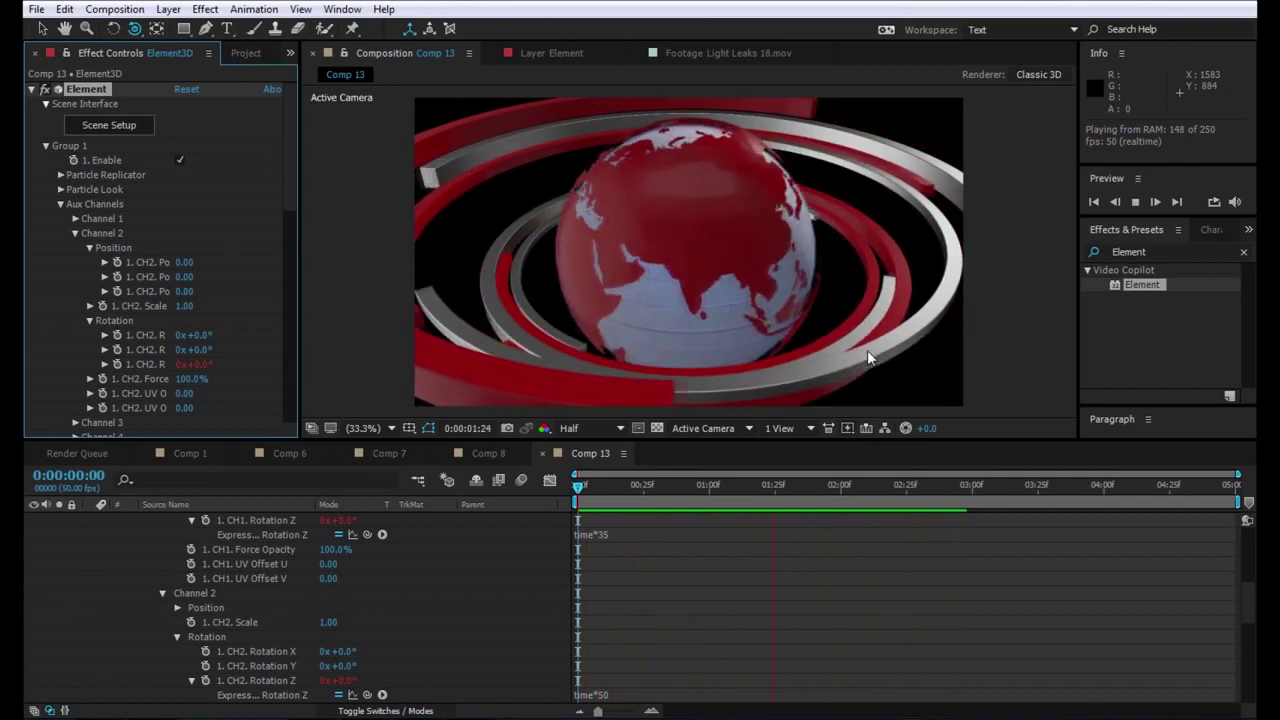
key("space")
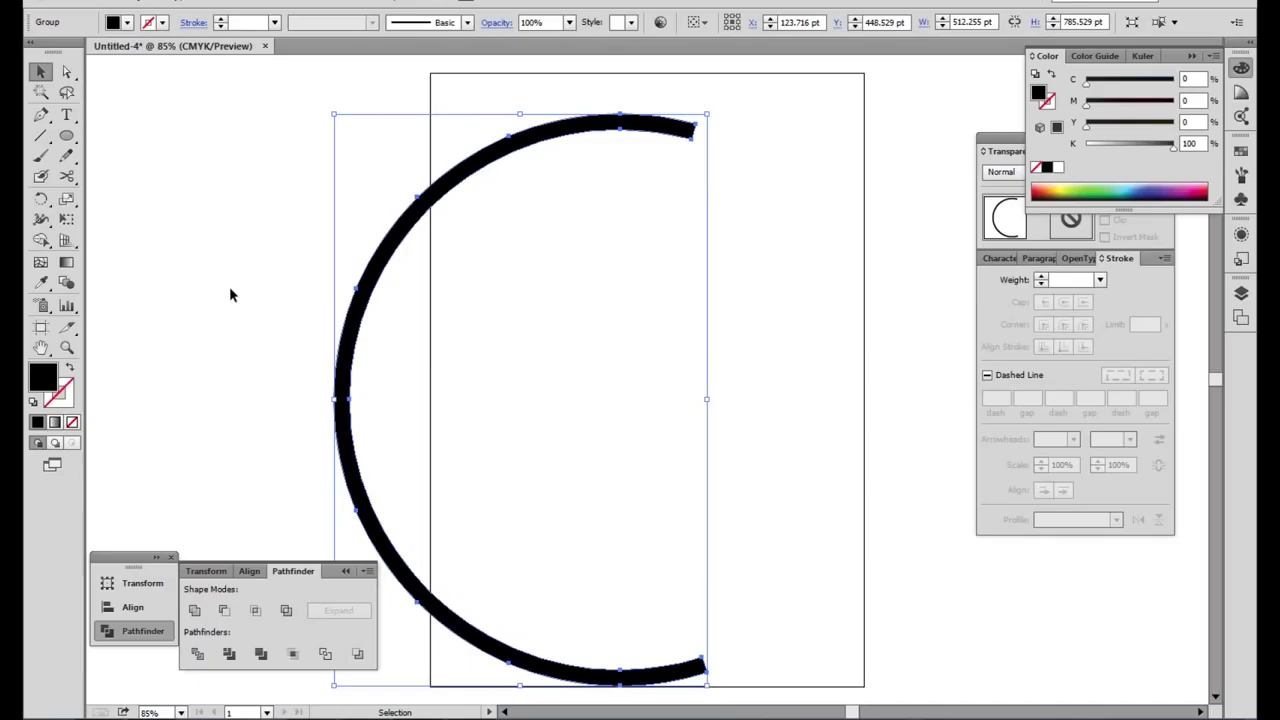
- Replace the arc with a large circle that has no fill and a 20 pt black stroke
key("Delete")
left_click(67, 137)
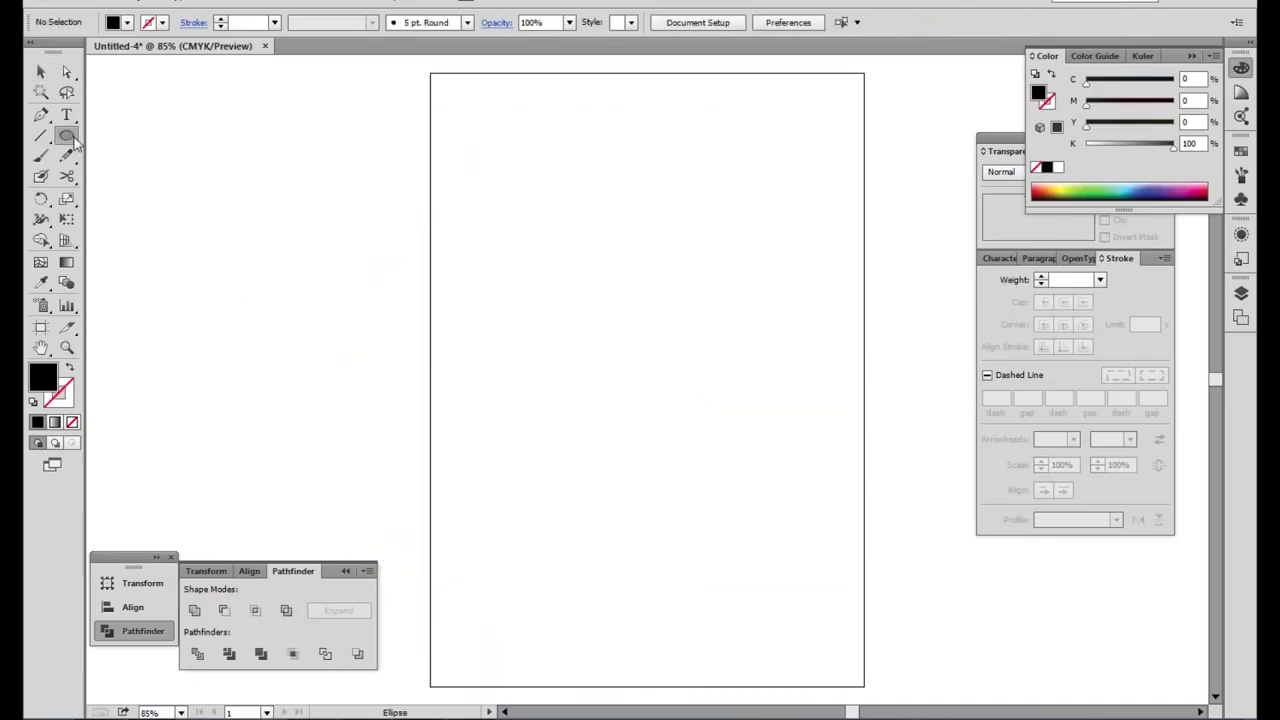
left_click_drag(586, 309, 888, 477)
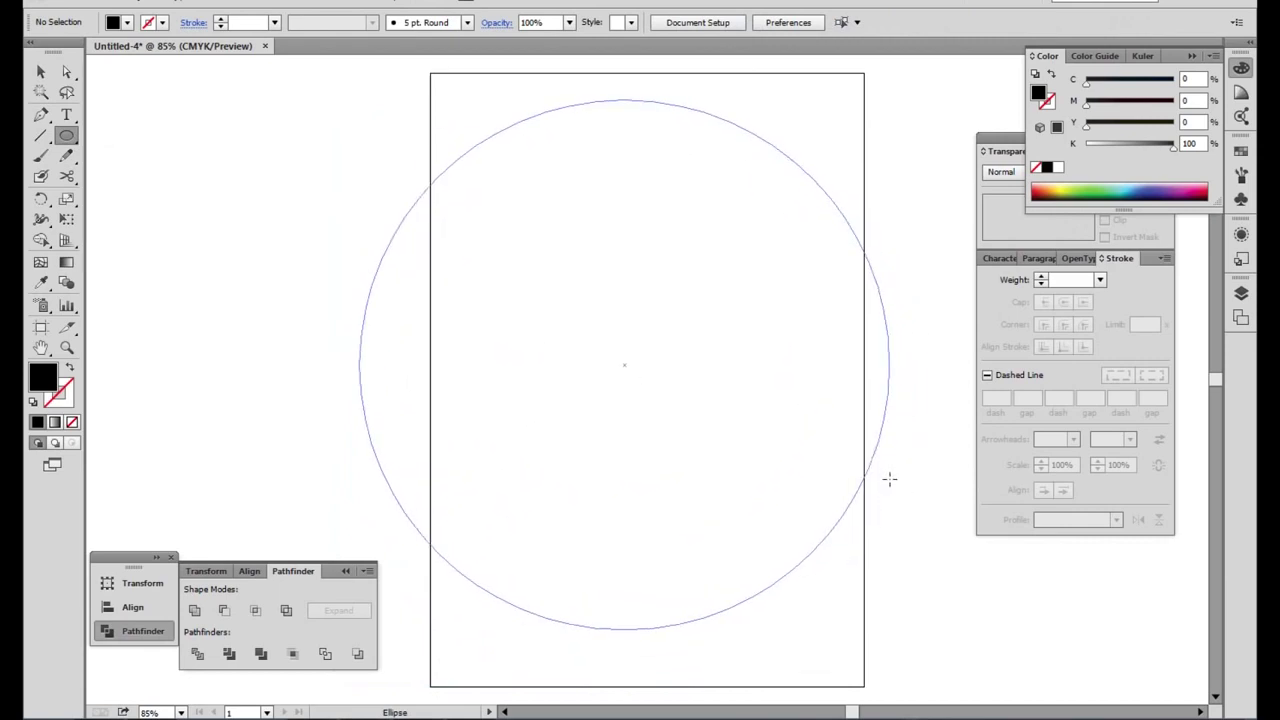
key("slash")
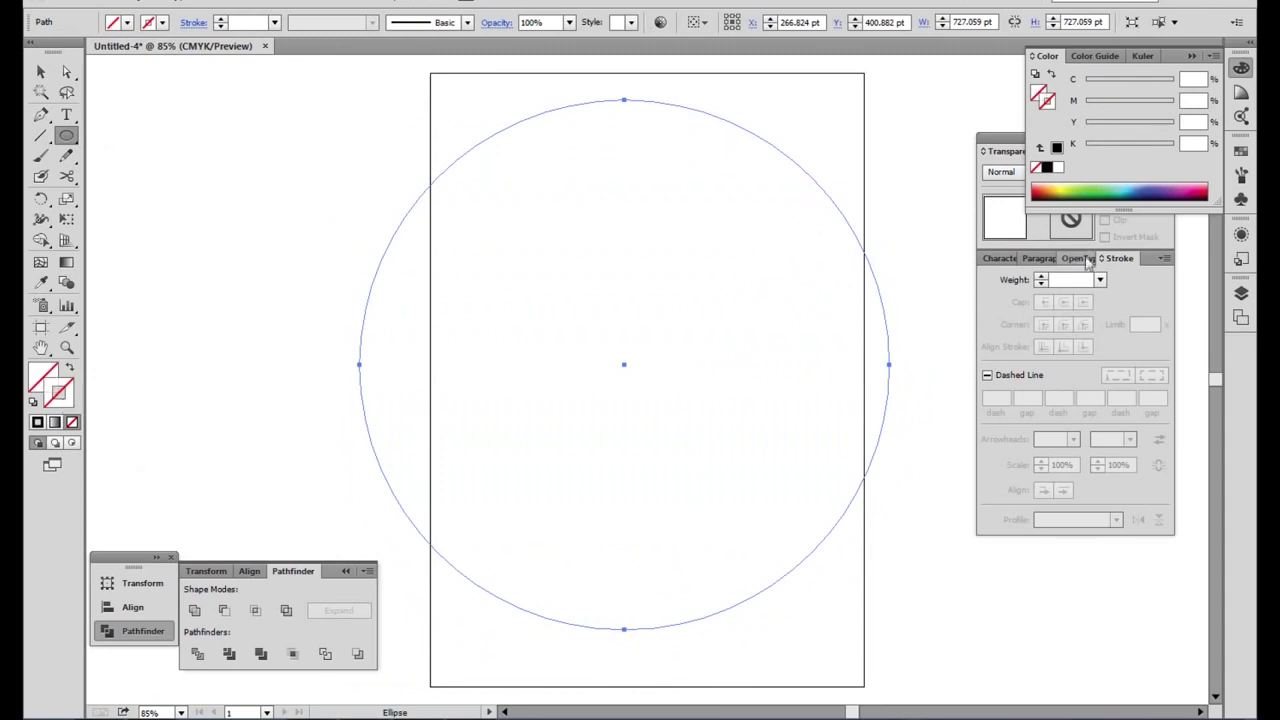
left_click(1041, 279)
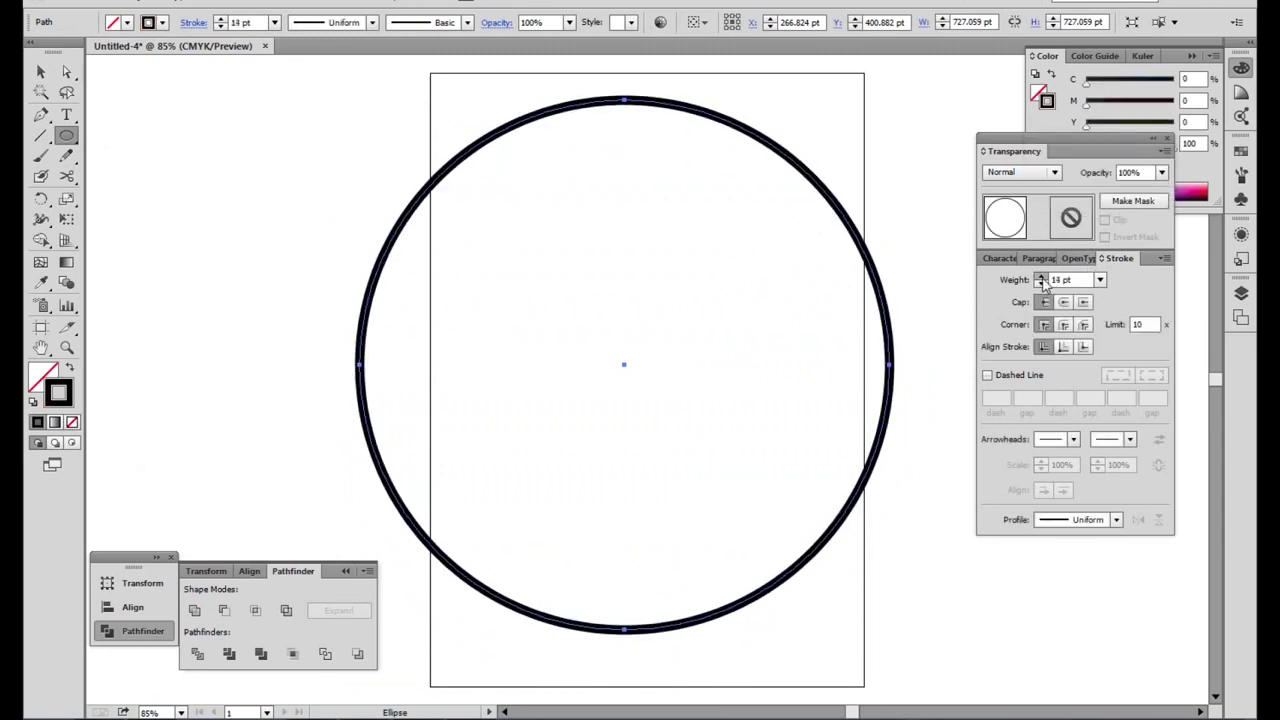
left_click(1041, 279)
- Expand the circle's fill and stroke into a ring shape and copy it
left_click(150, 3)
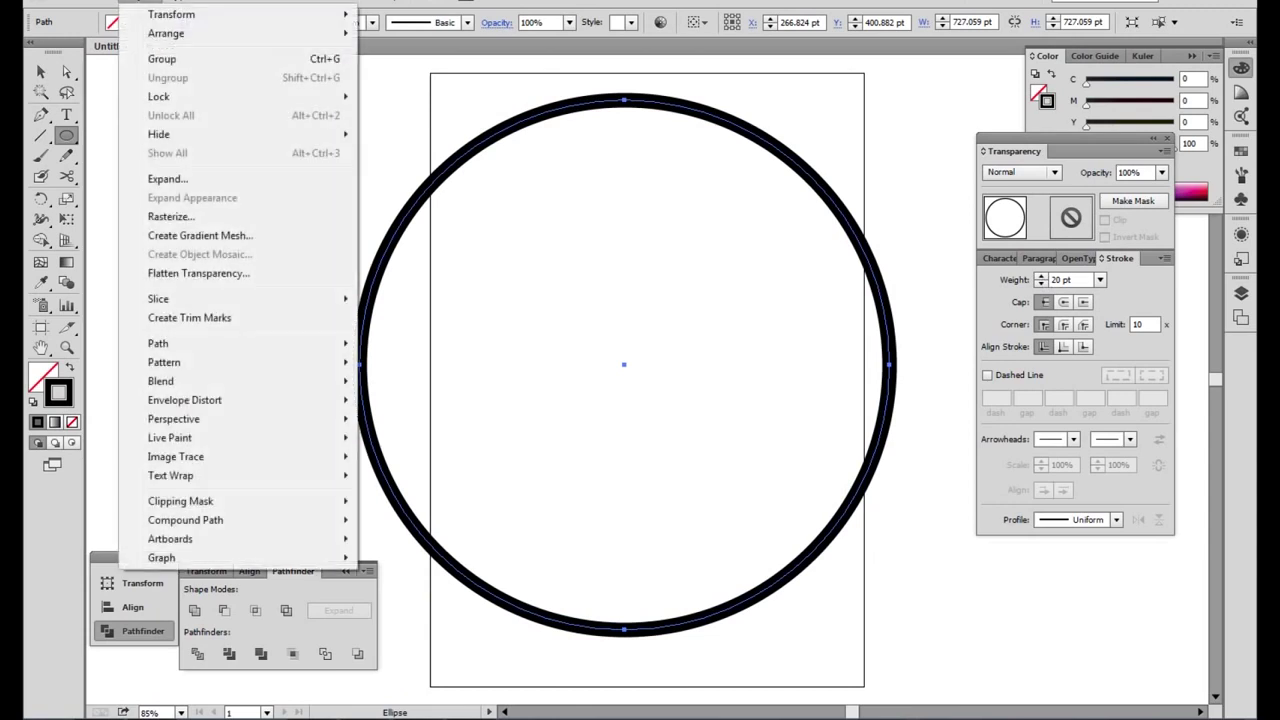
left_click(168, 177)
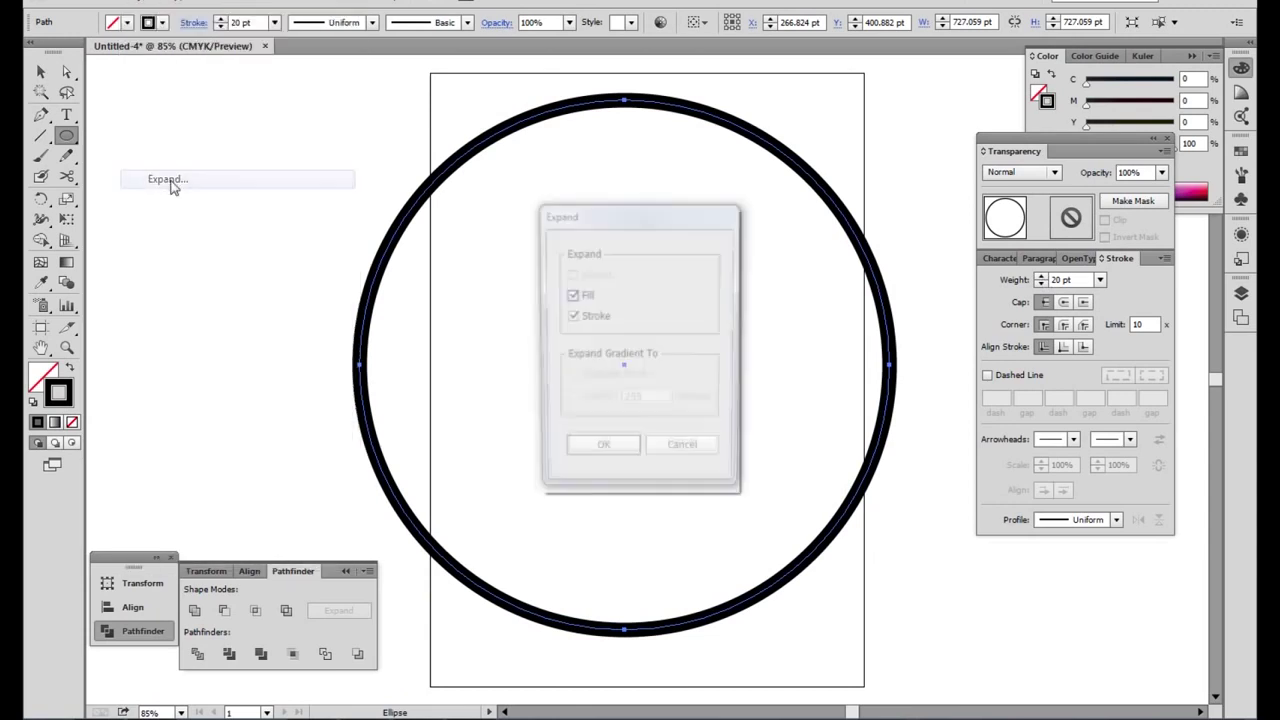
left_click(618, 455)
left_click(128, 4)
left_click(154, 86)
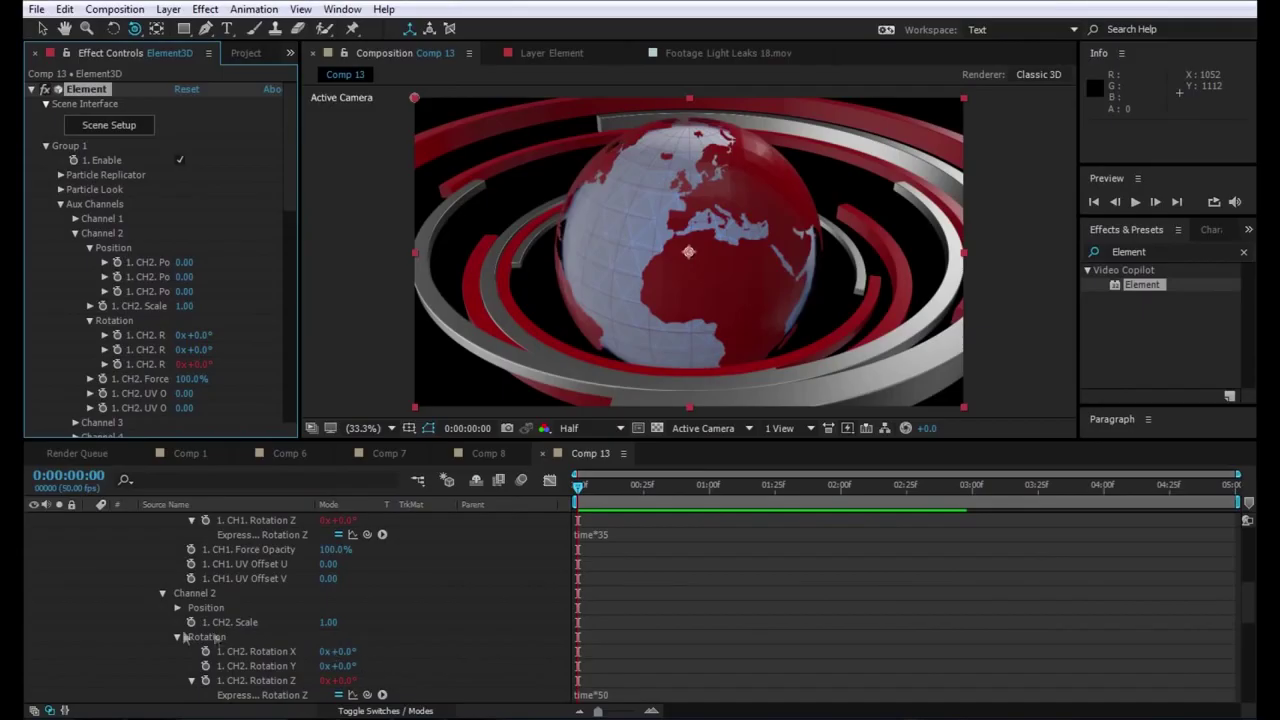
- Create a solid named Round, paste the ring path onto it, and hide it
right_click(140, 640)
mouse_move(226, 480)
left_click(387, 515)
type("Round")
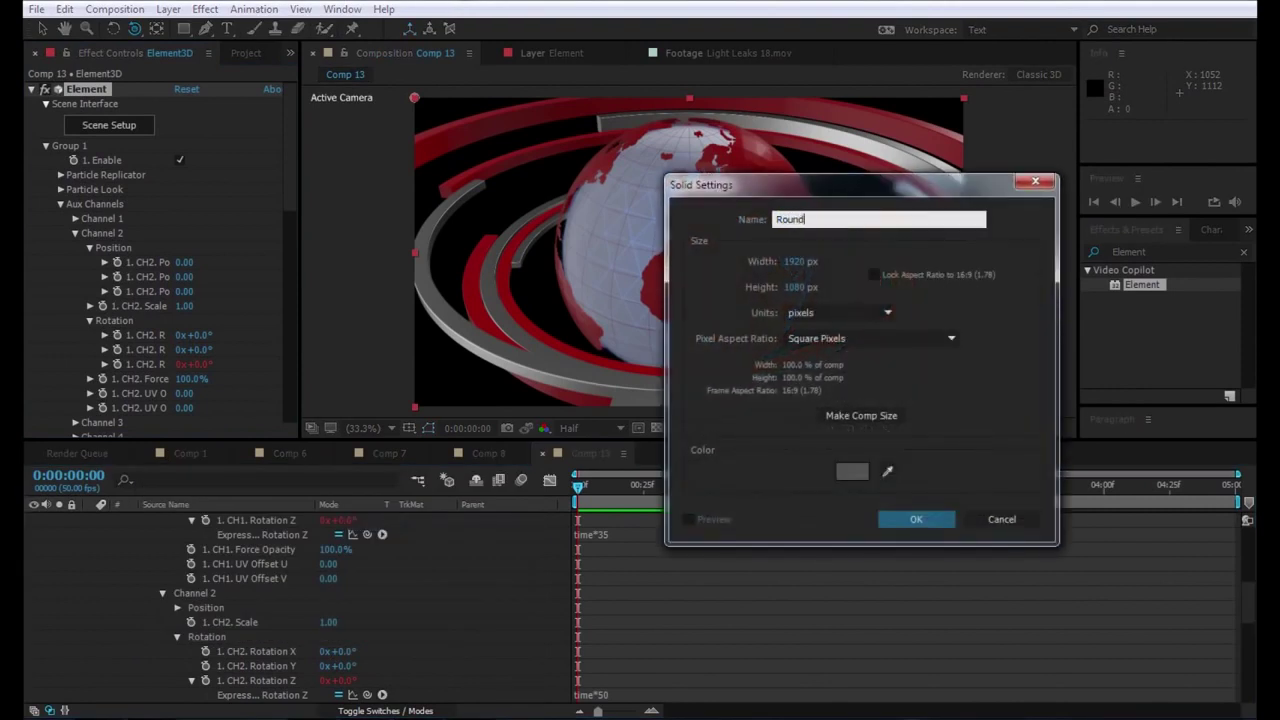
key("Return")
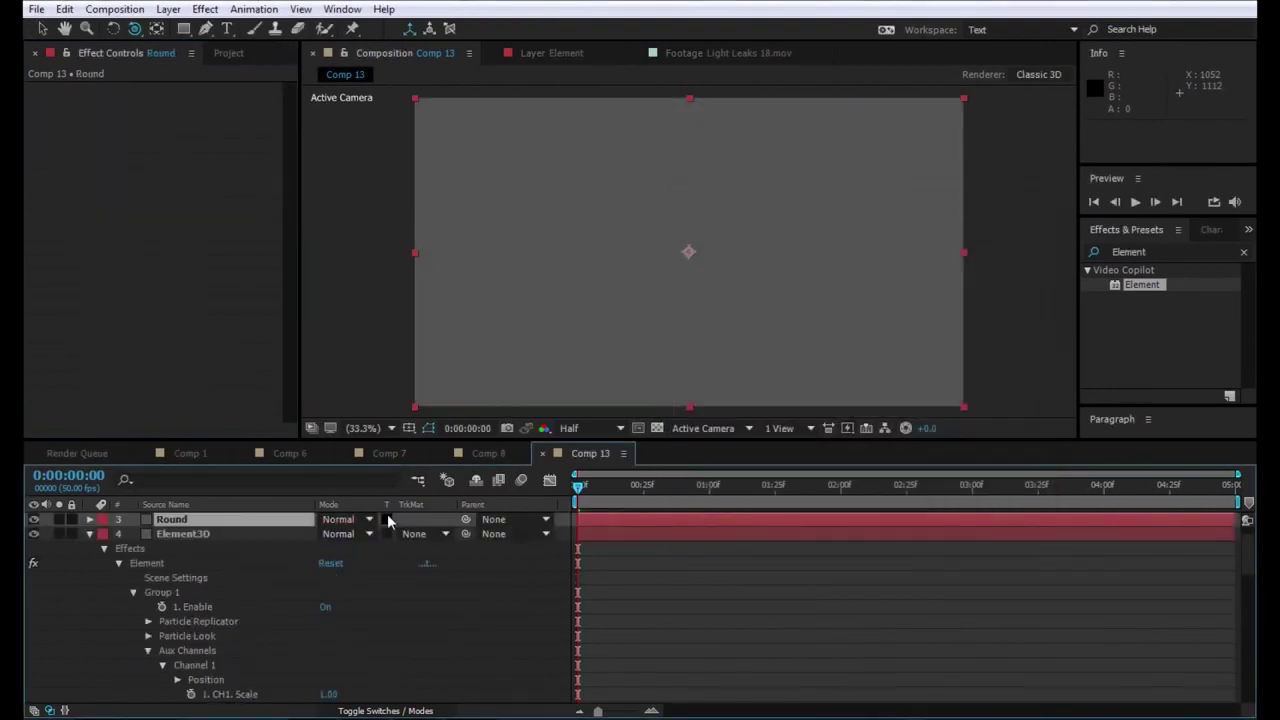
left_click(64, 9)
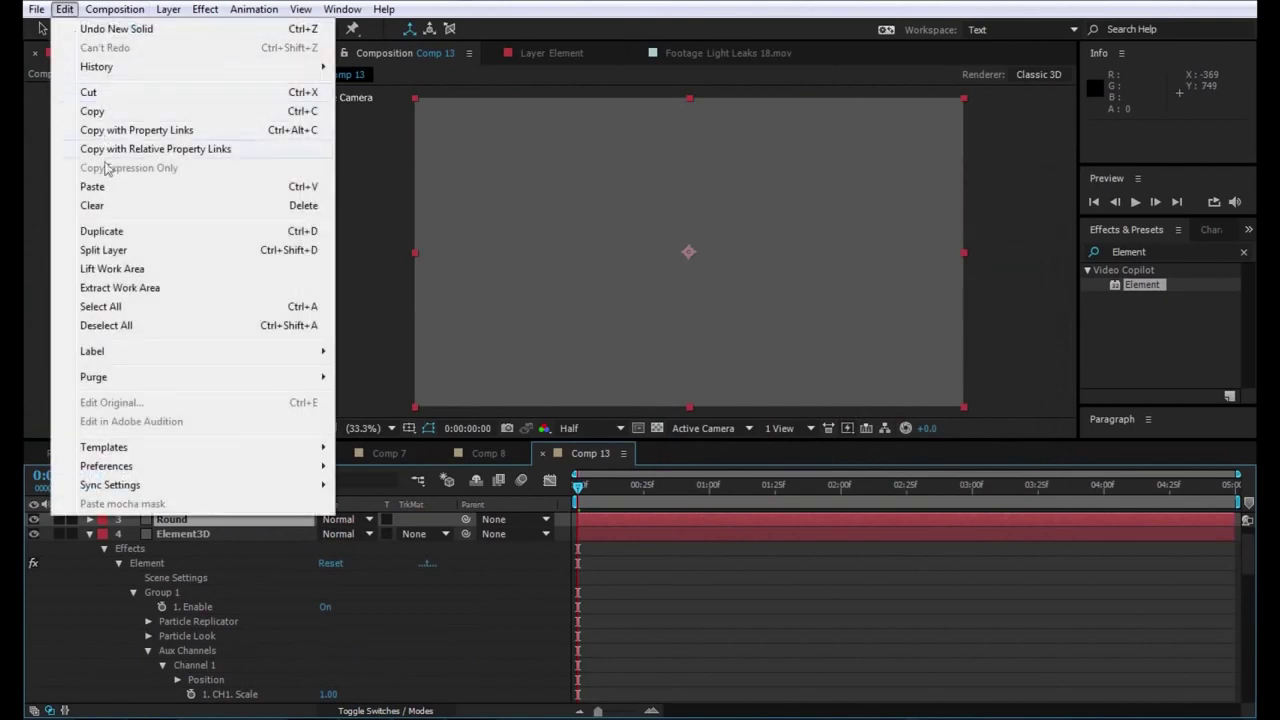
left_click(90, 180)
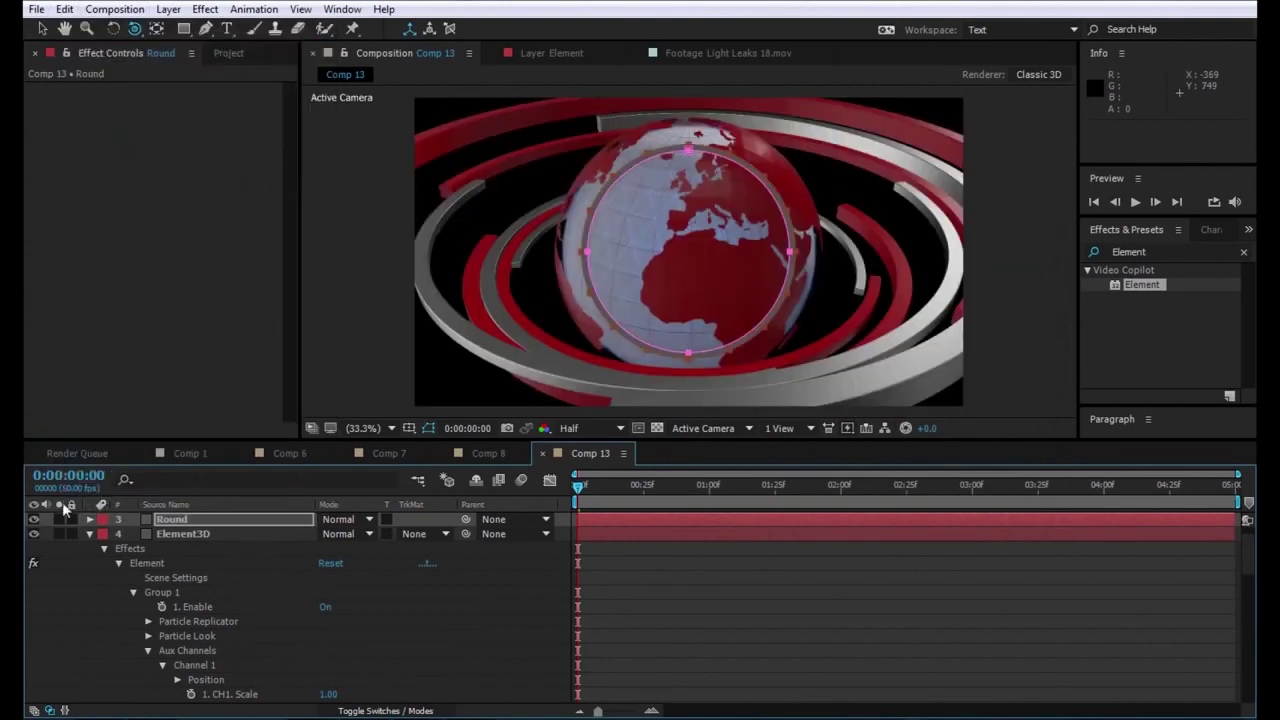
left_click(34, 519)
- Set the Element3D layer's Path Layer 2 to Round and open the 3D scene setup
left_click(185, 533)
scroll(175, 305, "down", 5)
scroll(175, 305, "down", 5)
left_click(60, 264)
left_click(225, 293)
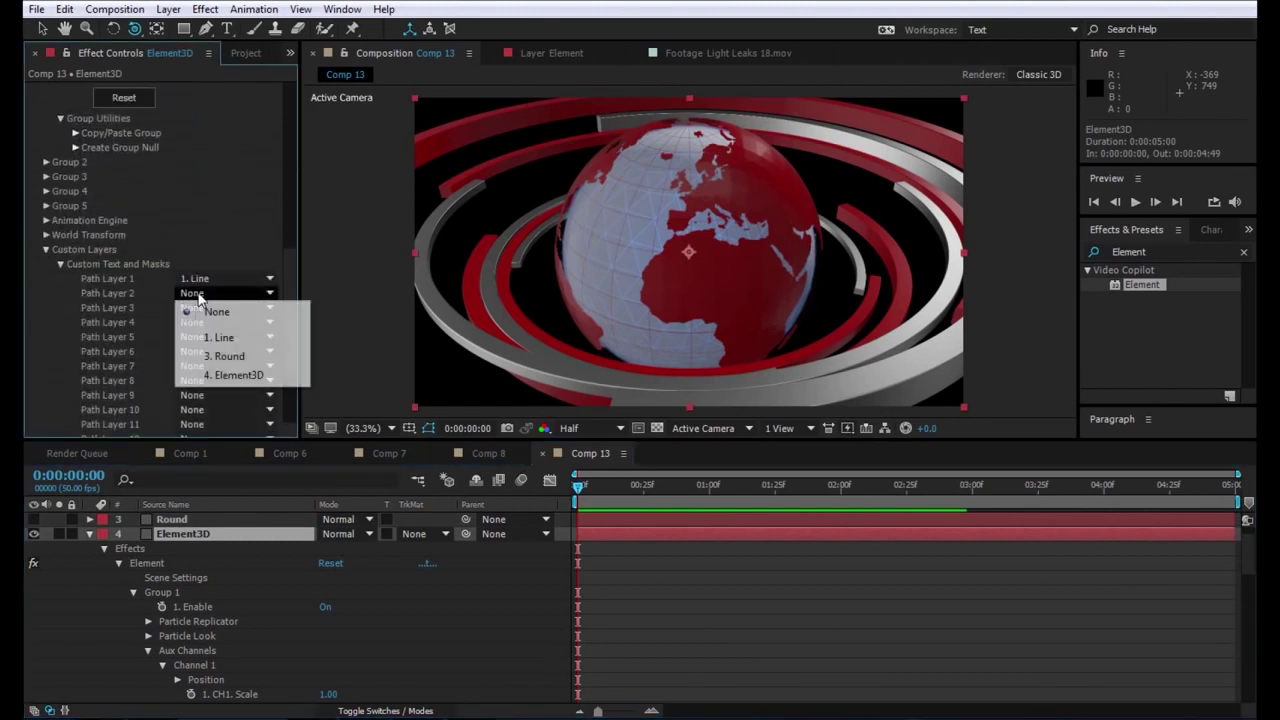
left_click(225, 356)
scroll(285, 177, "up", 5)
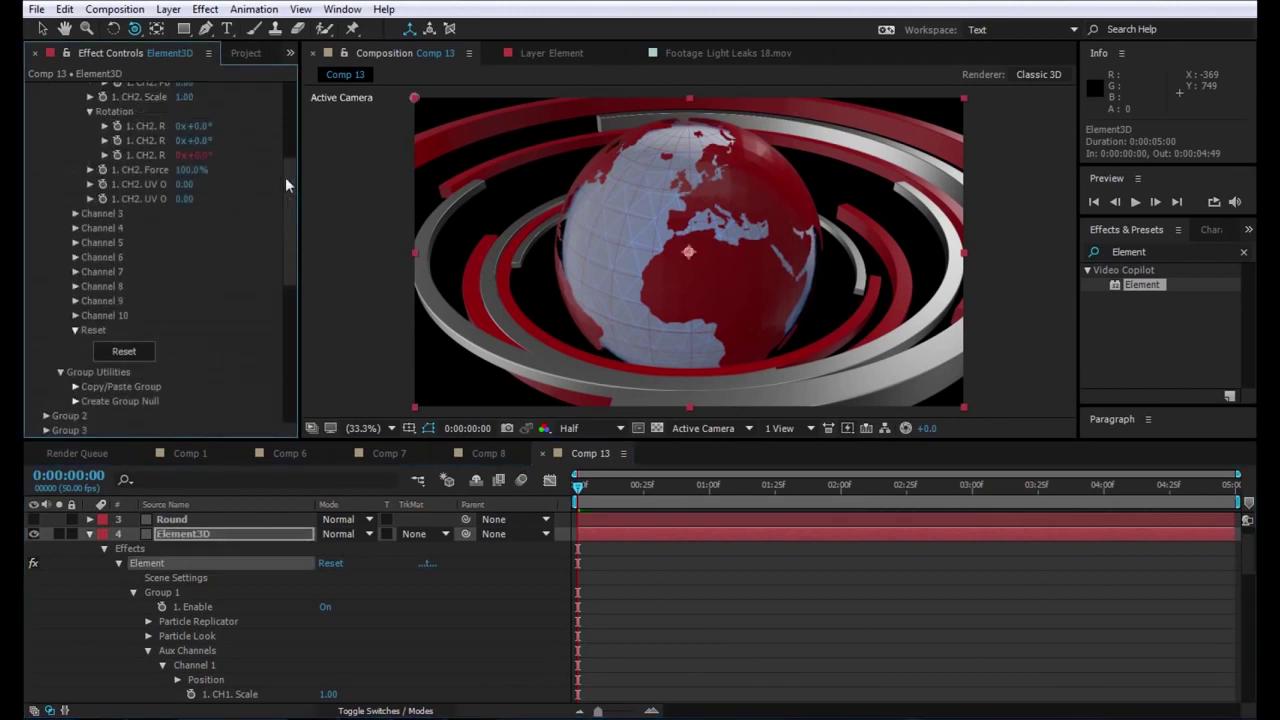
scroll(285, 177, "up", 4)
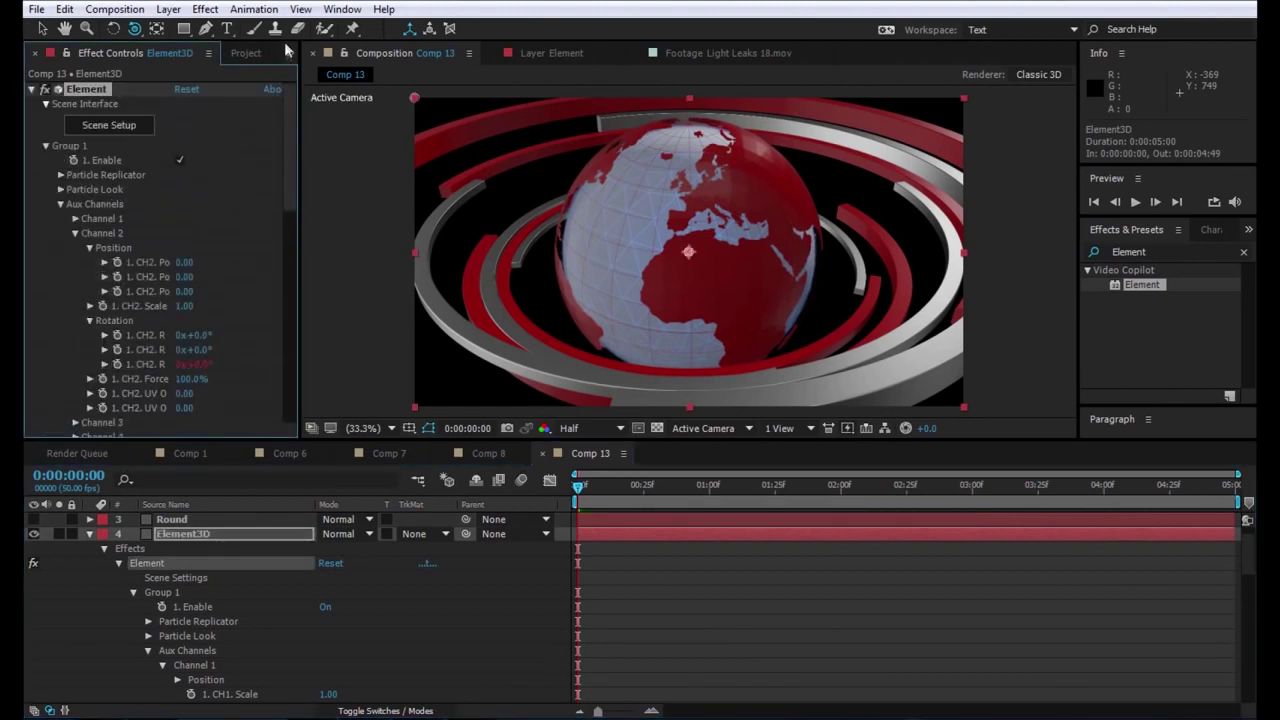
left_click(133, 129)
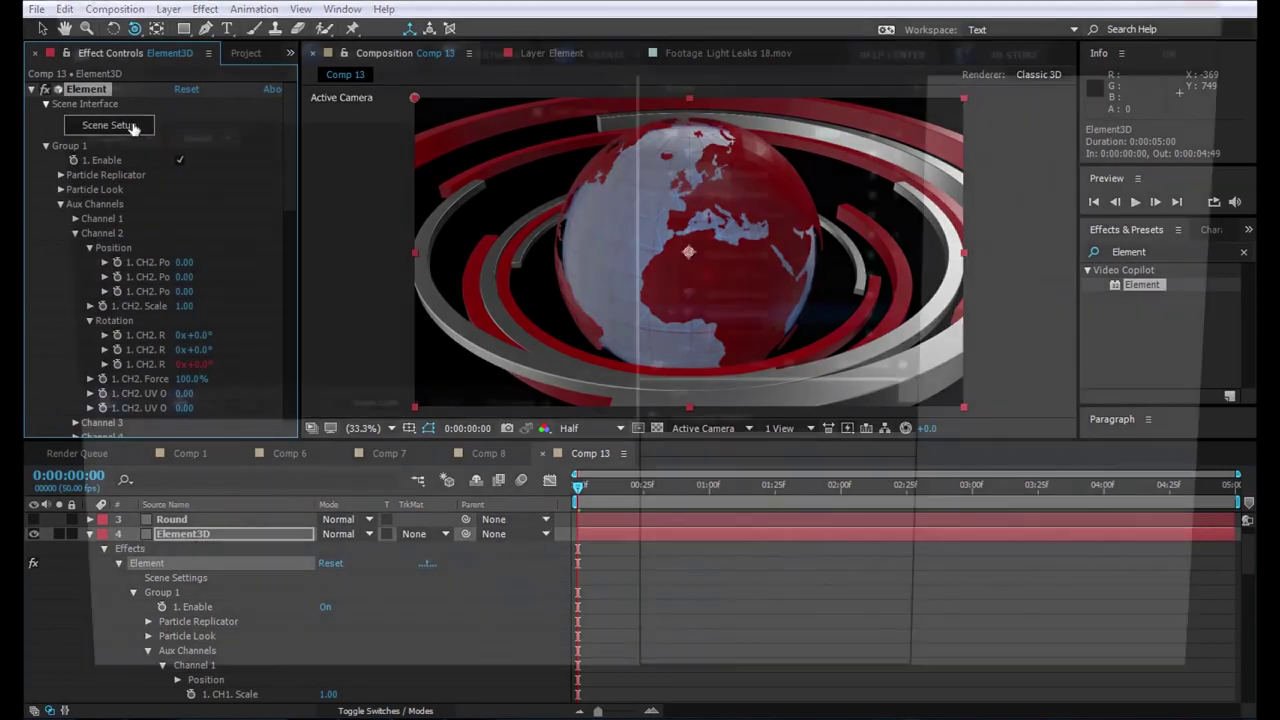
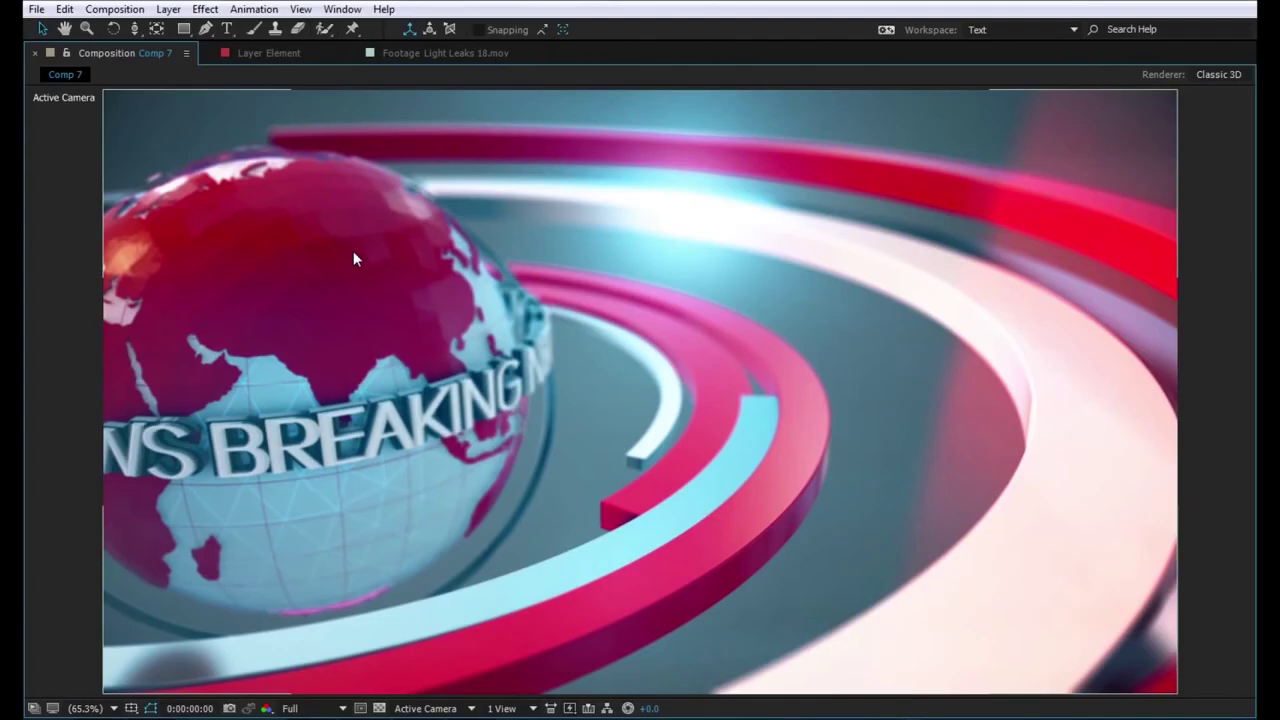
- Preview the red globe animation in Comp 7, then un-maximize the viewer to restore the workspace
key("space")
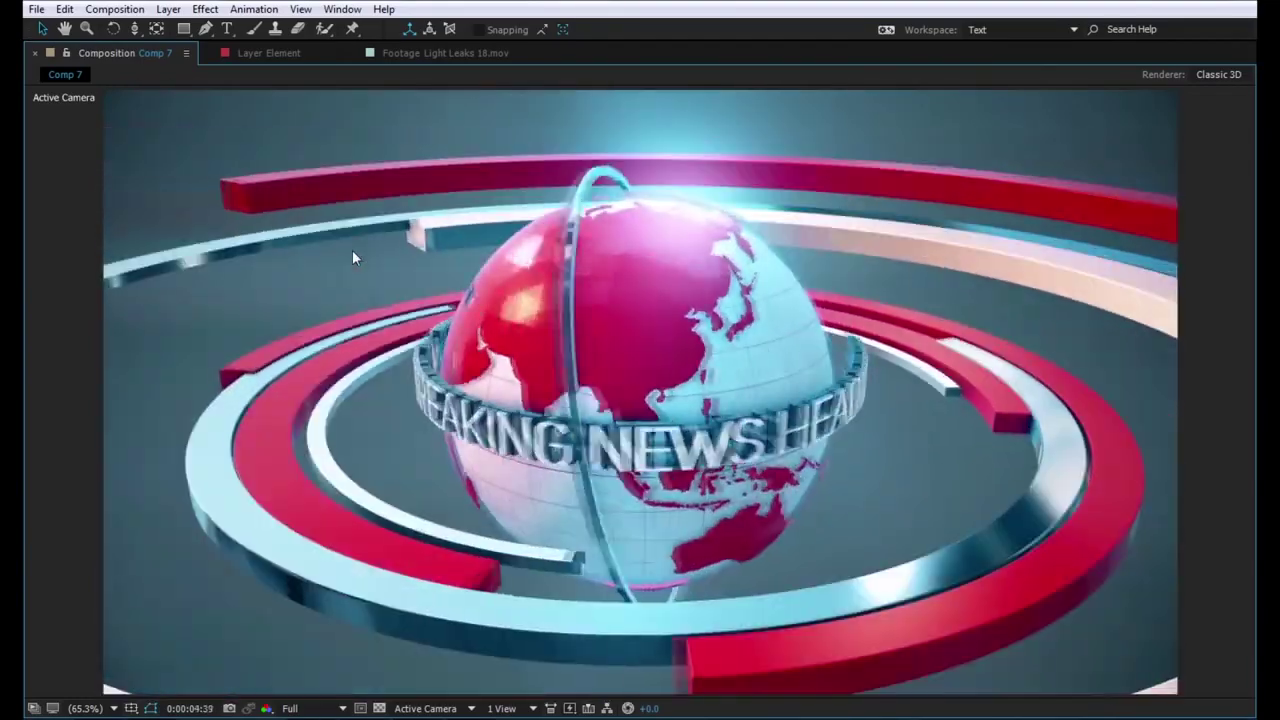
key("grave")
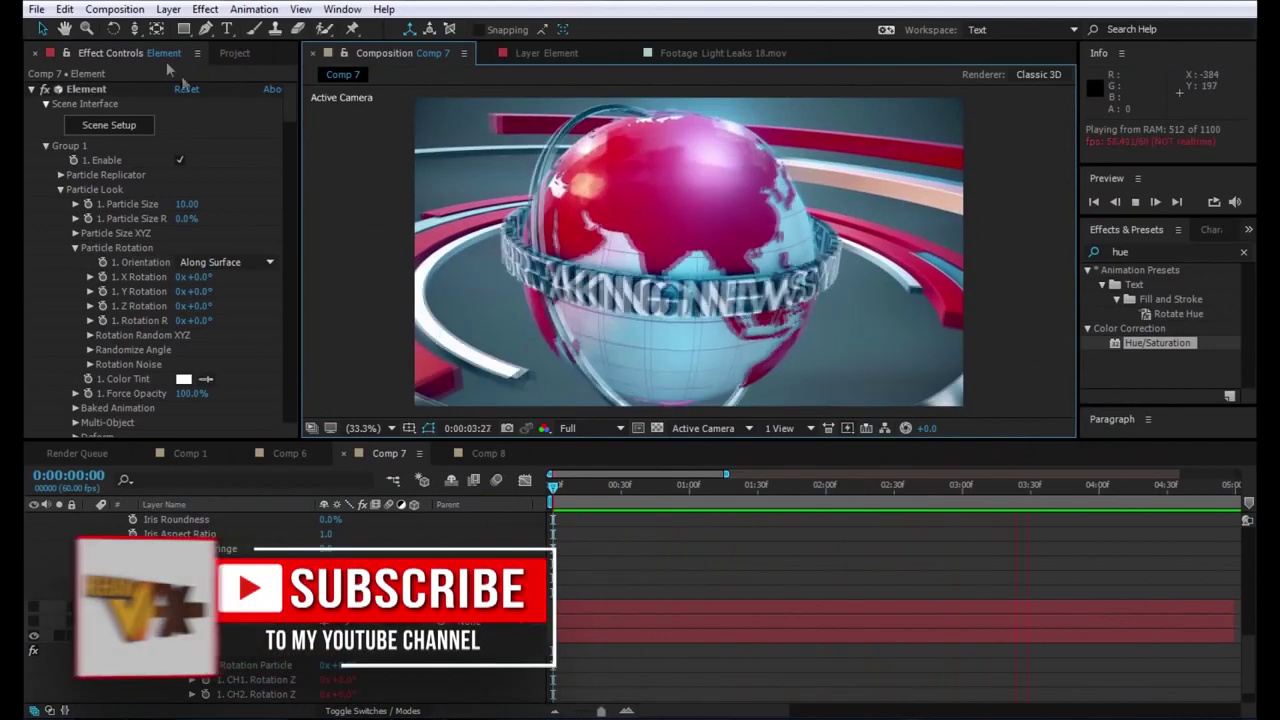
- Create a new 1920×1080 composition, Comp 13, at 50 fps
left_click(110, 10)
left_click(120, 29)
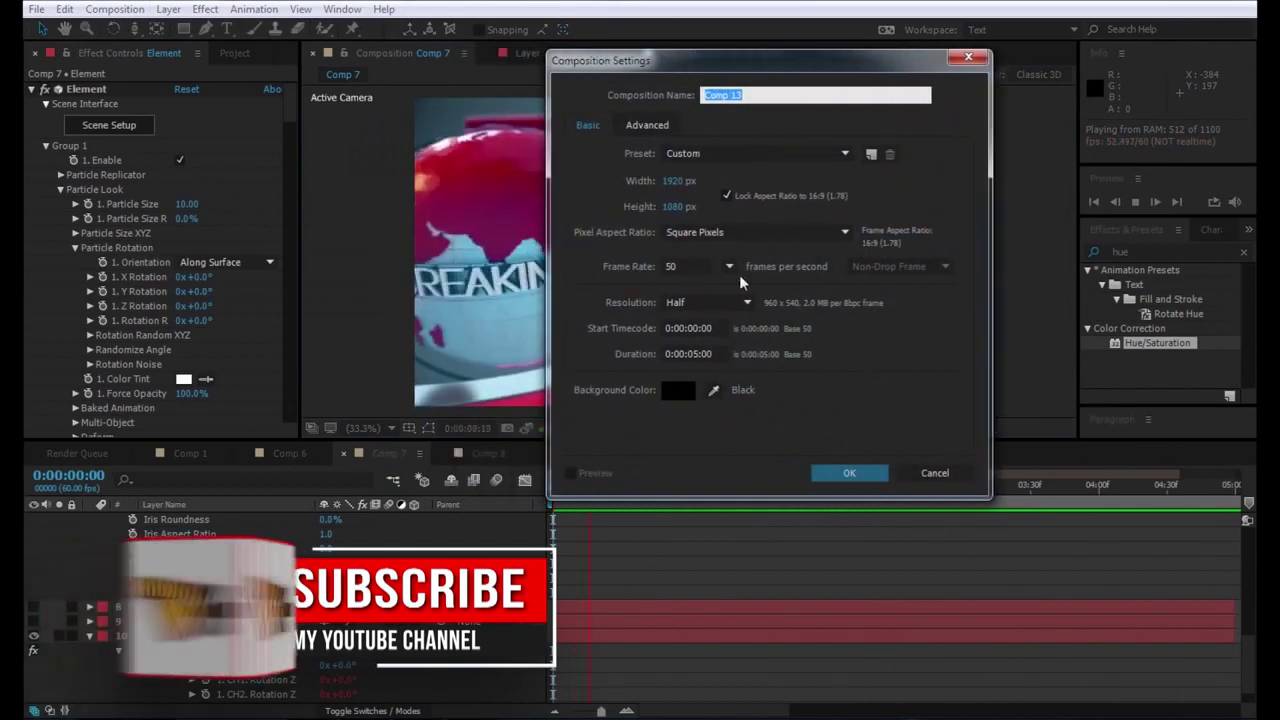
left_click(729, 267)
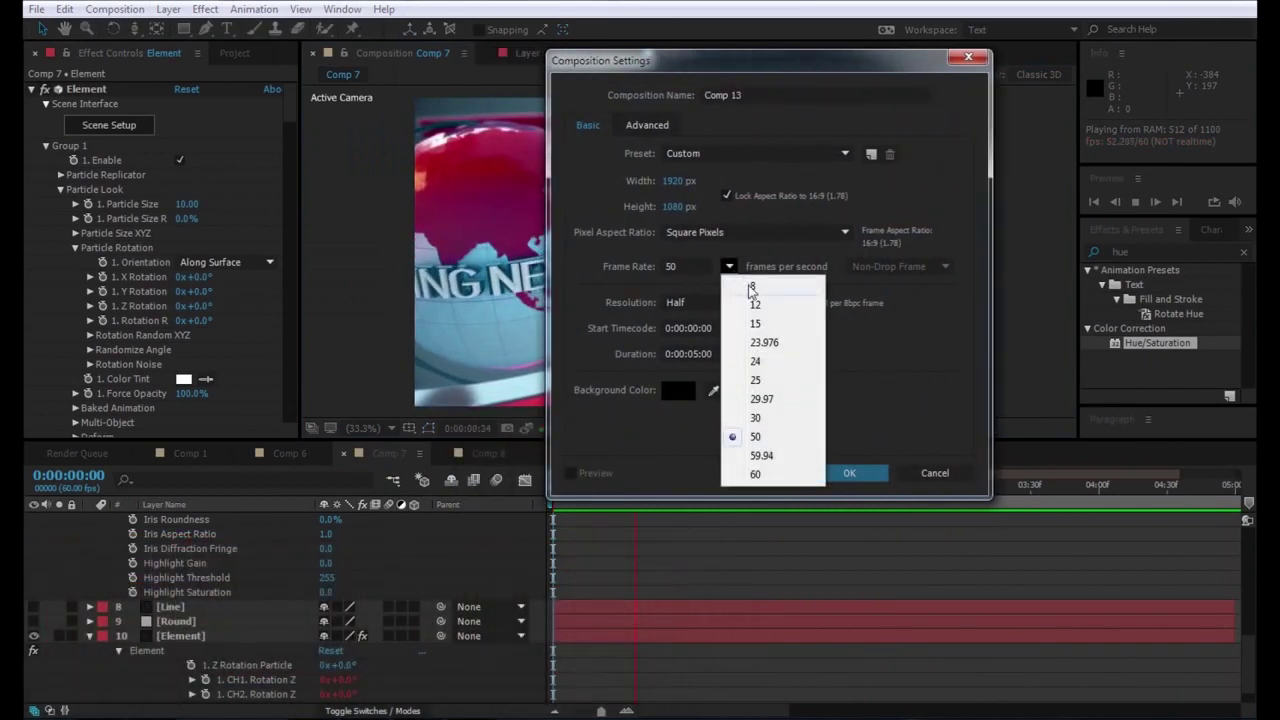
left_click(849, 473)
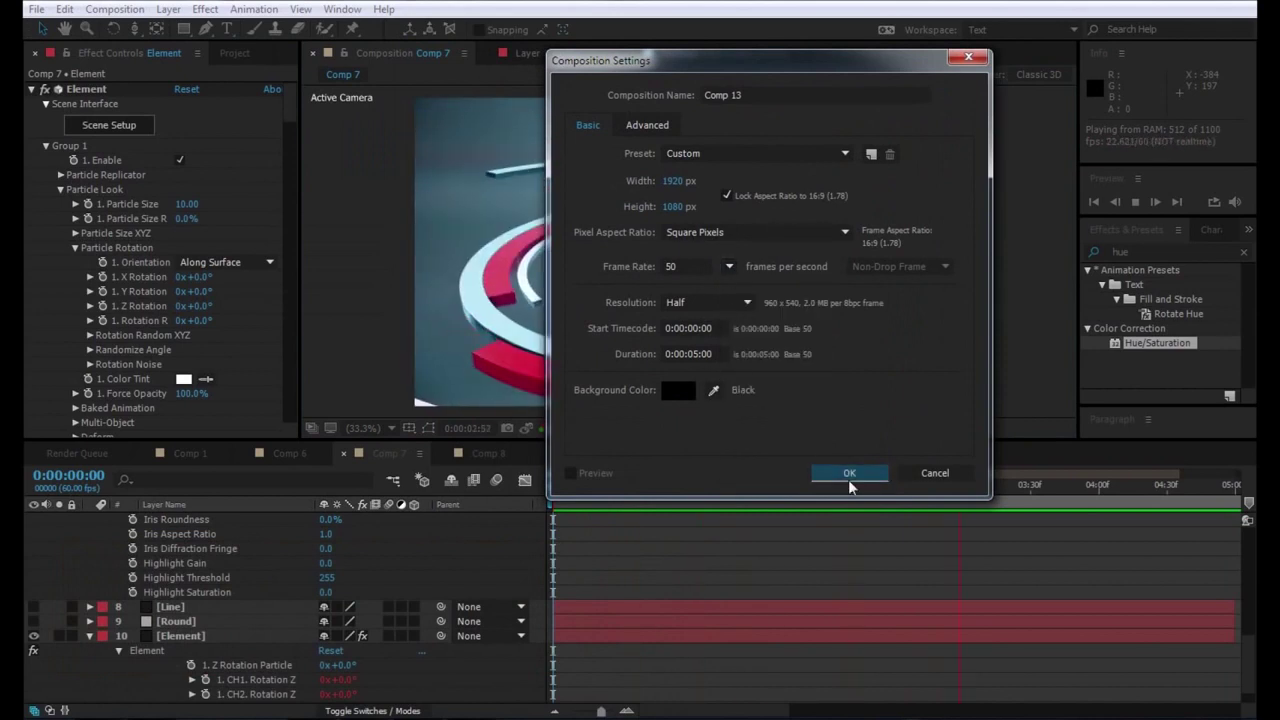
left_click(849, 472)
- Add a new solid layer named Element3D
right_click(386, 415)
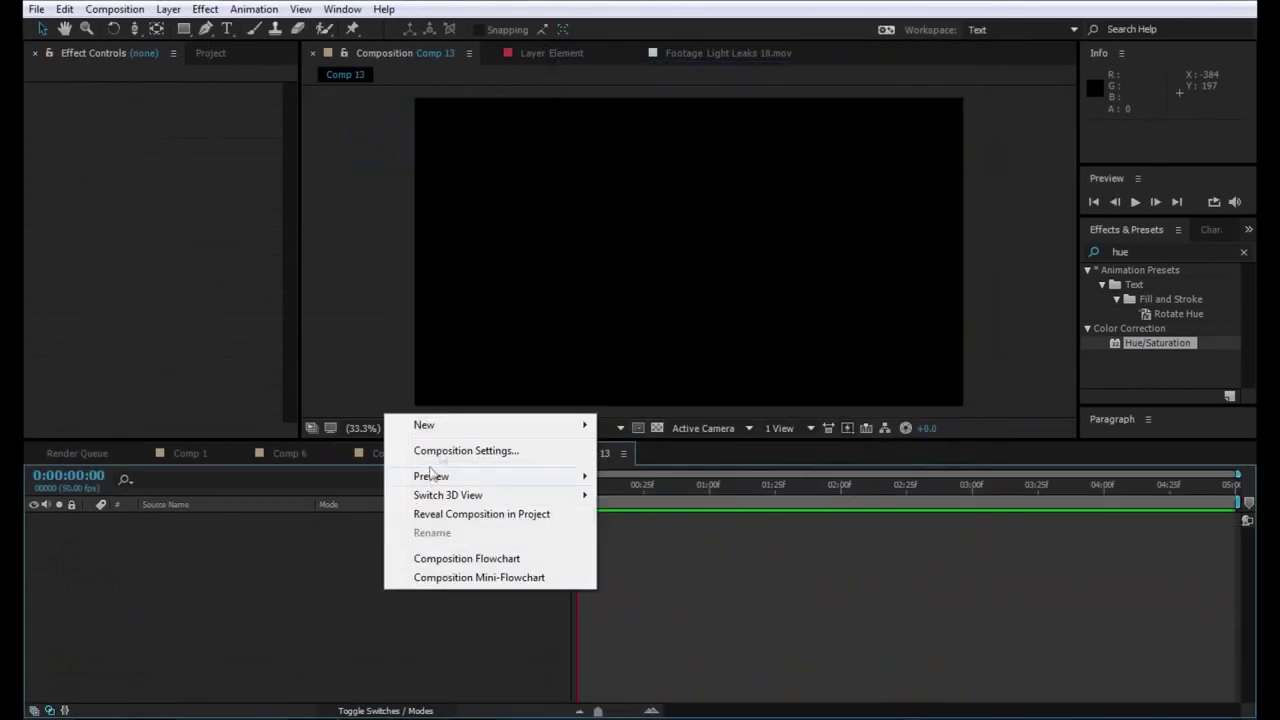
mouse_move(455, 424)
left_click(672, 469)
type("Element3")
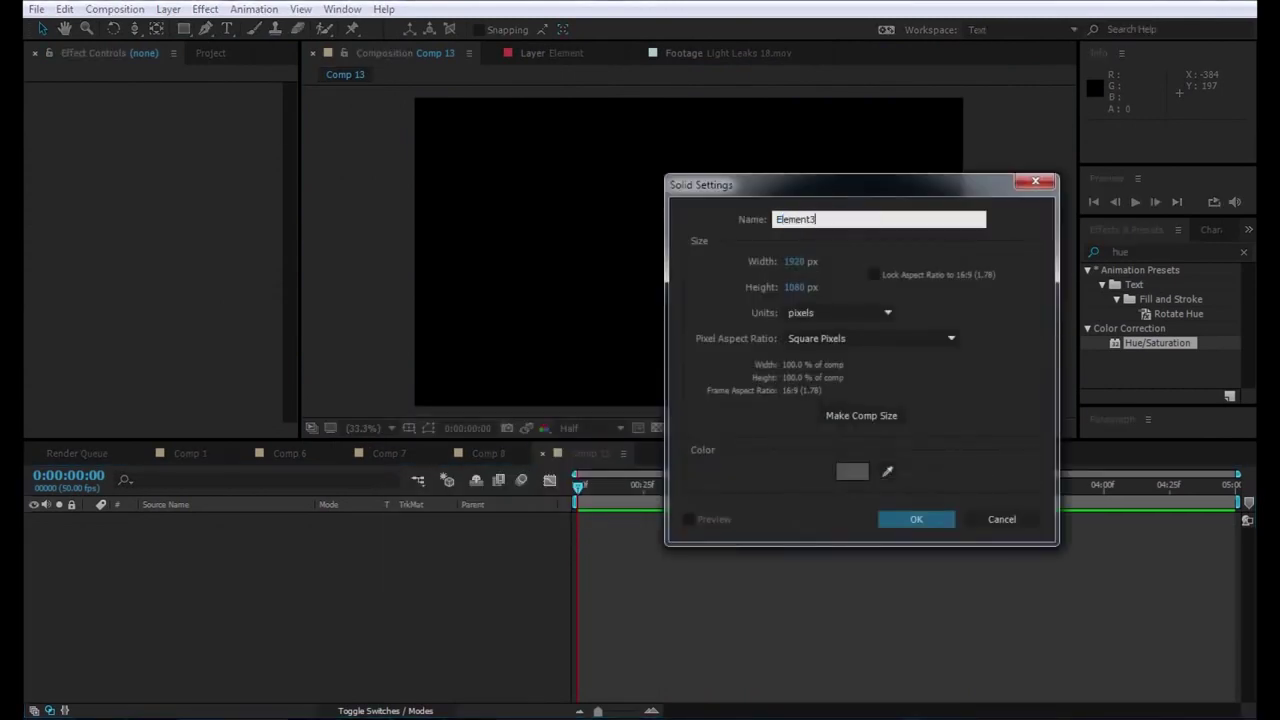
type("D")
key("Return")
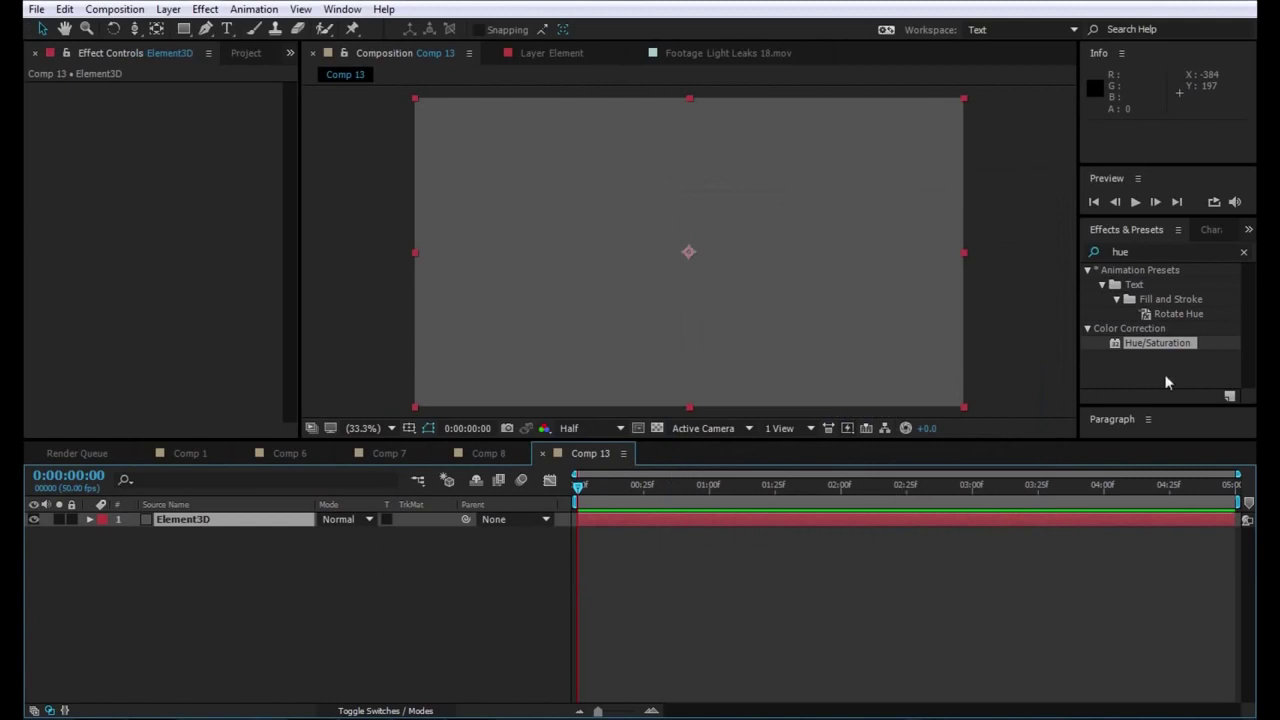
- Apply the Element effect to the Element3D layer and open its Scene Setup
left_click(1144, 252)
type("Element")
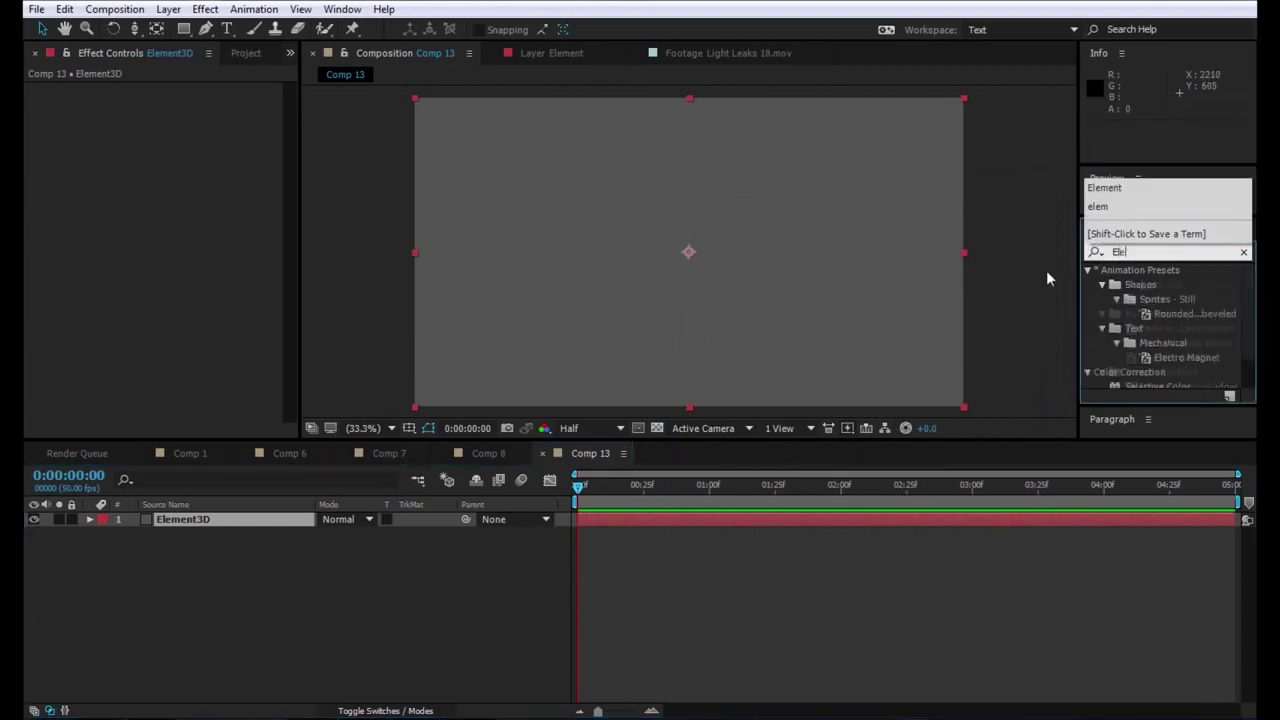
mouse_move(1139, 286)
left_mouse_down()
mouse_move(195, 539)
mouse_move(178, 522)
left_mouse_up()
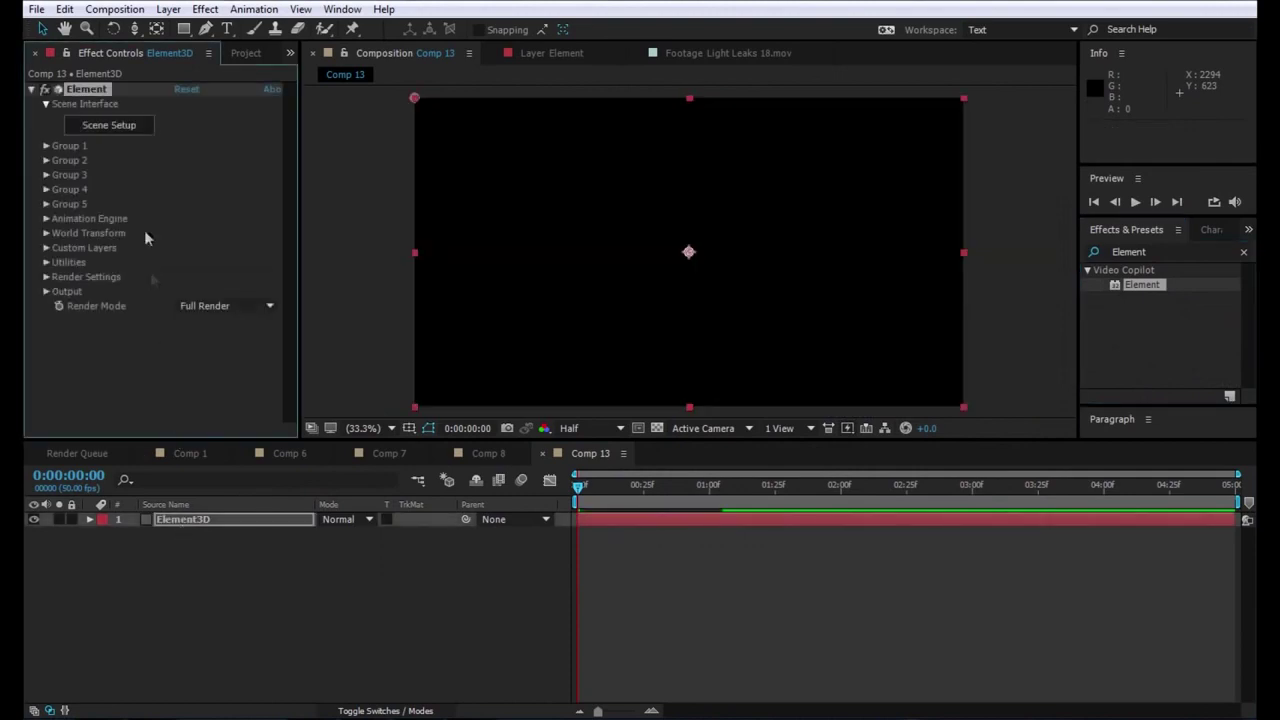
left_click(110, 125)
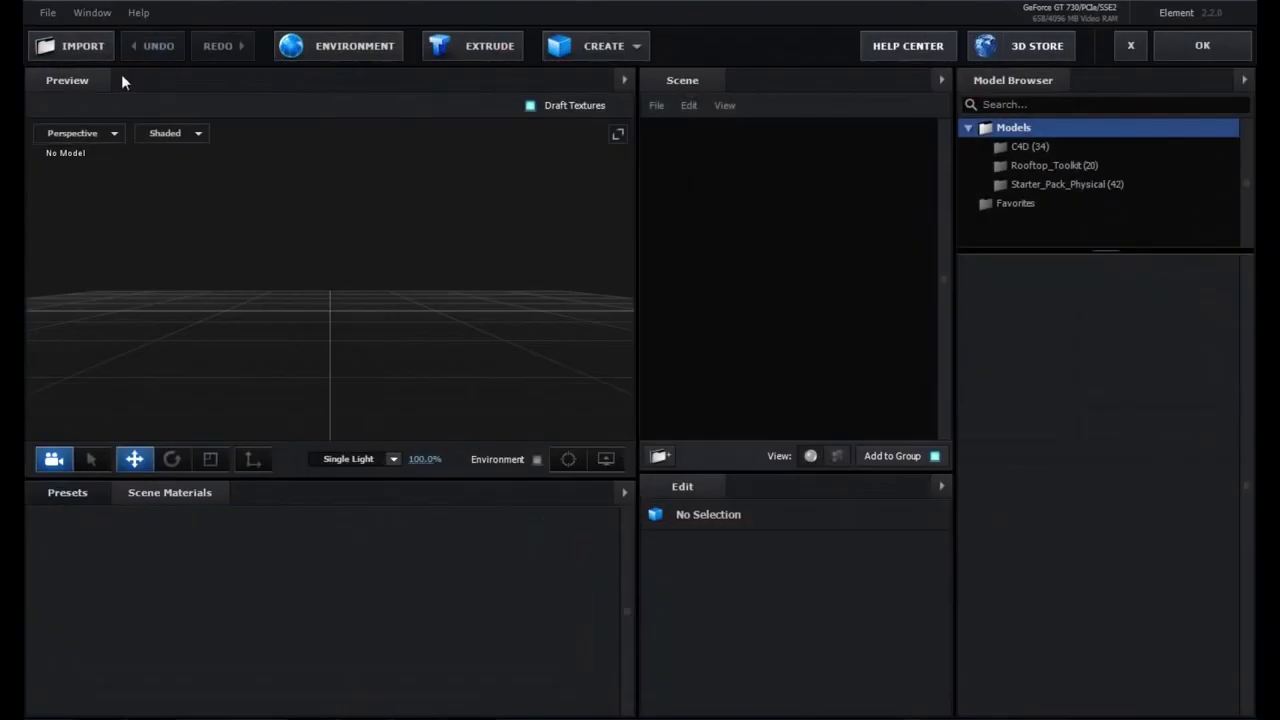
- Import the Globe3D.obj model into the Element 3D scene
left_click(72, 46)
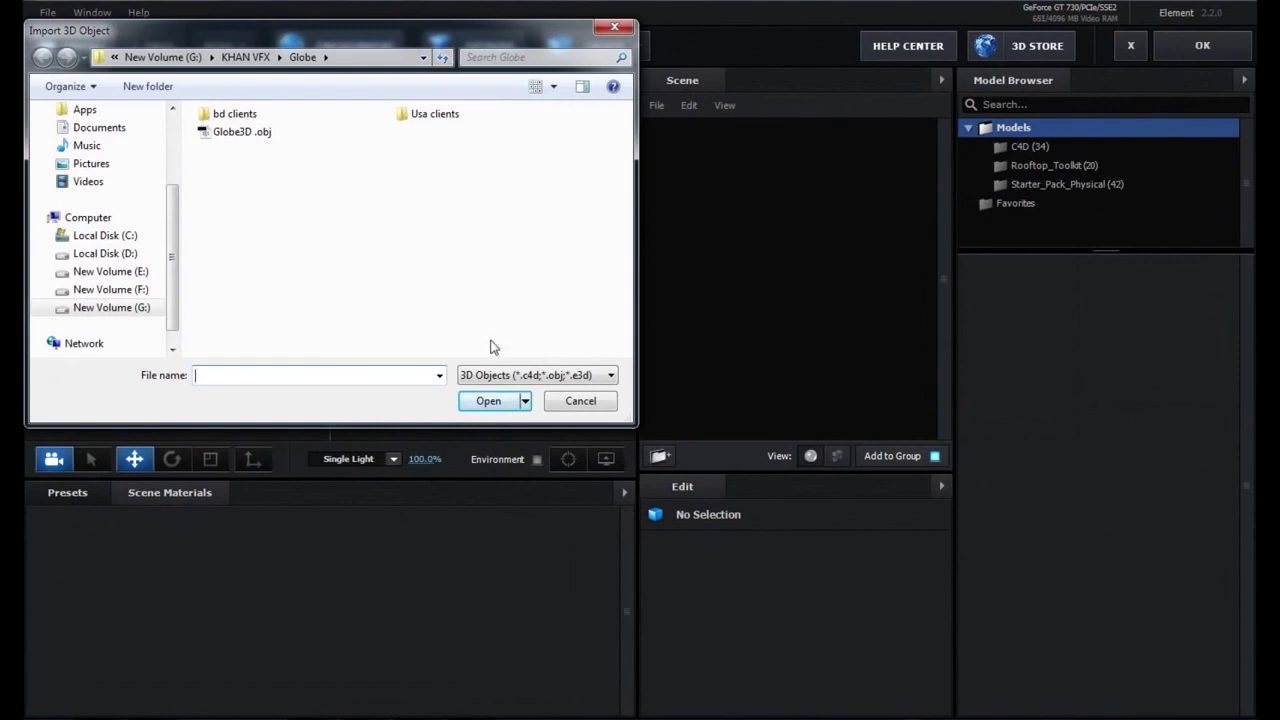
left_click(280, 132)
left_click(490, 400)
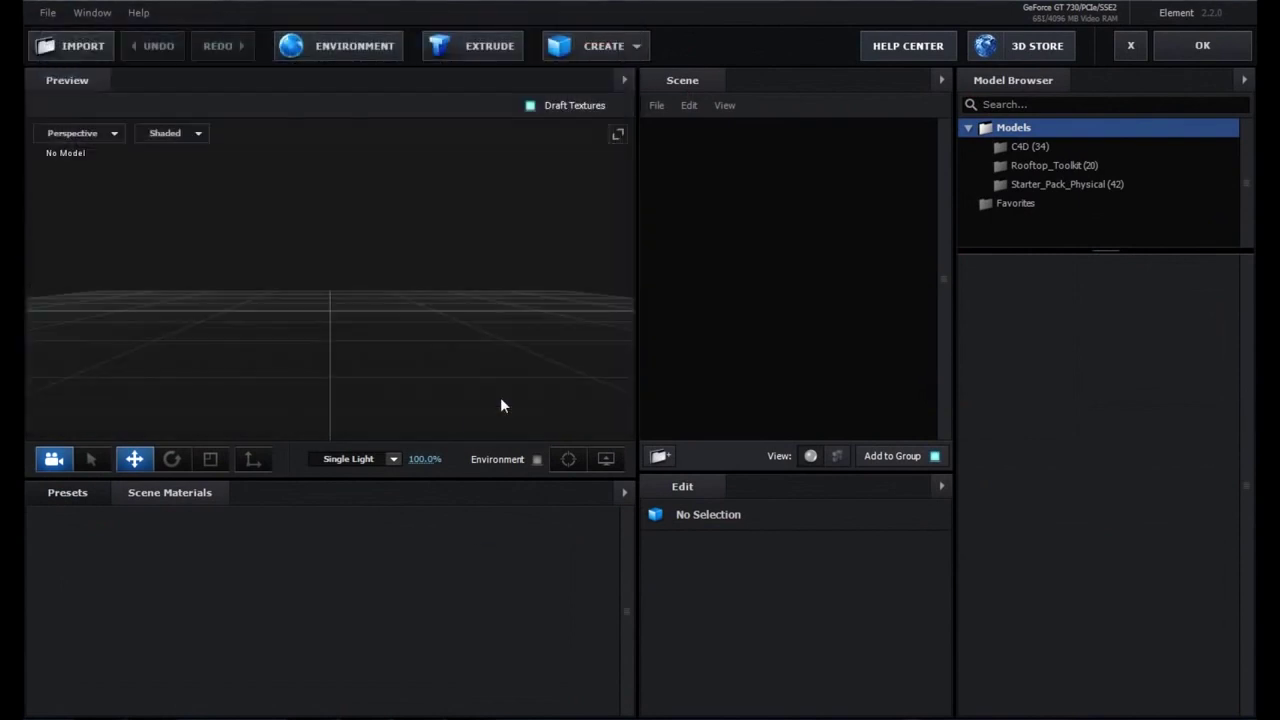
left_click(727, 514)
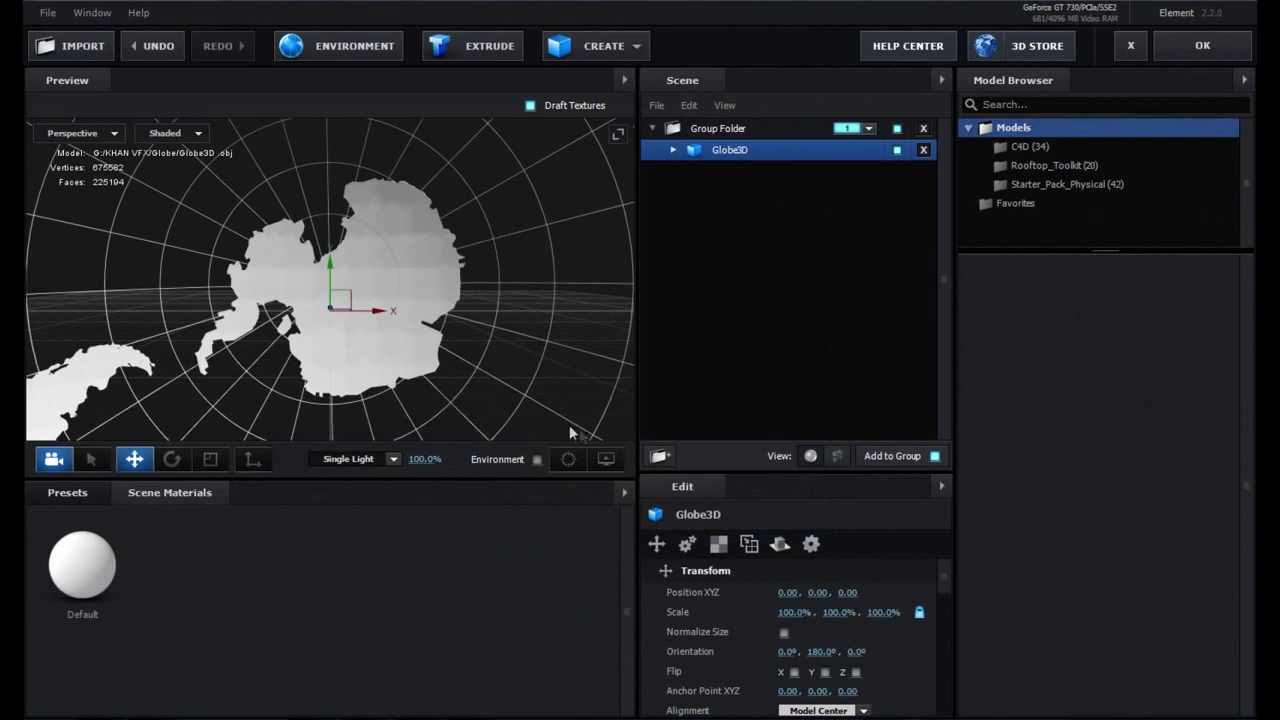
- Hide the globe's Globe_Sea and Meridian07 parts
scroll(462, 320, "down", 3)
scroll(462, 320, "down", 3)
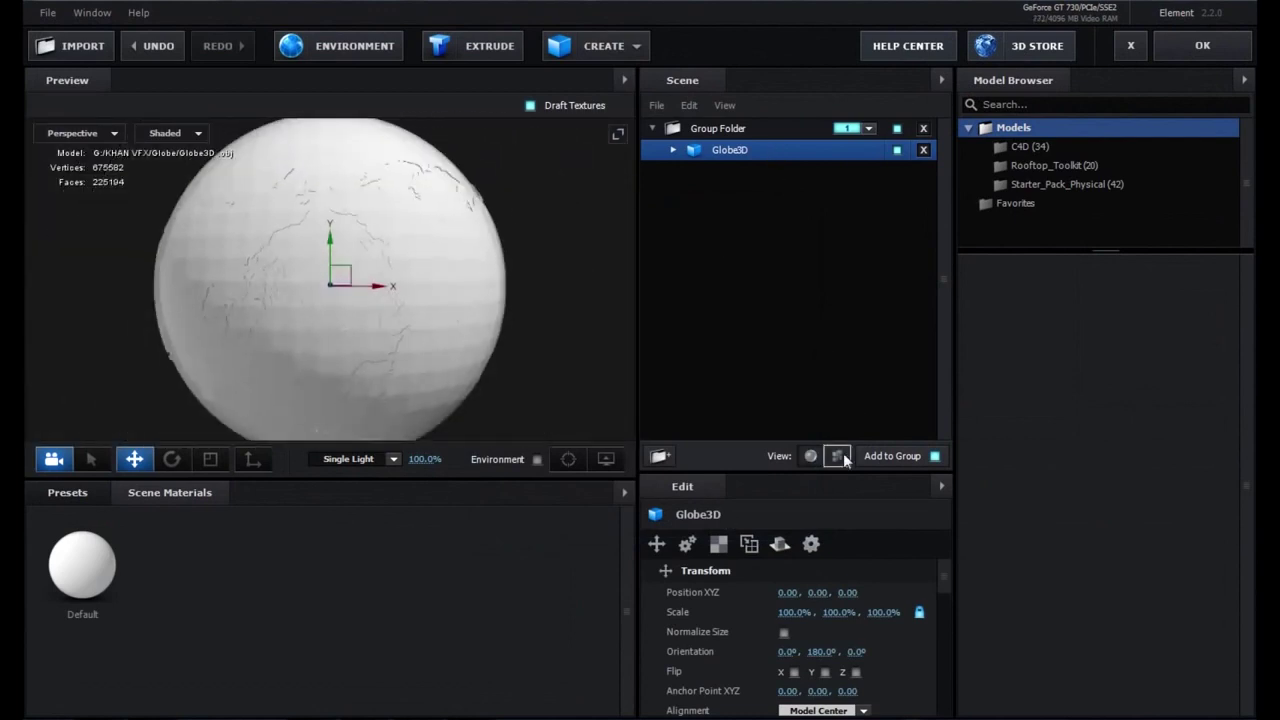
left_click(331, 296)
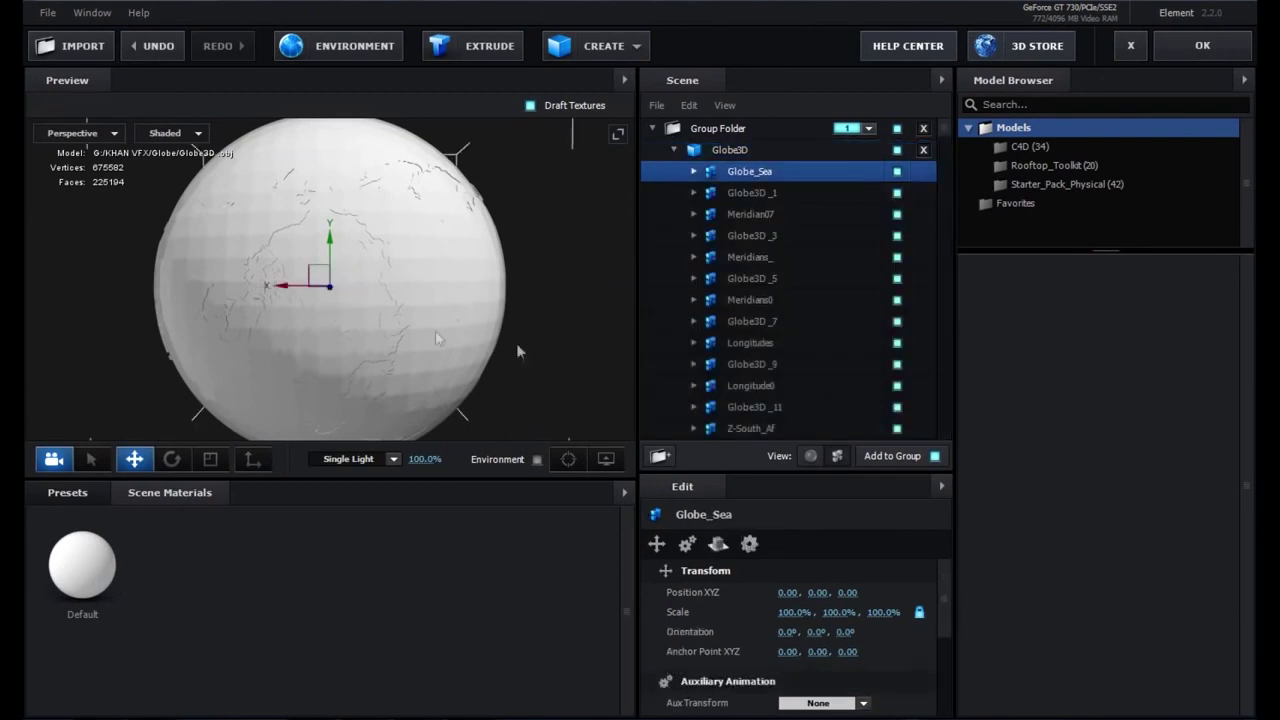
left_click(897, 172)
left_click_drag(470, 312, 460, 165)
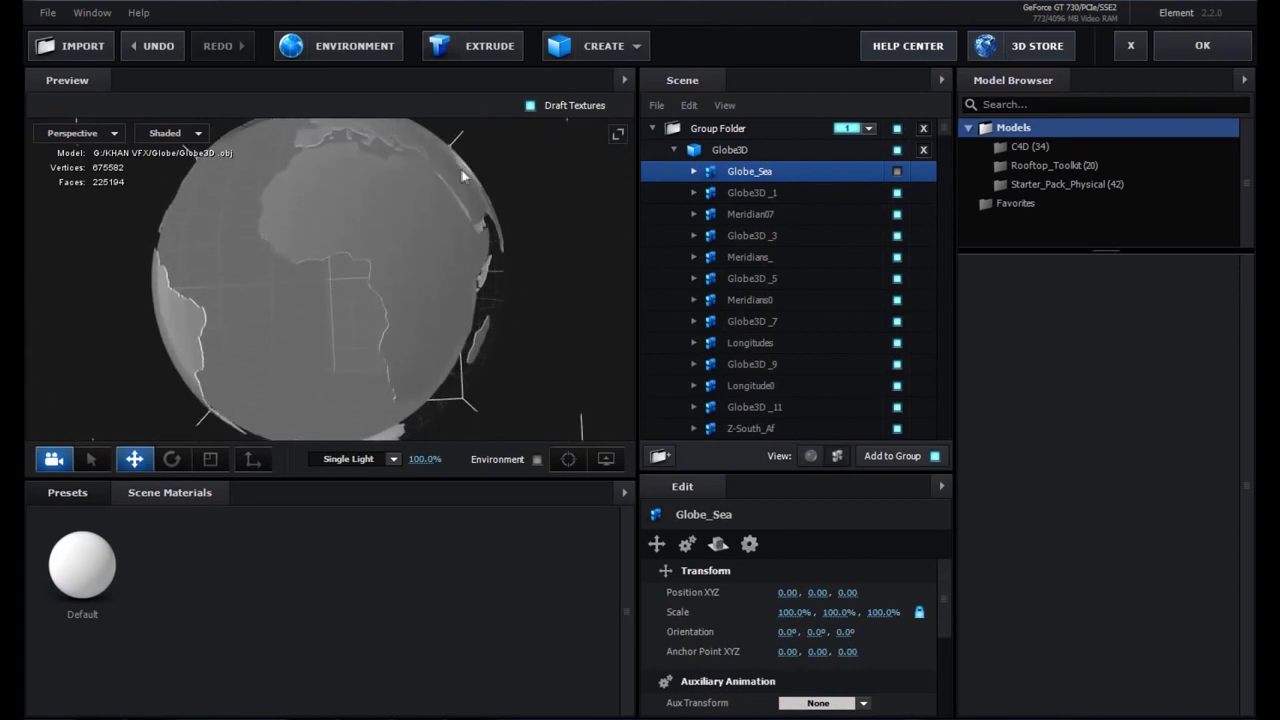
left_click(304, 308)
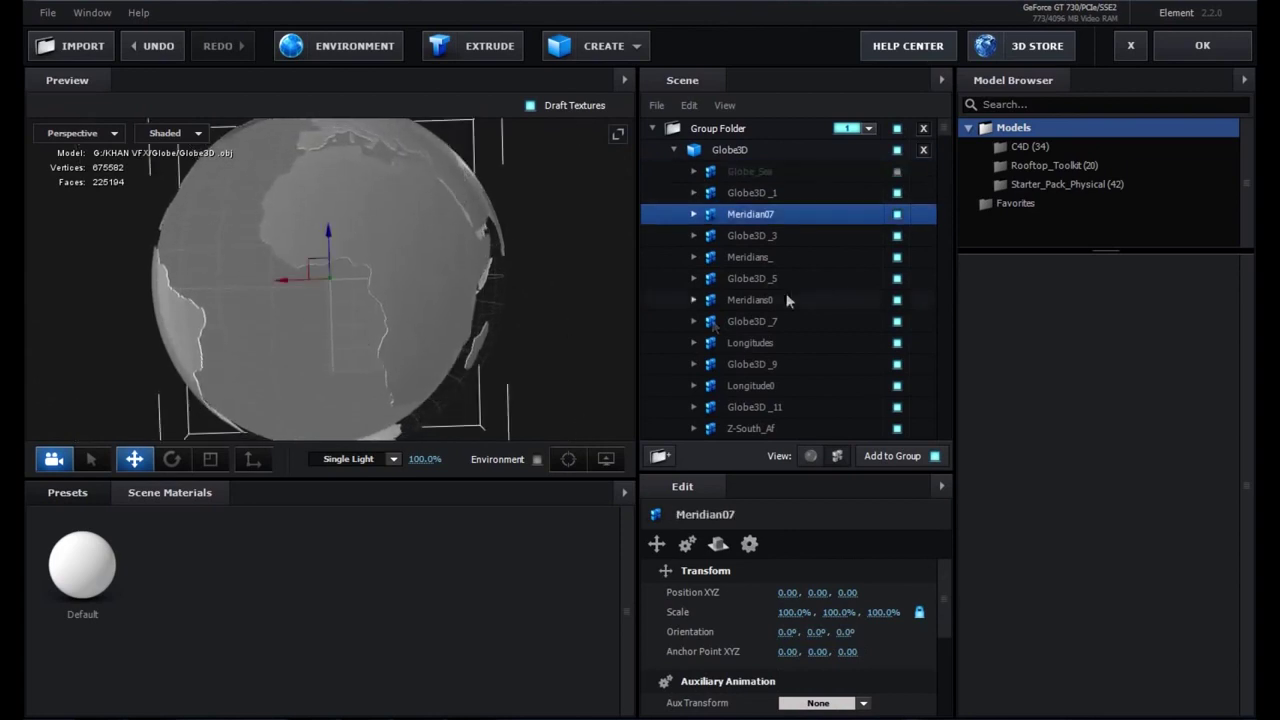
left_click(897, 214)
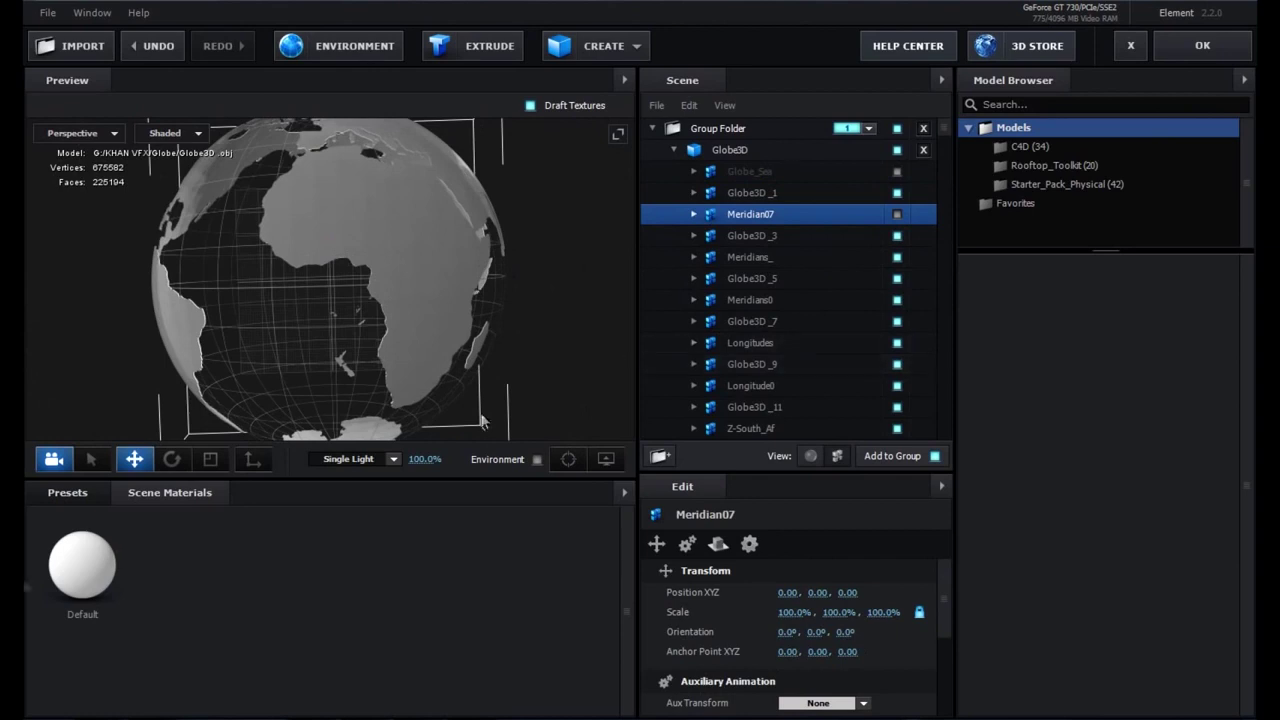
- Paint the globe with the Physical Paint_Red material and add a sphere model
left_click(63, 493)
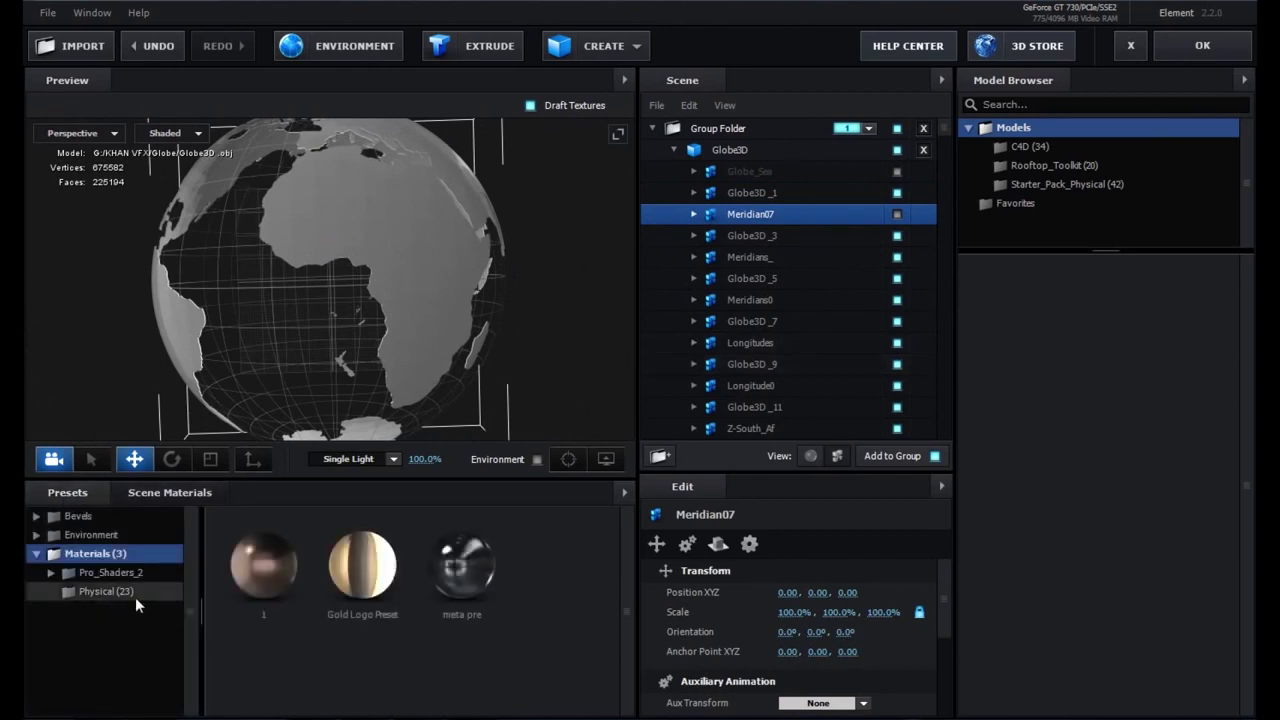
left_click(105, 591)
scroll(410, 610, "down", 3)
left_click_drag(461, 590, 402, 236)
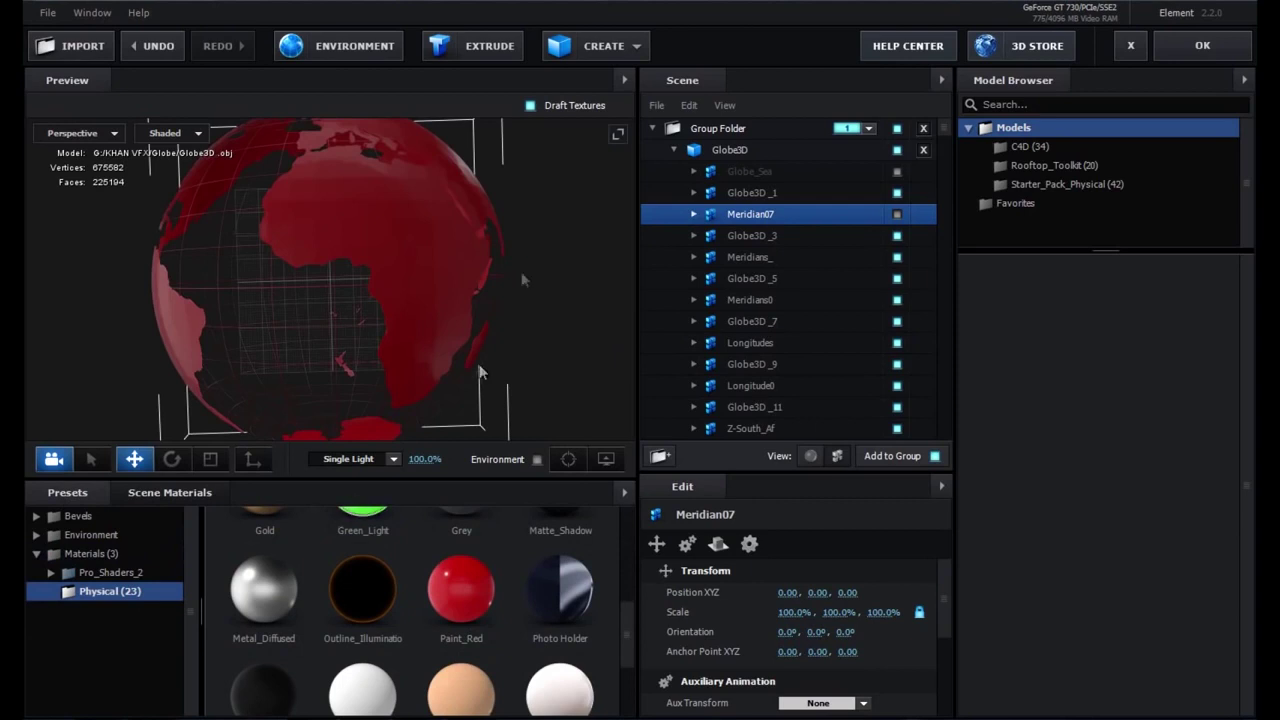
left_click(627, 47)
left_click(608, 85)
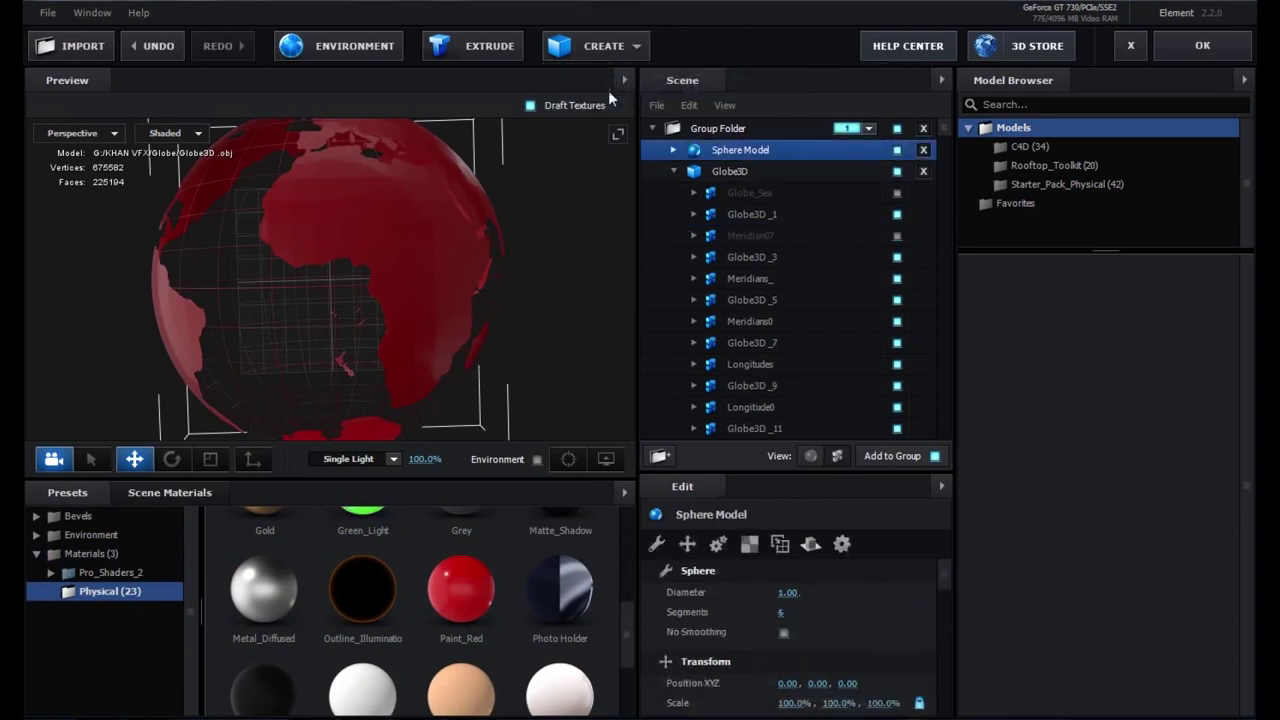
- Scale the sphere to about 1393%, duplicate it, and set the copy to 1400%
scroll(812, 627, "down", 3)
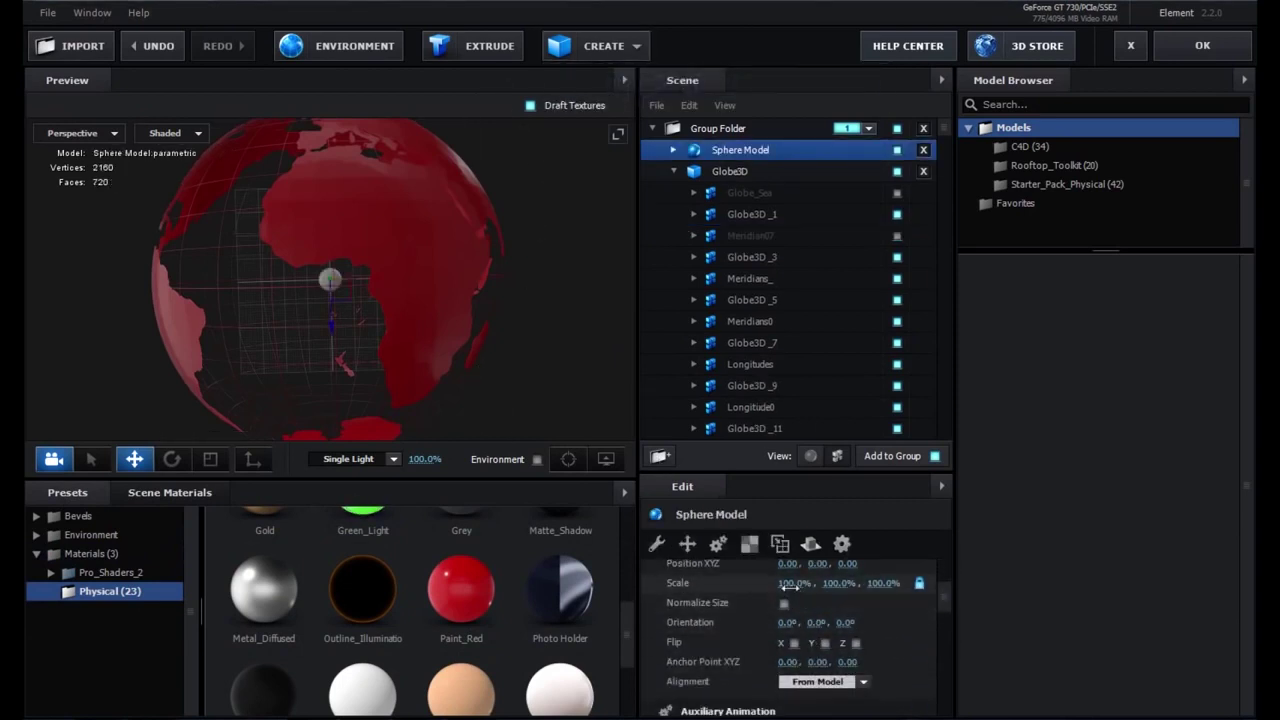
left_click_drag(912, 583, 1058, 577)
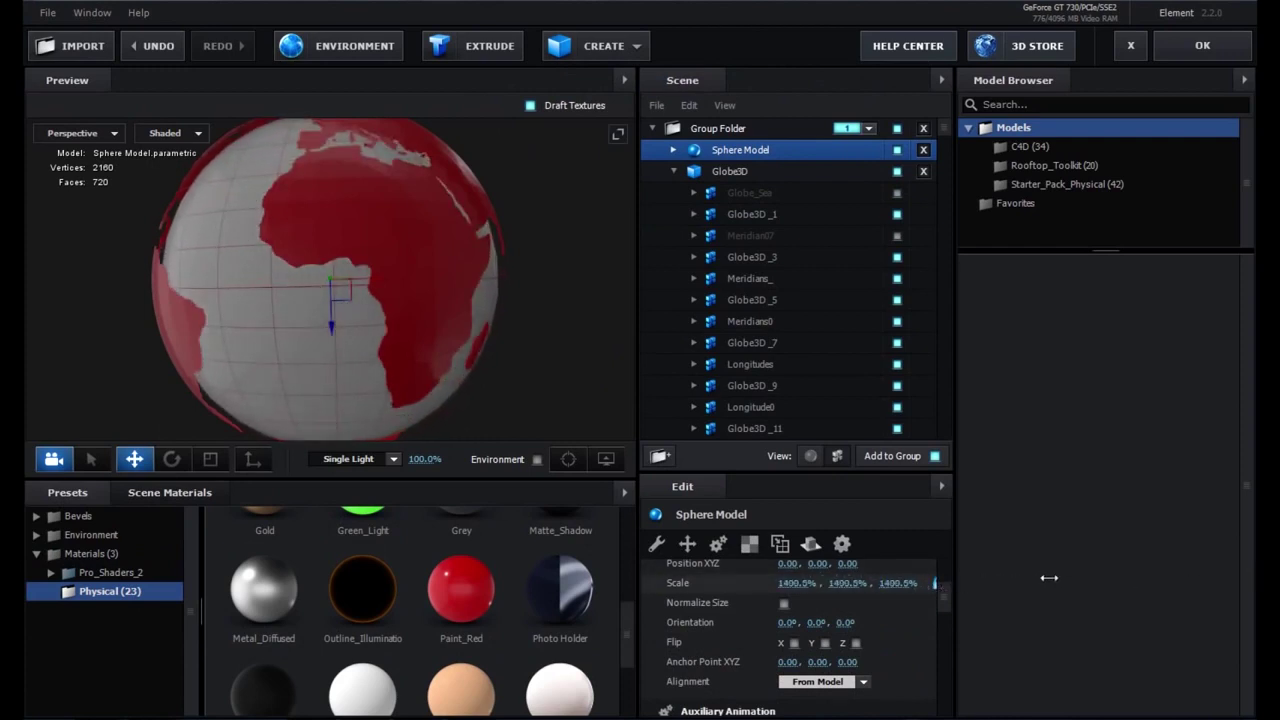
left_click_drag(1058, 577, 1044, 578)
right_click(740, 148)
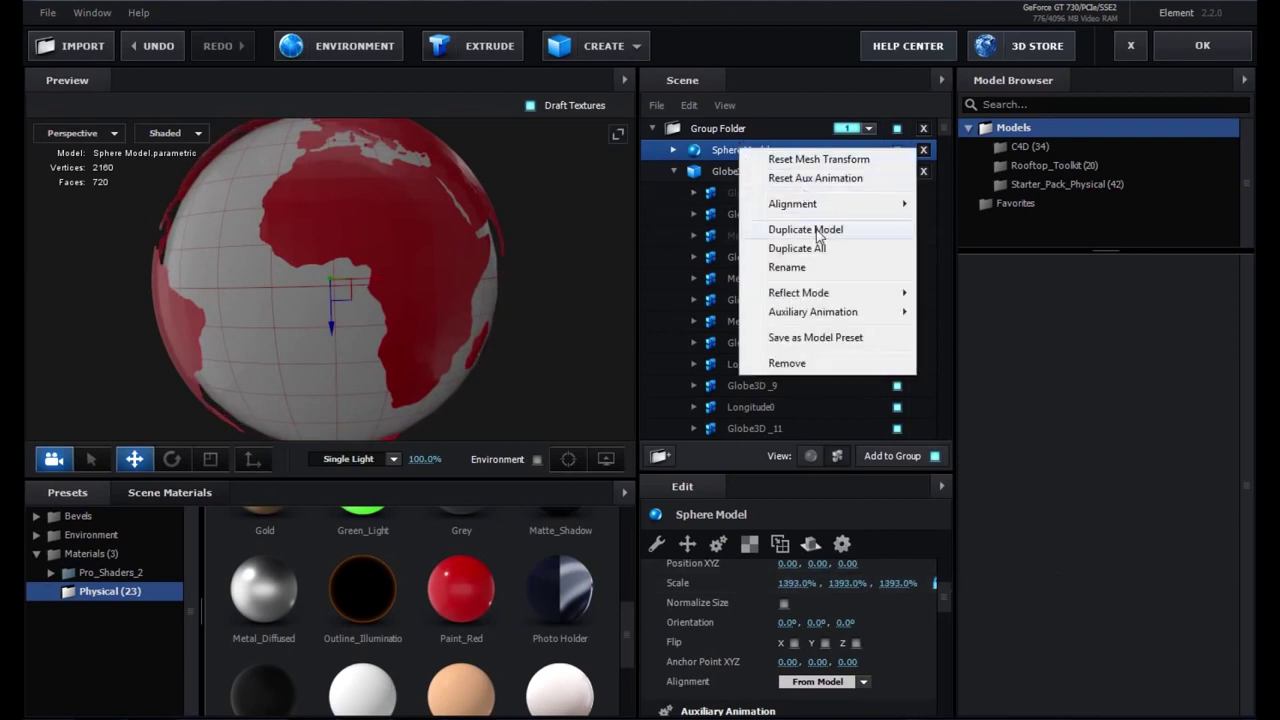
left_click(814, 230)
left_click_drag(787, 584, 793, 585)
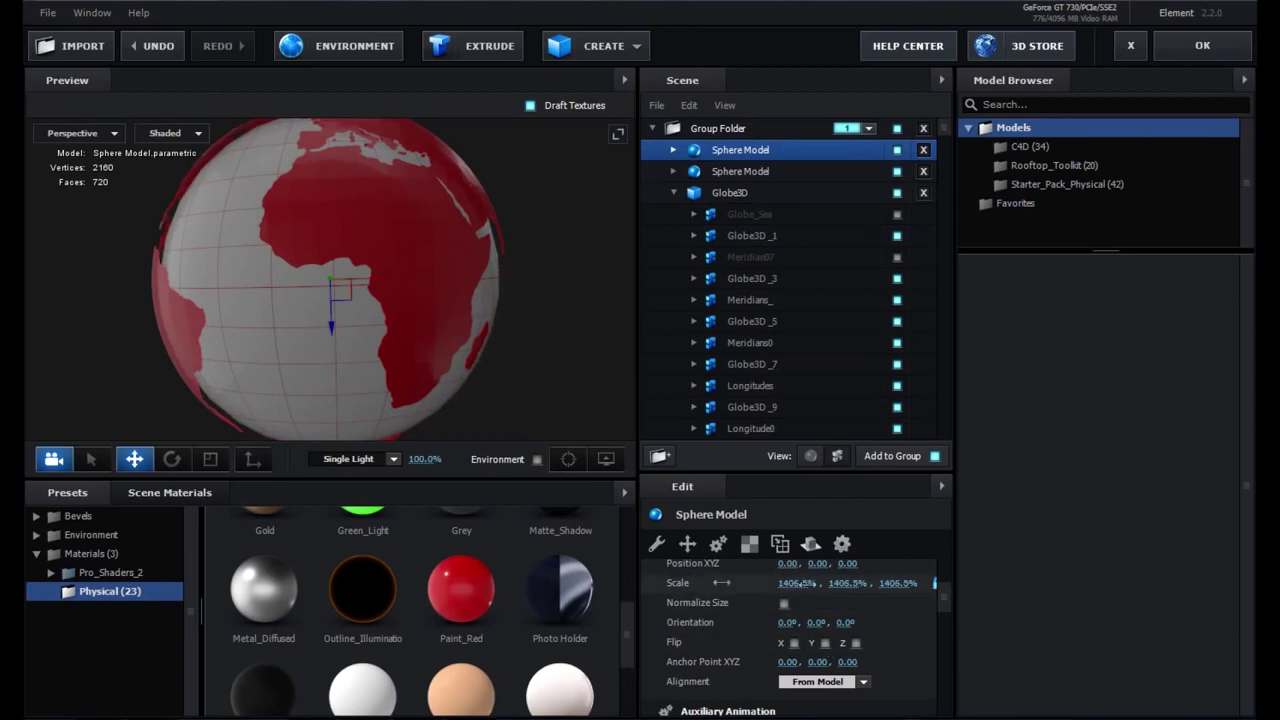
- Apply the Wireframe_Glass material to the top sphere and select that material
scroll(362, 657, "down", 3)
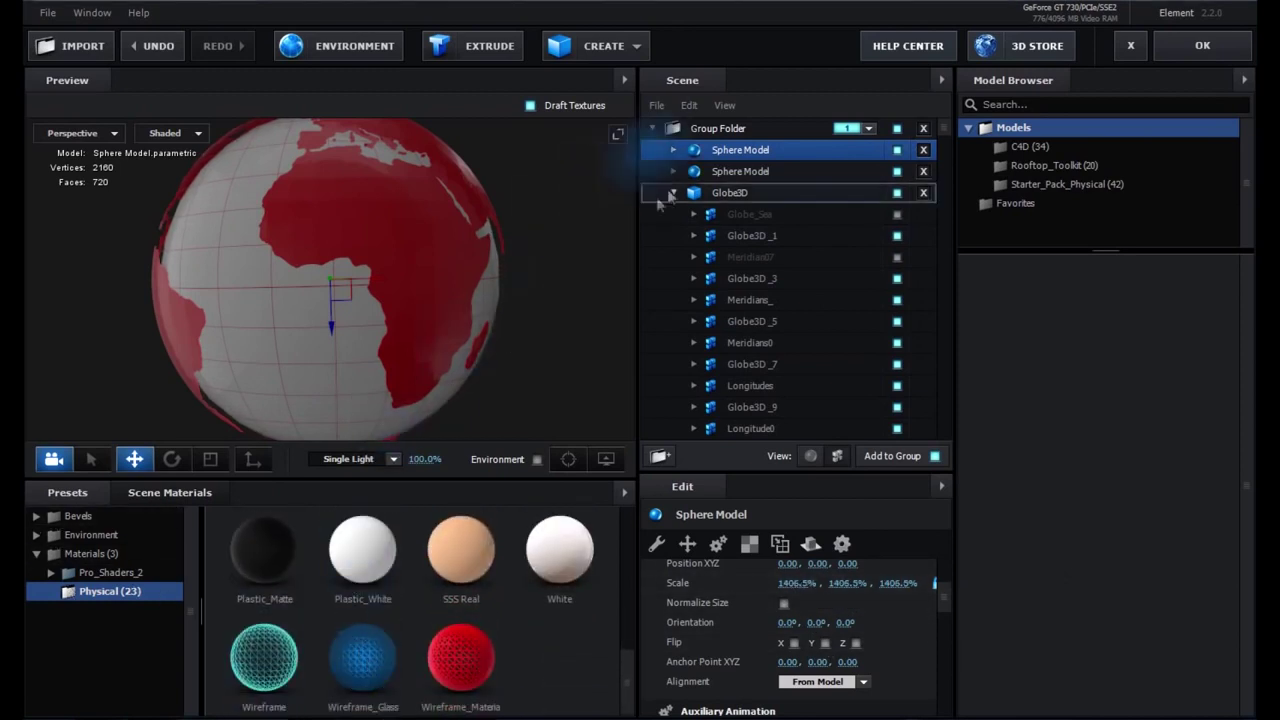
left_click_drag(362, 657, 742, 155)
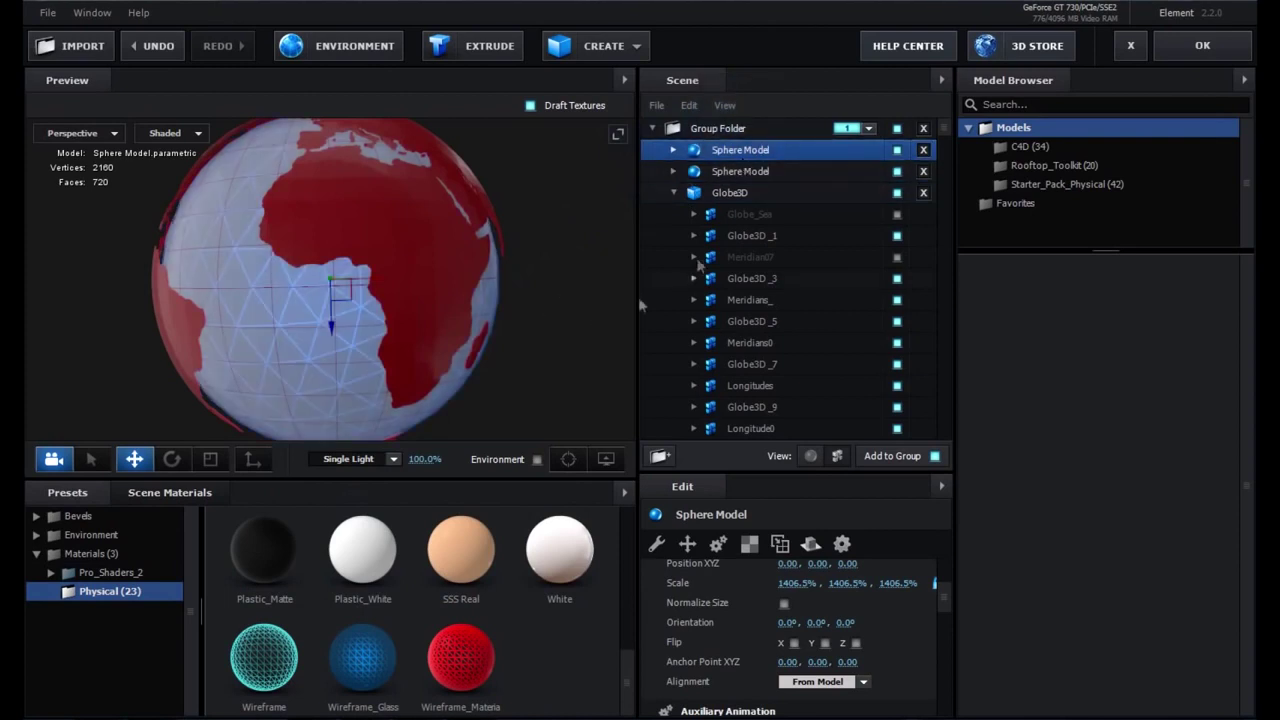
left_click(673, 150)
left_click(729, 174)
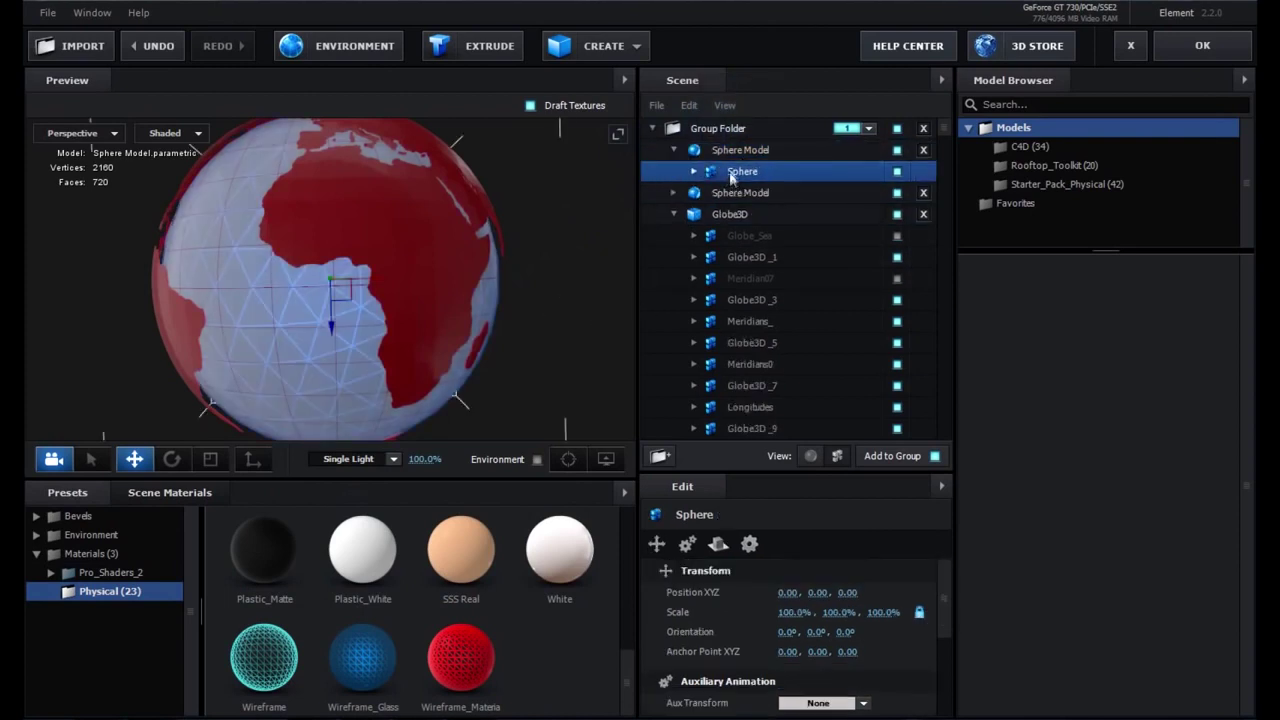
left_click(740, 150)
left_click(810, 456)
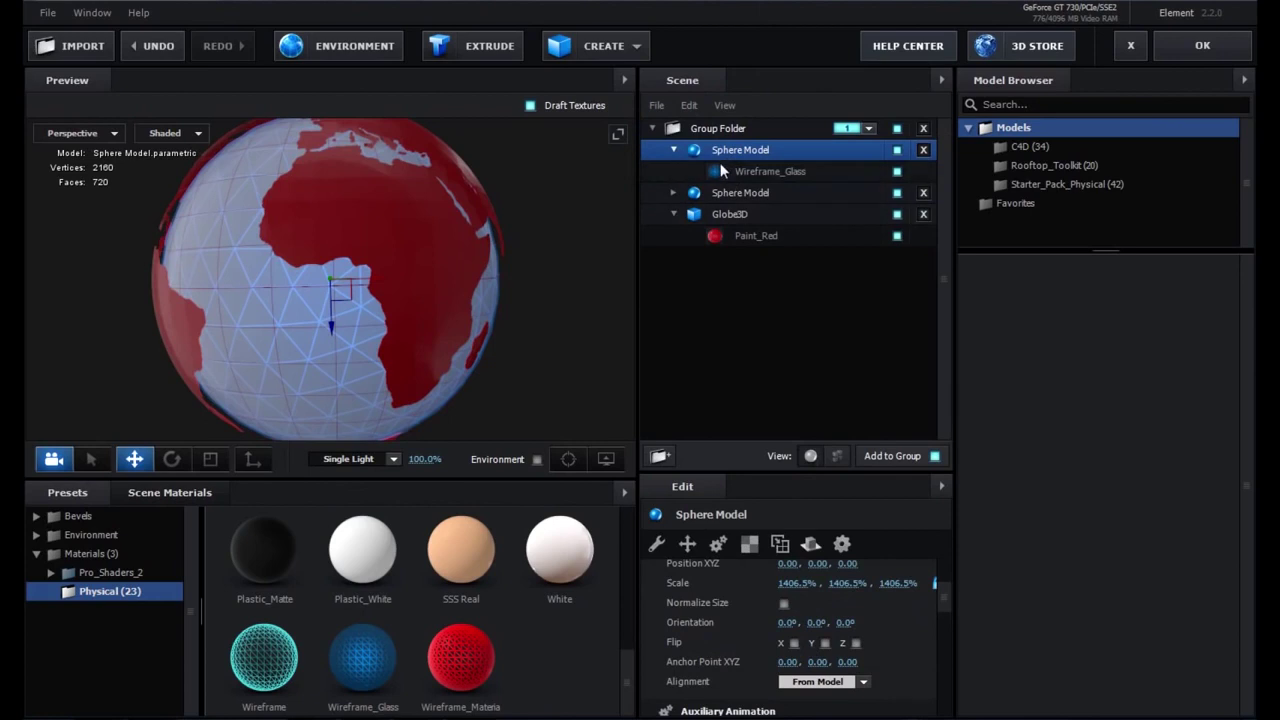
left_click(770, 171)
- Review Wireframe_Glass down to its Fresnel and Advanced settings, then close the scene
scroll(739, 630, "down", 3)
scroll(739, 630, "down", 2)
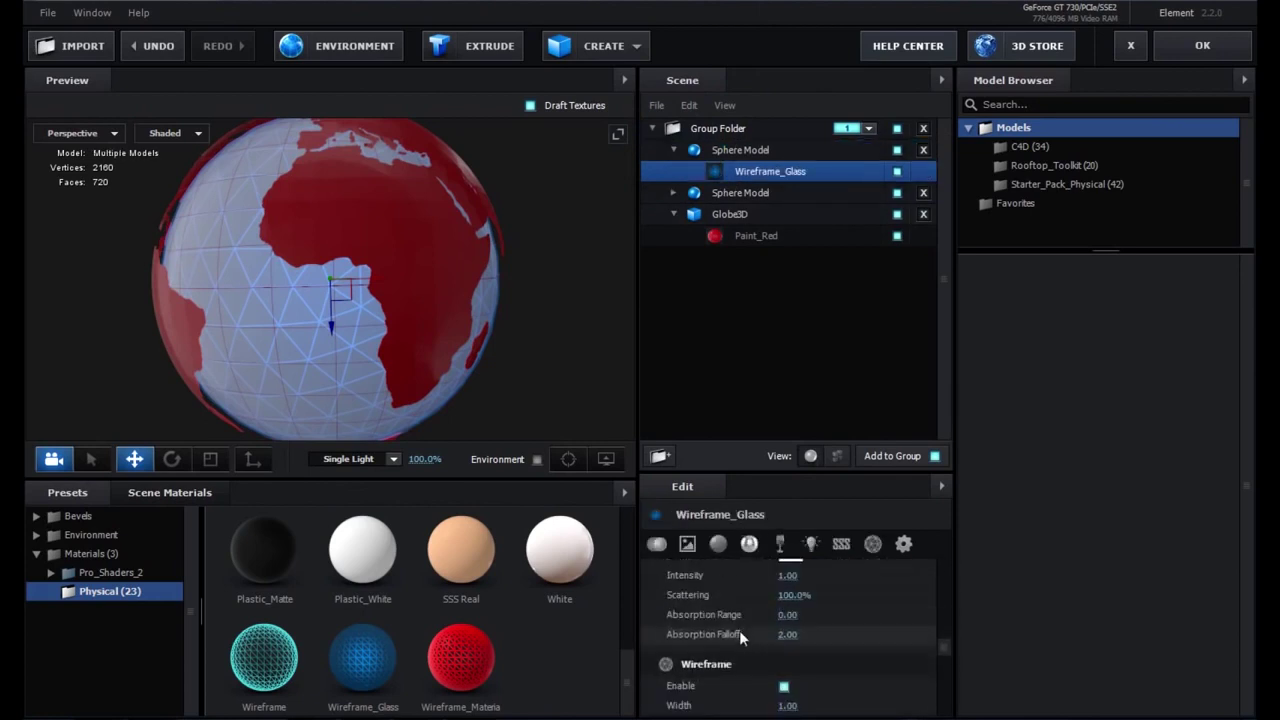
scroll(740, 628, "down", 2)
scroll(740, 628, "down", 2)
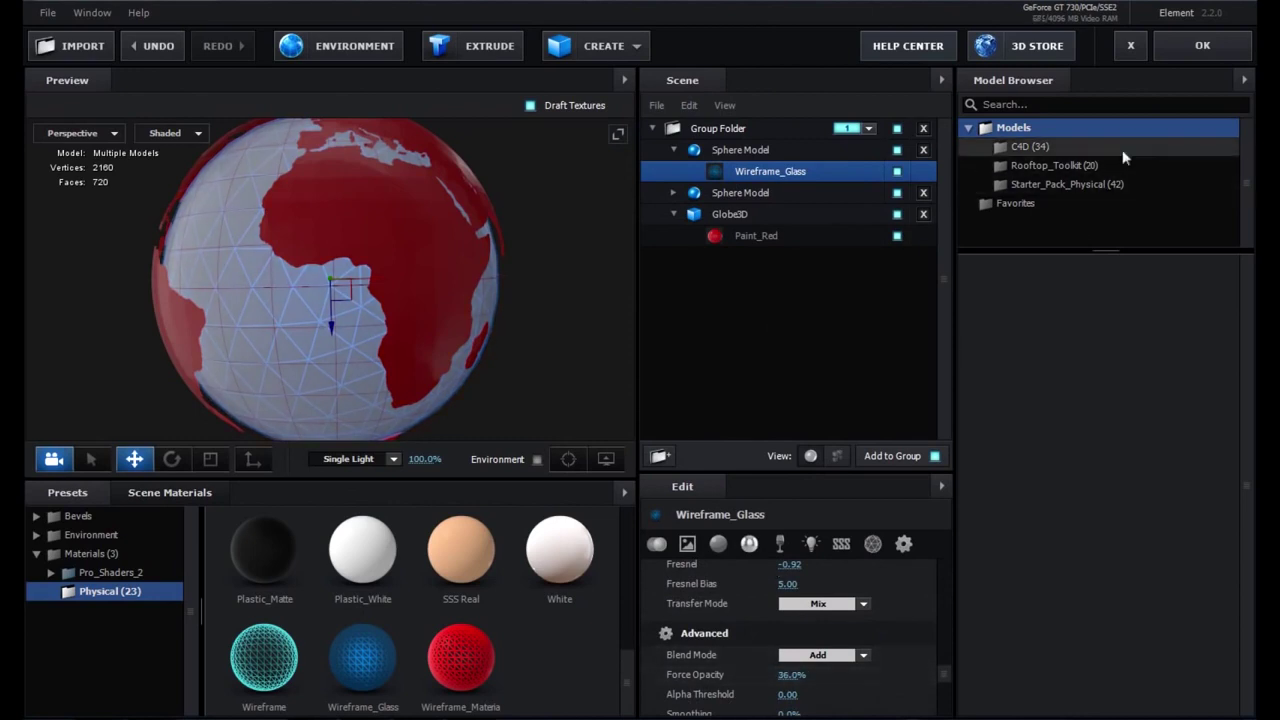
left_click(1200, 42)
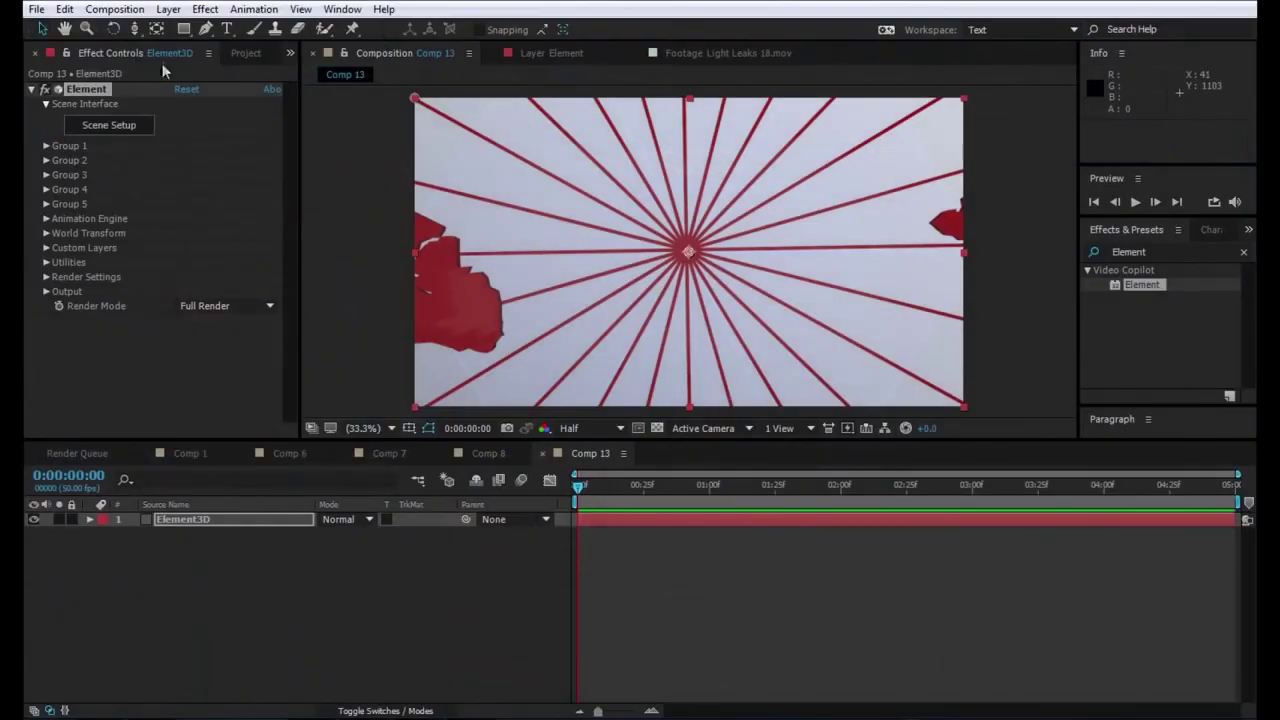
- Add a new camera layer to Comp 13
right_click(218, 610)
mouse_move(300, 445)
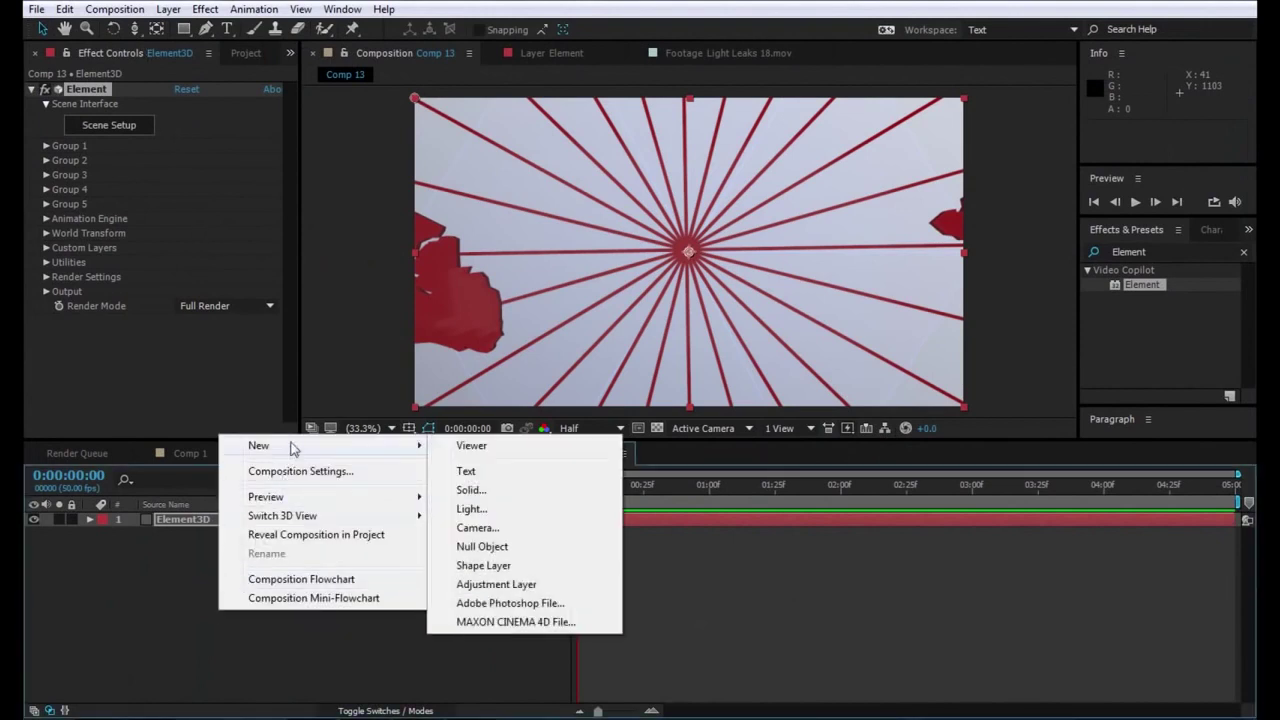
left_click(503, 528)
left_click(786, 488)
- Pull the camera back and orbit it so the globe faces Europe and Africa
left_click(135, 28)
mouse_move(674, 303)
left_mouse_down()
mouse_move(717, 541)
mouse_move(709, 367)
left_mouse_up()
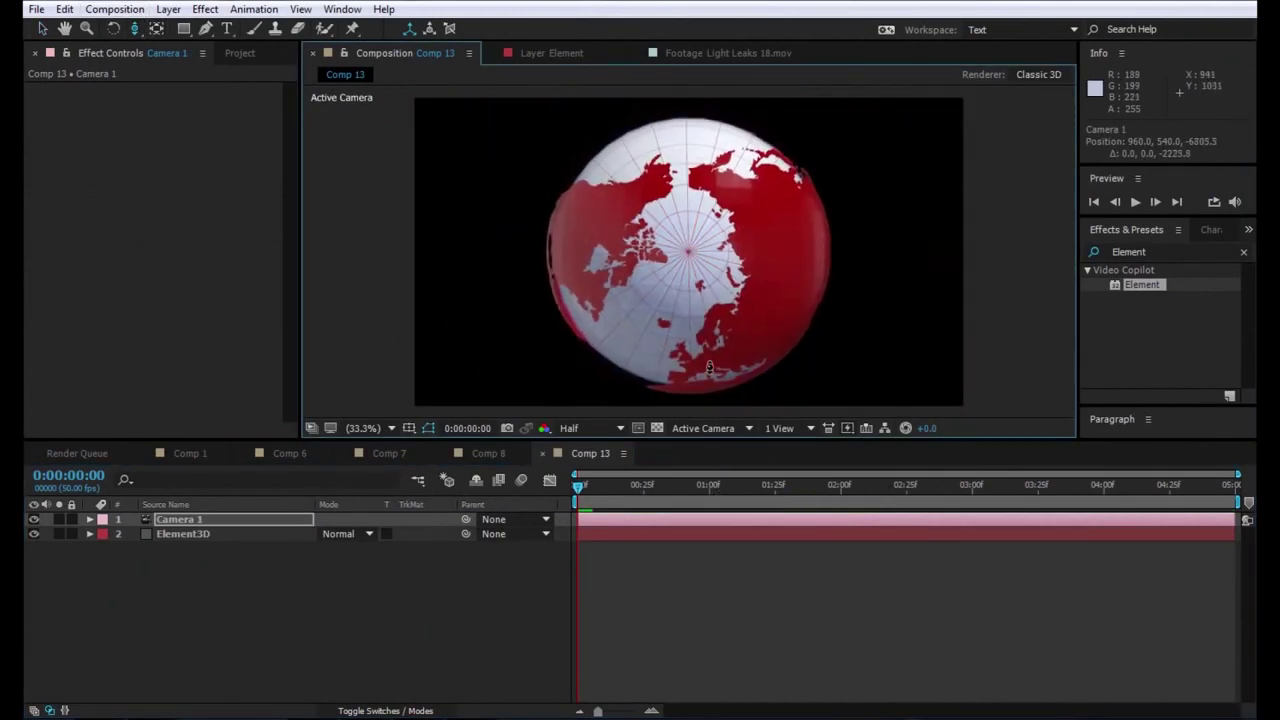
left_click_drag(709, 367, 714, 391)
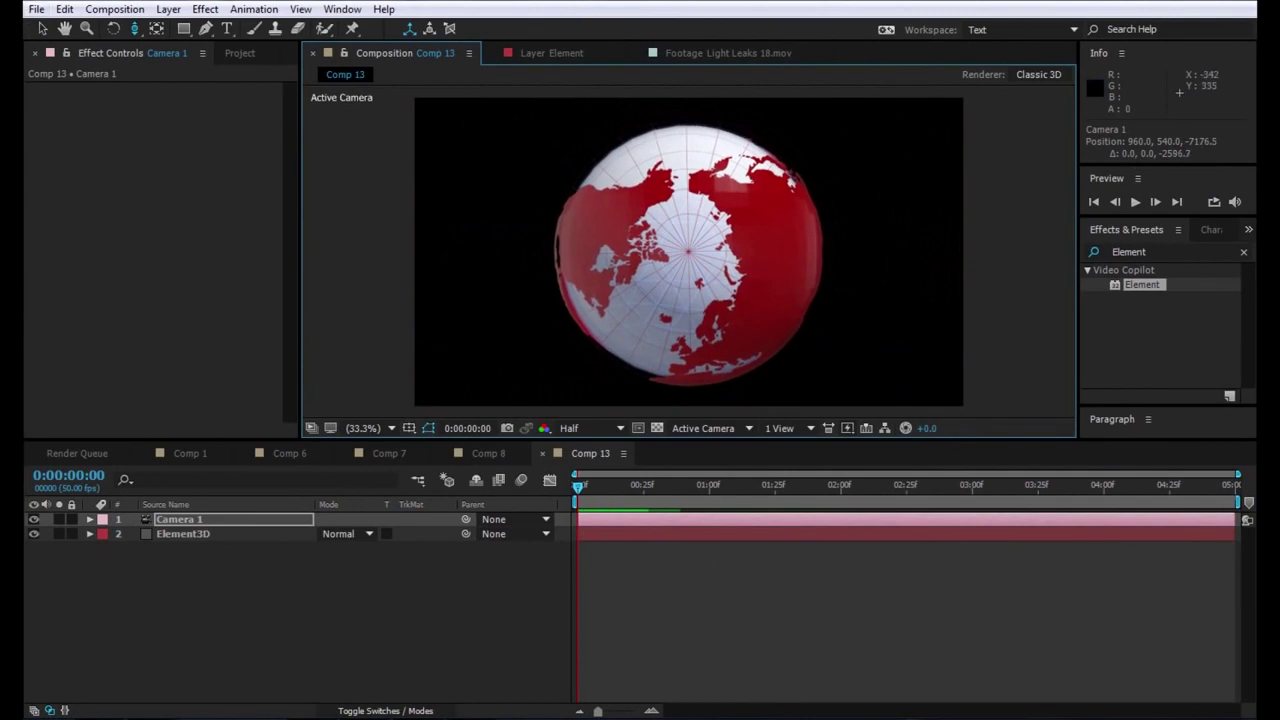
left_click_drag(135, 28, 190, 45)
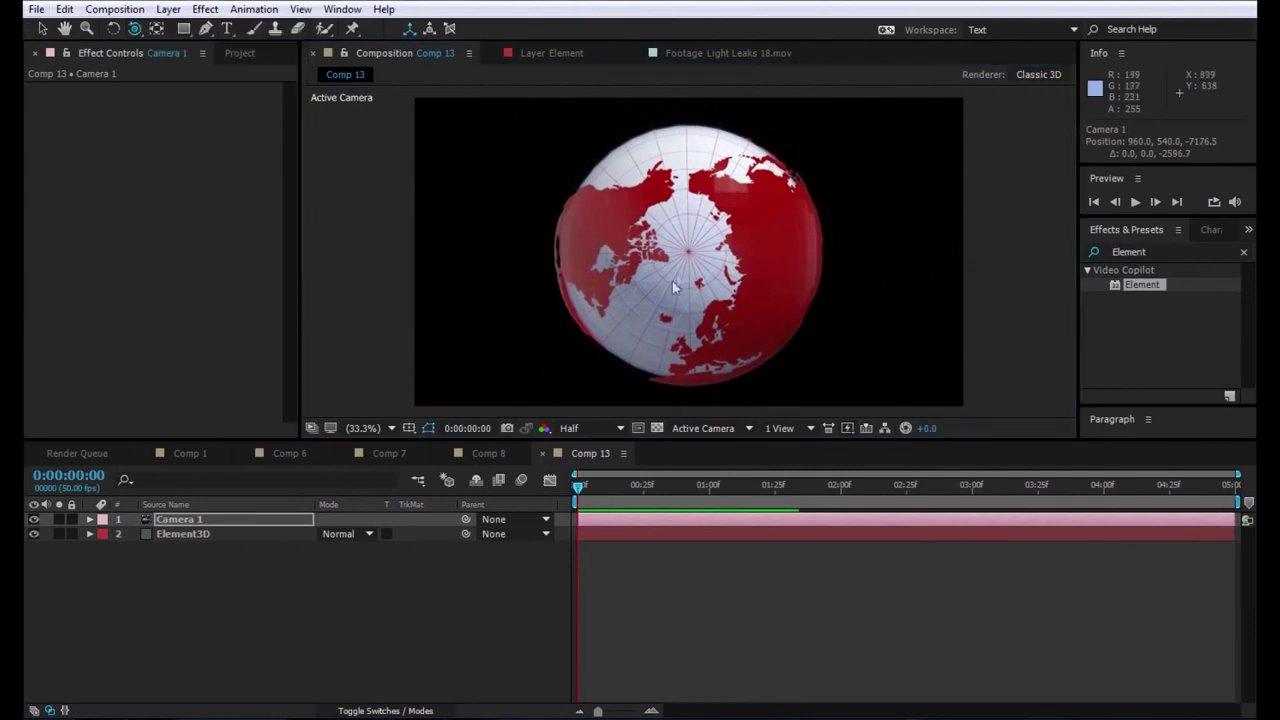
mouse_move(695, 256)
left_mouse_down()
mouse_move(685, 175)
mouse_move(690, 187)
left_mouse_up()
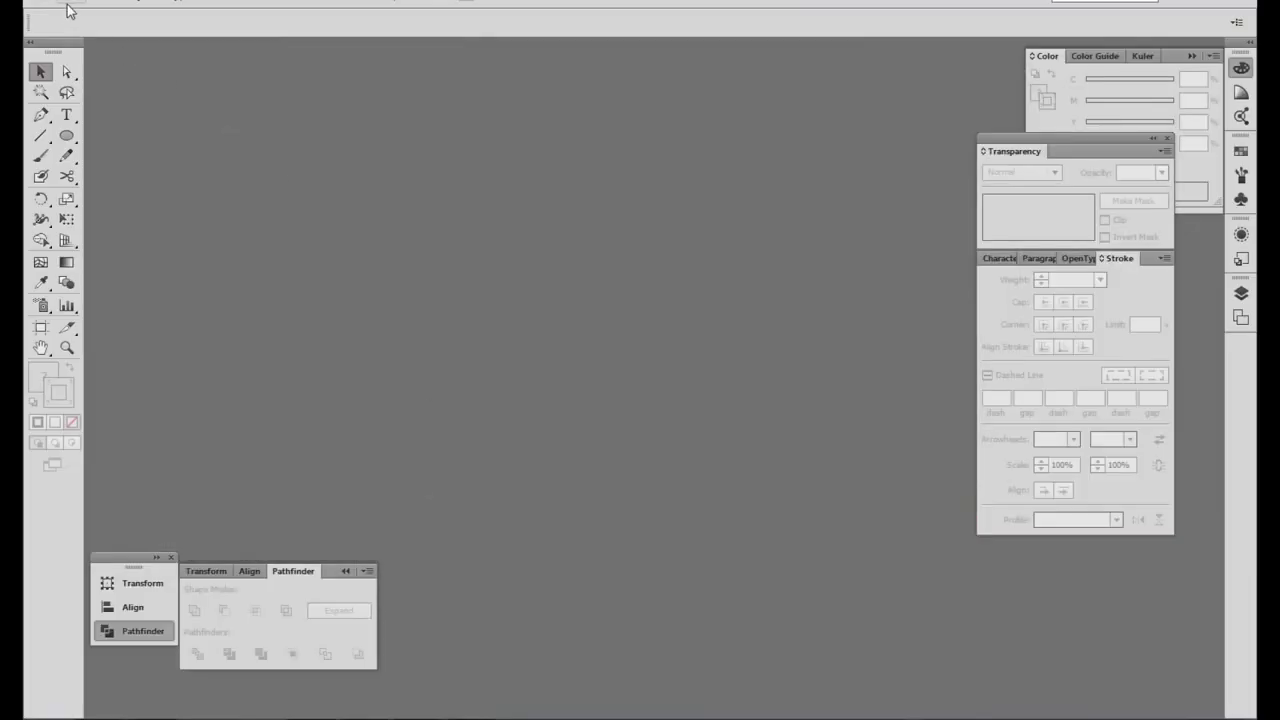
left_click(68, 10)
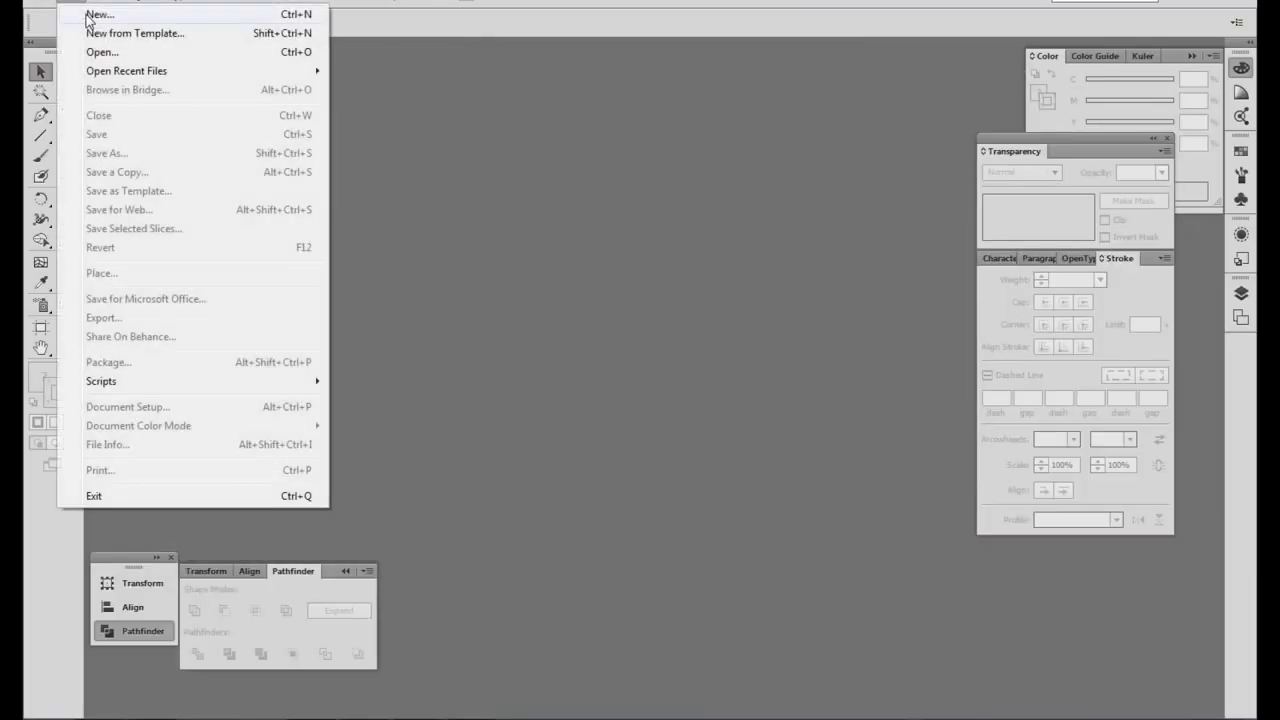
- Create a new Illustrator document and draw a large circle on the artboard
left_click(100, 14)
left_click(737, 590)
left_click(66, 135)
left_click_drag(619, 400, 898, 476)
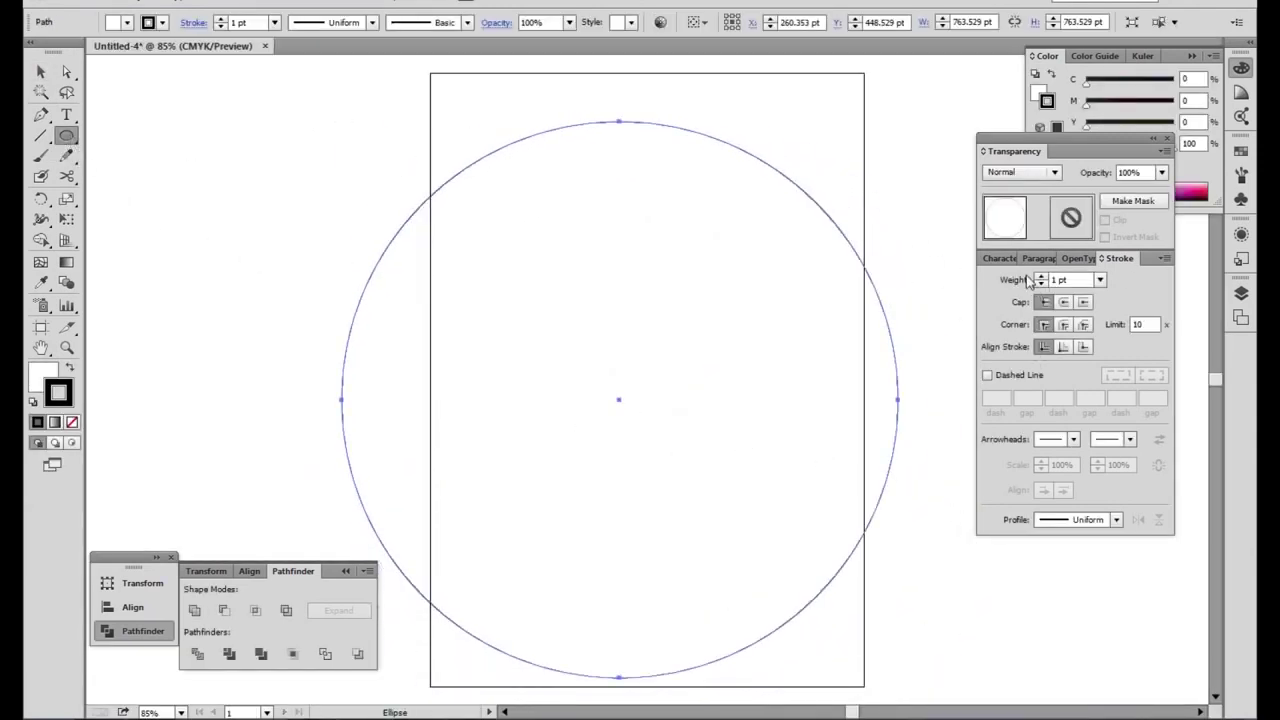
- Give the circle a 22 pt stroke and no fill
left_click_drag(1040, 280, 1040, 280)
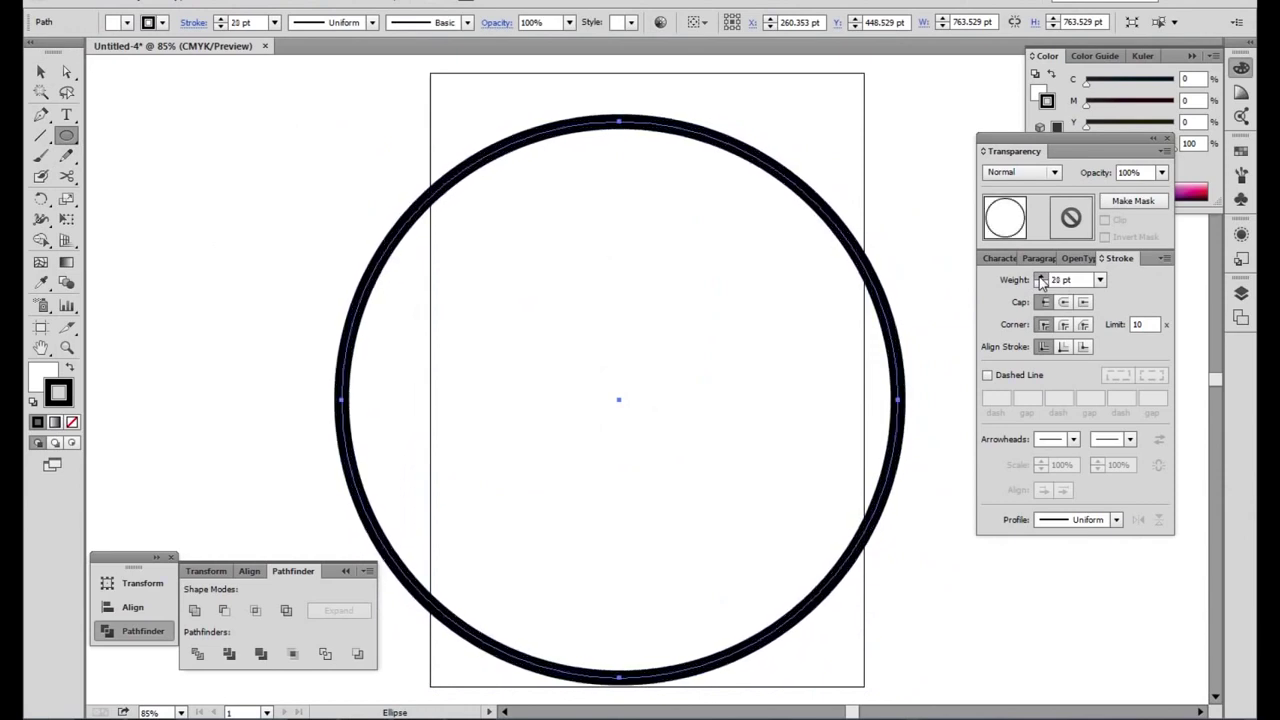
left_click_drag(1041, 284, 1041, 284)
left_click(40, 375)
left_click(72, 422)
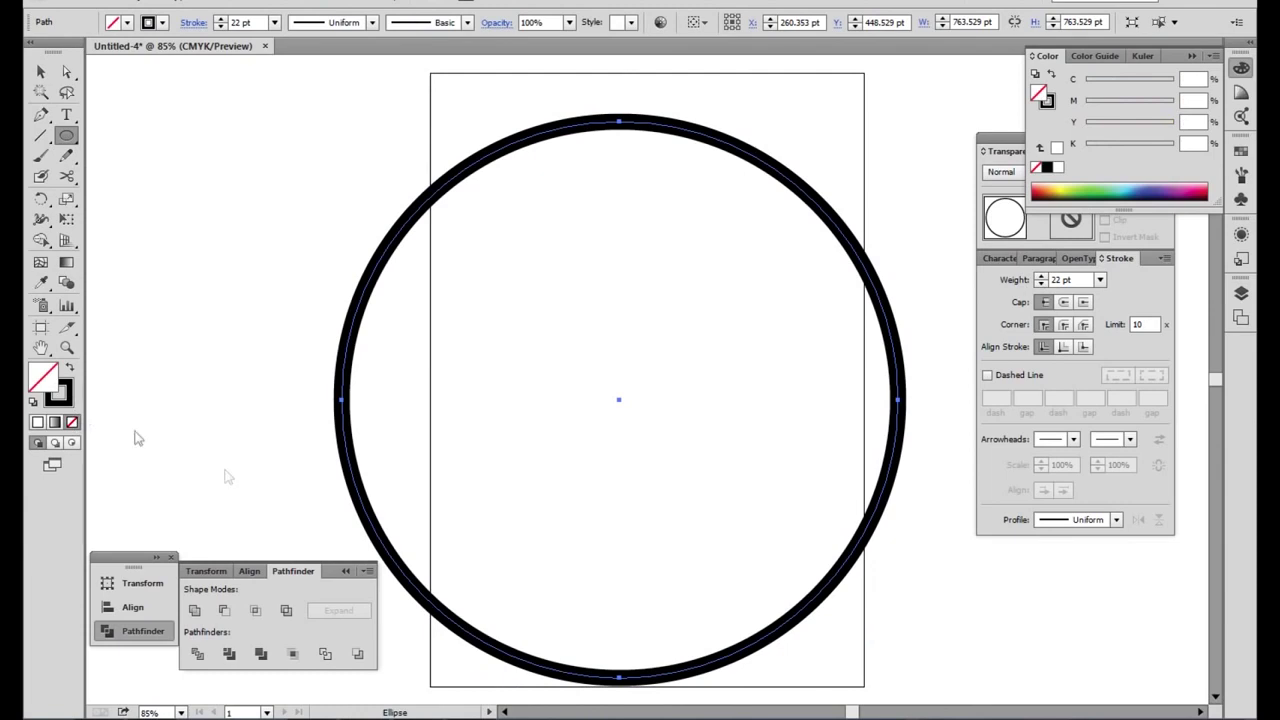
- Cut the circle at the top and bottom and delete the right segment, leaving an open arc
left_click(66, 176)
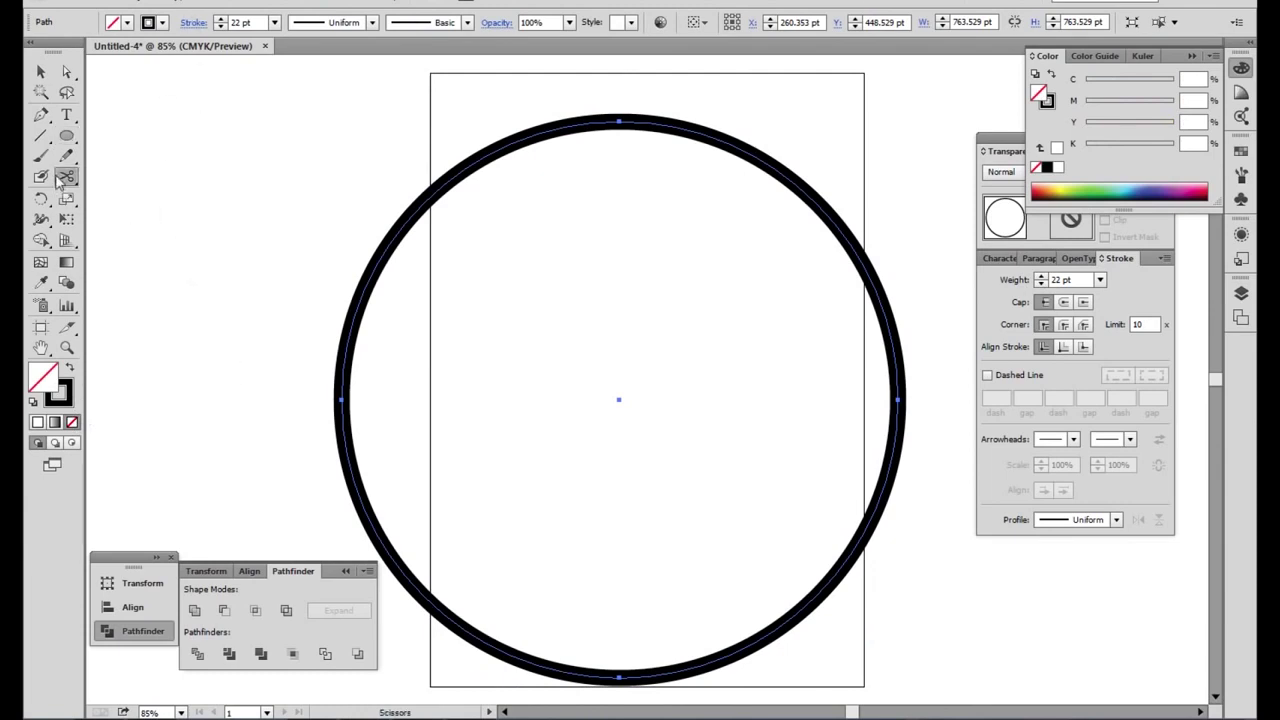
left_click(692, 133)
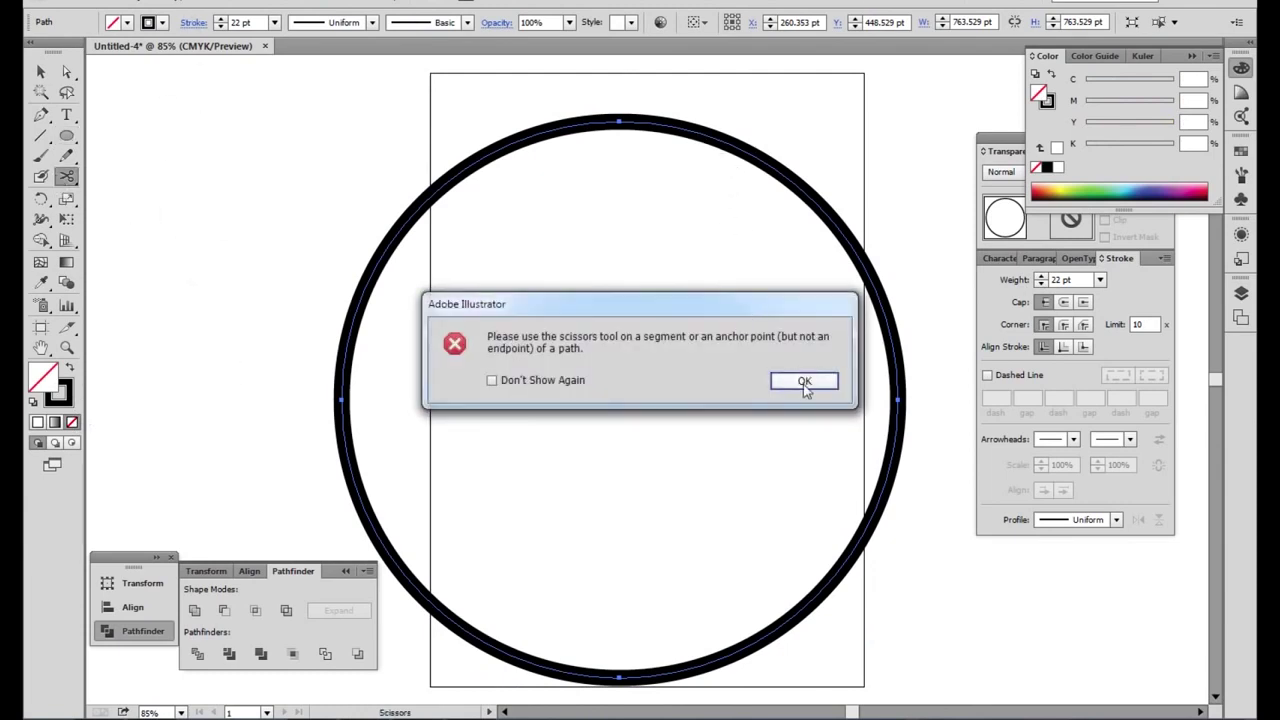
left_click(803, 380)
left_click(690, 124)
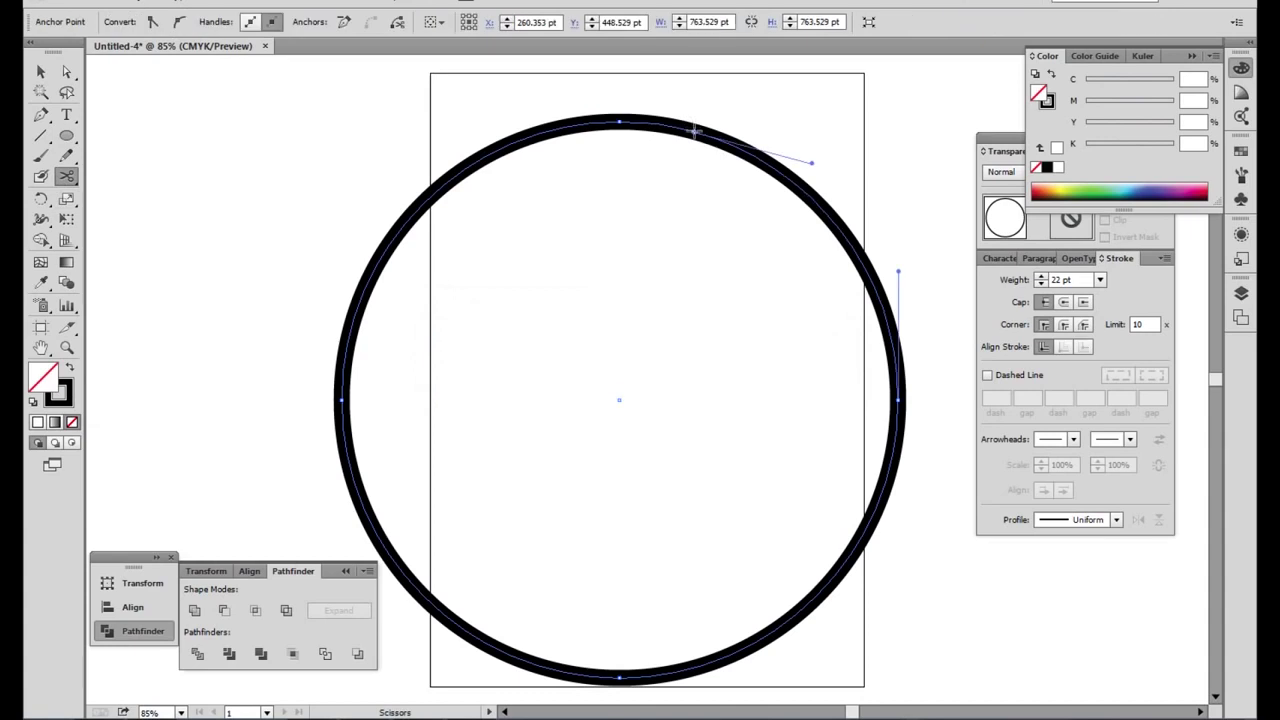
left_click(706, 660)
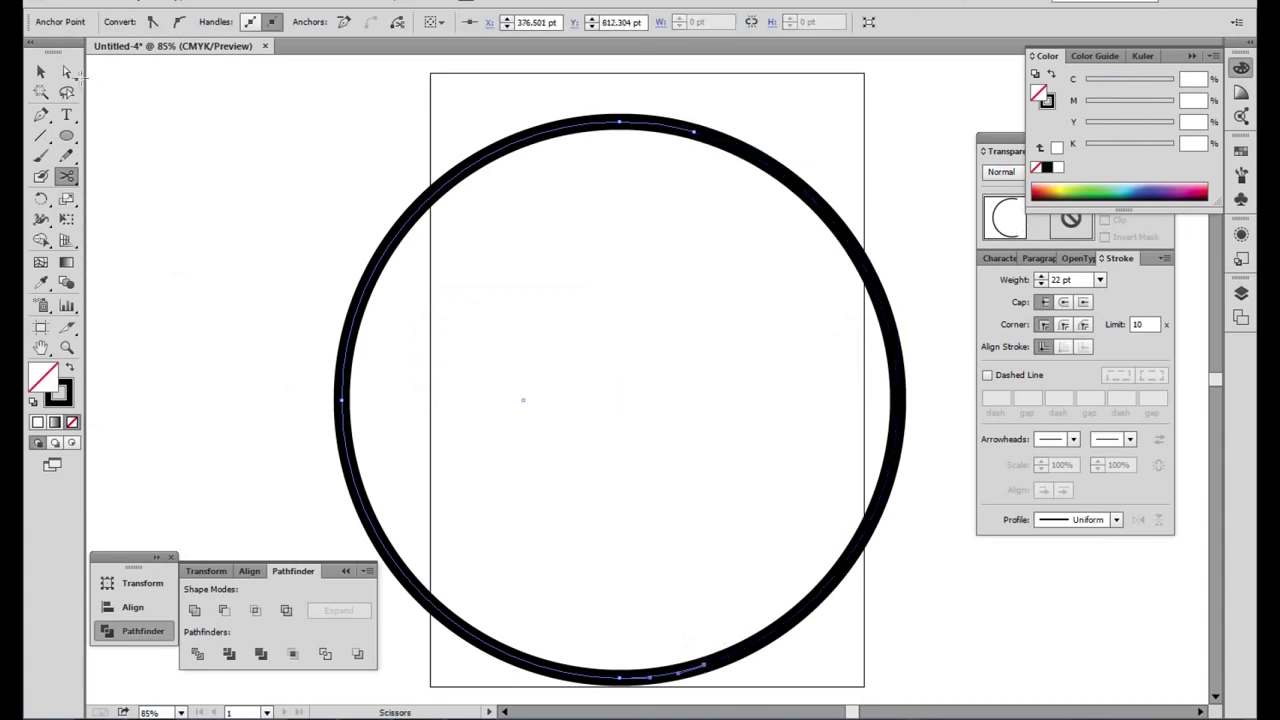
left_click(66, 72)
left_click_drag(923, 278, 821, 369)
key("Delete")
key("Delete")
- Expand the arc's fill and stroke into shapes and copy it
left_click(371, 228)
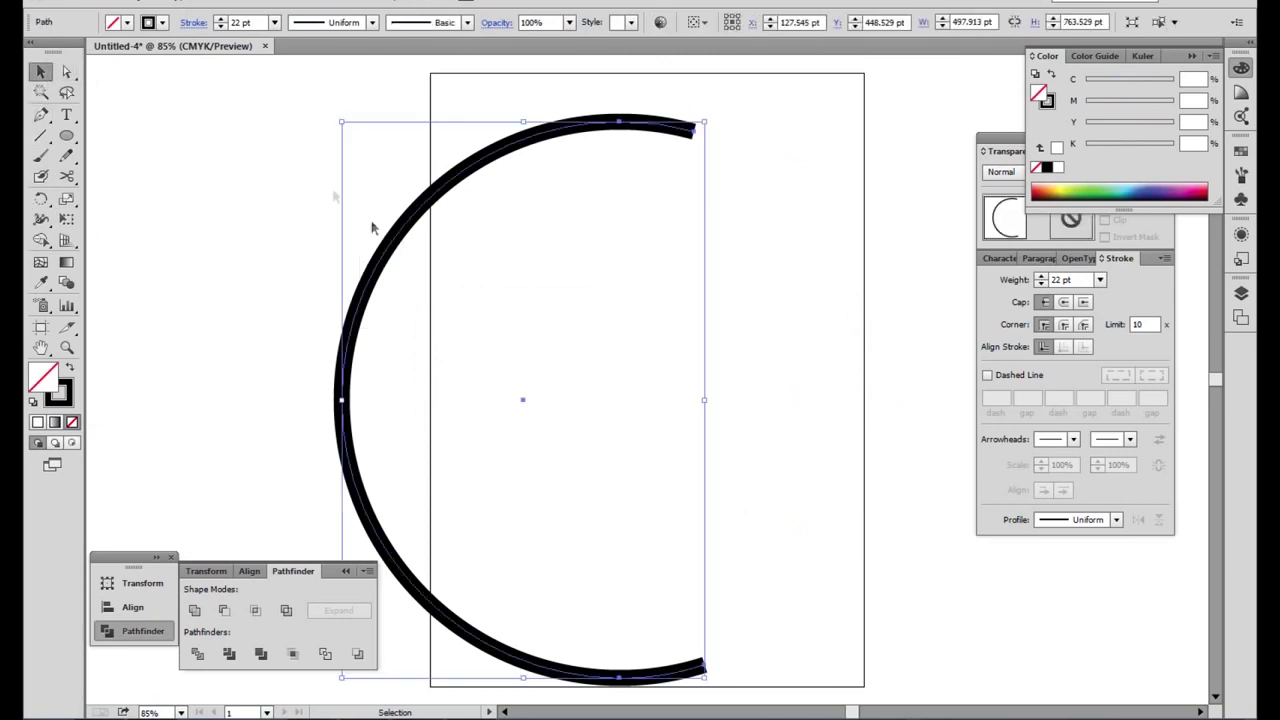
left_click(136, 6)
left_click(168, 177)
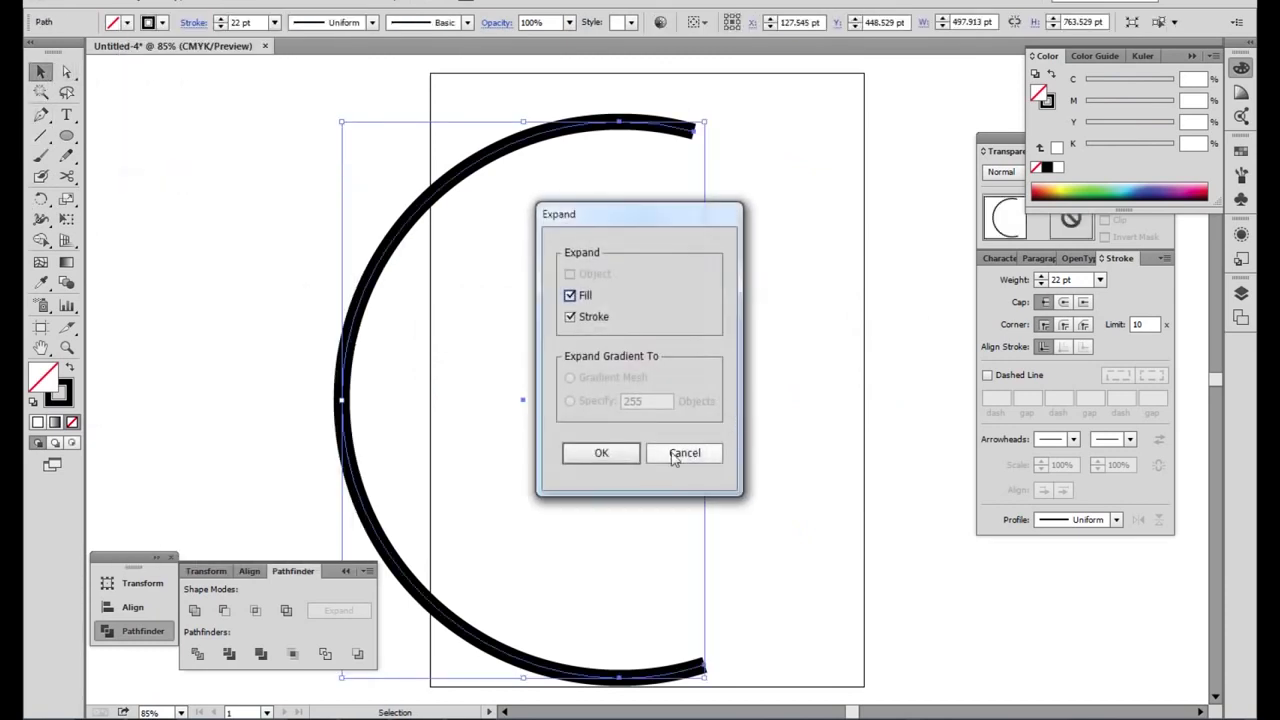
left_click(597, 452)
left_click(100, 3)
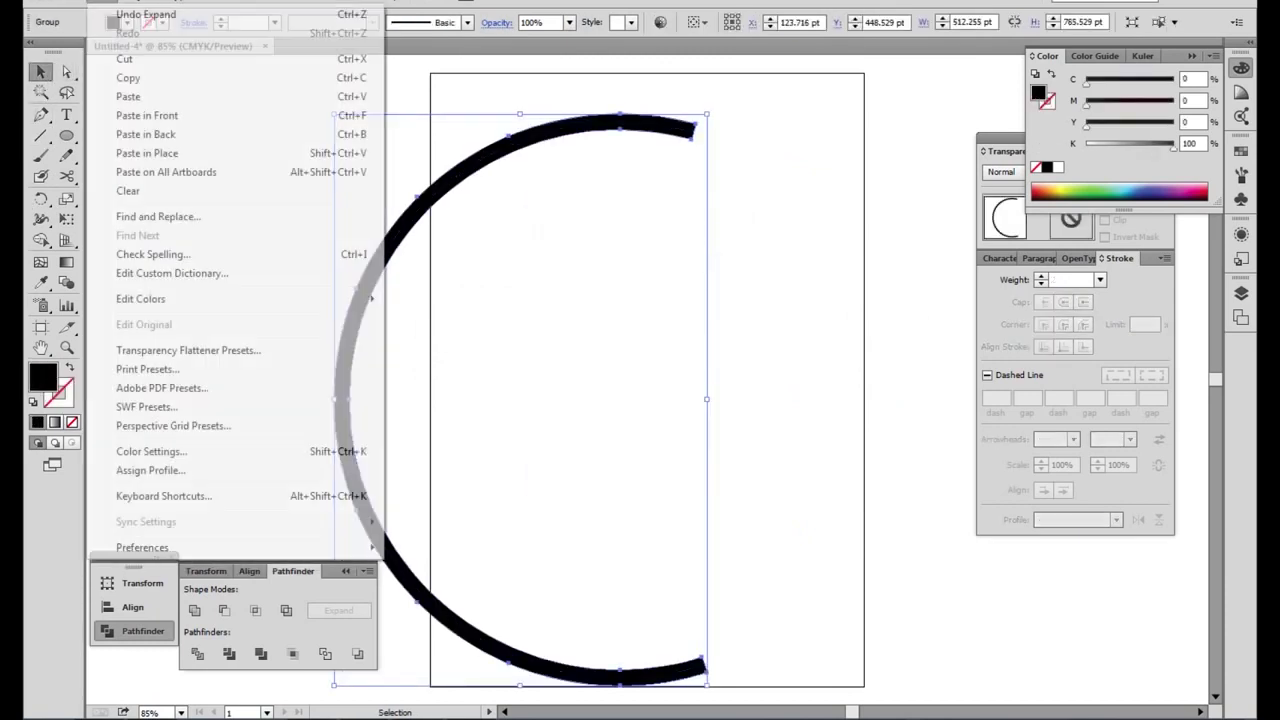
left_click(138, 78)
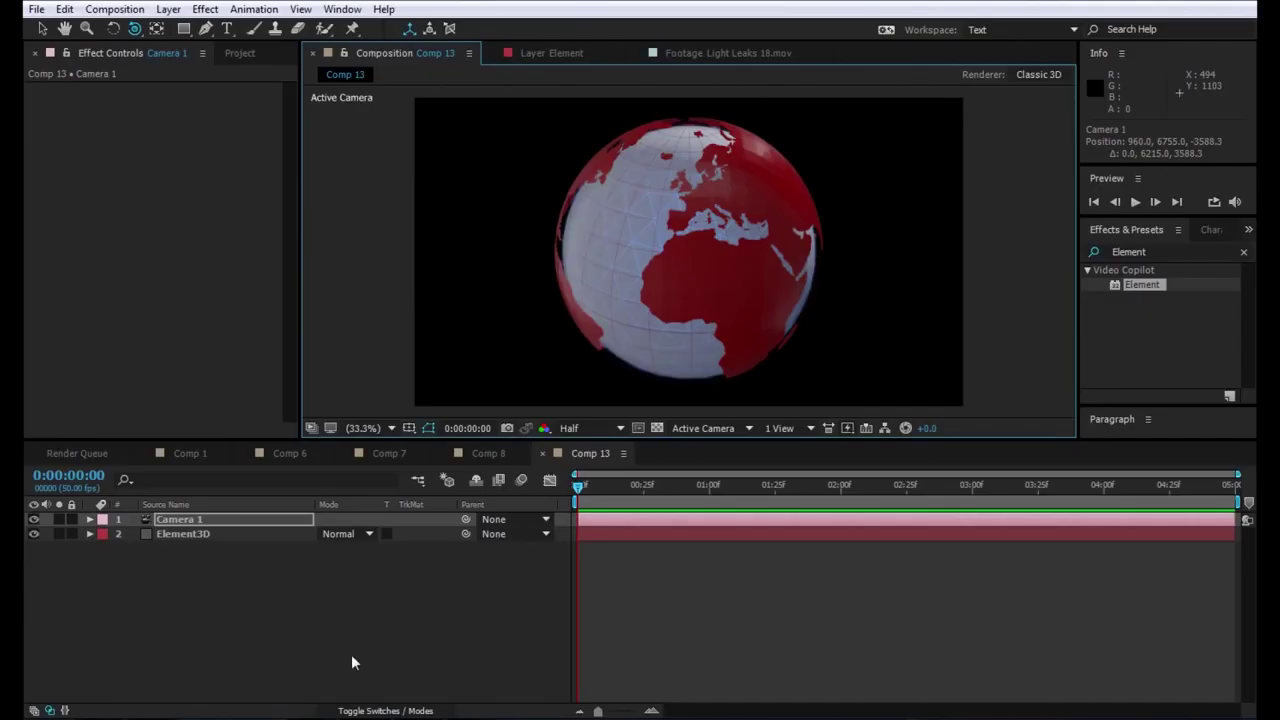
- Create a solid named Line, paste the arc path onto it, and hide it
right_click(354, 660)
mouse_move(400, 490)
left_click(619, 534)
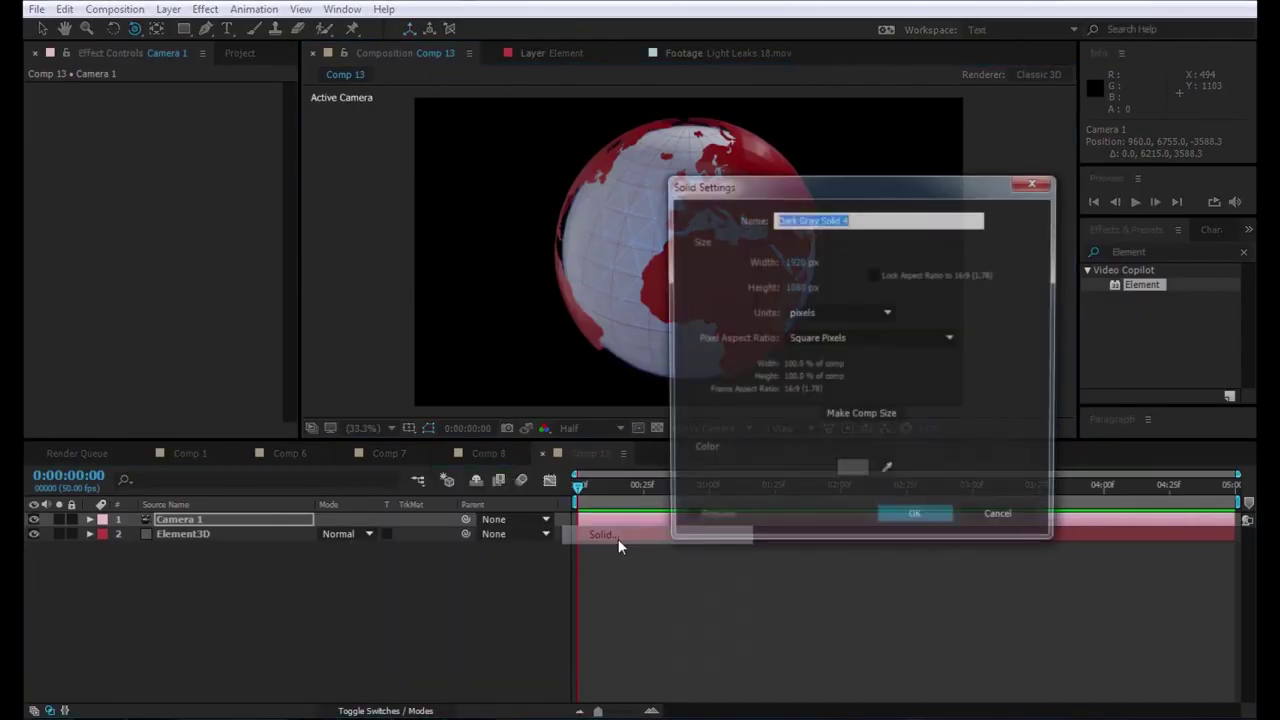
type("Line")
key("Return")
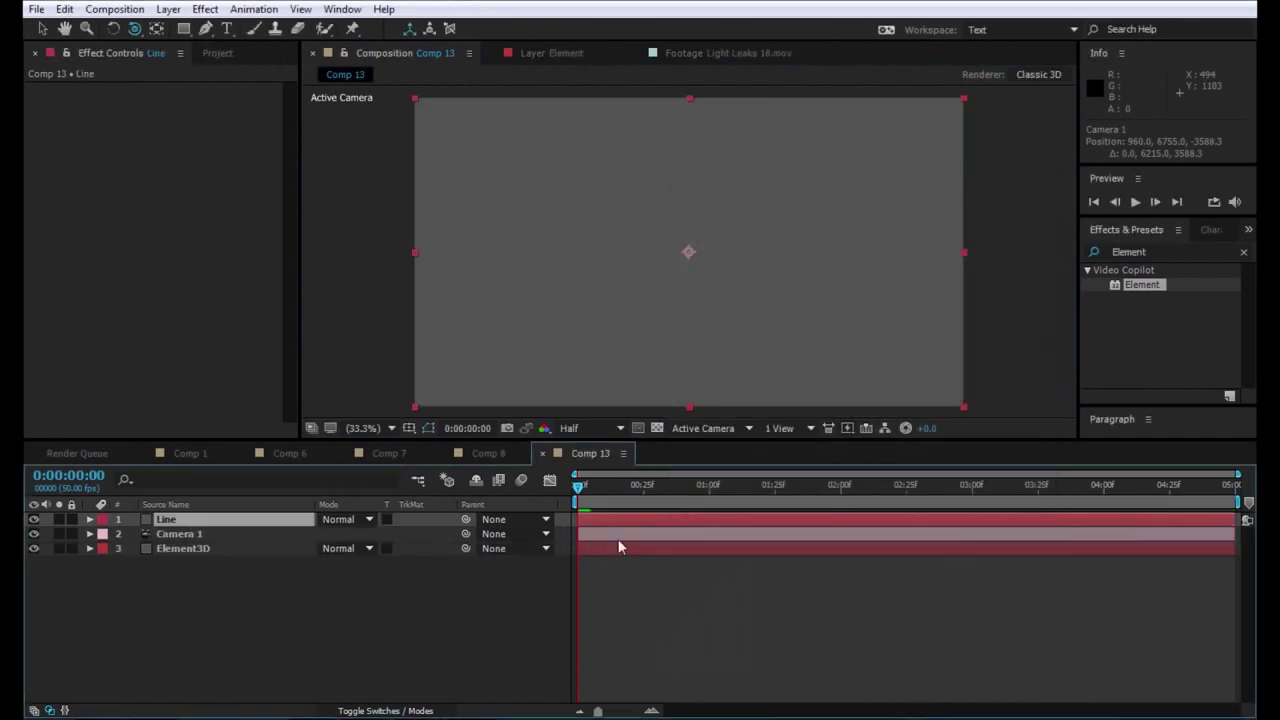
left_click(64, 9)
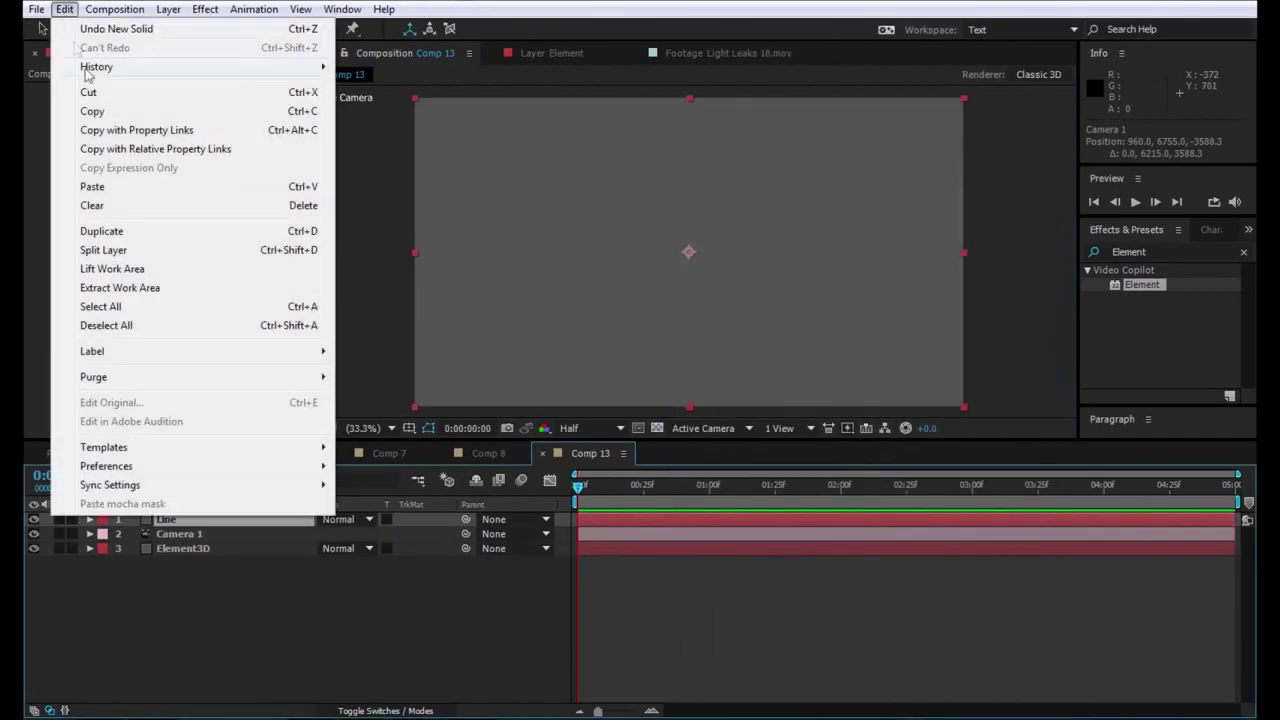
left_click(98, 190)
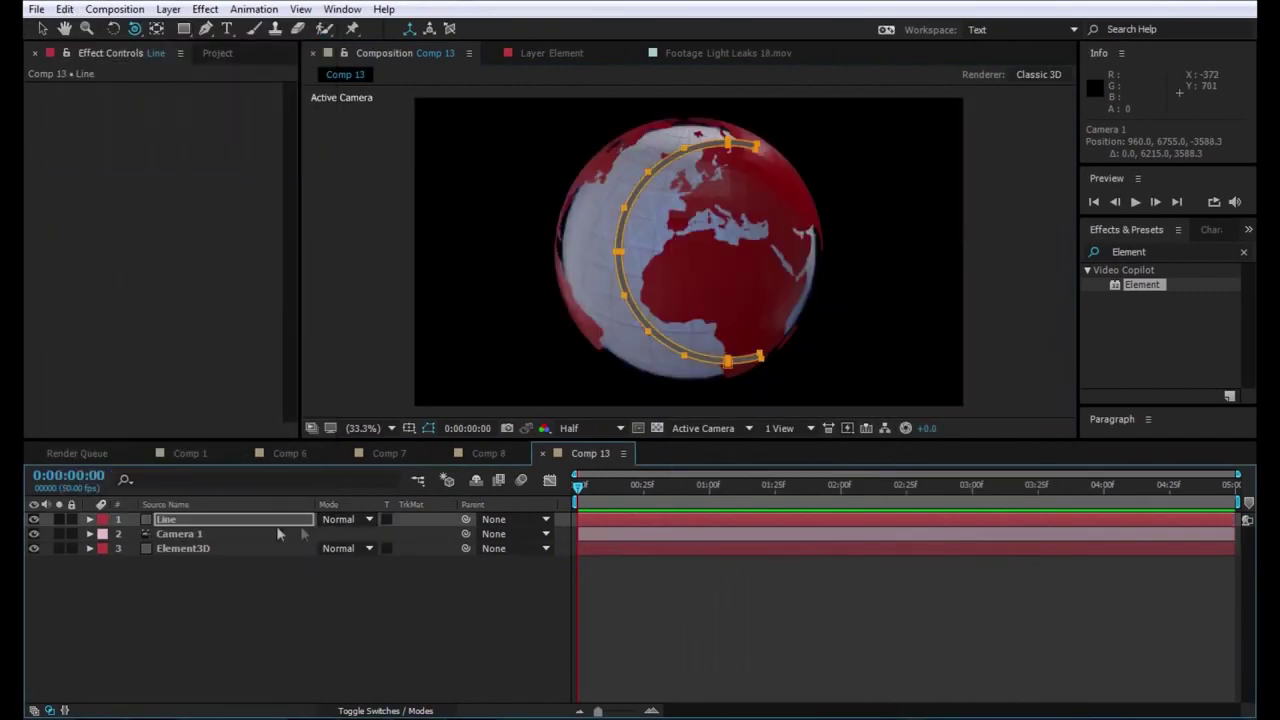
left_click(33, 519)
- Set Element3D's Custom Layers Path Layer 1 to Line and open Scene Setup
left_click(165, 549)
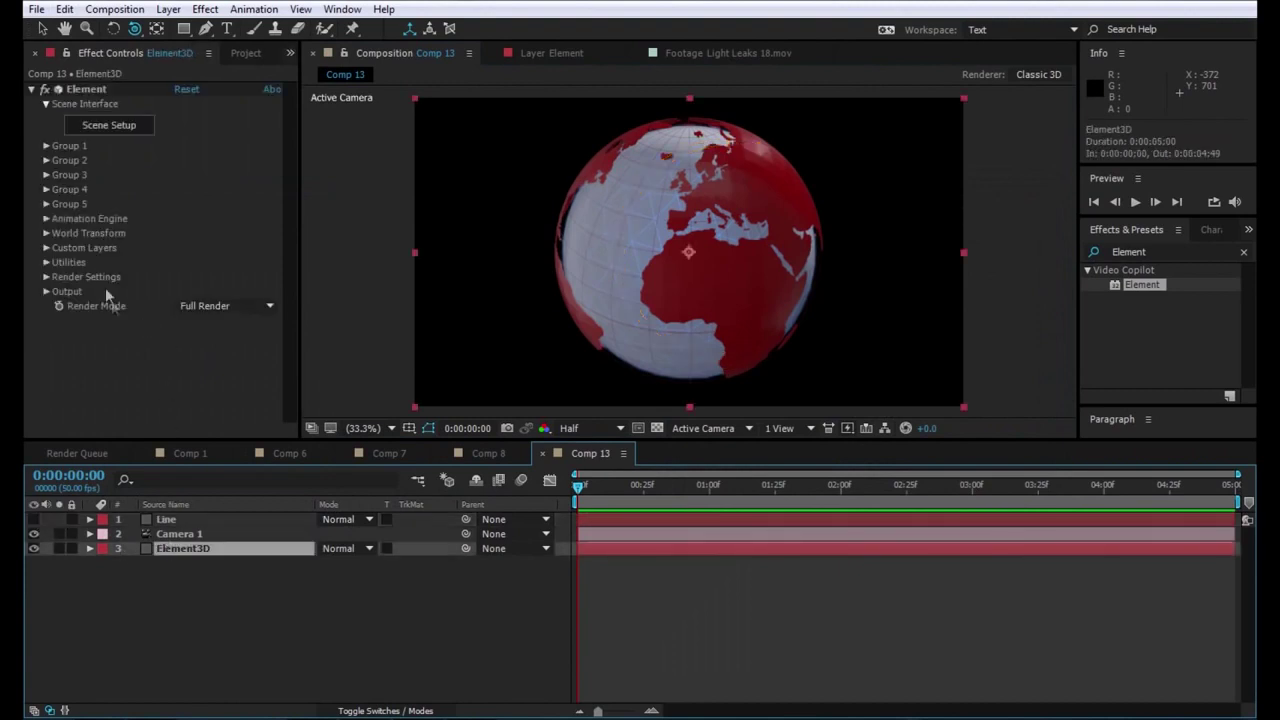
left_click(46, 248)
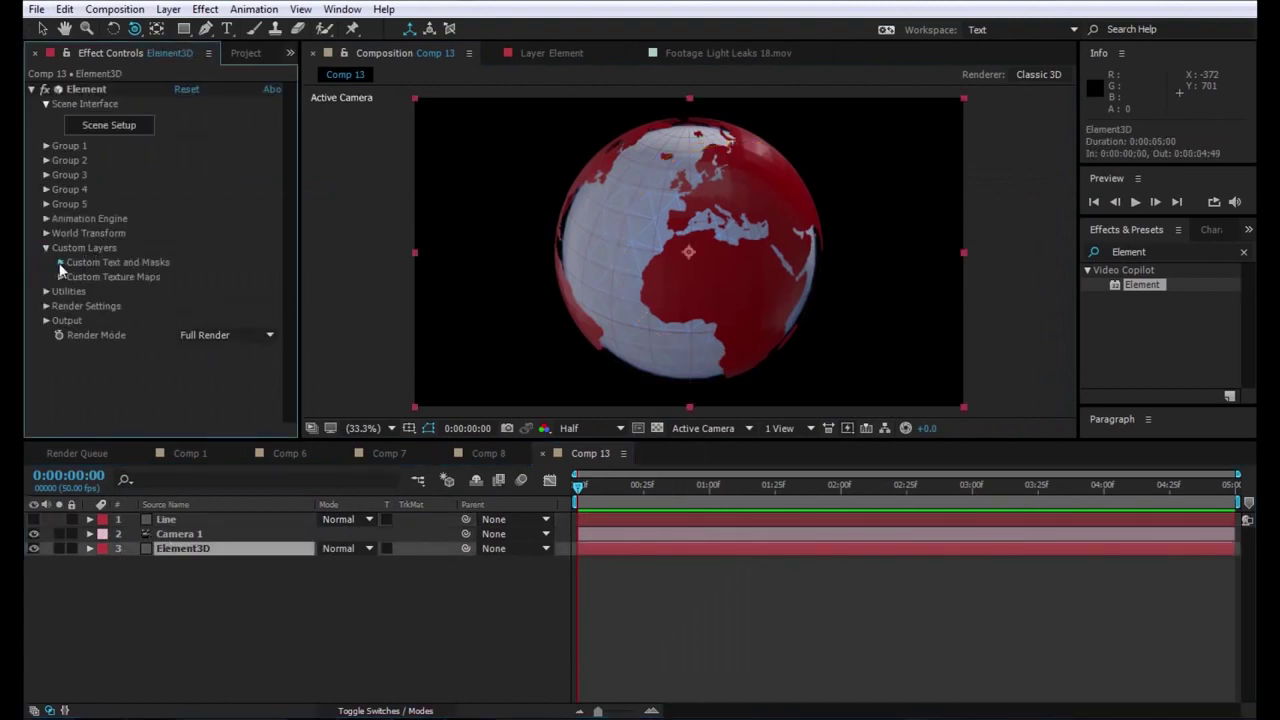
left_click(60, 263)
left_click(242, 227)
left_click(226, 270)
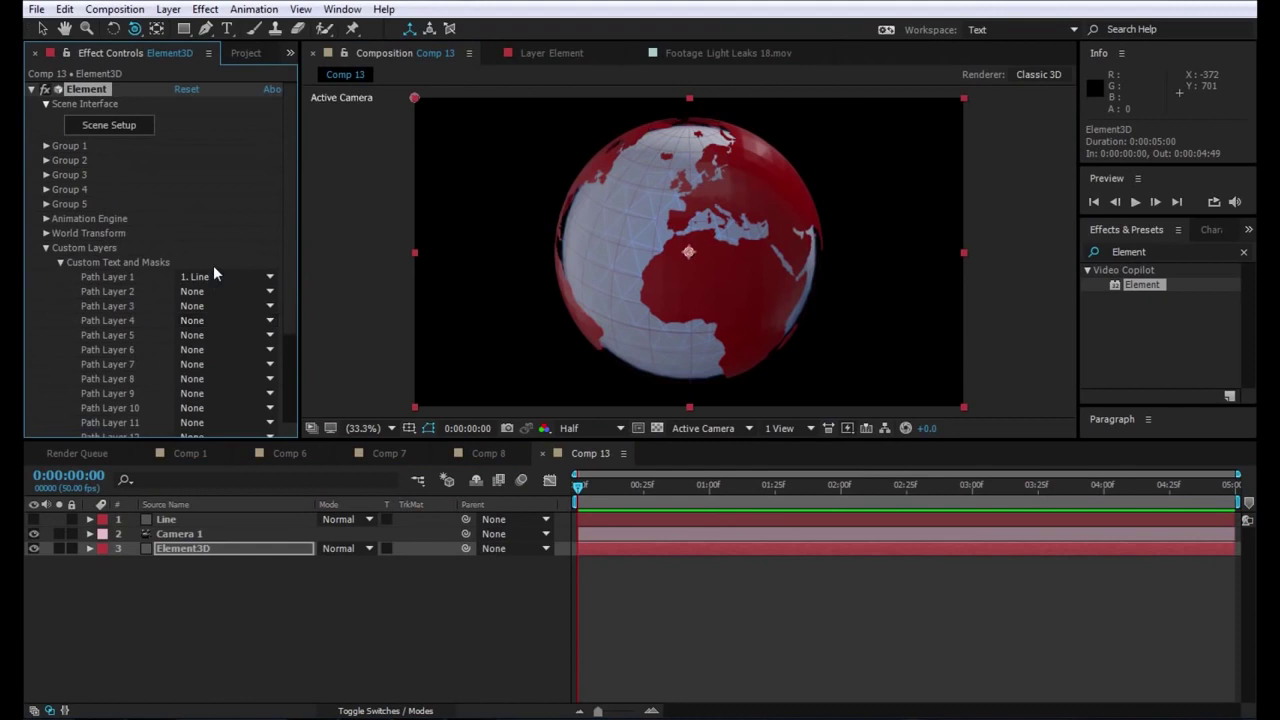
left_click(109, 125)
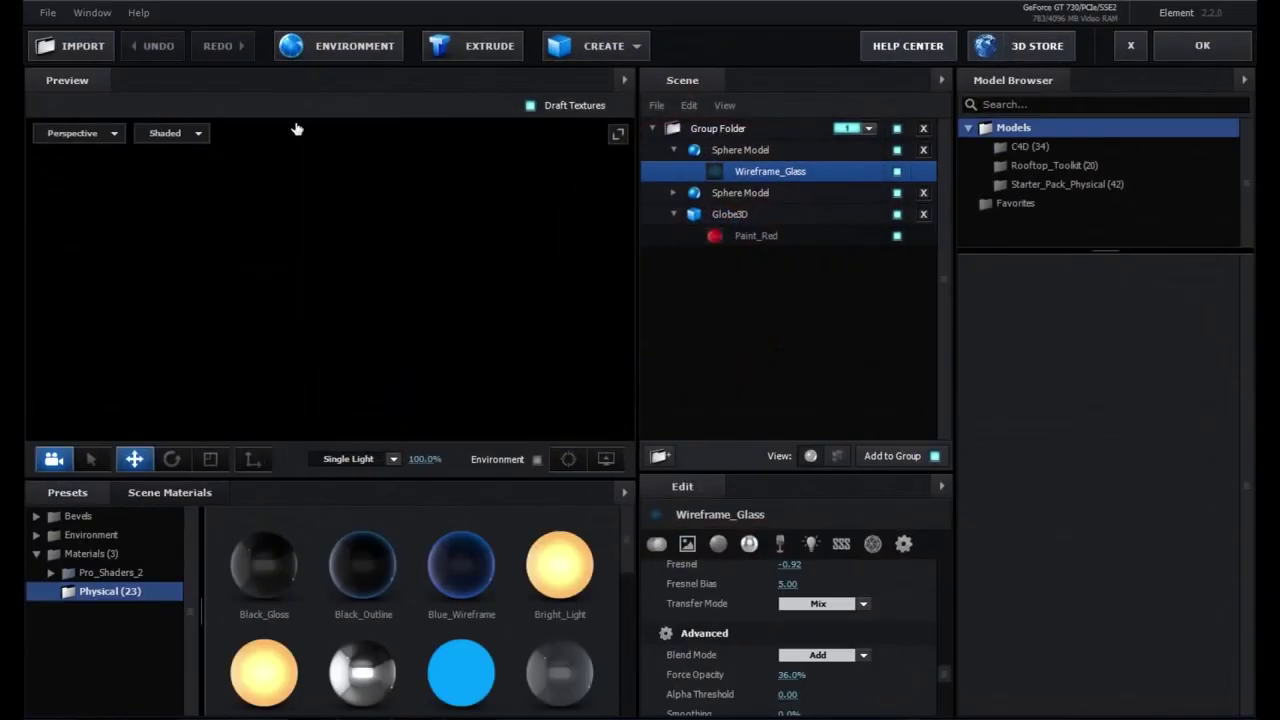
- Add an extruded ring from the custom path and scale it to about 803.5%
left_click(487, 52)
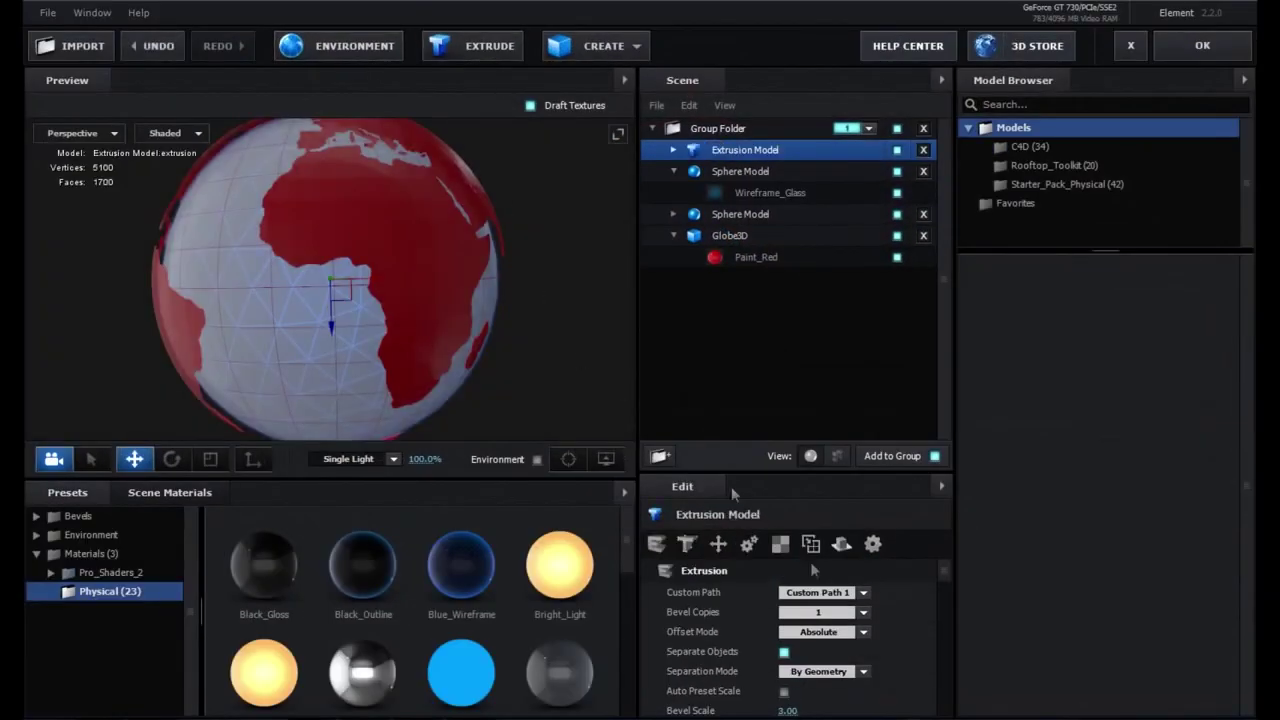
scroll(815, 600, "down", 10)
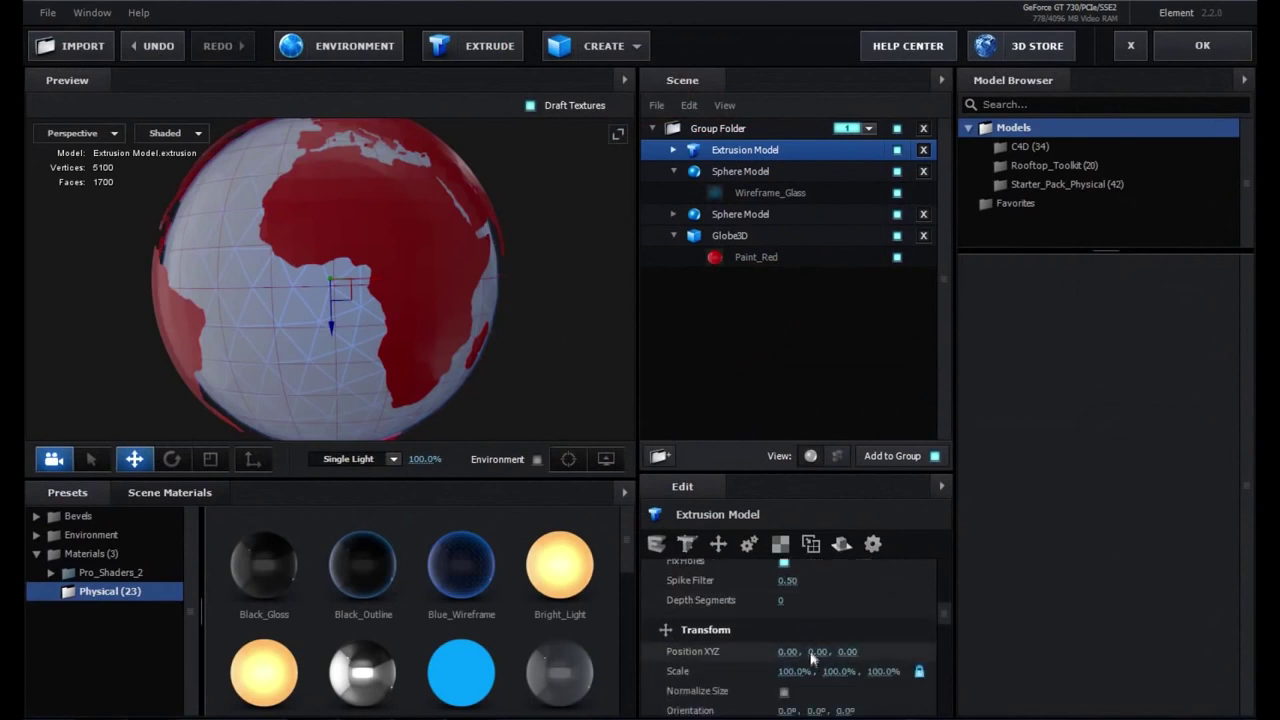
left_click_drag(790, 671, 773, 446)
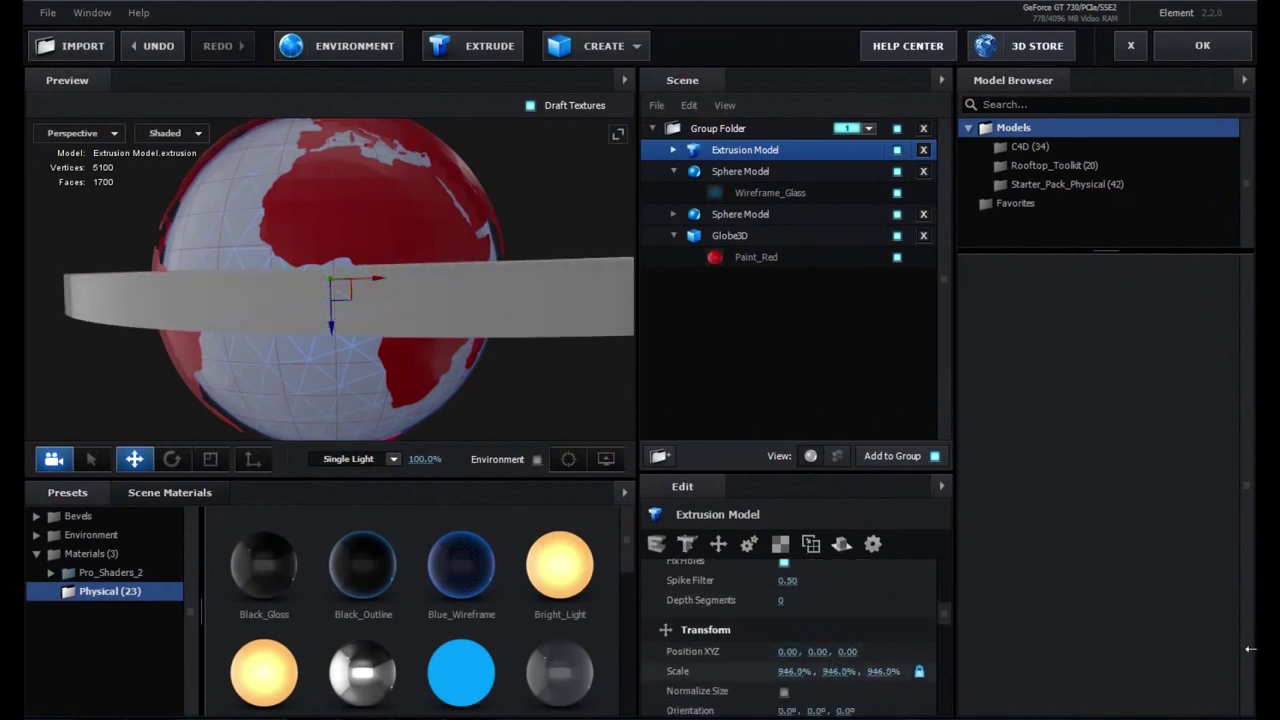
left_click_drag(547, 250, 543, 279)
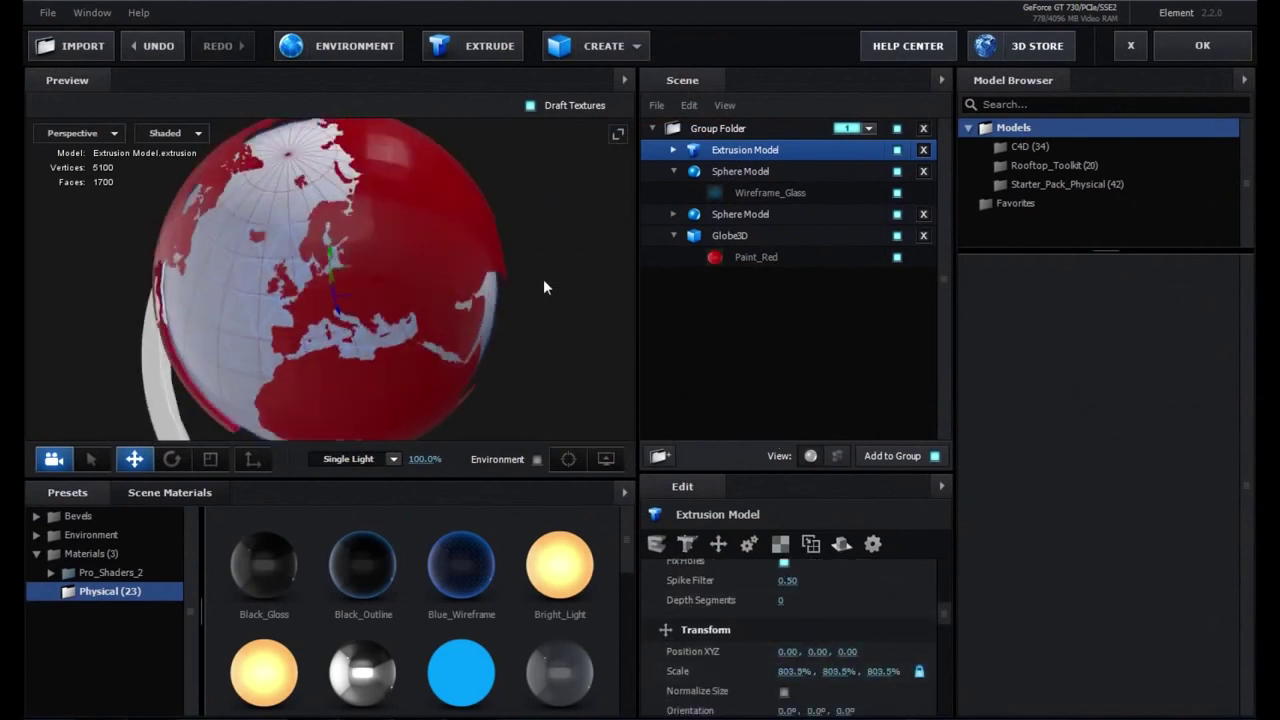
scroll(543, 279, "down", 3)
left_click_drag(470, 331, 487, 355)
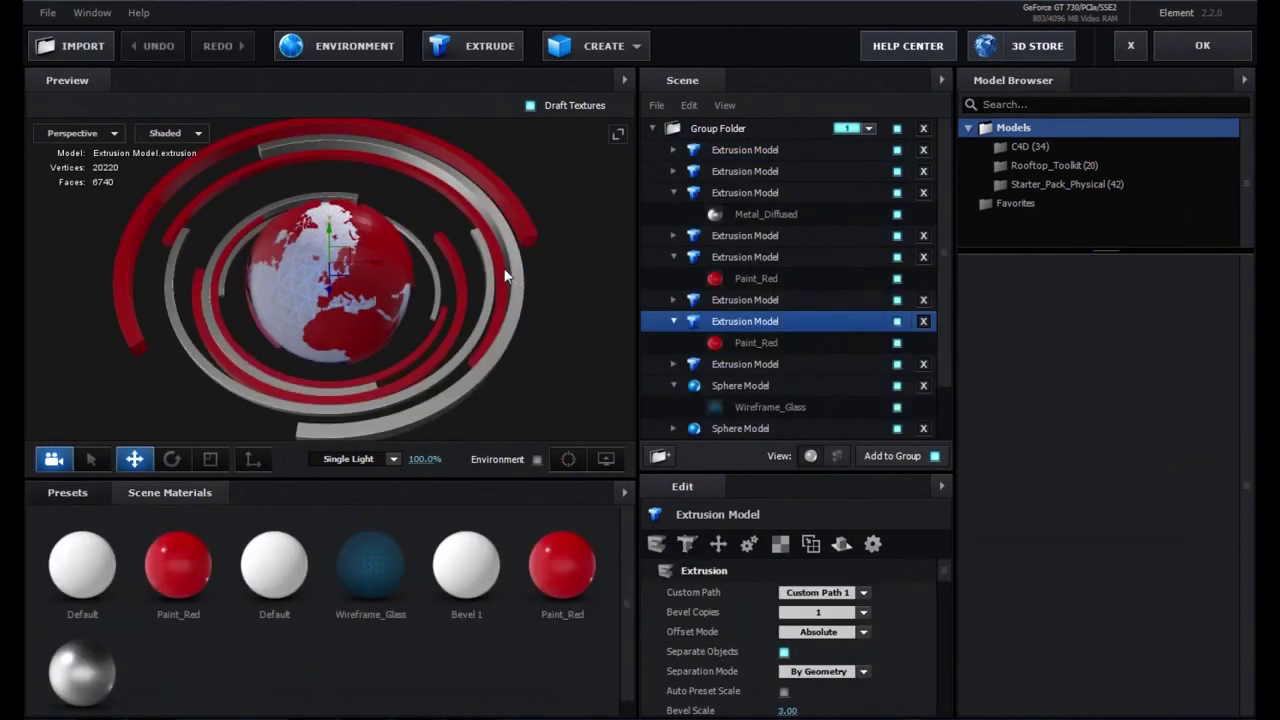
- Add a second extrusion from Custom Path 2 and scale it to 573%
left_click(475, 45)
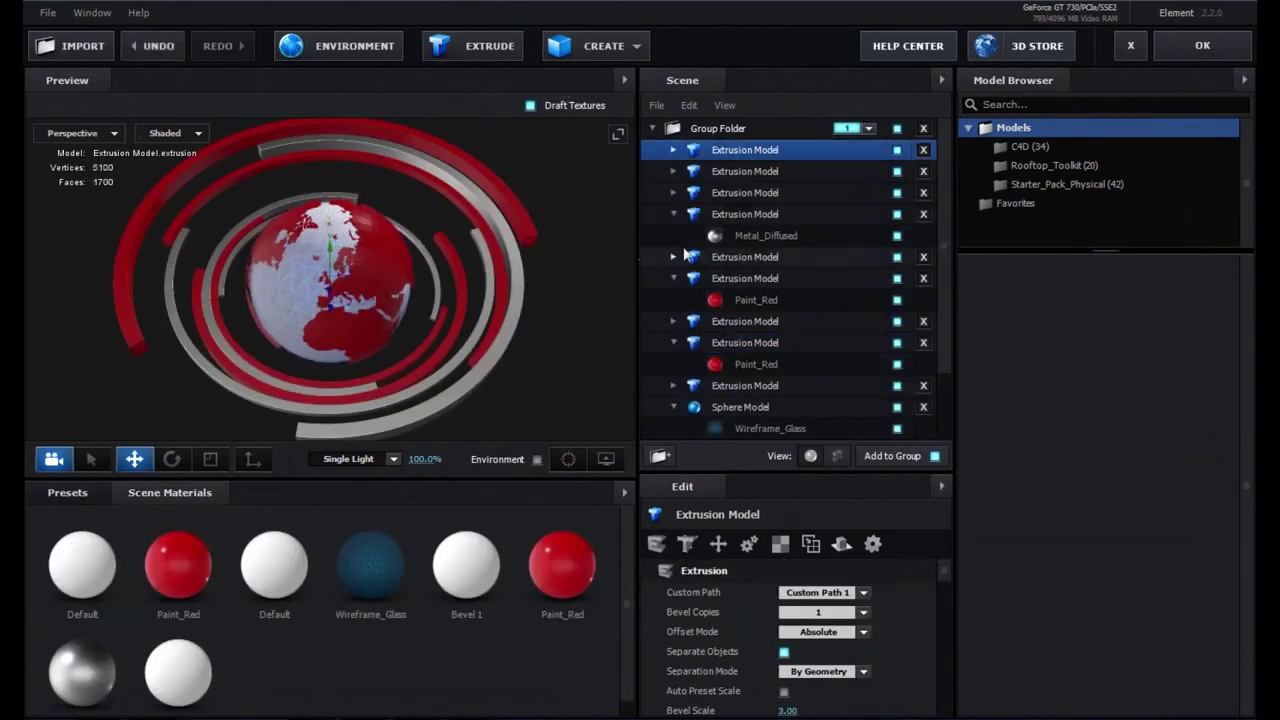
left_click(820, 592)
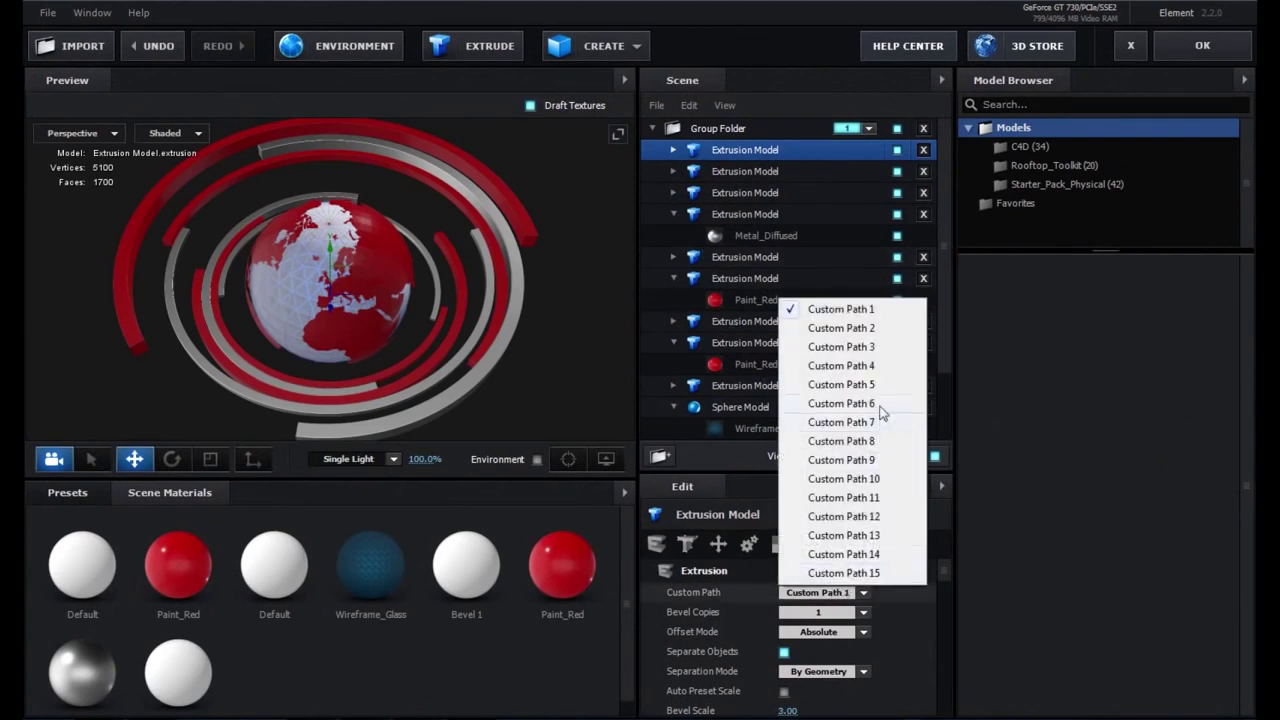
left_click(874, 328)
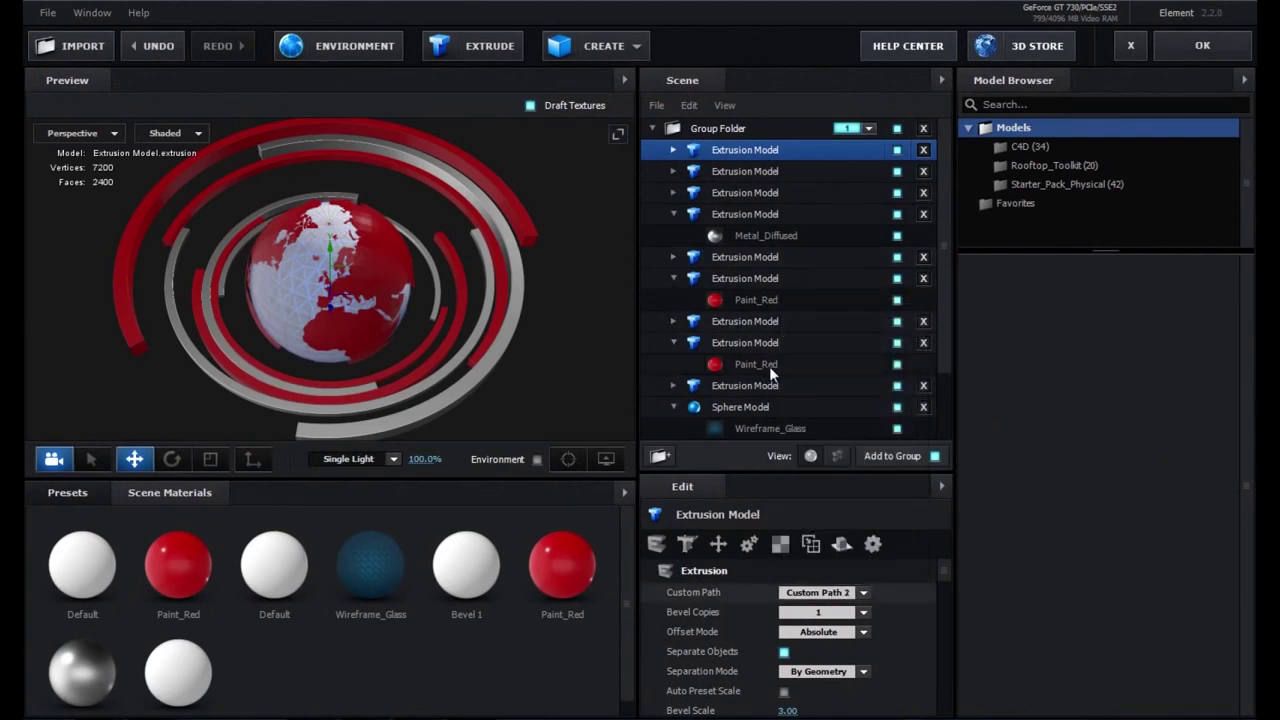
scroll(835, 666, "down", 5)
scroll(835, 666, "down", 5)
scroll(835, 666, "down", 3)
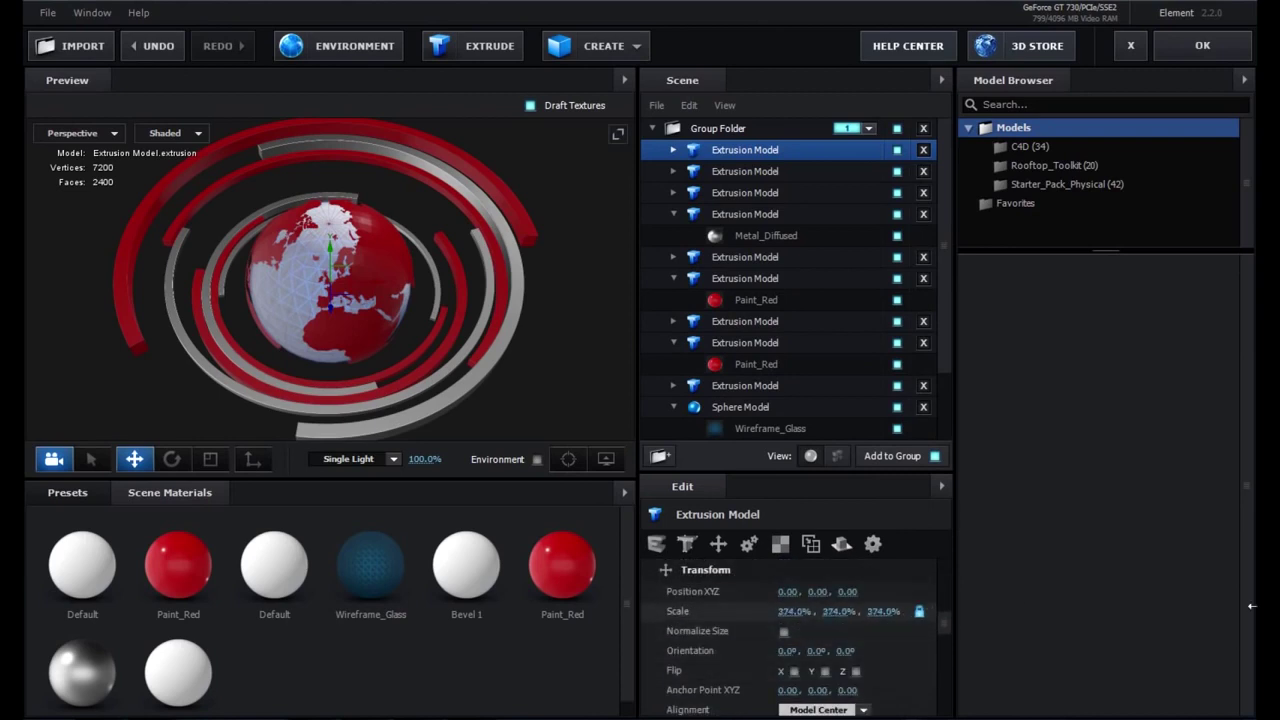
left_click_drag(1252, 604, 903, 617)
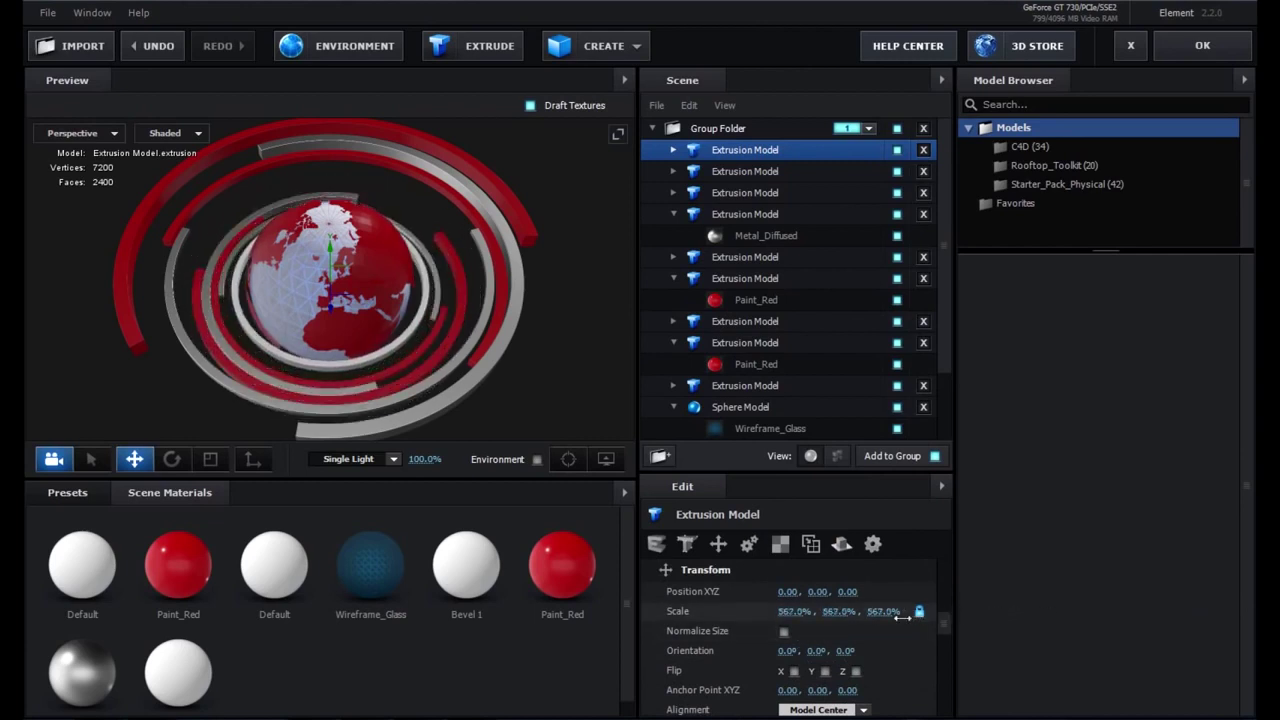
left_click_drag(903, 617, 907, 616)
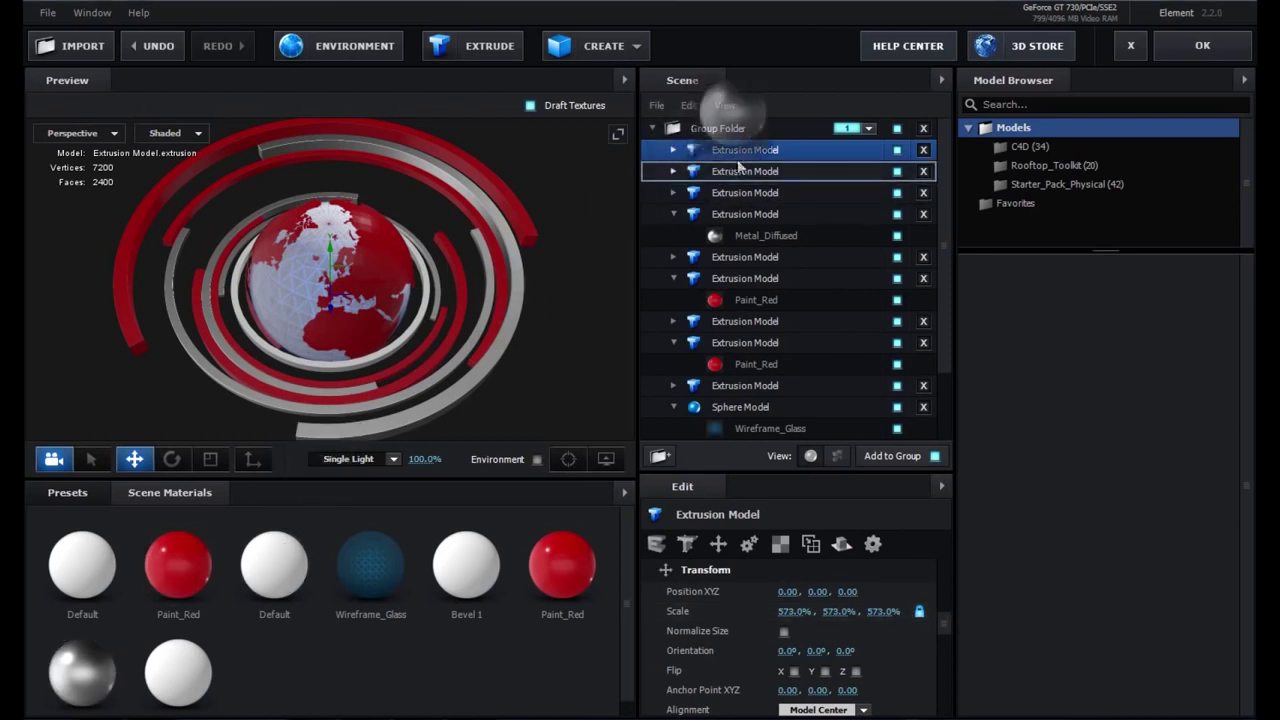
- Rotate the new ring to 68.7° on Y and thin its Metal_Diffused extrusion to 0.43
scroll(424, 314, "up", 3)
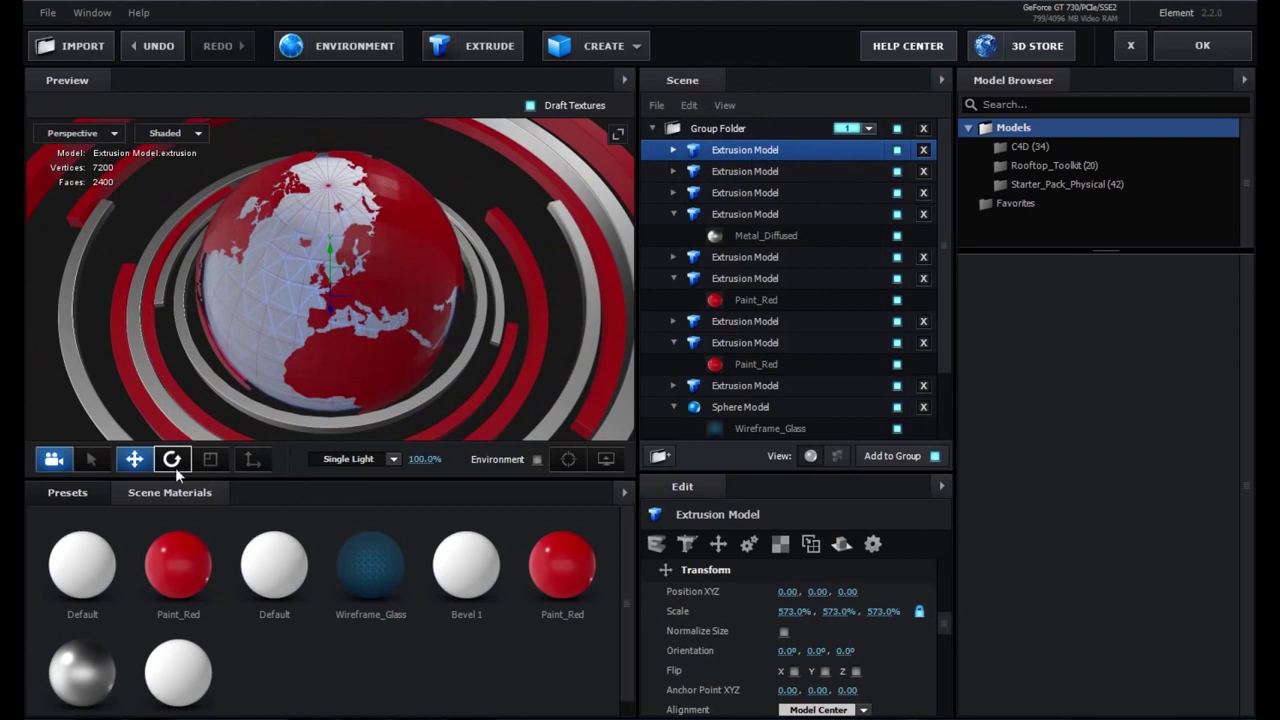
left_click(173, 460)
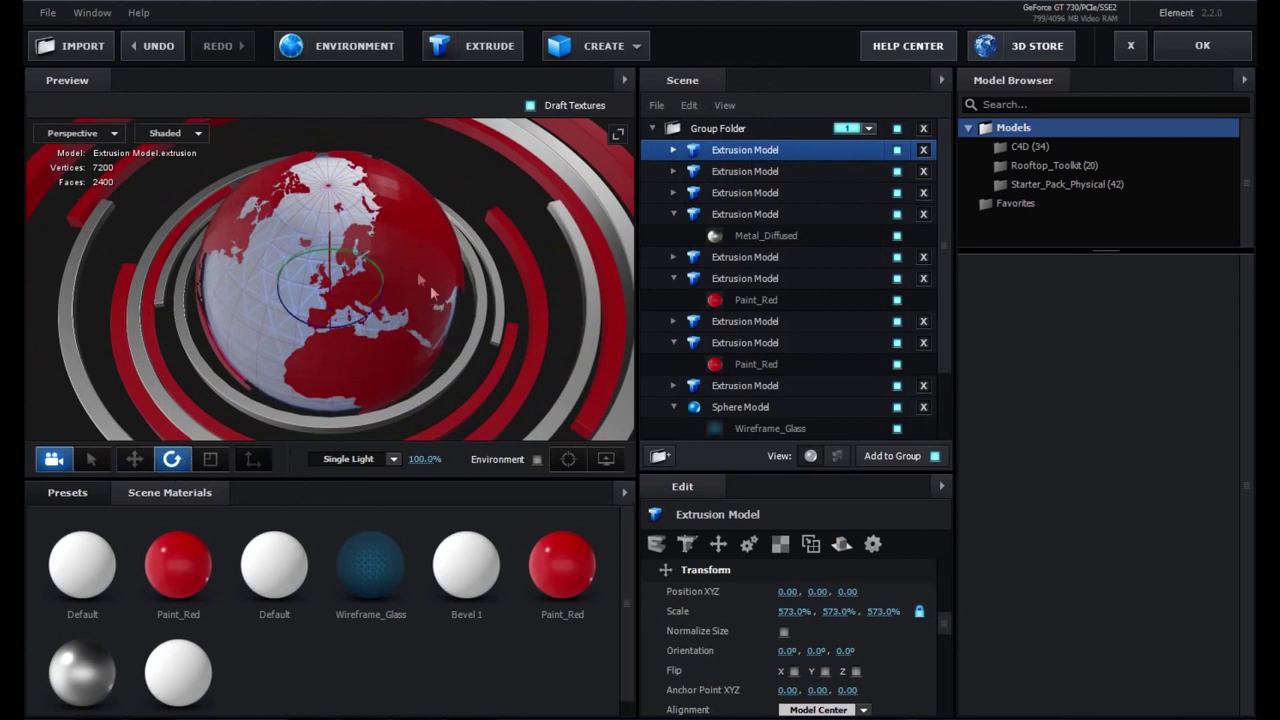
left_click_drag(362, 262, 417, 253)
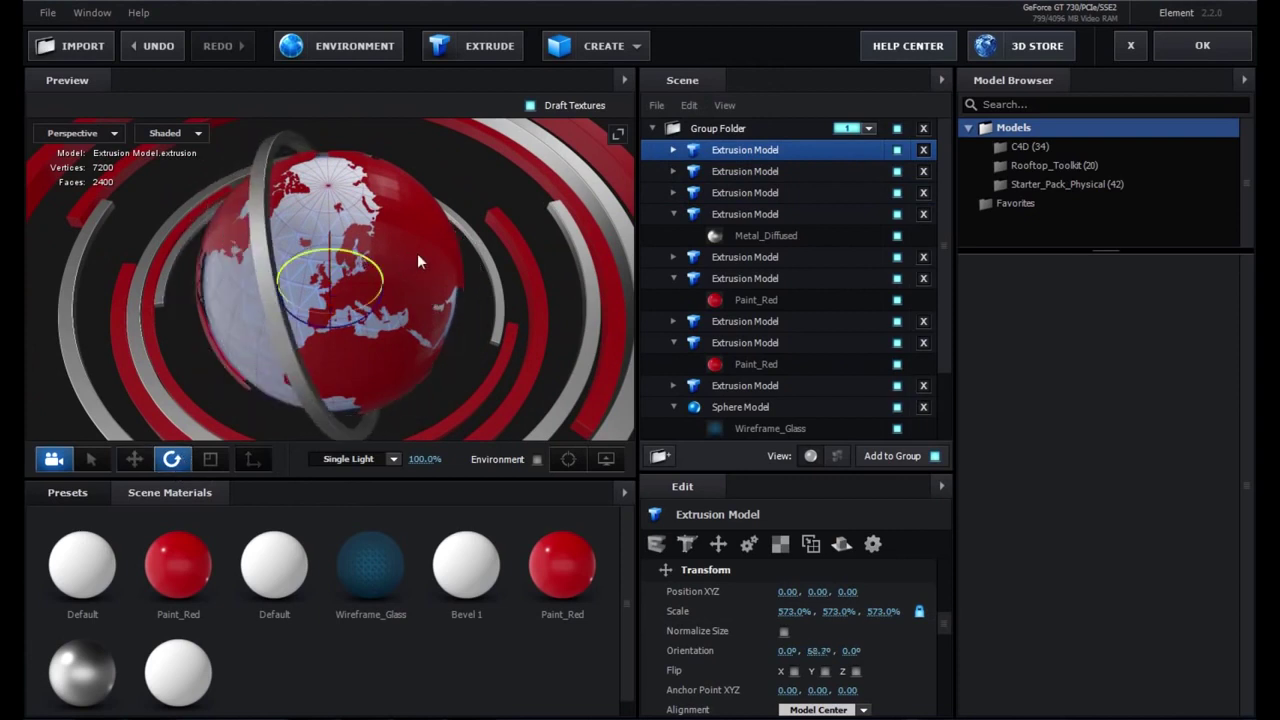
left_click(674, 150)
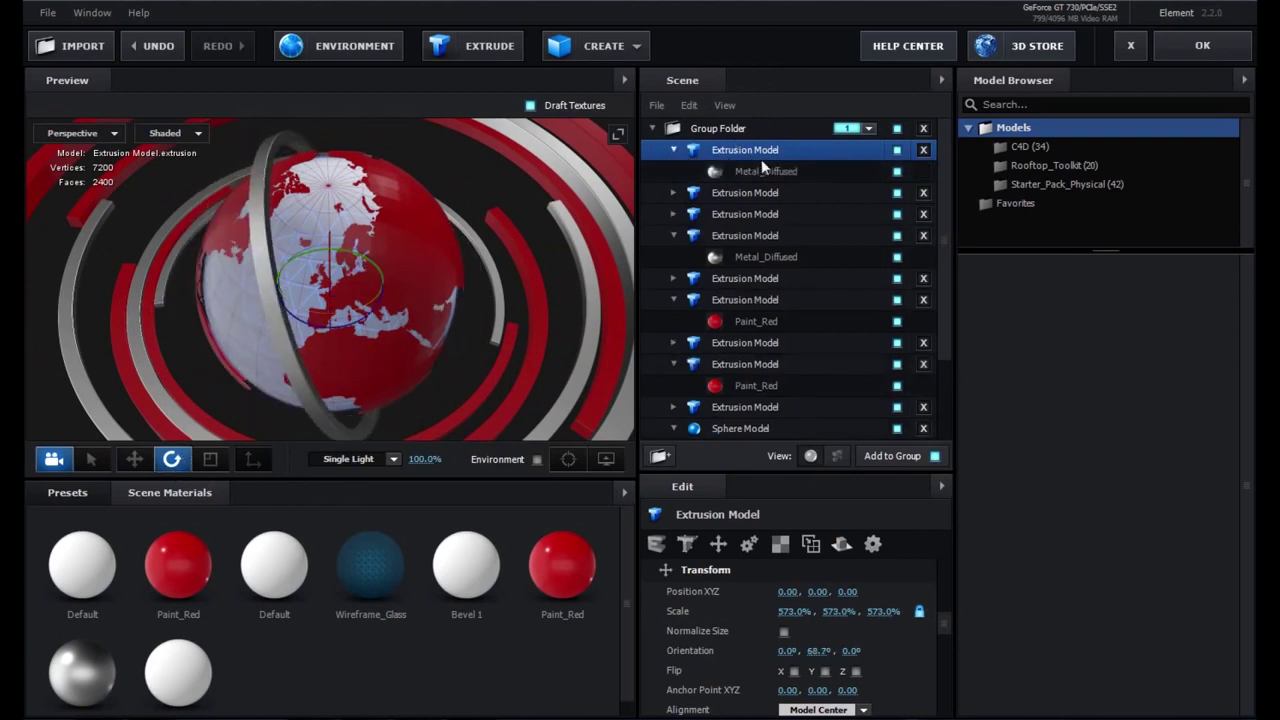
left_click(766, 171)
left_click_drag(768, 592, 735, 594)
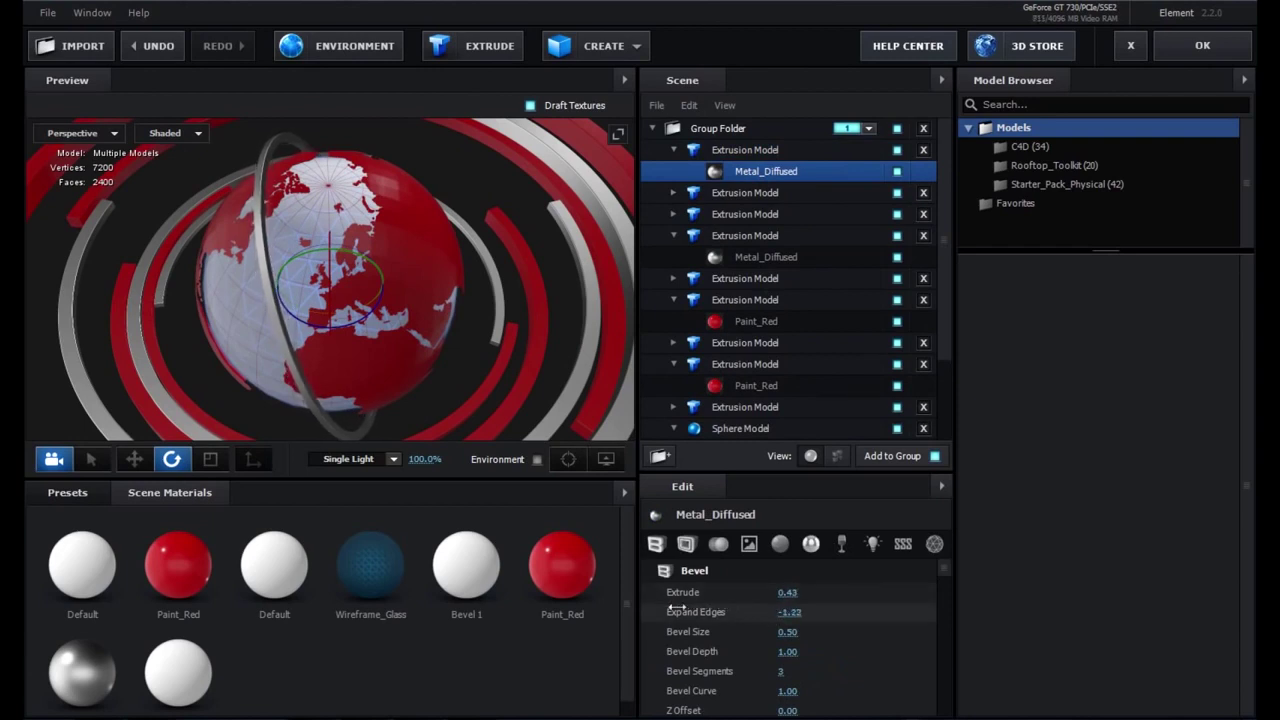
- Assign the ring to auxiliary animation Channel 3 and apply the scene
left_click(763, 152)
right_click(763, 152)
mouse_move(842, 326)
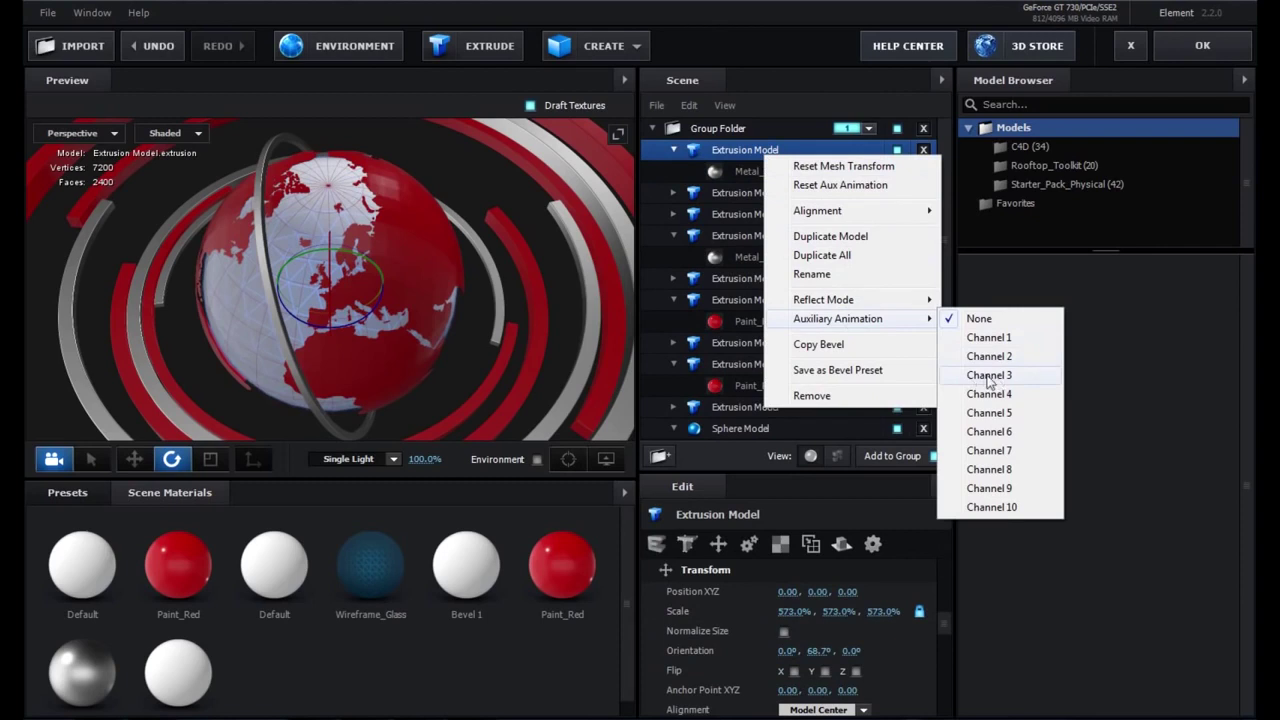
left_click(985, 377)
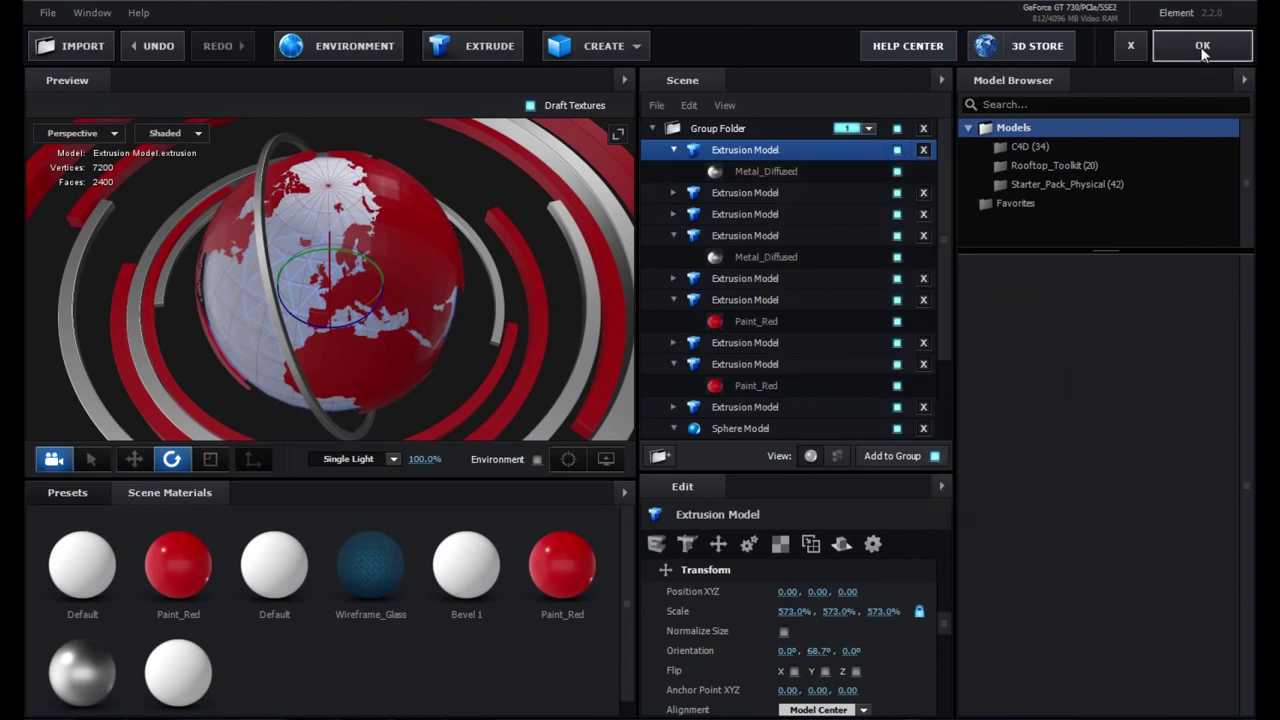
left_click(1202, 47)
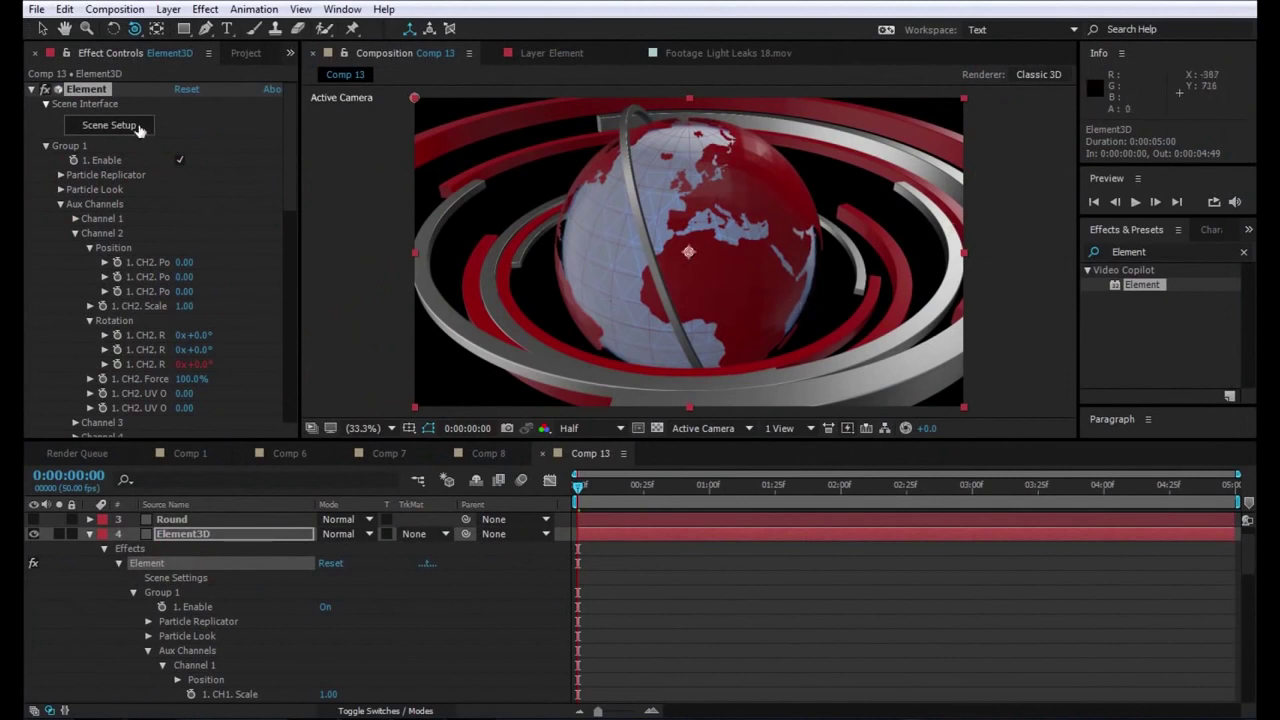
- Add the expression time*50 to Element's aux Channel 3 Rotation Y
left_click(75, 233)
left_click(76, 248)
left_click(90, 262)
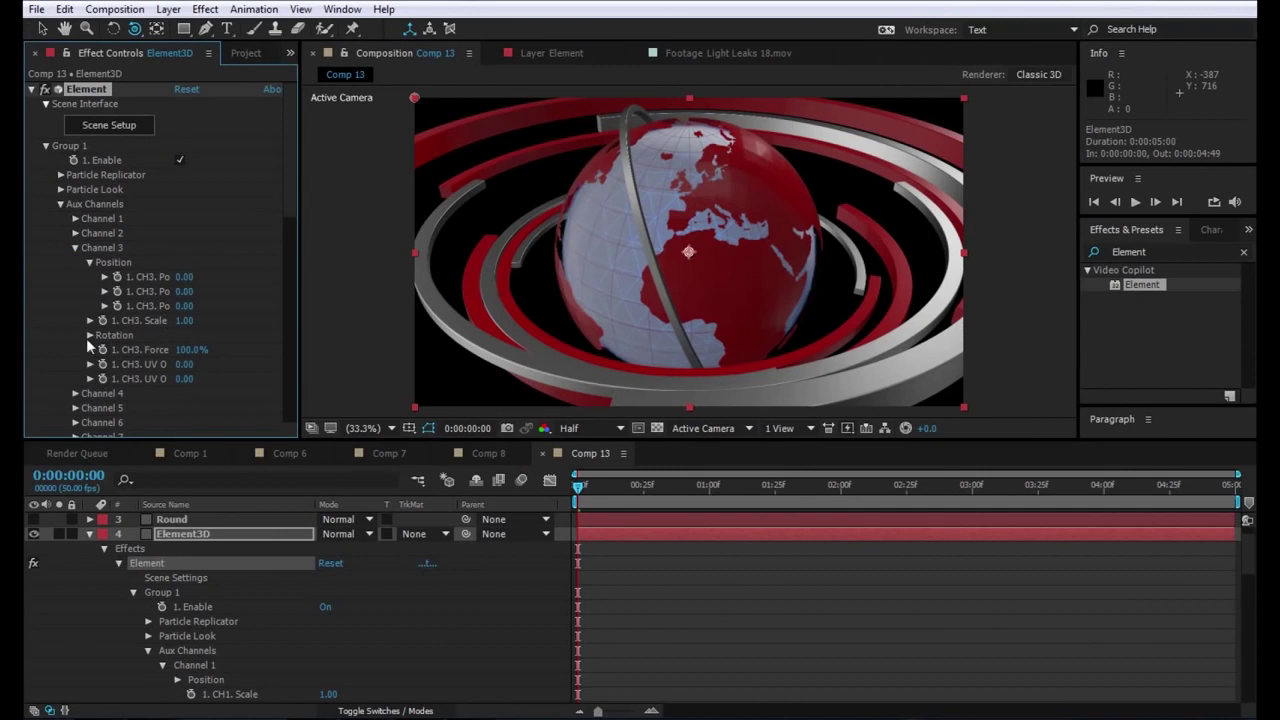
left_click(88, 335)
left_click(117, 364, "alt")
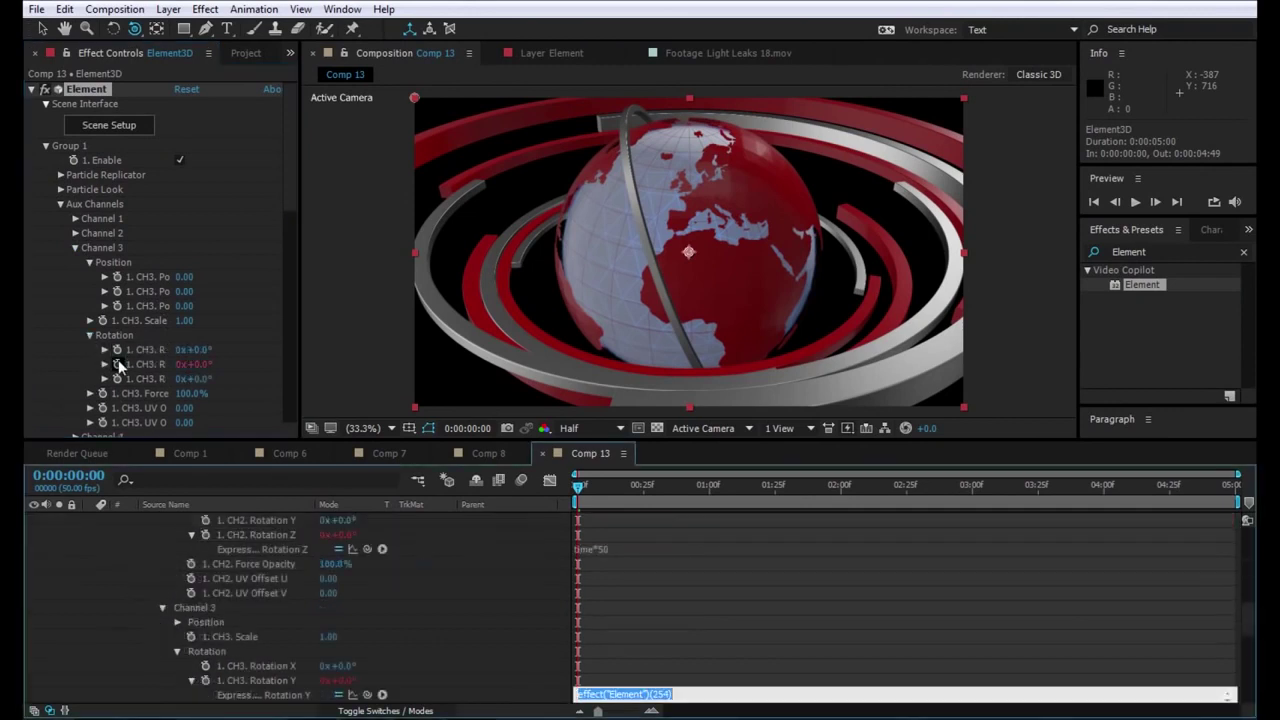
type("time*50")
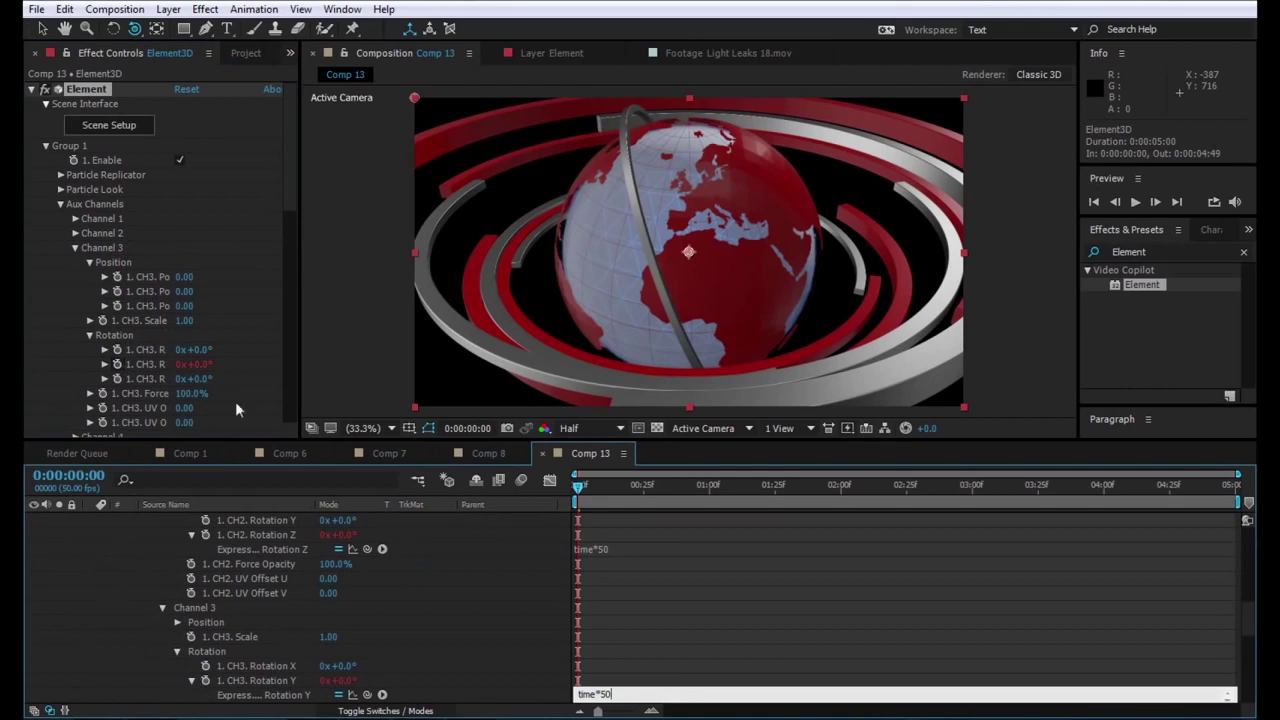
left_click(714, 610)
- Play and stop the preview twice to watch the rings spin at time*50
key("space")
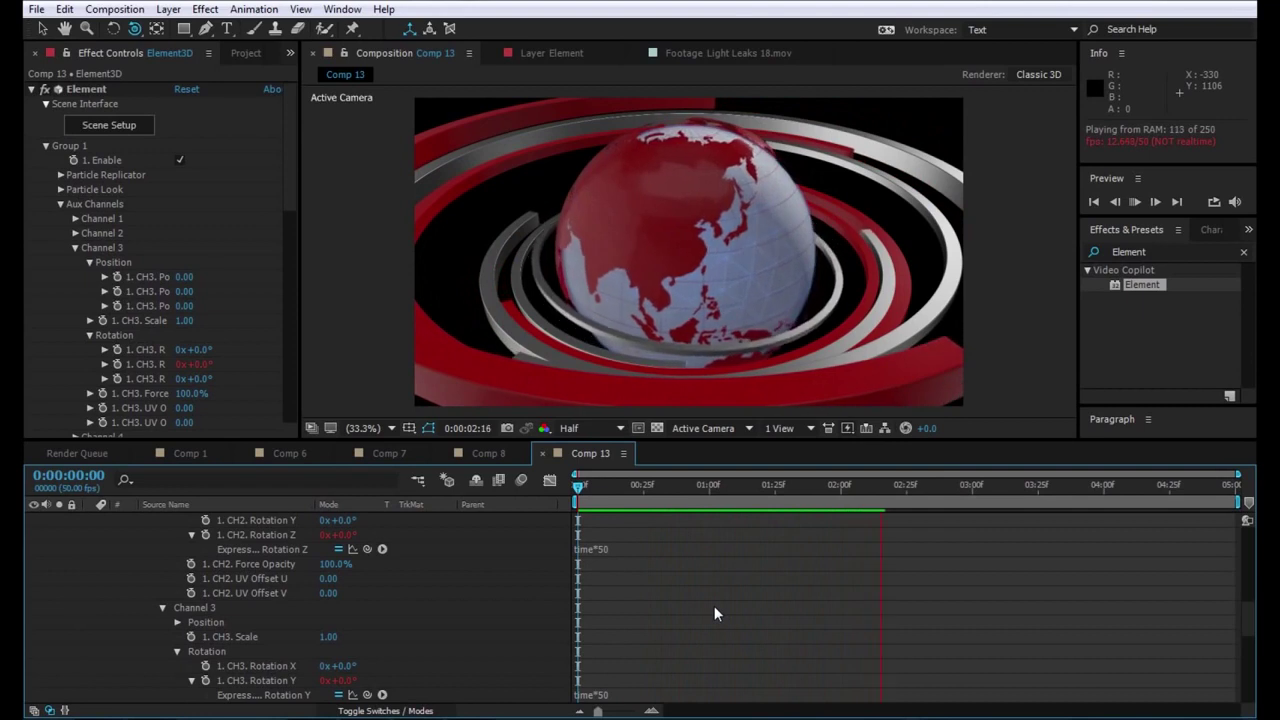
key("space")
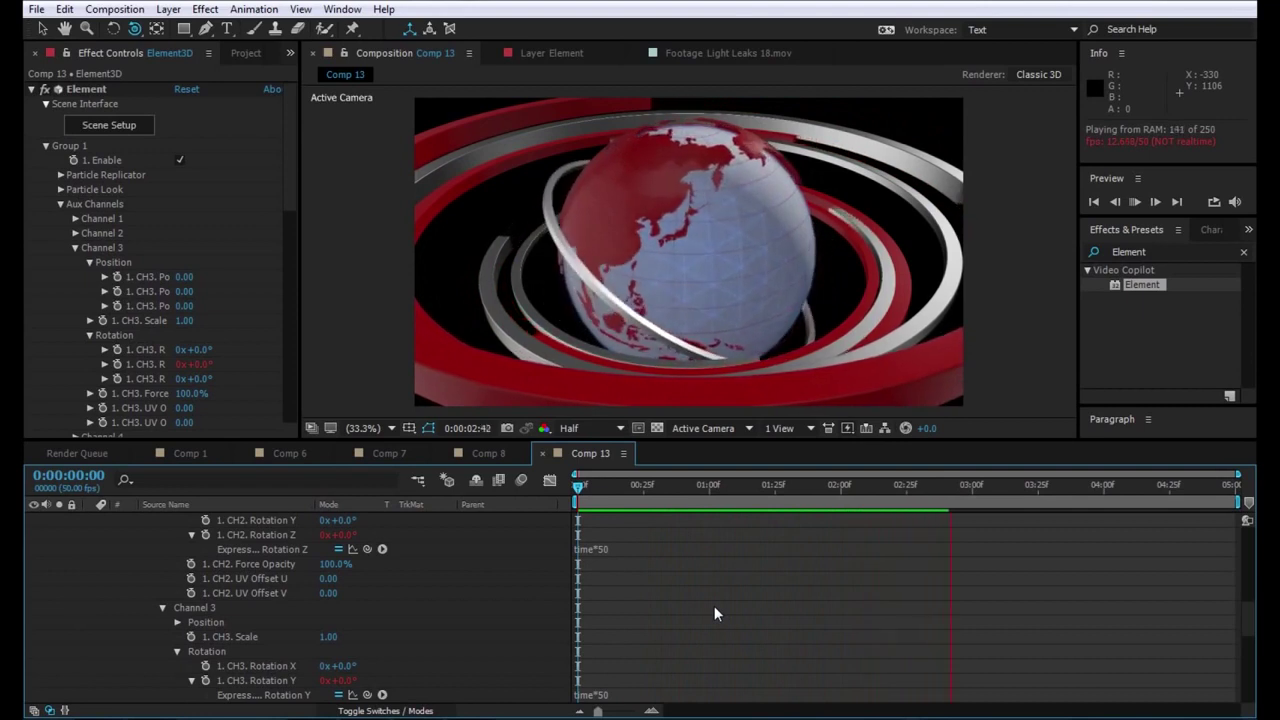
key("space")
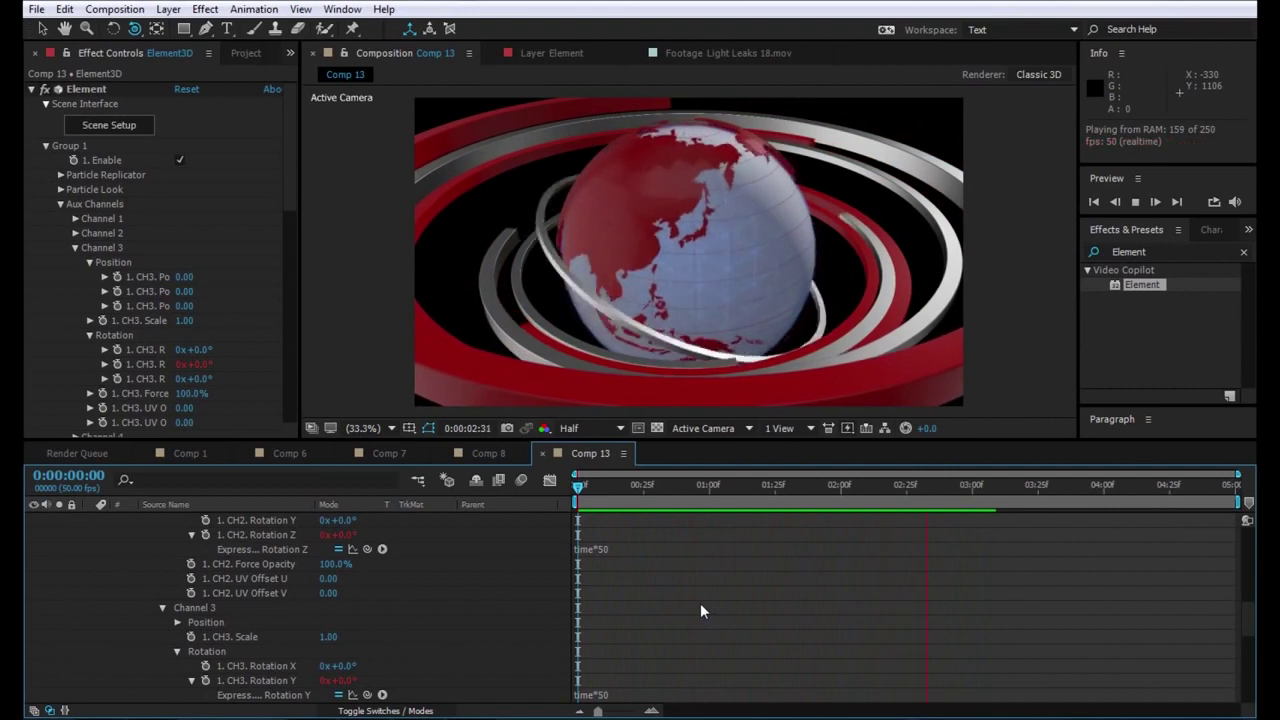
key("space")
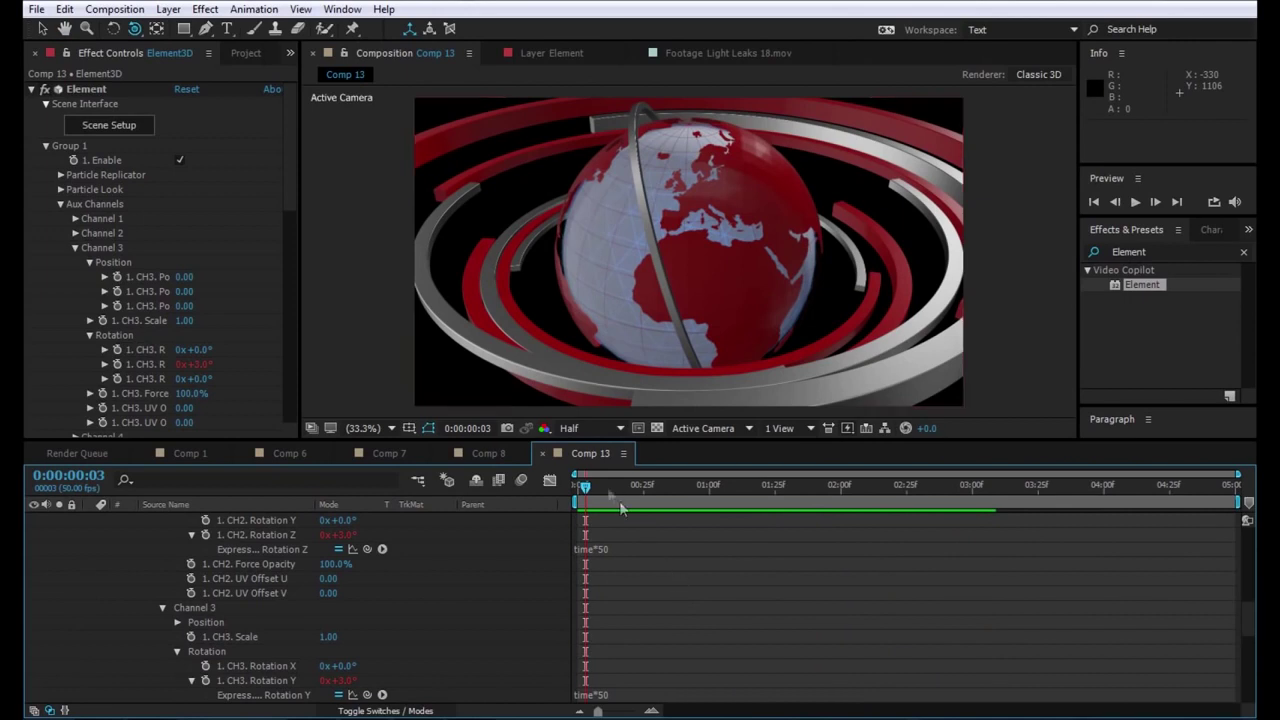
- Scrub the playhead through the ring animation and return to the composition start
left_click_drag(585, 487, 993, 486)
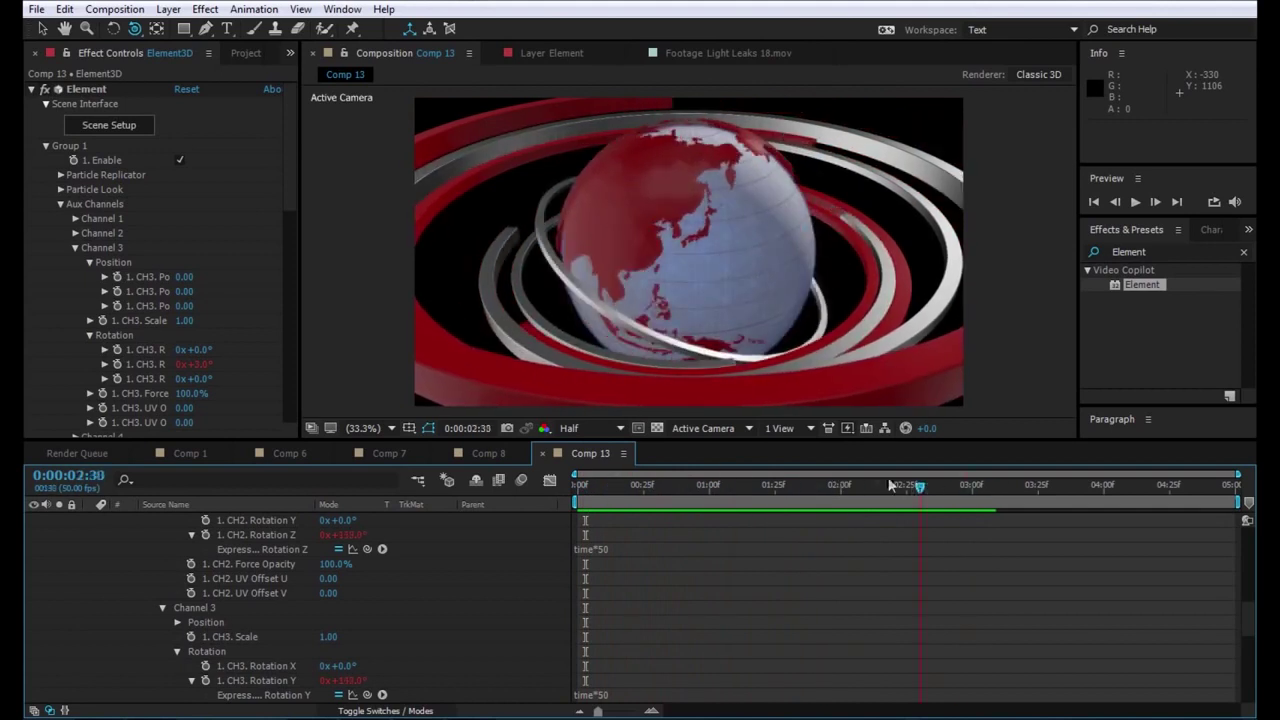
left_click_drag(993, 486, 625, 486)
key("space")
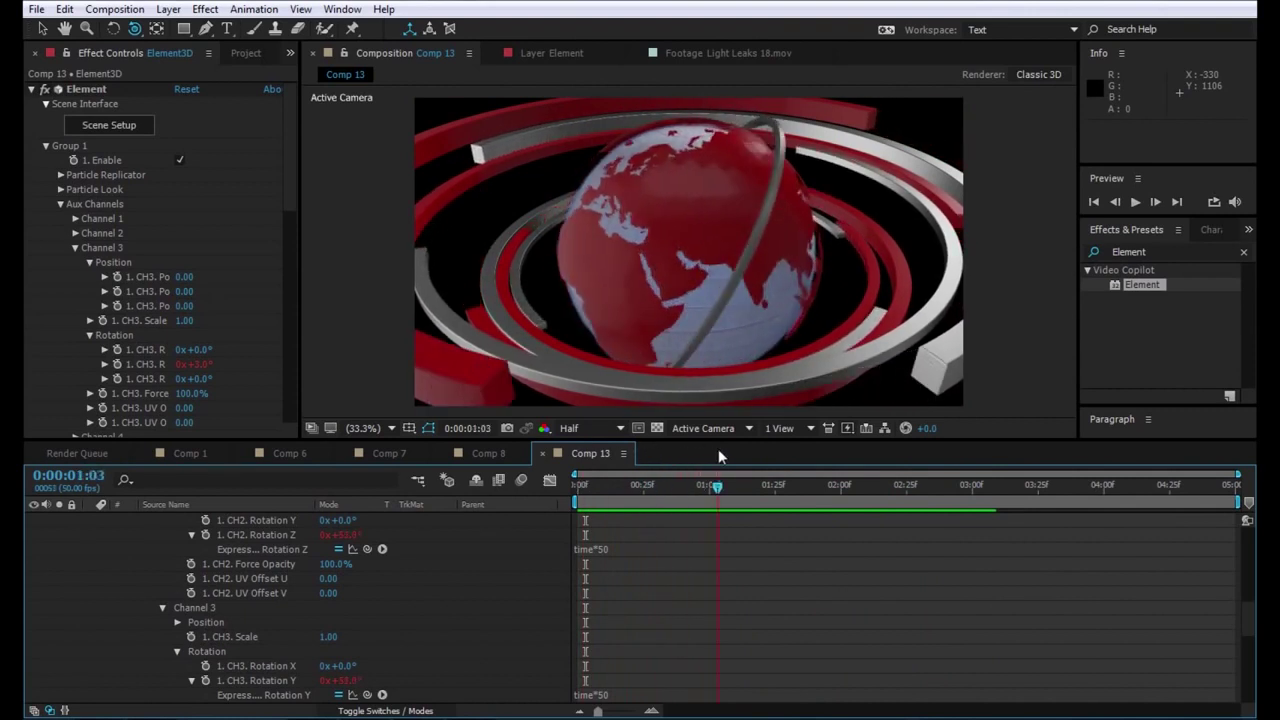
key("Home")
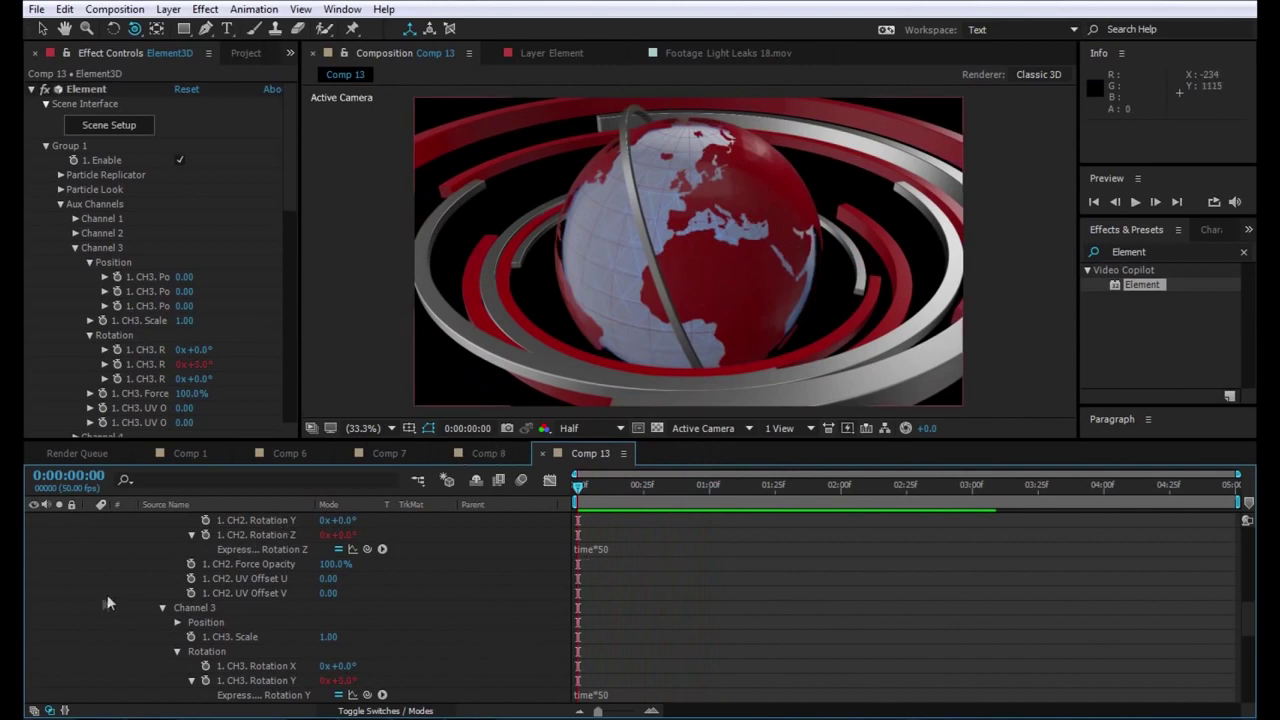
right_click(111, 592)
- Create a new solid layer named BG
mouse_move(220, 428)
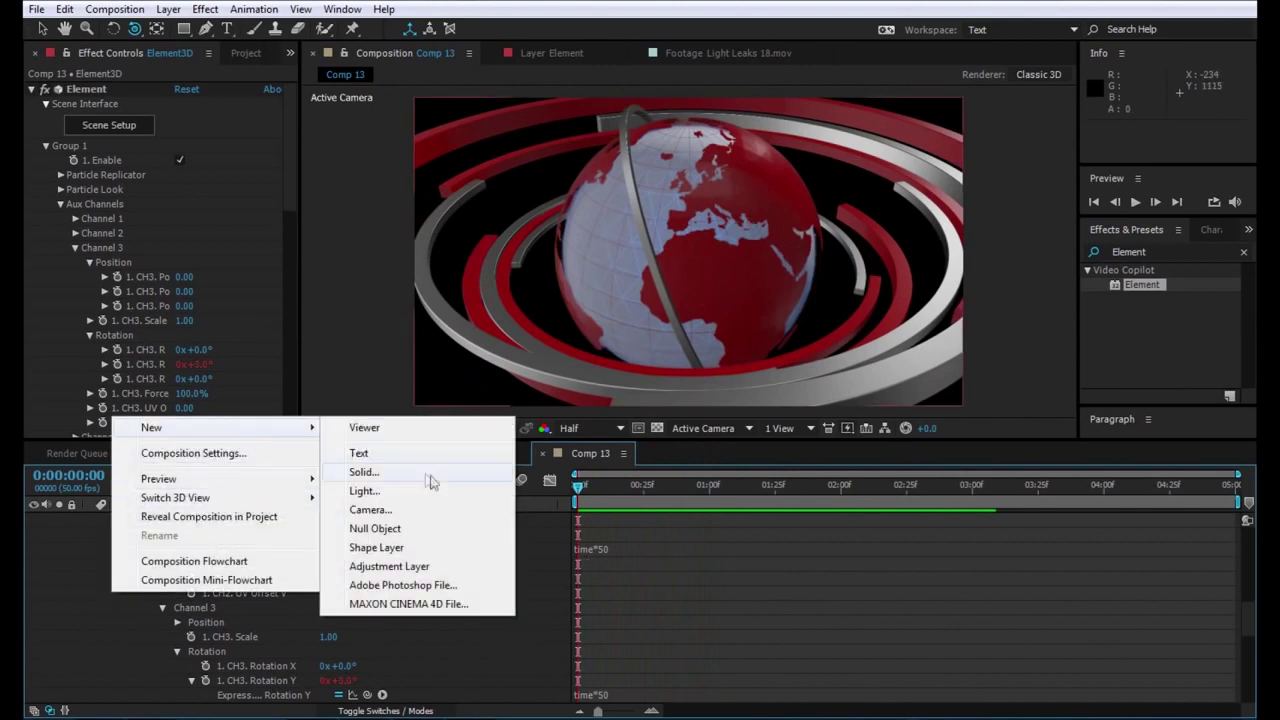
left_click(388, 472)
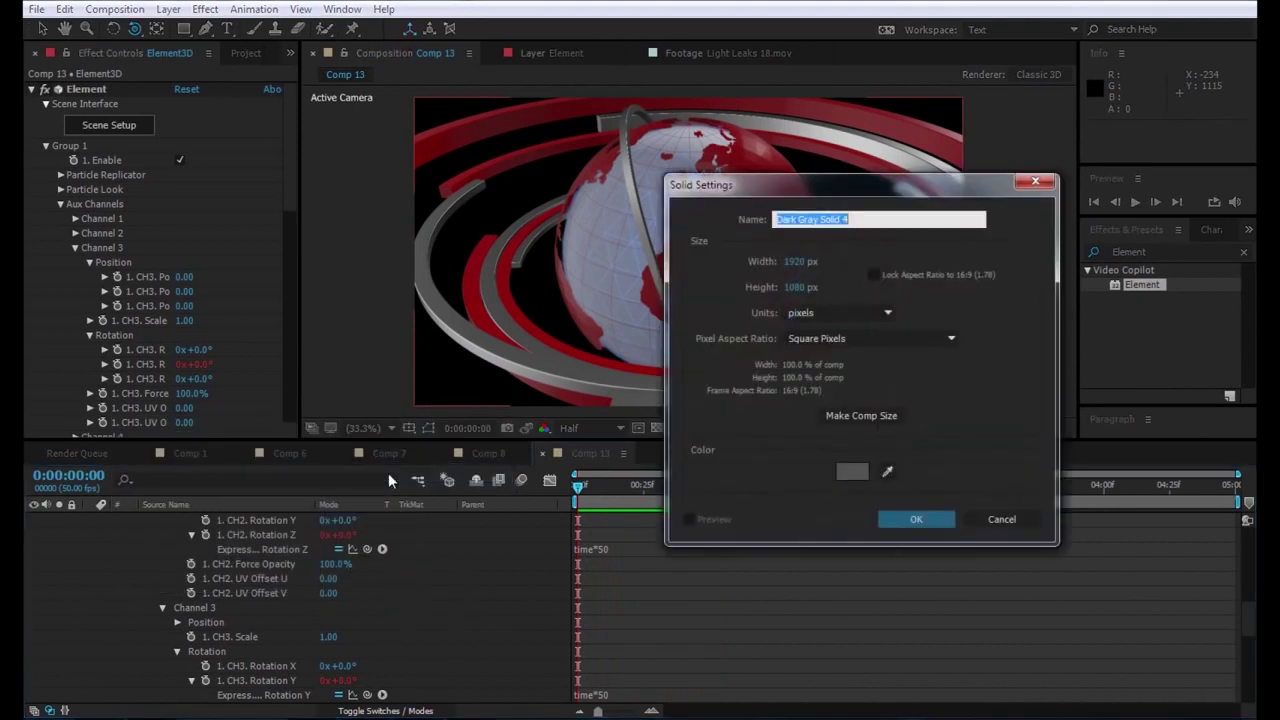
type("BG")
key("Return")
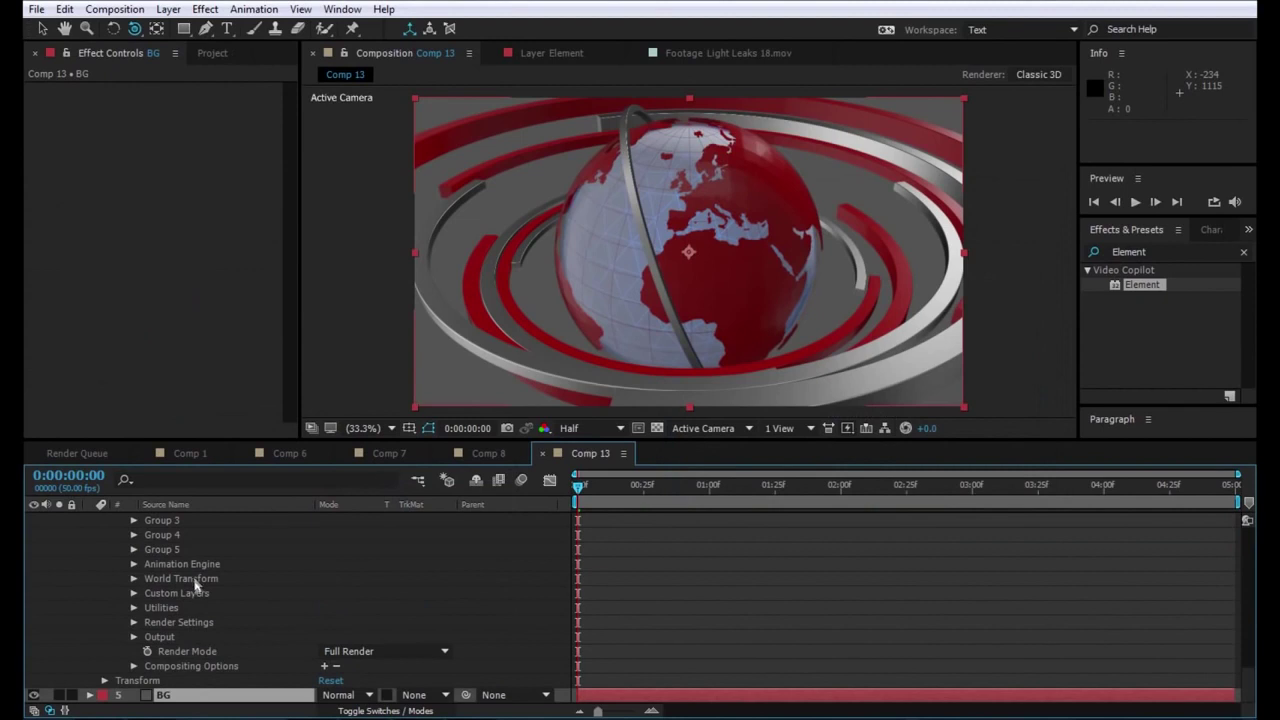
scroll(324, 598, "up", 5)
scroll(324, 598, "down", 4)
scroll(324, 598, "up", 4)
scroll(324, 598, "up", 1)
scroll(324, 598, "up", 3)
- Add an adjustment layer and rename it Optical
right_click(84, 648)
mouse_move(144, 481)
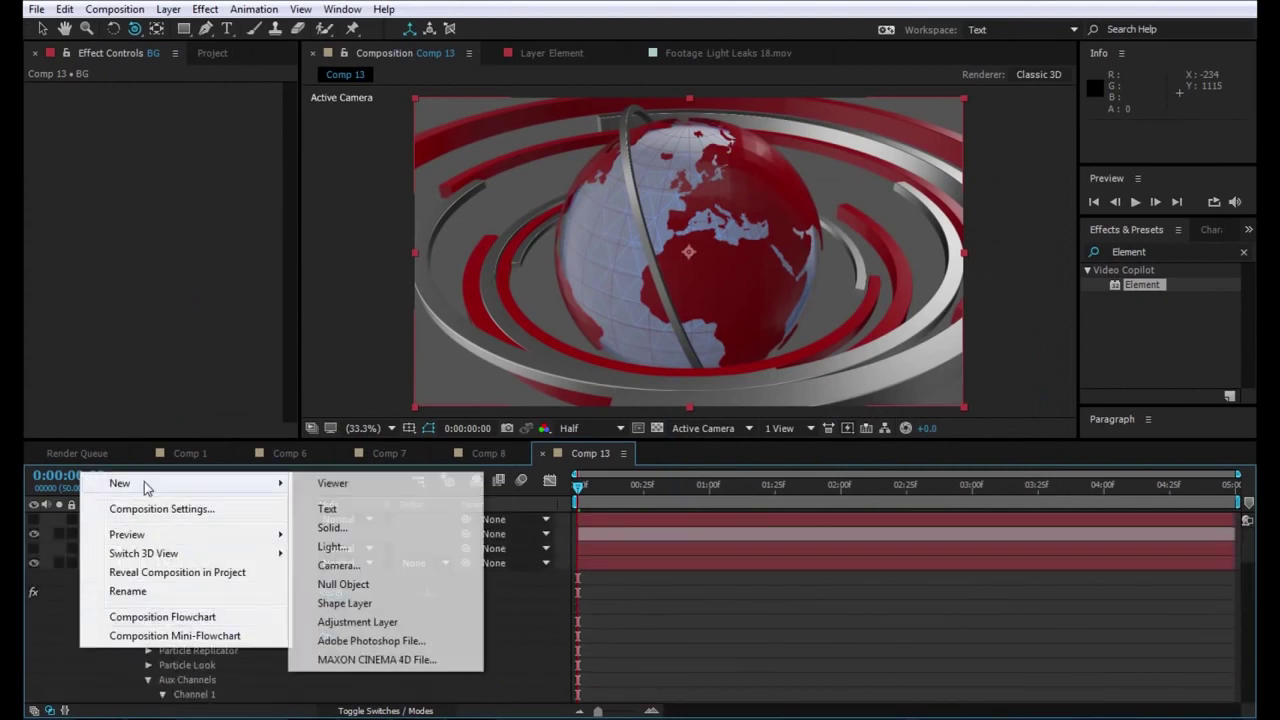
left_click(362, 622)
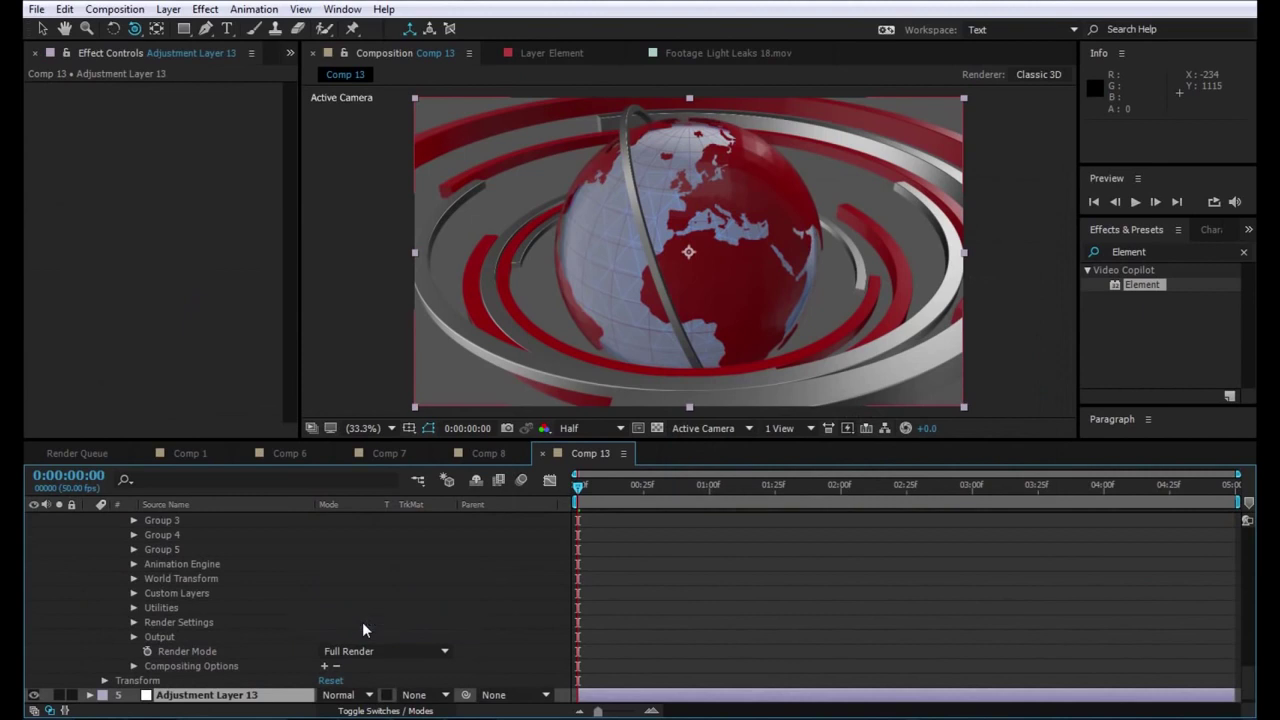
key("Return")
type("Optical")
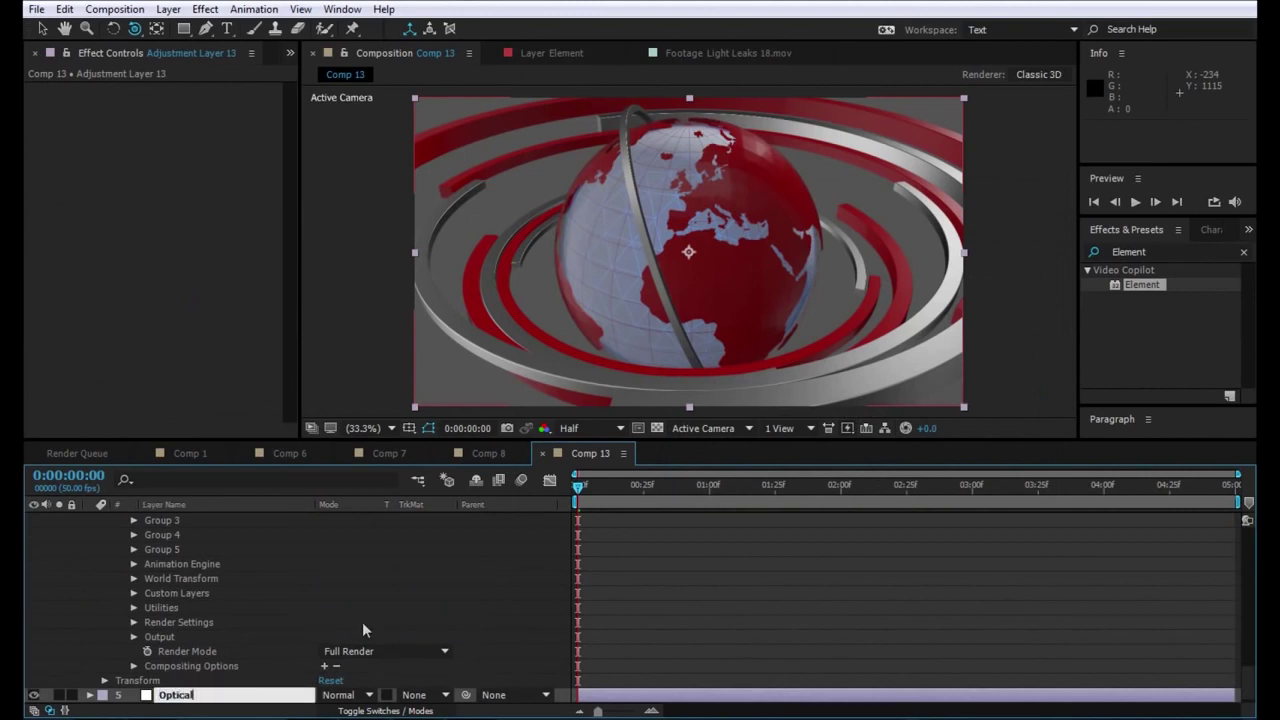
key("Return")
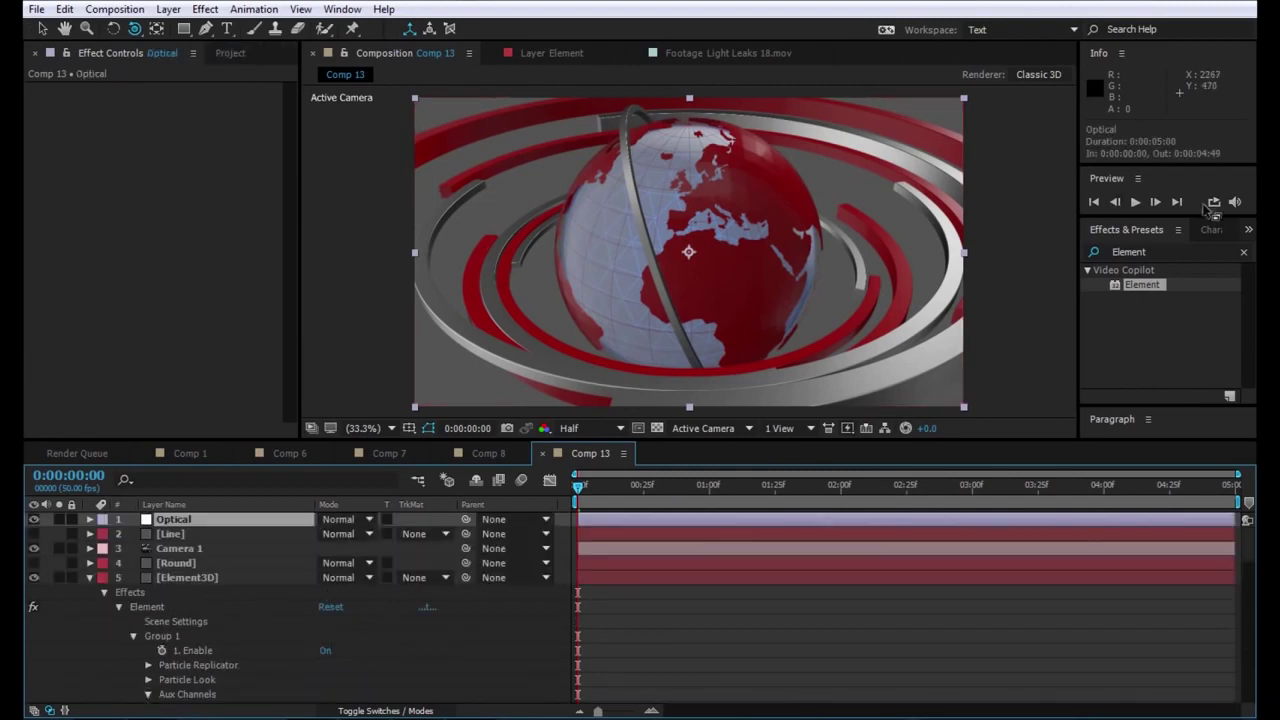
- Search effects for 'optical' and apply Optical Flares to the Optical layer
left_click(1210, 253)
type("opti")
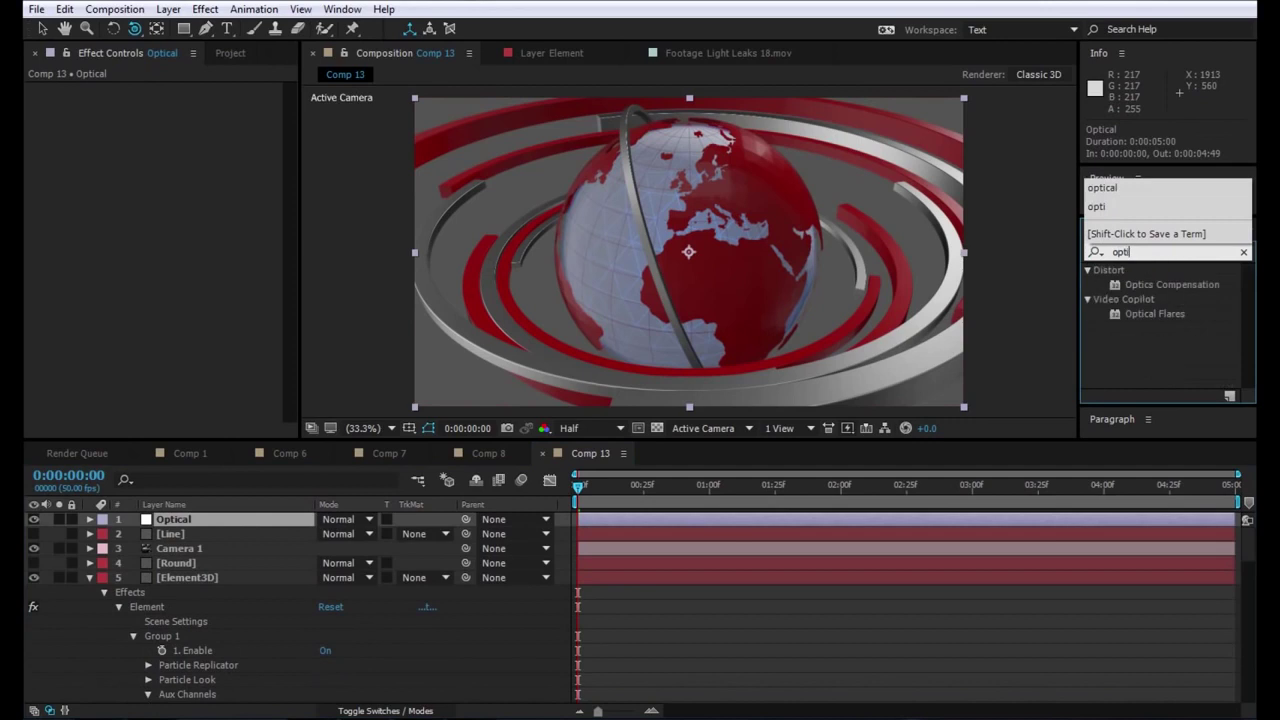
type("cal")
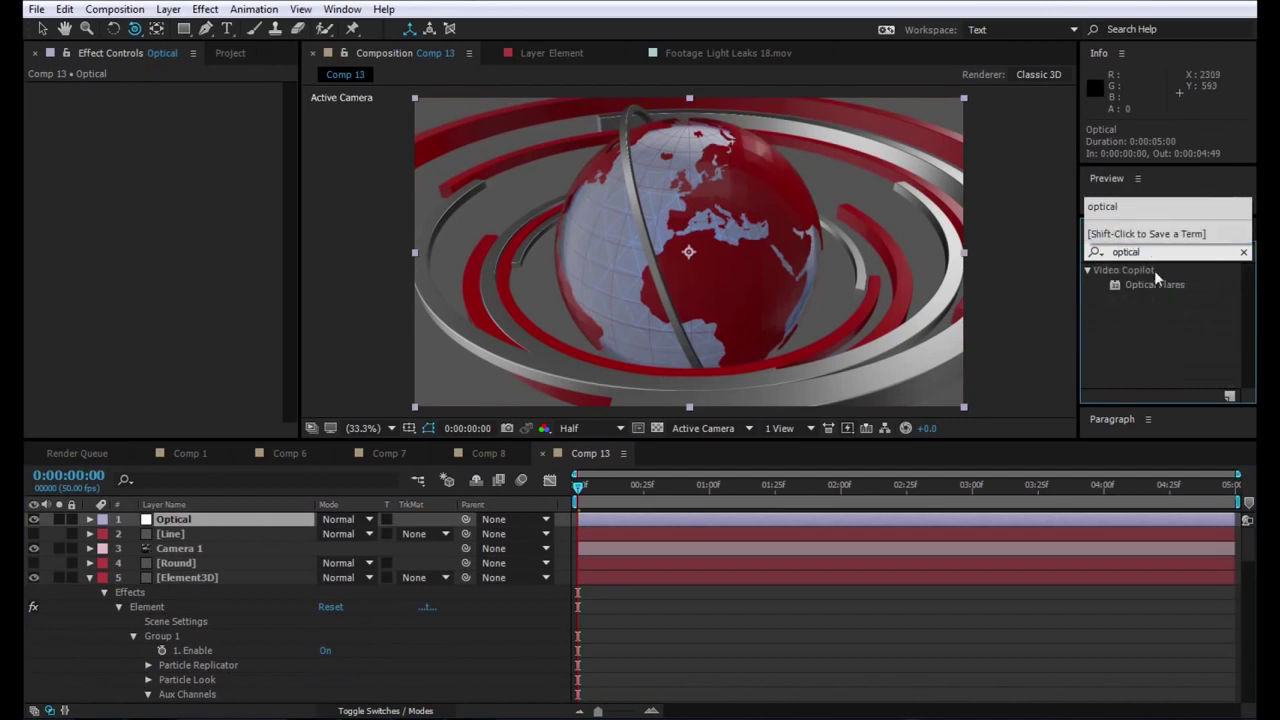
left_click_drag(1150, 285, 174, 522)
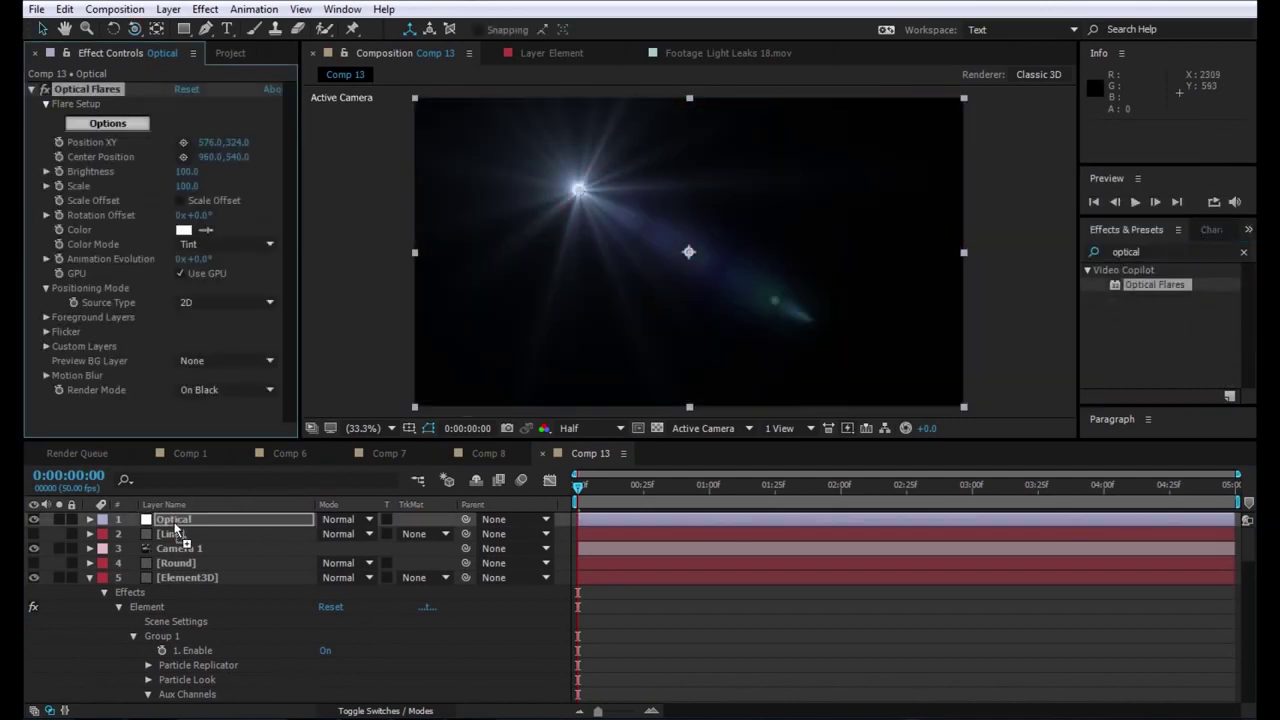
- Browse the Light and Natural Flares presets in Optical Flares and load Tac Light
left_click(108, 124)
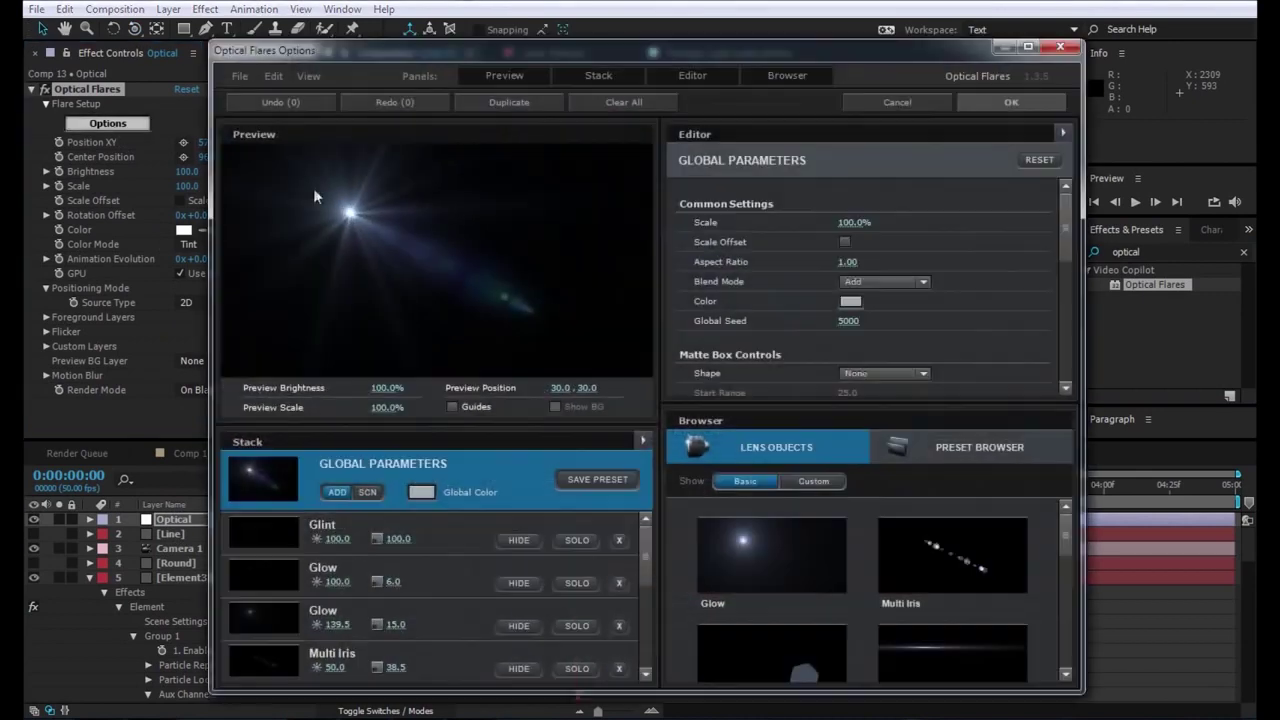
left_click(939, 442)
double_click(983, 582)
scroll(983, 584, "down", 3)
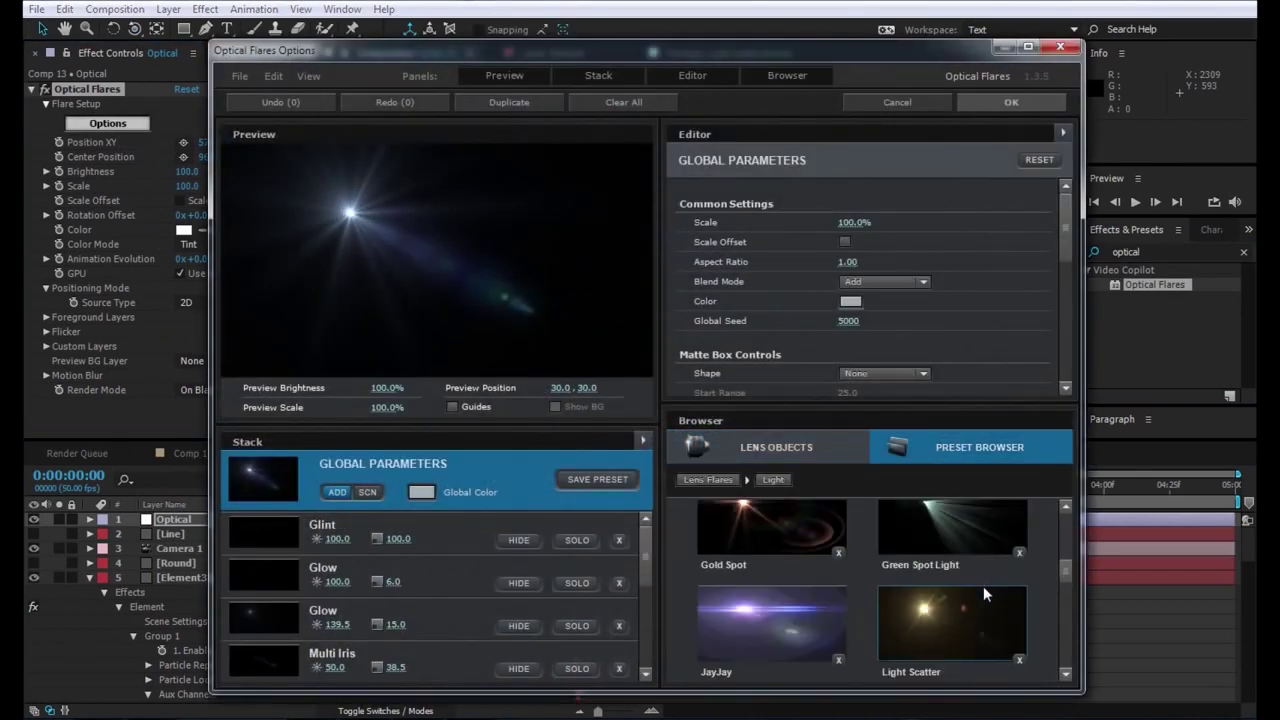
scroll(983, 600, "down", 3)
scroll(983, 609, "down", 2)
scroll(983, 609, "up", 4)
scroll(983, 609, "up", 3)
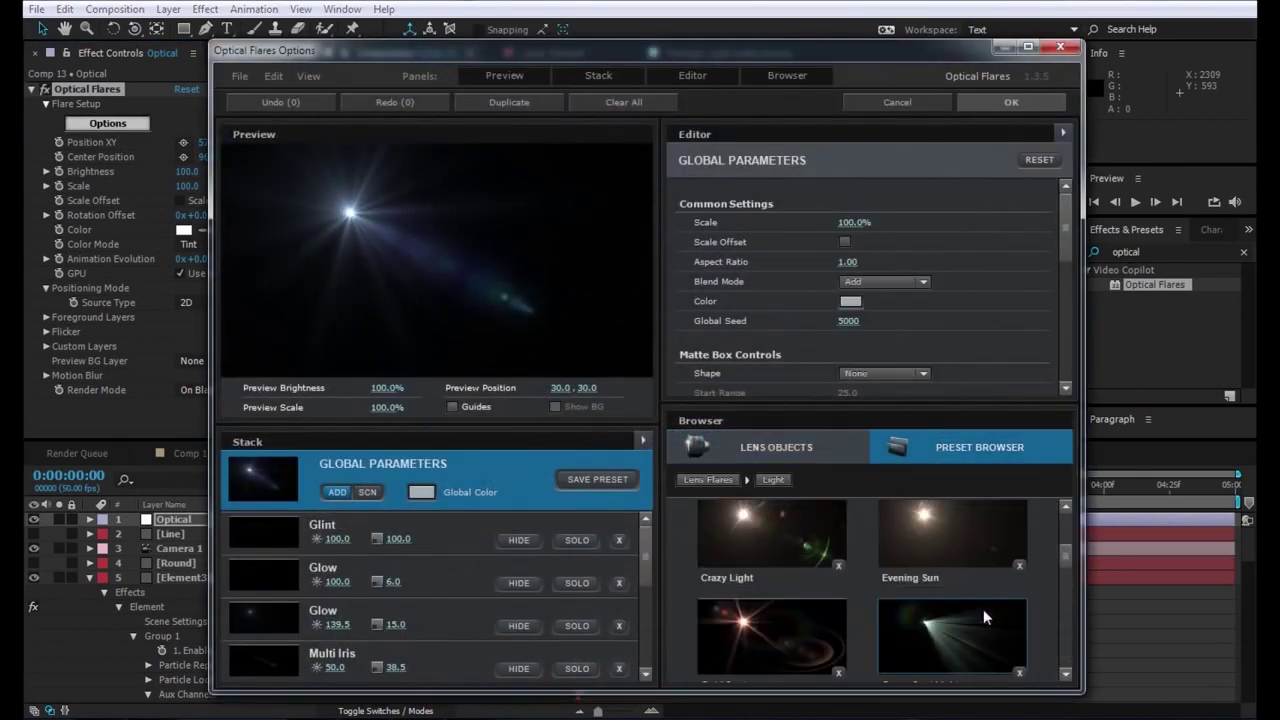
scroll(983, 609, "up", 3)
double_click(771, 555)
double_click(948, 653)
scroll(955, 640, "down", 2)
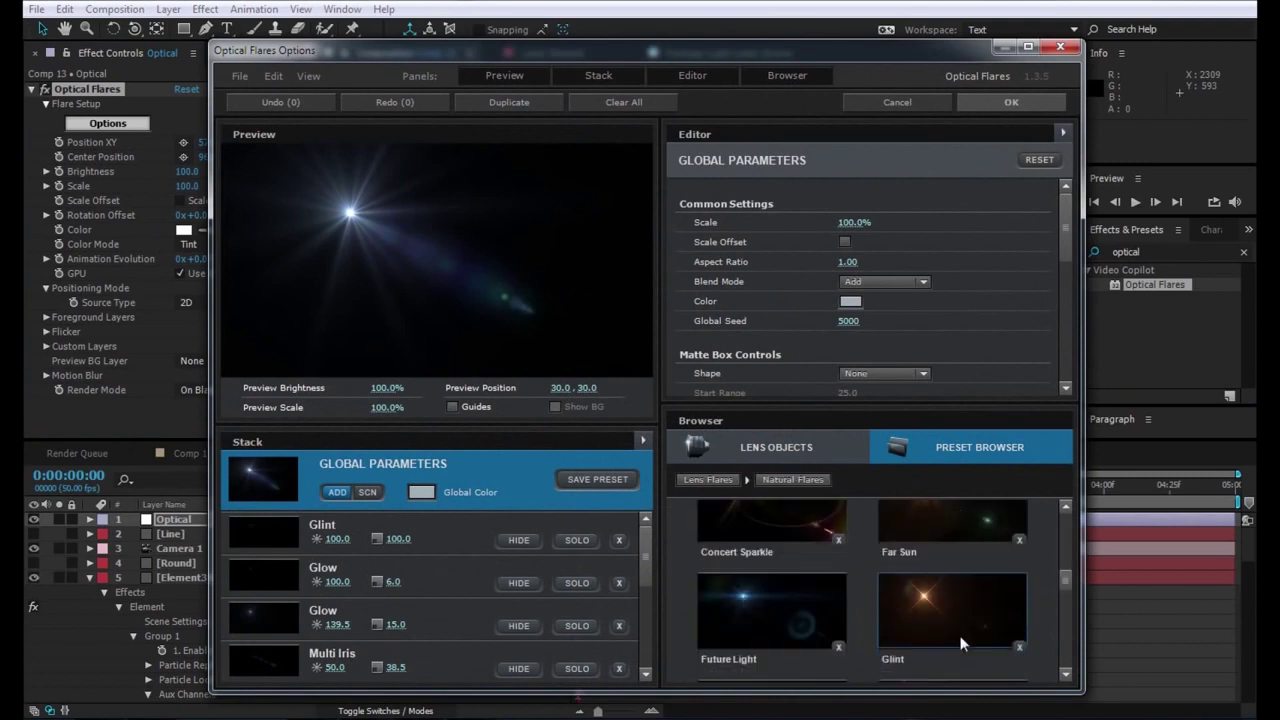
scroll(960, 633, "down", 3)
scroll(960, 633, "up", 4)
scroll(960, 633, "up", 2)
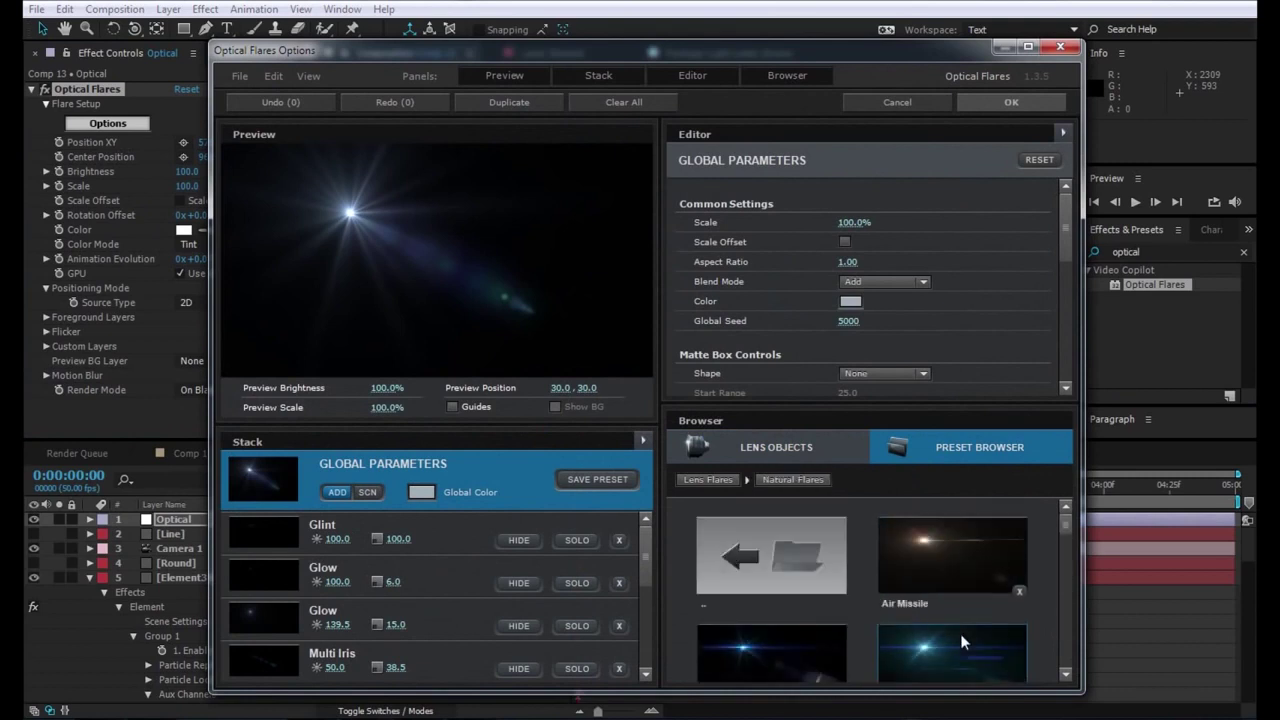
scroll(960, 633, "down", 2)
scroll(960, 633, "down", 2)
scroll(960, 633, "down", 3)
scroll(960, 633, "down", 4)
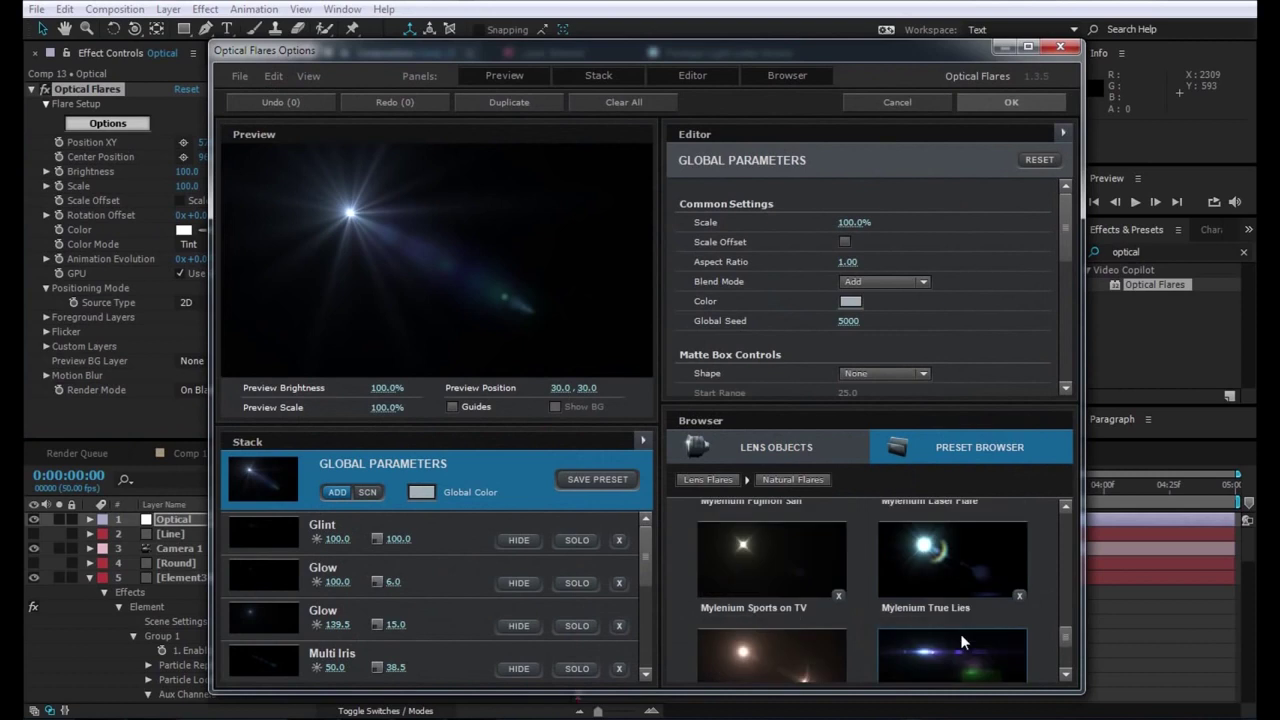
scroll(960, 633, "down", 3)
double_click(960, 633)
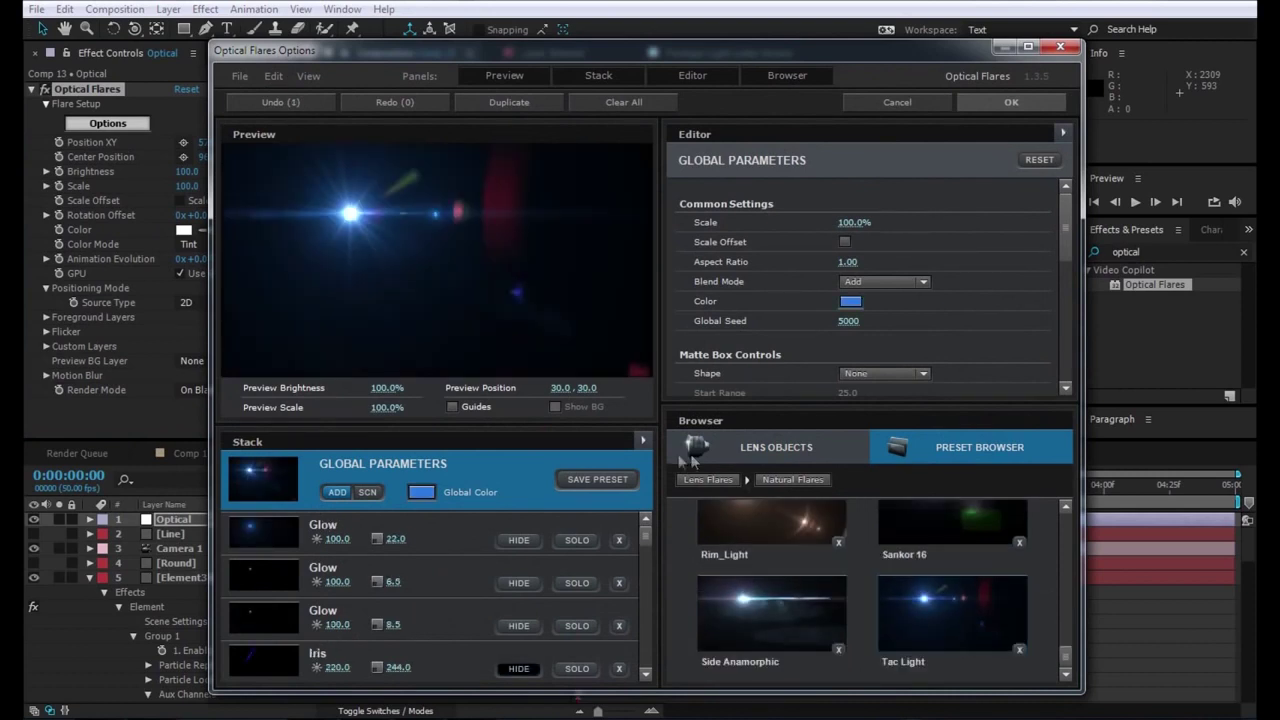
- Move the 240.5 Ring element up, delete two other Ring elements, and accept the flare
scroll(349, 588, "down", 3)
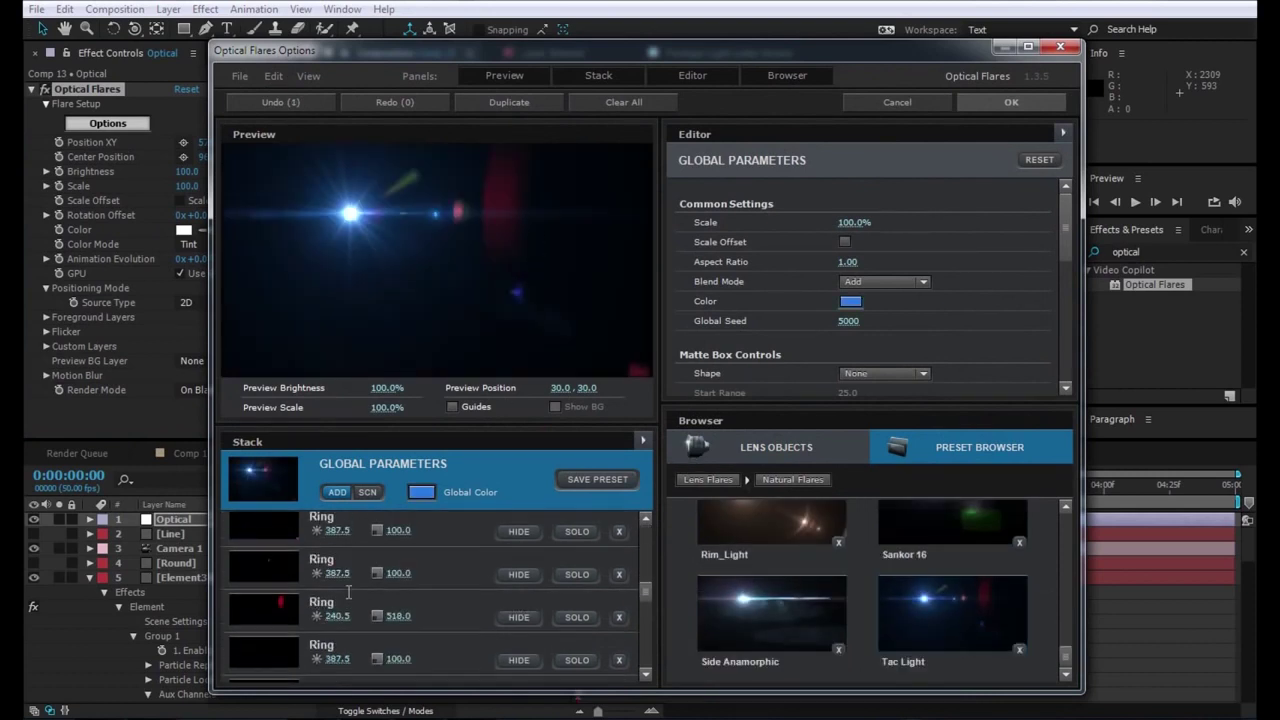
left_click(271, 621)
left_click_drag(271, 621, 279, 532)
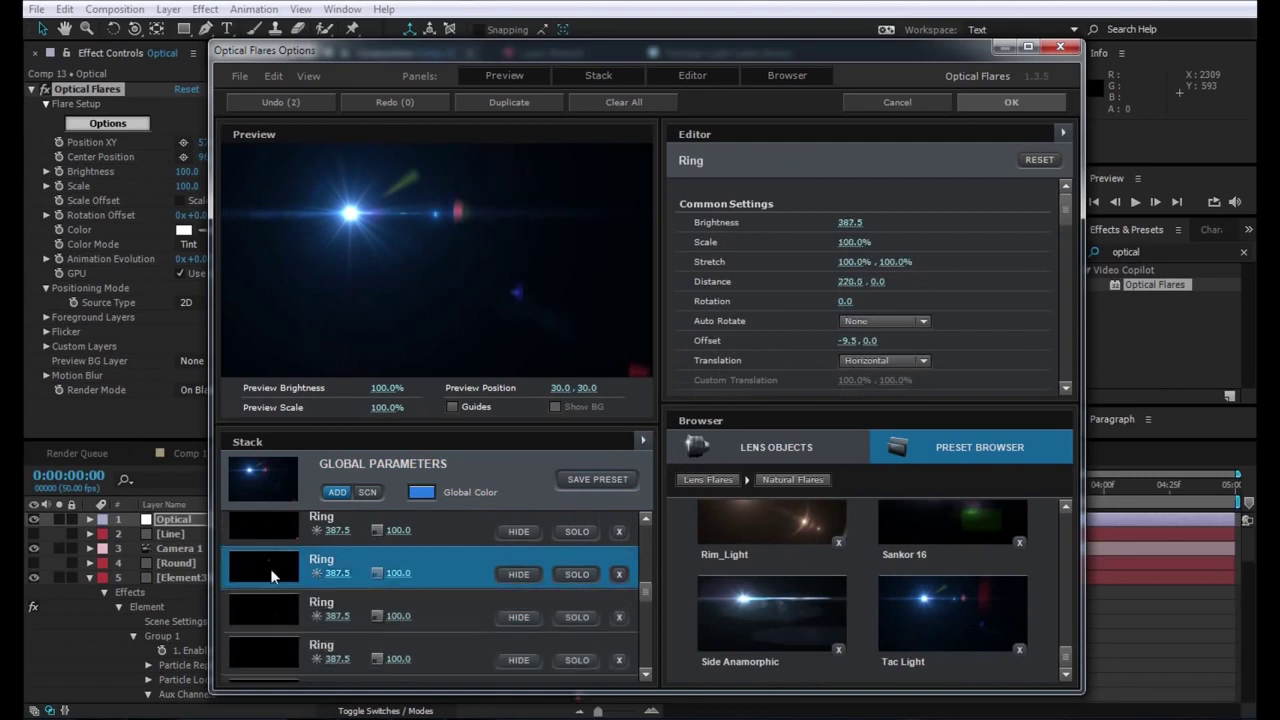
left_click(271, 605)
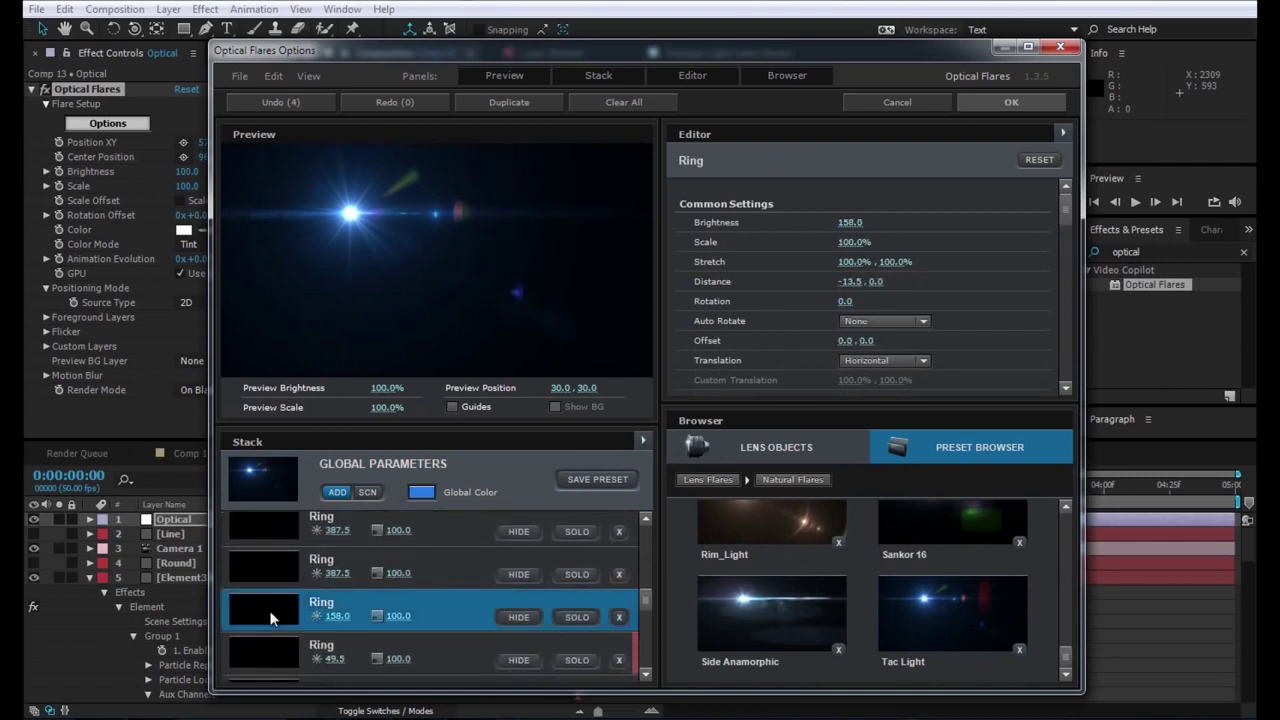
key("Delete")
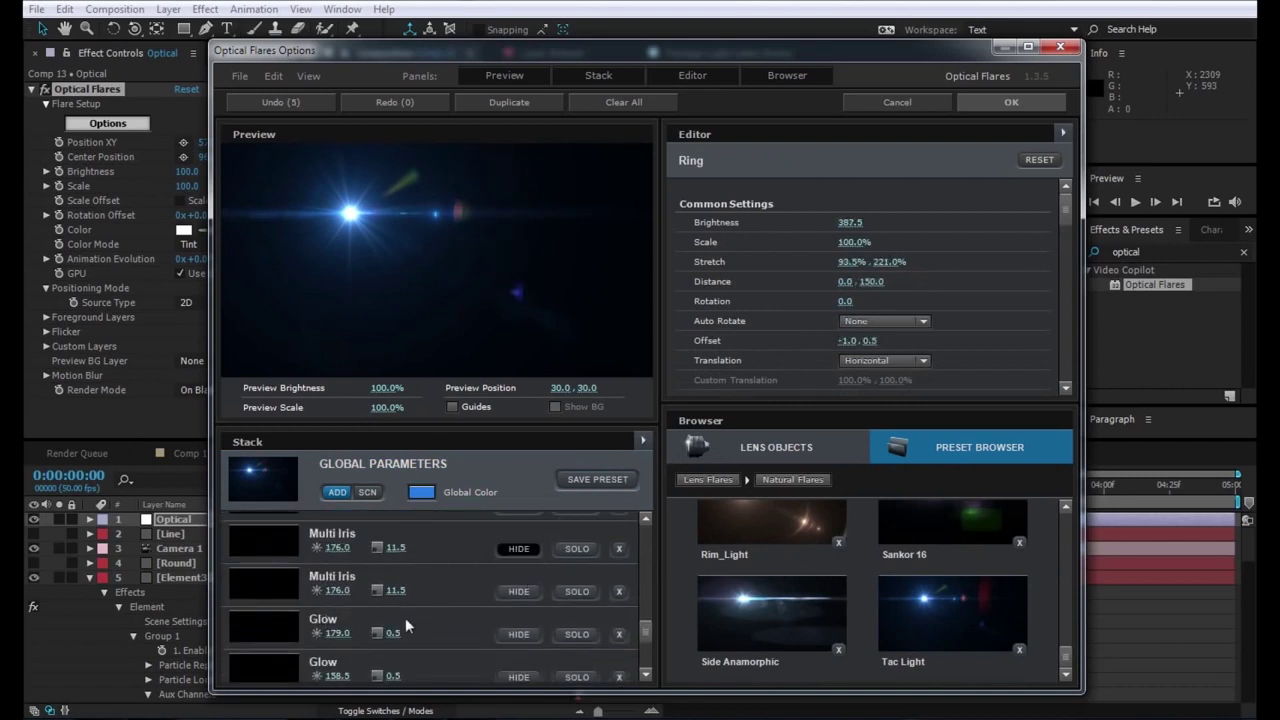
scroll(403, 617, "up", 2)
scroll(402, 617, "up", 2)
scroll(401, 617, "up", 2)
scroll(380, 616, "up", 1)
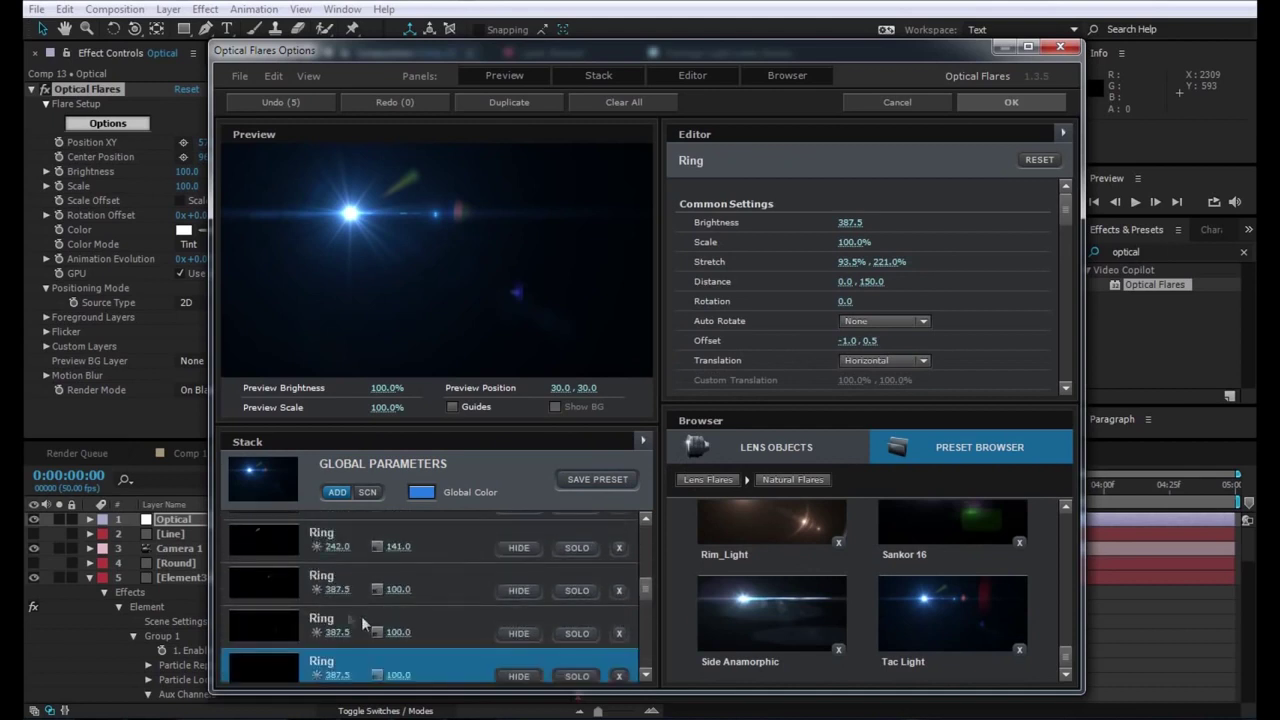
left_click(258, 573)
key("Delete")
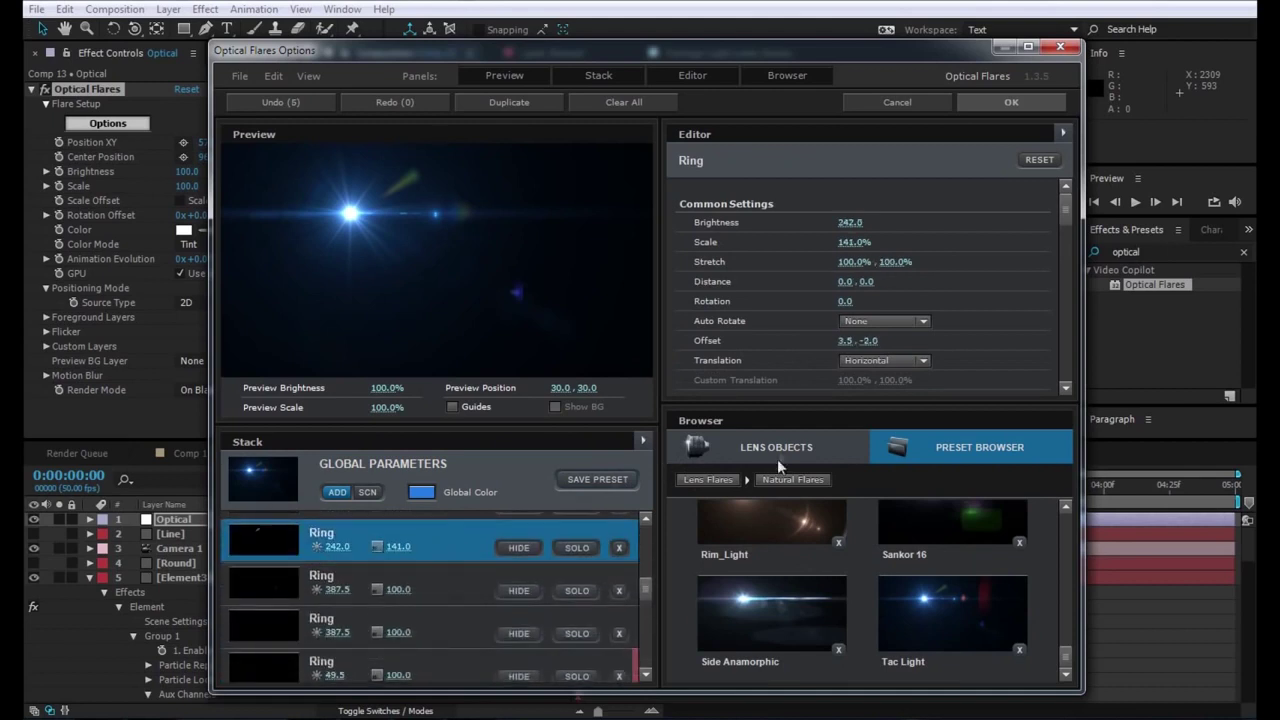
left_click(1016, 104)
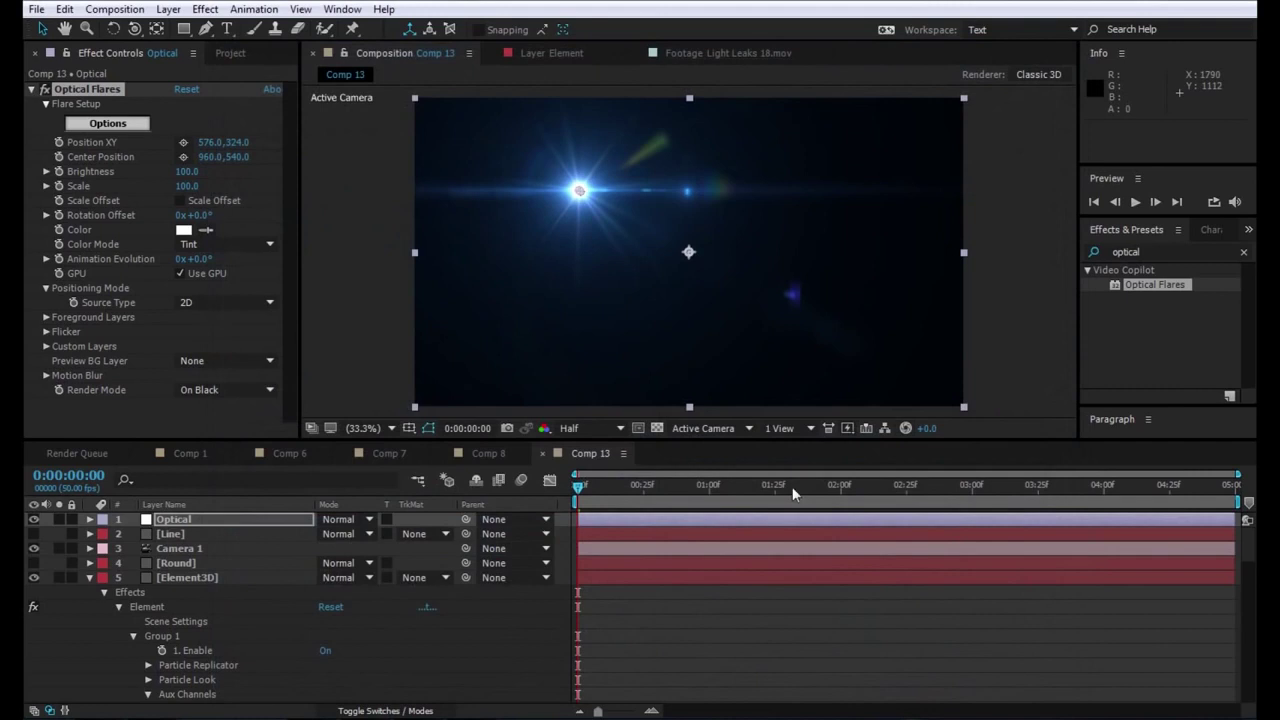
- Set the Optical layer to Add blending and apply Fast Blur with blurriness 107
left_click(338, 519)
left_click(410, 248)
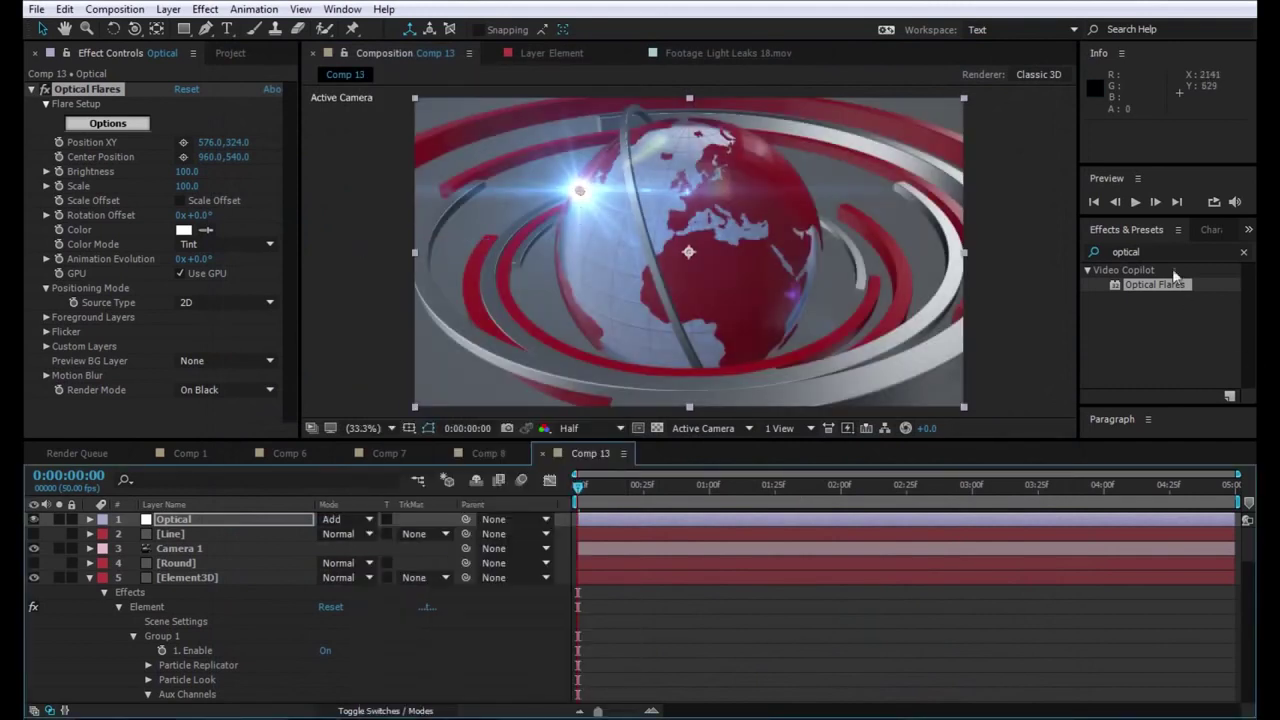
double_click(1127, 252)
type("fast")
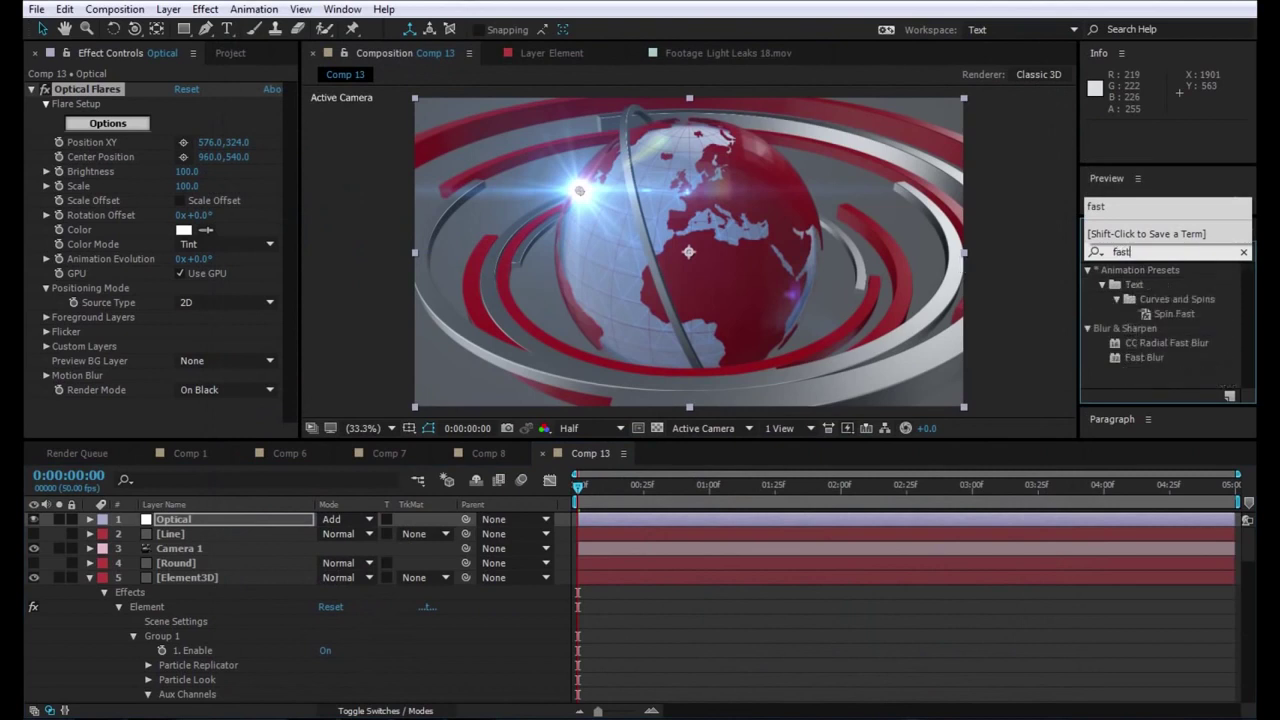
left_click_drag(1130, 357, 150, 524)
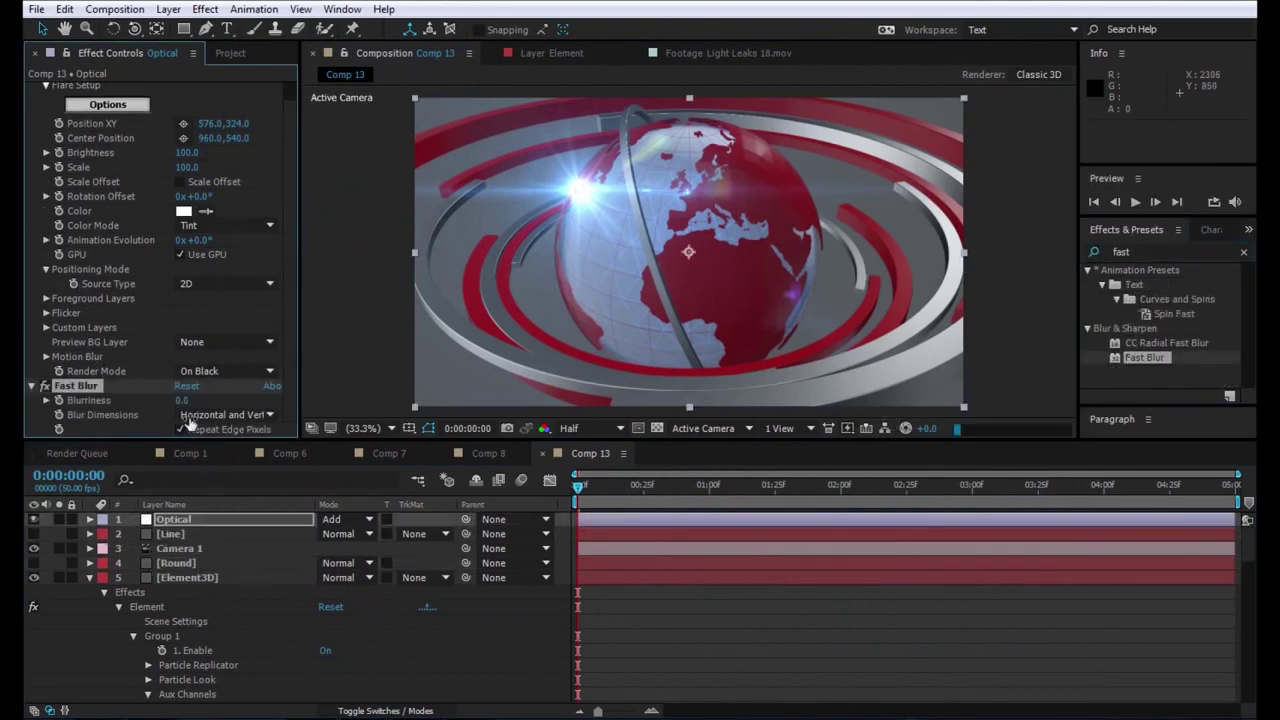
left_click_drag(181, 400, 270, 399)
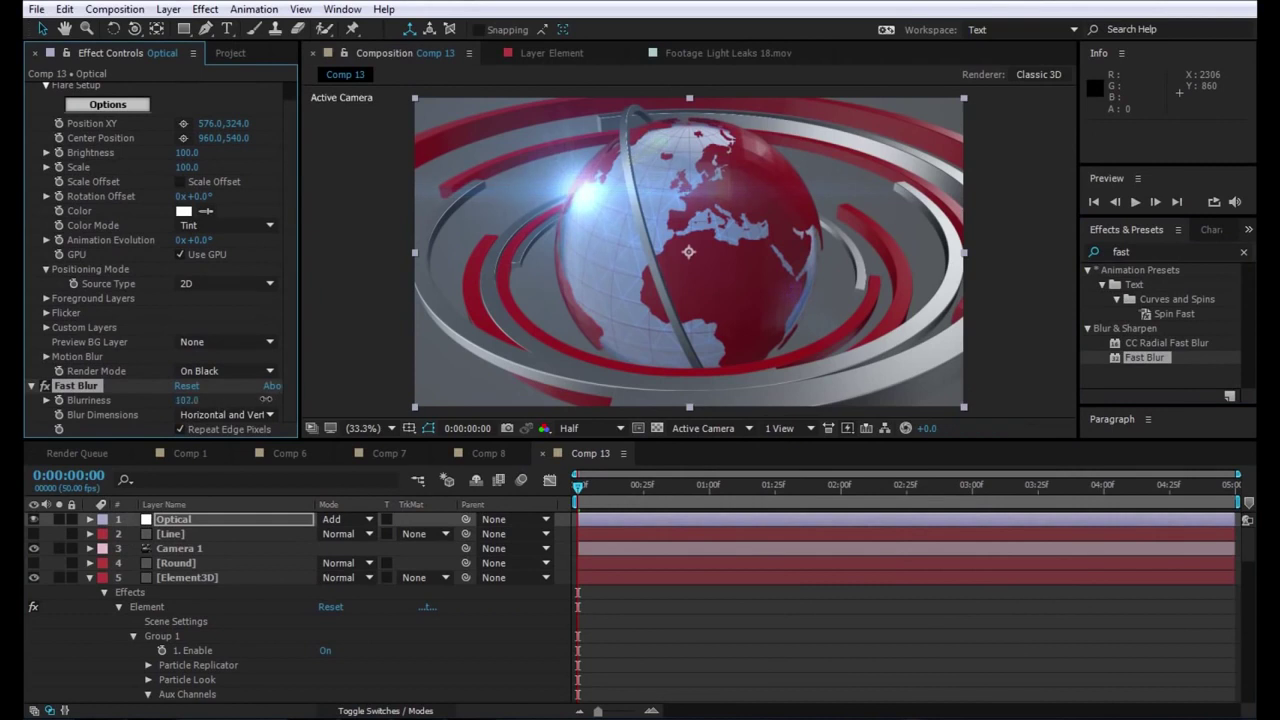
- Add an adjustment layer named Looks and apply Magic Bullet Looks to it
right_click(91, 647)
mouse_move(200, 483)
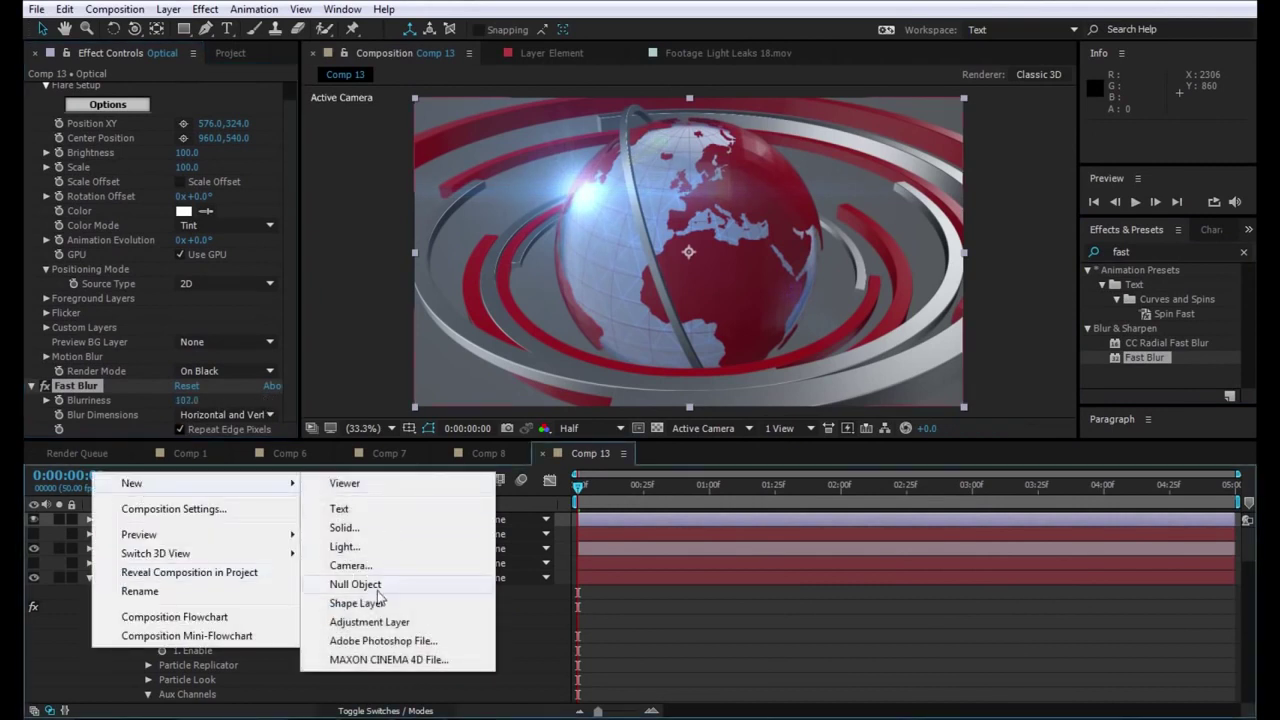
left_click(369, 622)
key("Return")
type("Looks")
key("Return")
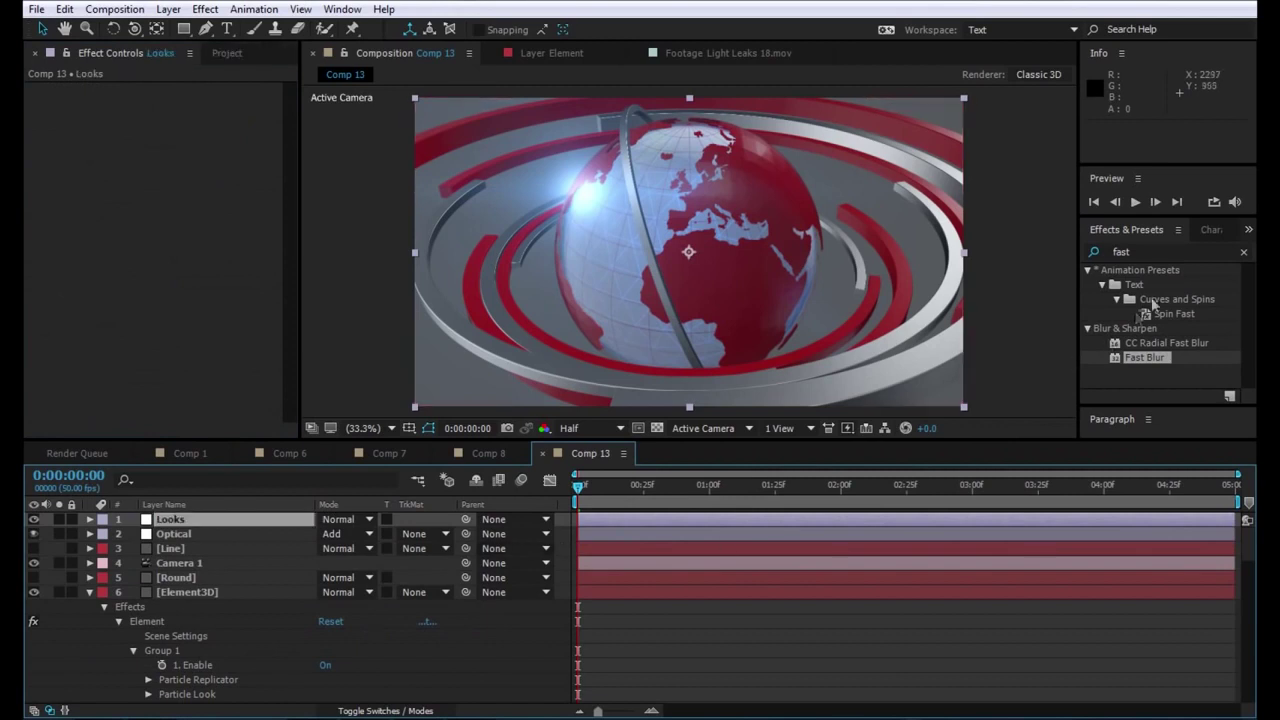
left_click(1165, 251)
type("looks")
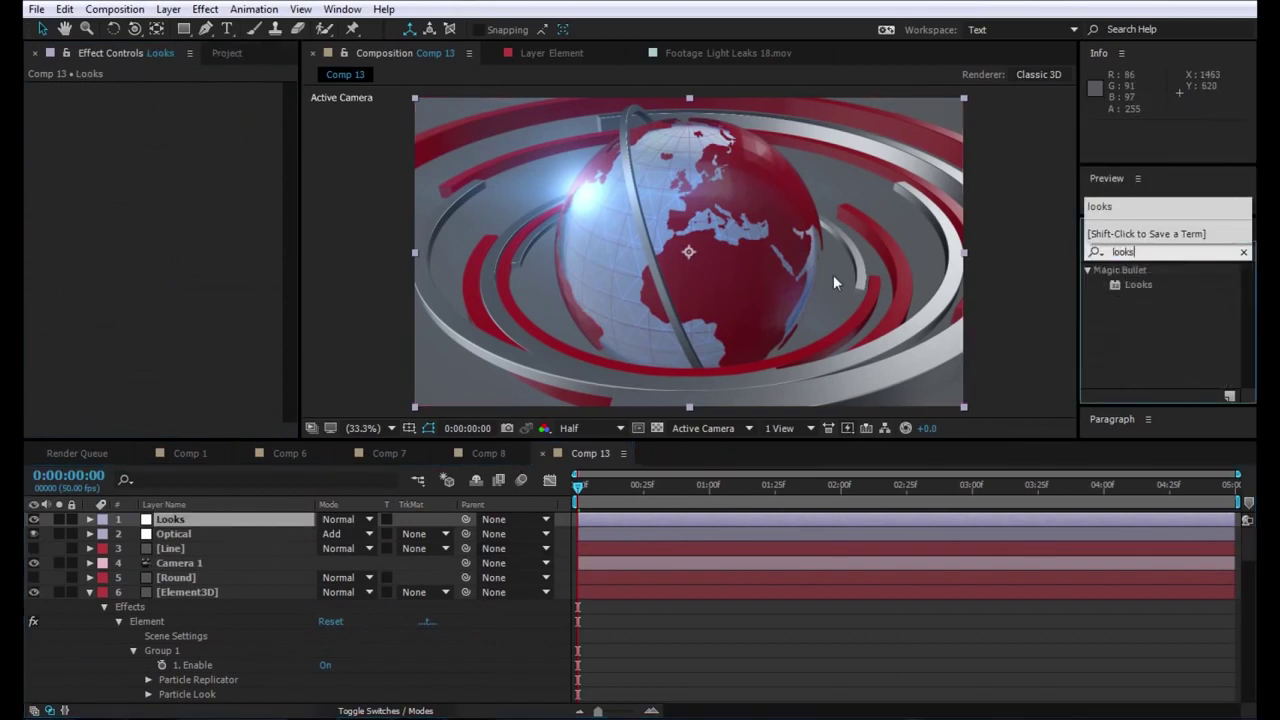
left_click_drag(1138, 284, 175, 519)
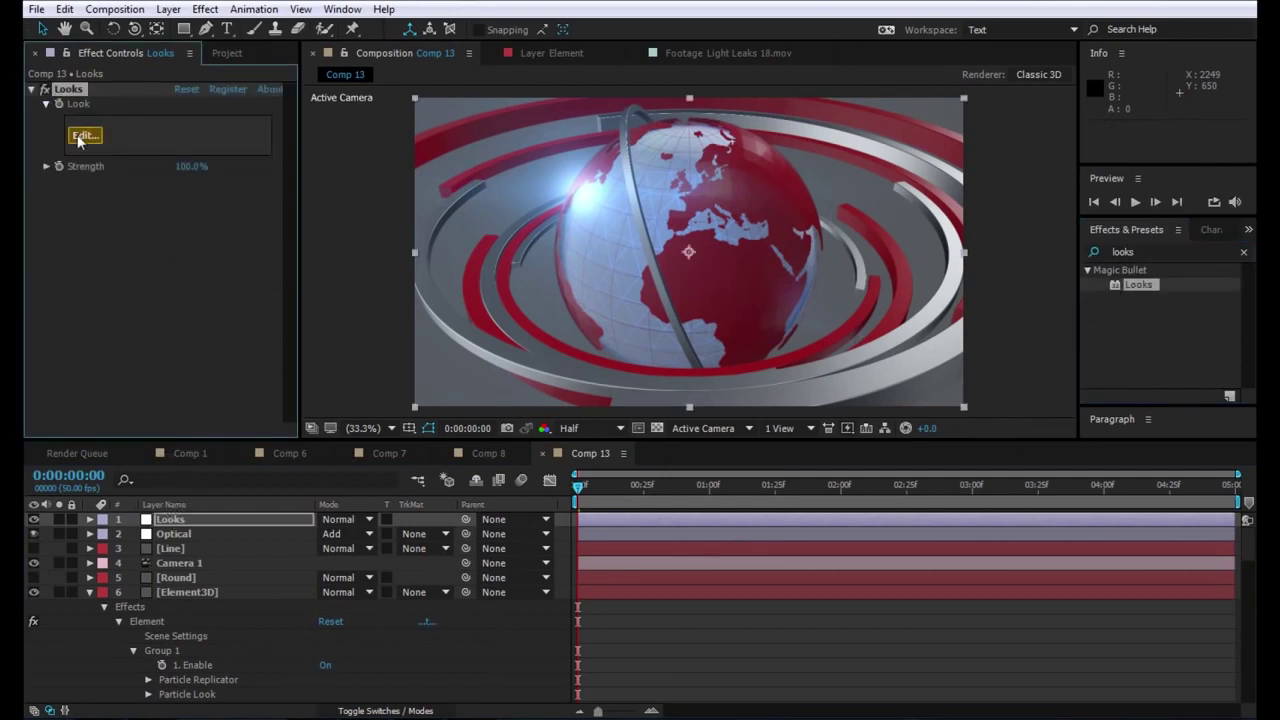
- Apply the Blockbuster > Body Shop look with Haze/Flare Matte Box Shade at 0%
left_click(82, 136)
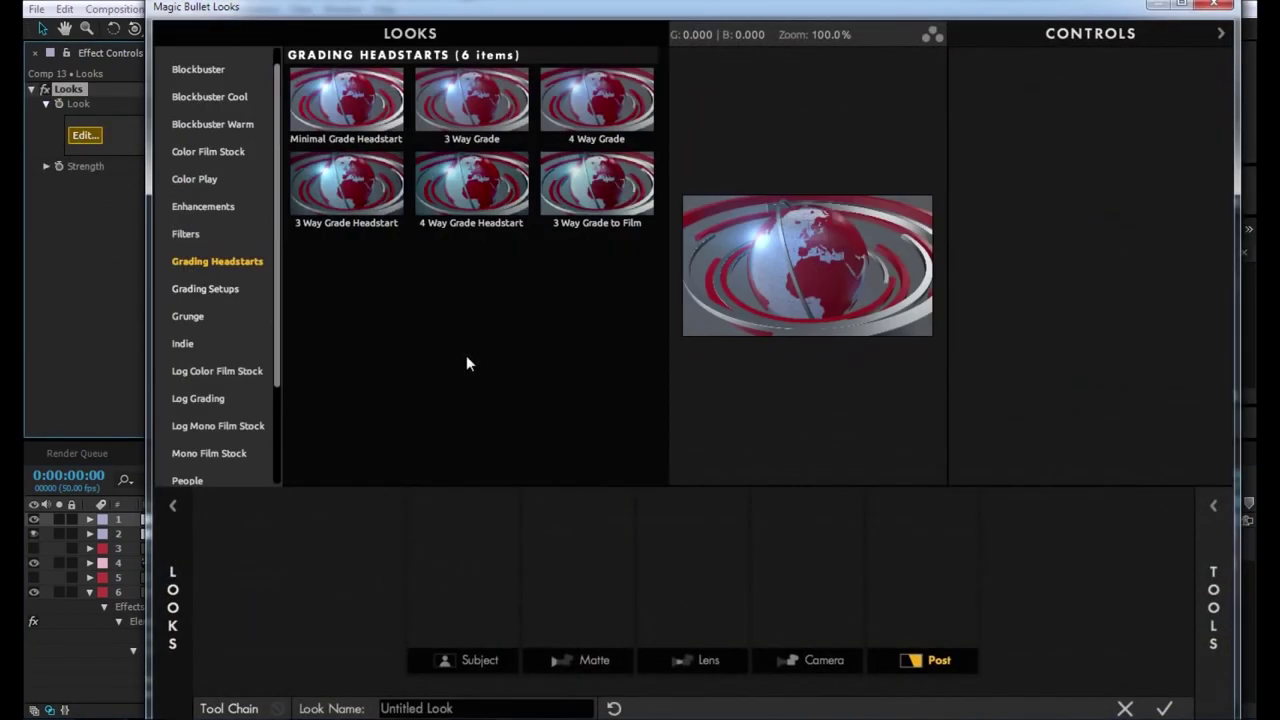
left_click(199, 69)
left_click(346, 100)
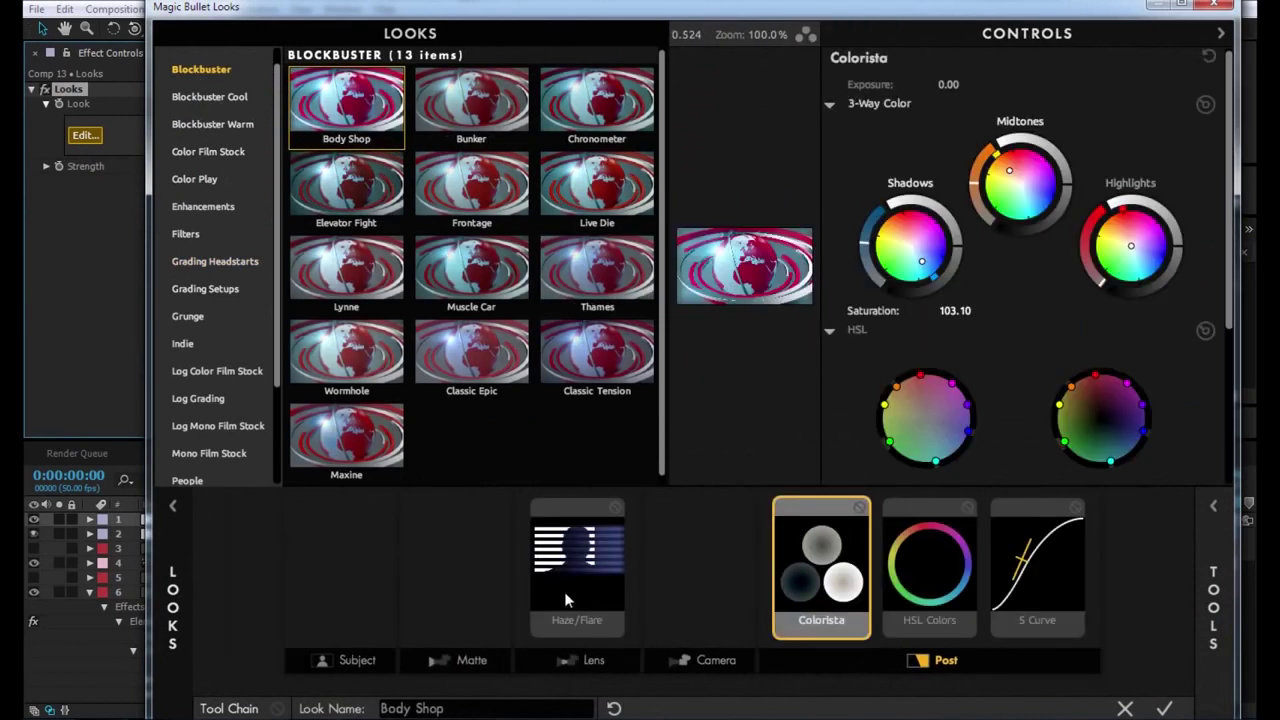
left_click(564, 591)
type("0")
key("Return")
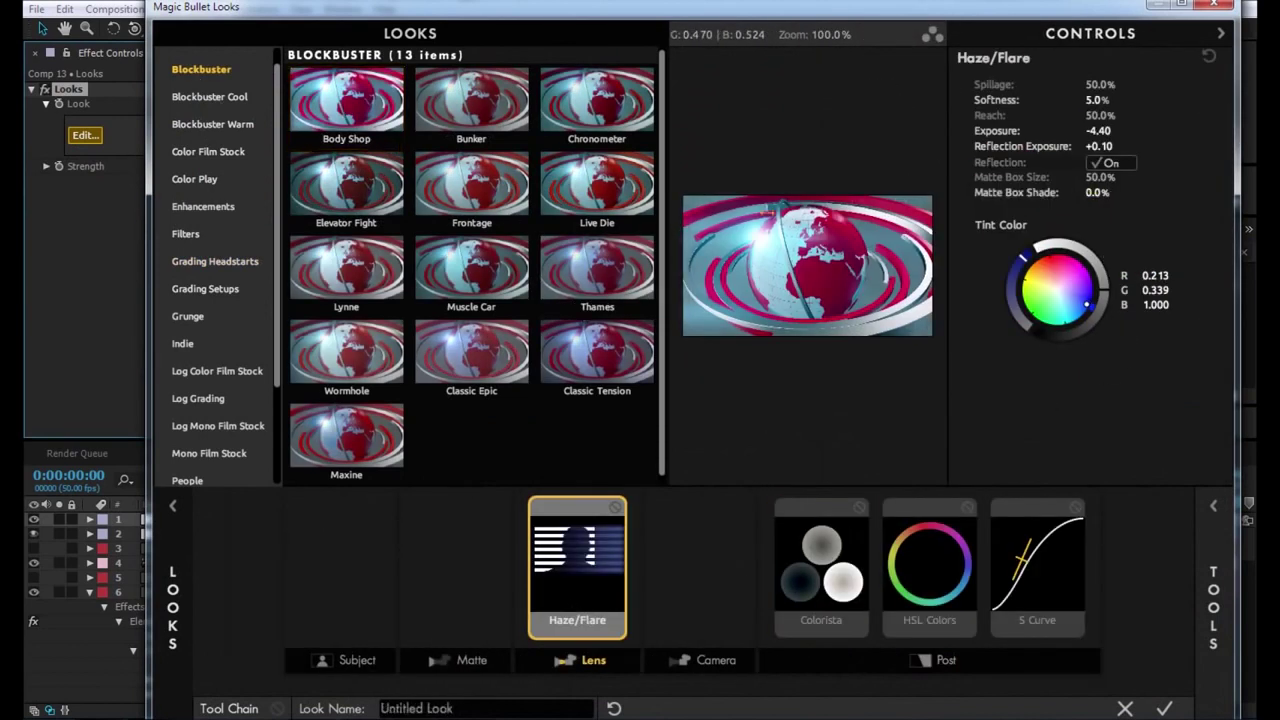
left_click(1164, 708)
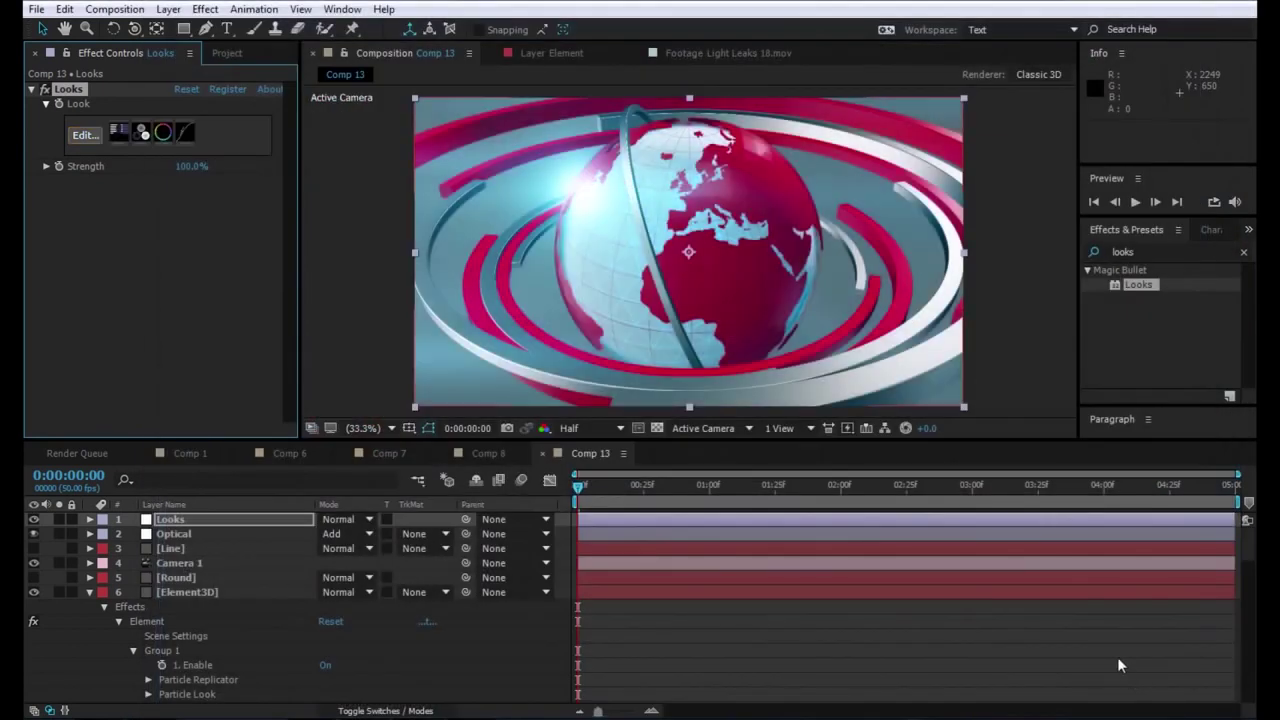
- Add a top adjustment layer named Looks2 and apply Magic Bullet Looks to it
right_click(67, 676)
mouse_move(146, 521)
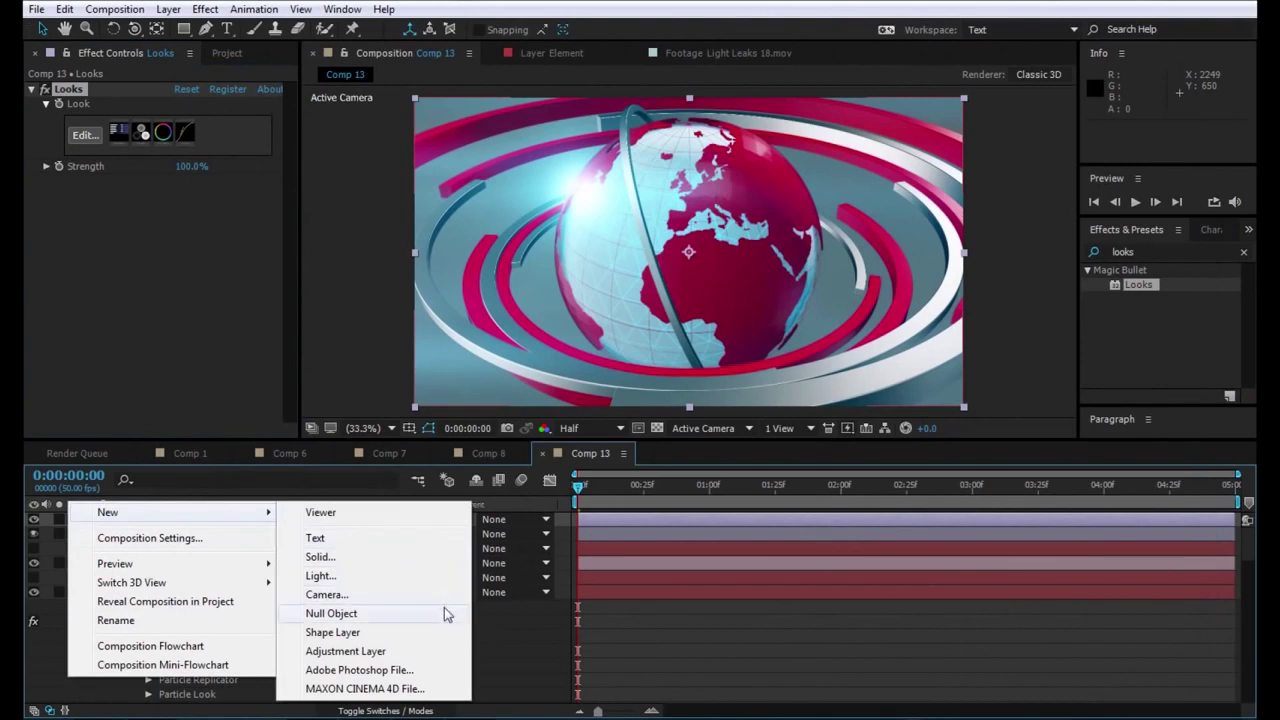
left_click(345, 651)
key("Return")
type("12")
key("Return")
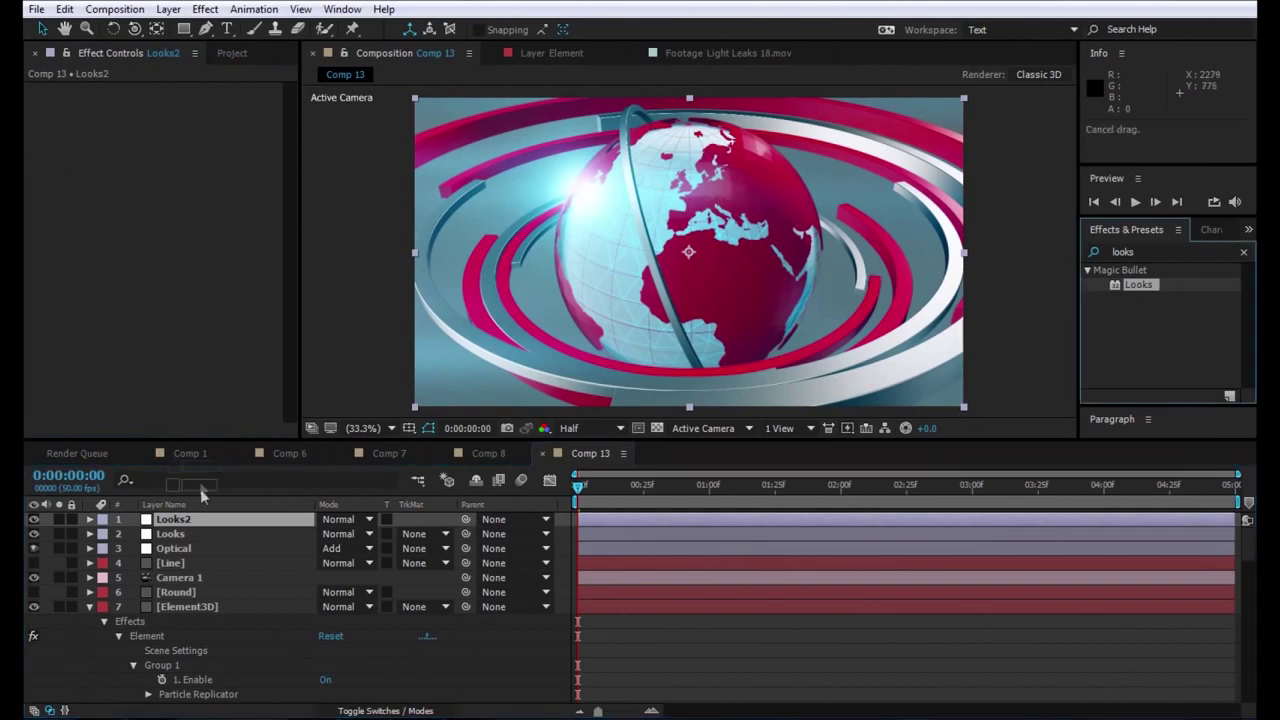
left_click_drag(1138, 285, 185, 519)
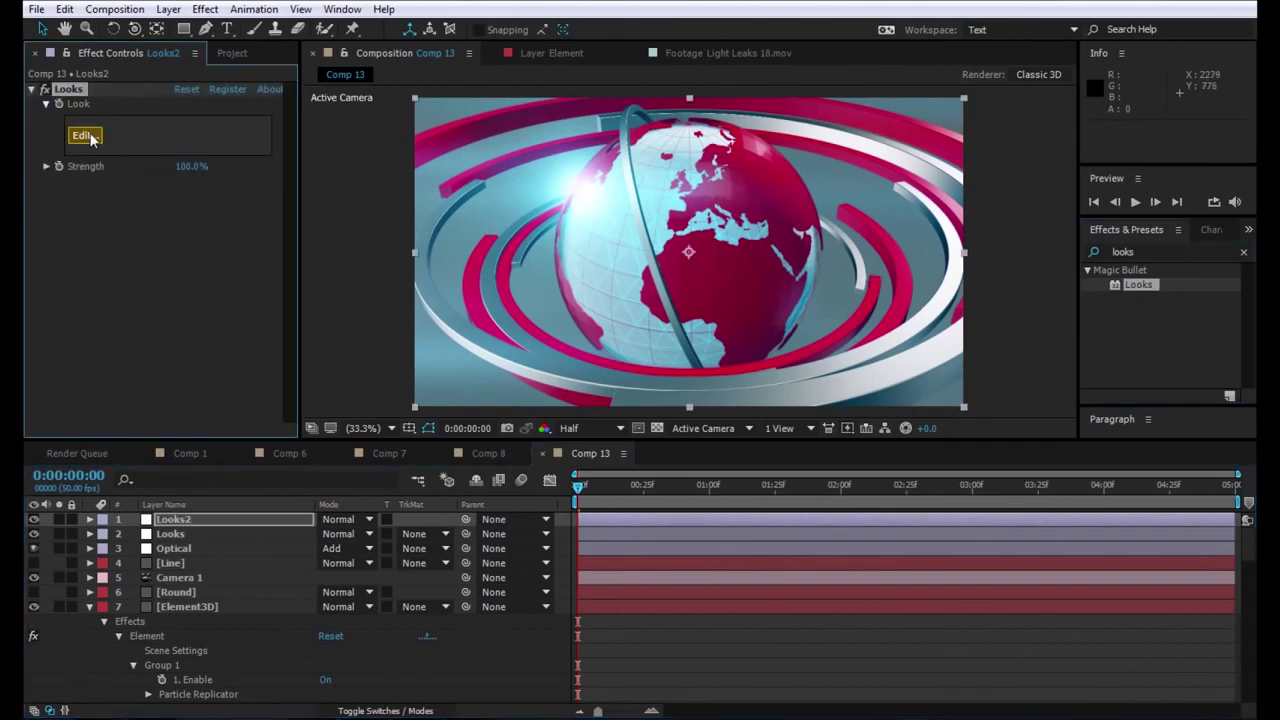
- Give Looks2 the Grading Headstarts > 3 Way Grade Headstart look and accept it
left_click(84, 135)
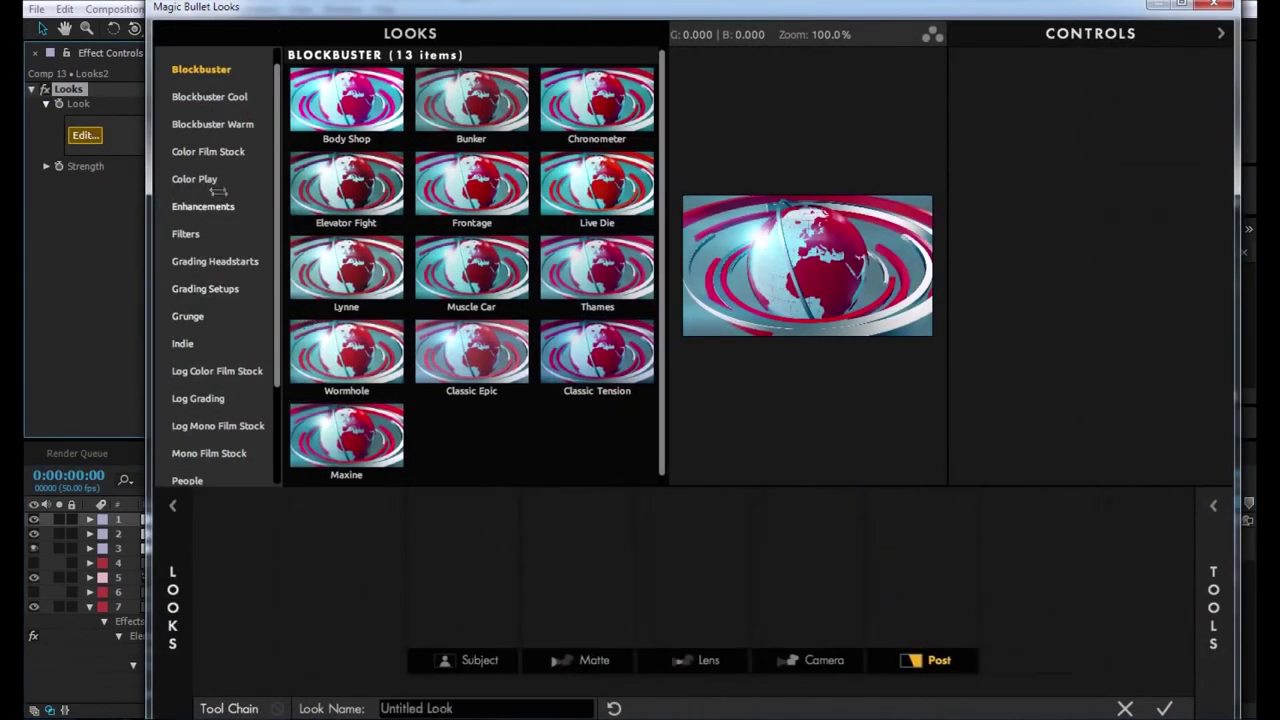
left_click(188, 231)
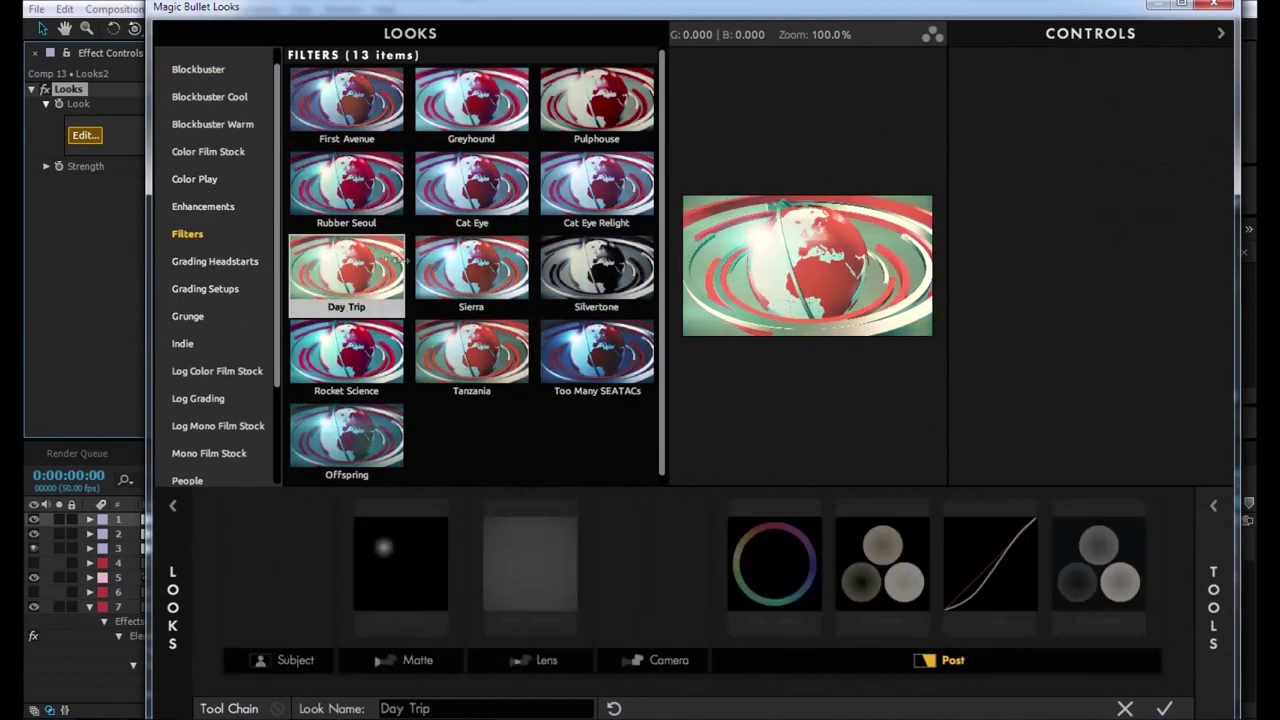
left_click(215, 261)
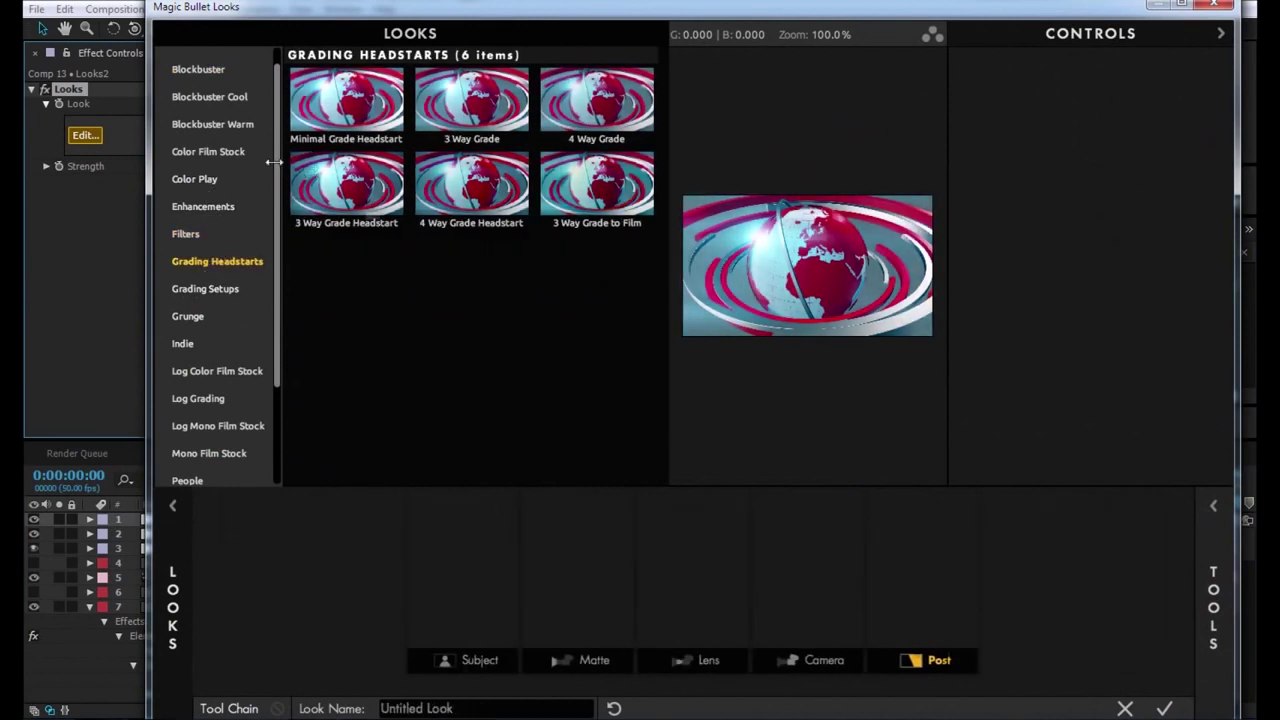
left_click(345, 188)
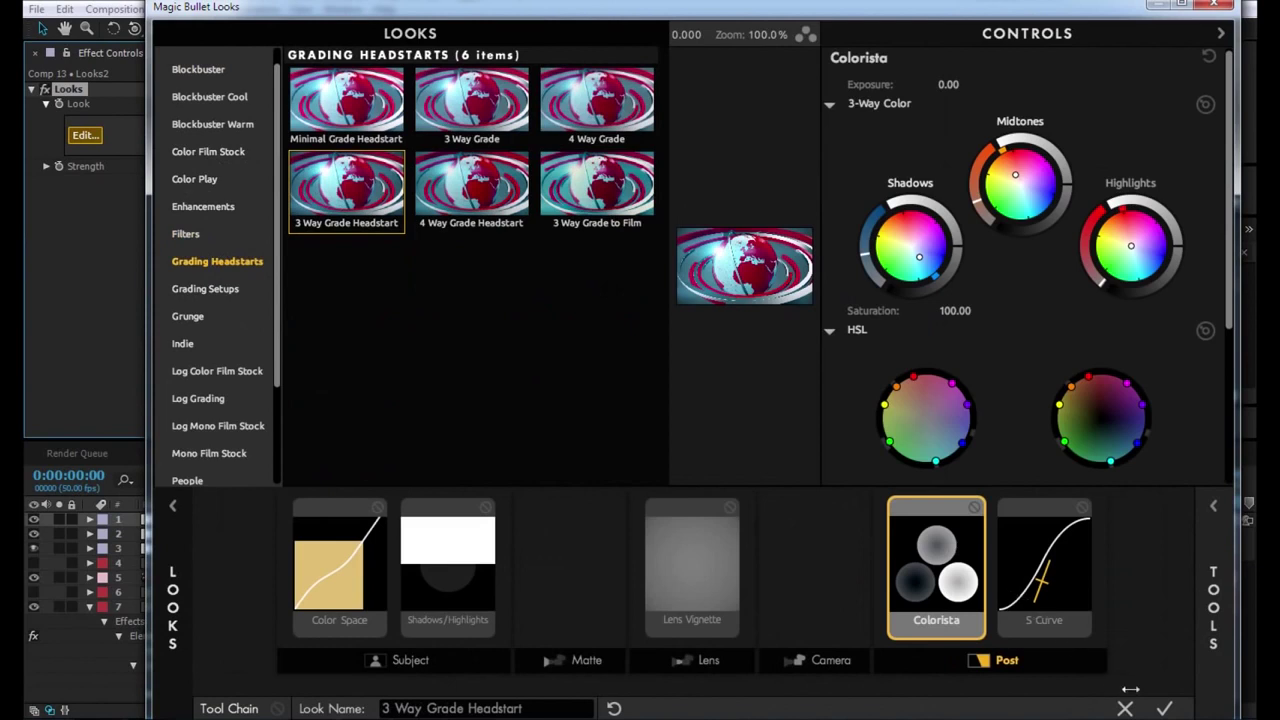
left_click(1163, 707)
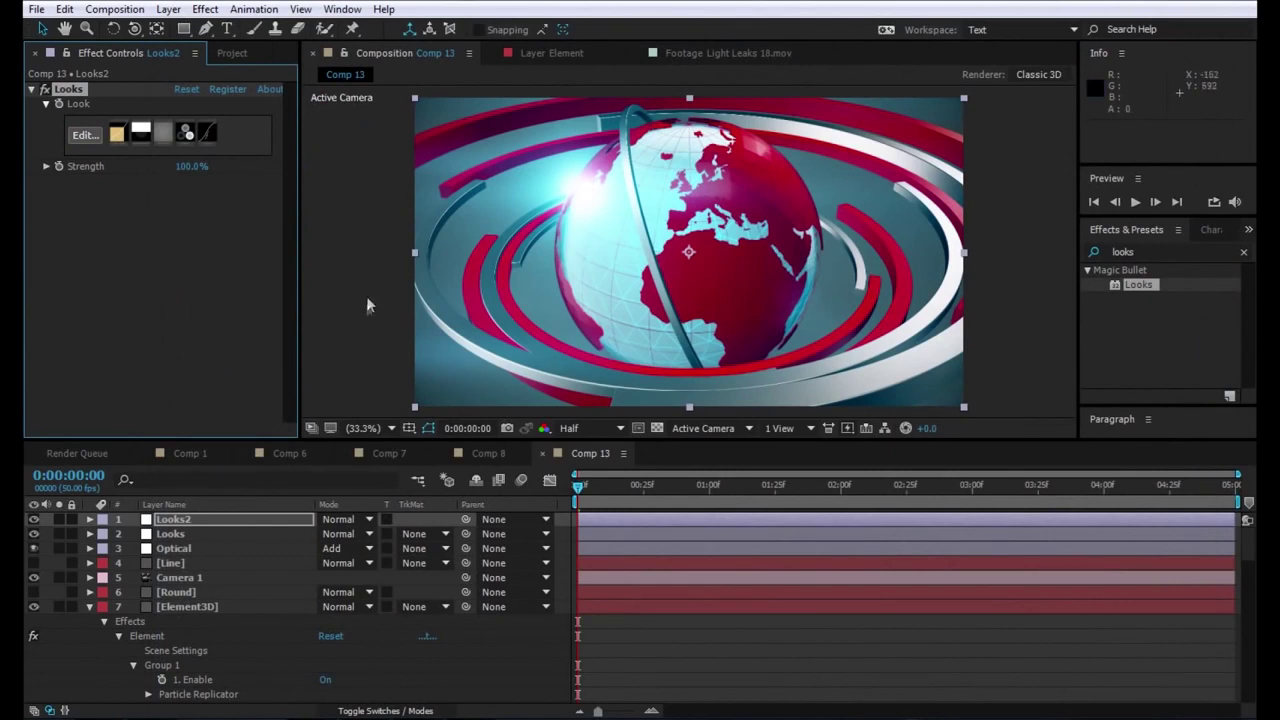
- Move Looks2 below Looks and back on top, then open Element3D's Scene Setup
left_click_drag(174, 520, 173, 546)
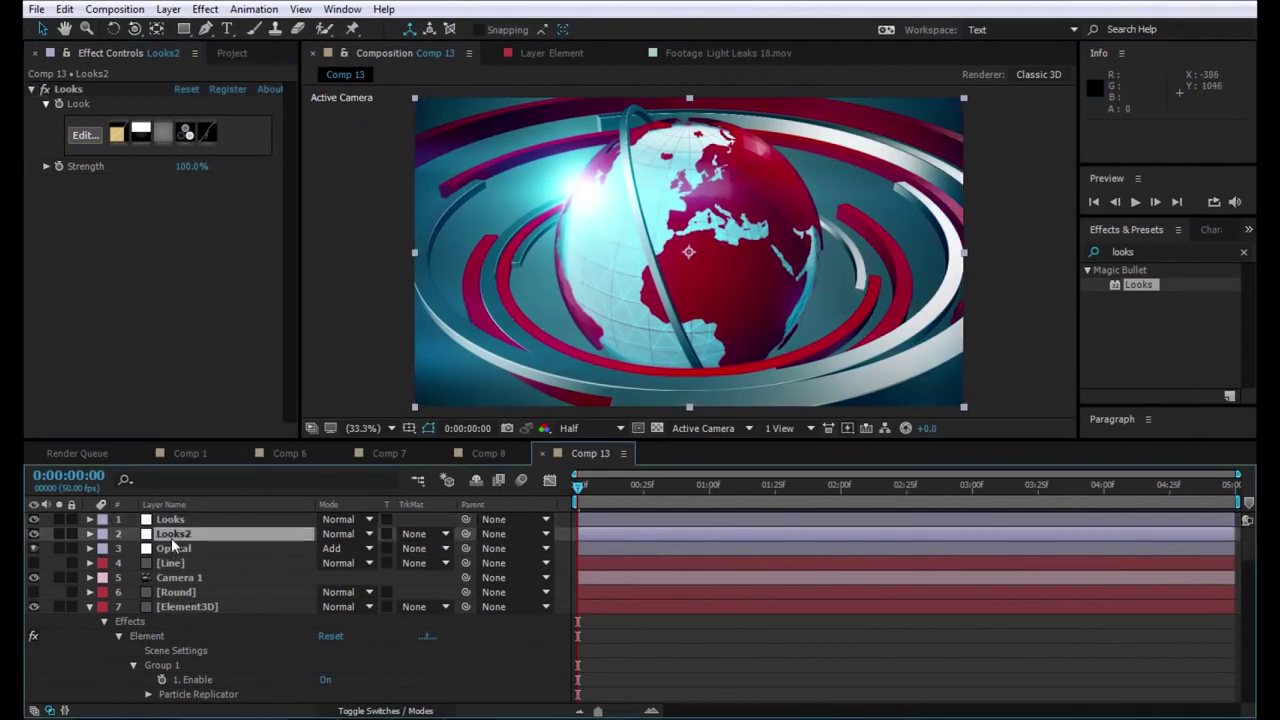
left_click_drag(171, 538, 181, 522)
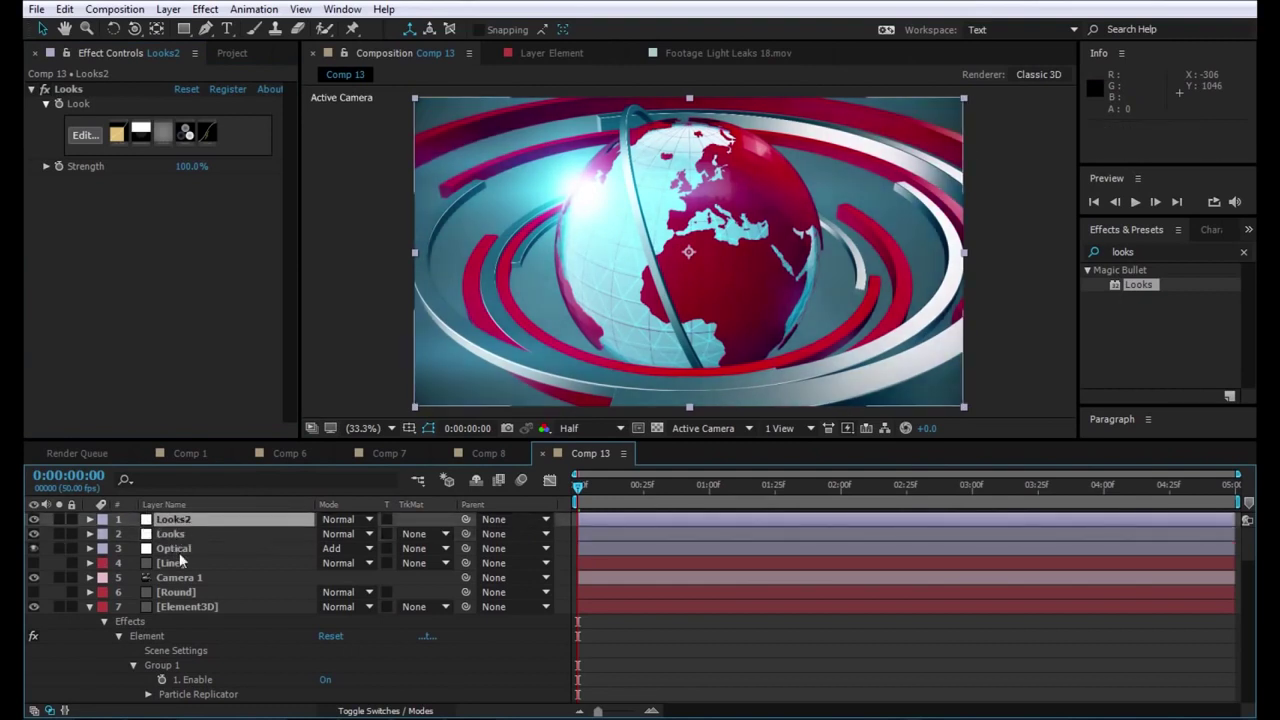
left_click(186, 517)
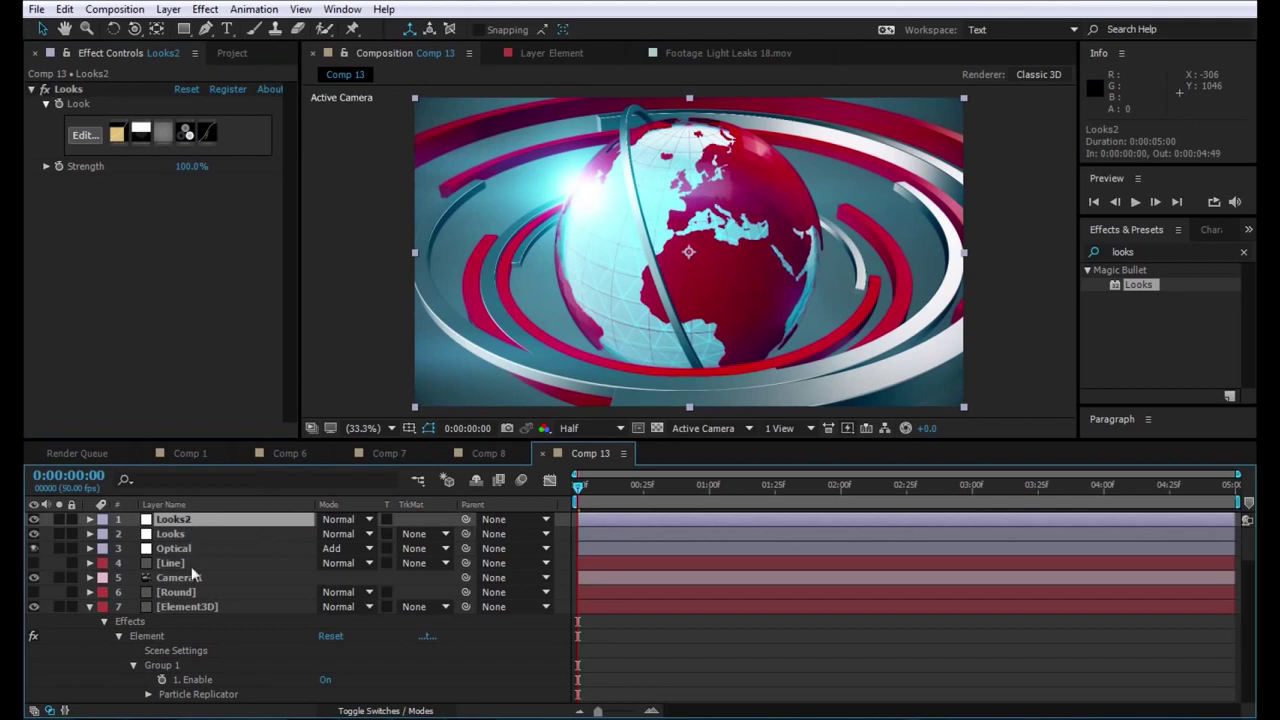
left_click(182, 607)
left_click(116, 127)
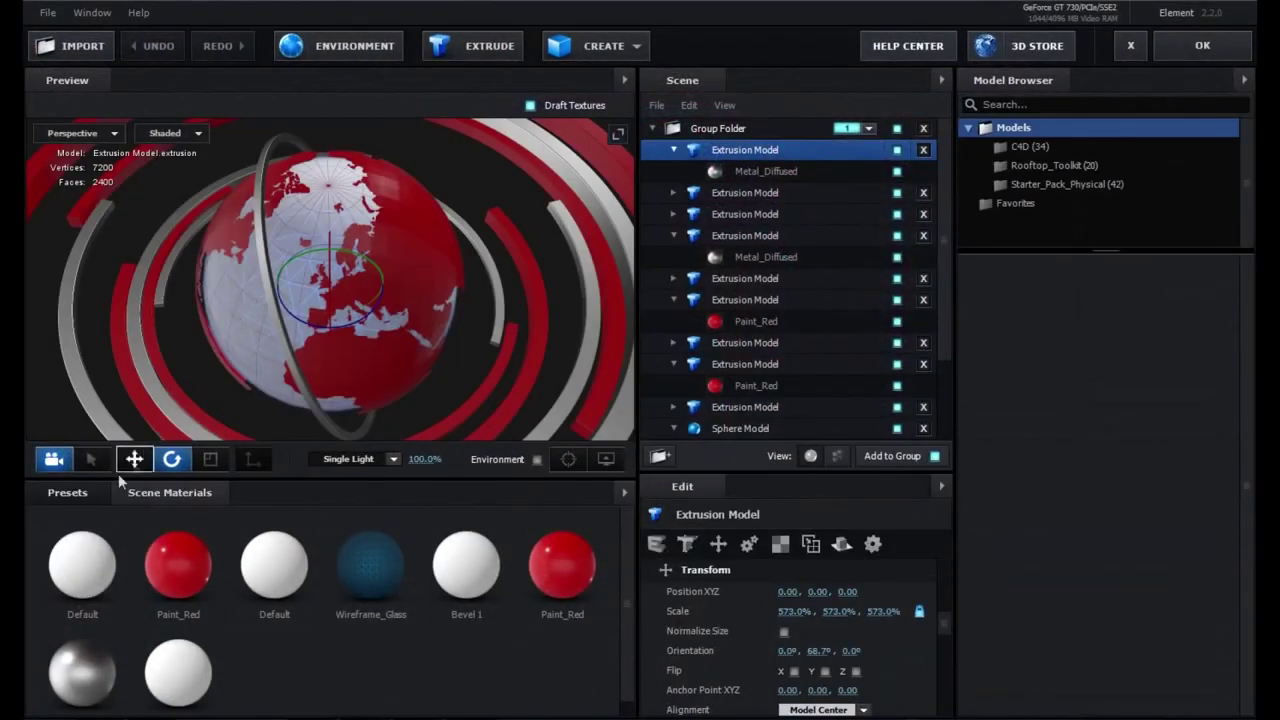
- Browse the Environment > V1_Environment presets in Element 3D, then close Scene Setup
left_click(67, 492)
left_click(95, 535)
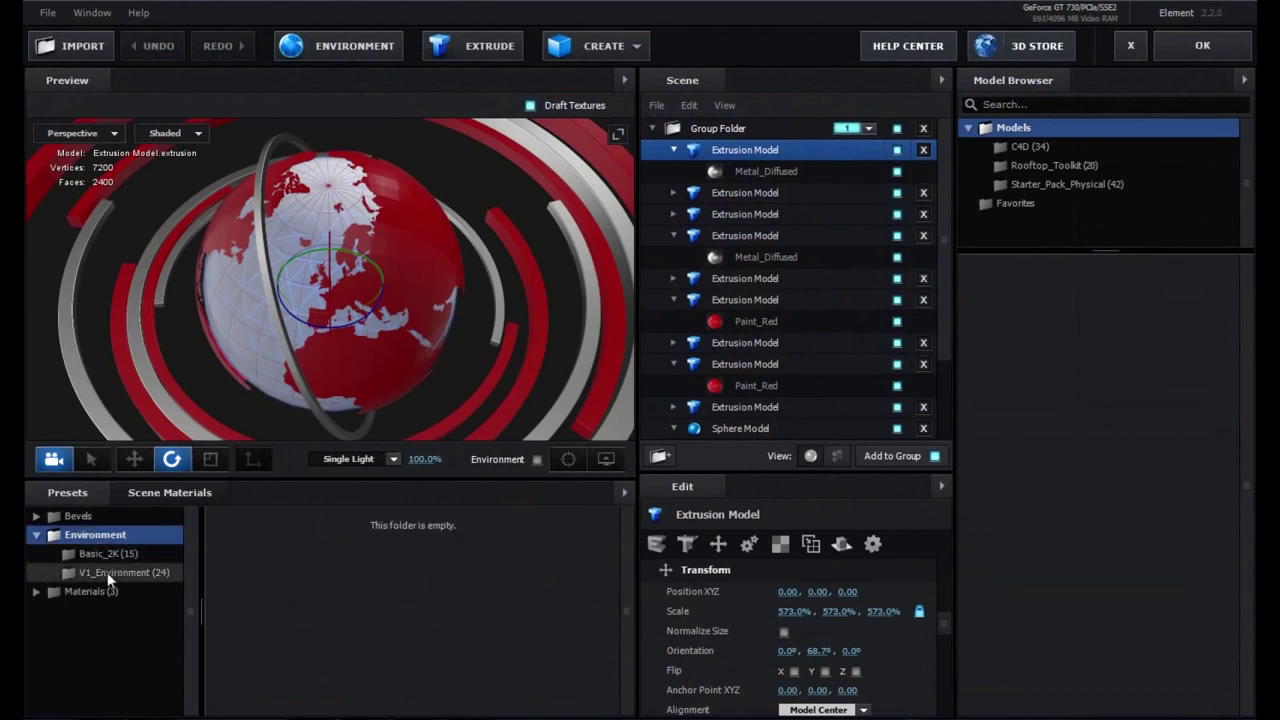
left_click(107, 572)
scroll(399, 618, "down", 3)
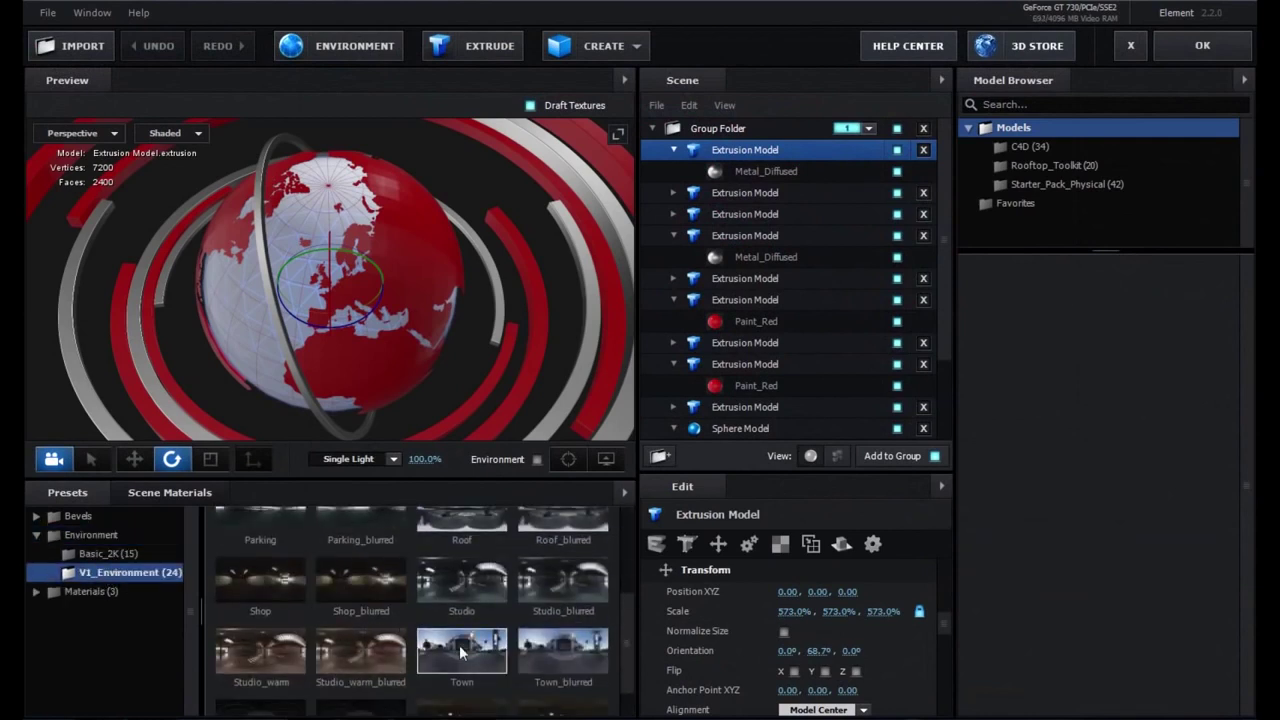
left_click(1202, 45)
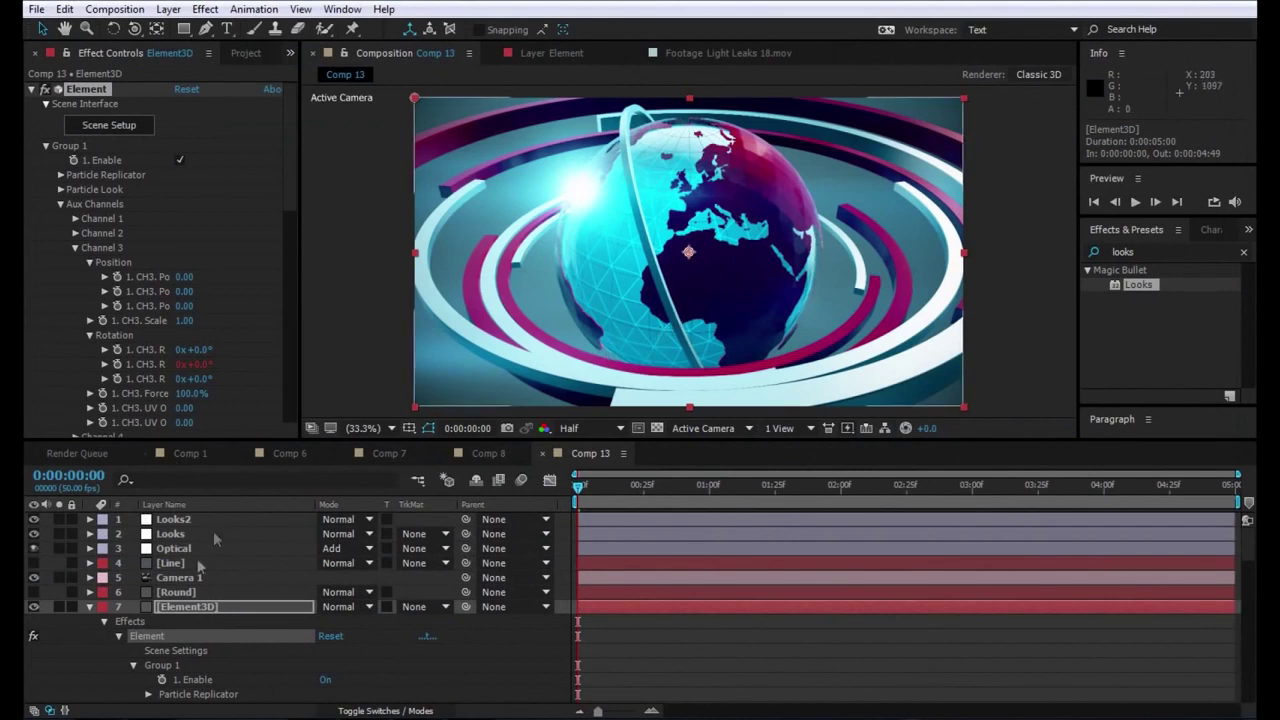
- Expand Render Settings > Lighting and try the Single Light and Warm Add Lighting presets
left_click_drag(288, 185, 295, 403)
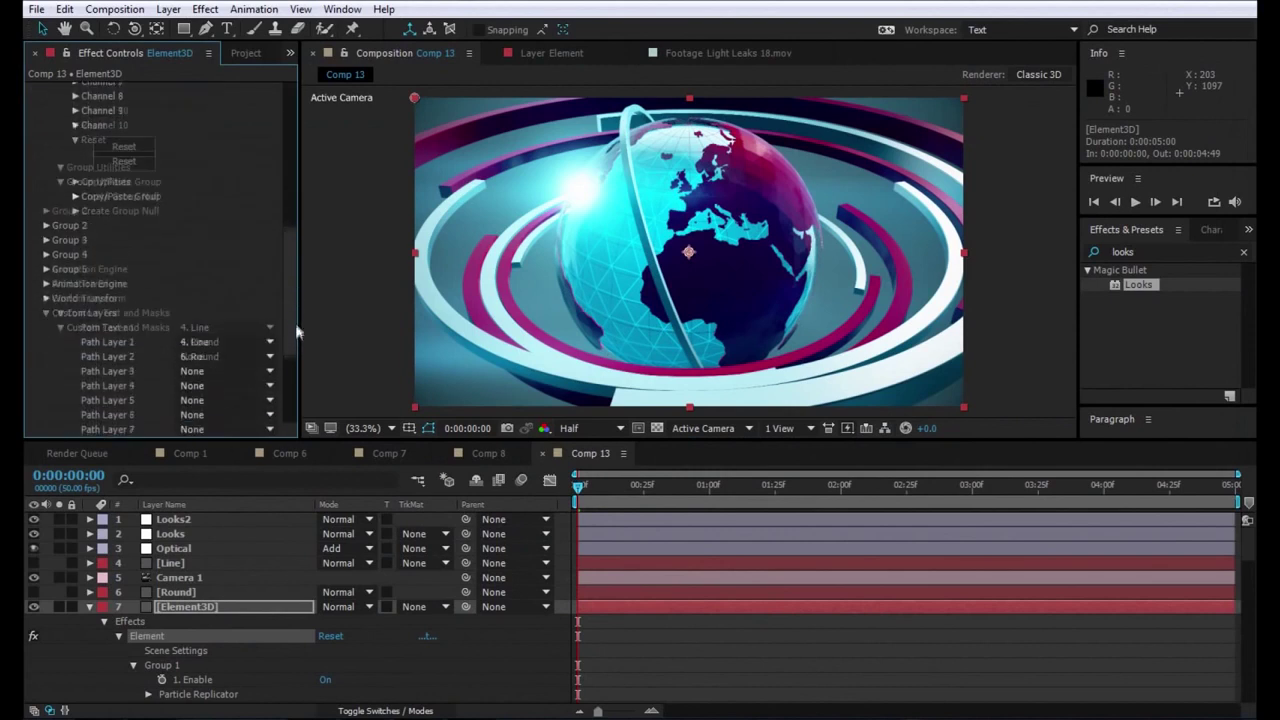
left_click_drag(295, 395, 283, 293)
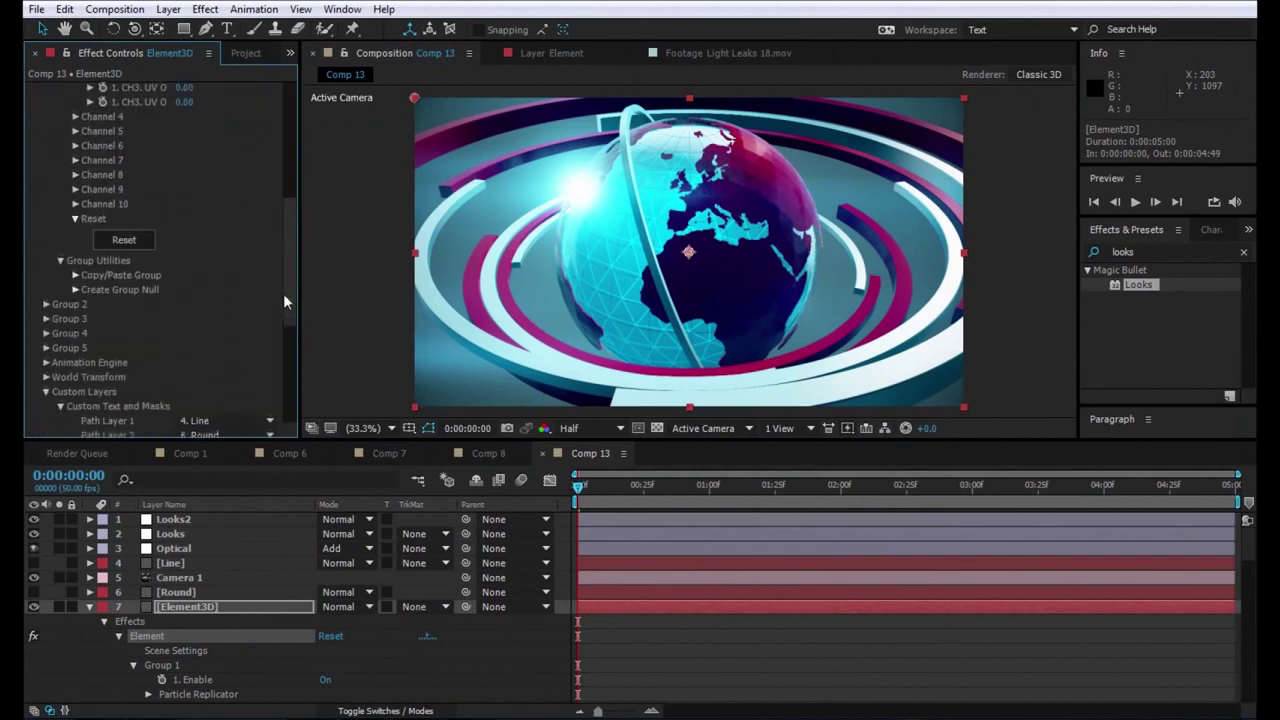
left_click_drag(283, 293, 286, 412)
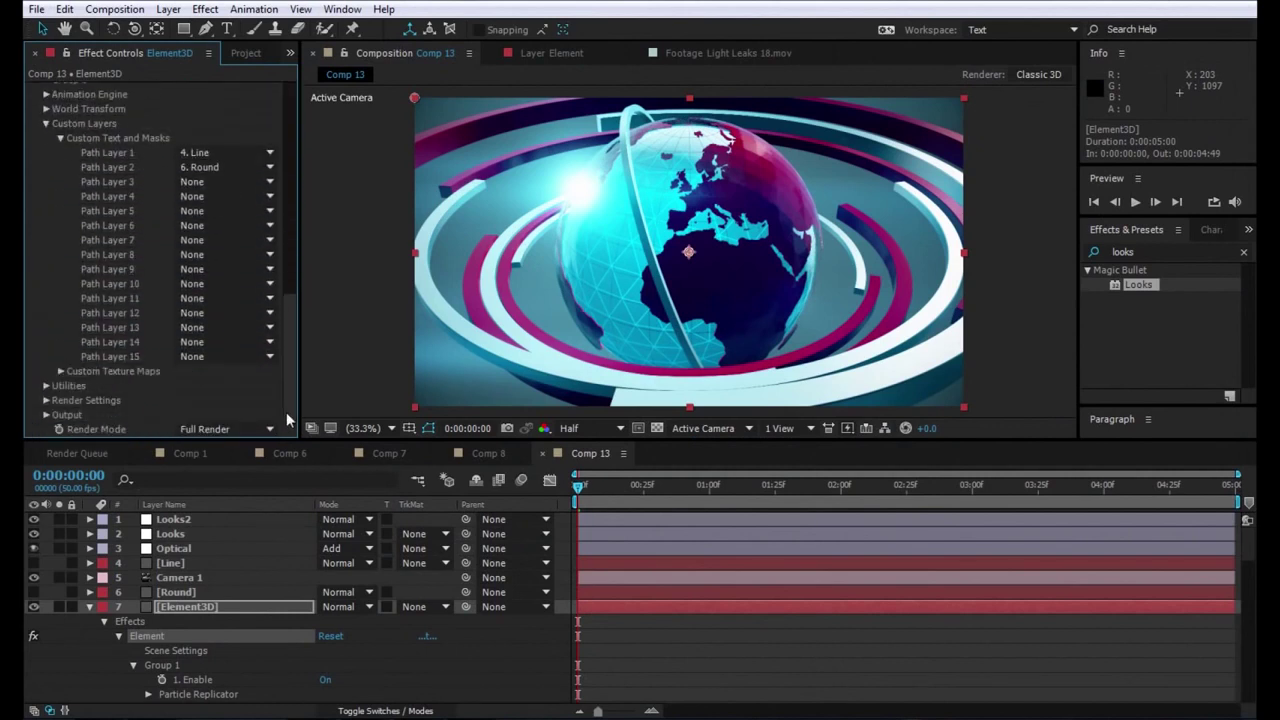
left_click(44, 400)
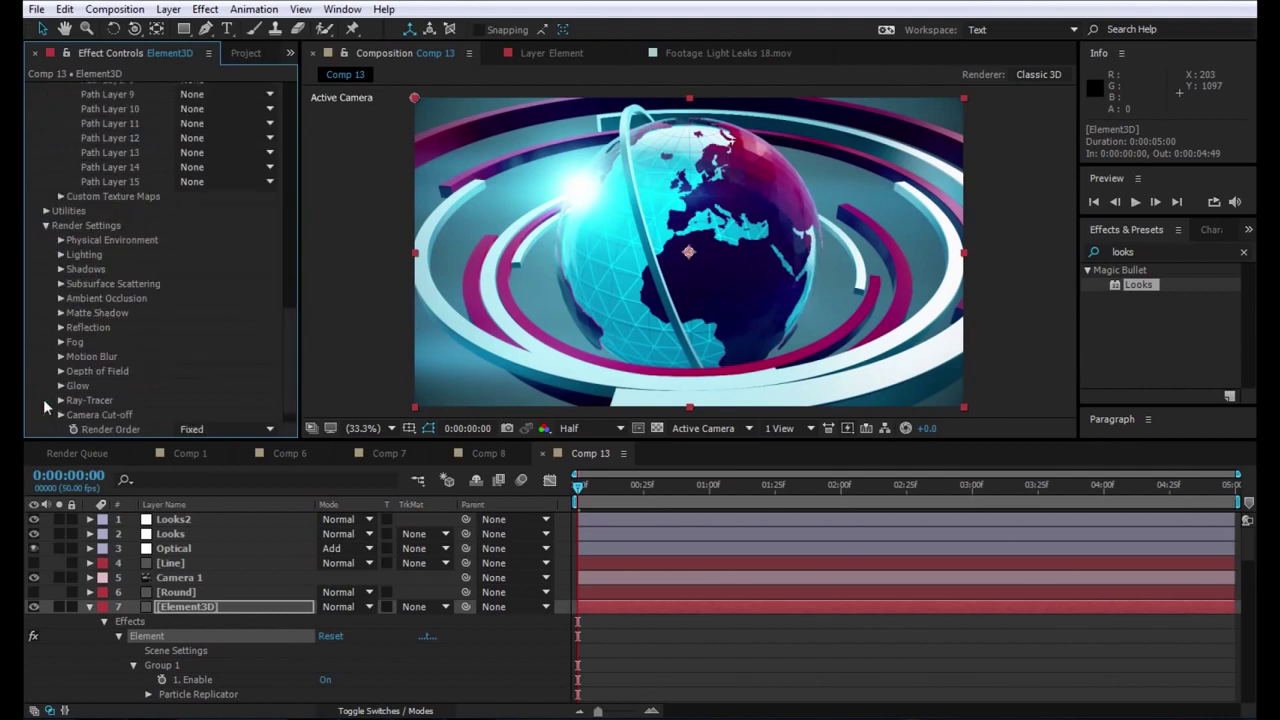
left_click(60, 256)
left_click(219, 298)
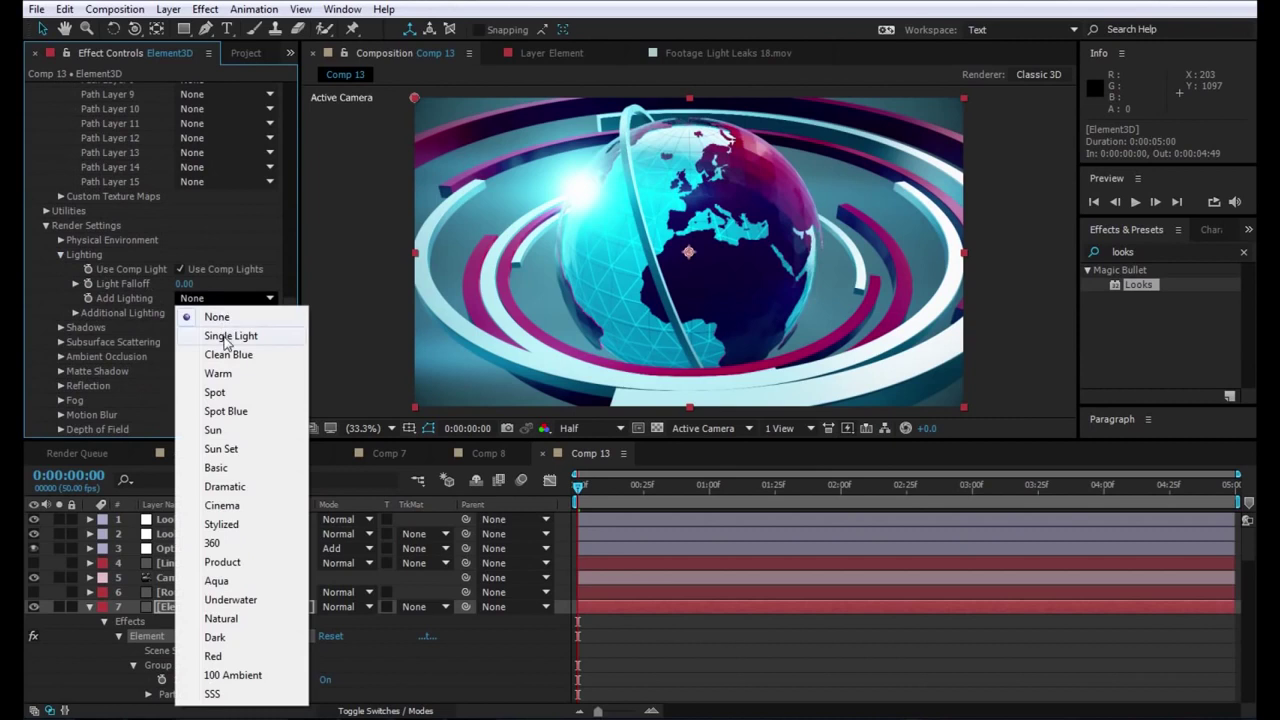
left_click(234, 327)
left_click(248, 300)
left_click(218, 373)
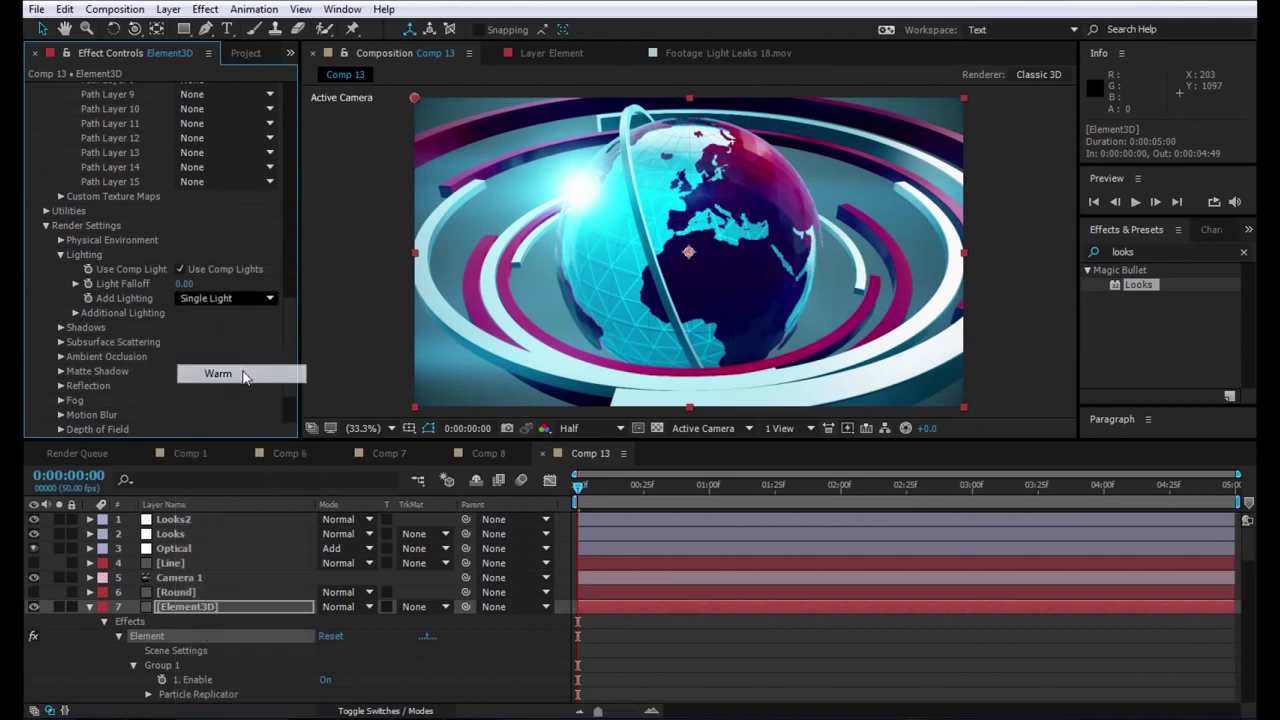
- Compare the Basic and Dramatic lighting presets and settle on Basic
left_click(246, 302)
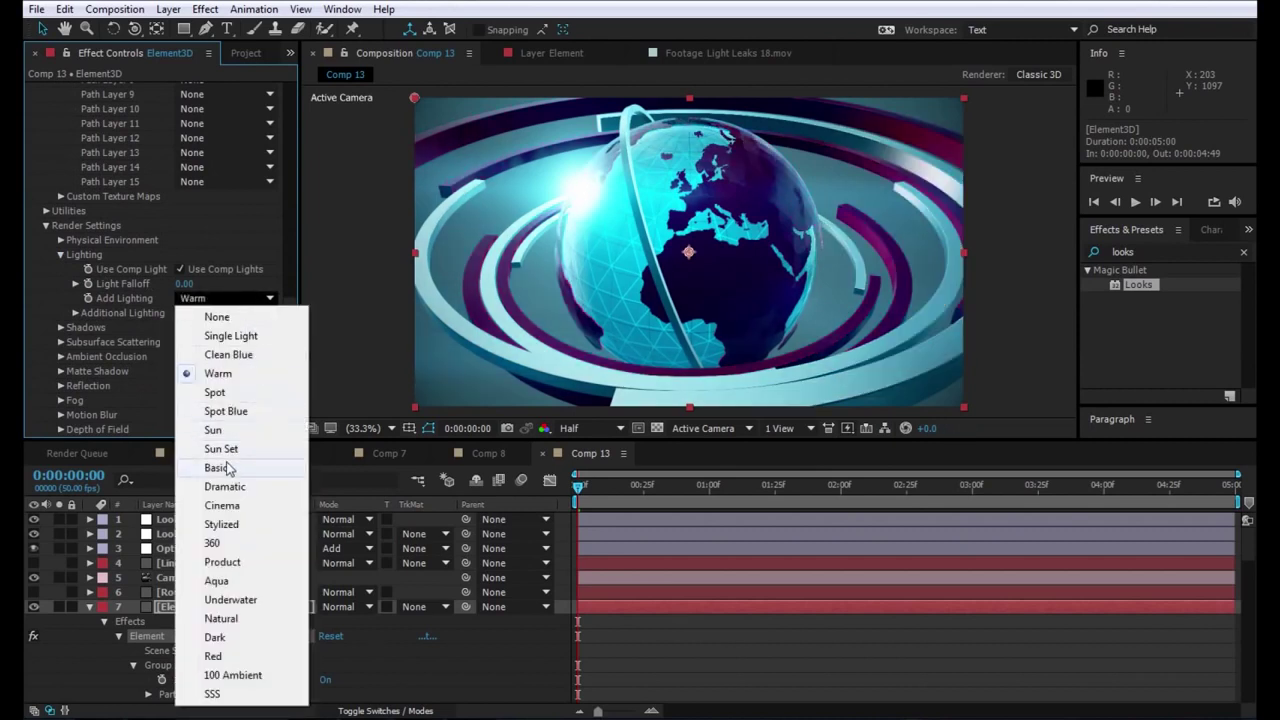
left_click(218, 467)
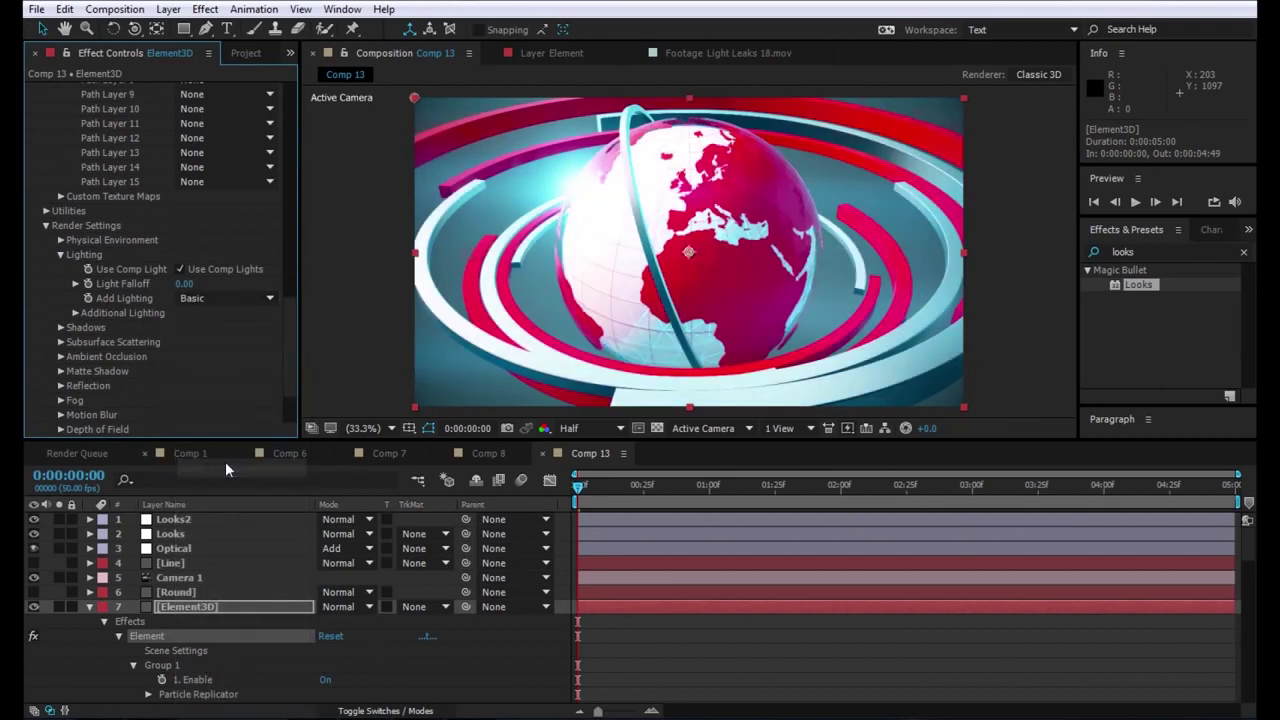
left_click(250, 300)
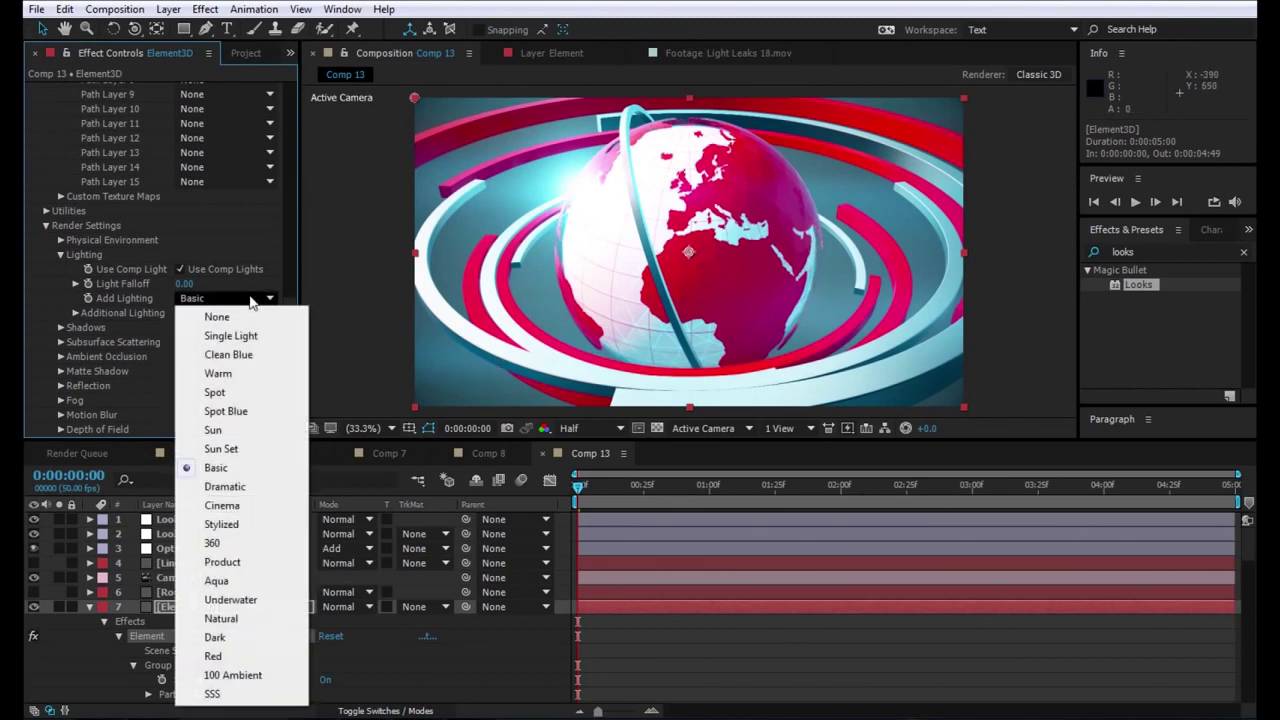
left_click(224, 487)
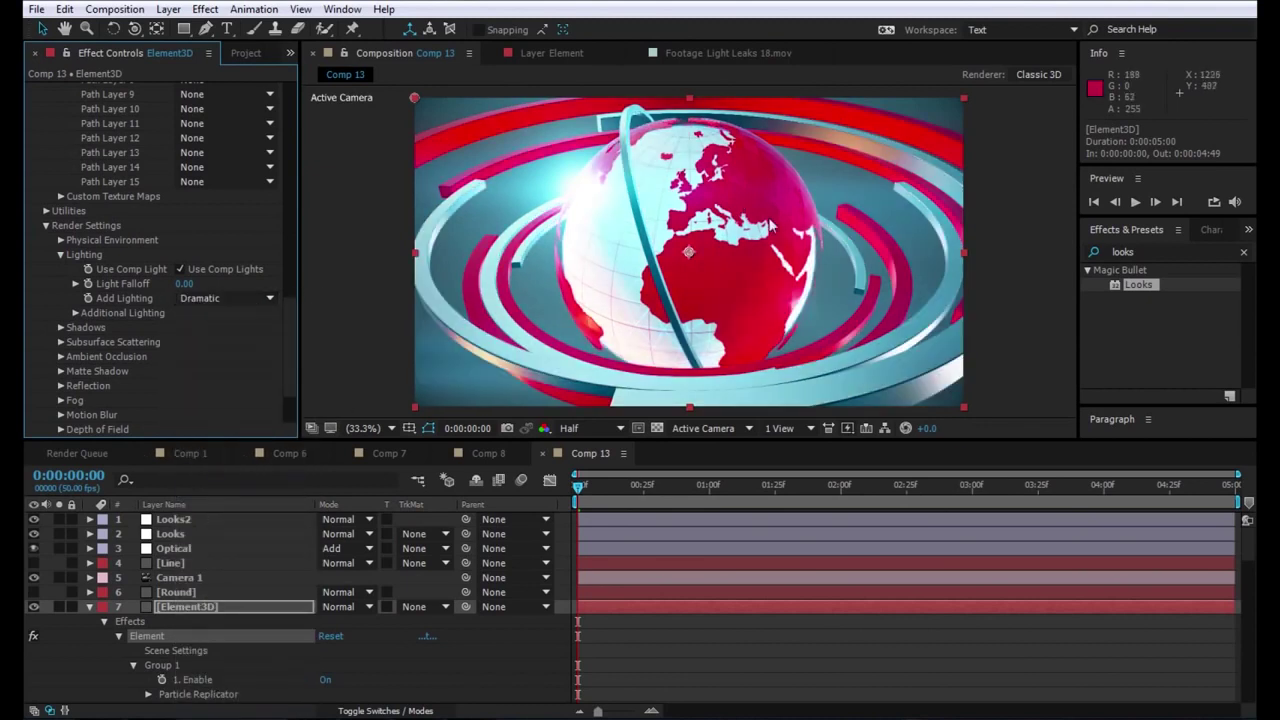
left_click(237, 298)
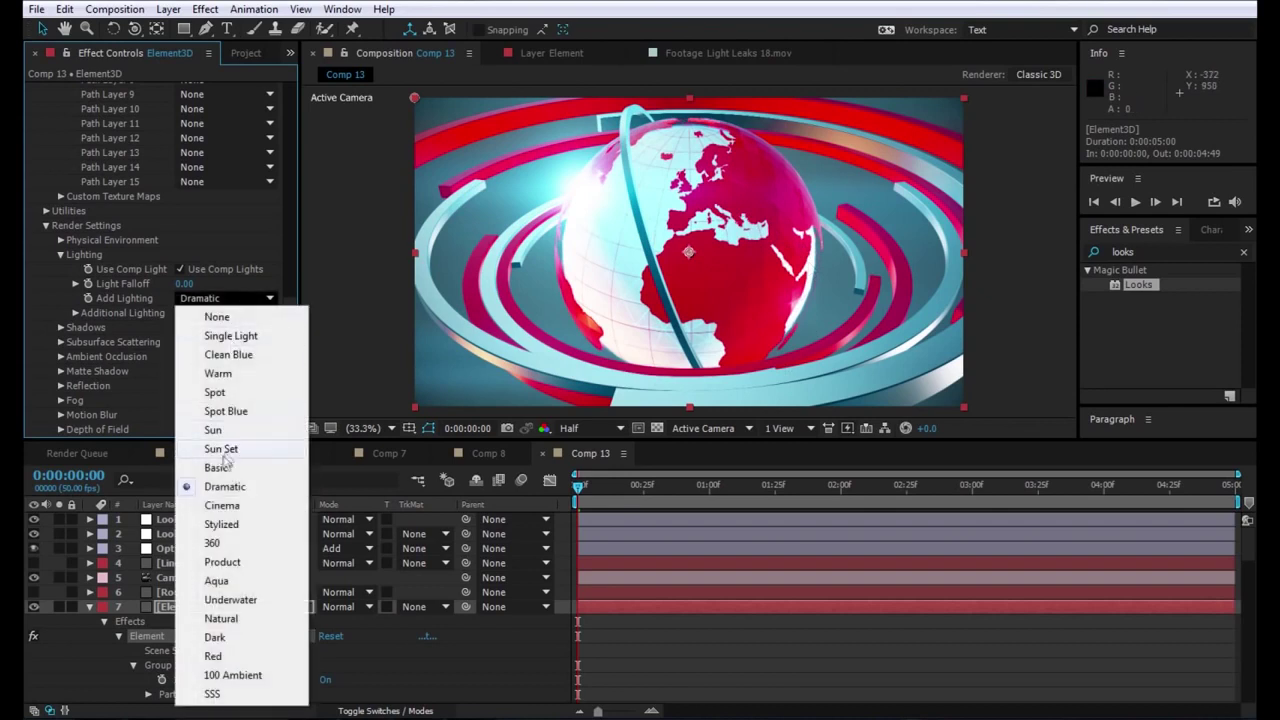
left_click(220, 468)
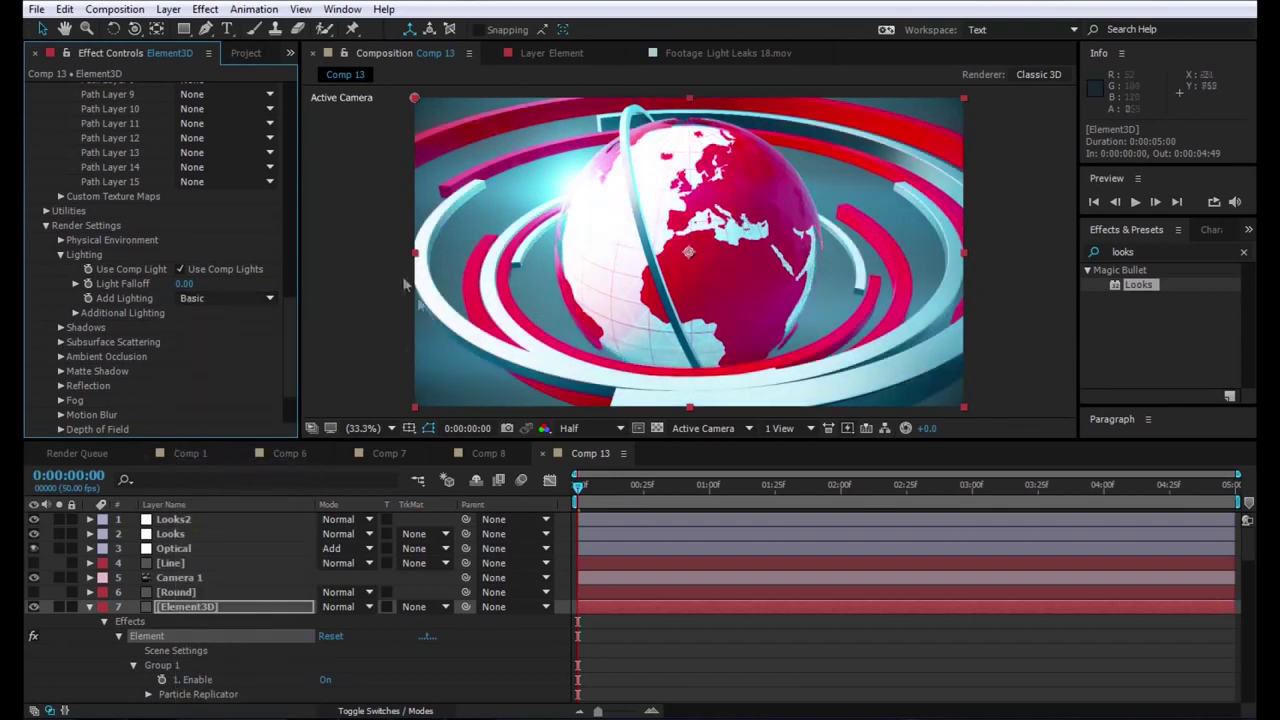
scroll(131, 419, "down", 3)
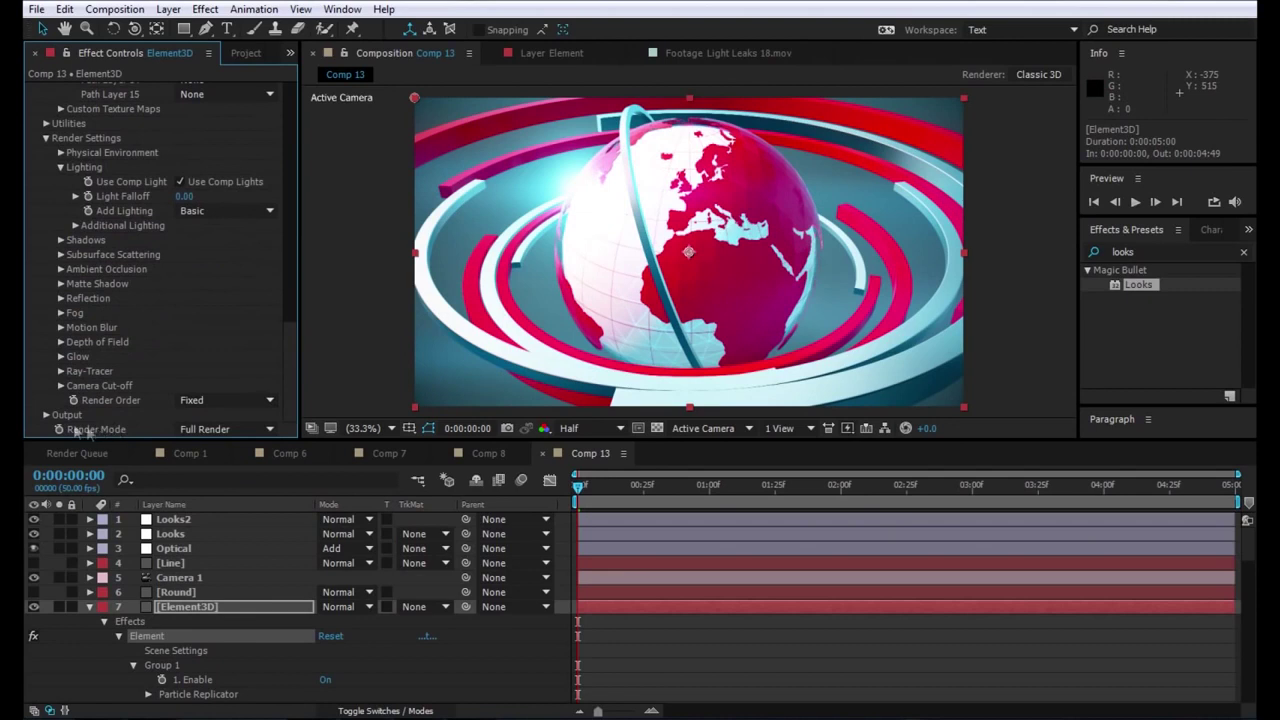
- Expand Output > Multi-Pass Mixer and set the Specular mix to 4.55
left_click(46, 414)
scroll(49, 411, "down", 6)
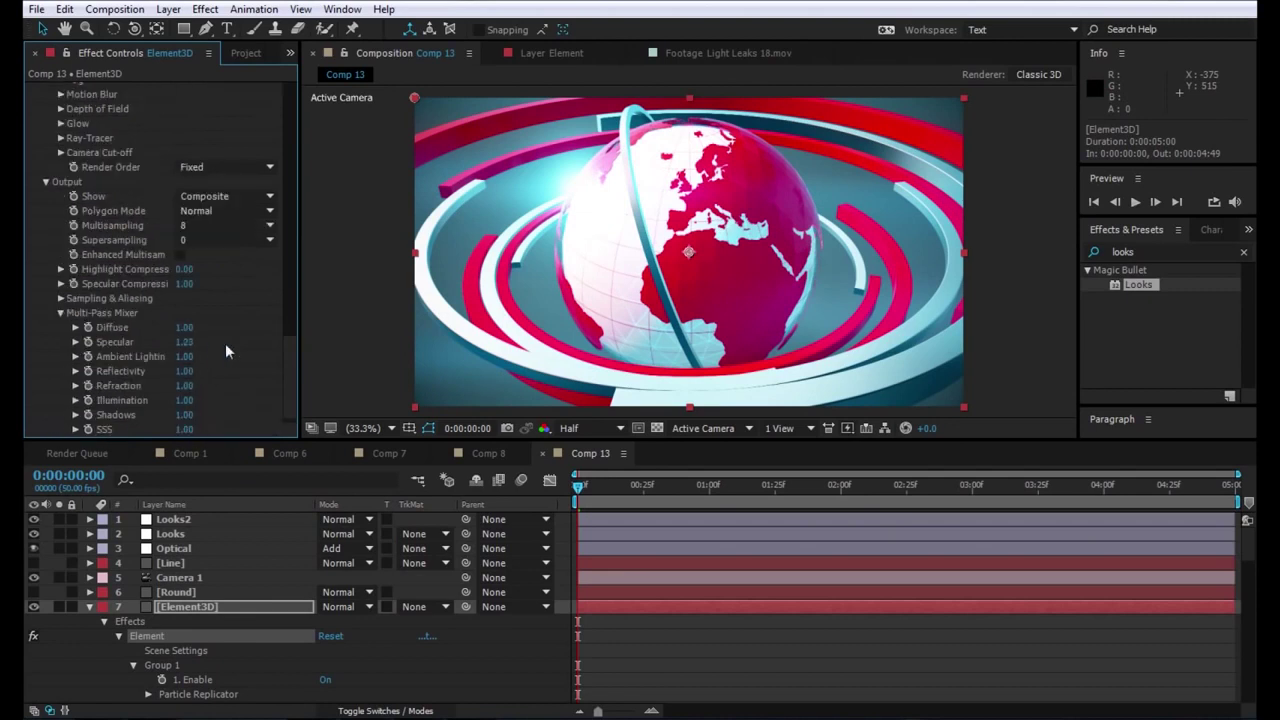
left_click_drag(215, 350, 475, 350)
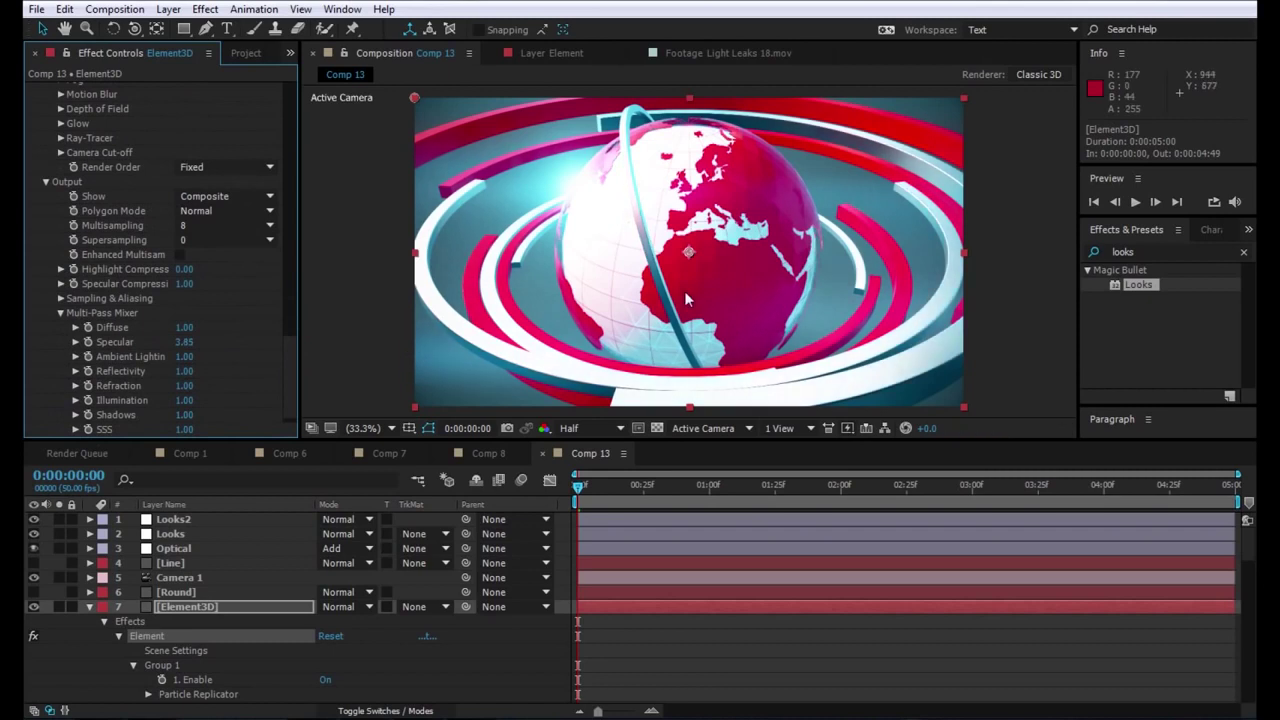
left_click_drag(188, 343, 380, 350)
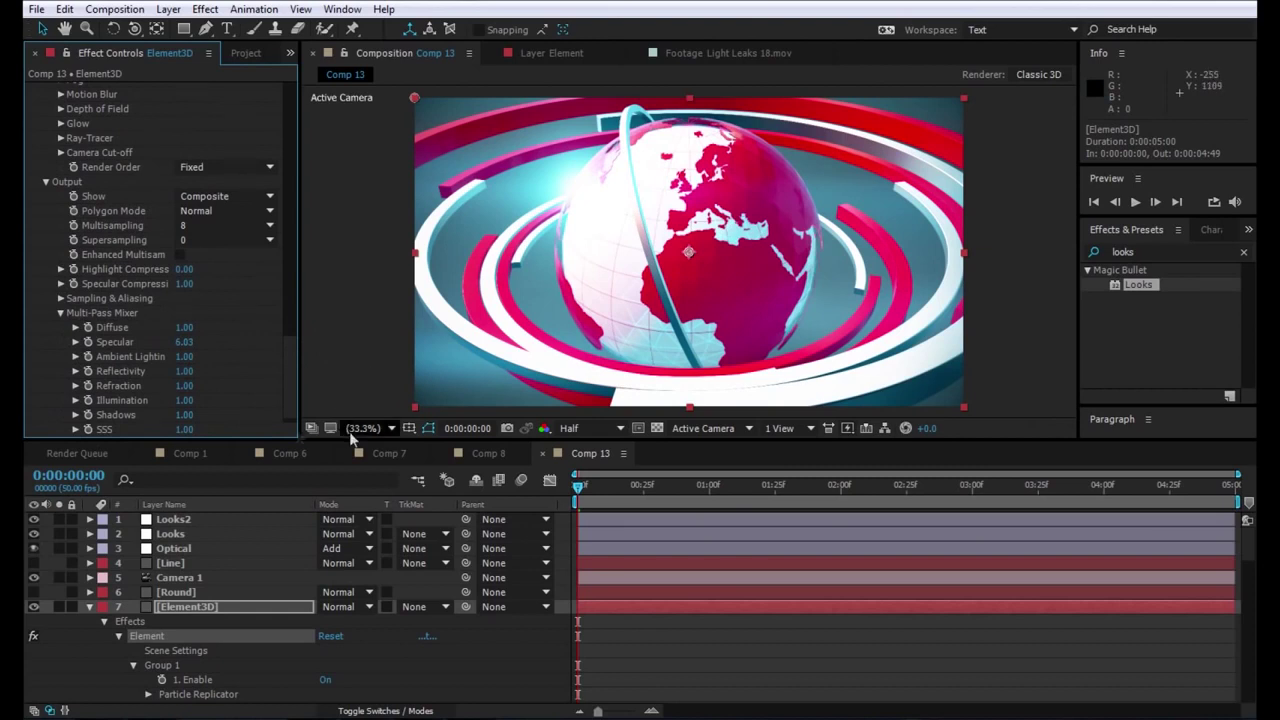
left_click_drag(184, 342, 176, 342)
left_click_drag(181, 357, 71, 356)
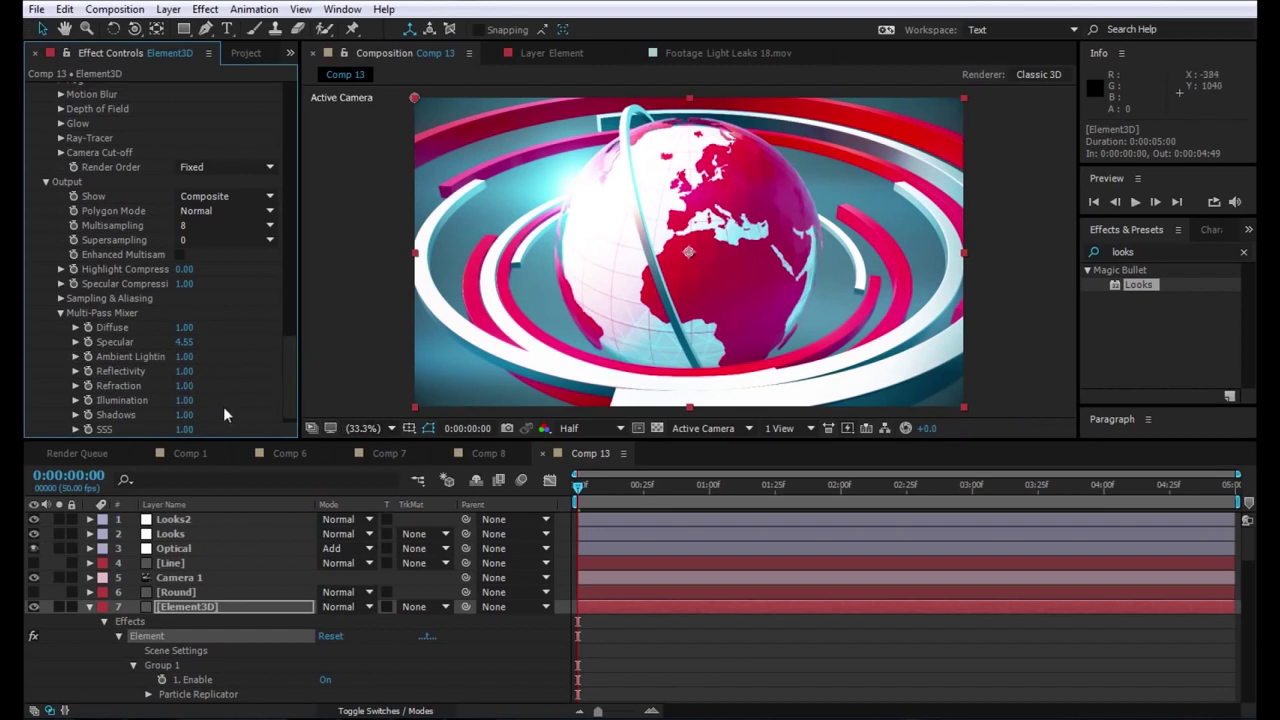
- Raise the Ambient Occlusion SSAO Intensity from 2.0 to 15.0
mouse_move(292, 369)
left_mouse_down()
mouse_move(294, 231)
mouse_move(297, 307)
left_mouse_up()
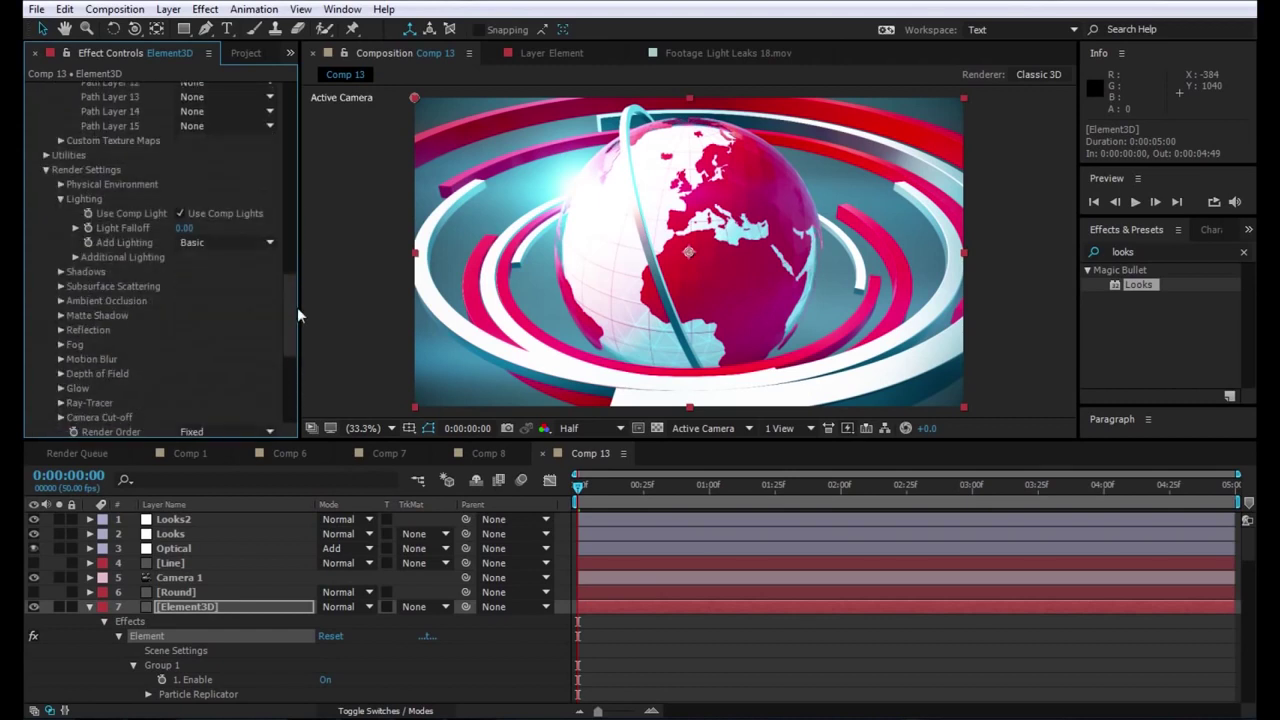
left_click(60, 301)
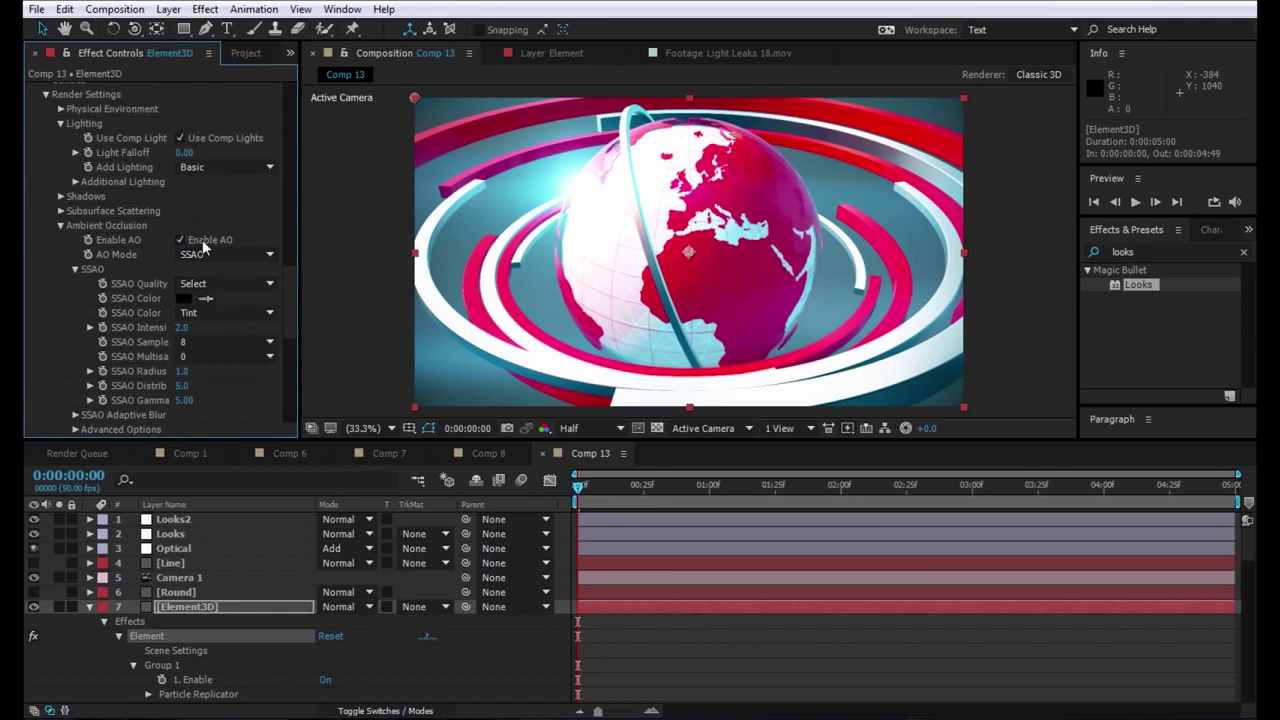
left_click(182, 328)
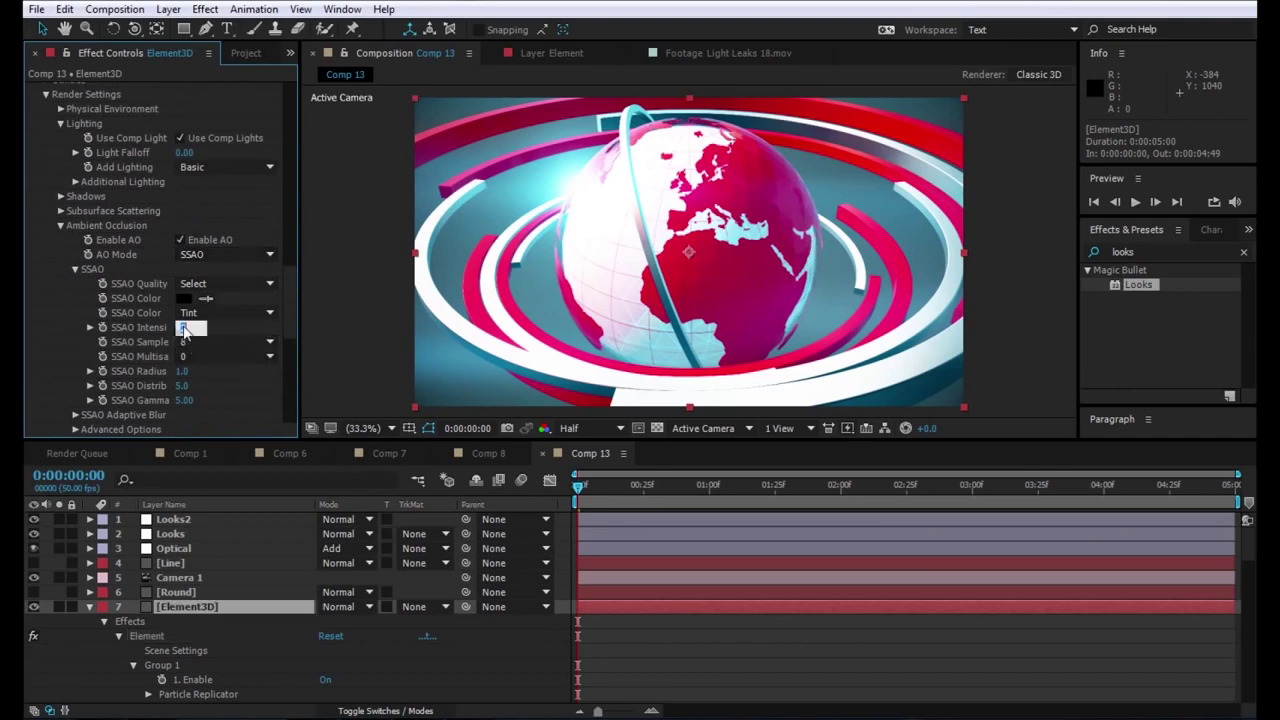
type("35")
key("Return")
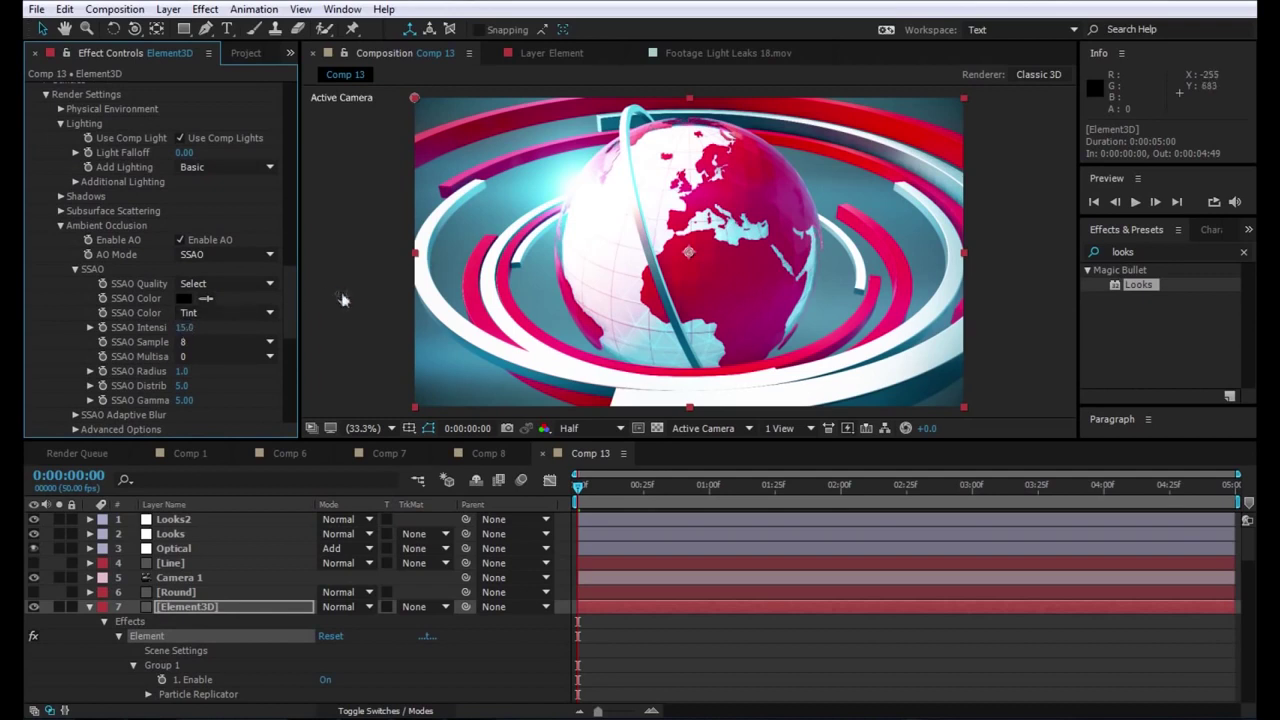
- Toggle the Looks2 layer off and on to compare the grade
left_click(172, 521)
left_click(34, 520)
left_click(34, 520)
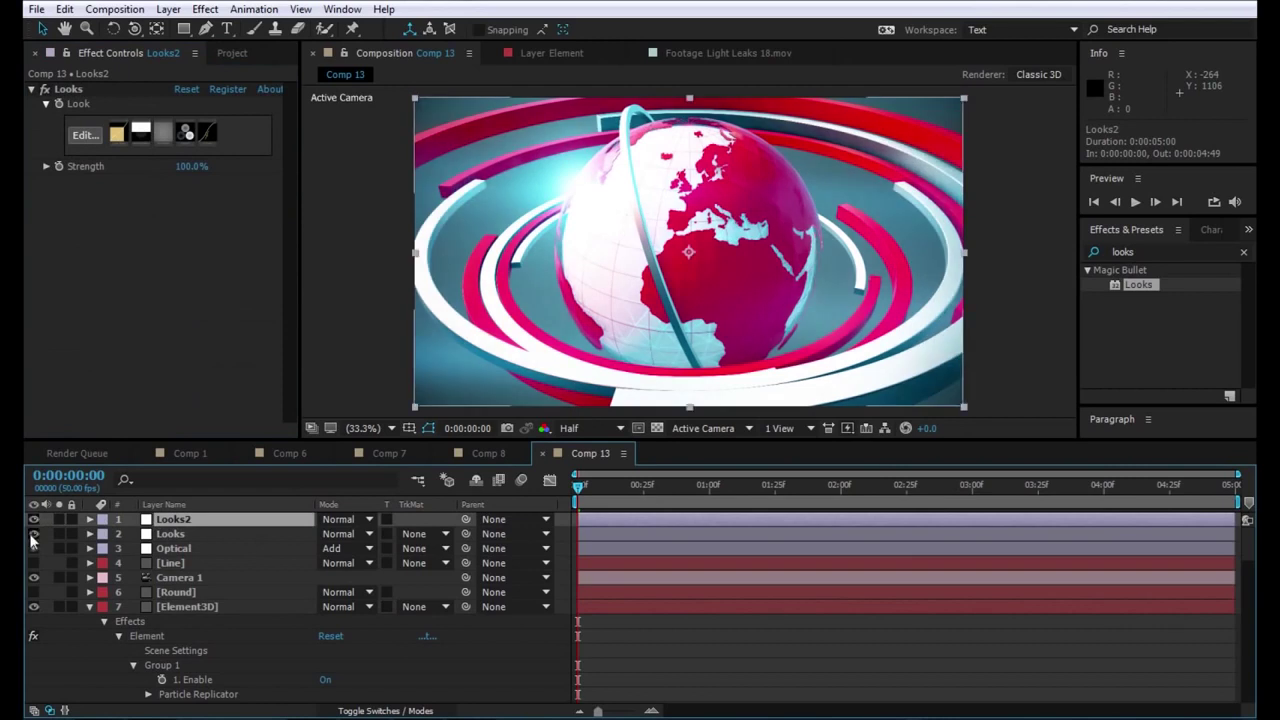
- Compare the globe with and without the Looks grade, then set Looks strength to 5%
left_click(33, 535)
left_click(33, 535)
left_click(33, 535)
left_click(33, 535)
left_click(160, 537)
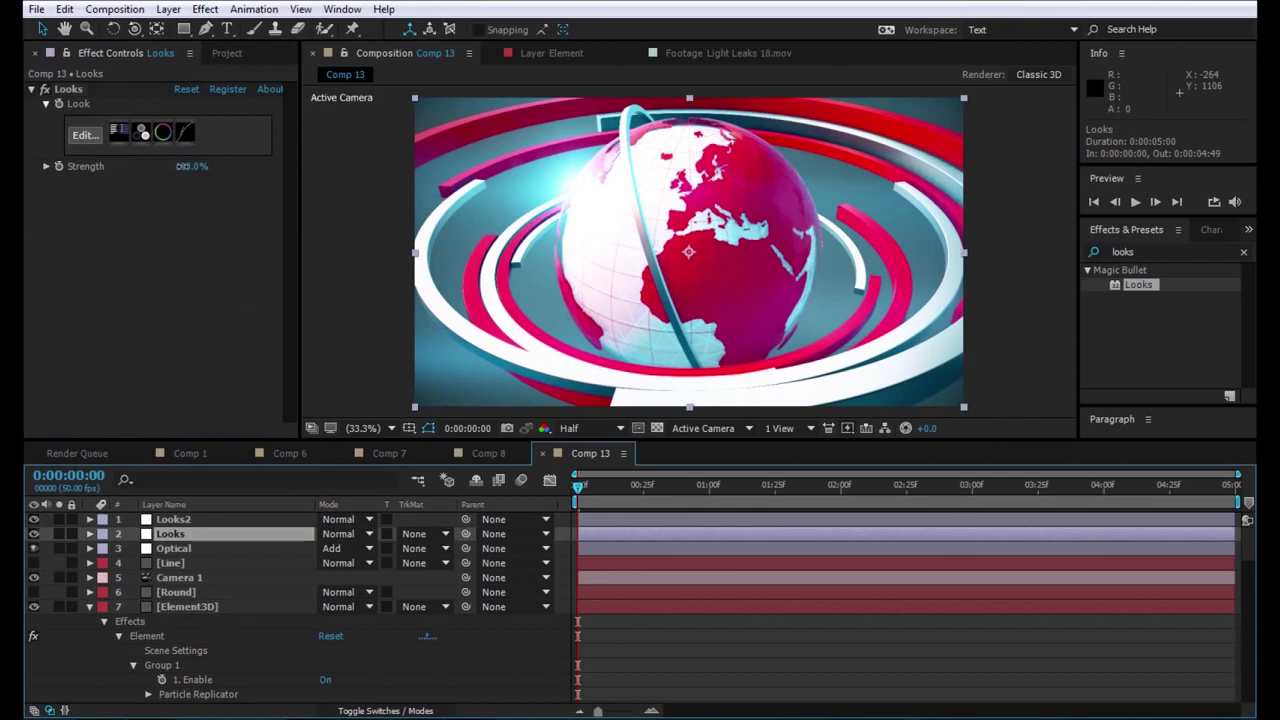
left_click_drag(190, 172, 80, 174)
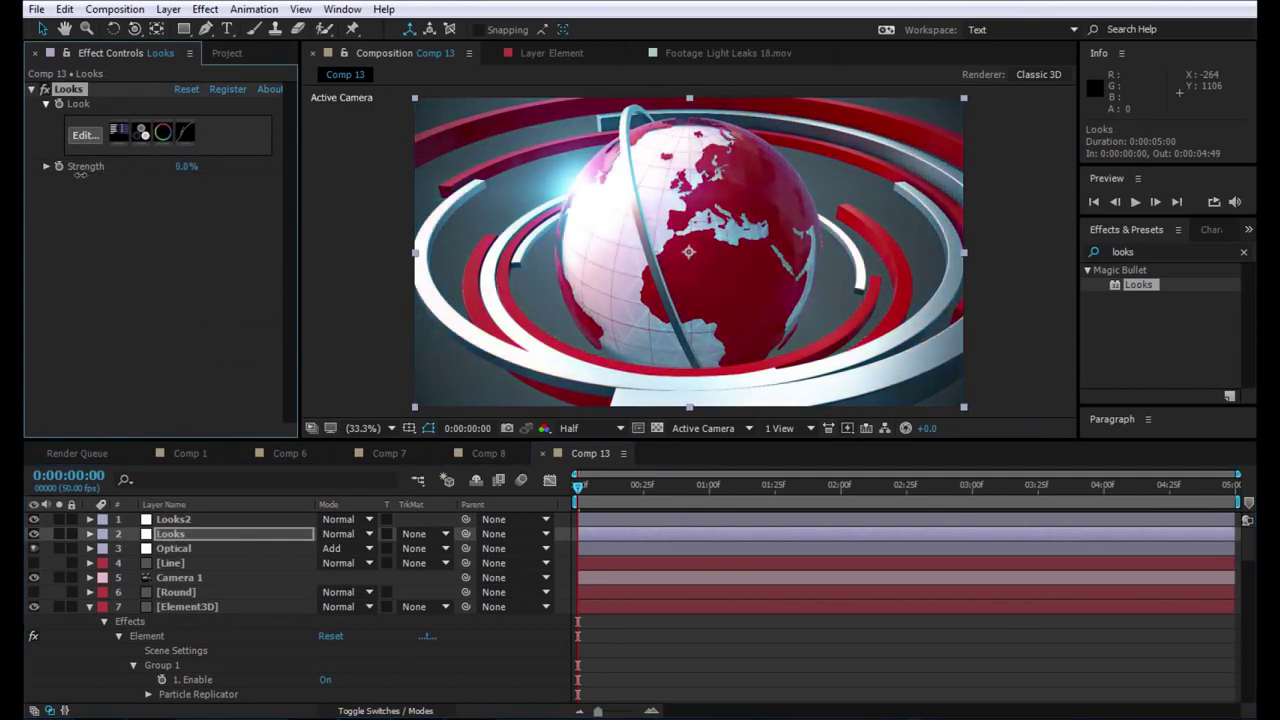
left_click_drag(63, 178, 67, 178)
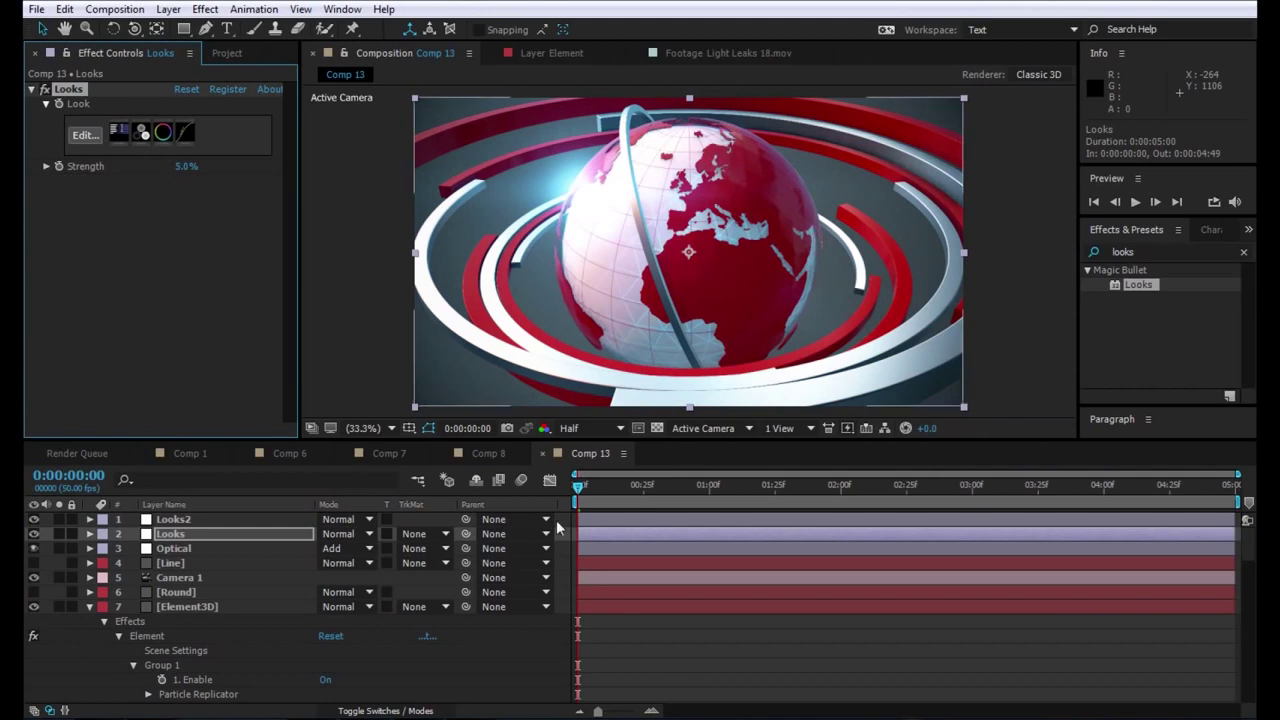
- Preview the animation to check the softer 5% grade on the spinning globe
key("space")
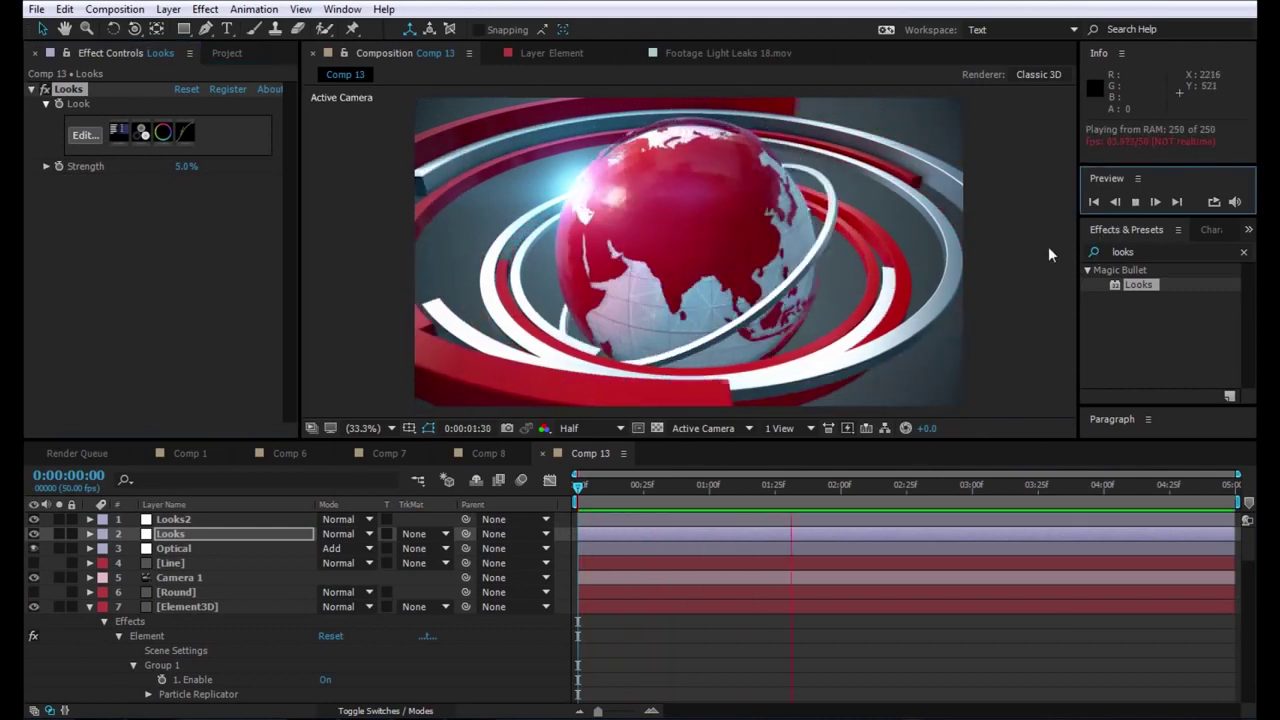
key("space")
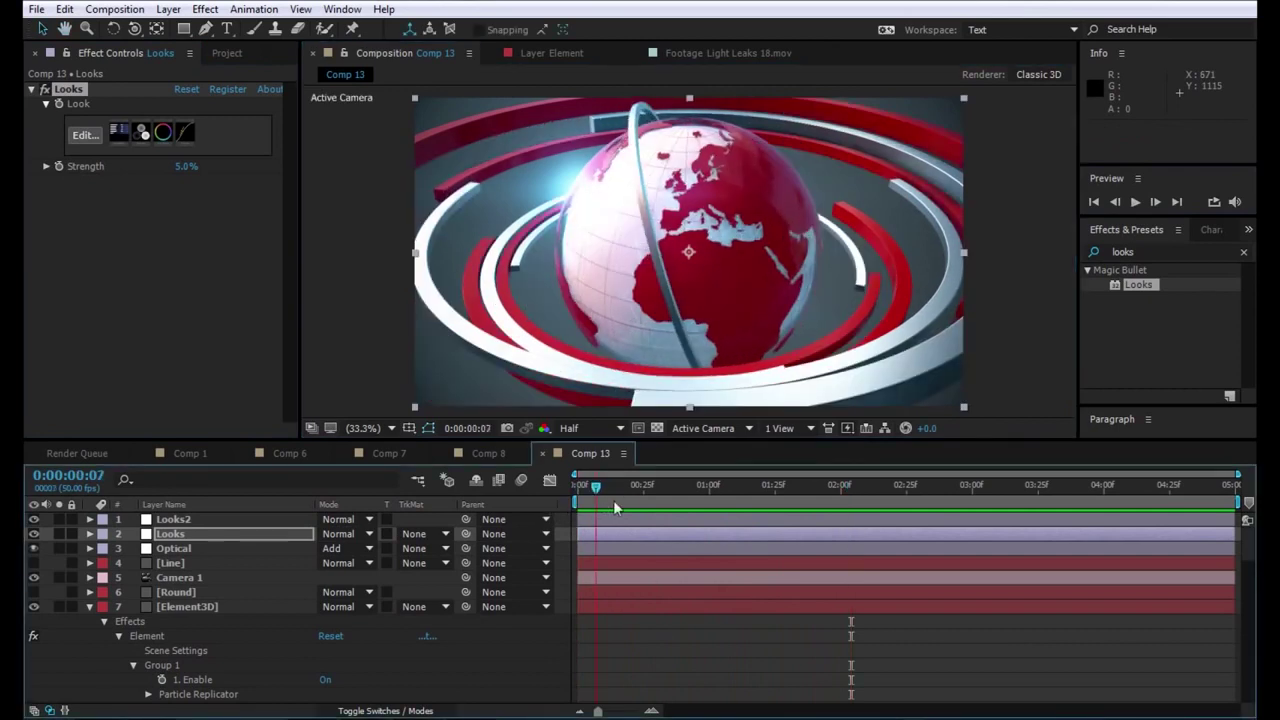
left_click_drag(577, 486, 688, 486)
left_click(578, 486)
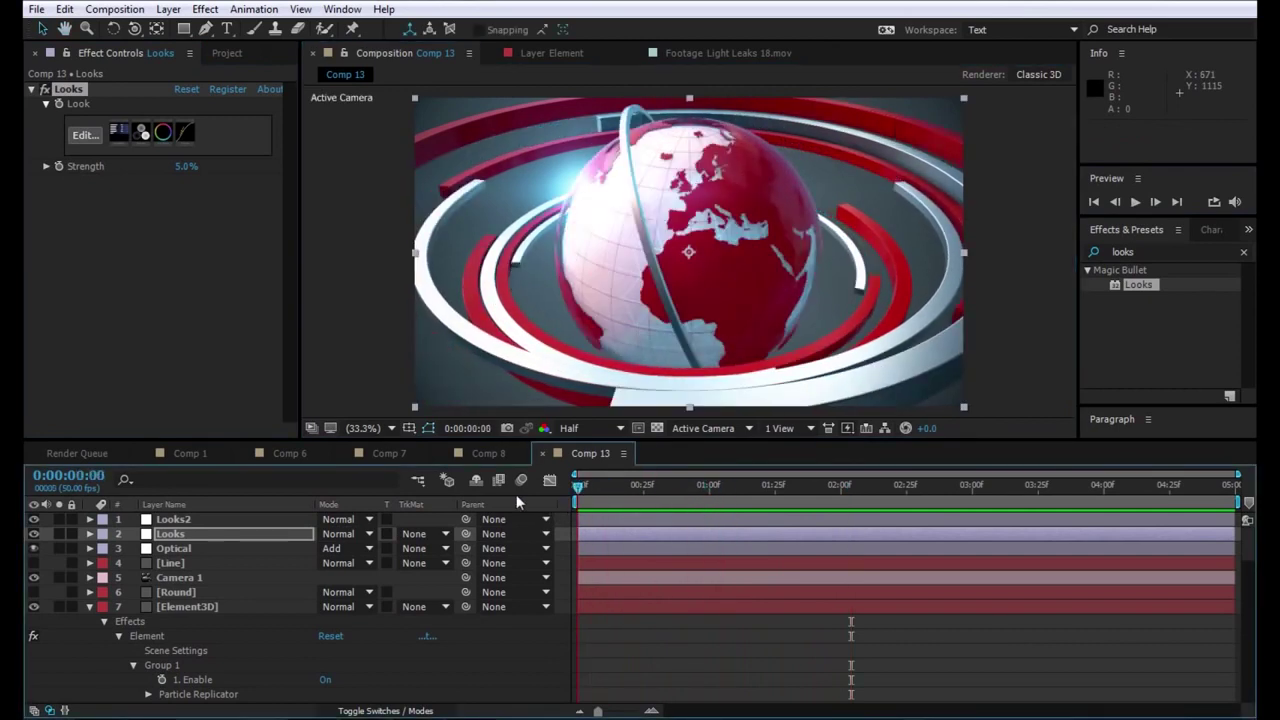
left_click(1135, 202)
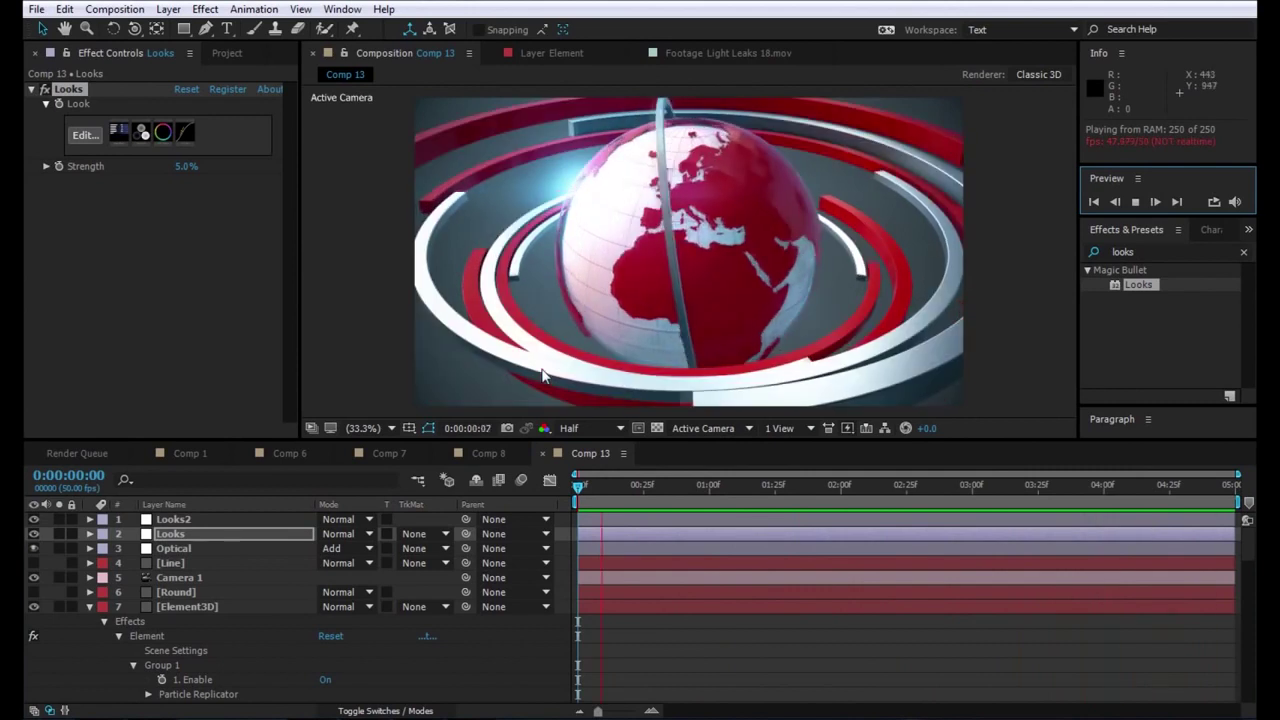
left_click_drag(709, 486, 576, 490)
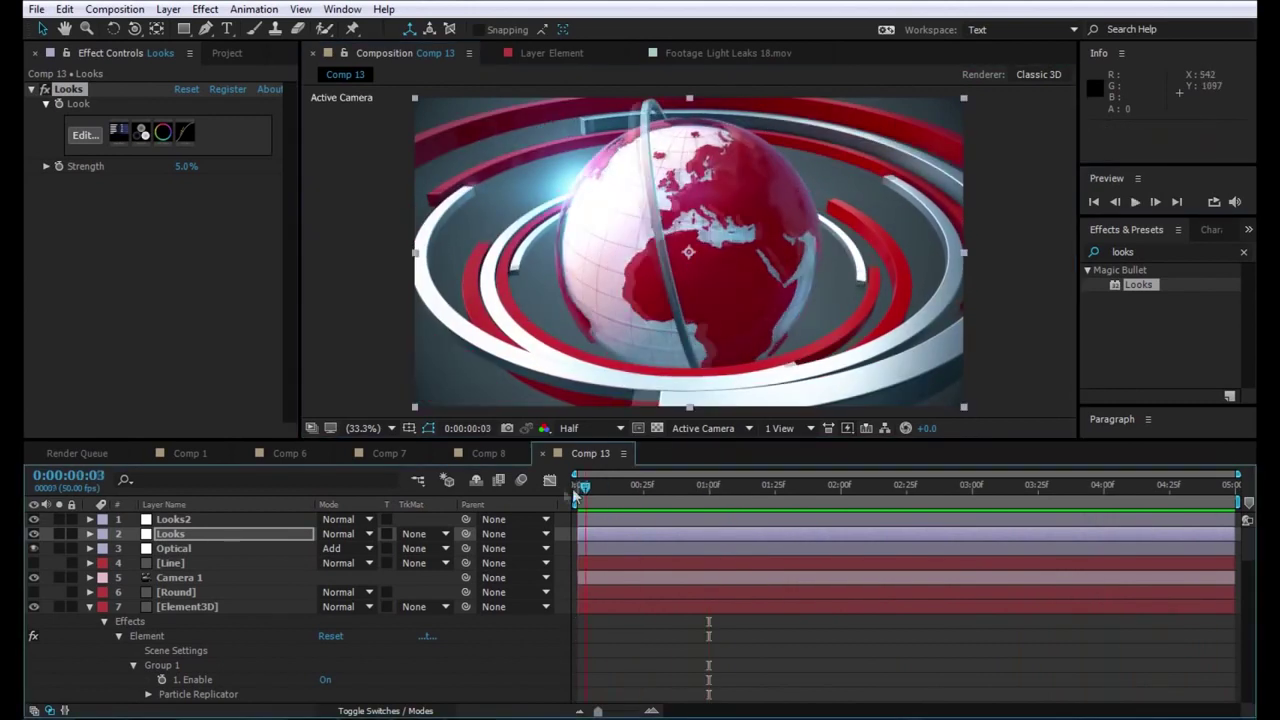
- Give the Optical flare's Rotation Offset a time*25 expression
left_click(172, 548)
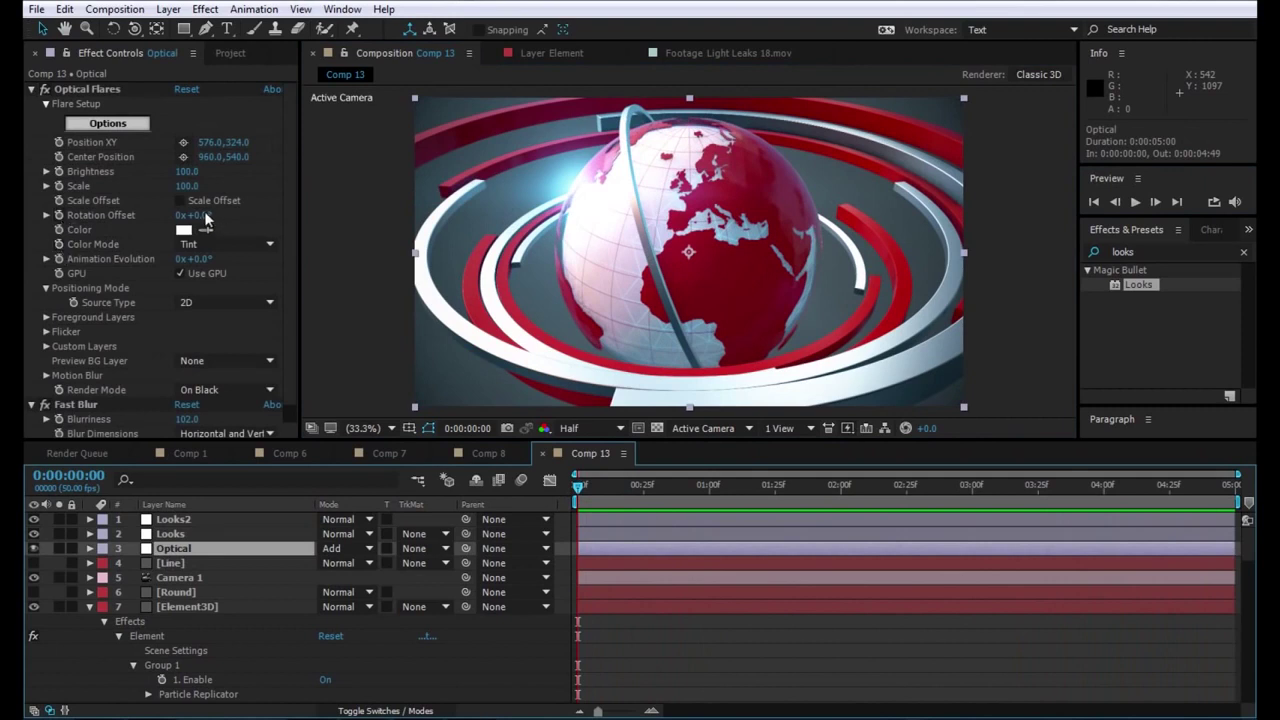
left_click_drag(206, 218, 230, 218)
key("ctrl+z")
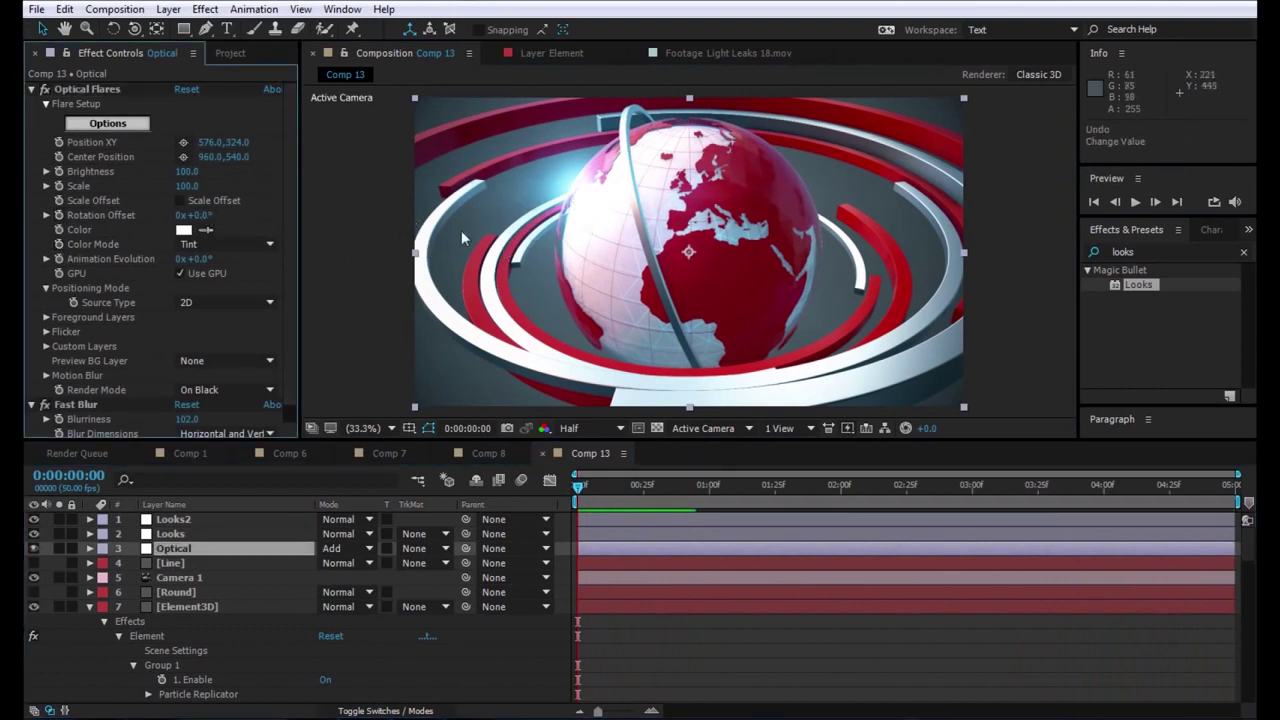
left_click(59, 215, "alt")
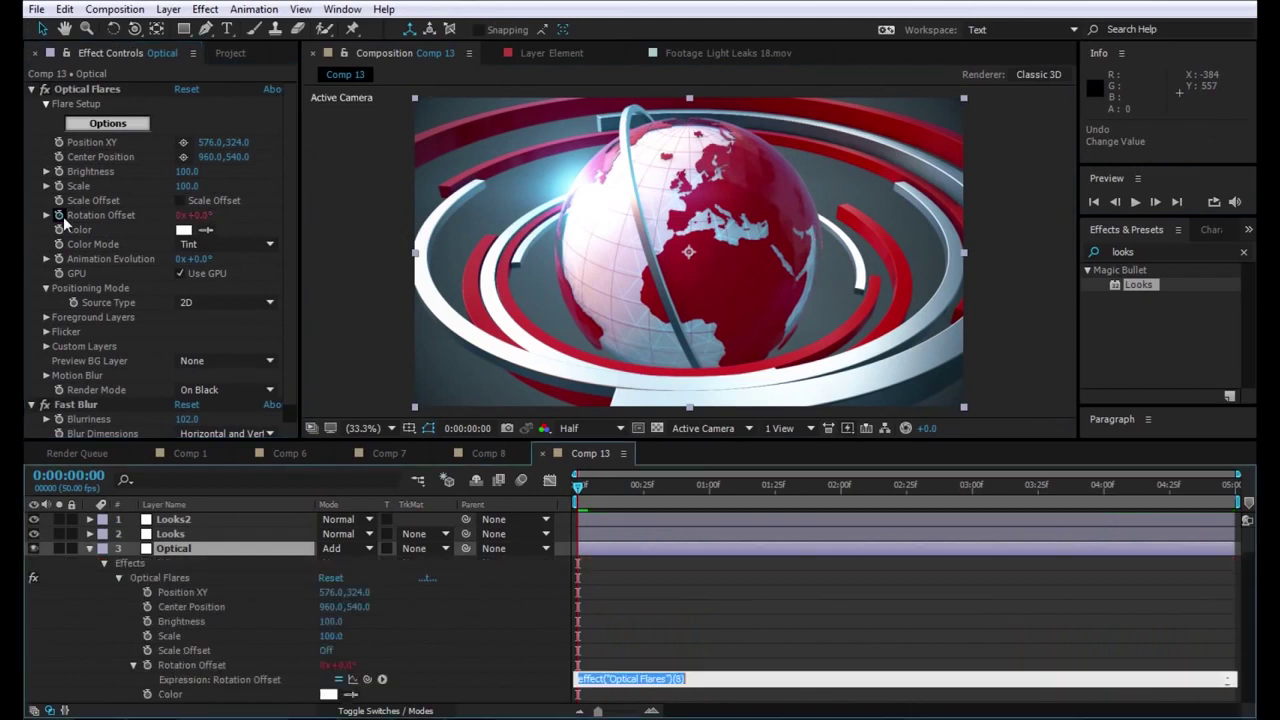
type("time*25")
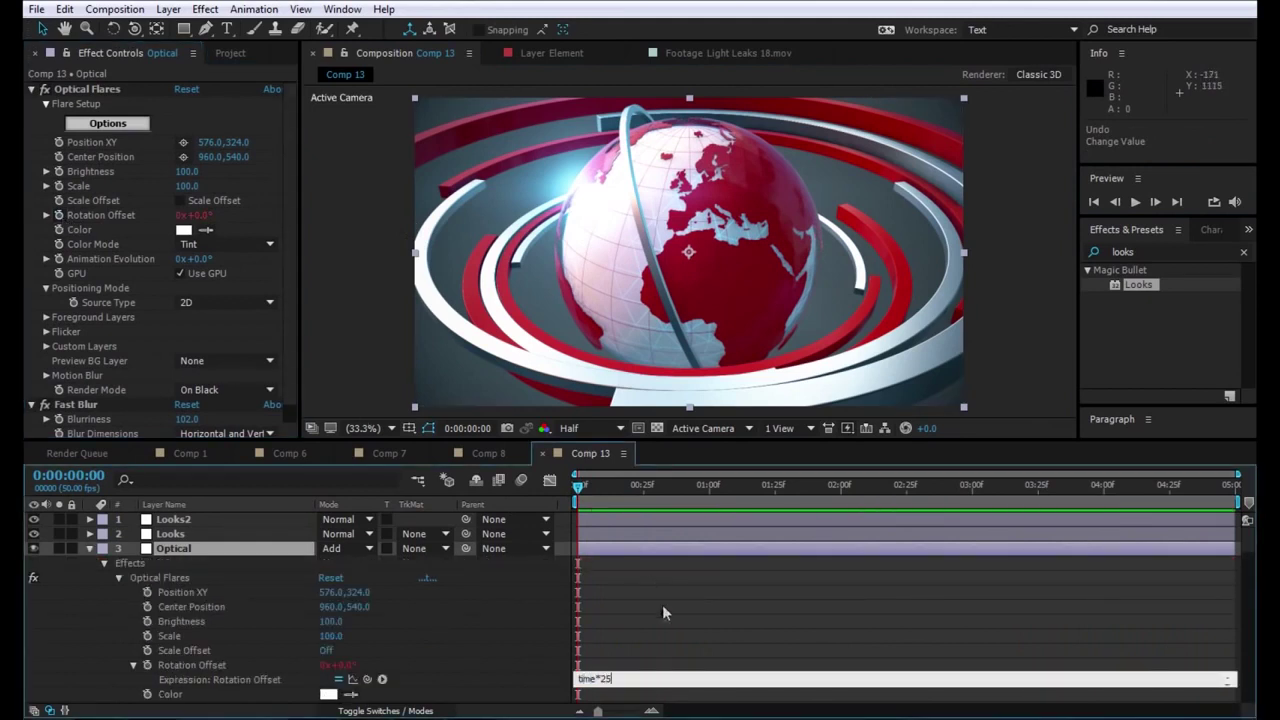
left_click(662, 604)
- Preview the spinning flare, then start a new text layer in the composition
key("space")
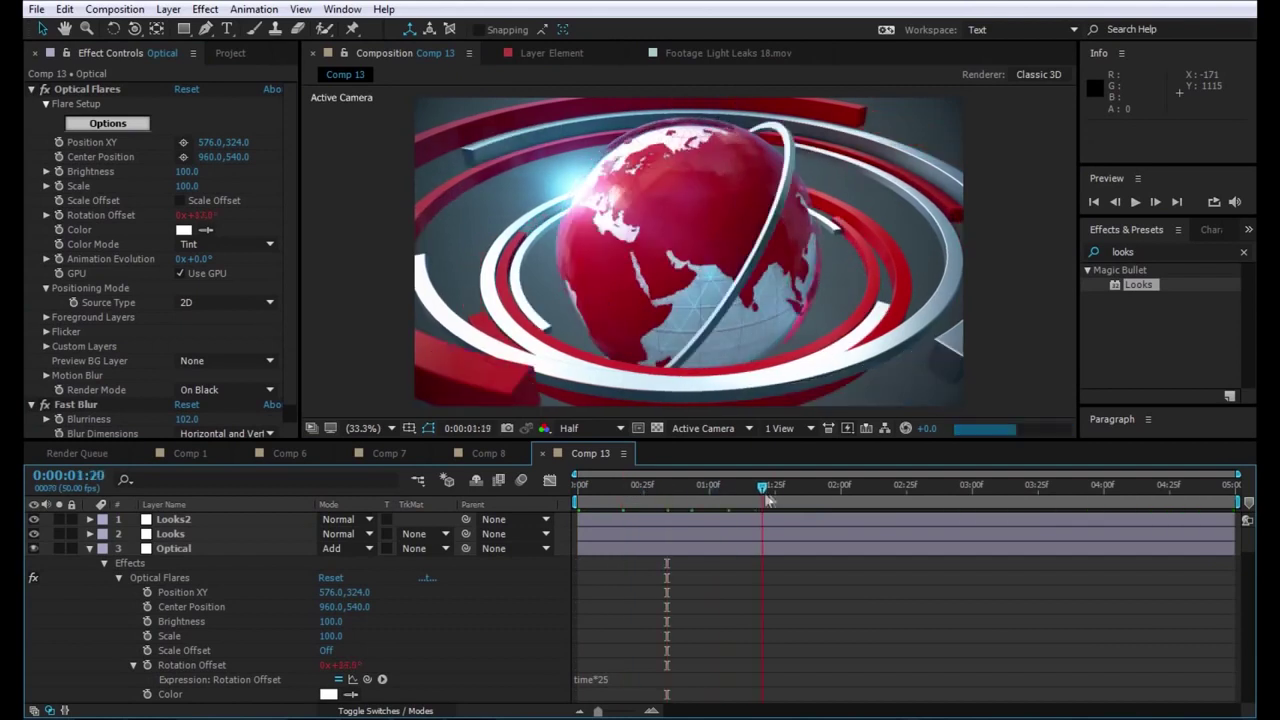
left_click_drag(880, 498, 535, 468)
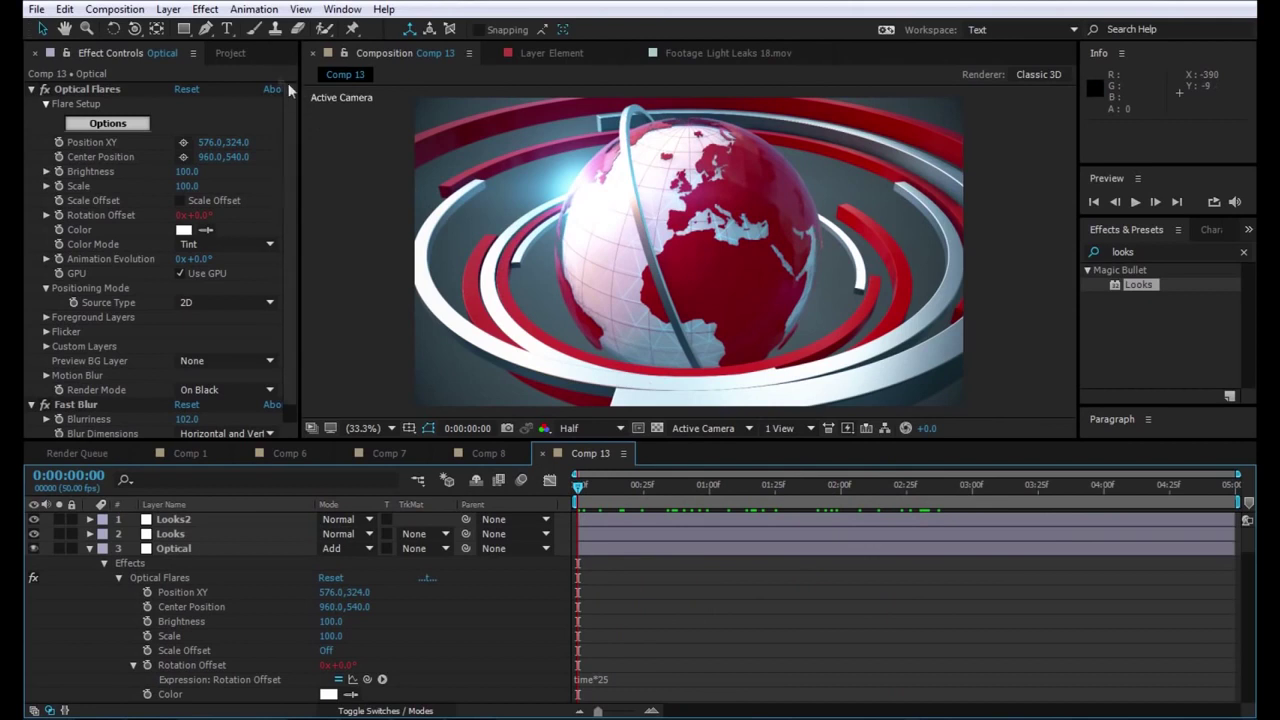
left_click(227, 28)
left_click(580, 280)
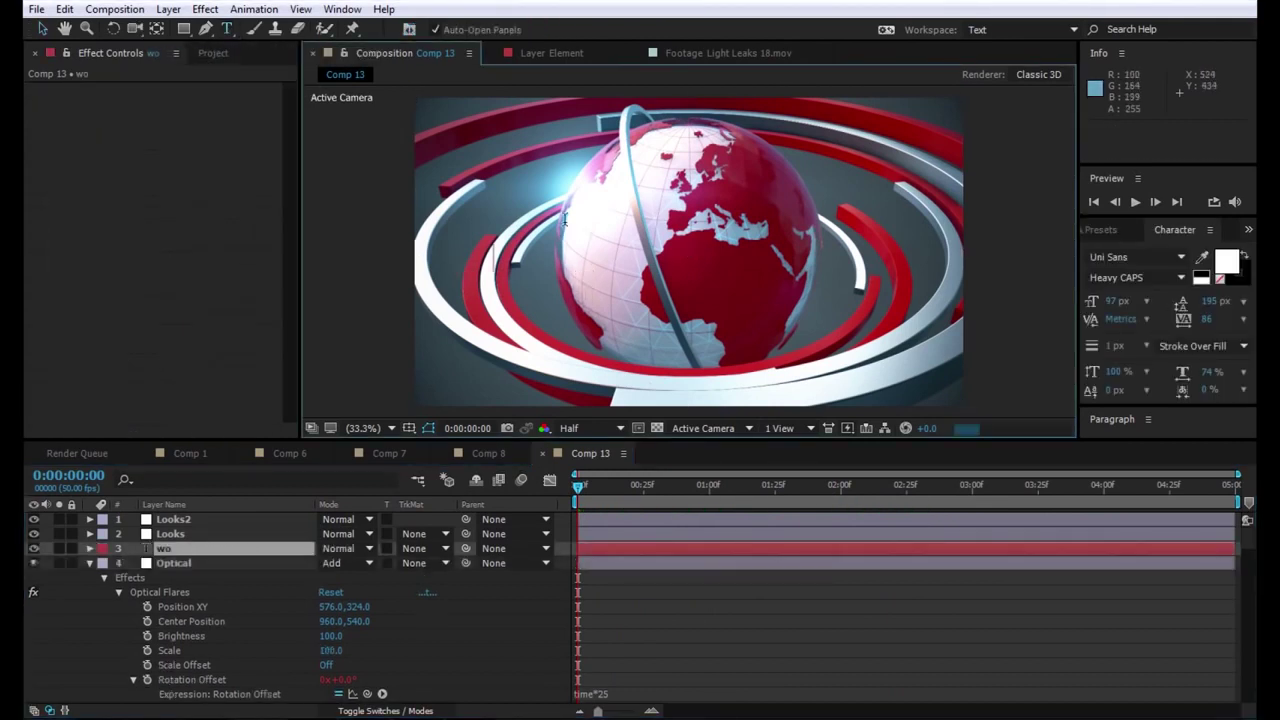
- Type the headline 'world news breaking news' into the new text layer
type("world news breaking")
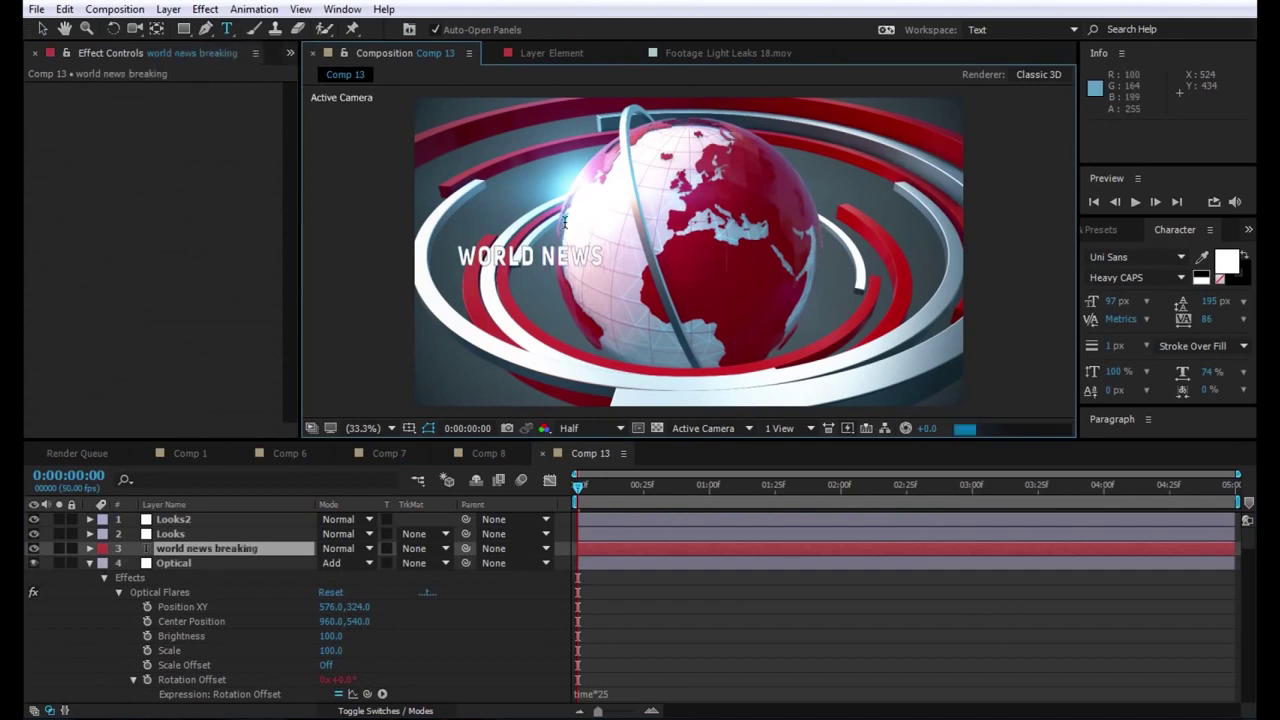
type(" news")
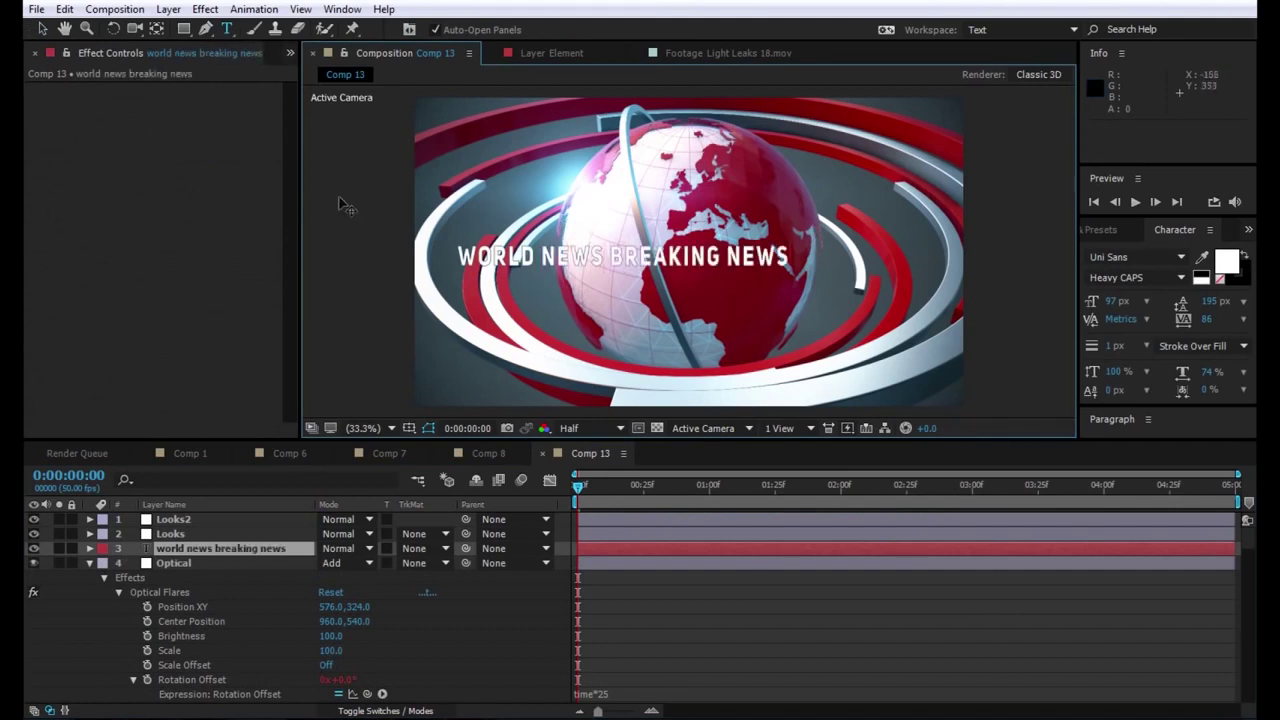
left_click(42, 28)
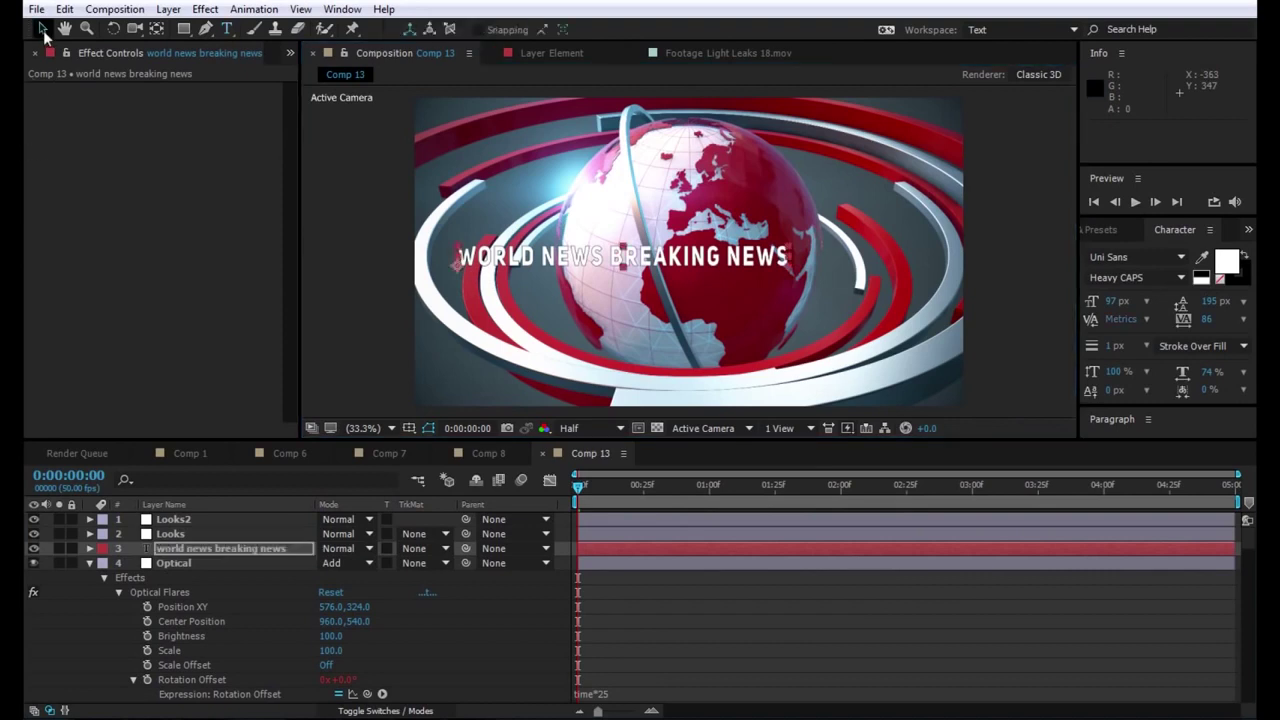
left_click(261, 586)
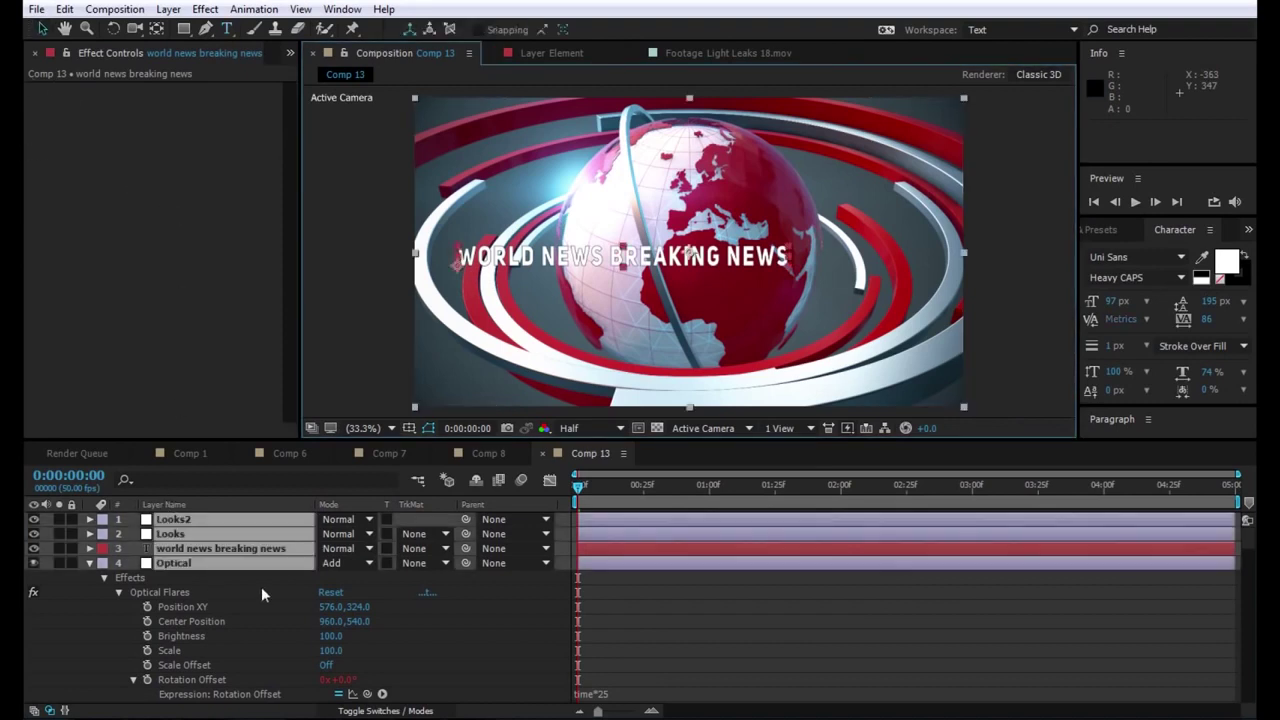
key("e")
- Set Element3D's Path Layer 3 to the headline text layer and hide that layer
left_click(205, 622)
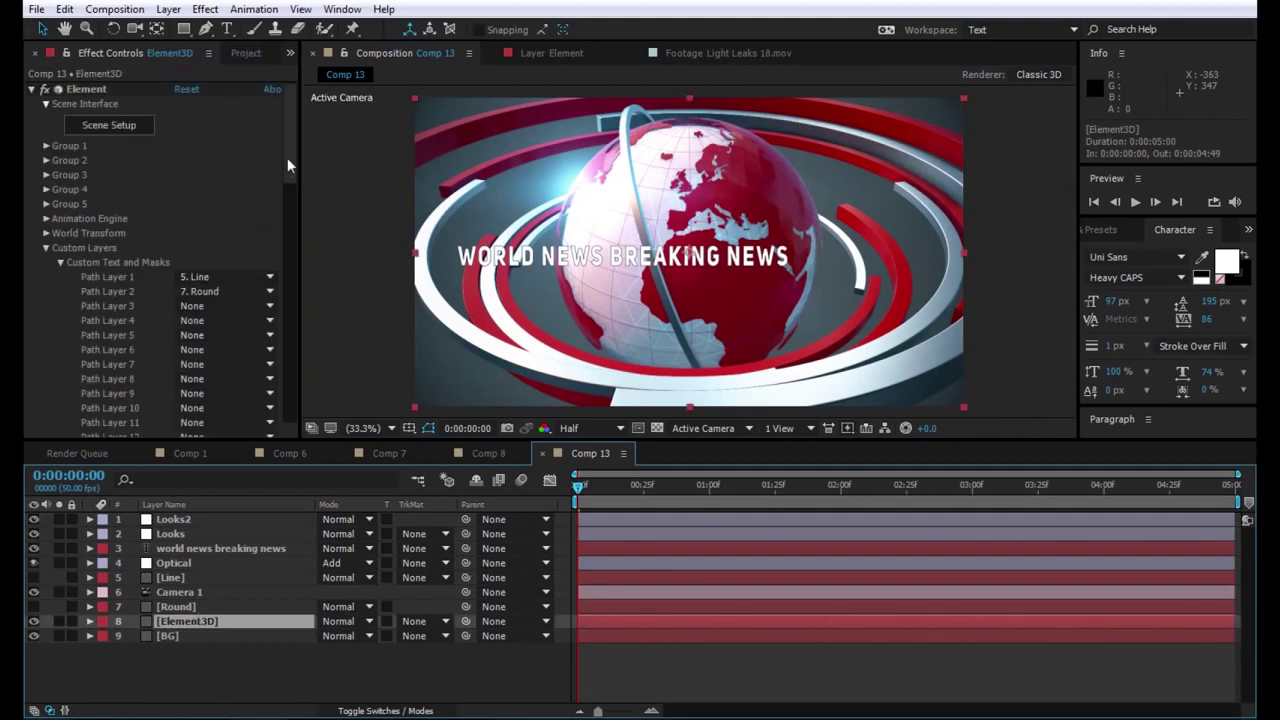
left_click_drag(288, 158, 288, 183)
left_click(228, 214)
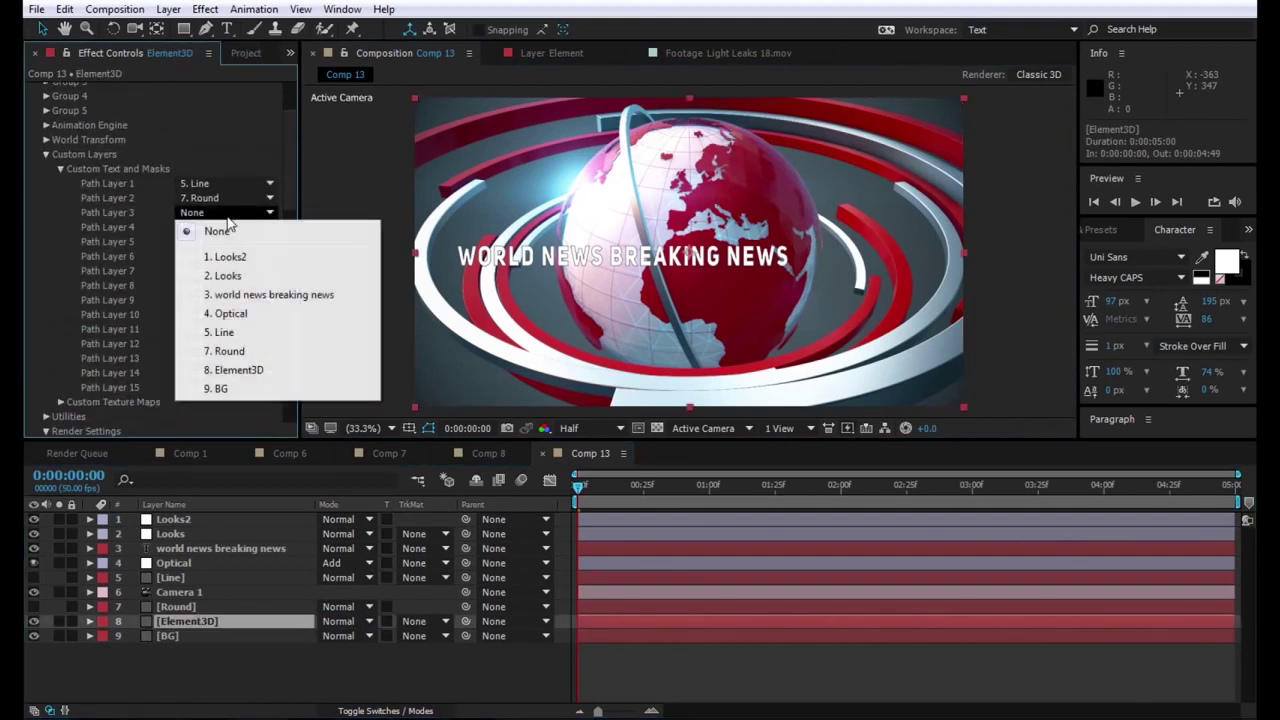
left_click(255, 296)
left_click_drag(290, 196, 290, 170)
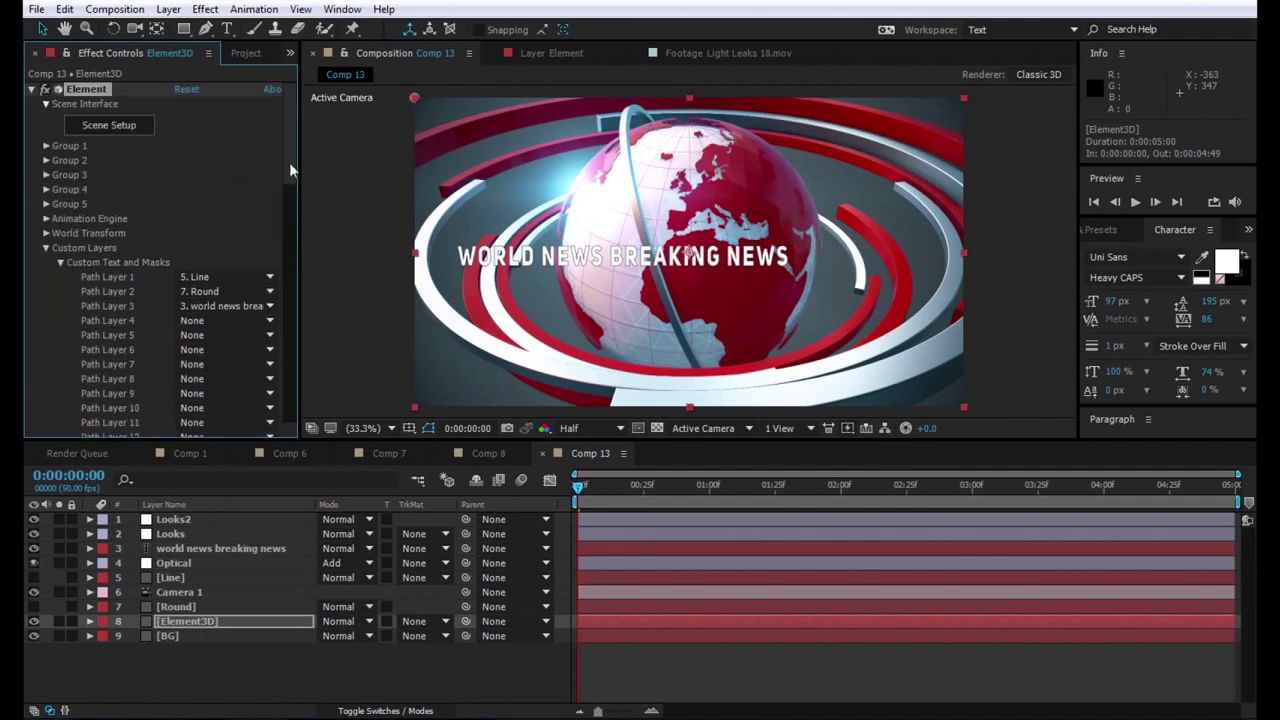
left_click(33, 548)
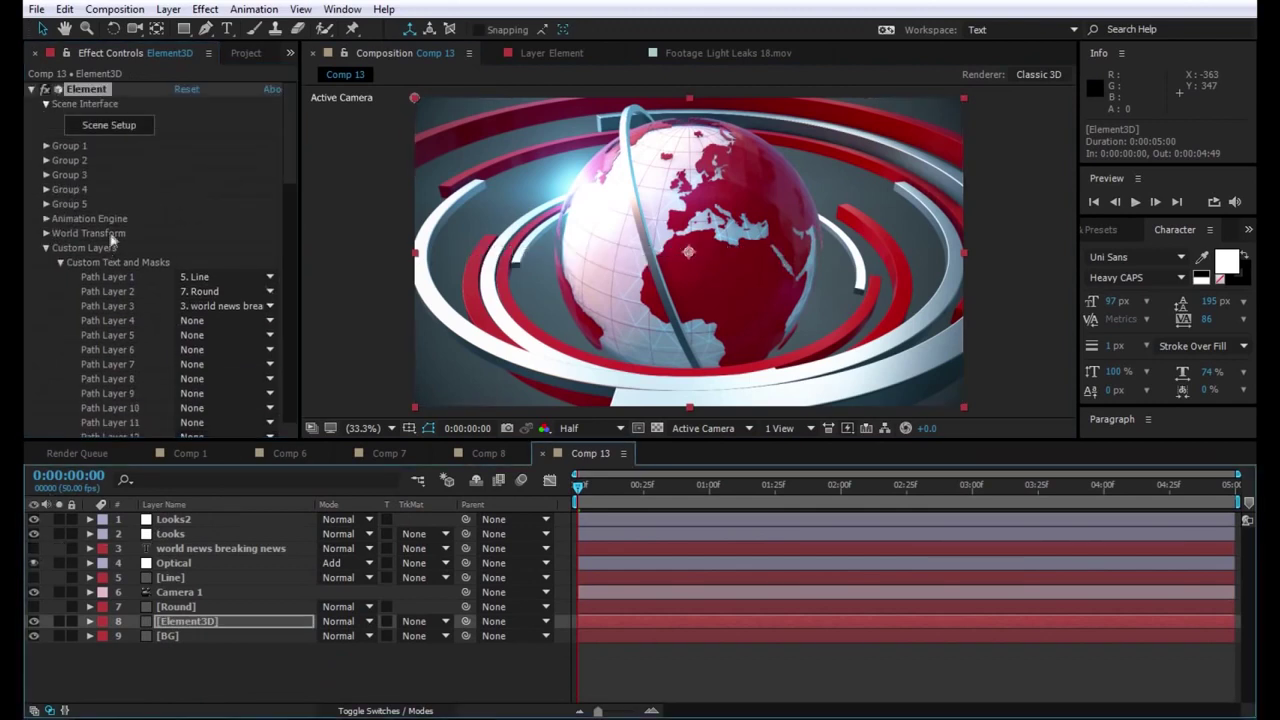
left_click(109, 125)
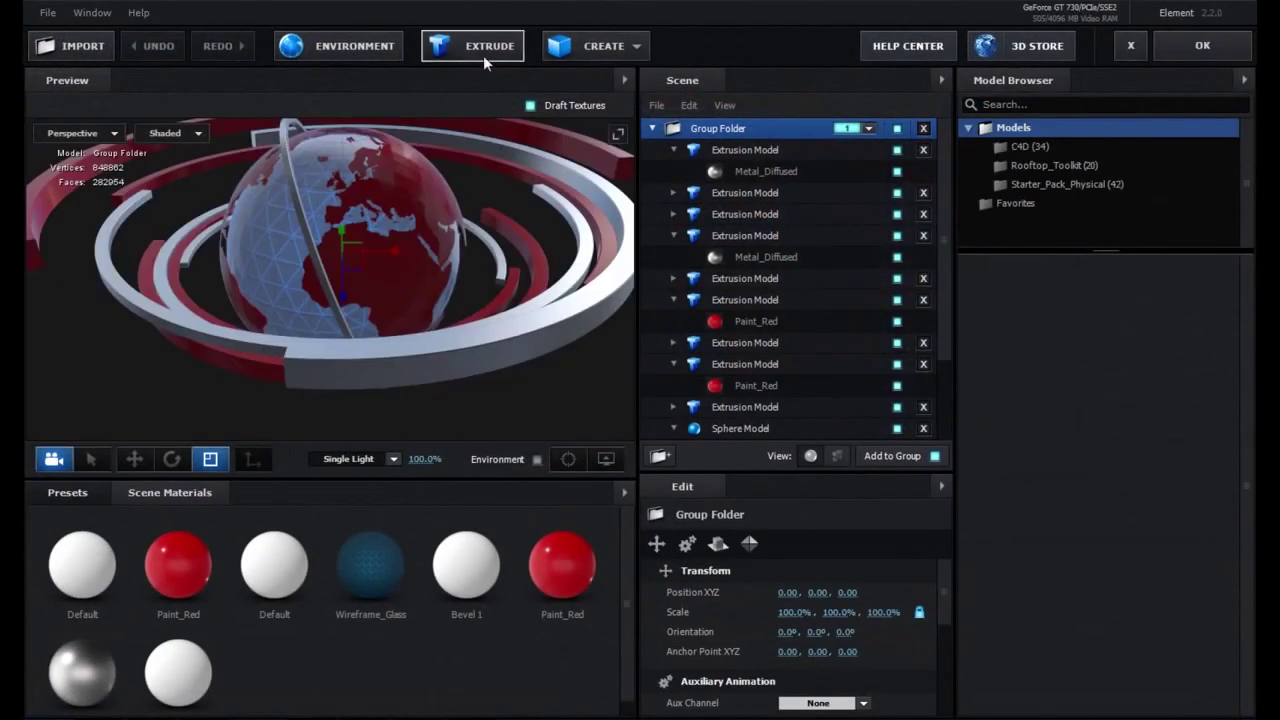
- Extrude the headline custom path as a new model with Extreme path resolution
left_click(483, 55)
left_click(826, 592)
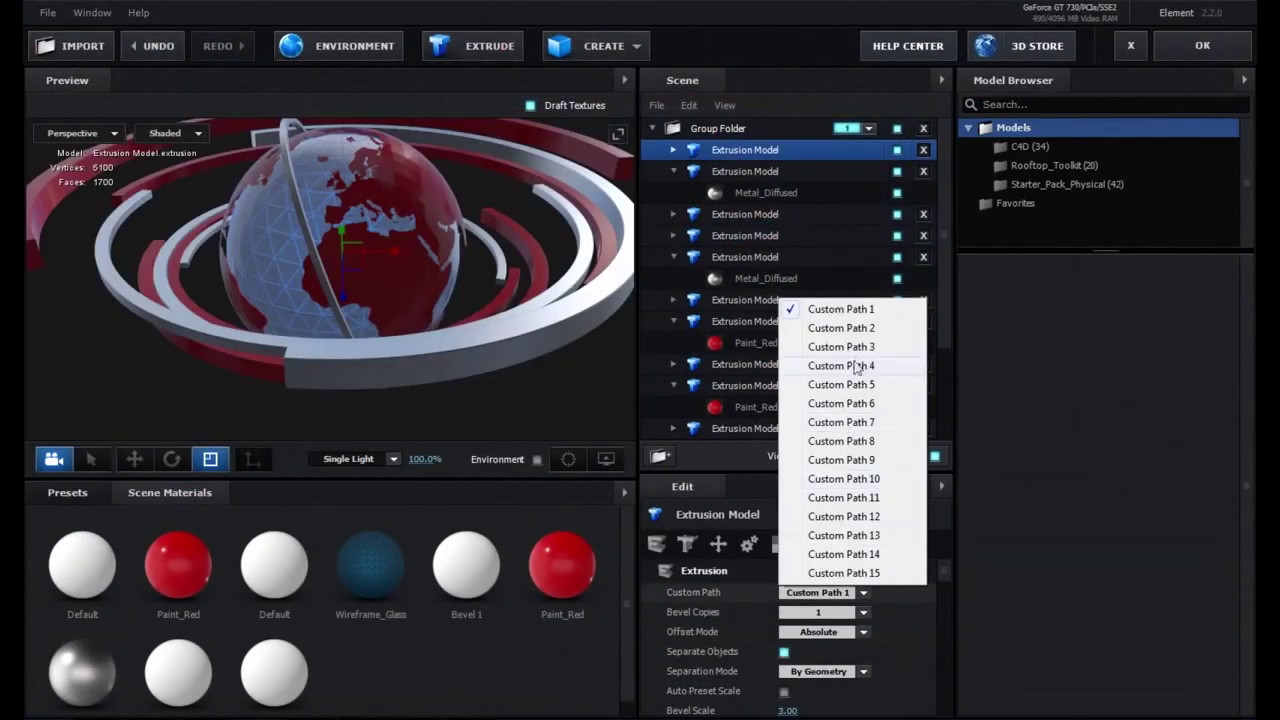
left_click(841, 328)
scroll(899, 646, "down", 5)
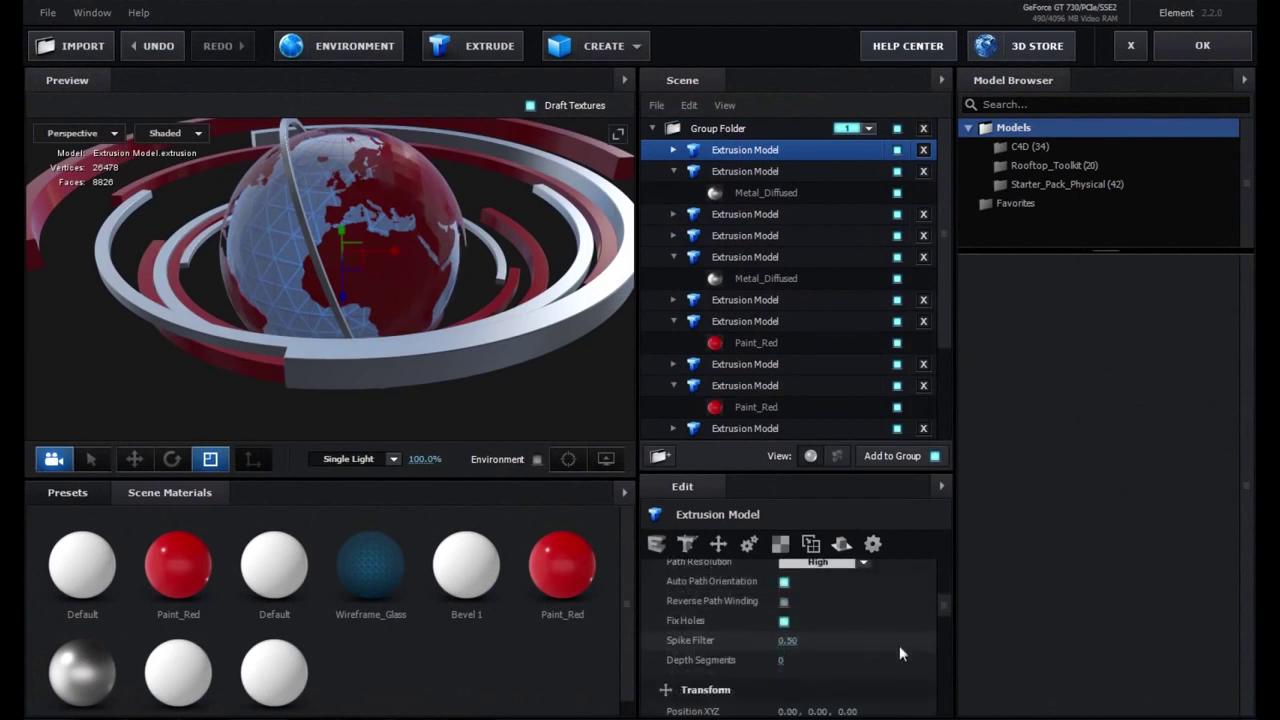
scroll(899, 645, "up", 2)
left_click(845, 622)
left_click(833, 703)
- Scale the text model to about 476%, rotate it 270° on X and lower it slightly
scroll(833, 633, "down", 1)
scroll(820, 645, "down", 4)
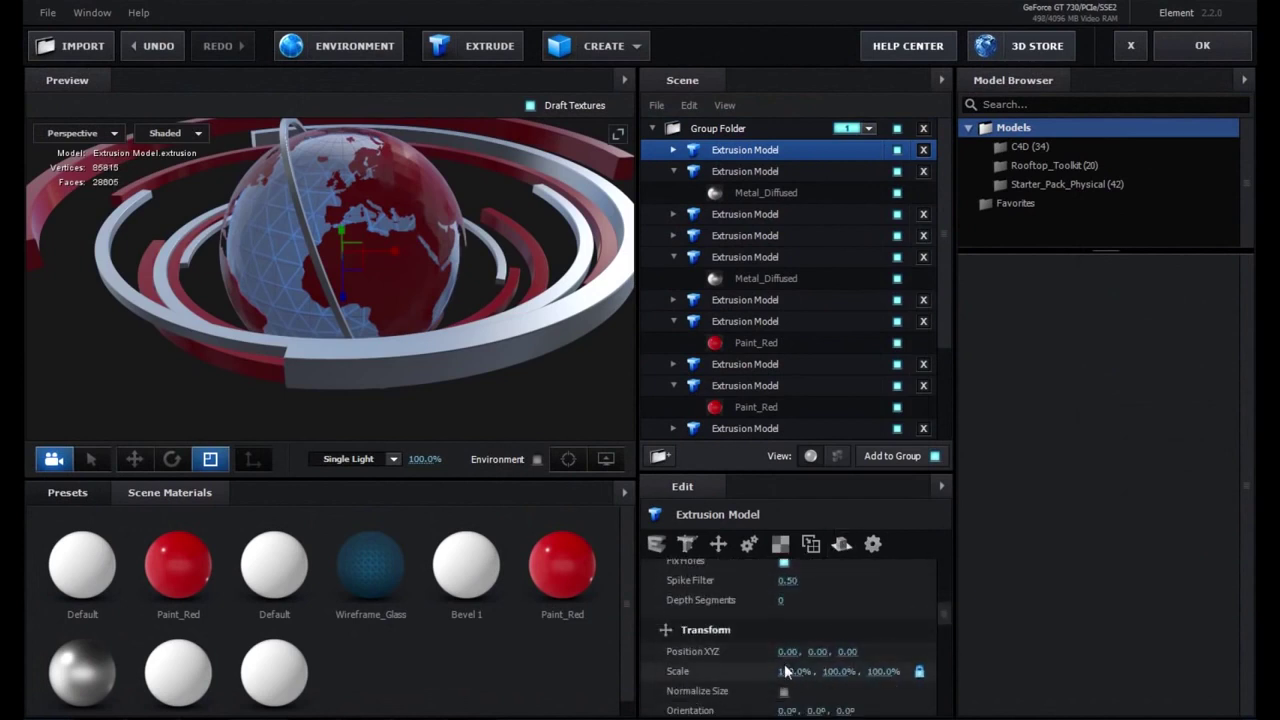
left_click_drag(961, 667, 1006, 668)
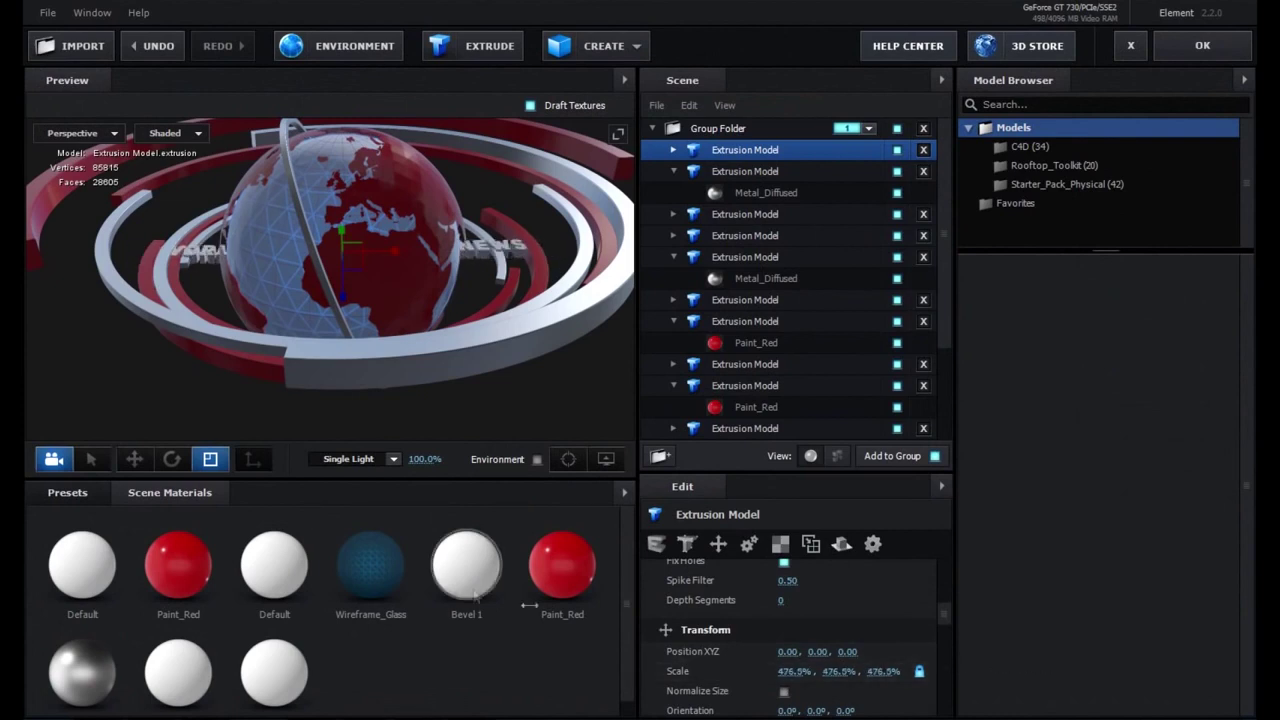
left_click(172, 459)
left_click_drag(345, 251, 354, 357)
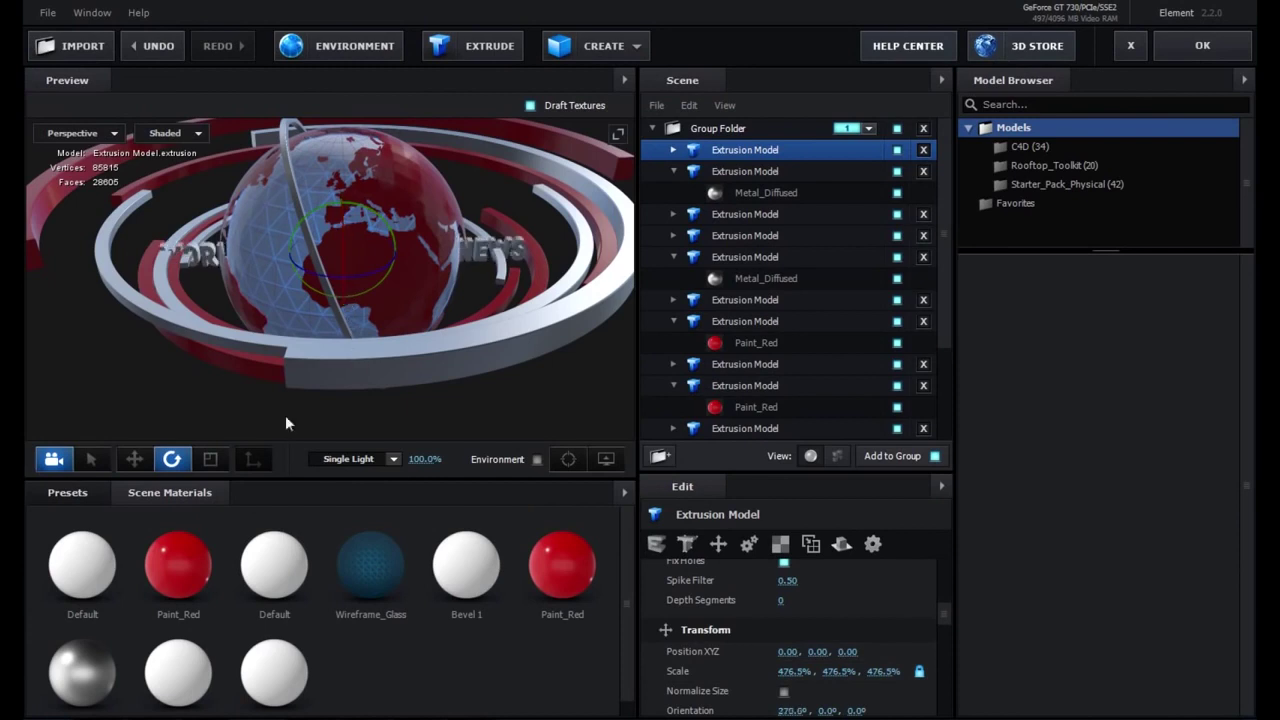
left_click(134, 459)
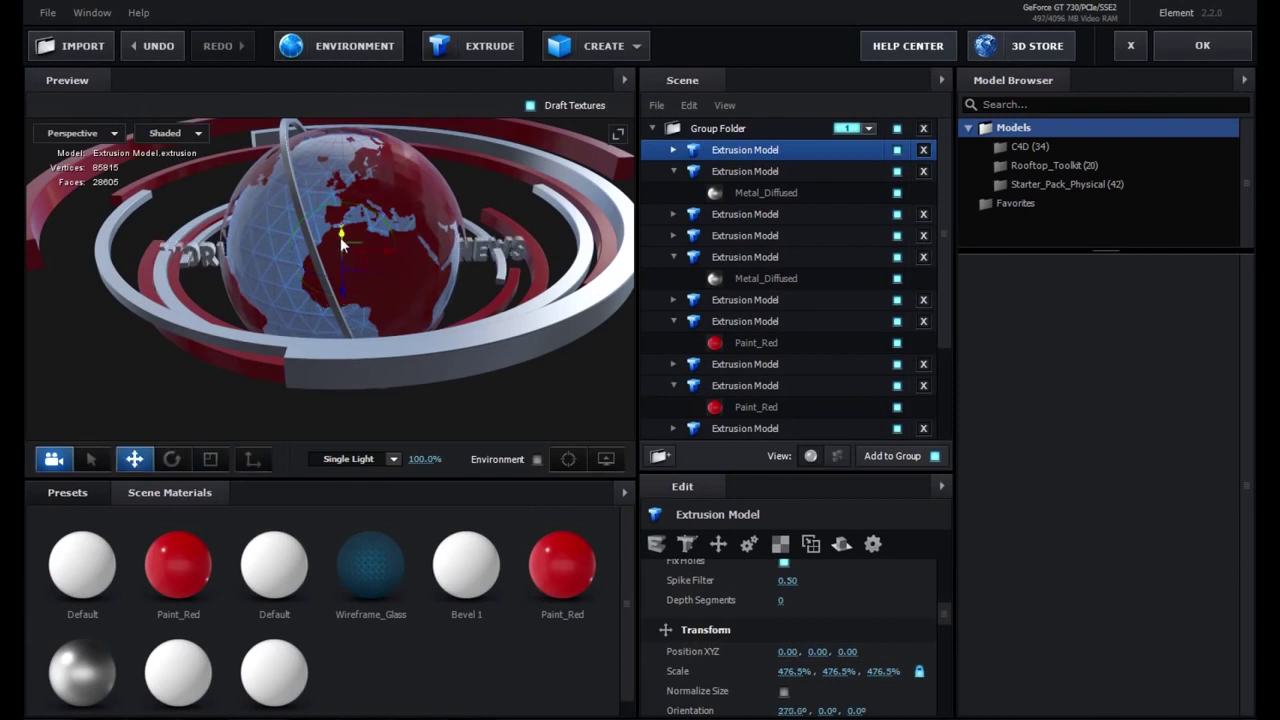
mouse_move(341, 242)
left_mouse_down()
mouse_move(338, 305)
mouse_move(410, 332)
left_mouse_up()
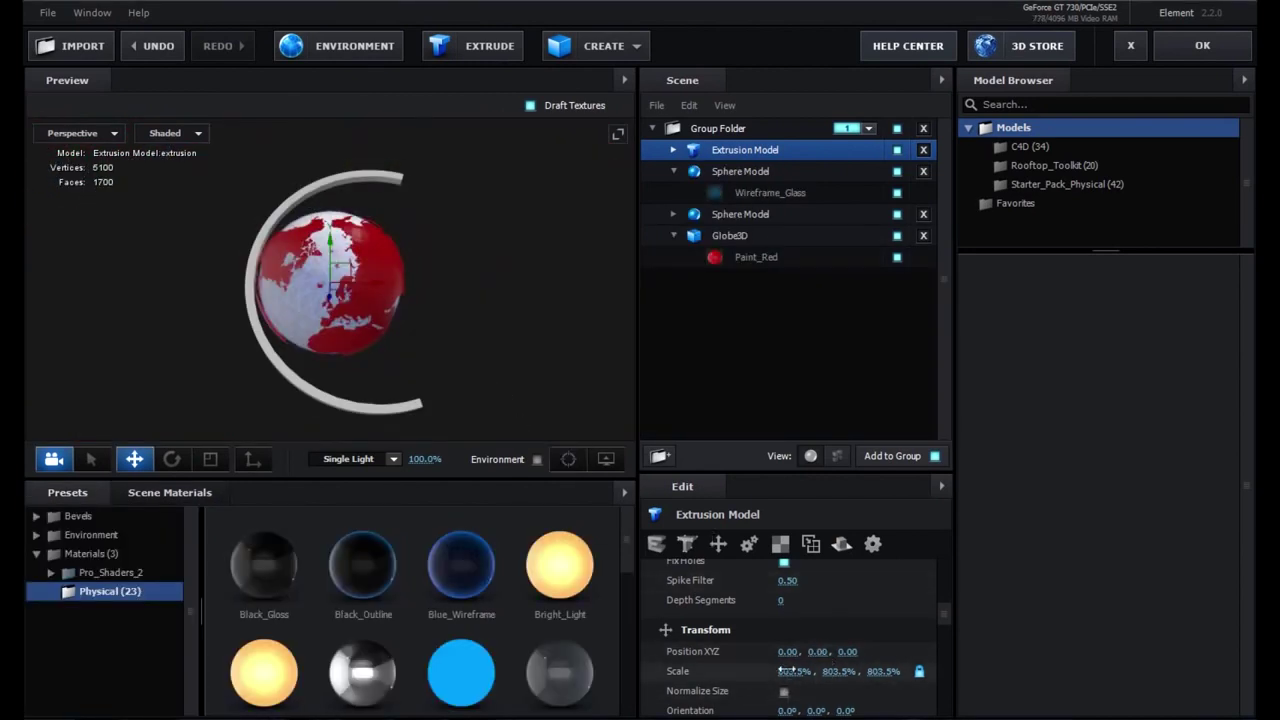
- Shrink the ring to about 651% and shift it left to X -3.50 in Front view
left_click_drag(785, 671, 461, 614)
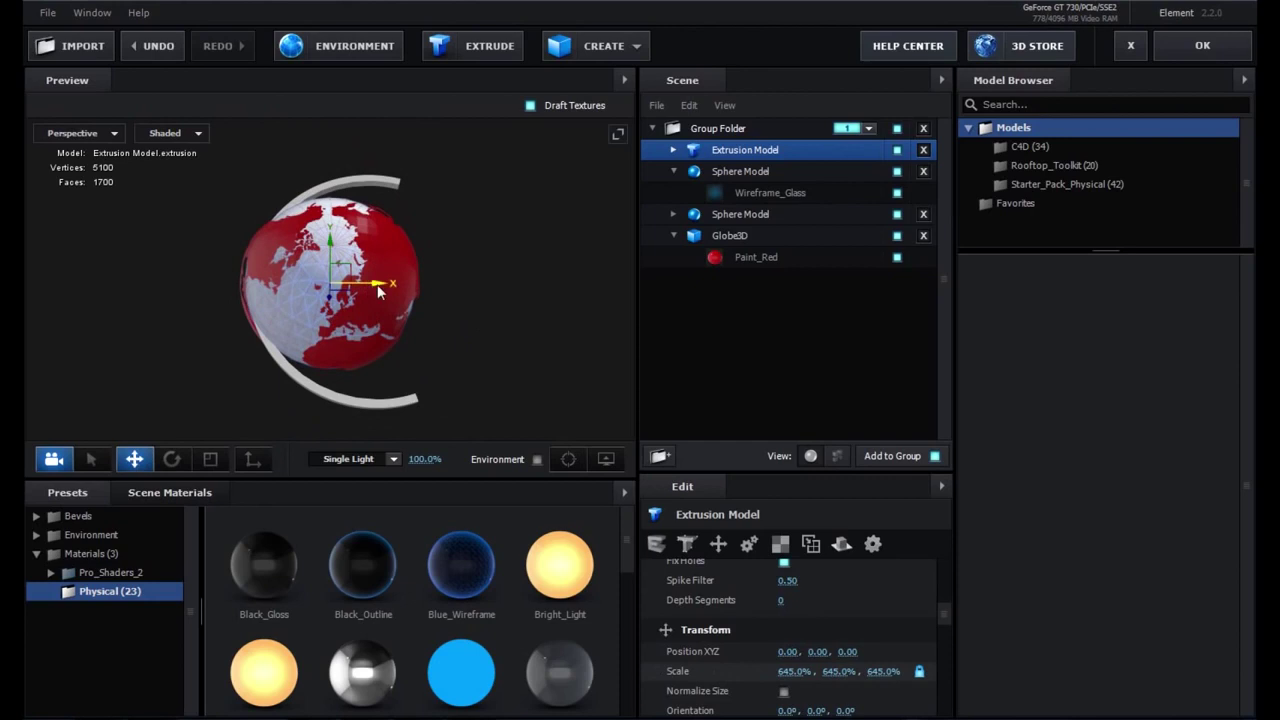
left_click(84, 133)
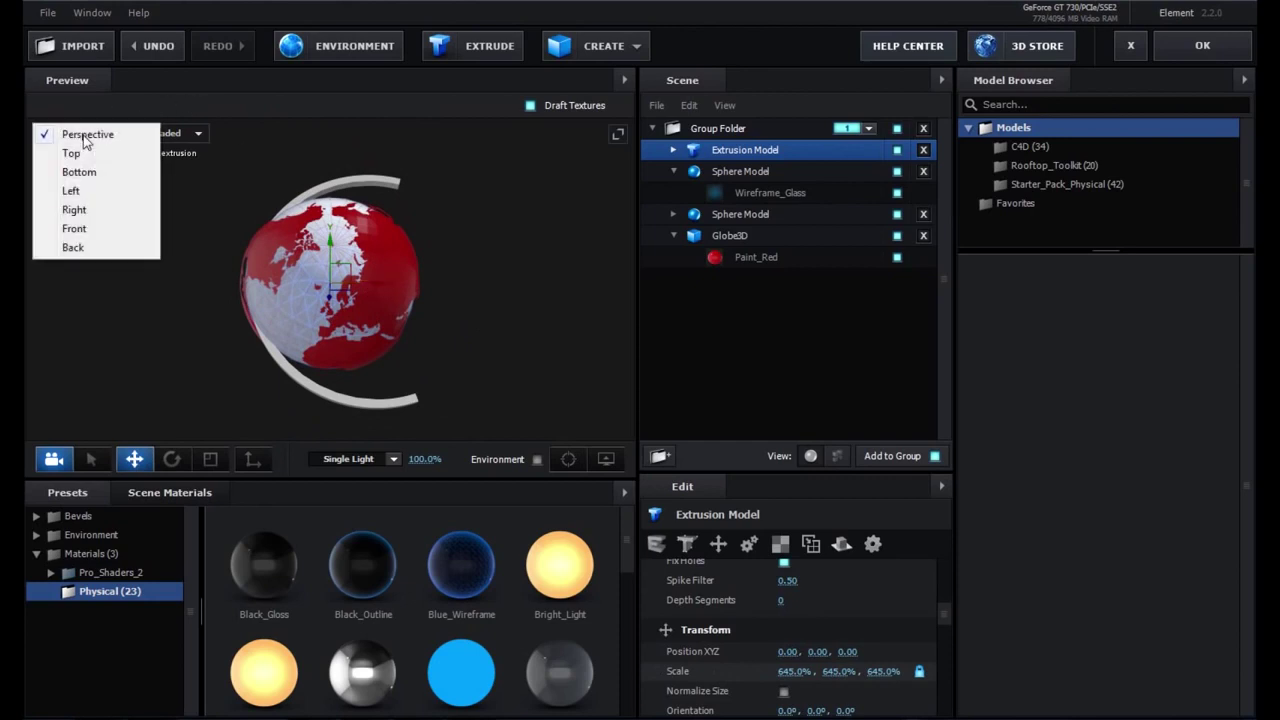
left_click(75, 228)
scroll(334, 299, "down", 10)
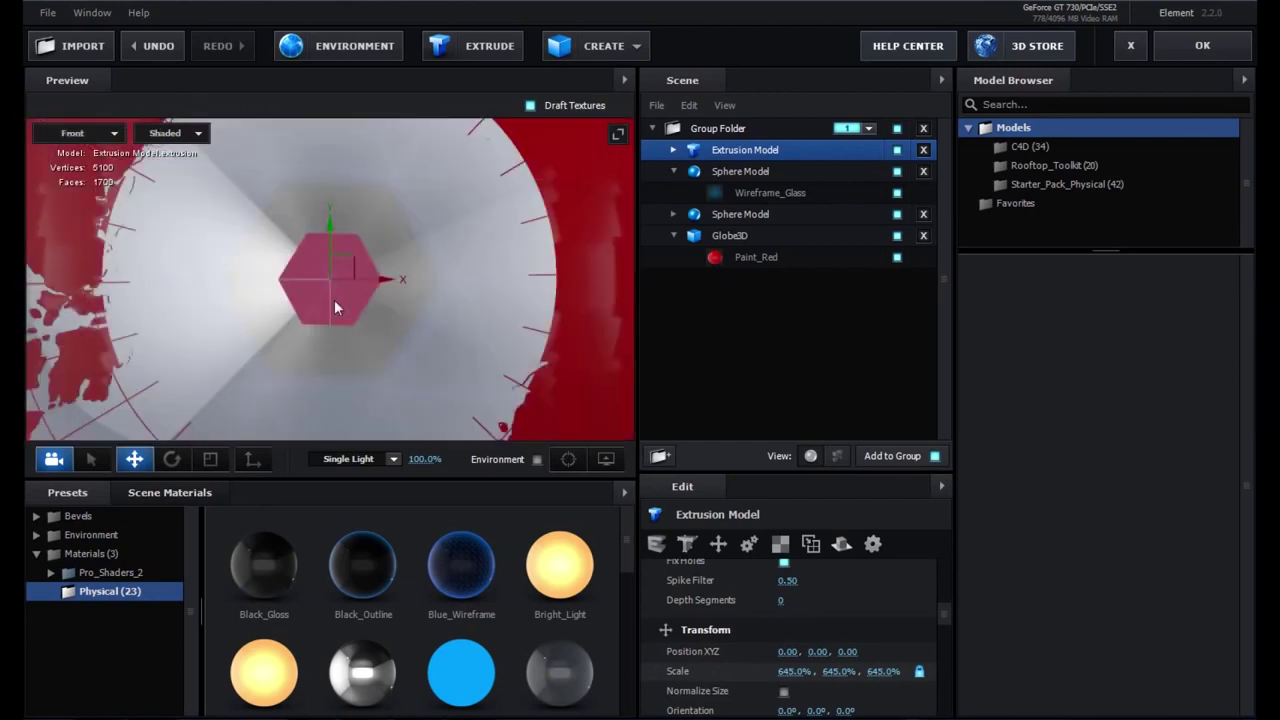
mouse_move(335, 301)
left_mouse_down()
mouse_move(391, 300)
mouse_move(334, 294)
left_mouse_up()
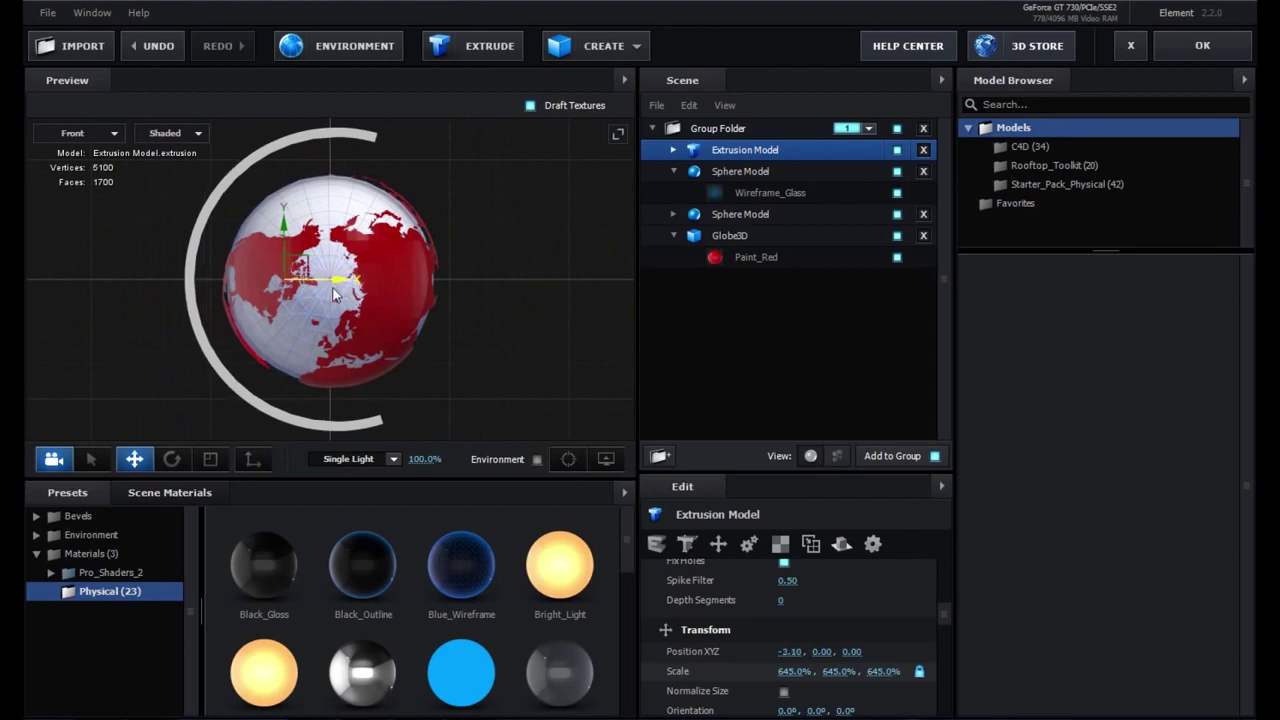
left_click_drag(334, 293, 328, 293)
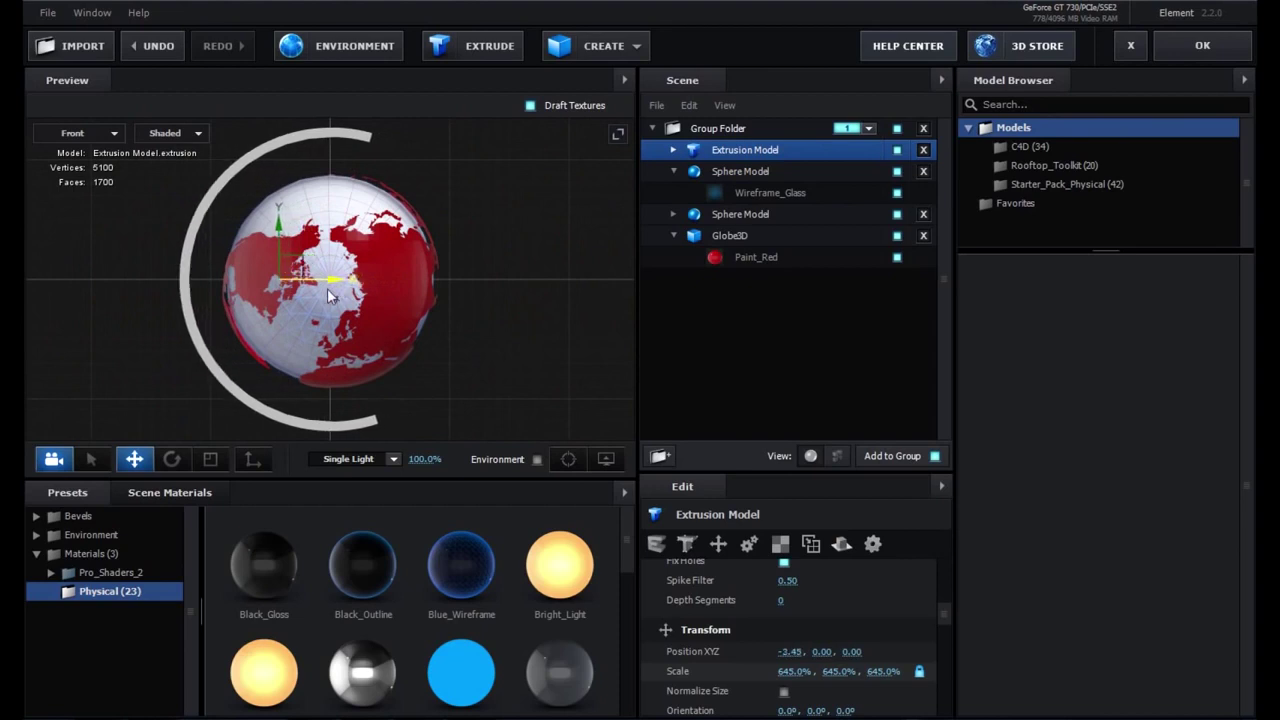
left_click_drag(327, 288, 326, 288)
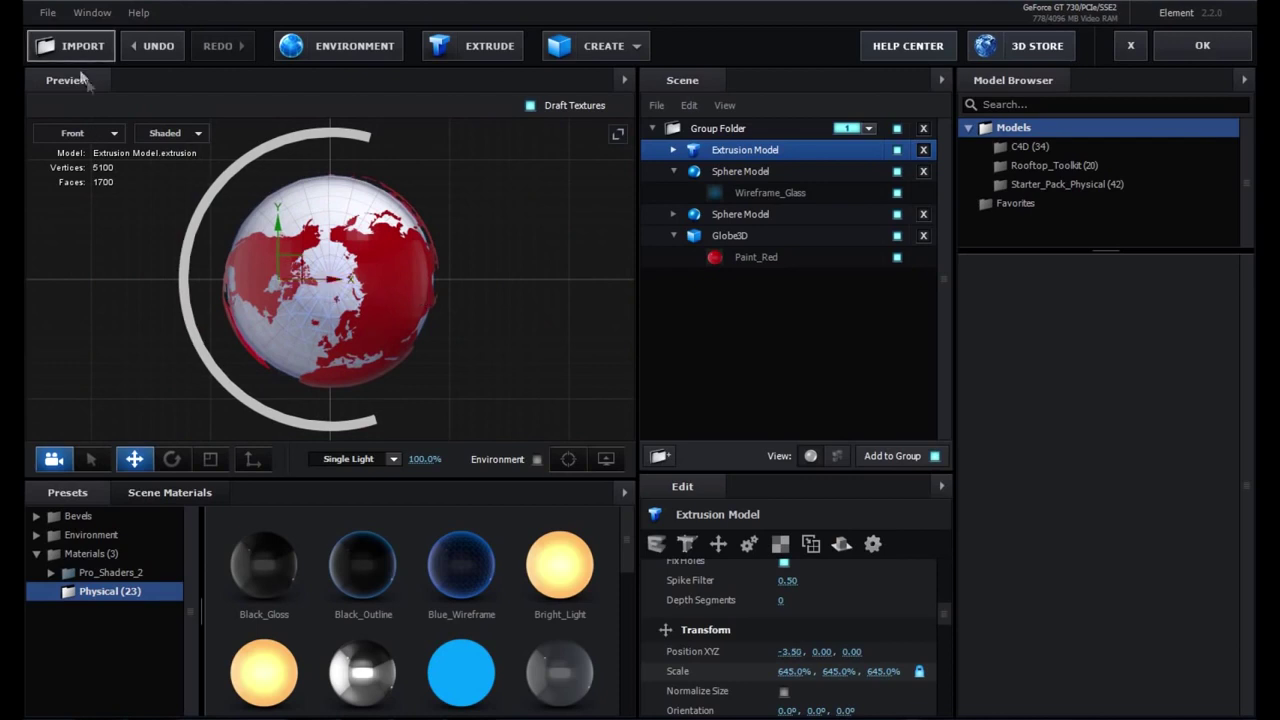
left_click(96, 132)
left_click(88, 134)
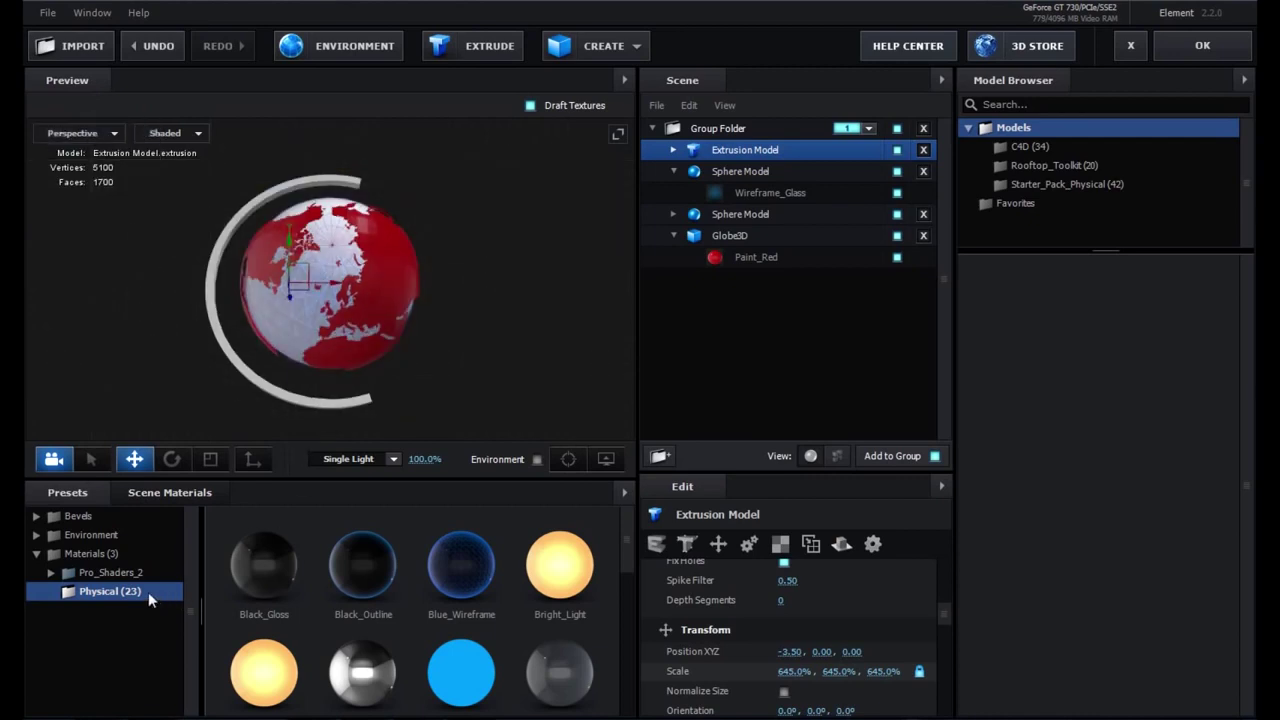
scroll(353, 640, "down", 5)
- Apply the Paint_Red material to the ring
mouse_move(461, 650)
left_mouse_down()
mouse_move(723, 272)
mouse_move(766, 153)
left_mouse_up()
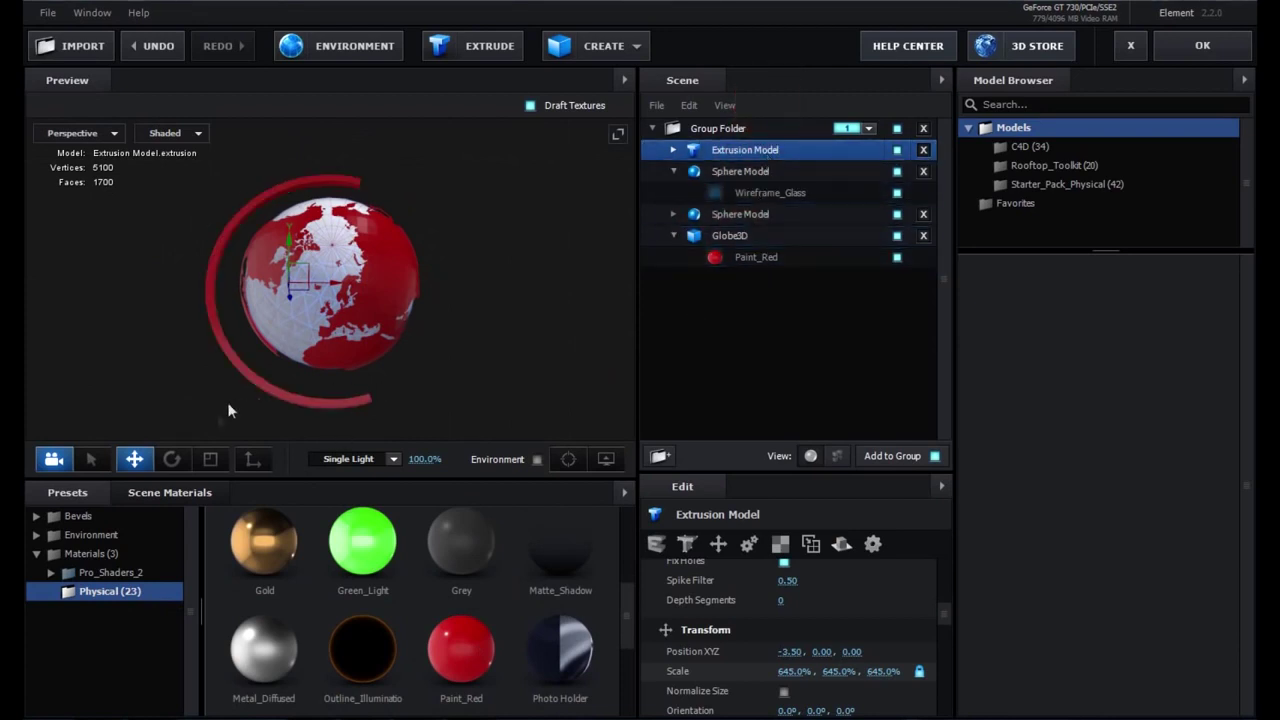
left_click(174, 459)
mouse_move(265, 338)
left_mouse_down()
mouse_move(305, 324)
mouse_move(275, 331)
mouse_move(182, 297)
mouse_move(330, 337)
mouse_move(250, 342)
left_mouse_up()
key("ctrl+z")
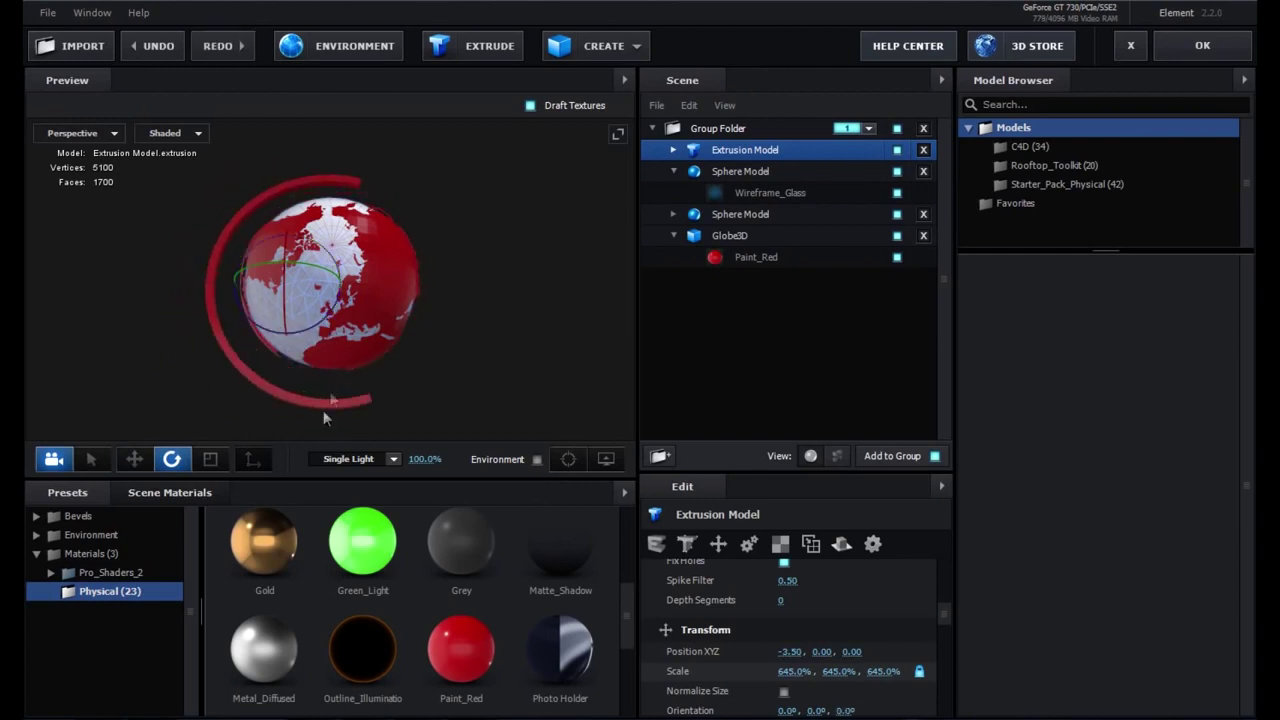
- Recentre the red ring at X -0.59 using the Front view
left_click(131, 461)
left_click(243, 467)
left_click(100, 133)
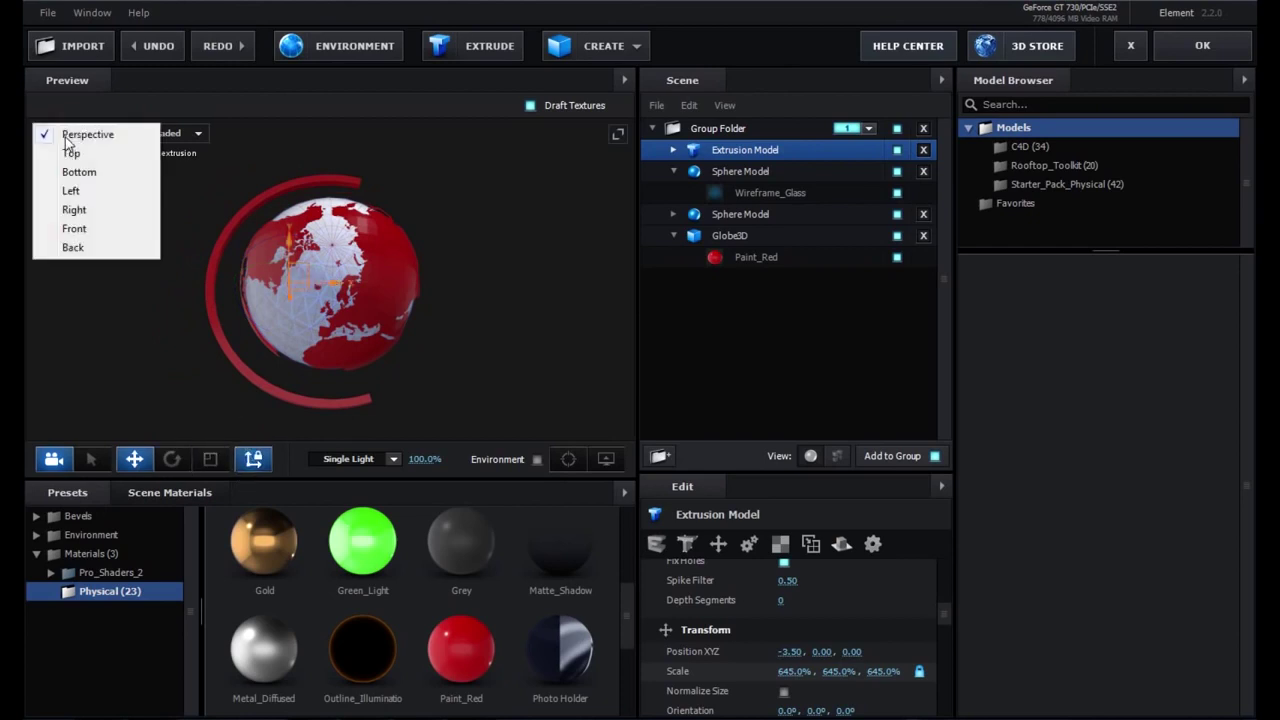
left_click(88, 229)
scroll(279, 300, "up", 4)
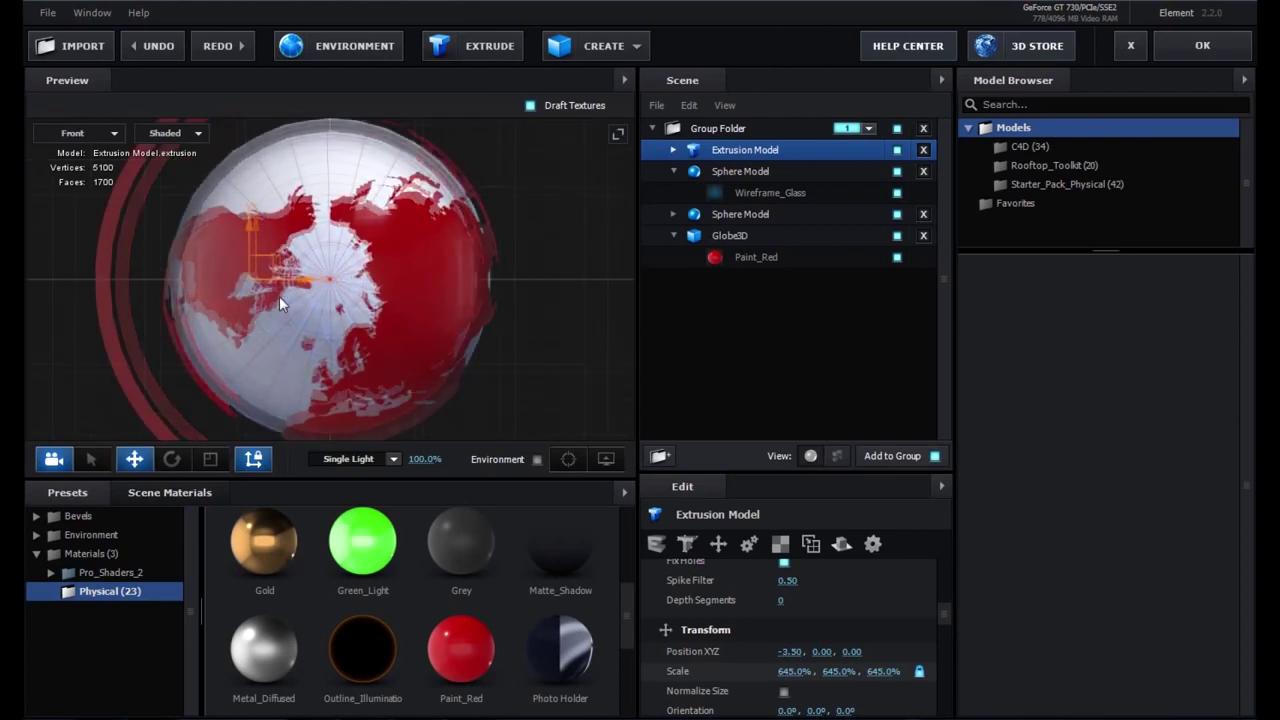
scroll(285, 296, "up", 2)
left_click_drag(279, 283, 385, 285)
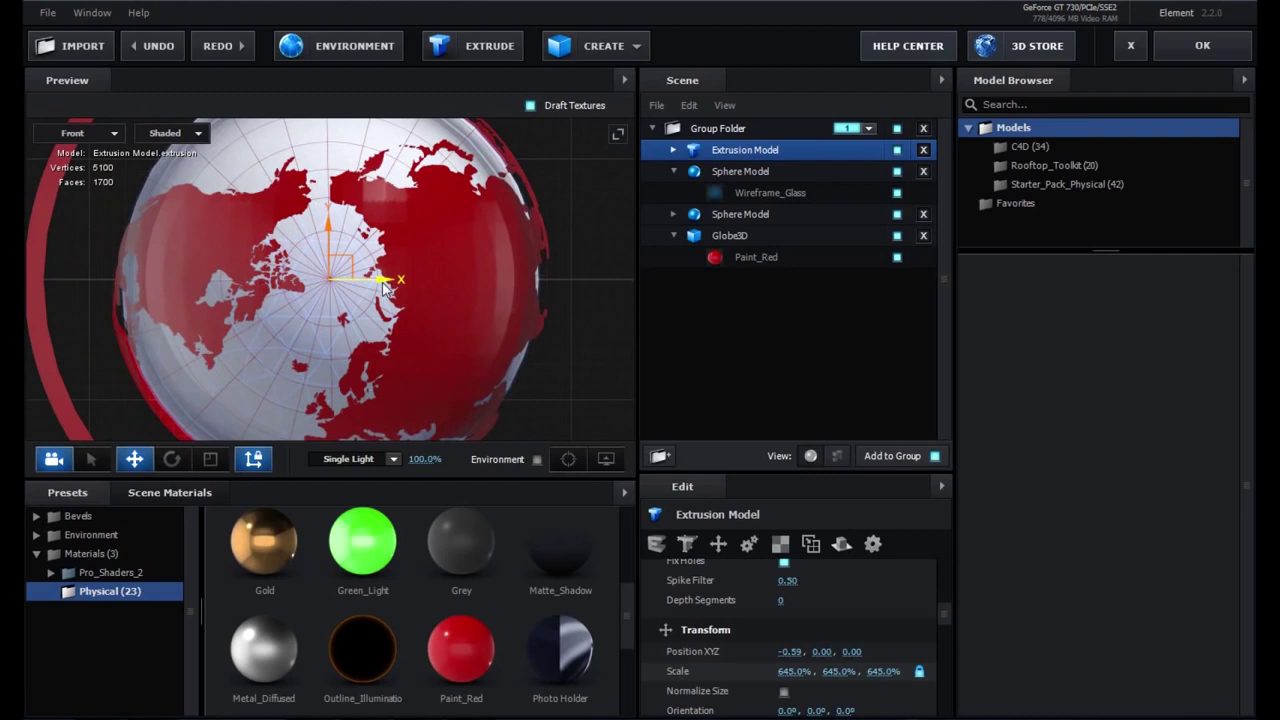
left_click(253, 462)
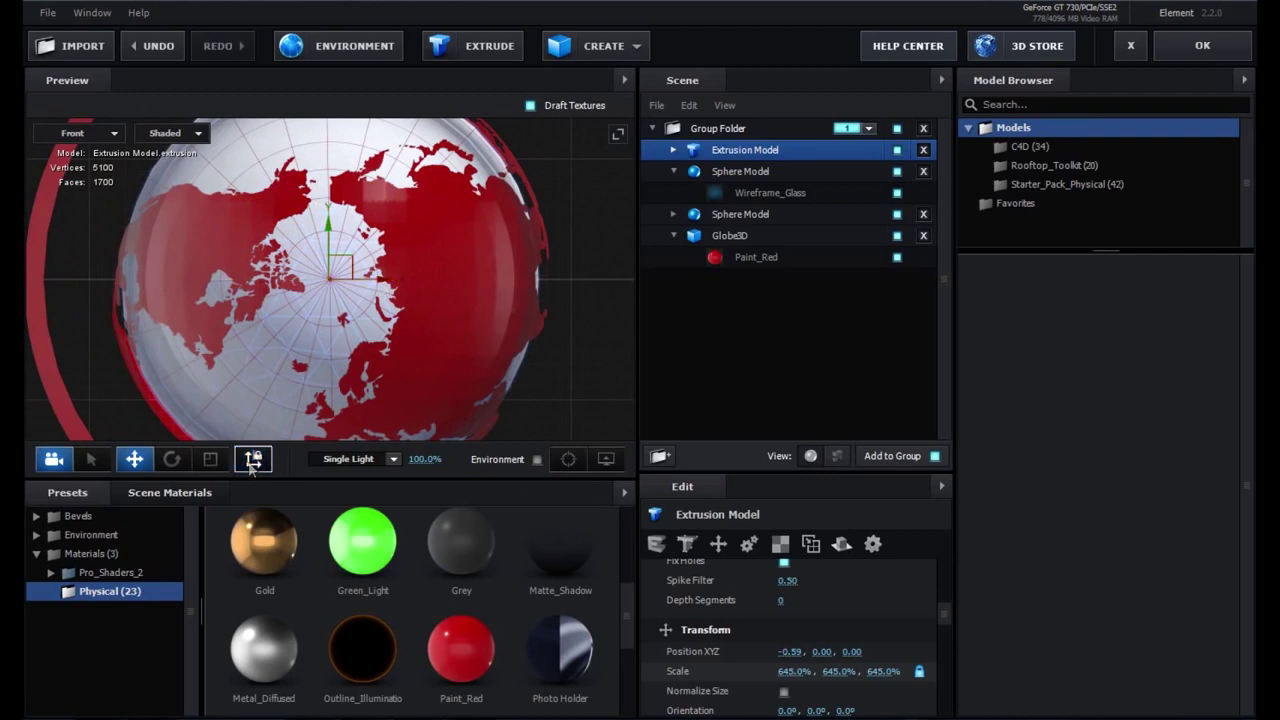
left_click(80, 133)
left_click(100, 134)
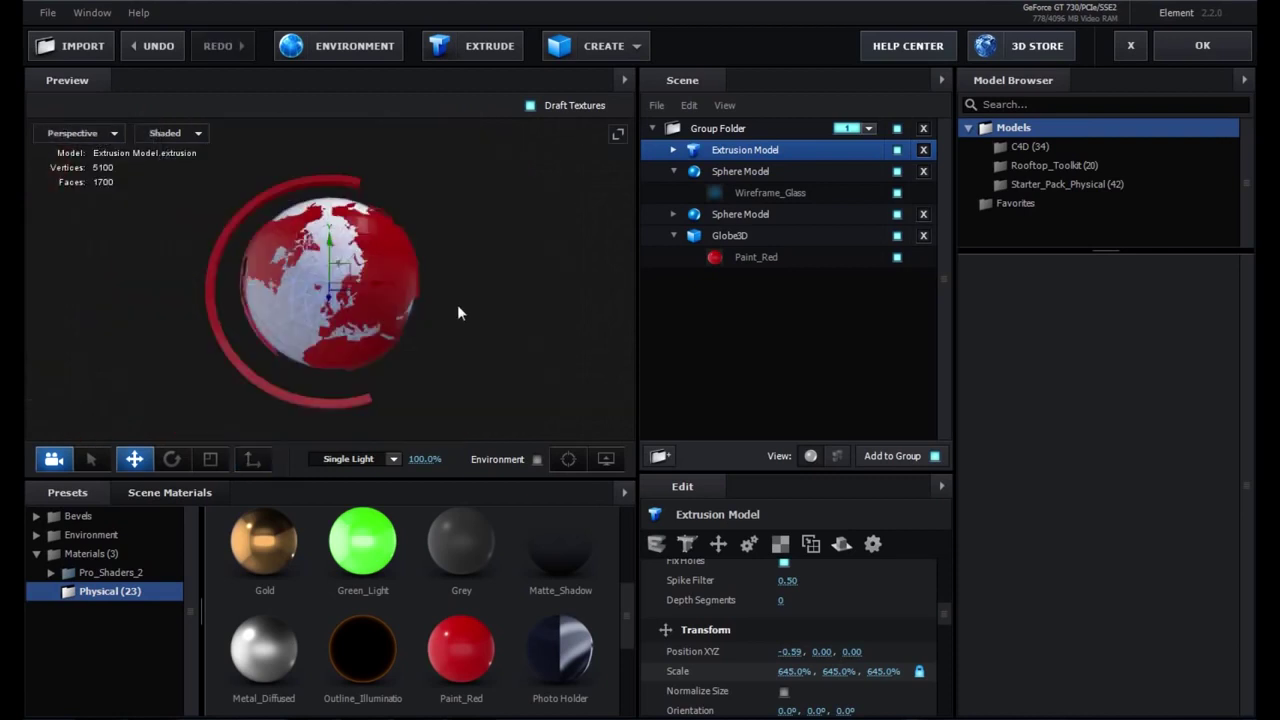
mouse_move(439, 315)
left_mouse_down()
mouse_move(436, 284)
mouse_move(432, 324)
left_mouse_up()
- Rotate the red ring around the globe on Z and enlarge it slightly
left_click(172, 459)
mouse_move(296, 323)
left_mouse_down()
mouse_move(355, 350)
mouse_move(432, 338)
left_mouse_up()
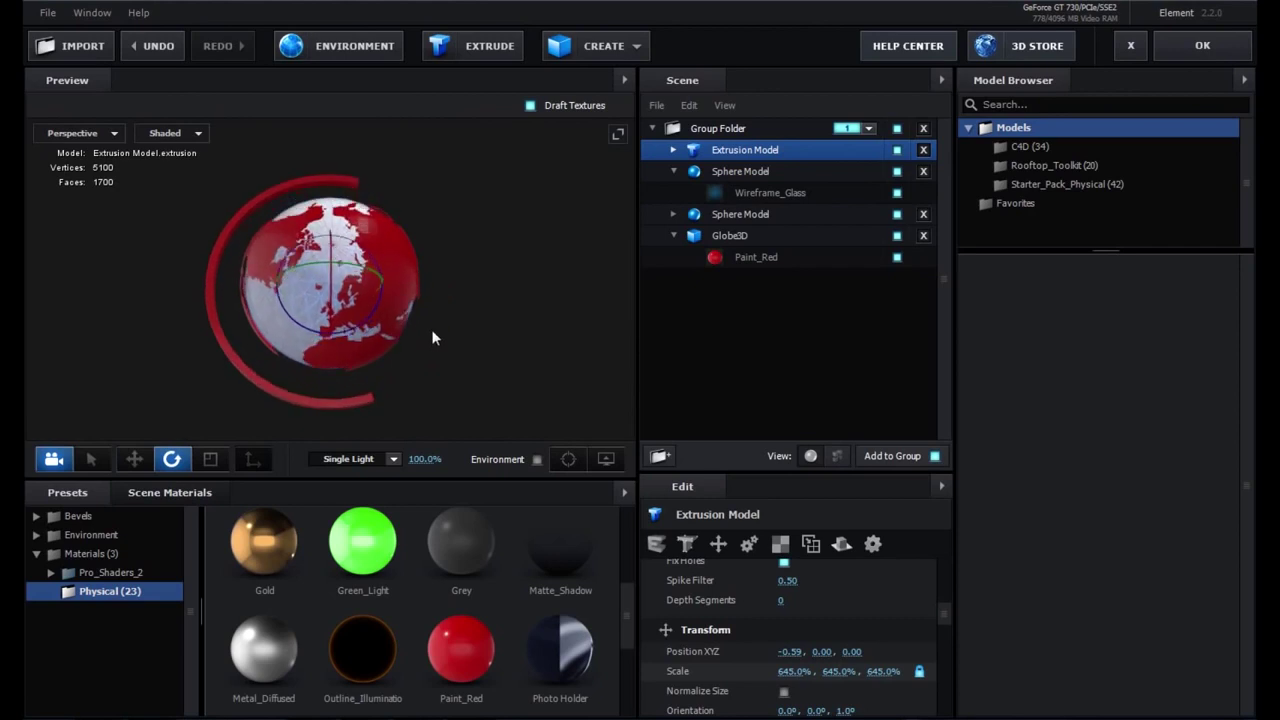
mouse_move(432, 320)
left_mouse_down()
mouse_move(432, 309)
mouse_move(432, 333)
left_mouse_up()
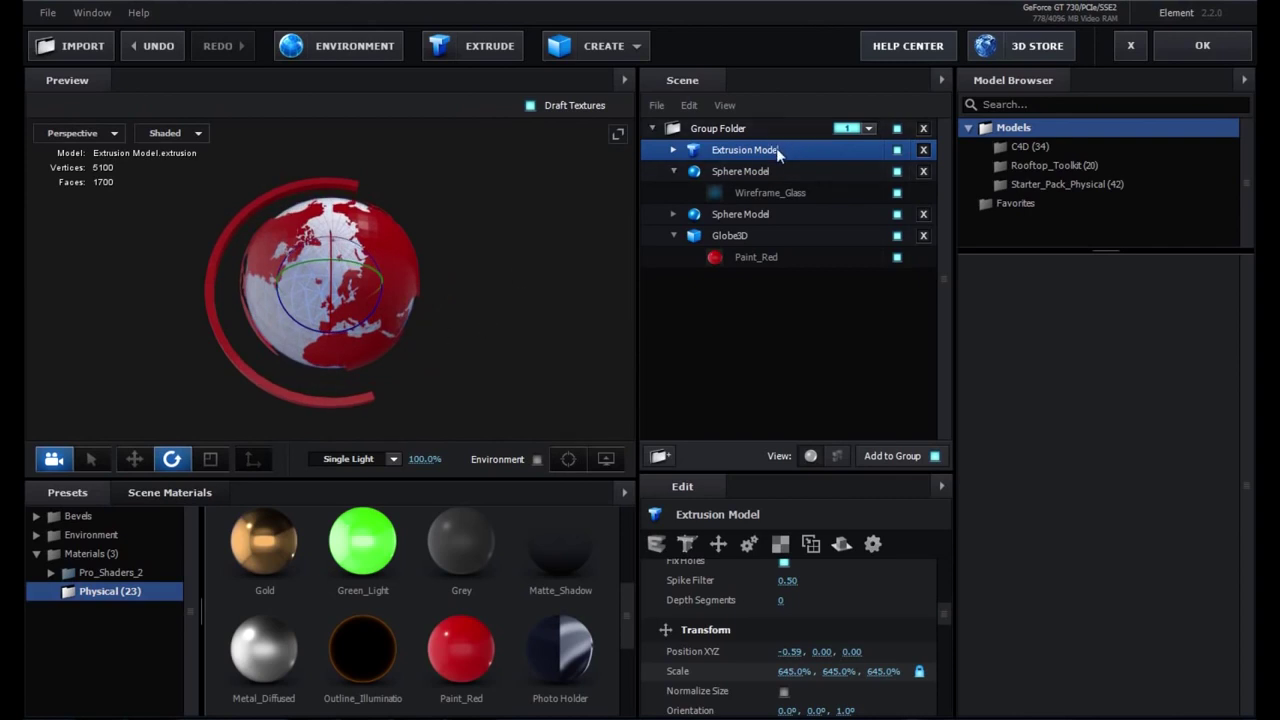
left_click_drag(792, 672, 809, 677)
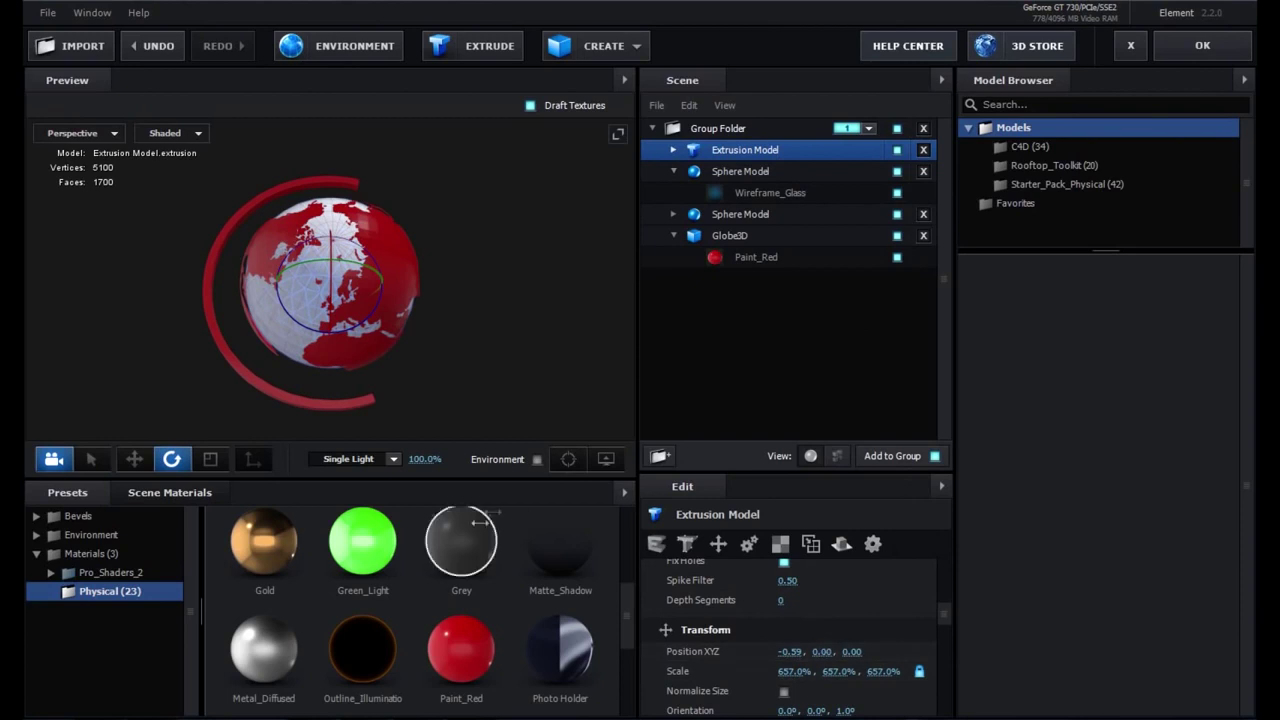
- Duplicate the ring into a silver Metal_Diffused copy scaled to 613.5%
right_click(733, 152)
left_click(799, 234)
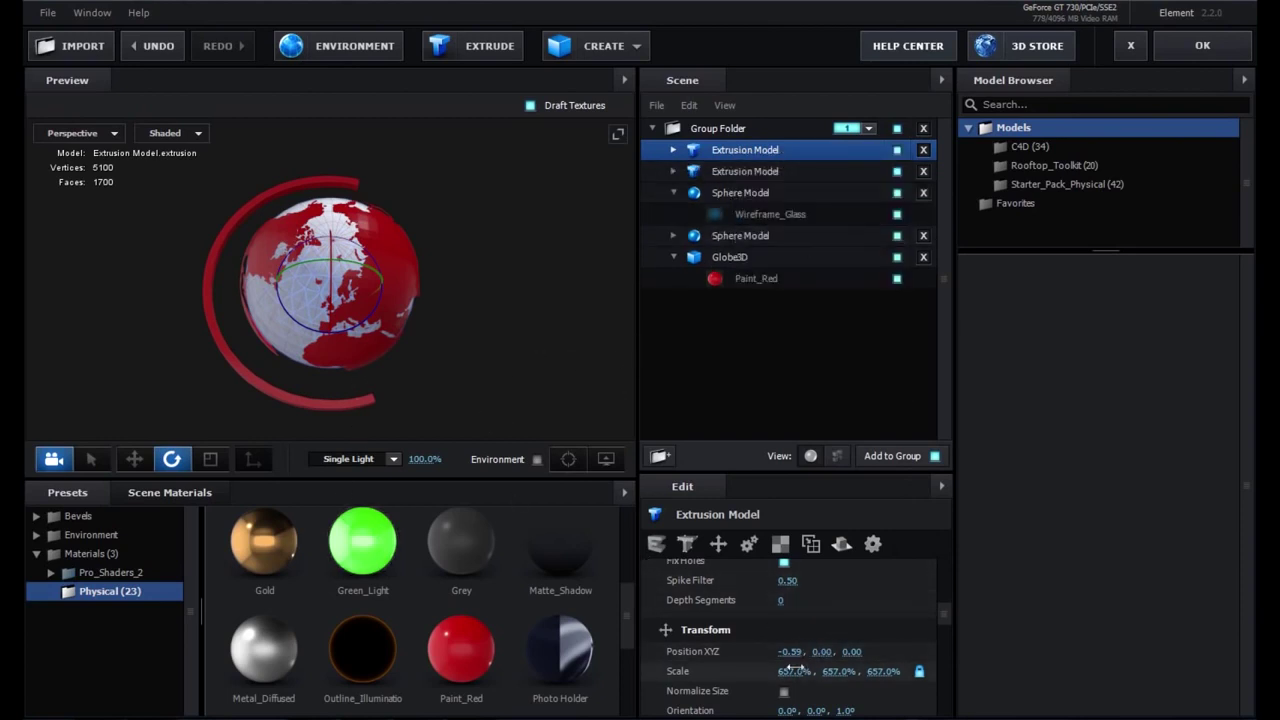
left_click_drag(785, 672, 703, 669)
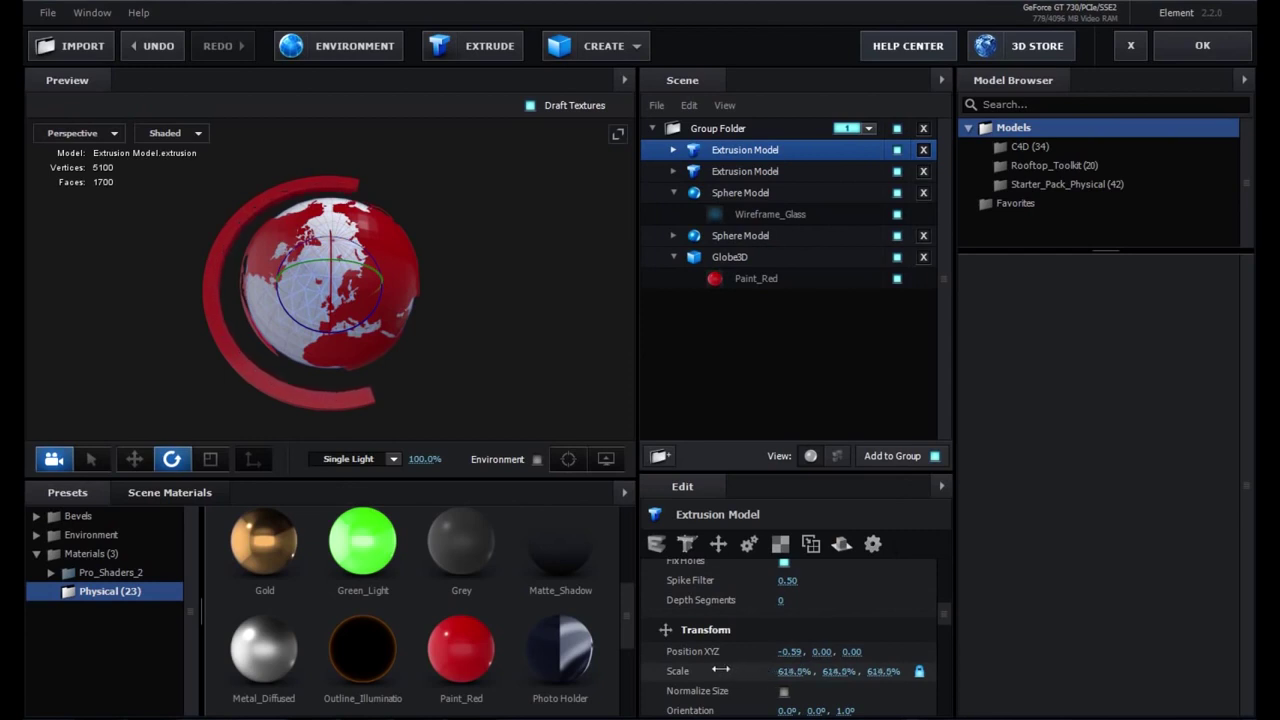
left_click_drag(710, 670, 716, 670)
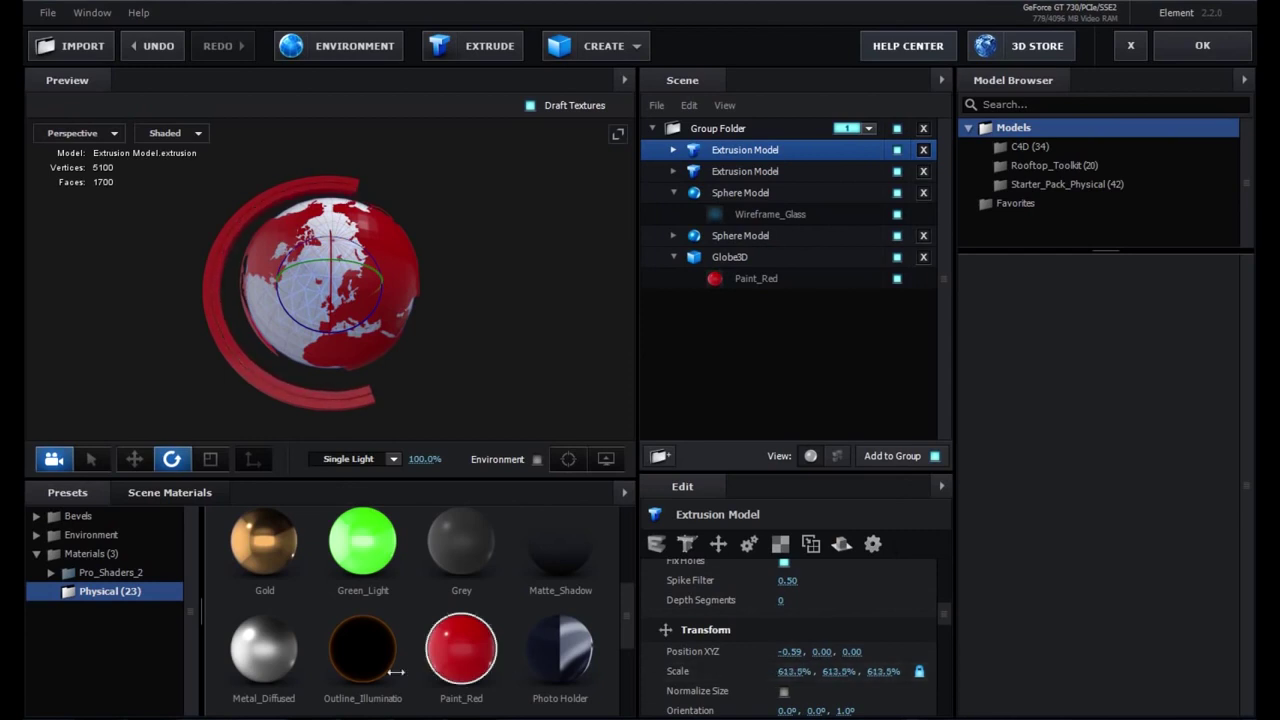
left_click_drag(270, 665, 748, 156)
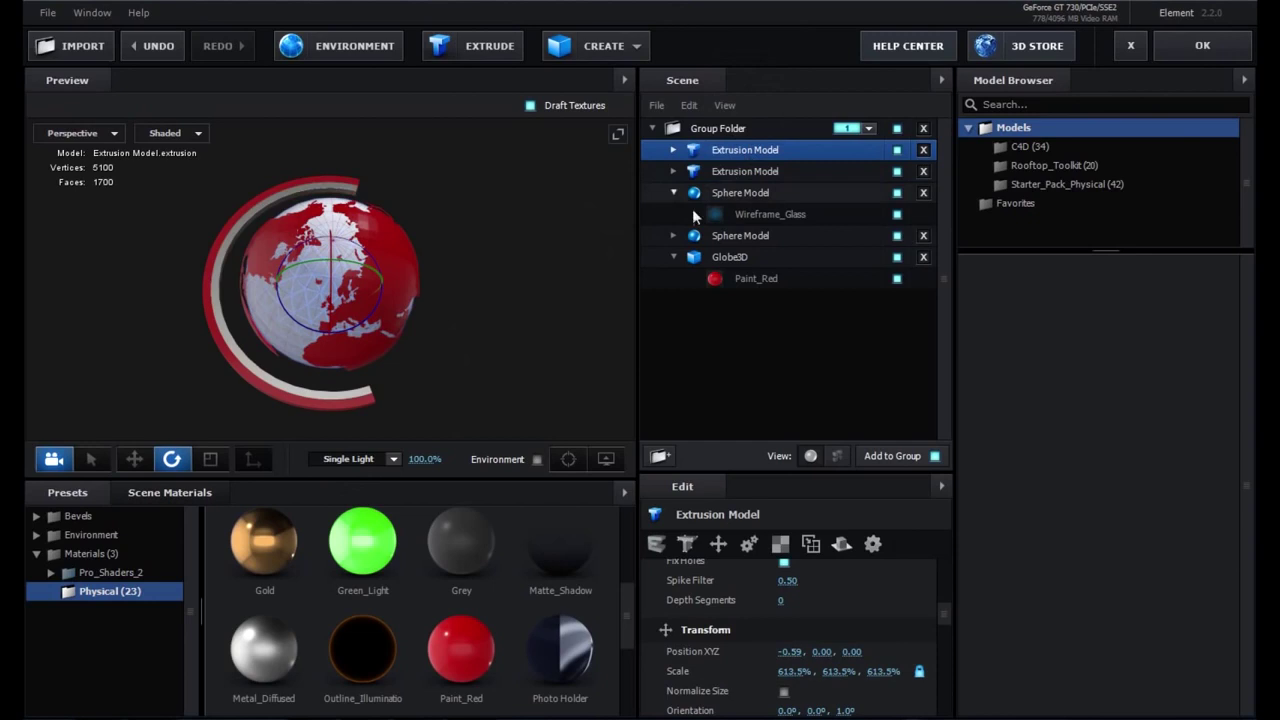
left_click(171, 462)
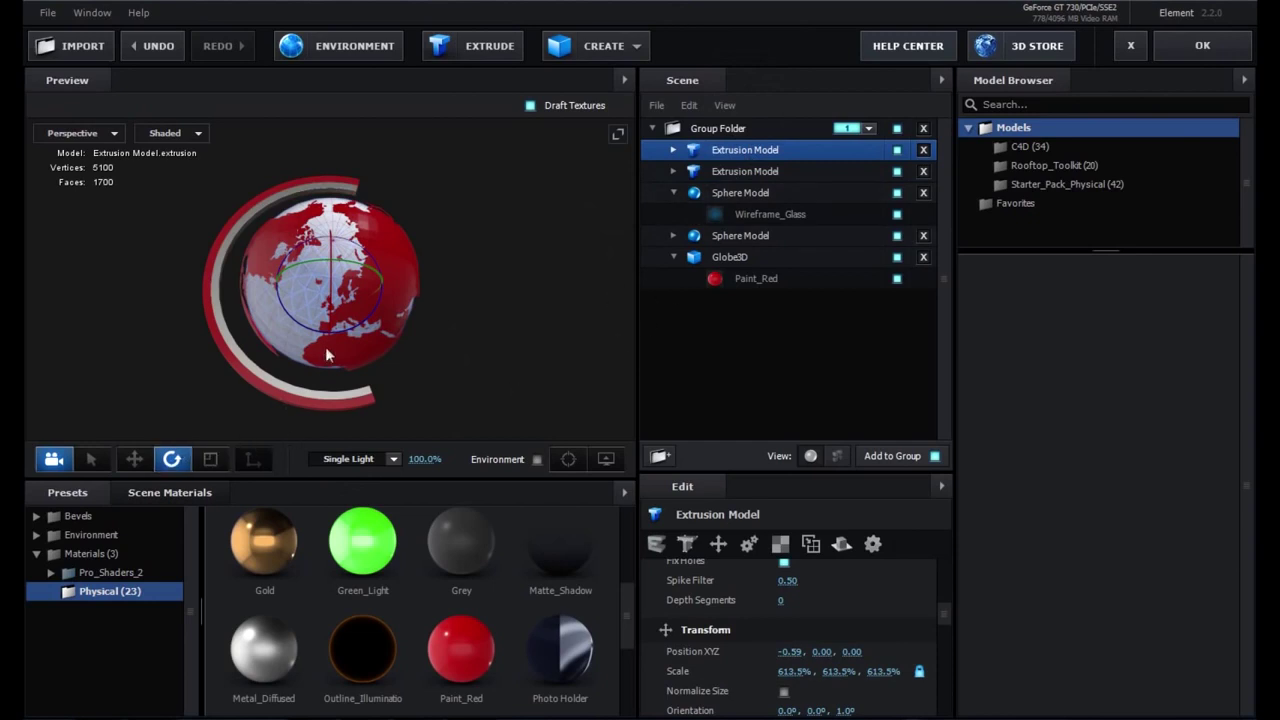
- Duplicate the first ring again and scale the new copy to 701.5%
right_click(740, 172)
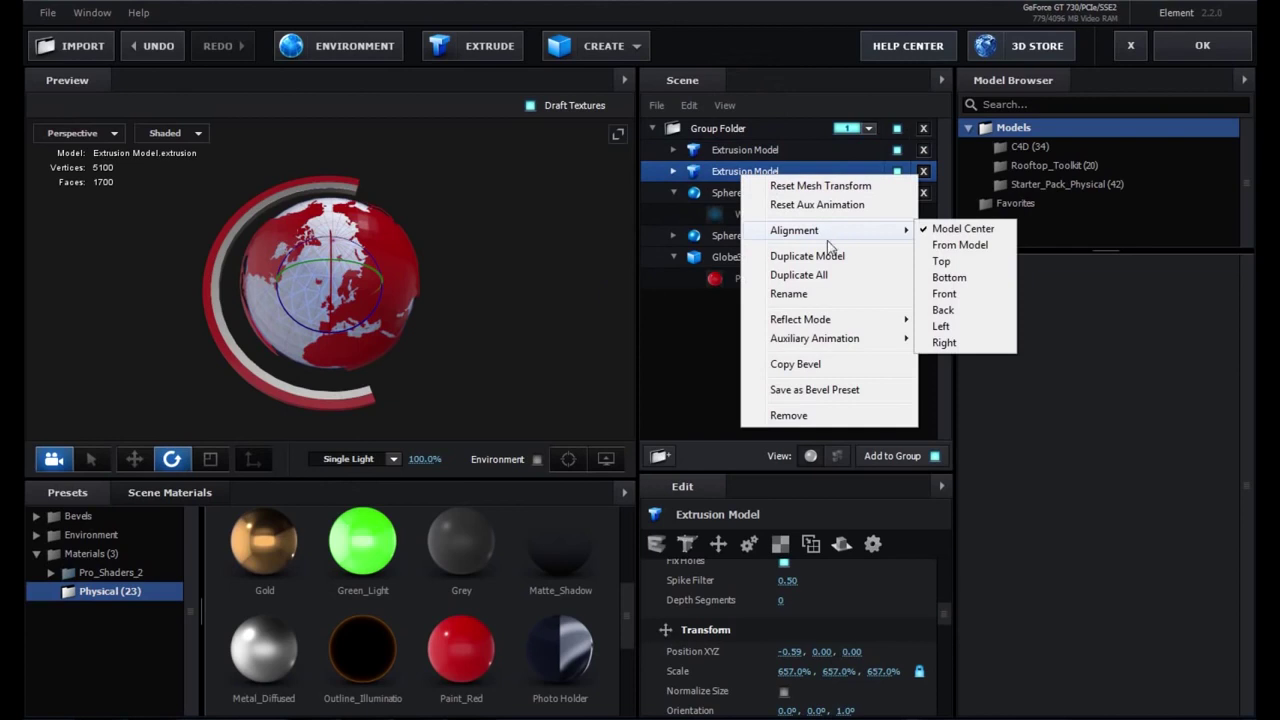
left_click(740, 150)
right_click(737, 151)
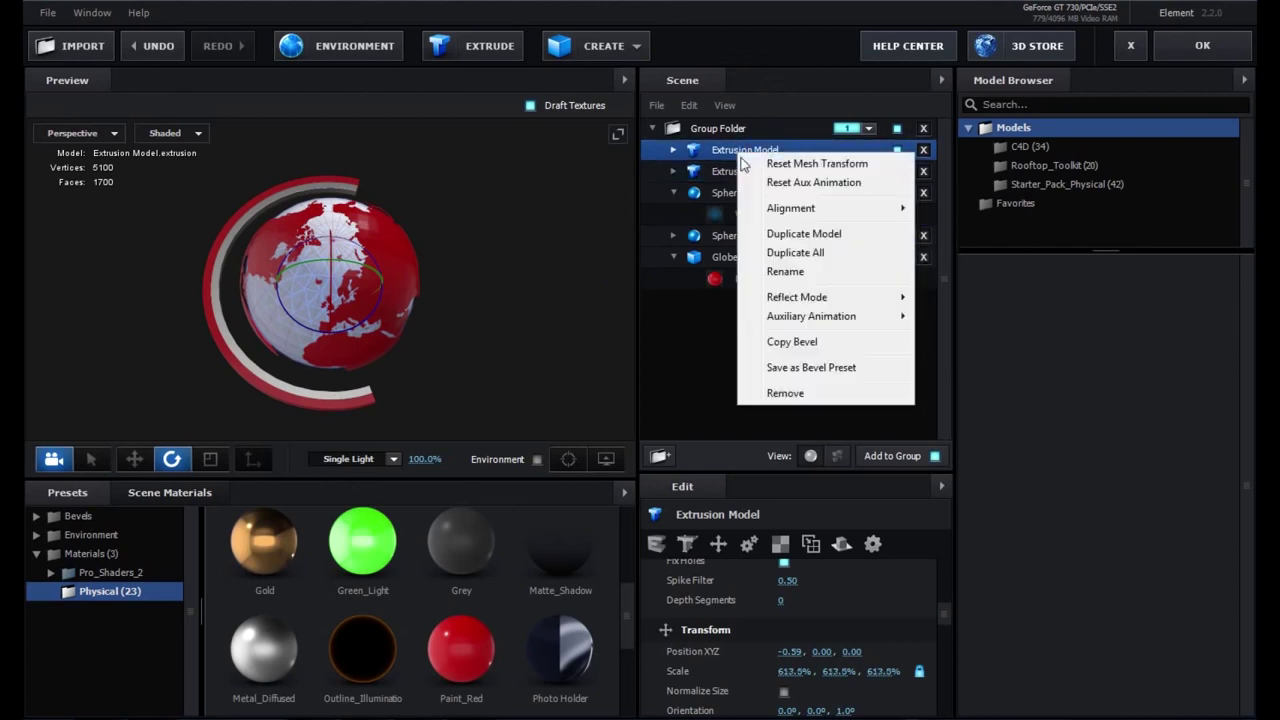
left_click(814, 238)
left_click_drag(790, 675, 930, 659)
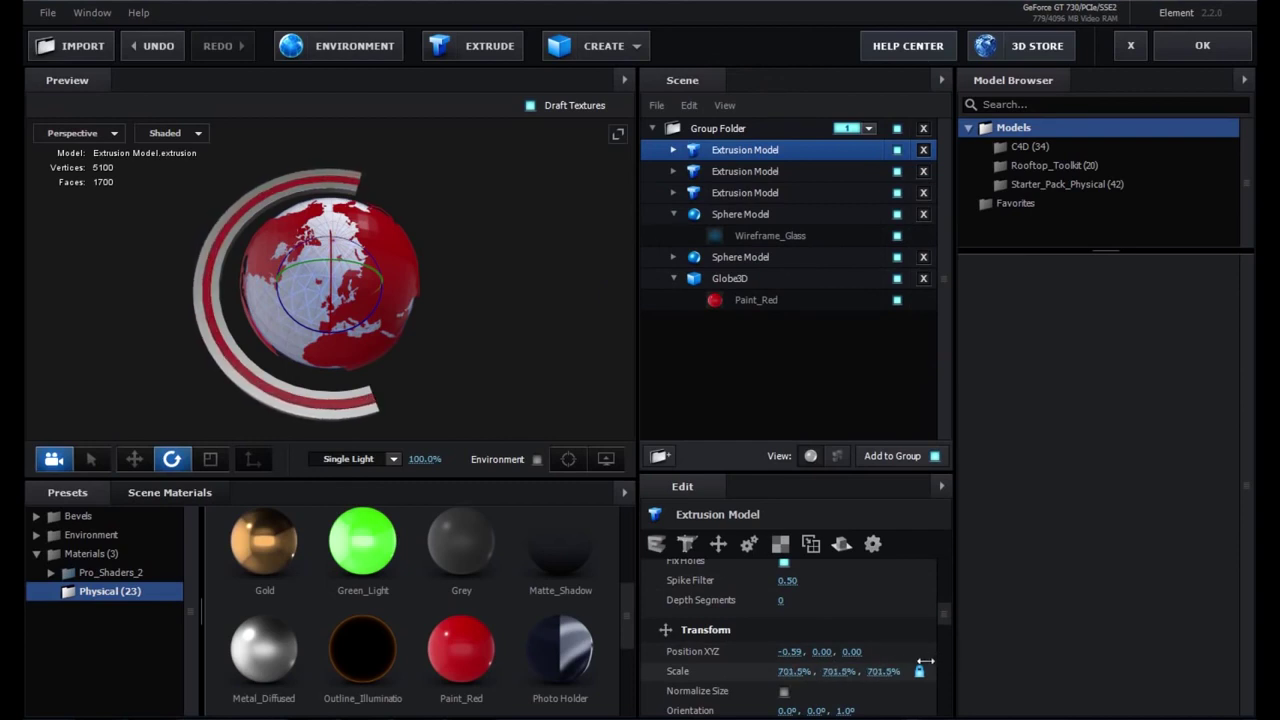
left_click_drag(930, 659, 920, 672)
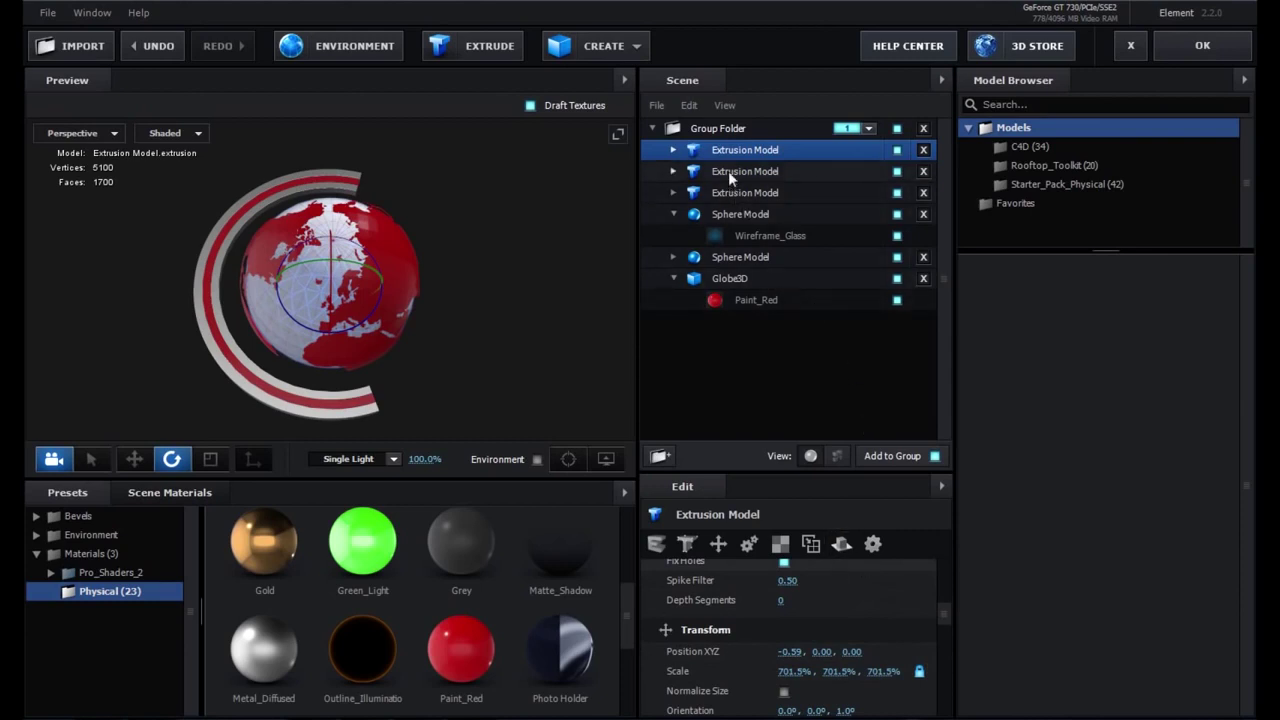
- Duplicate the third ring, scale it to 749.5% and rotate it to 100° on Z
right_click(749, 190)
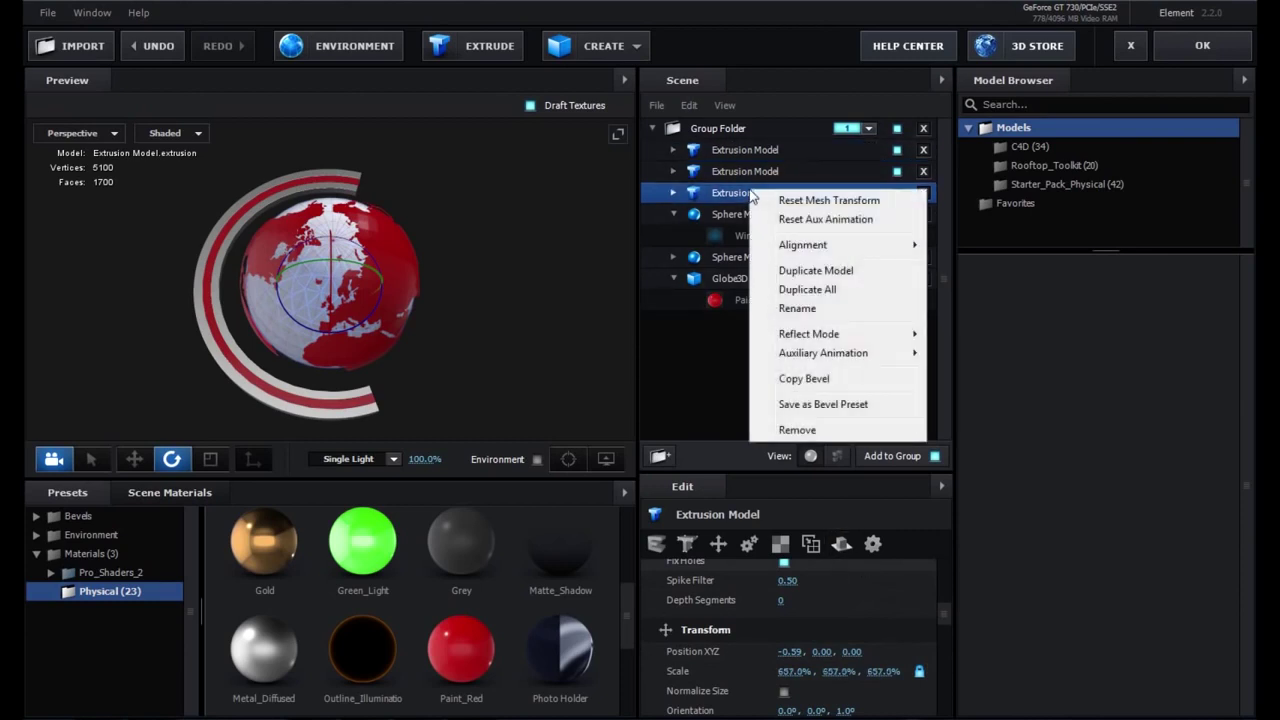
left_click(816, 271)
left_click_drag(880, 671, 948, 662)
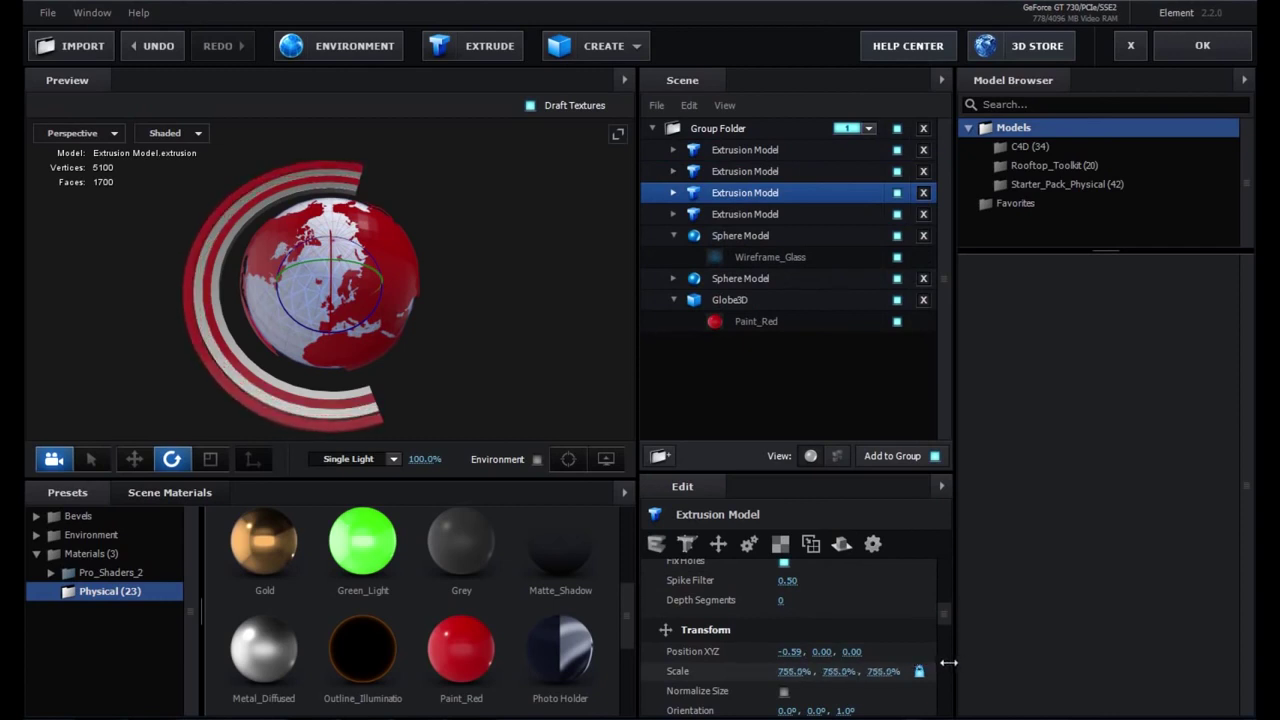
left_click_drag(944, 663, 940, 663)
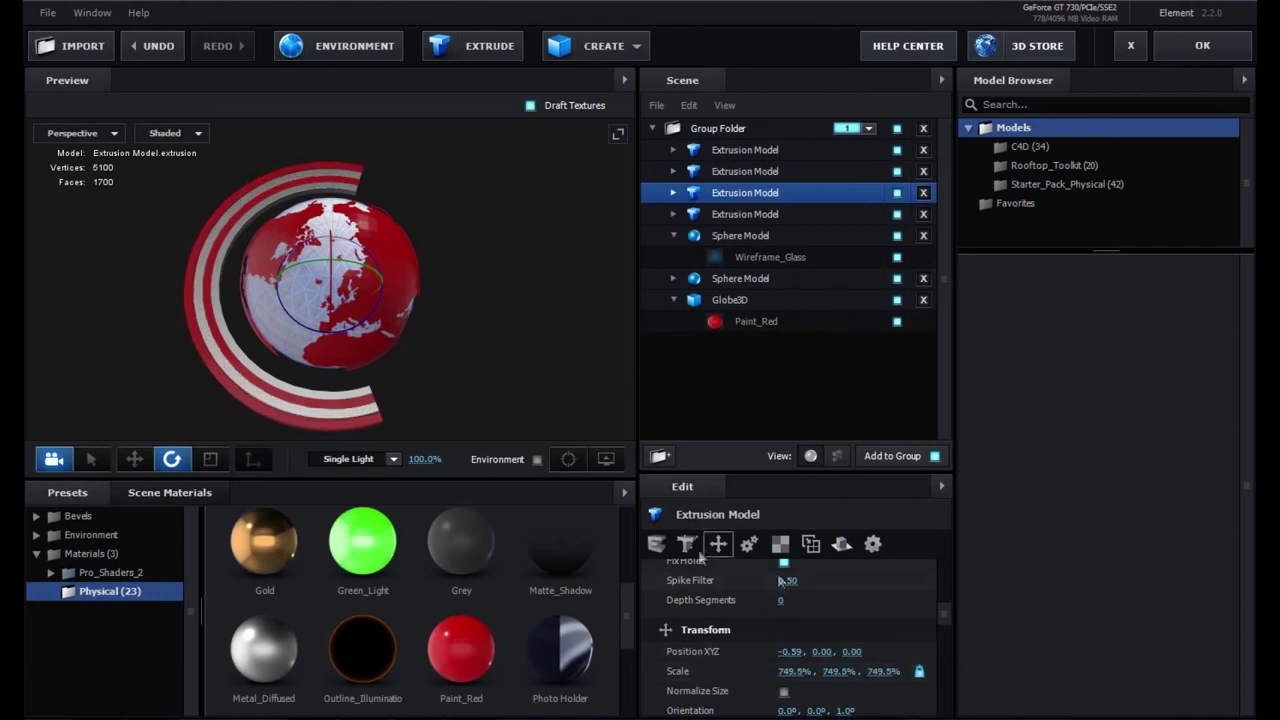
left_click(172, 459)
left_click_drag(291, 321, 385, 340)
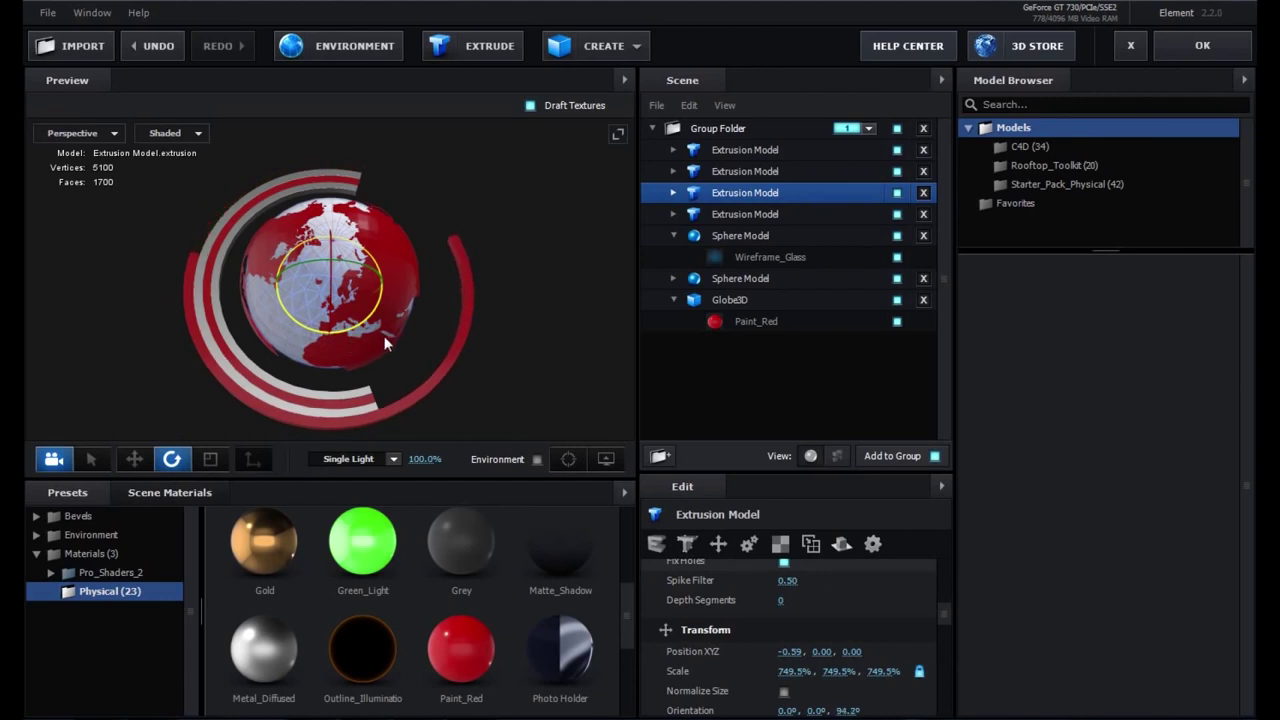
left_click_drag(384, 334, 394, 332)
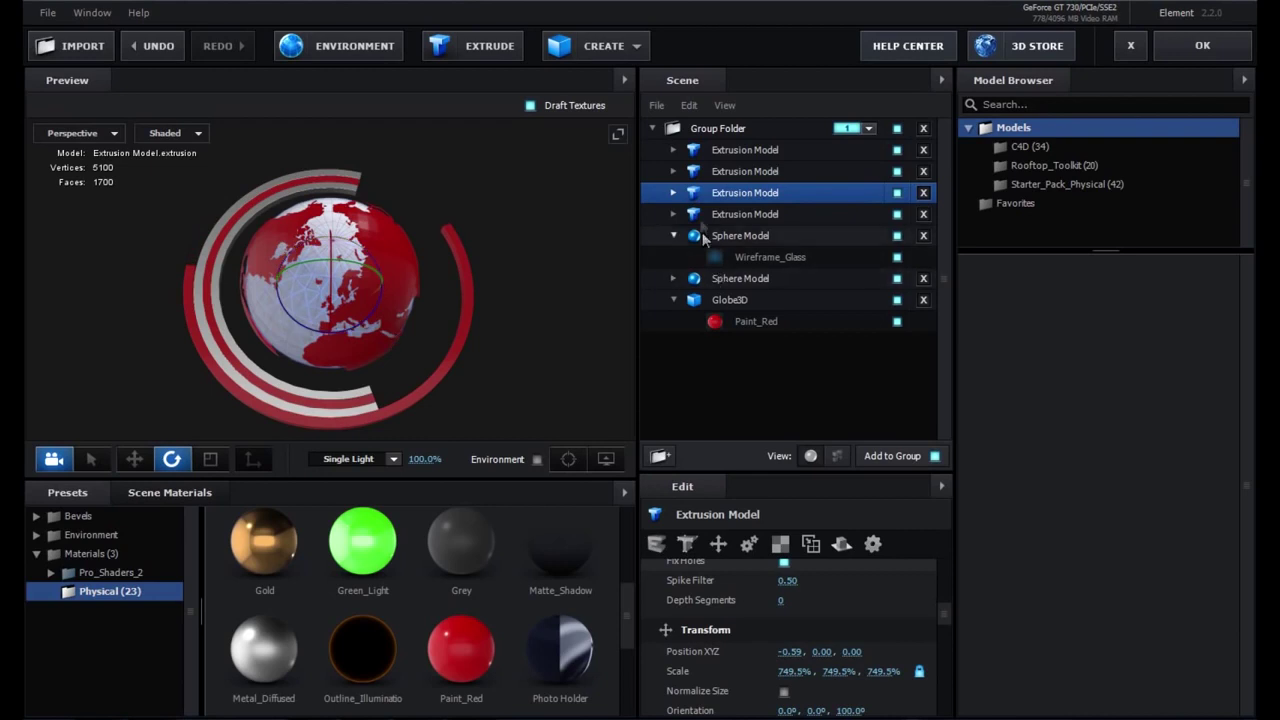
left_click(720, 171)
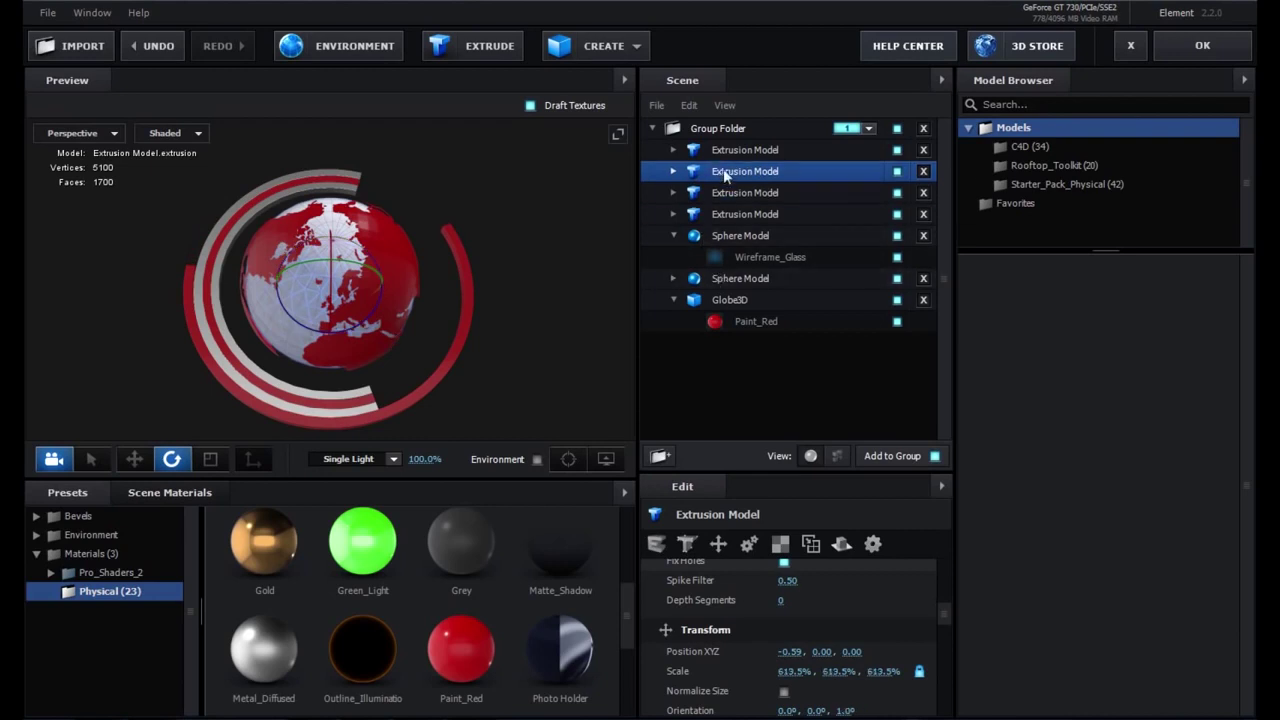
- Rotate the silver Metal_Diffused ring to a new angle on Z
left_click(322, 192)
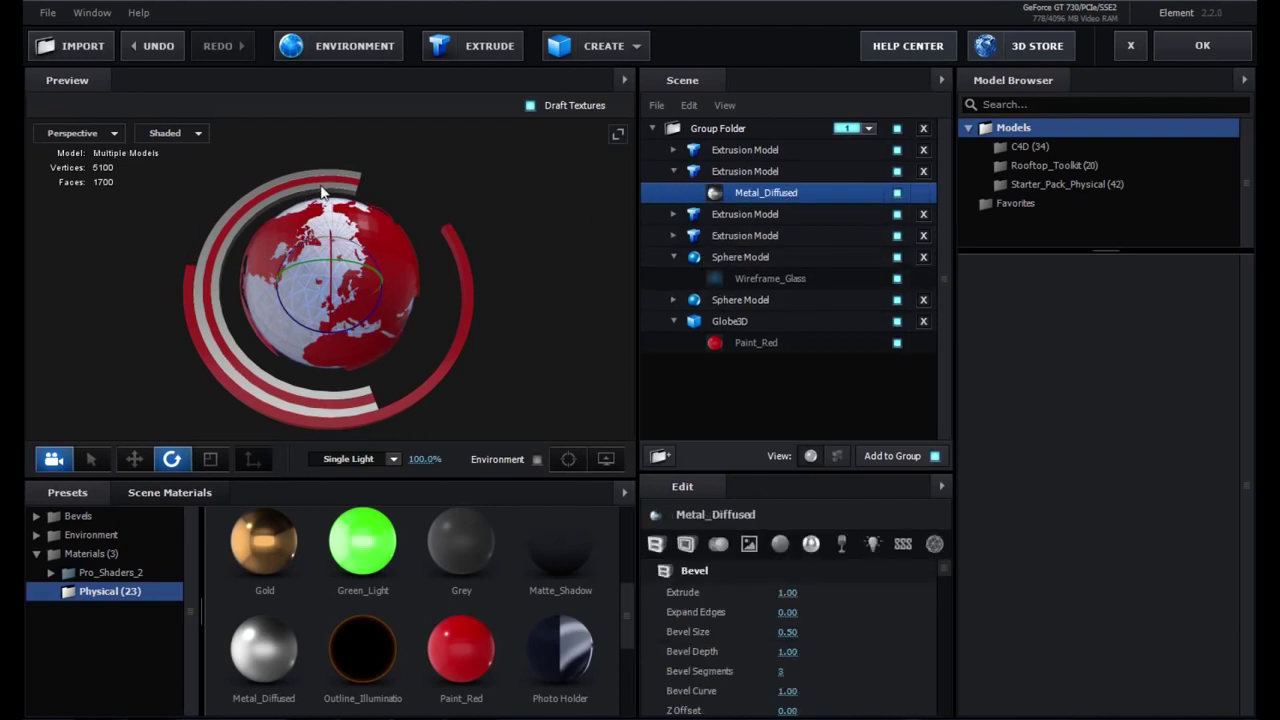
left_click(765, 172)
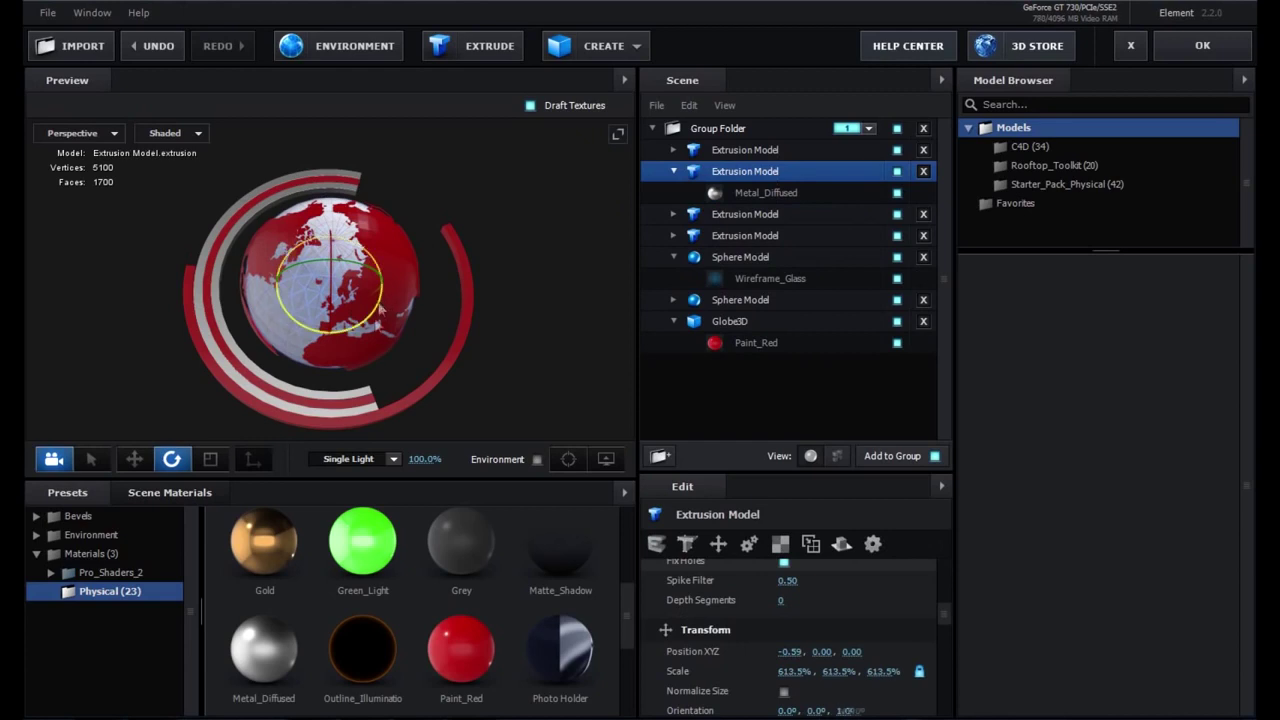
left_click_drag(384, 310, 306, 377)
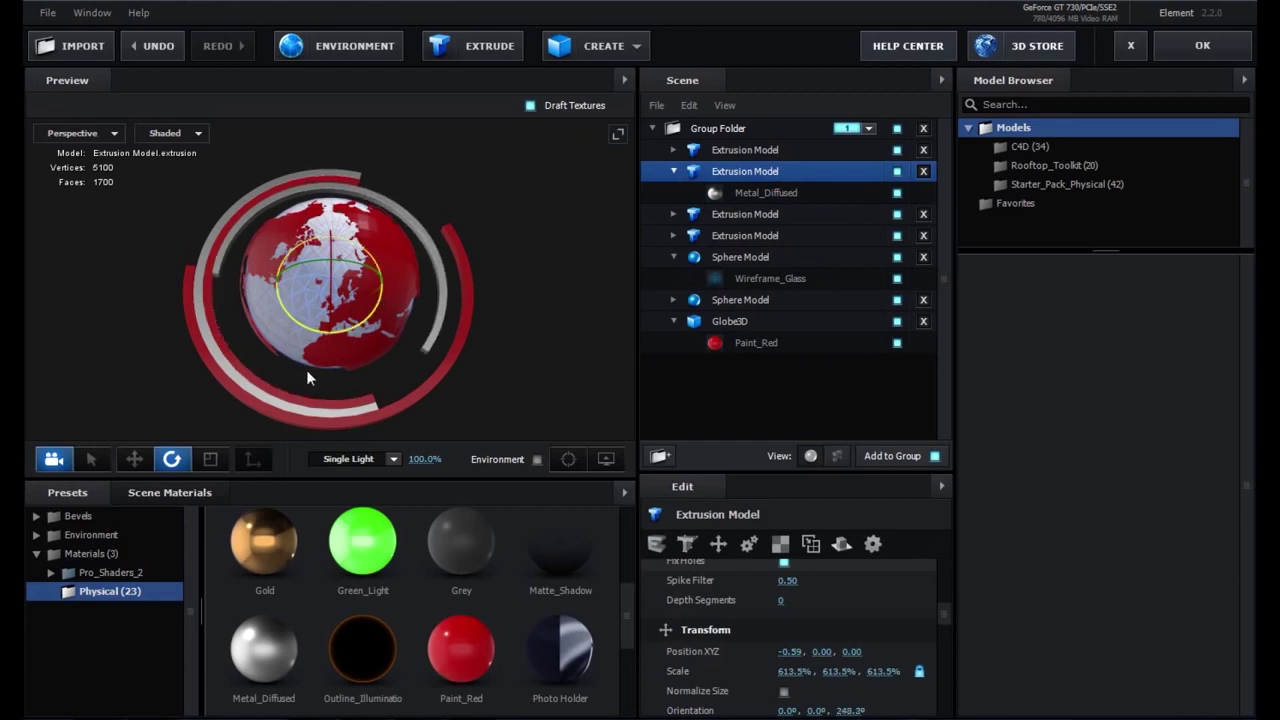
left_click_drag(307, 371, 320, 370)
- Rotate the outer red ring on Z so its gap is staggered from the others
left_click(308, 179)
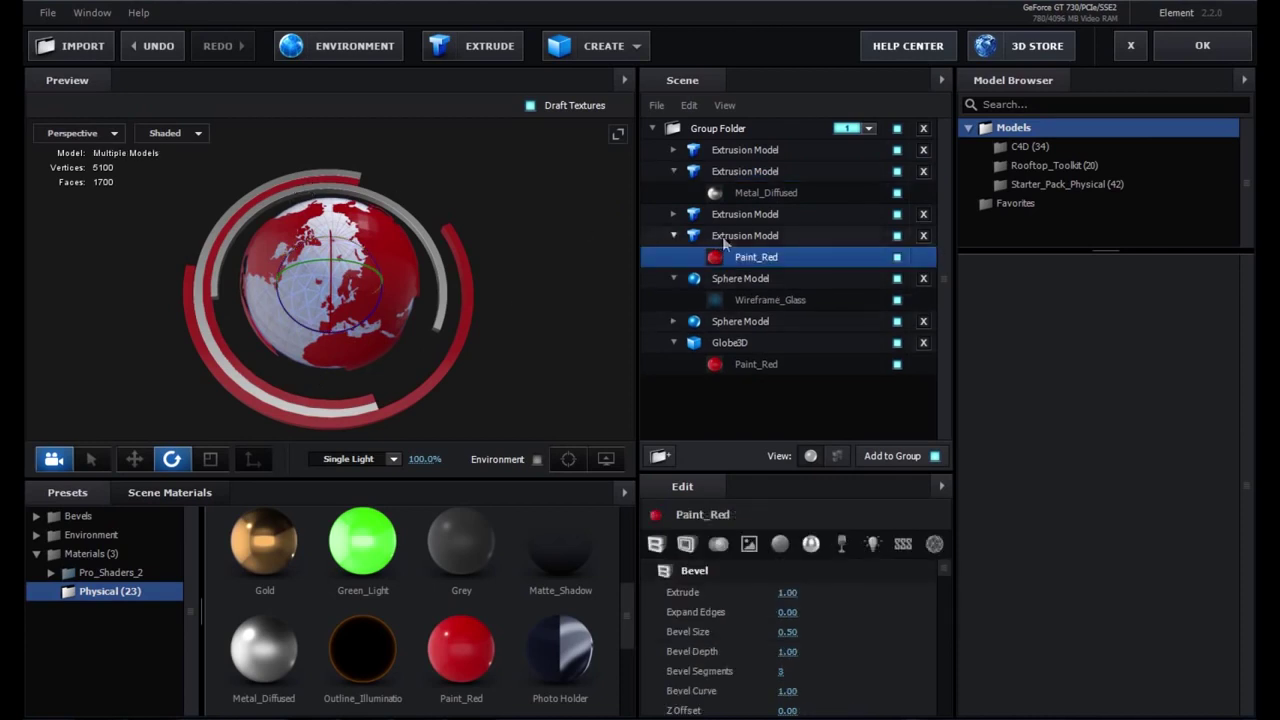
left_click(765, 232)
left_click_drag(397, 308, 338, 373)
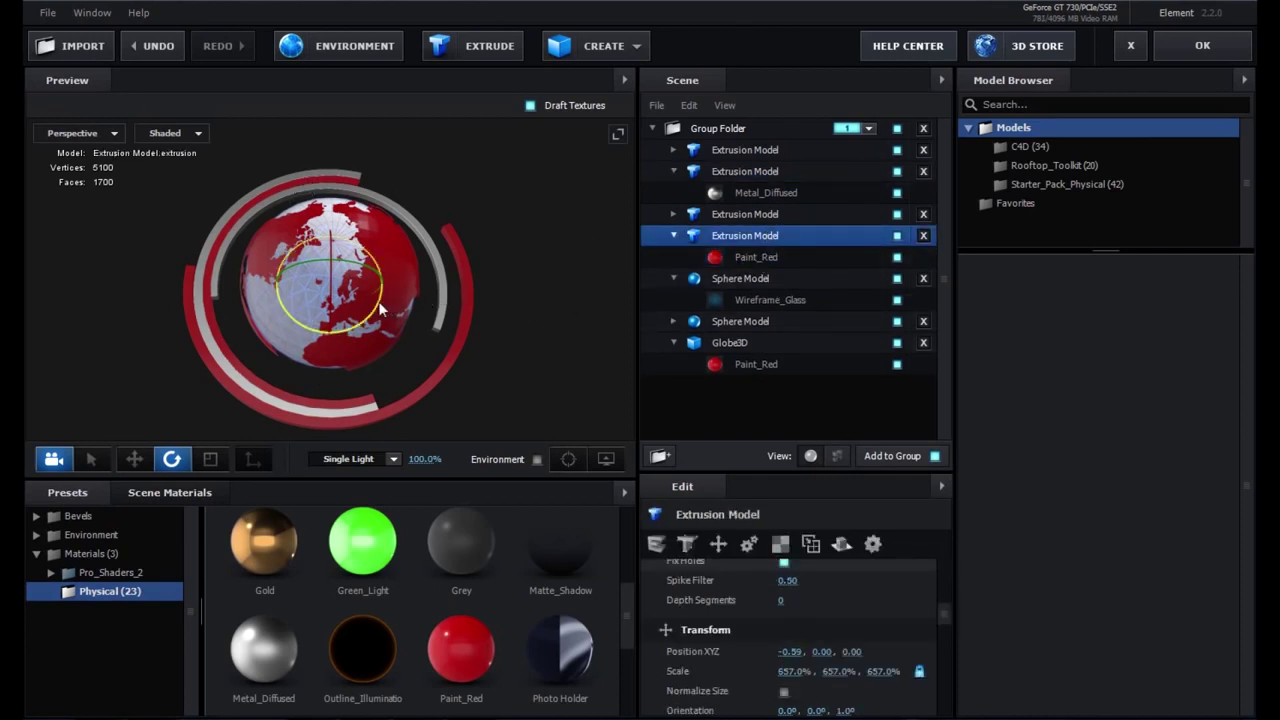
left_click_drag(338, 373, 407, 333)
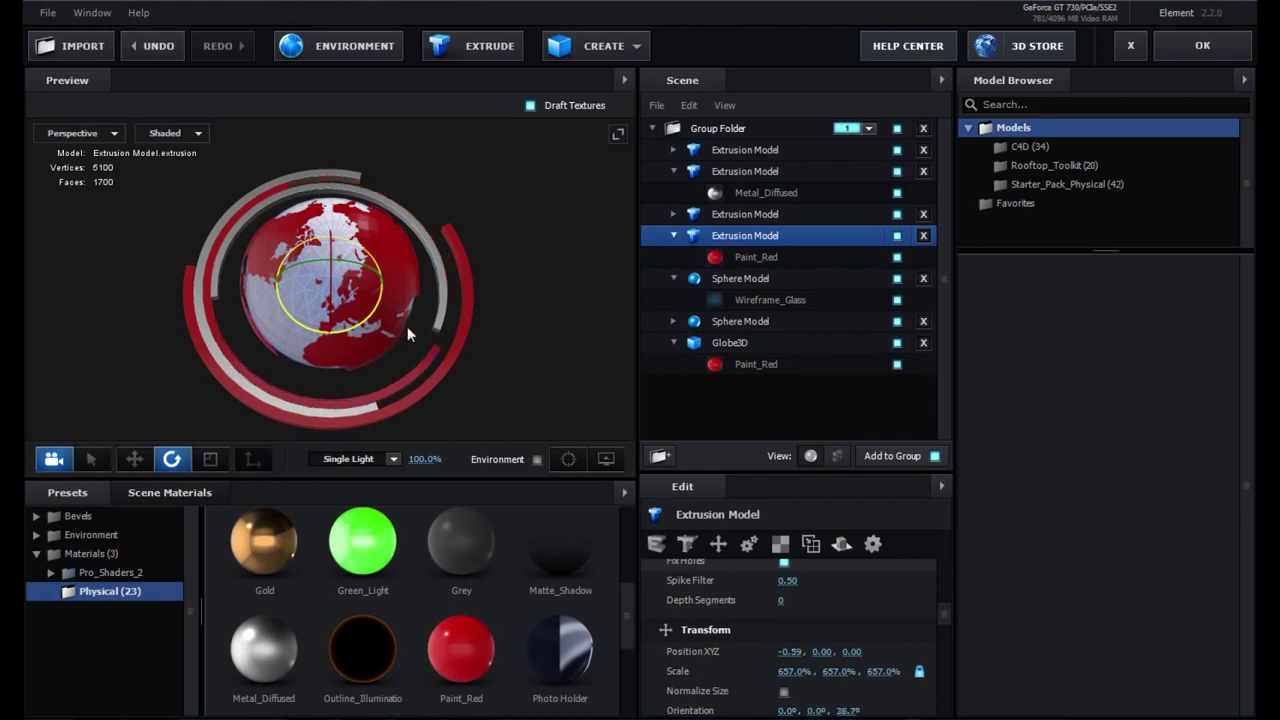
left_click_drag(407, 328, 415, 324)
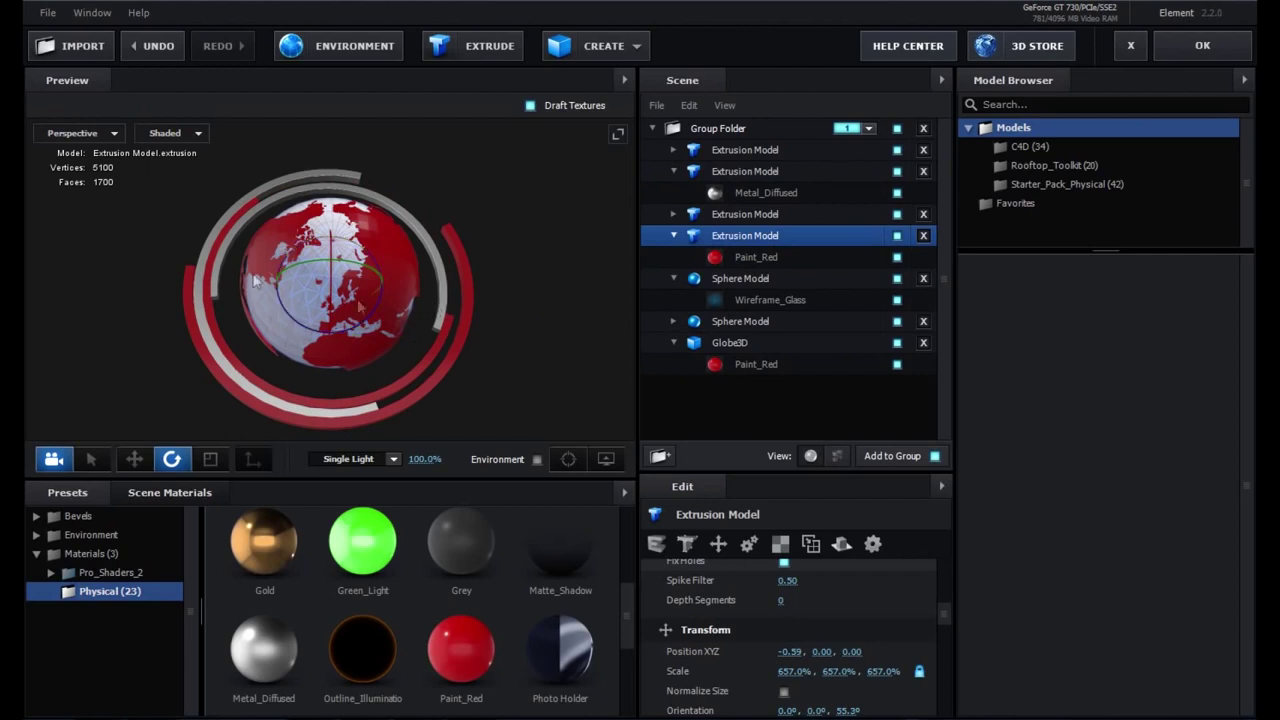
left_click(134, 459)
mouse_move(516, 295)
left_mouse_down()
mouse_move(498, 311)
mouse_move(510, 315)
mouse_move(504, 292)
left_mouse_up()
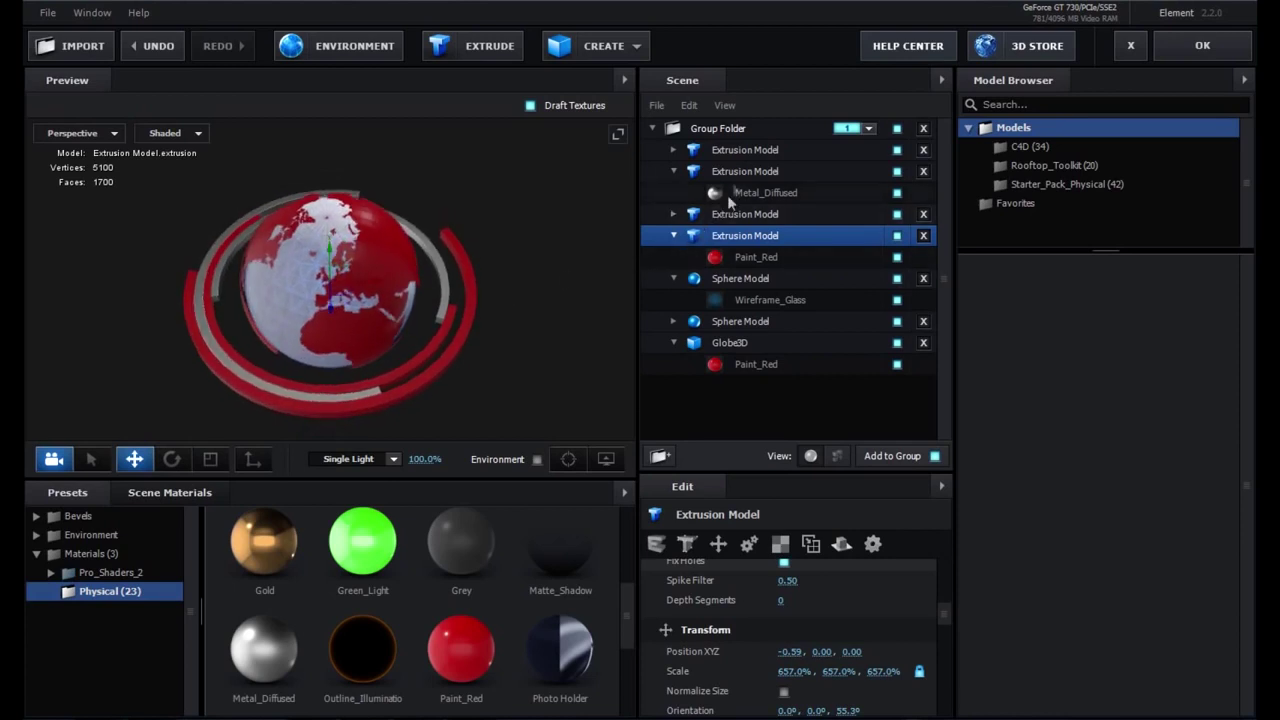
- Select the four extruded rings and the wireframe sphere and assign them to auxiliary Channel 1
left_click(745, 150)
left_click(755, 173, "ctrl")
left_click(750, 214, "ctrl")
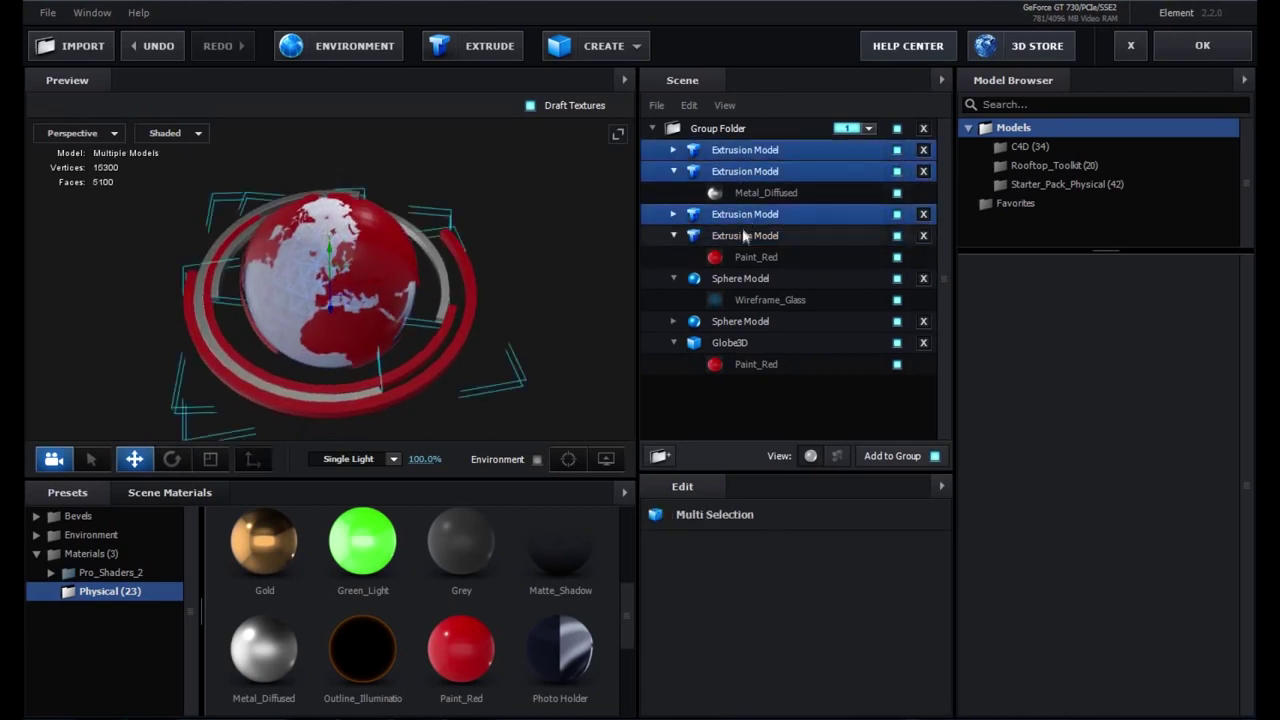
left_click(742, 237, "ctrl")
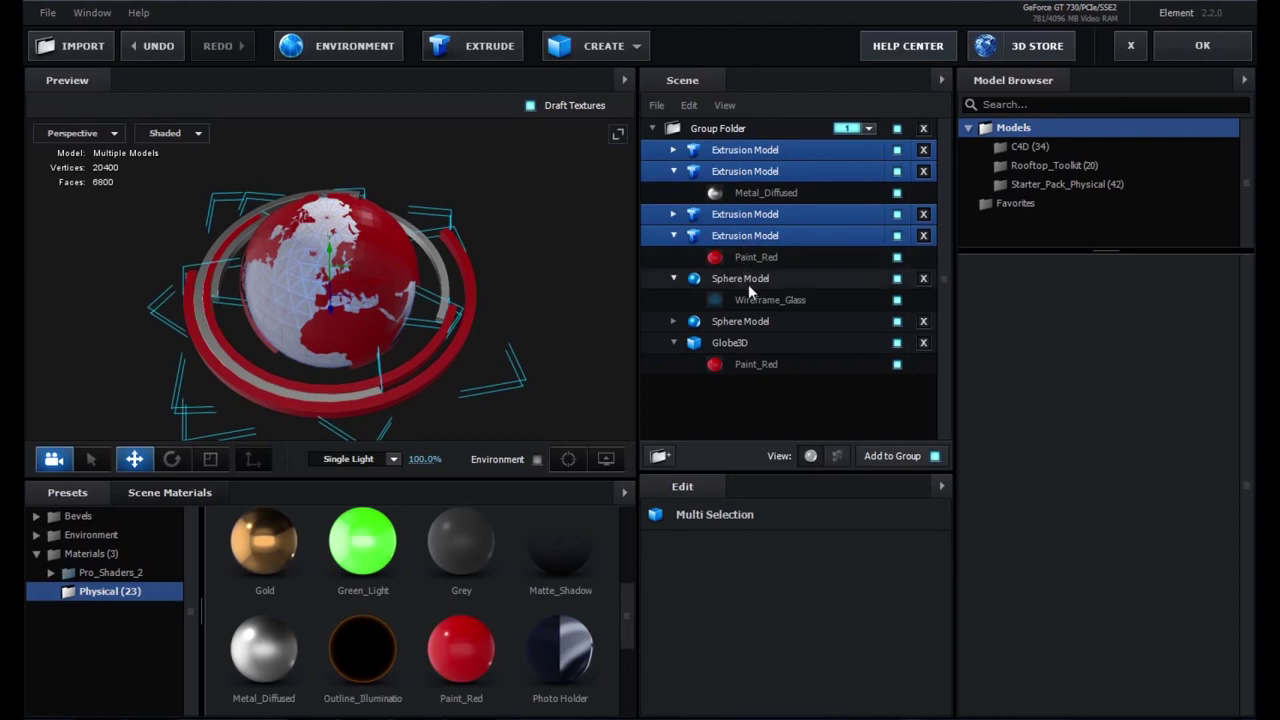
left_click(748, 280, "ctrl")
right_click(748, 280)
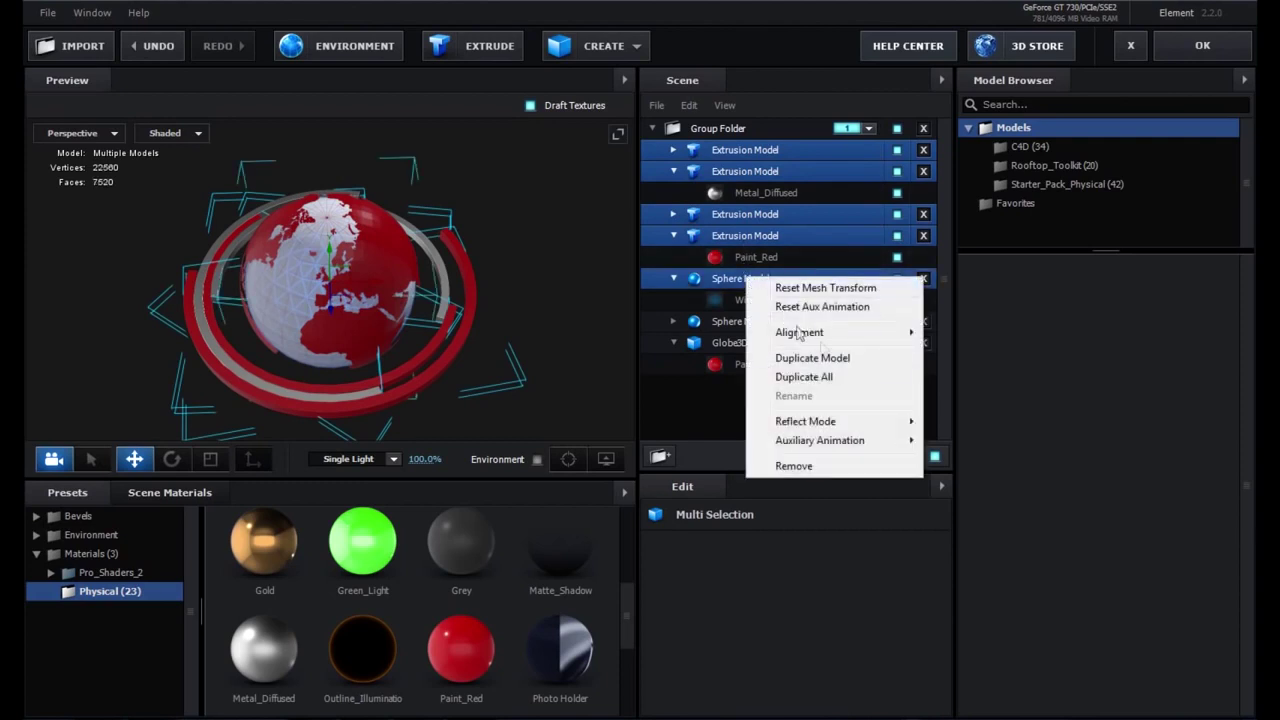
mouse_move(845, 441)
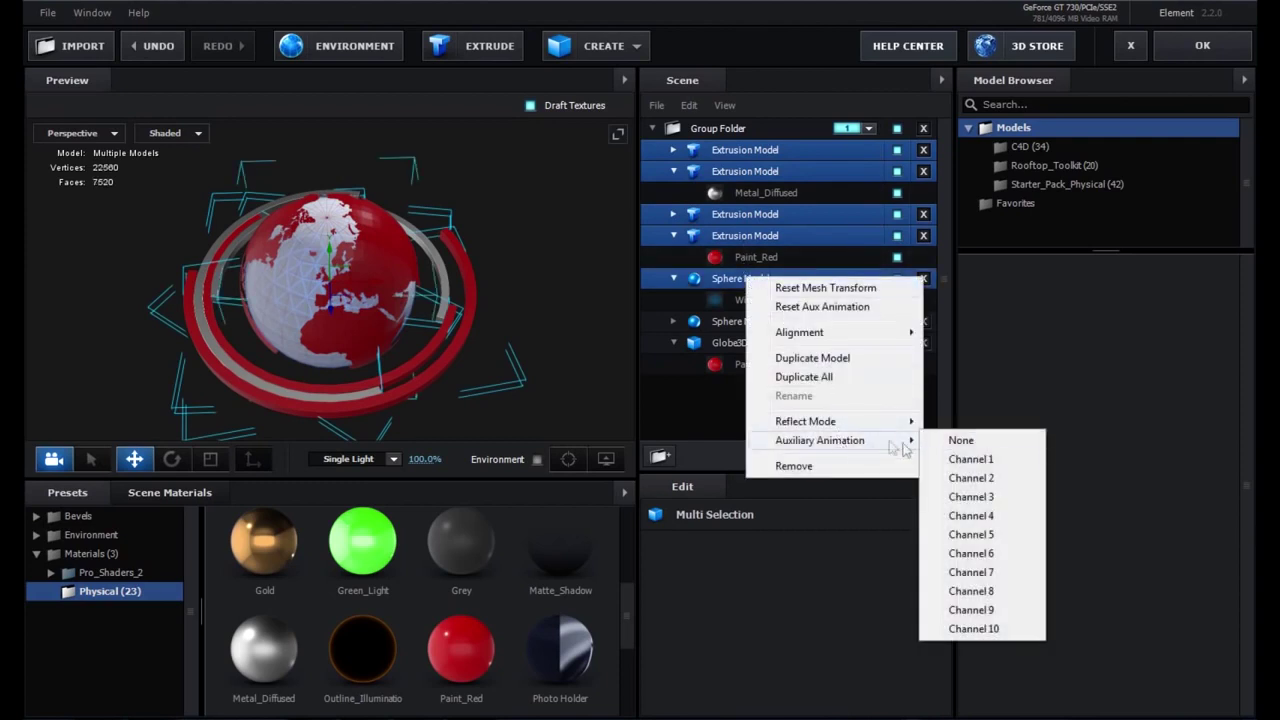
left_click(953, 459)
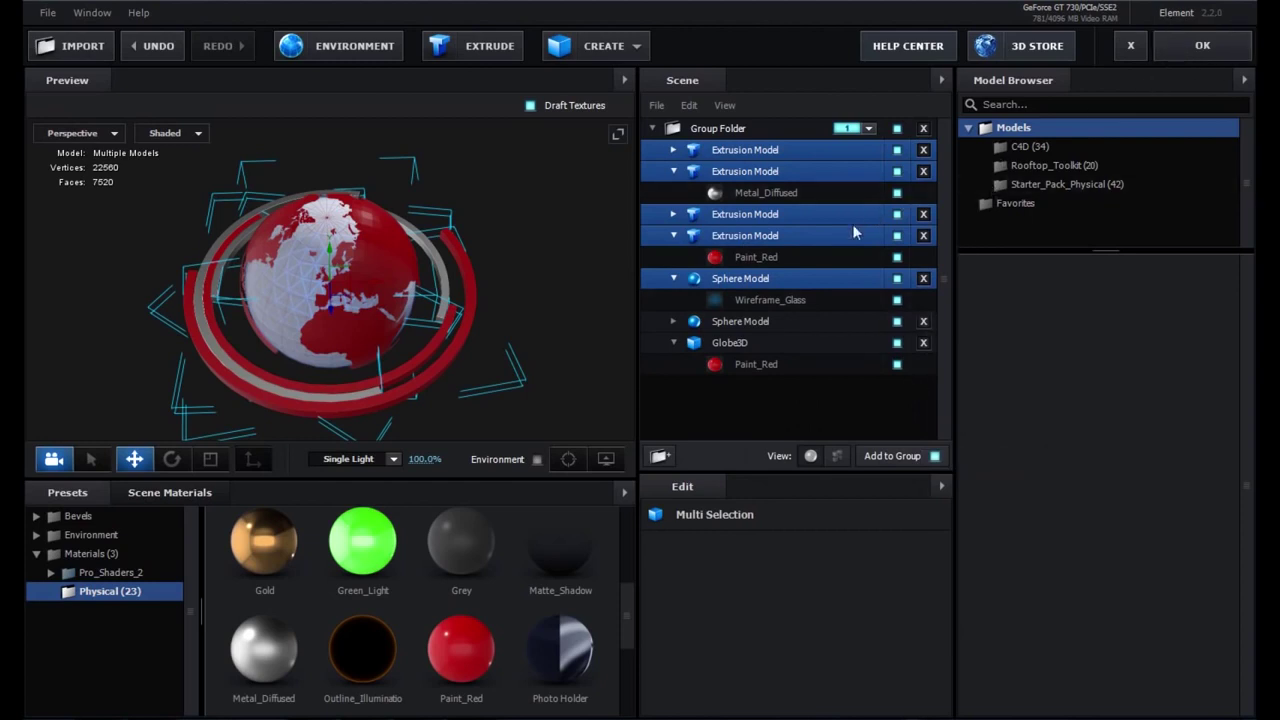
- Select only the first extruded ring and scroll through its settings
left_click(790, 153)
scroll(778, 586, "down", 3)
scroll(778, 586, "down", 2)
scroll(835, 640, "down", 3)
scroll(835, 640, "down", 3)
scroll(835, 640, "down", 3)
scroll(835, 640, "down", 2)
scroll(834, 638, "up", 3)
scroll(834, 635, "up", 3)
scroll(805, 607, "up", 3)
scroll(806, 613, "up", 2)
scroll(829, 651, "down", 3)
scroll(832, 619, "down", 2)
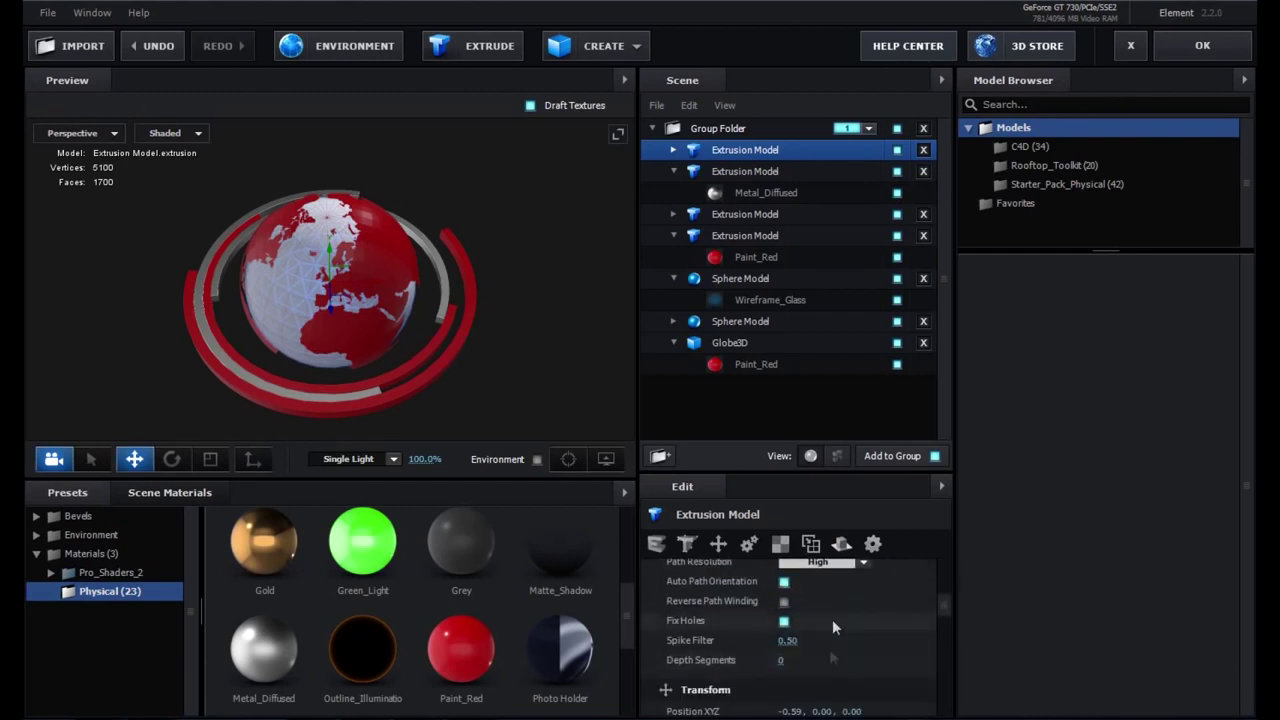
- Set Tesselation Path Resolution to Extreme for the first and second extruded rings
scroll(844, 586, "up", 1)
left_click(840, 621)
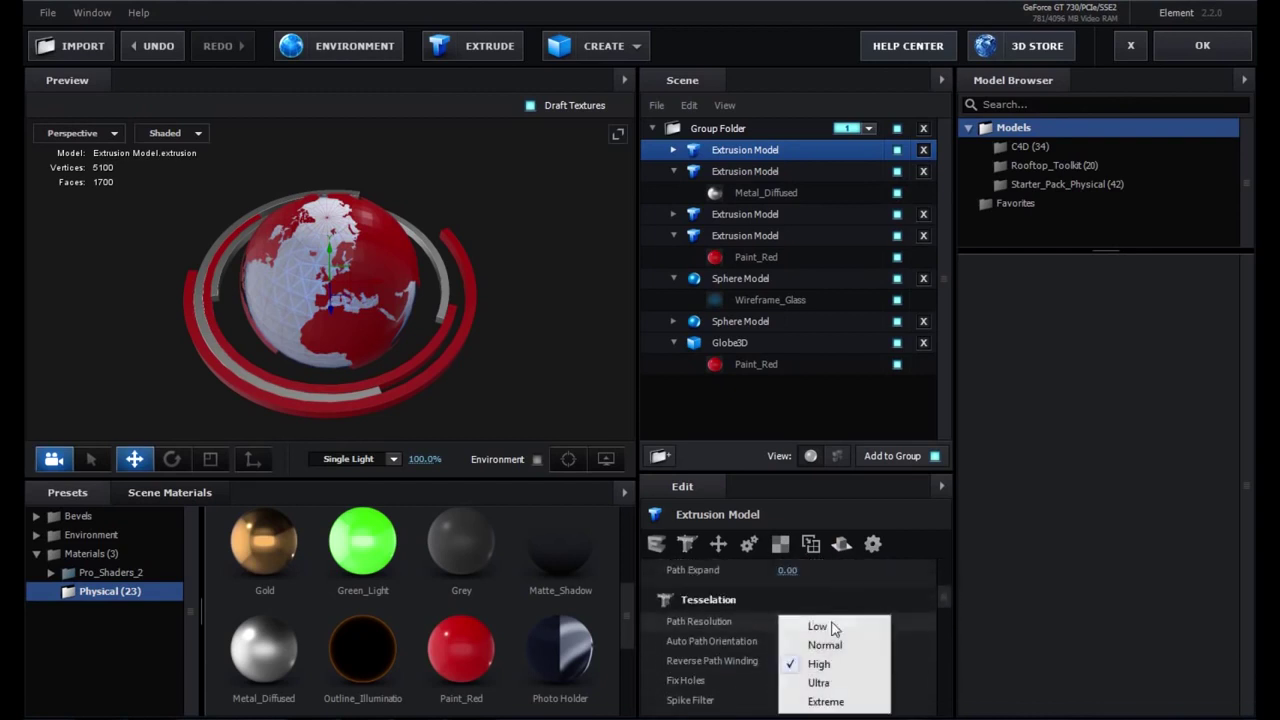
left_click(820, 703)
left_click(739, 172)
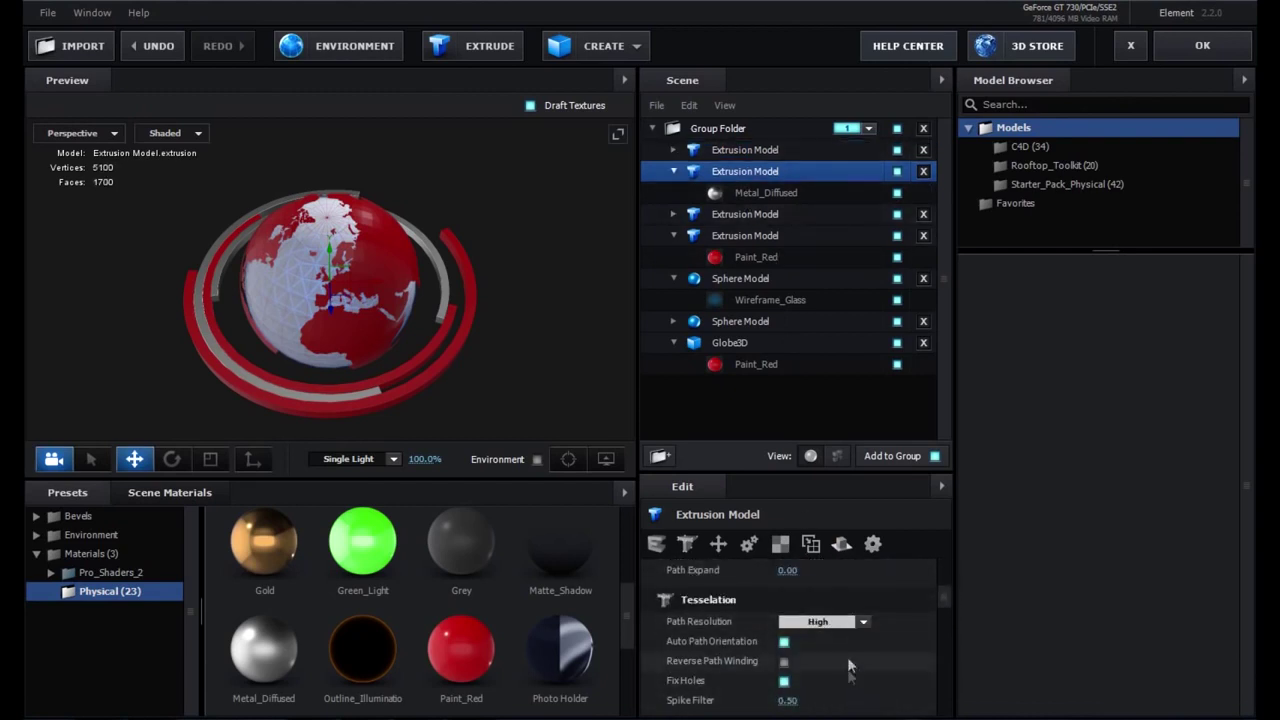
left_click(820, 621)
left_click(828, 704)
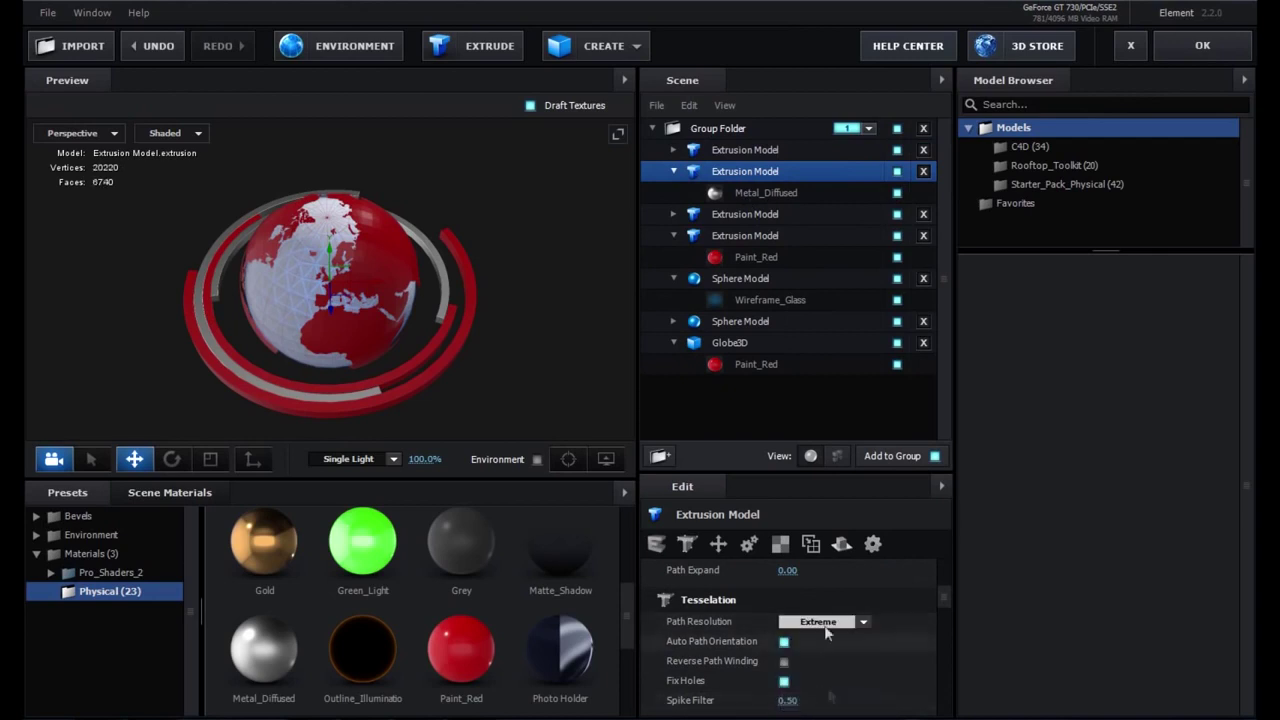
- Set Path Resolution to Extreme for the third and fourth rings and apply the scene
left_click(743, 216)
left_click(820, 622)
left_click(826, 701)
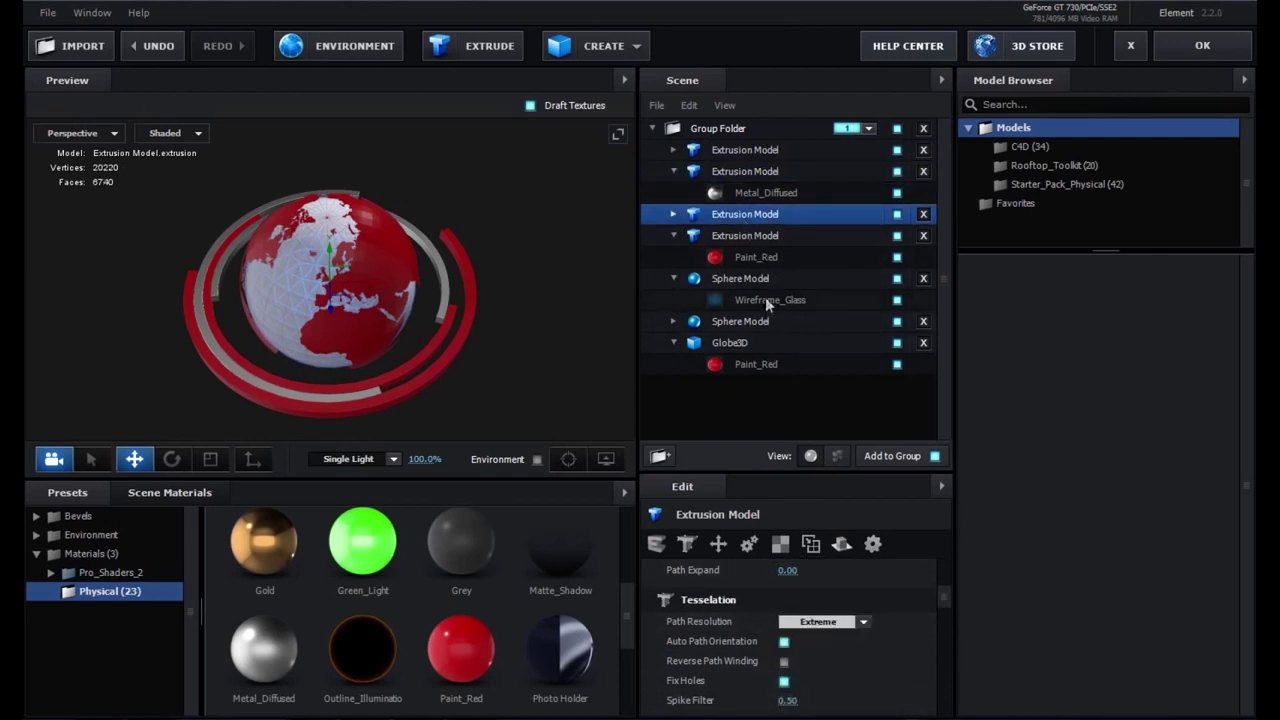
left_click(749, 242)
left_click(820, 621)
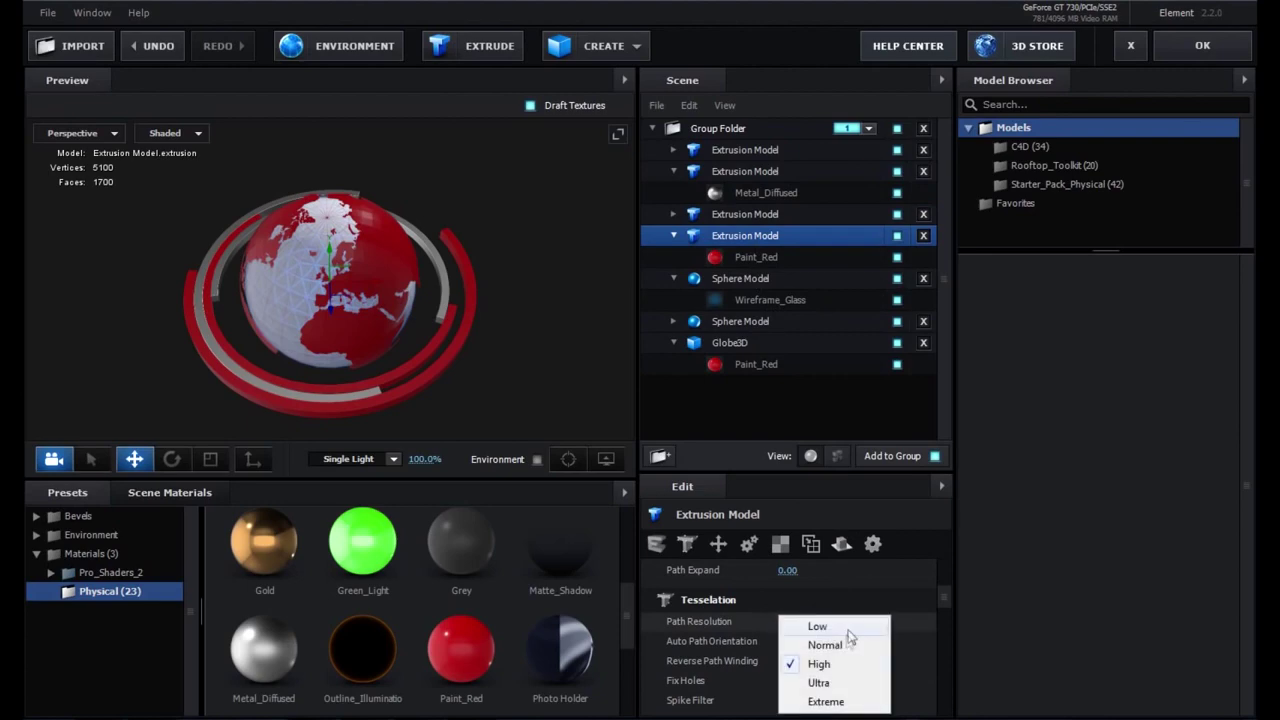
left_click(826, 703)
left_click(1176, 50)
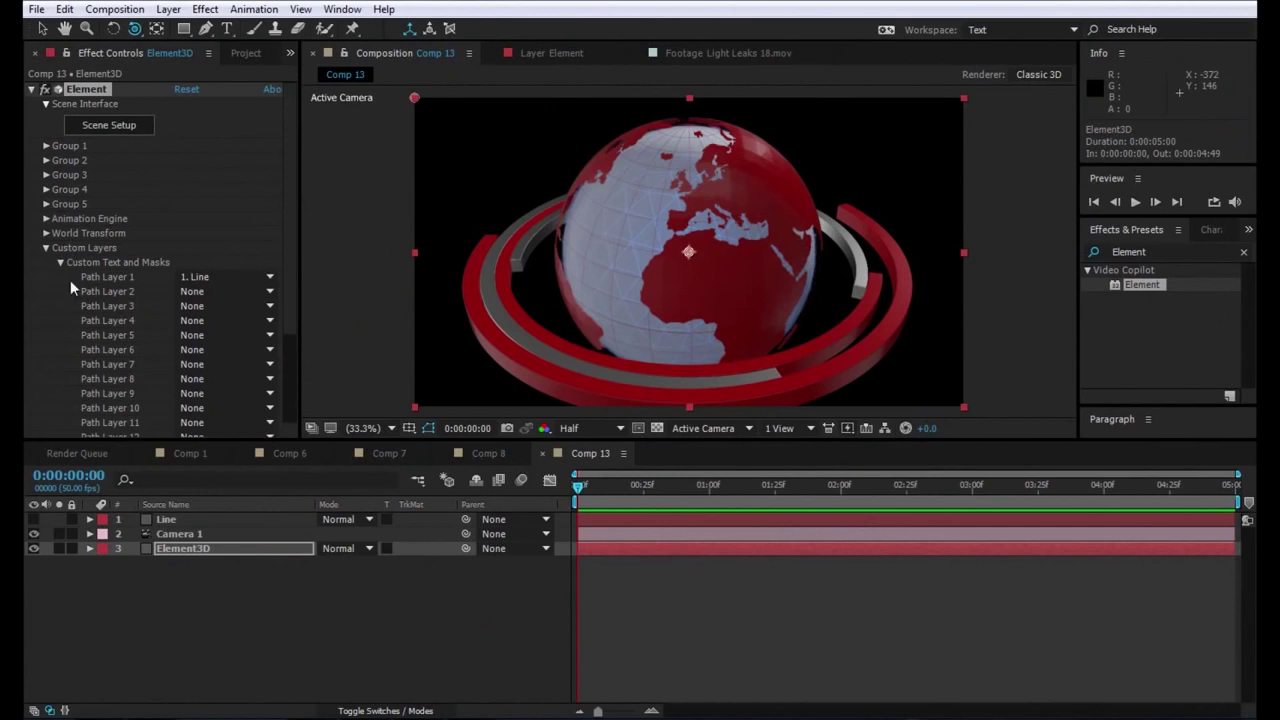
- Expand Group 1 > Aux Channels > Channel 1 to reveal its Rotation values
left_click(46, 145)
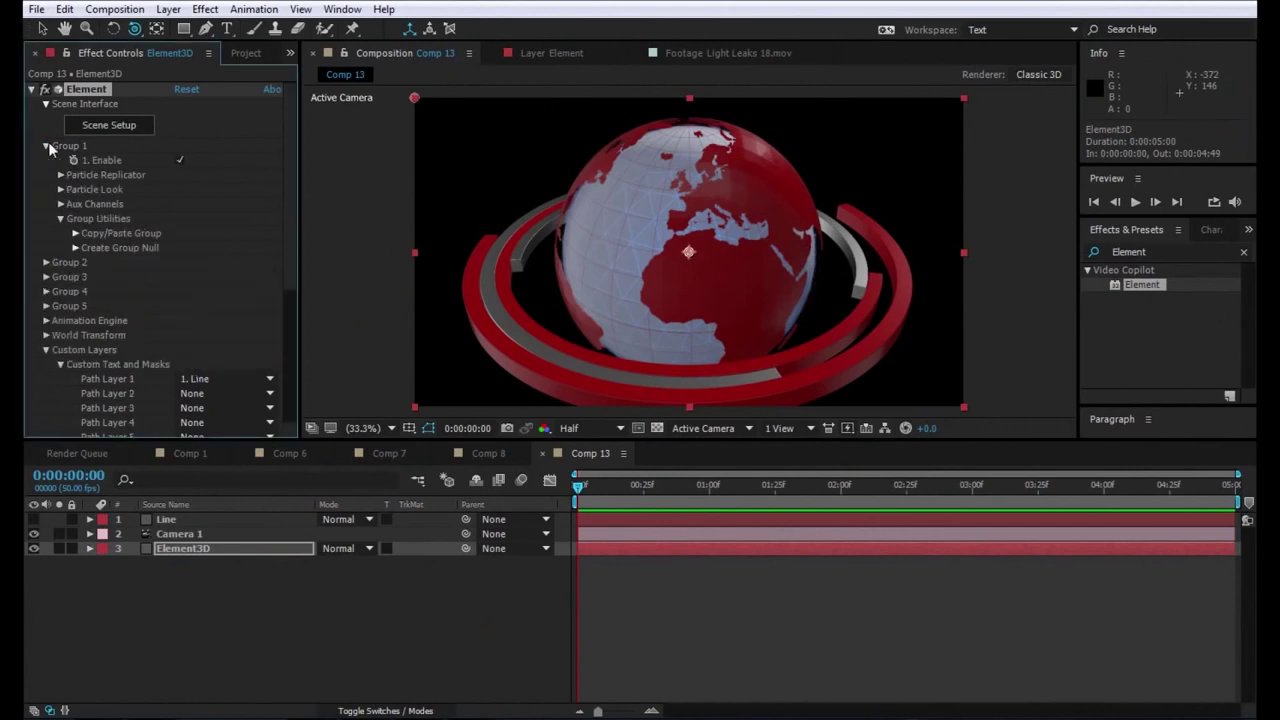
left_click(60, 204)
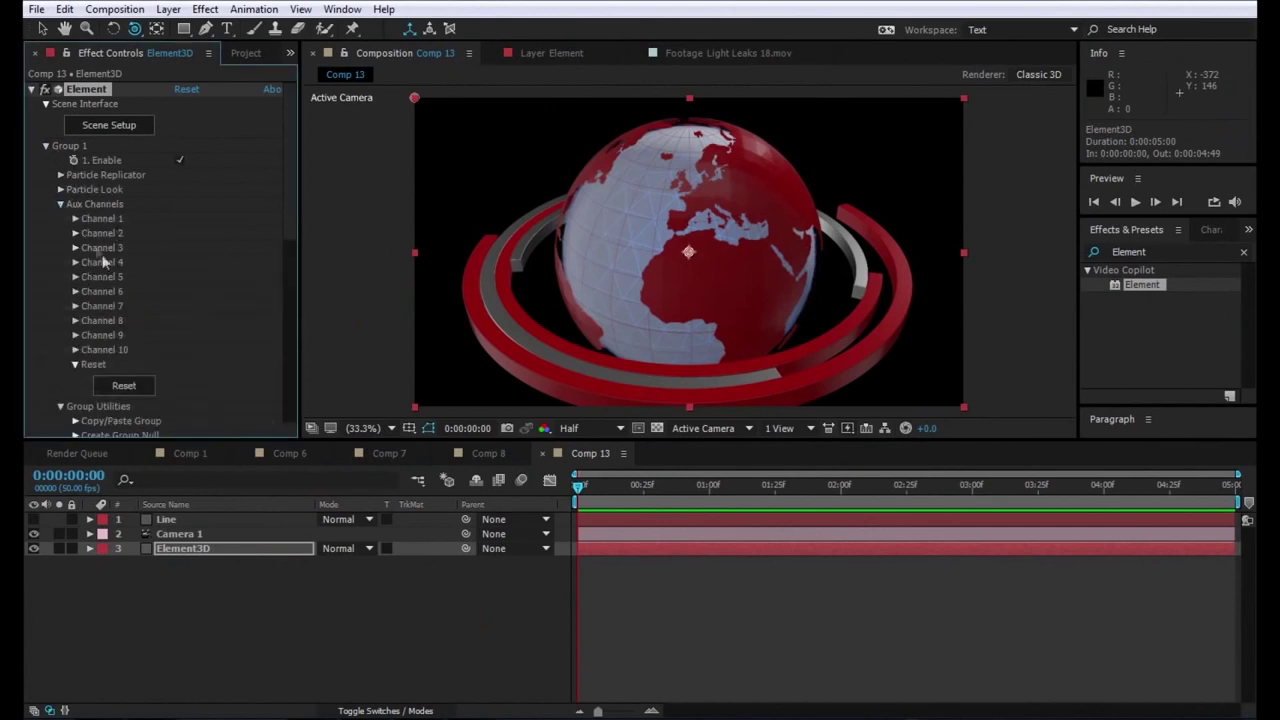
left_click(75, 218)
left_click(90, 306)
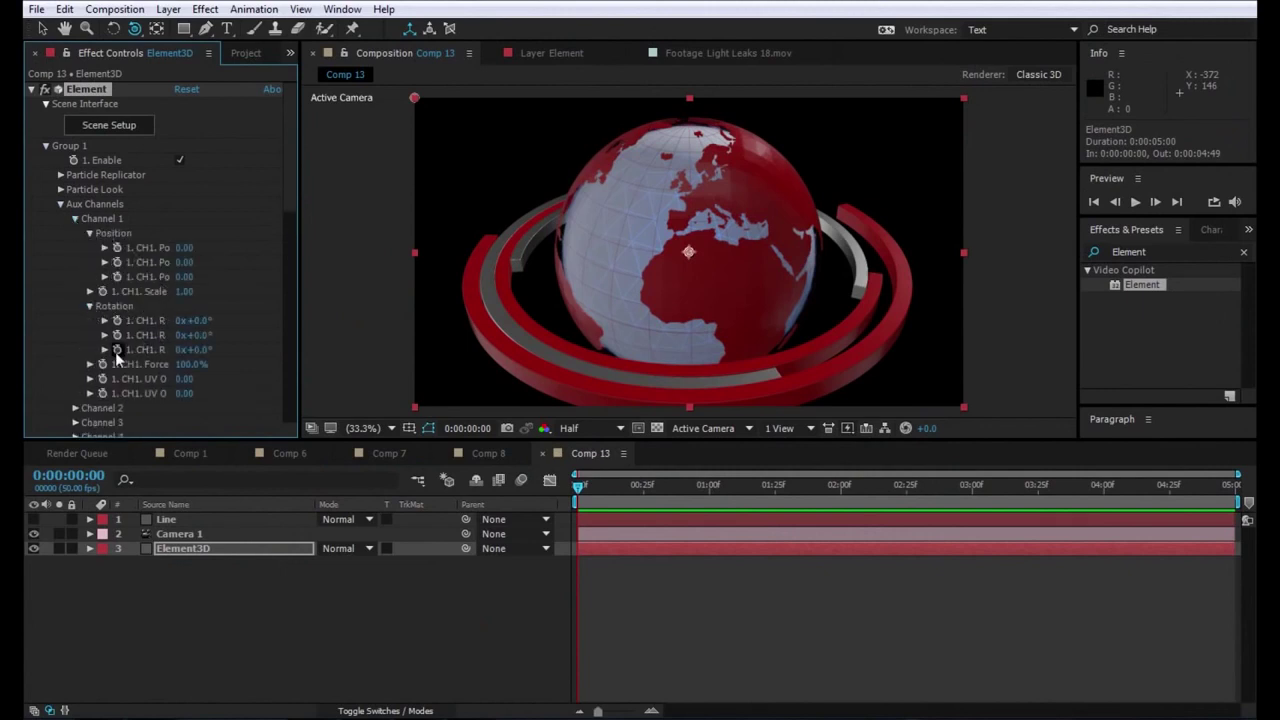
- Give Channel 1 Rotation Z the expression time*35 and preview the spinning rings
left_click(115, 352, "alt")
type("time*35")
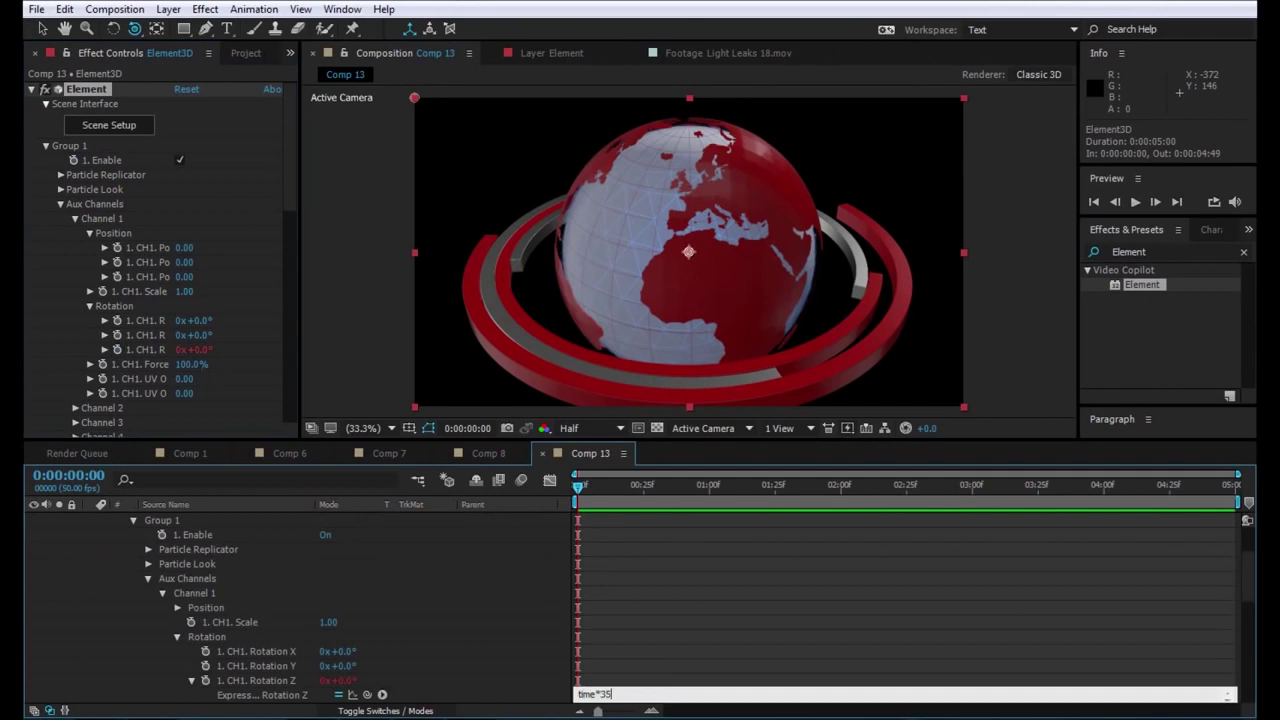
left_click(649, 540)
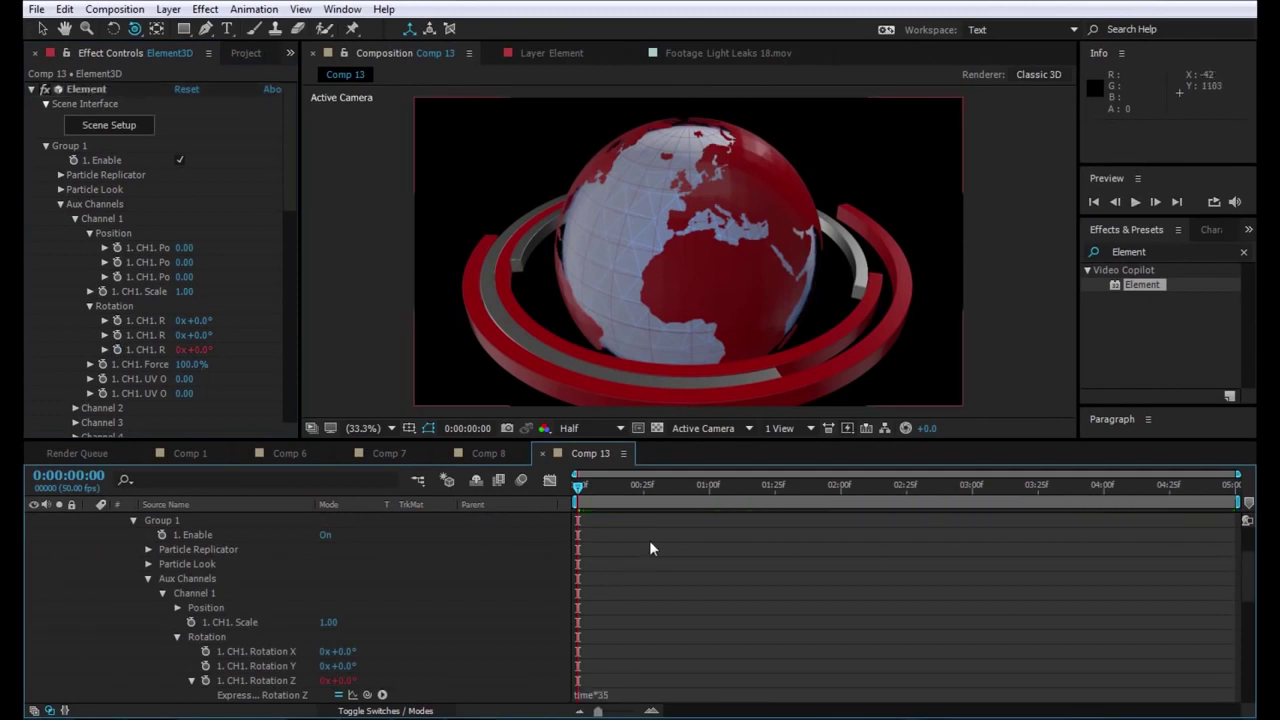
left_click(1136, 203)
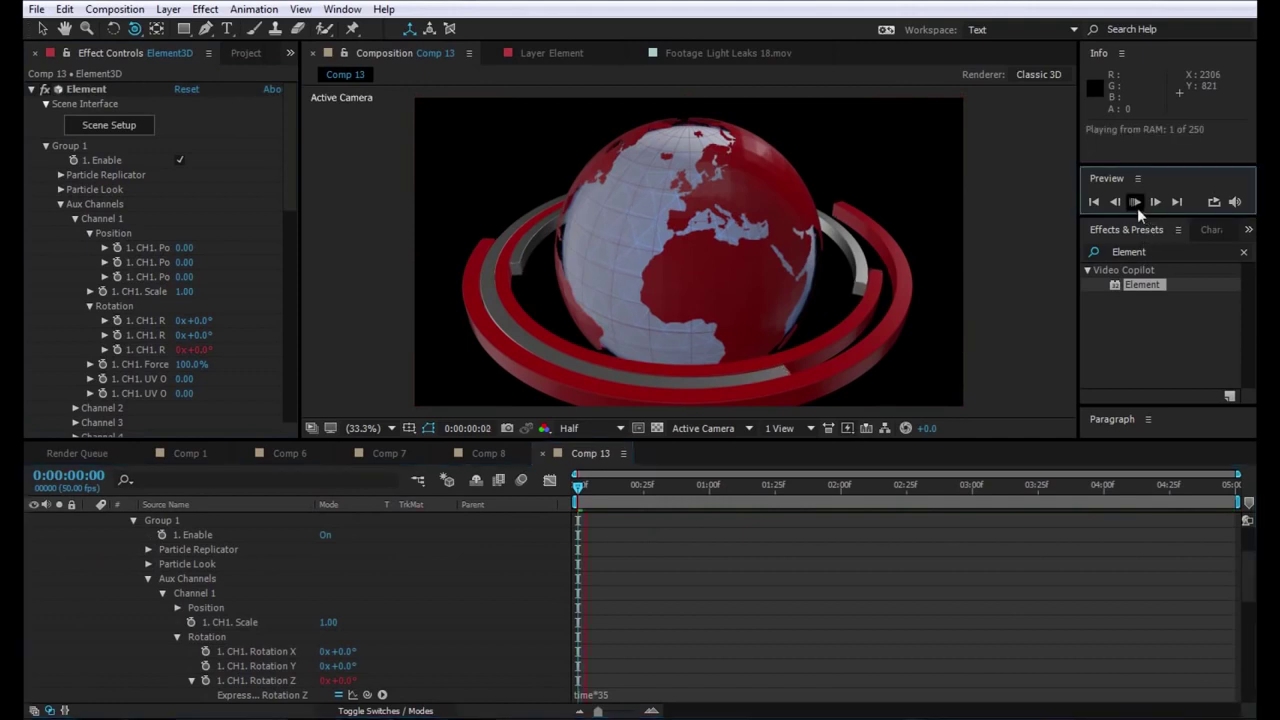